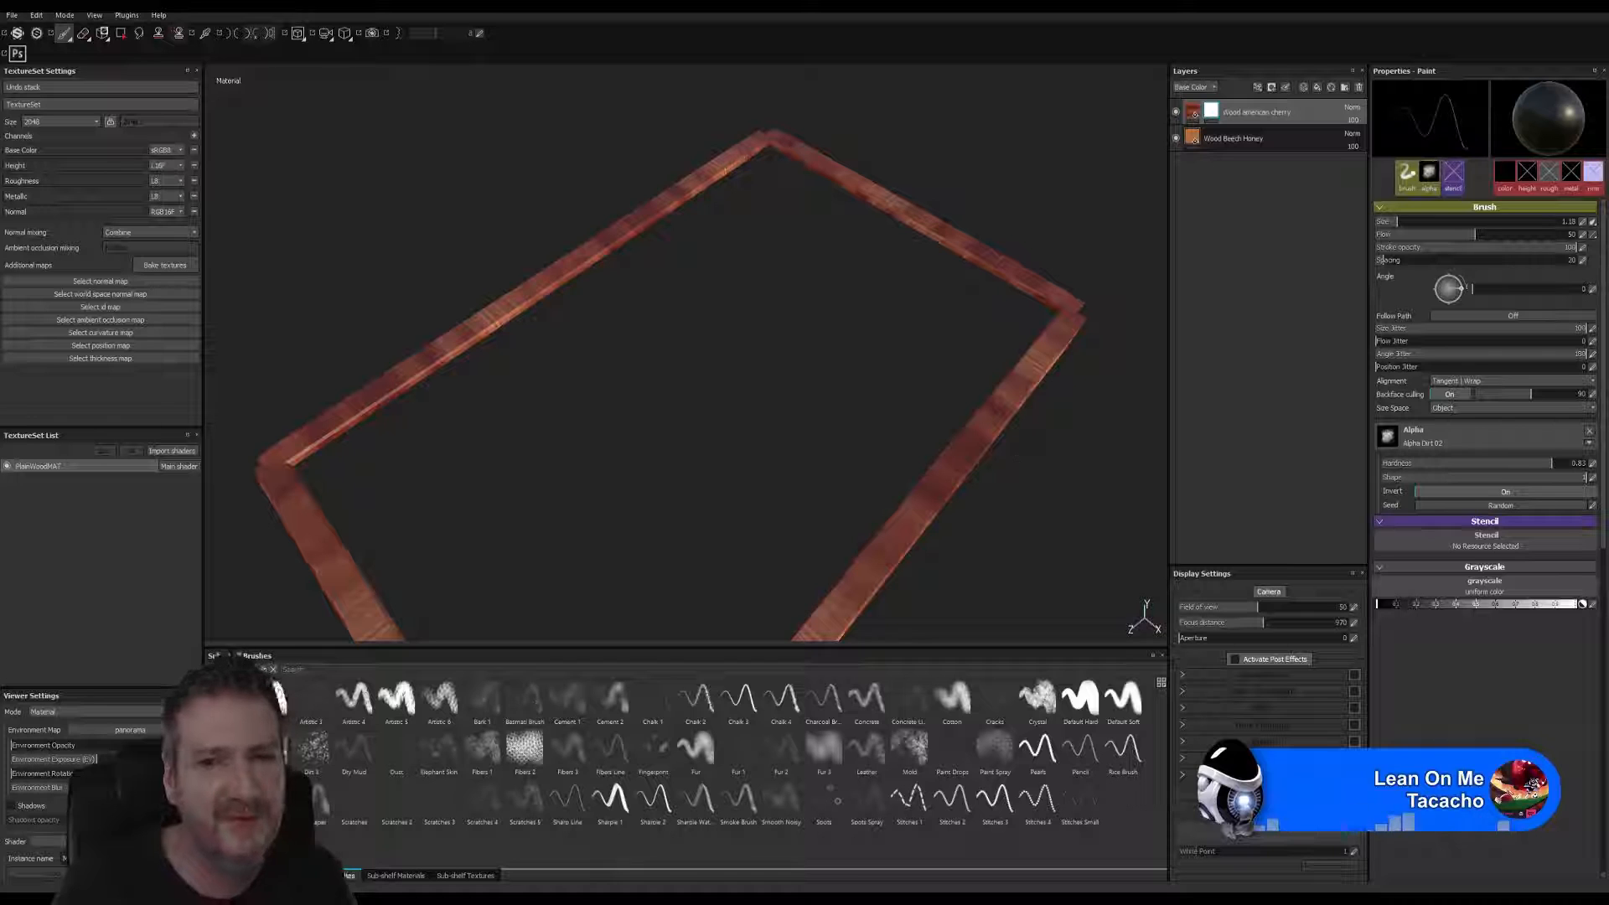
- Examine the cherry wood texture along the frame's sides and corners from several angles
{"action": "key", "text": "alt"}
{"action": "middle_click_drag", "start_coordinate": [673, 420], "coordinate": [490, 654], "text": "alt"}
{"action": "right_click_drag", "start_coordinate": [747, 439], "coordinate": [1425, 558], "text": "alt"}
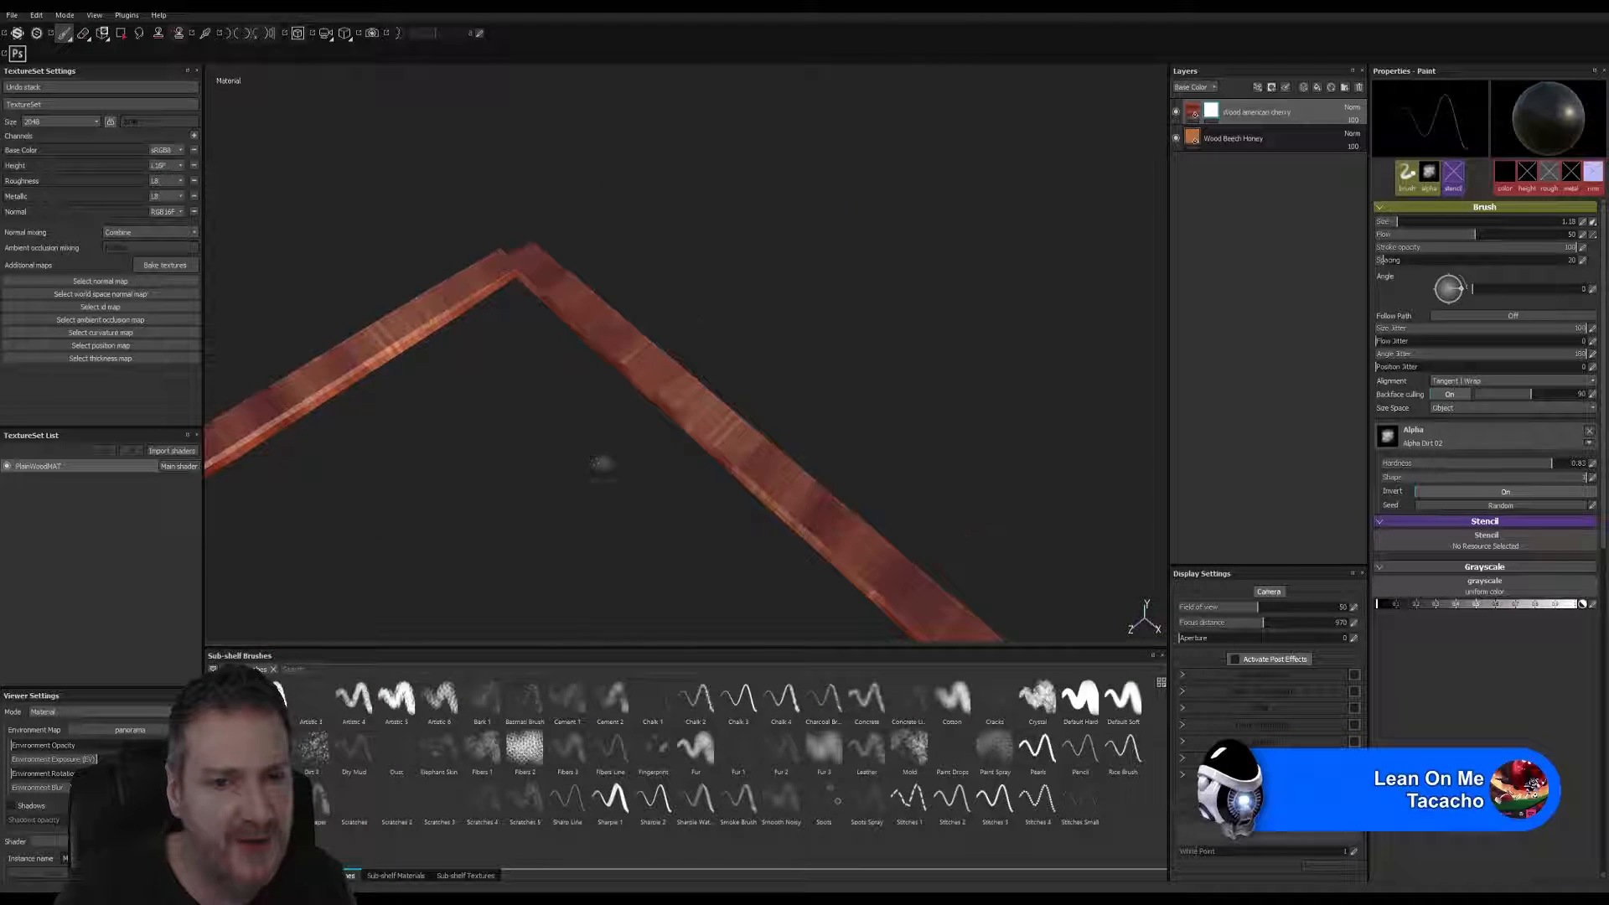
{"action": "left_click_drag", "start_coordinate": [600, 460], "coordinate": [352, 514], "text": "alt"}
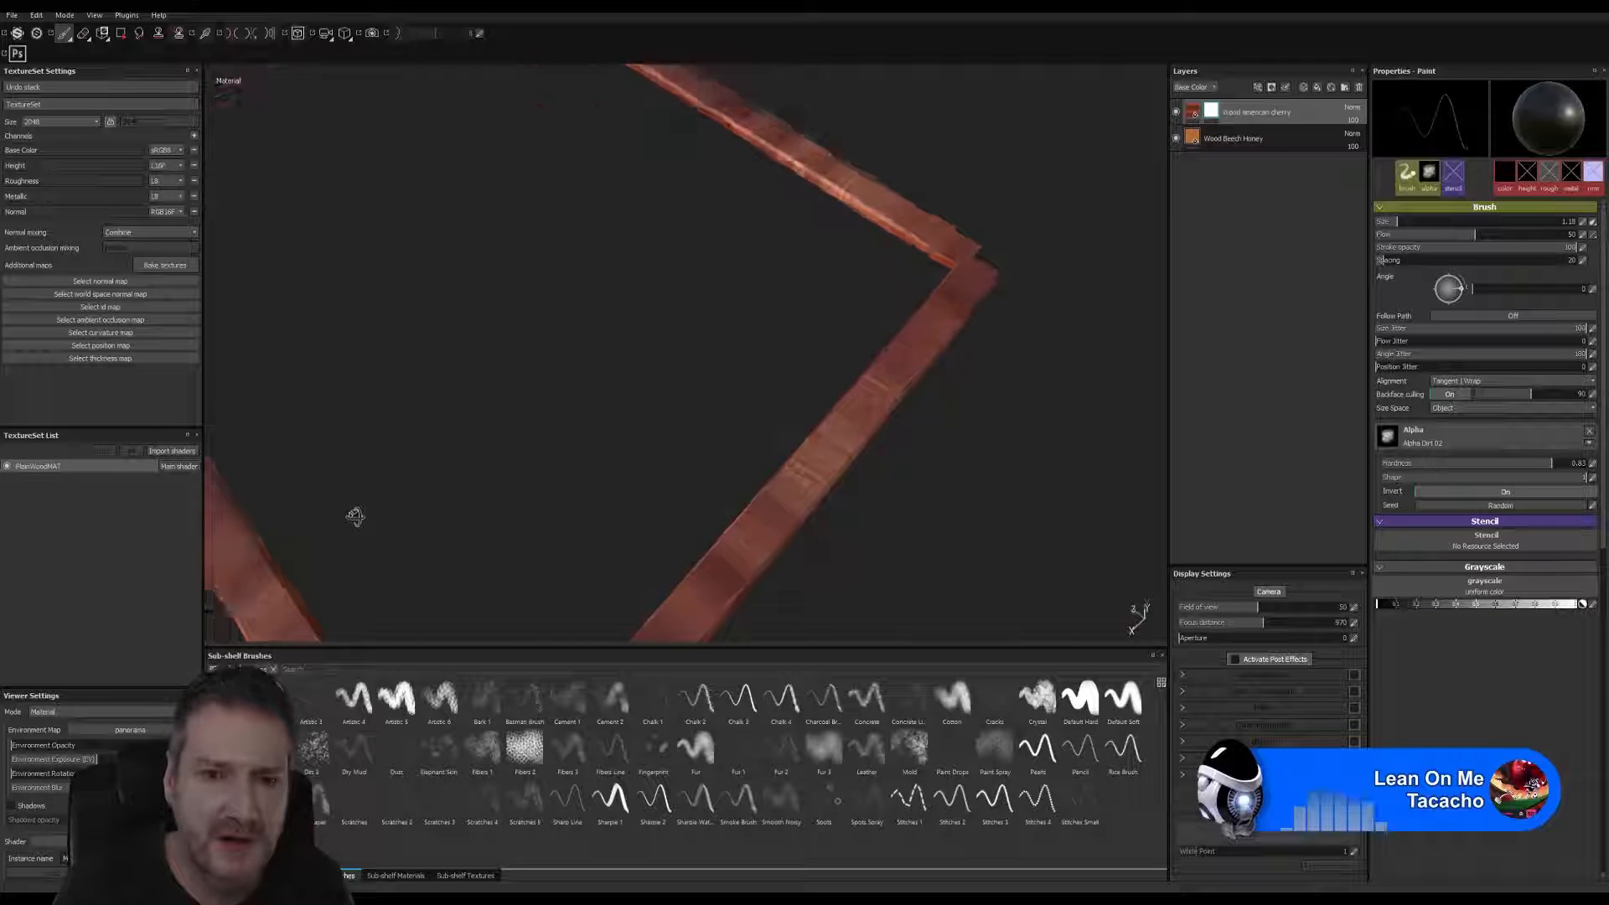
{"action": "mouse_move", "coordinate": [543, 467]}
{"action": "middle_mouse_down", "text": "alt"}
{"action": "mouse_move", "coordinate": [632, 323]}
{"action": "mouse_move", "coordinate": [662, 335]}
{"action": "middle_mouse_up", "text": "alt"}
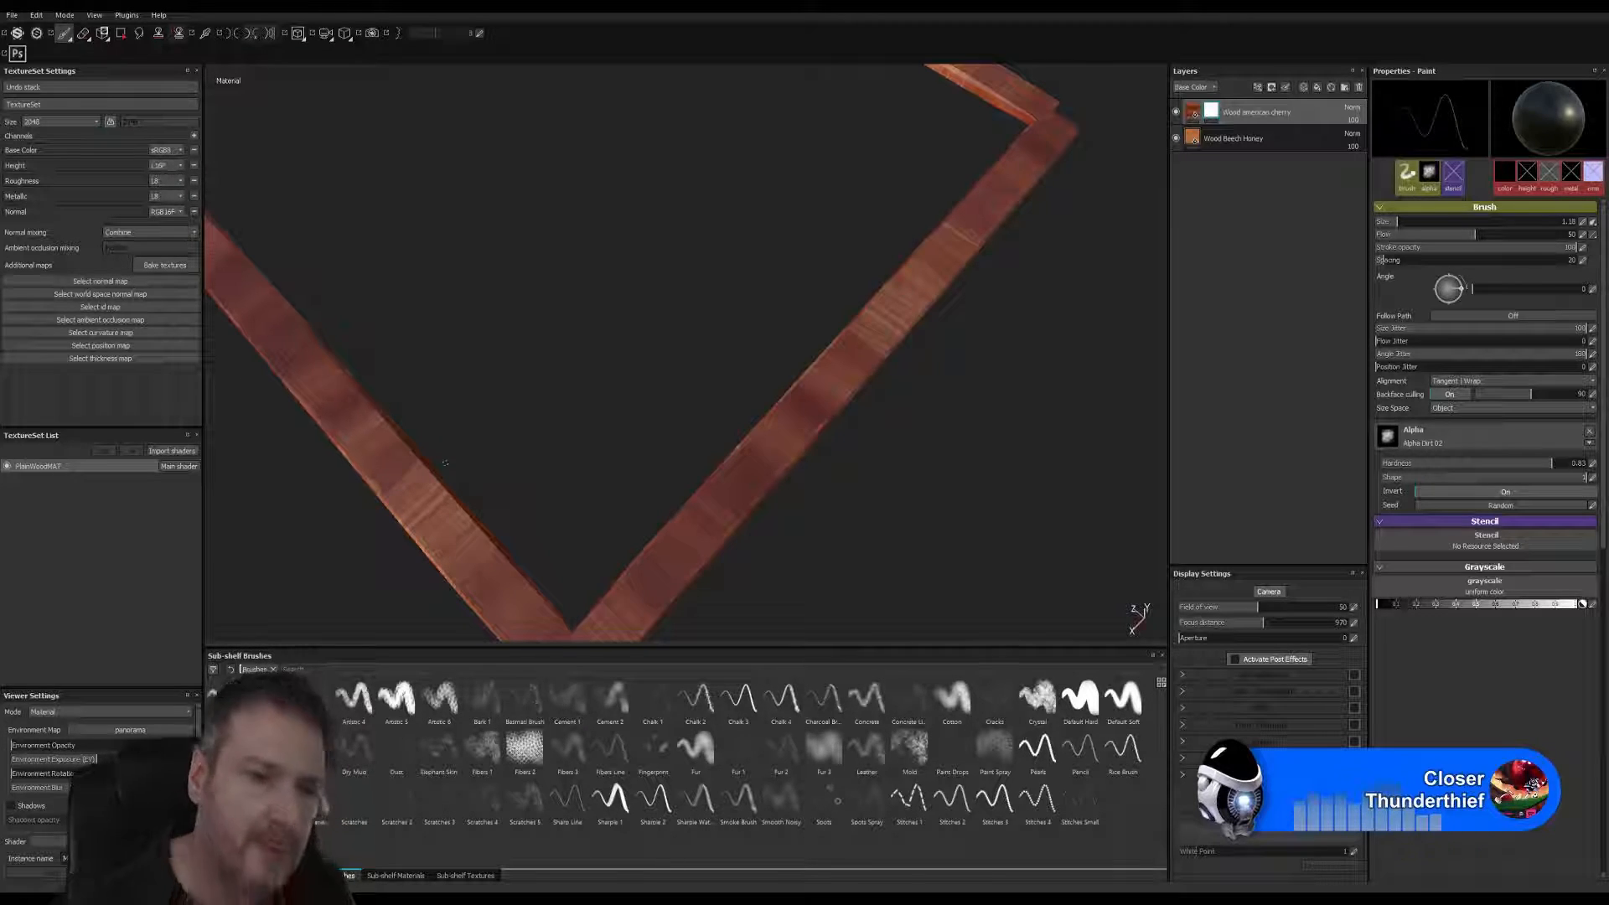
{"action": "scroll", "coordinate": [722, 241], "scroll_direction": "up", "scroll_amount": 5}
{"action": "scroll", "coordinate": [722, 240], "scroll_direction": "down", "scroll_amount": 3}
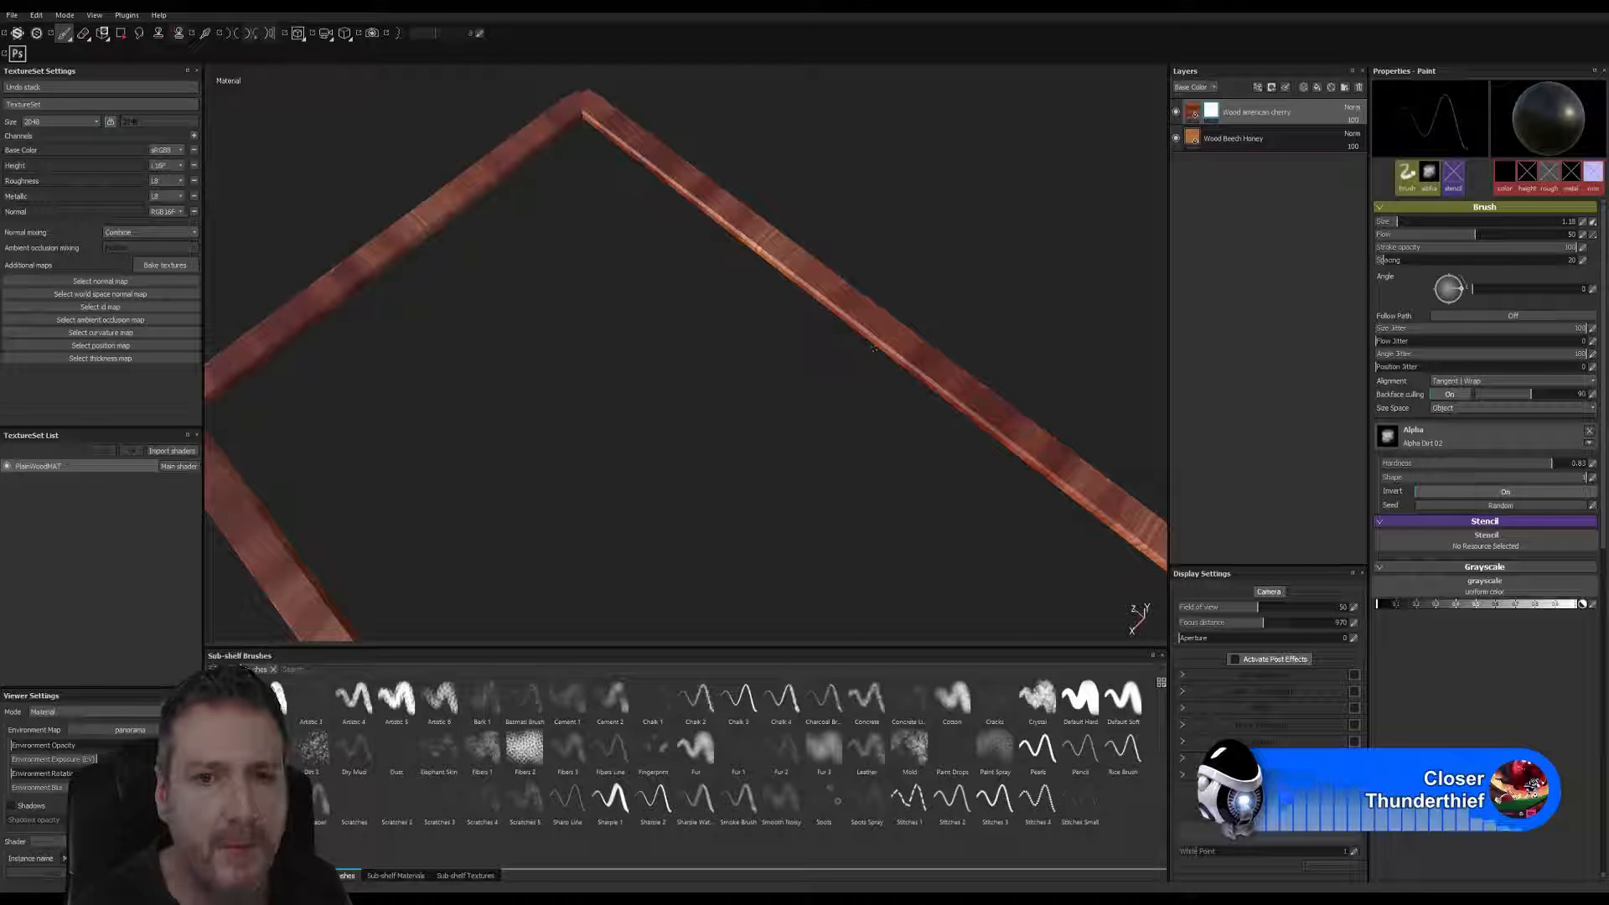
{"action": "left_click_drag", "start_coordinate": [887, 352], "coordinate": [695, 537], "text": "alt"}
{"action": "left_click_drag", "start_coordinate": [891, 485], "coordinate": [864, 423], "text": "alt"}
{"action": "right_click_drag", "start_coordinate": [863, 423], "coordinate": [227, 440], "text": "alt"}
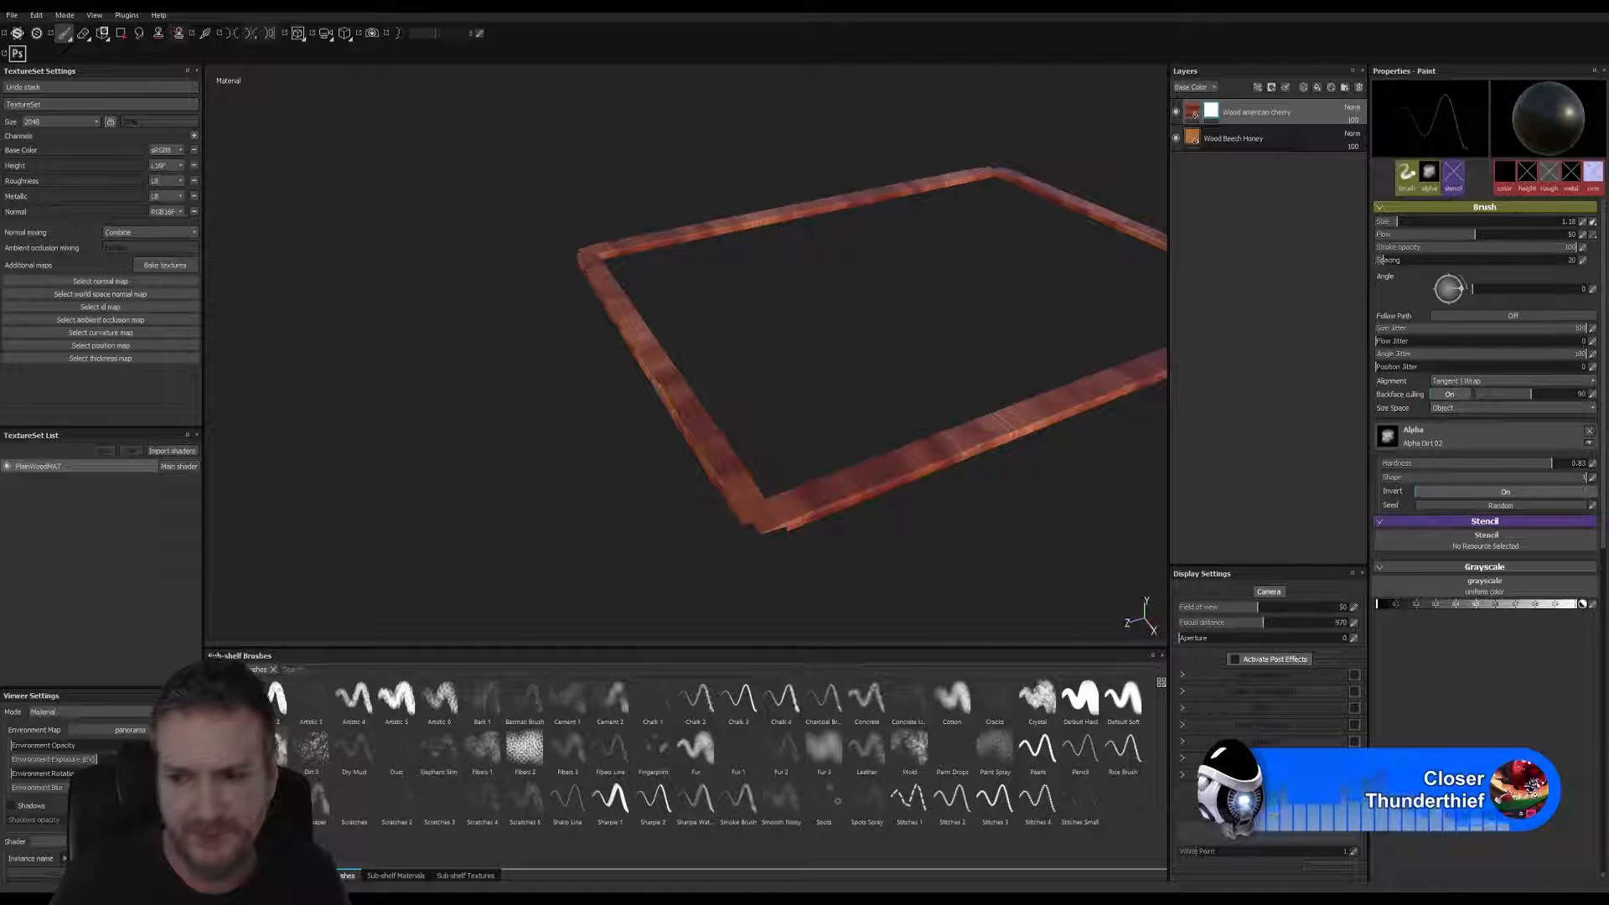
{"action": "left_click_drag", "start_coordinate": [752, 275], "coordinate": [539, 331], "text": "alt"}
{"action": "left_click_drag", "start_coordinate": [665, 370], "coordinate": [748, 295], "text": "alt"}
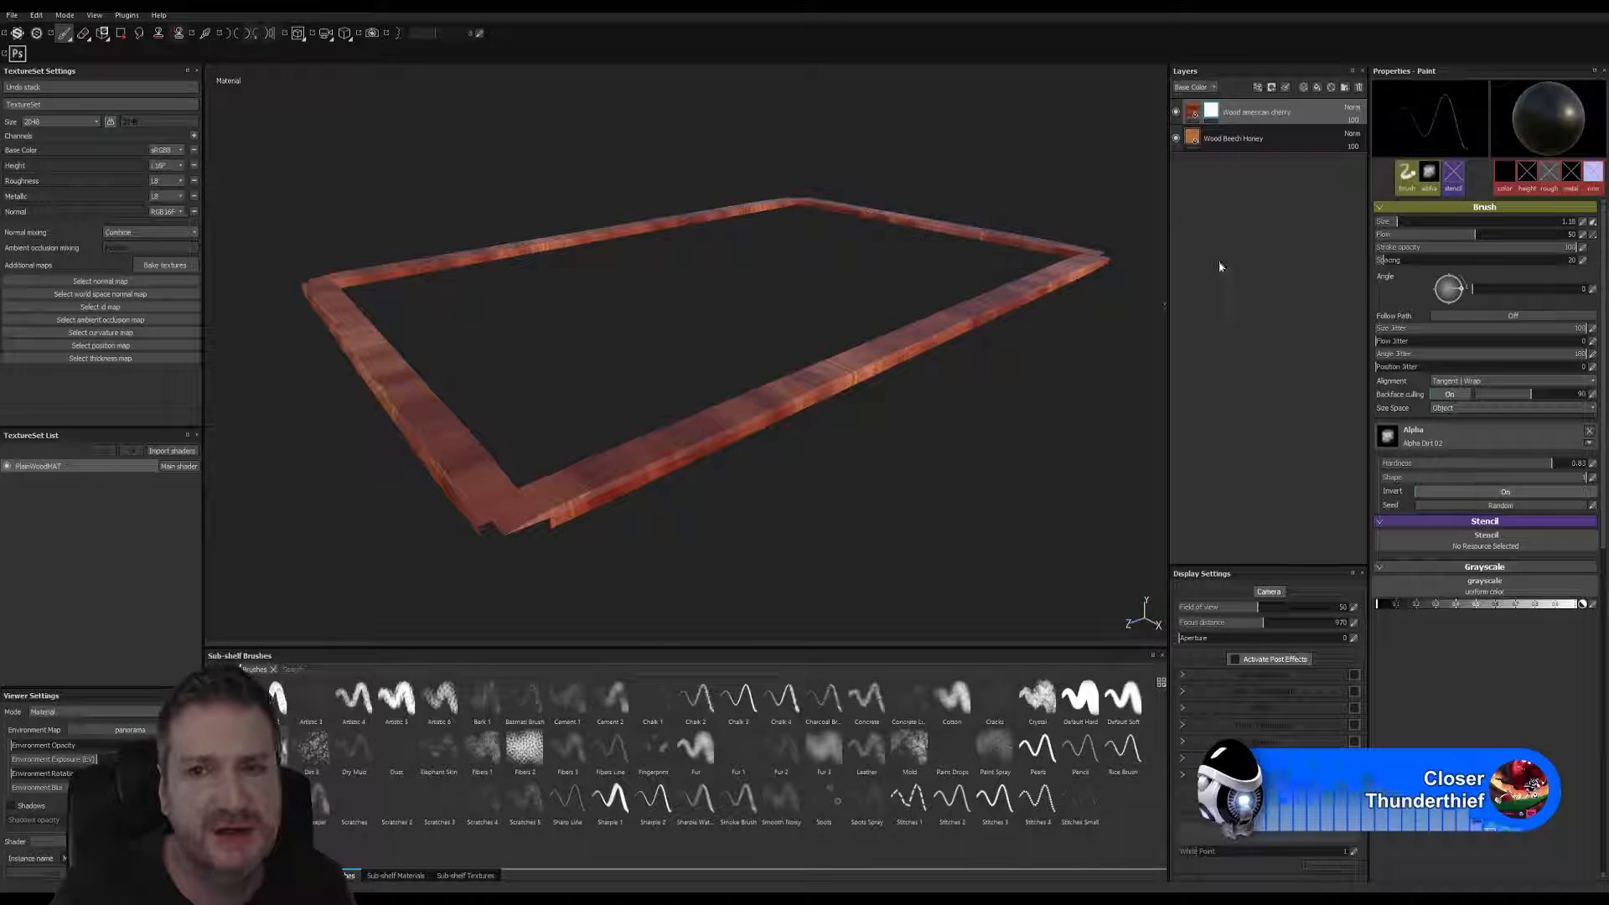
- Add an MG Dirt generator to the content of the Wood american cherry layer, with the height and roughness channels disabled
{"action": "left_click", "coordinate": [1192, 115]}
{"action": "right_click", "coordinate": [1192, 115]}
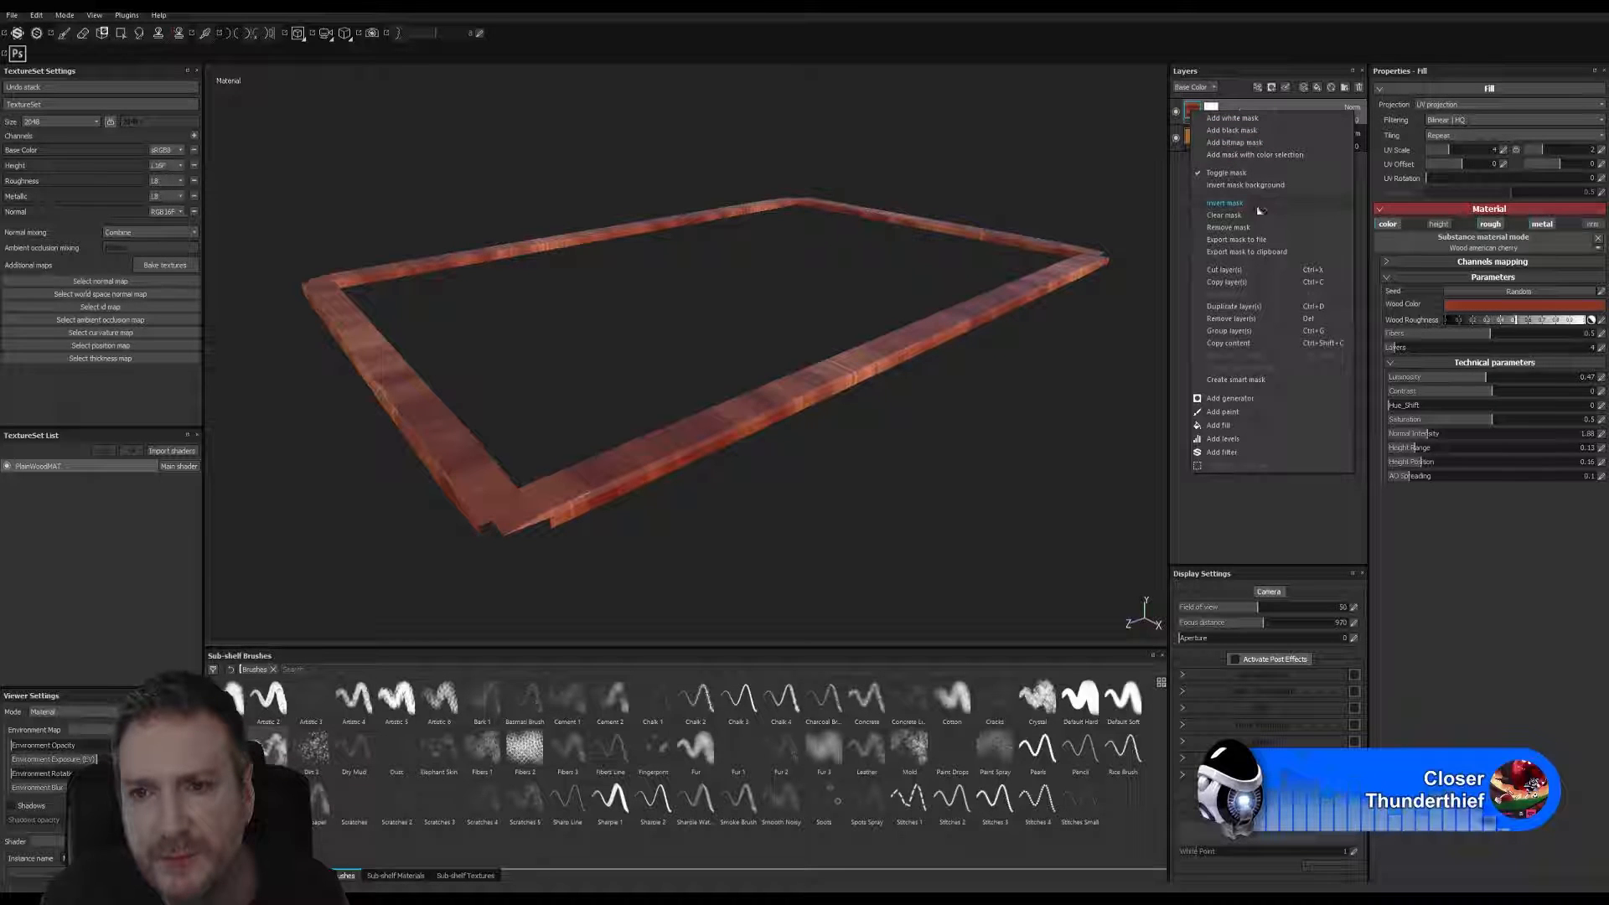
{"action": "left_click", "coordinate": [1229, 402]}
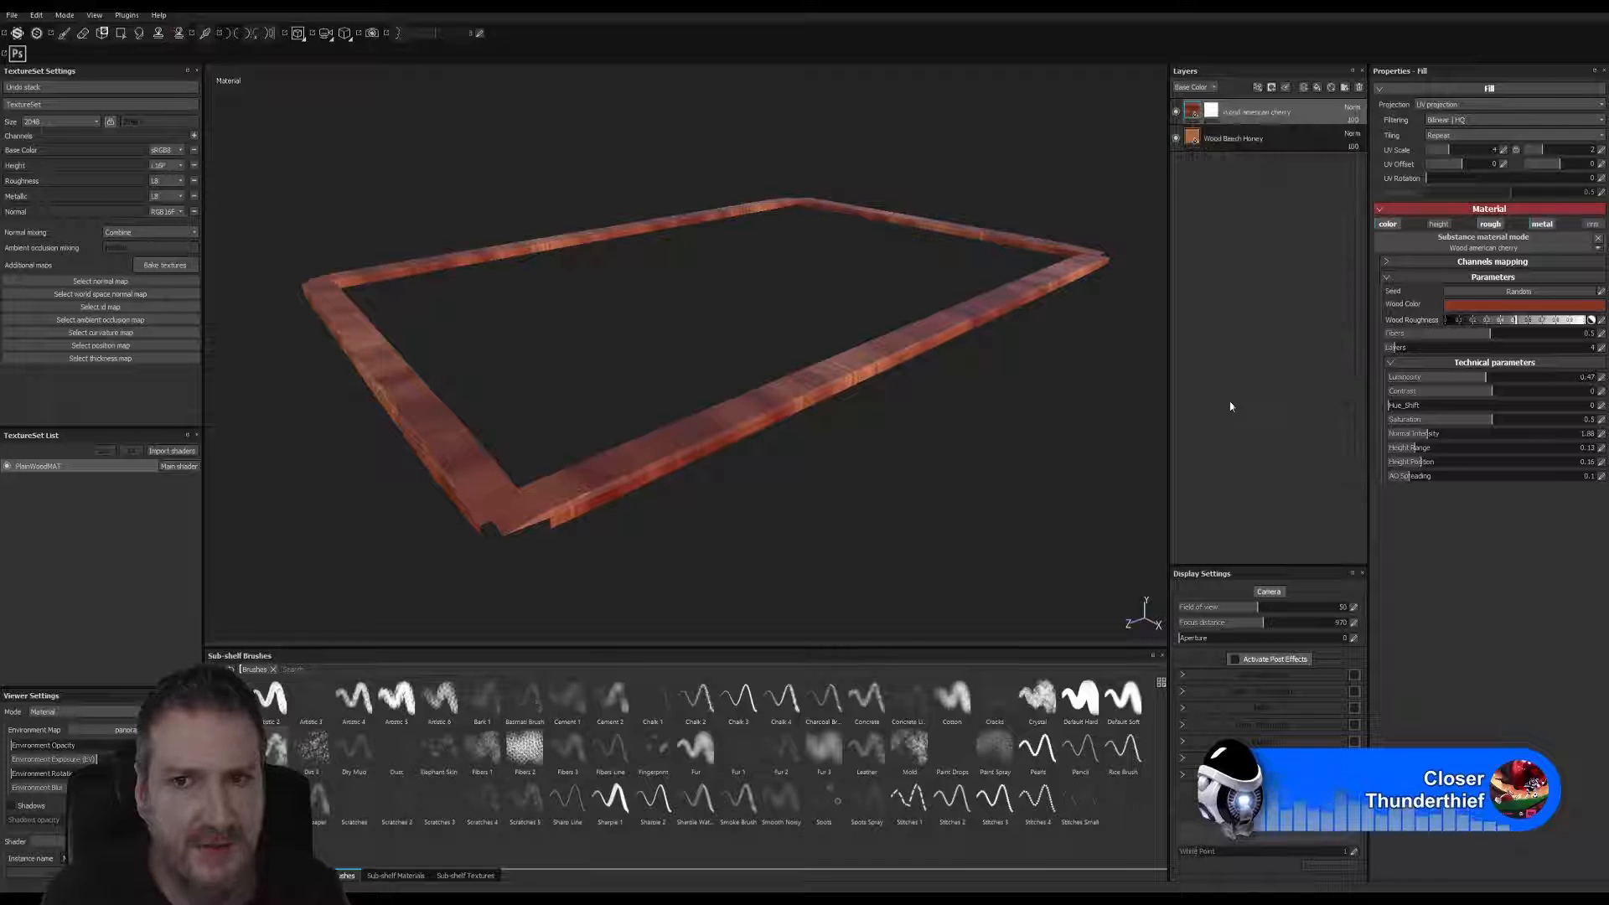
{"action": "left_click", "coordinate": [1476, 129]}
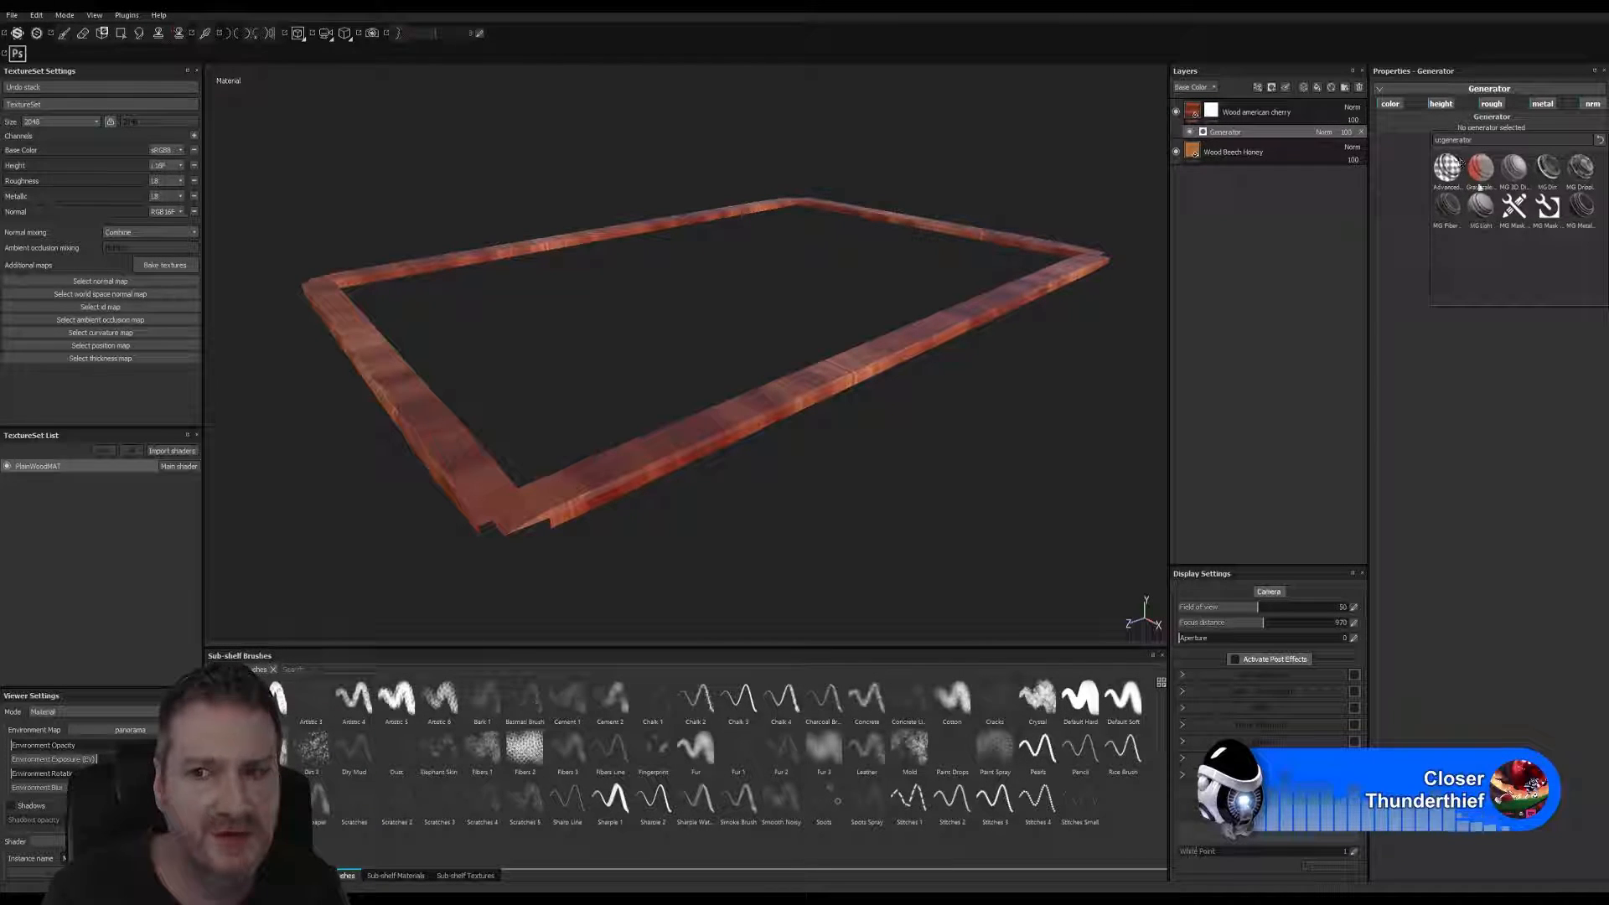
{"action": "mouse_move", "coordinate": [1545, 175]}
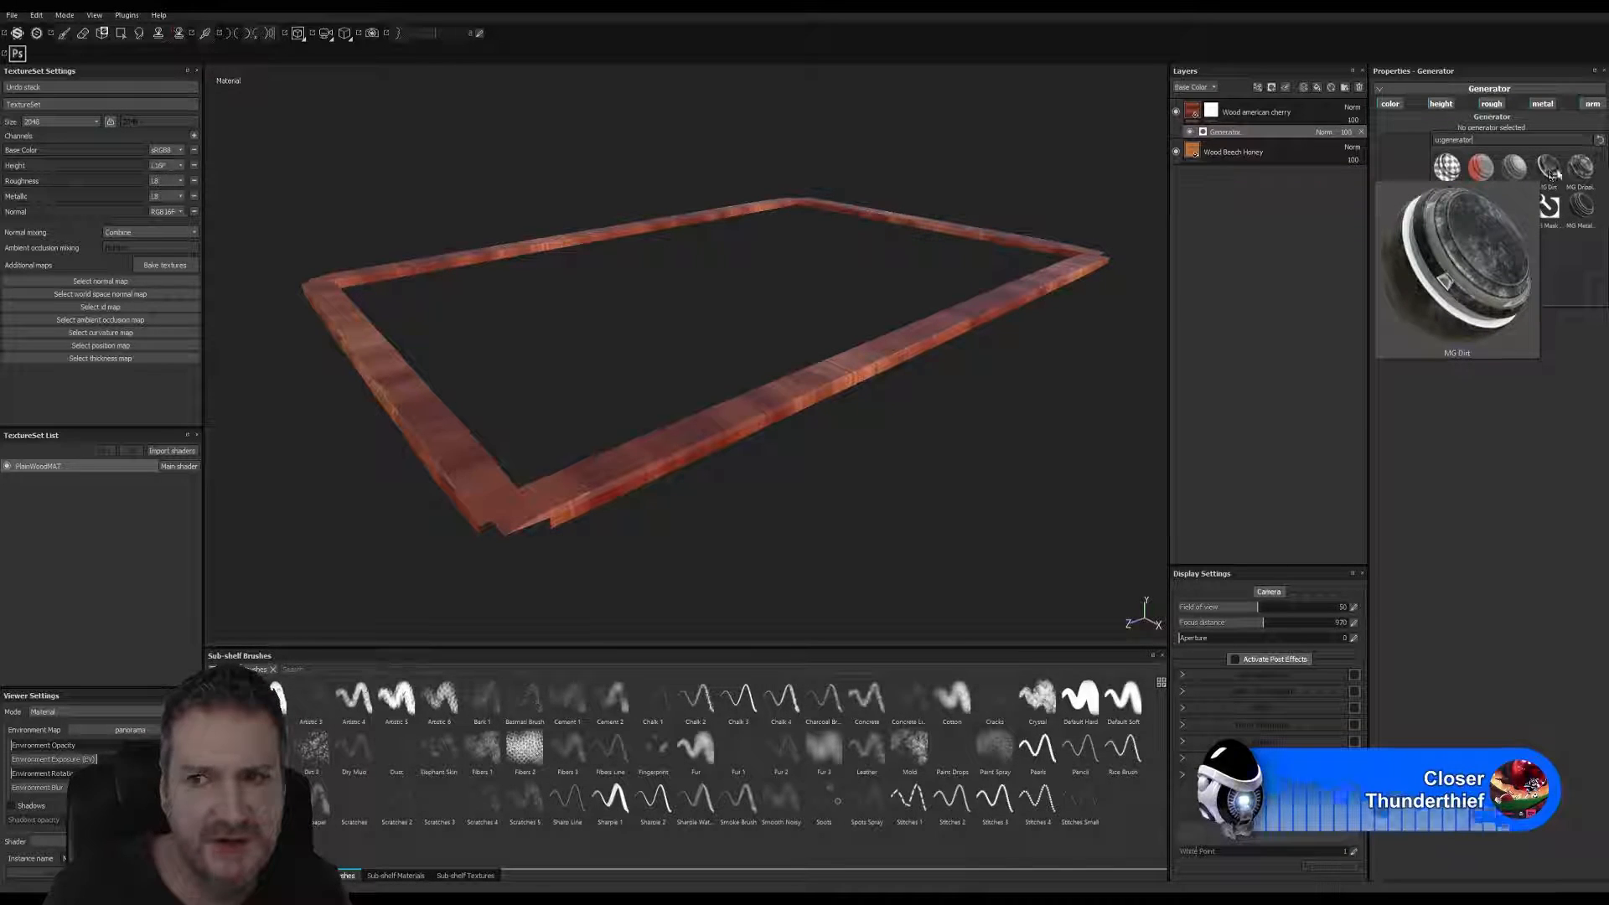
{"action": "left_click", "coordinate": [1551, 170]}
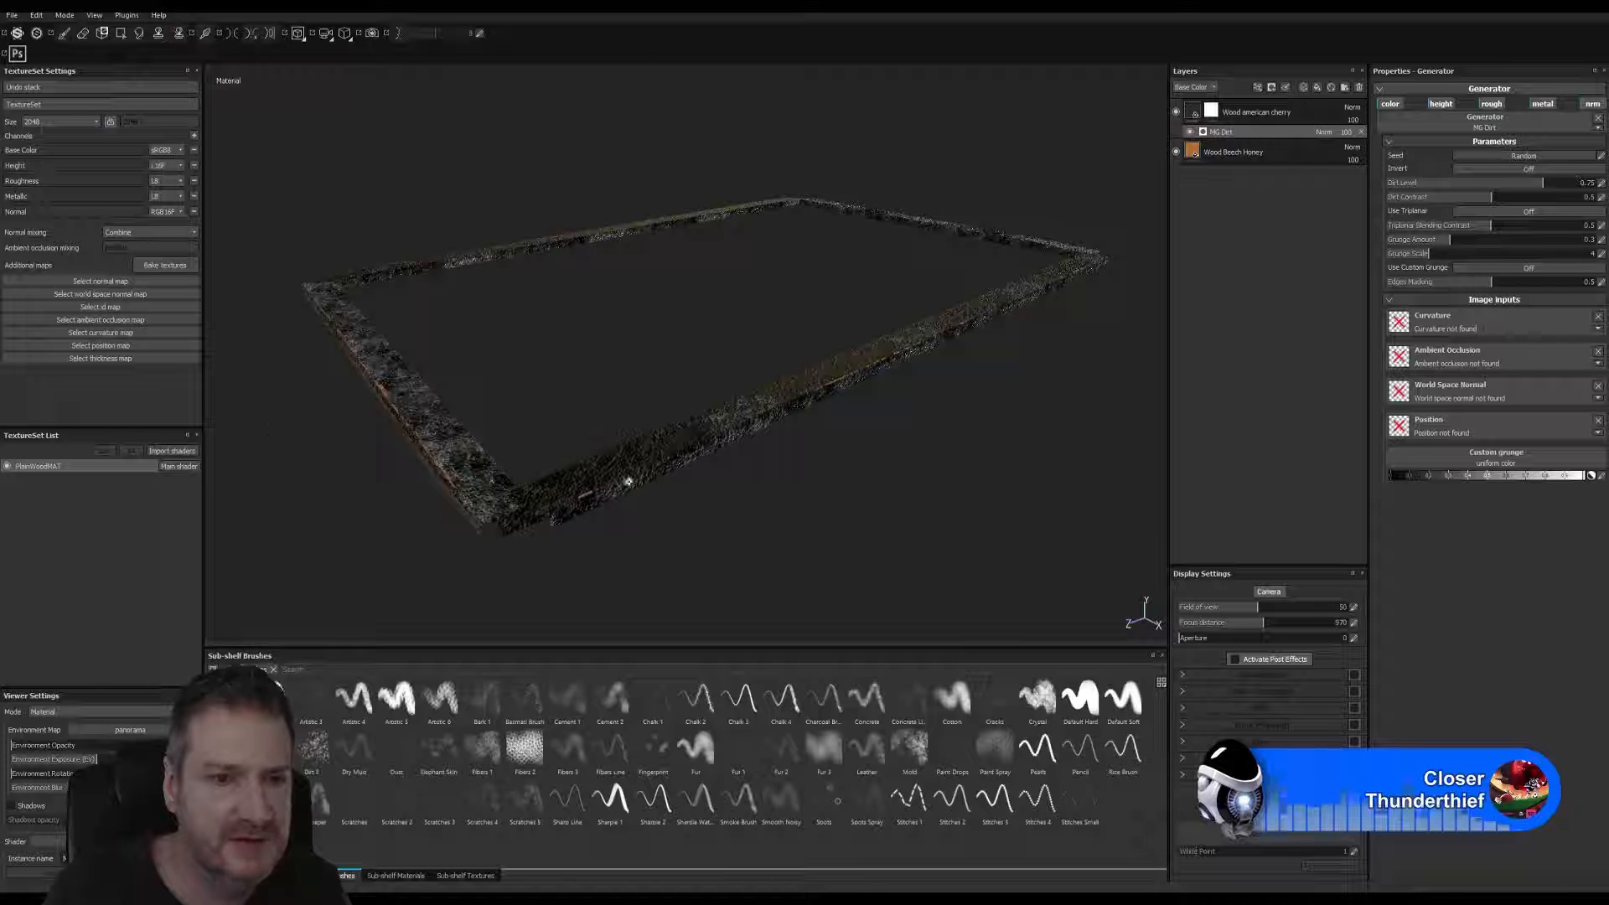
{"action": "left_click", "coordinate": [1442, 104]}
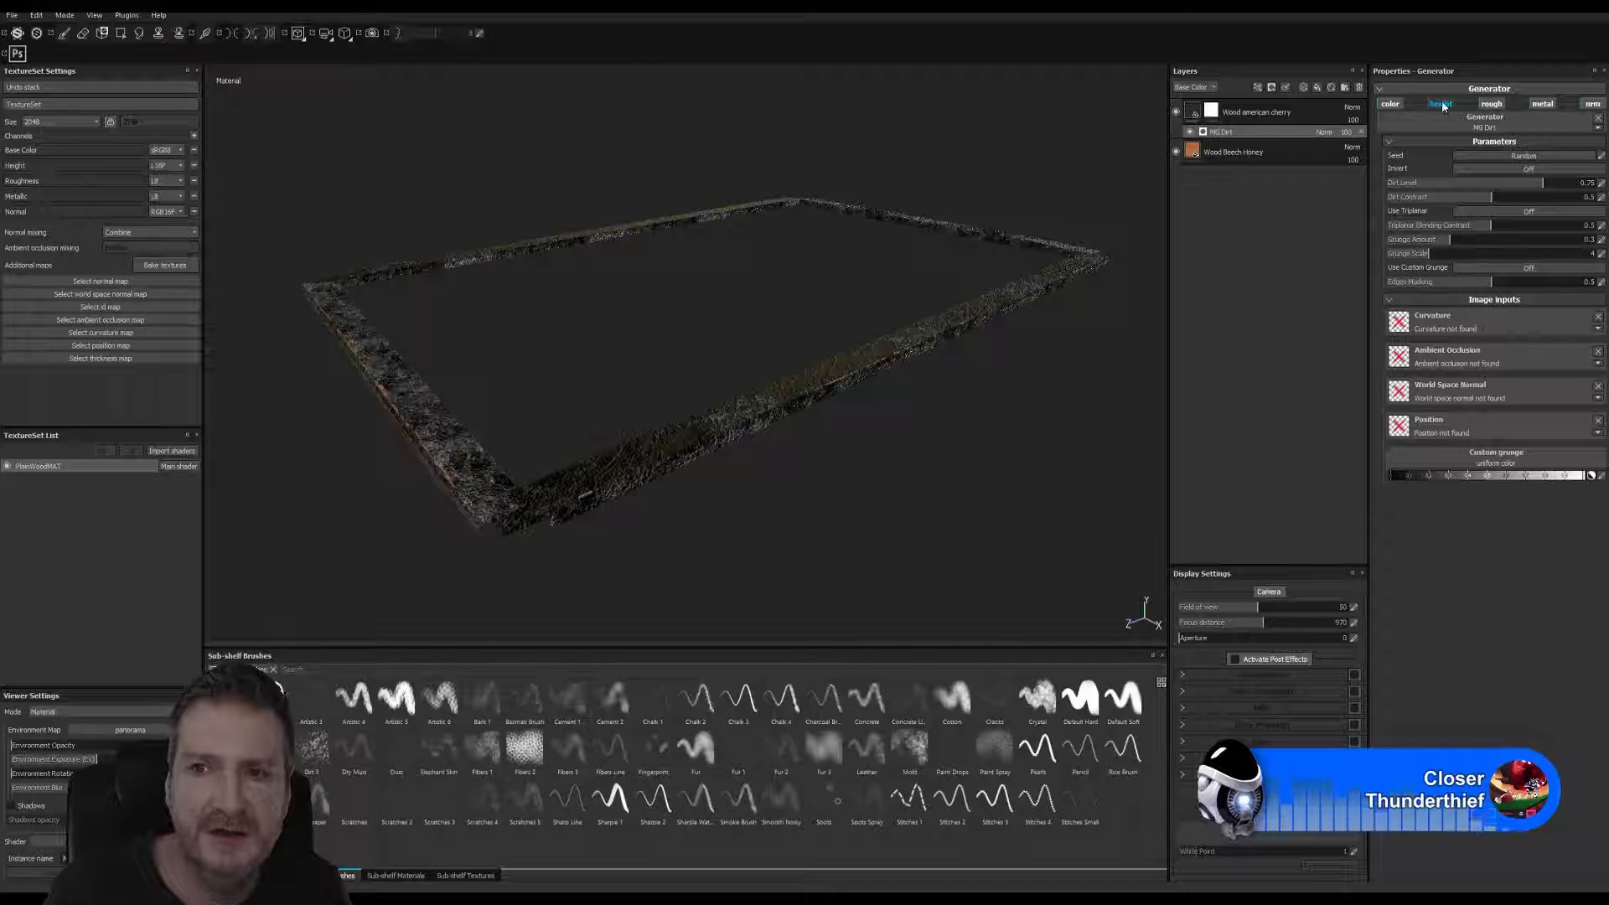
{"action": "left_click", "coordinate": [1492, 104]}
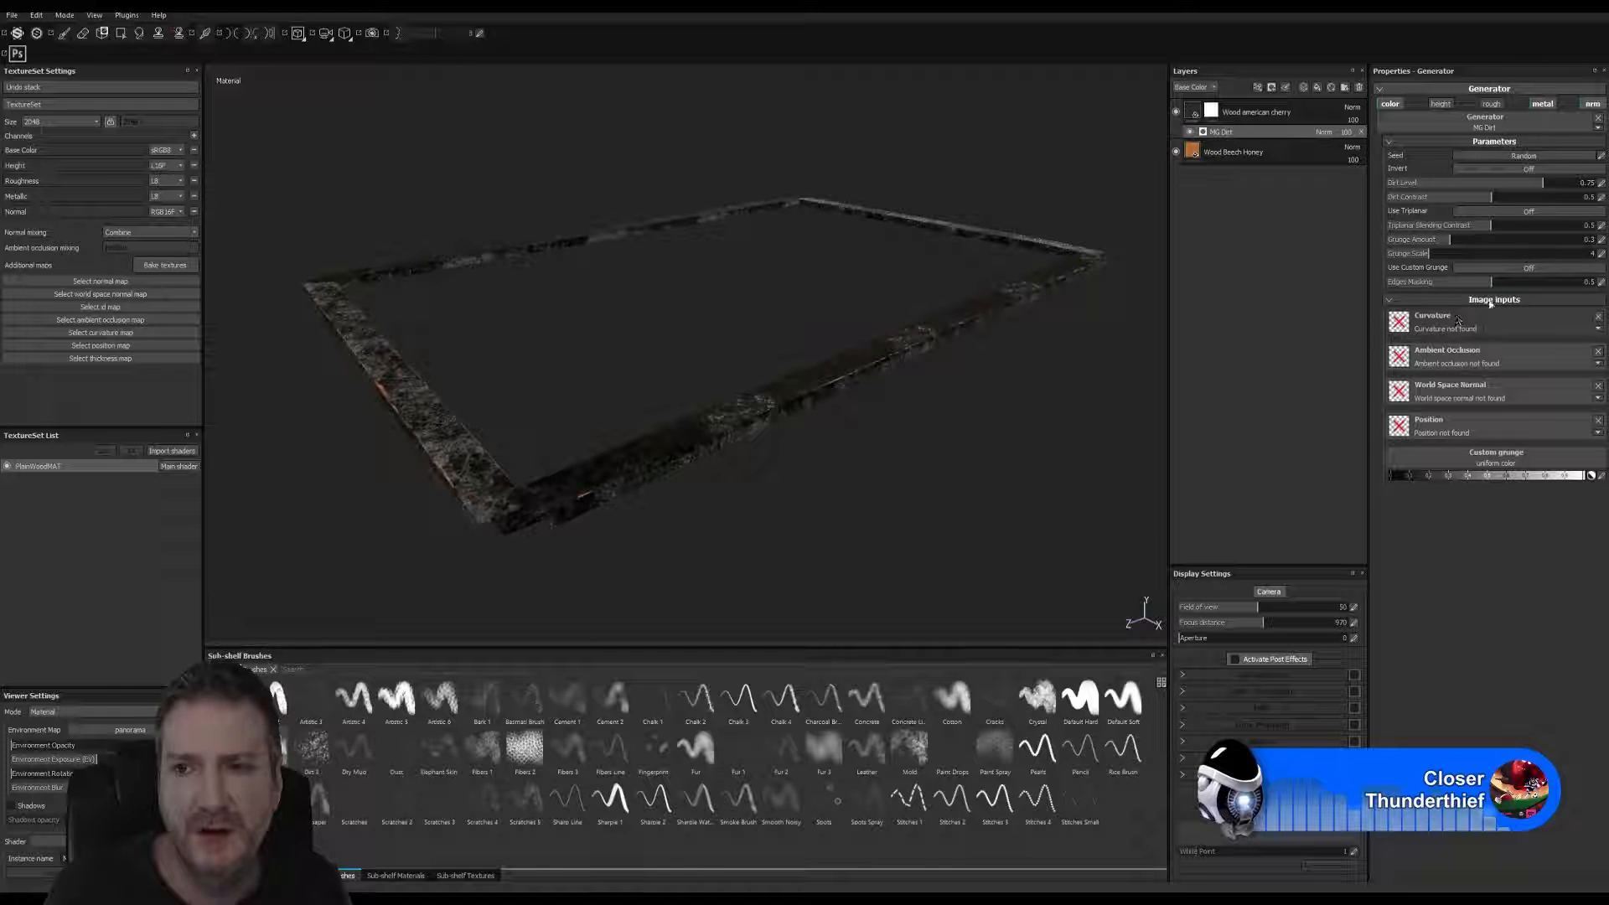
- Try low and high Dirt Level values for the MG Dirt generator, ending near the maximum
{"action": "left_click", "coordinate": [1453, 184]}
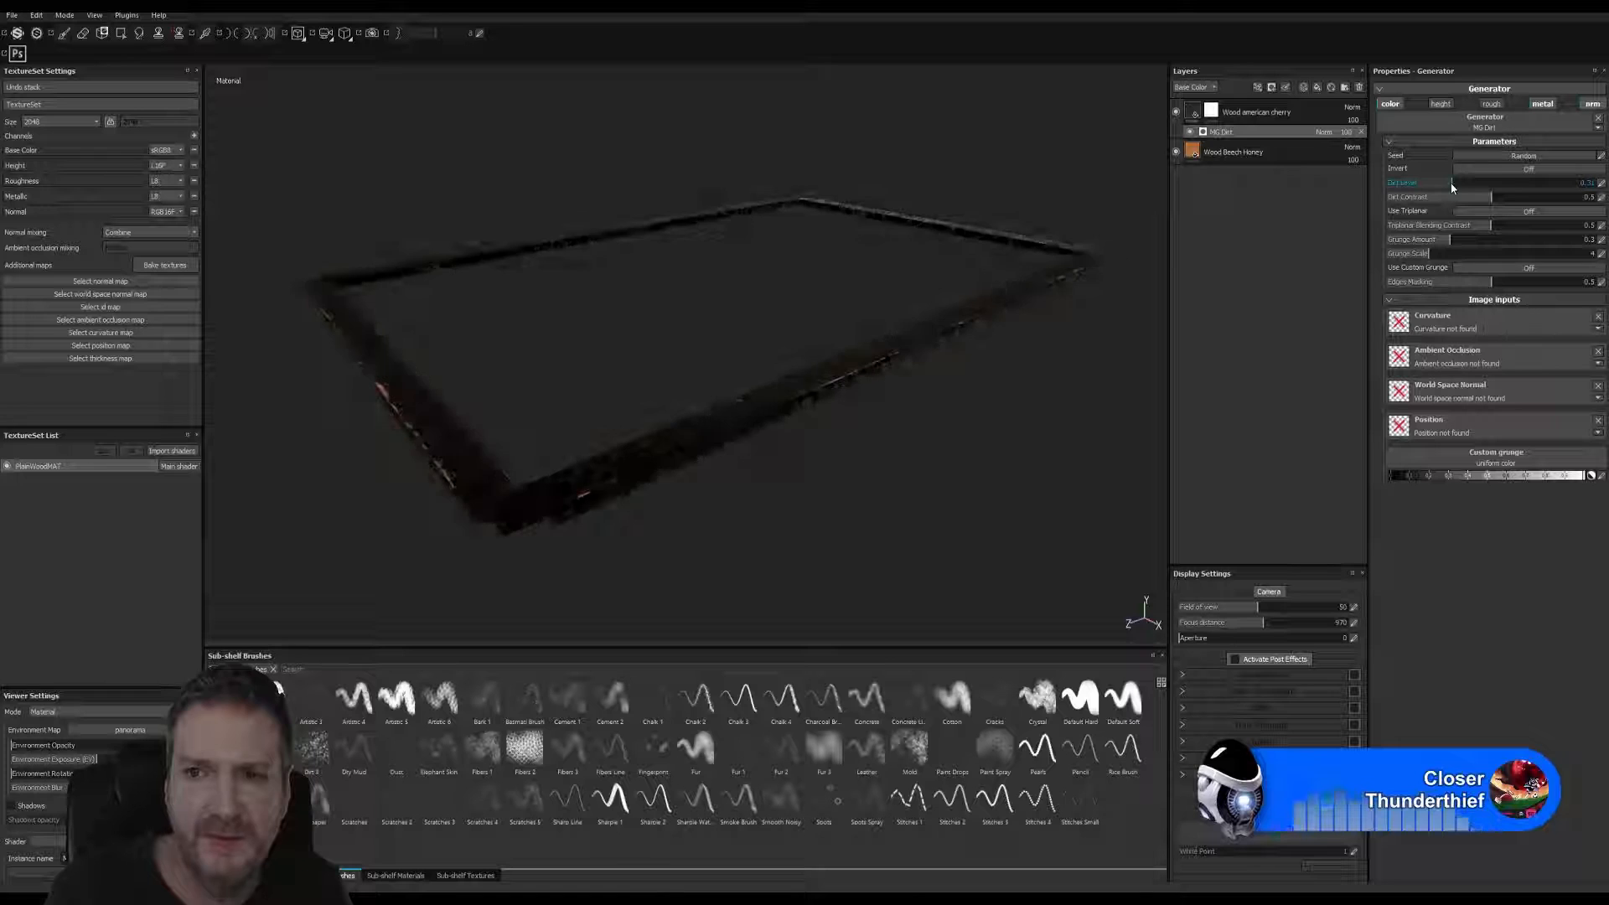
{"action": "left_click", "coordinate": [1564, 185]}
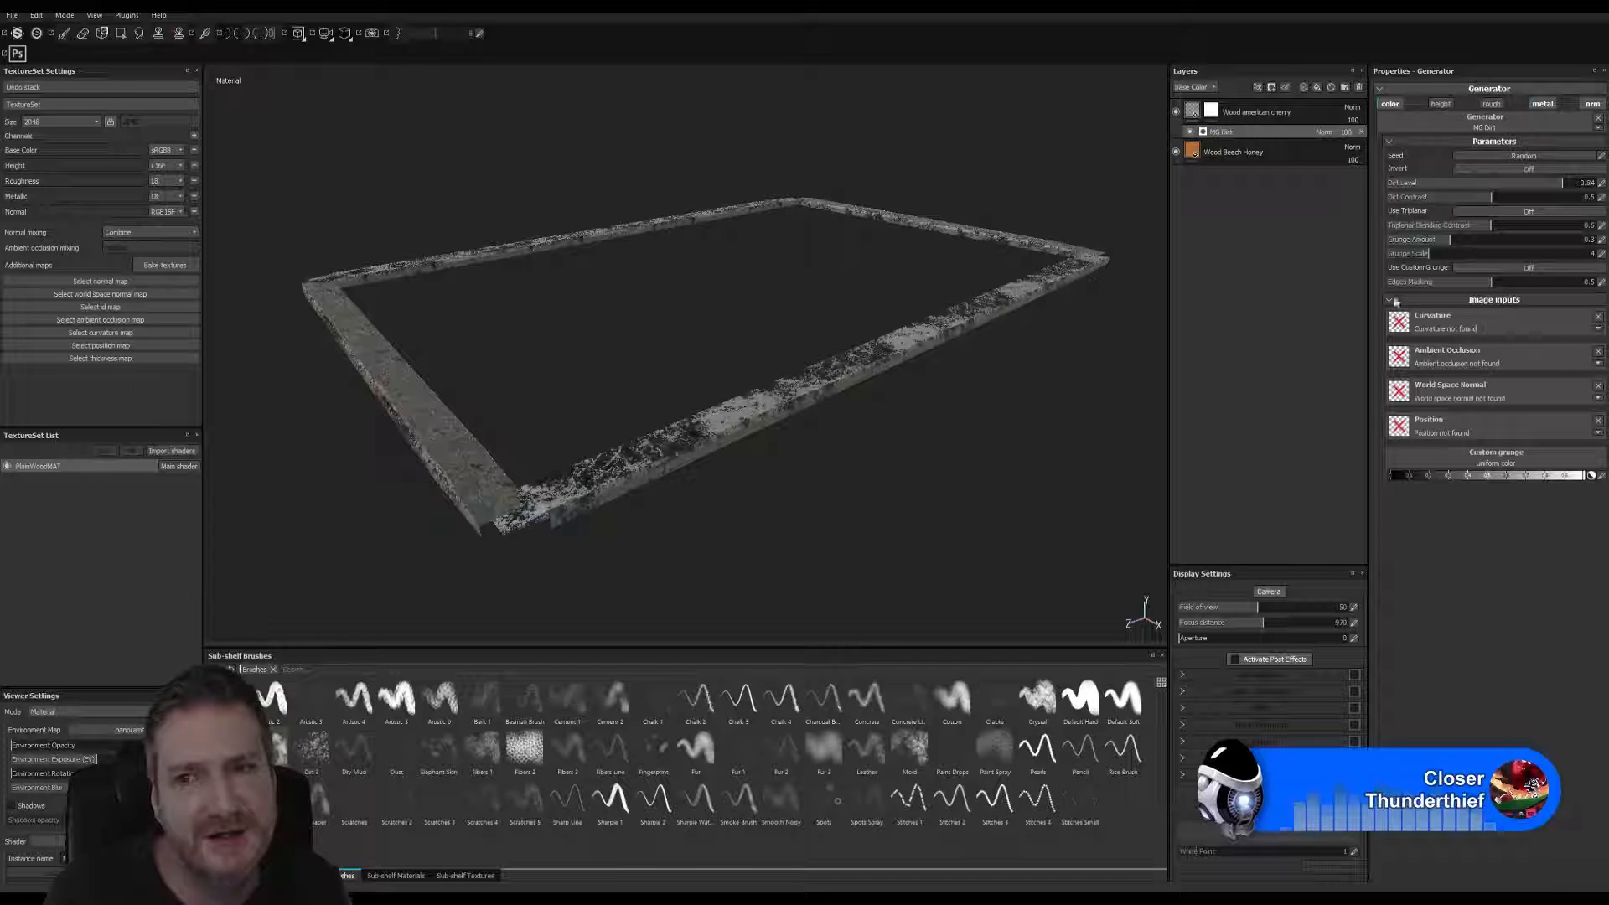
{"action": "left_click", "coordinate": [1582, 184]}
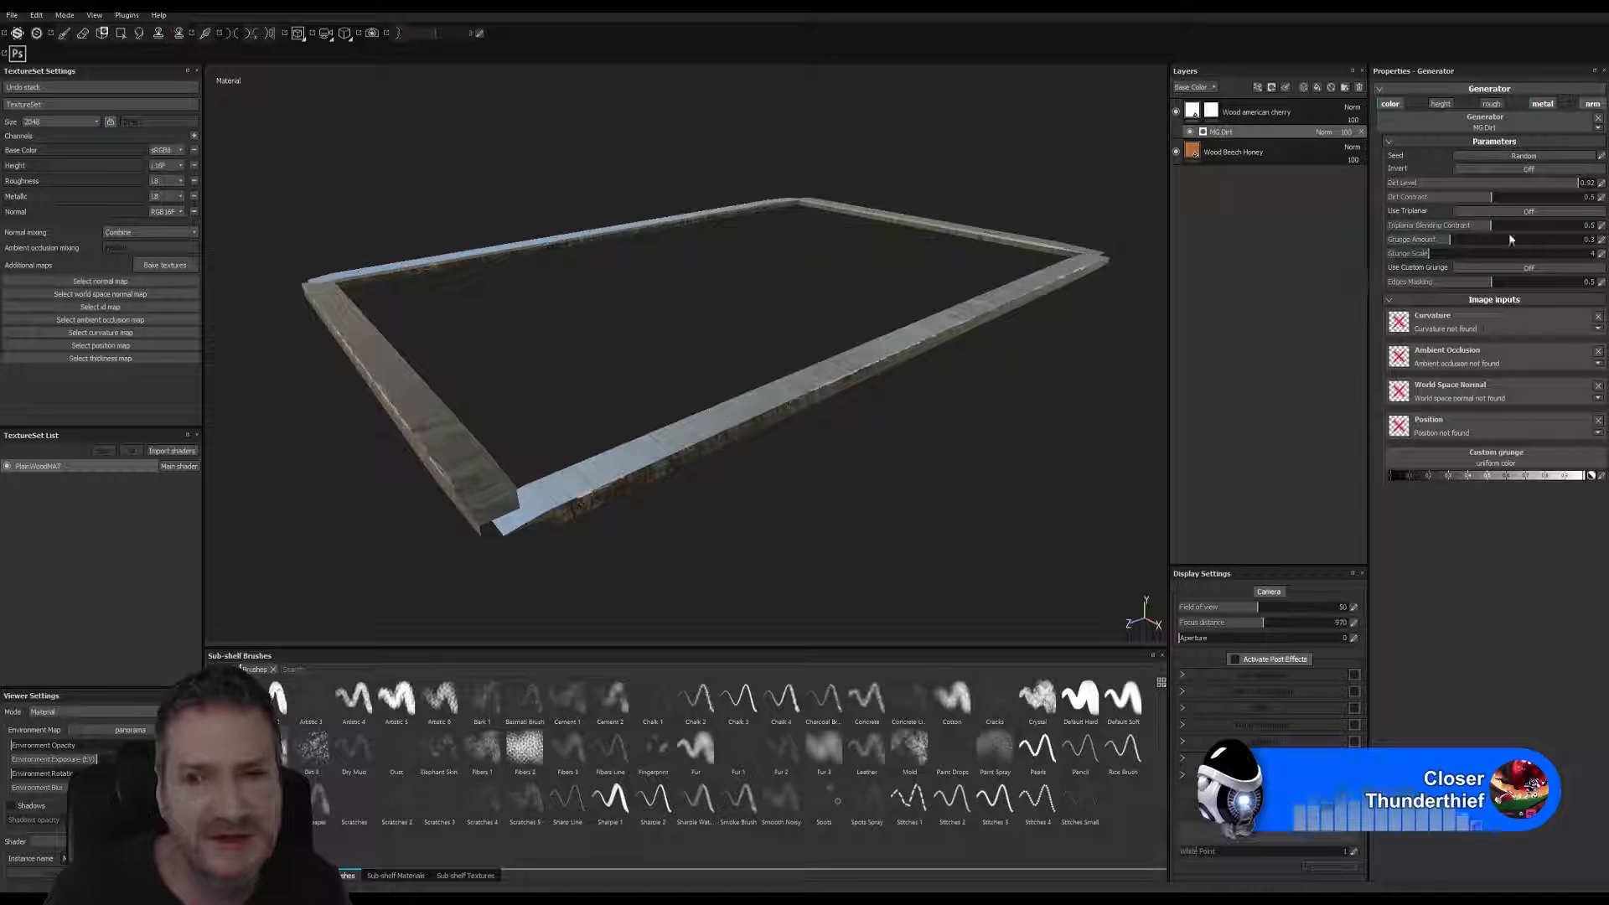
{"action": "left_click", "coordinate": [1406, 188]}
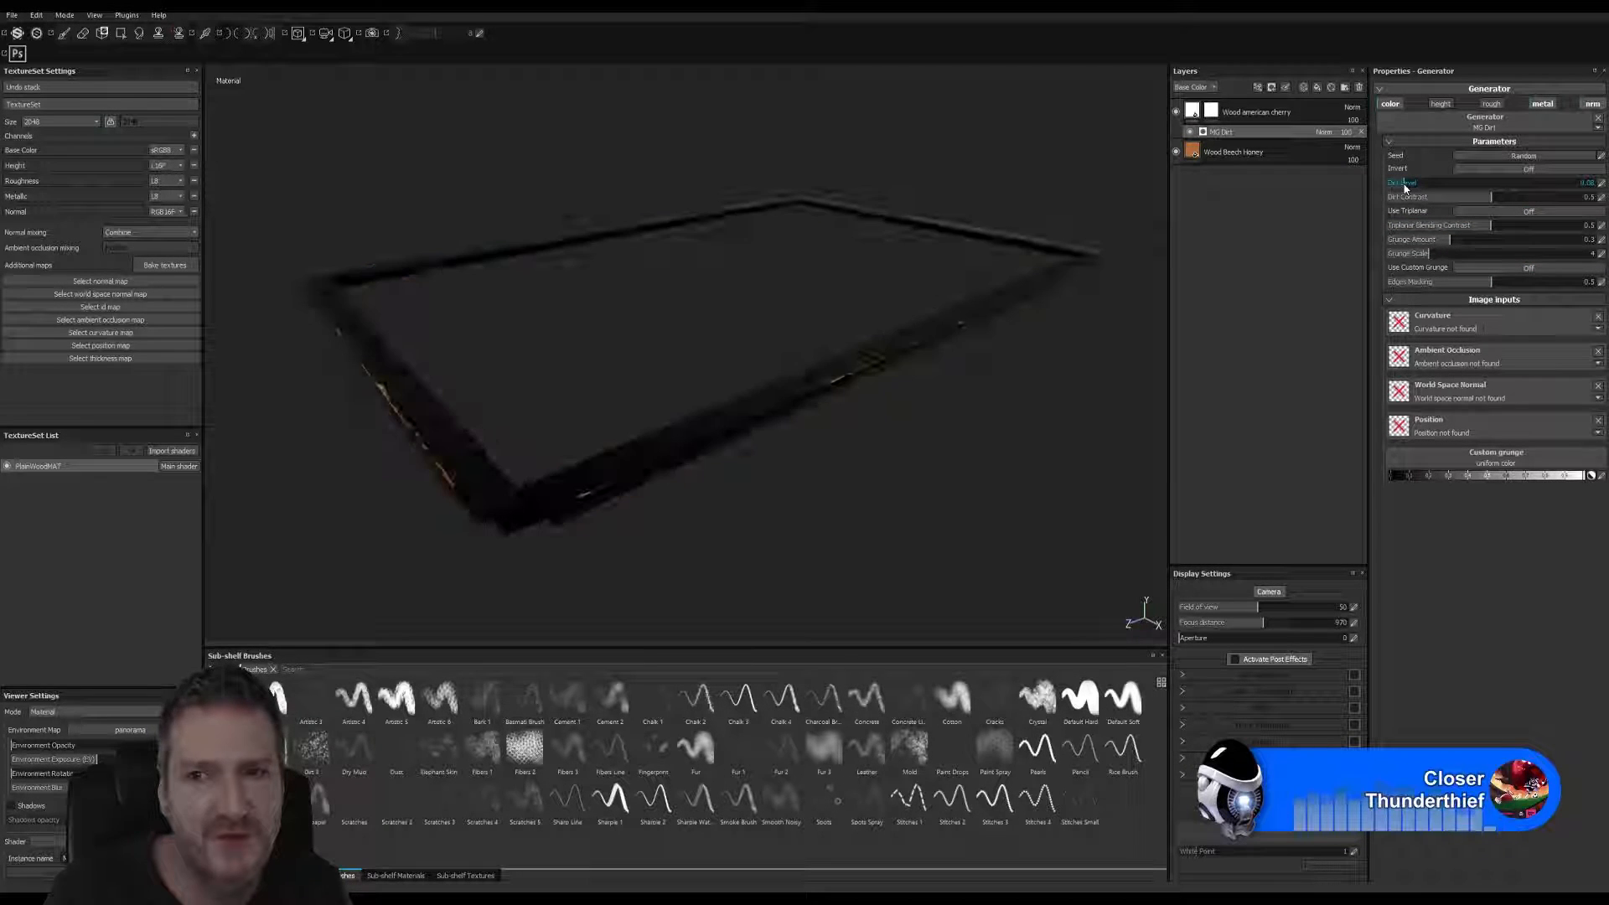
{"action": "left_click", "coordinate": [1583, 184]}
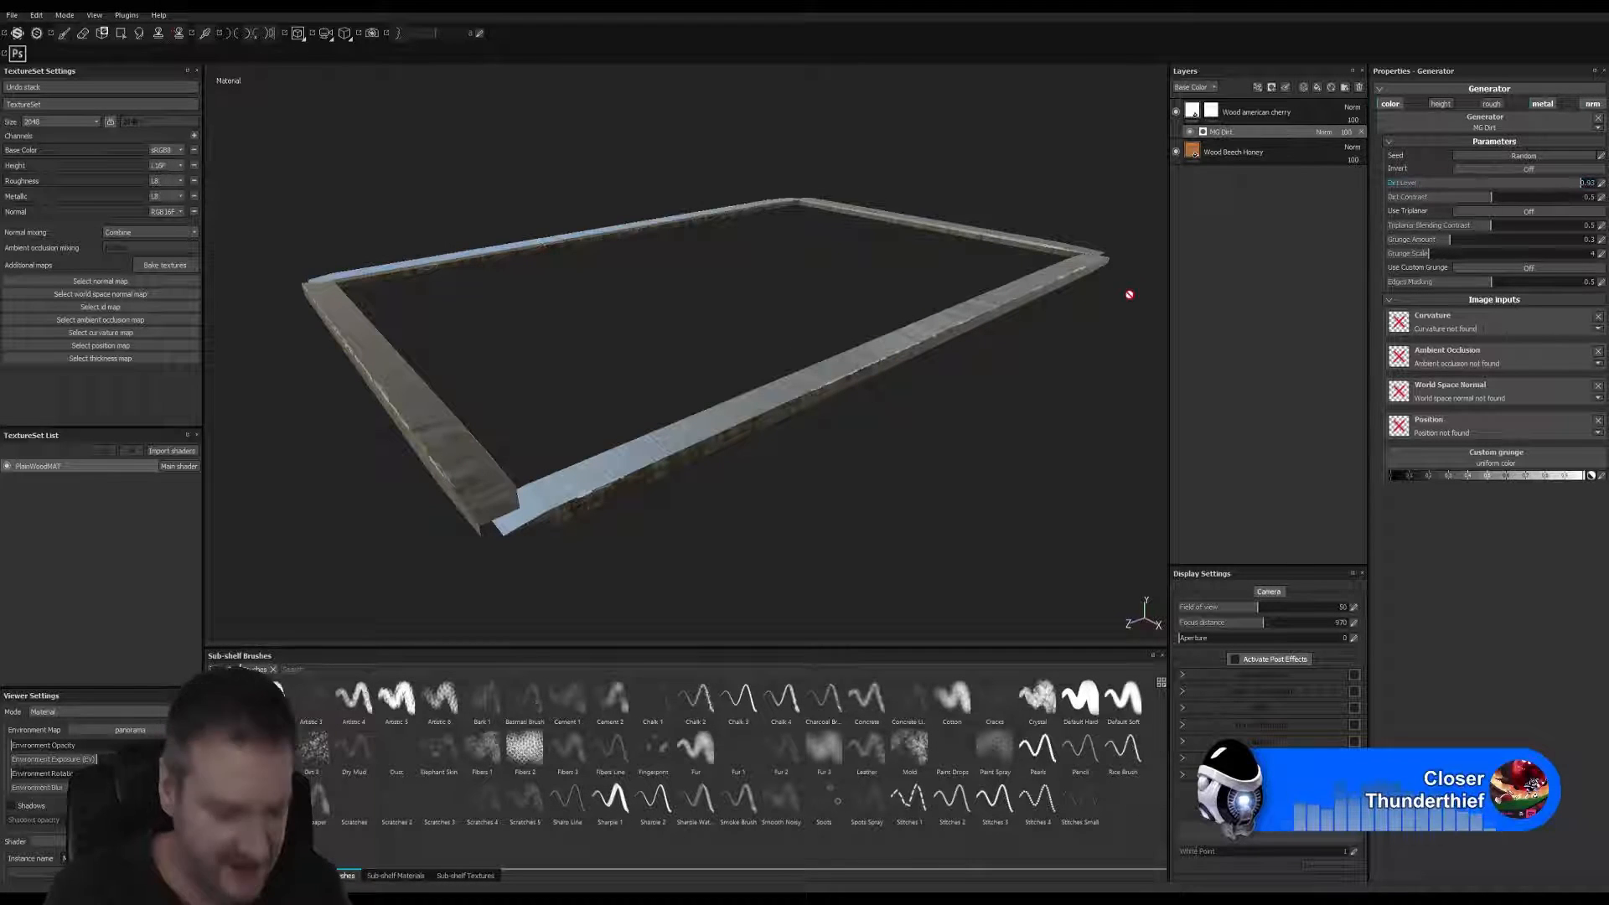
{"action": "left_click_drag", "start_coordinate": [683, 349], "coordinate": [671, 385], "text": "alt"}
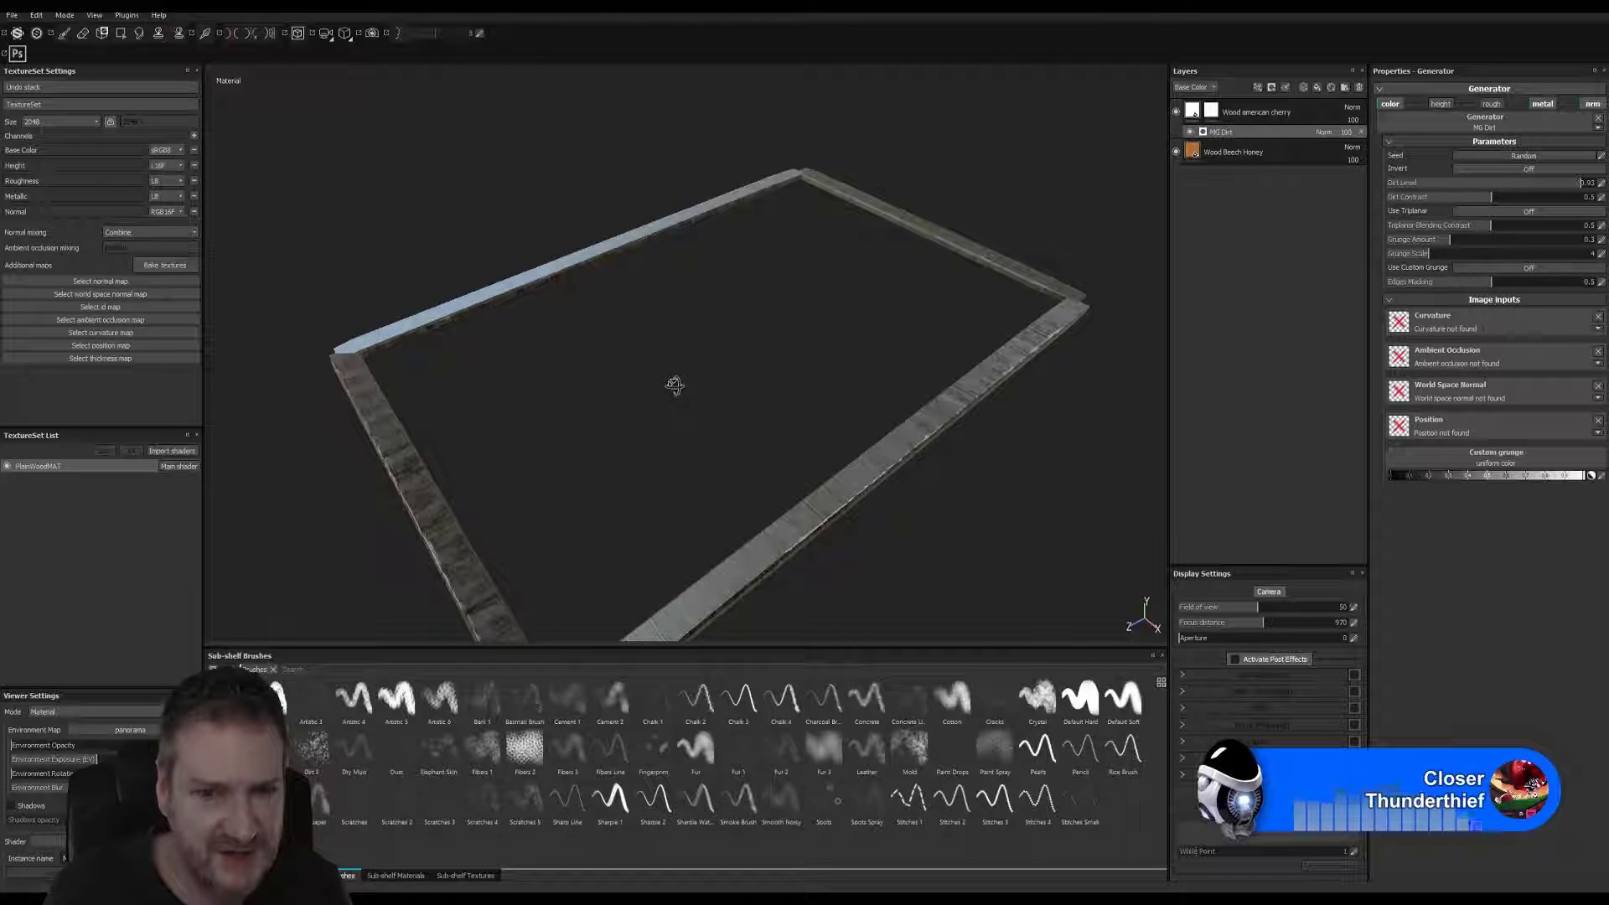
- Try a low Dirt Contrast and one of about 0.79, and check the effect on the frame up close
{"action": "left_click", "coordinate": [1421, 199]}
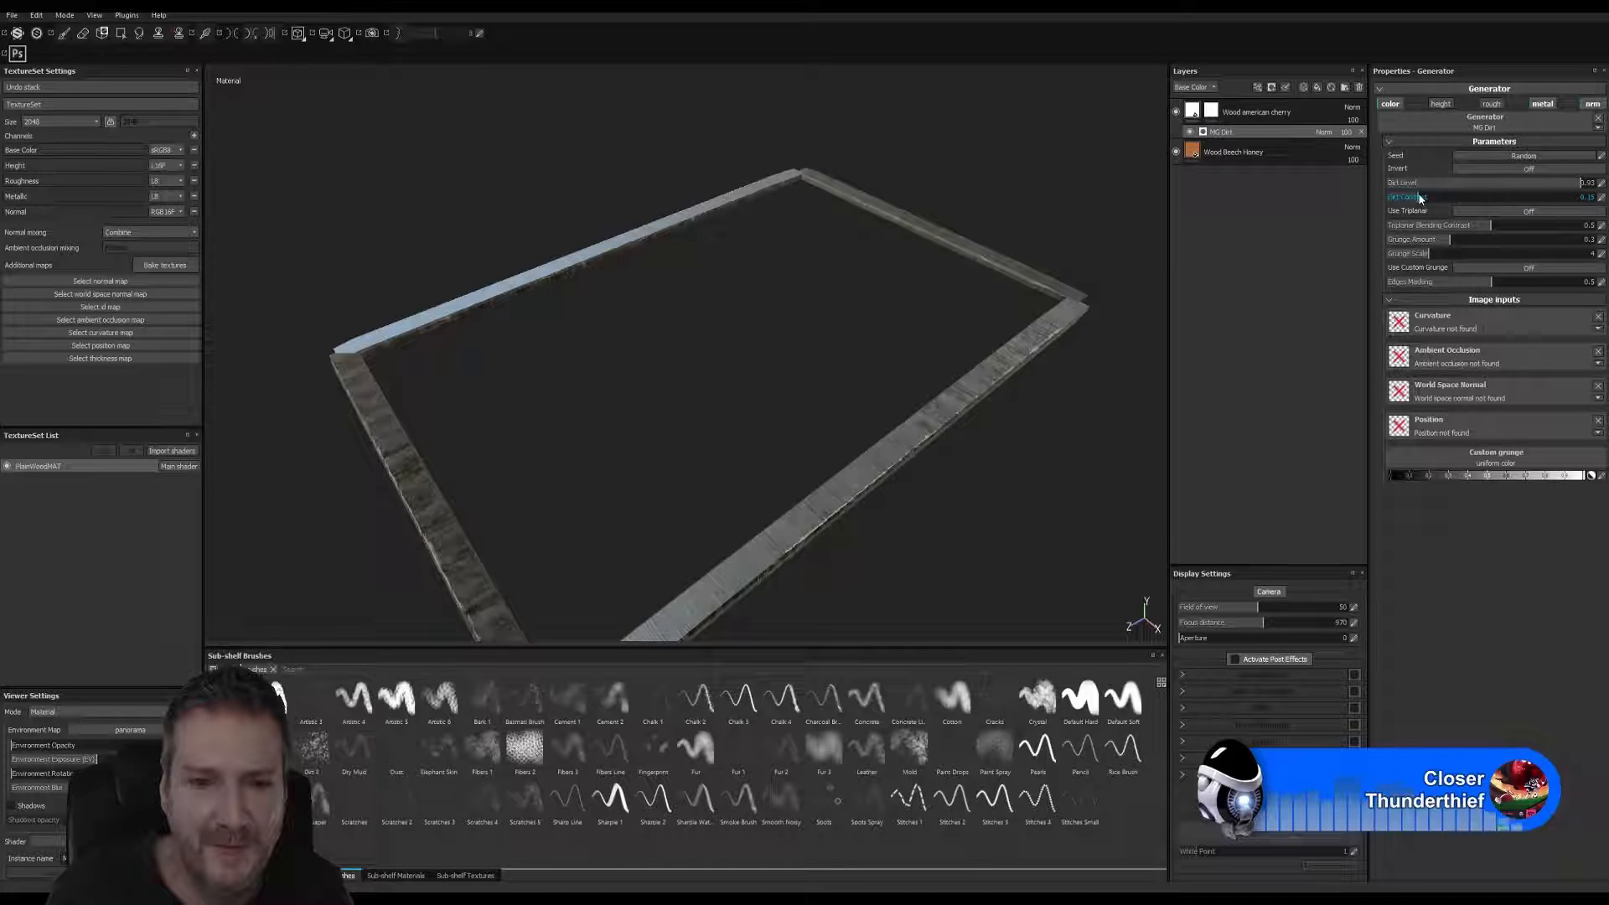
{"action": "left_click", "coordinate": [1562, 199]}
{"action": "left_click_drag", "start_coordinate": [1562, 200], "coordinate": [1551, 194]}
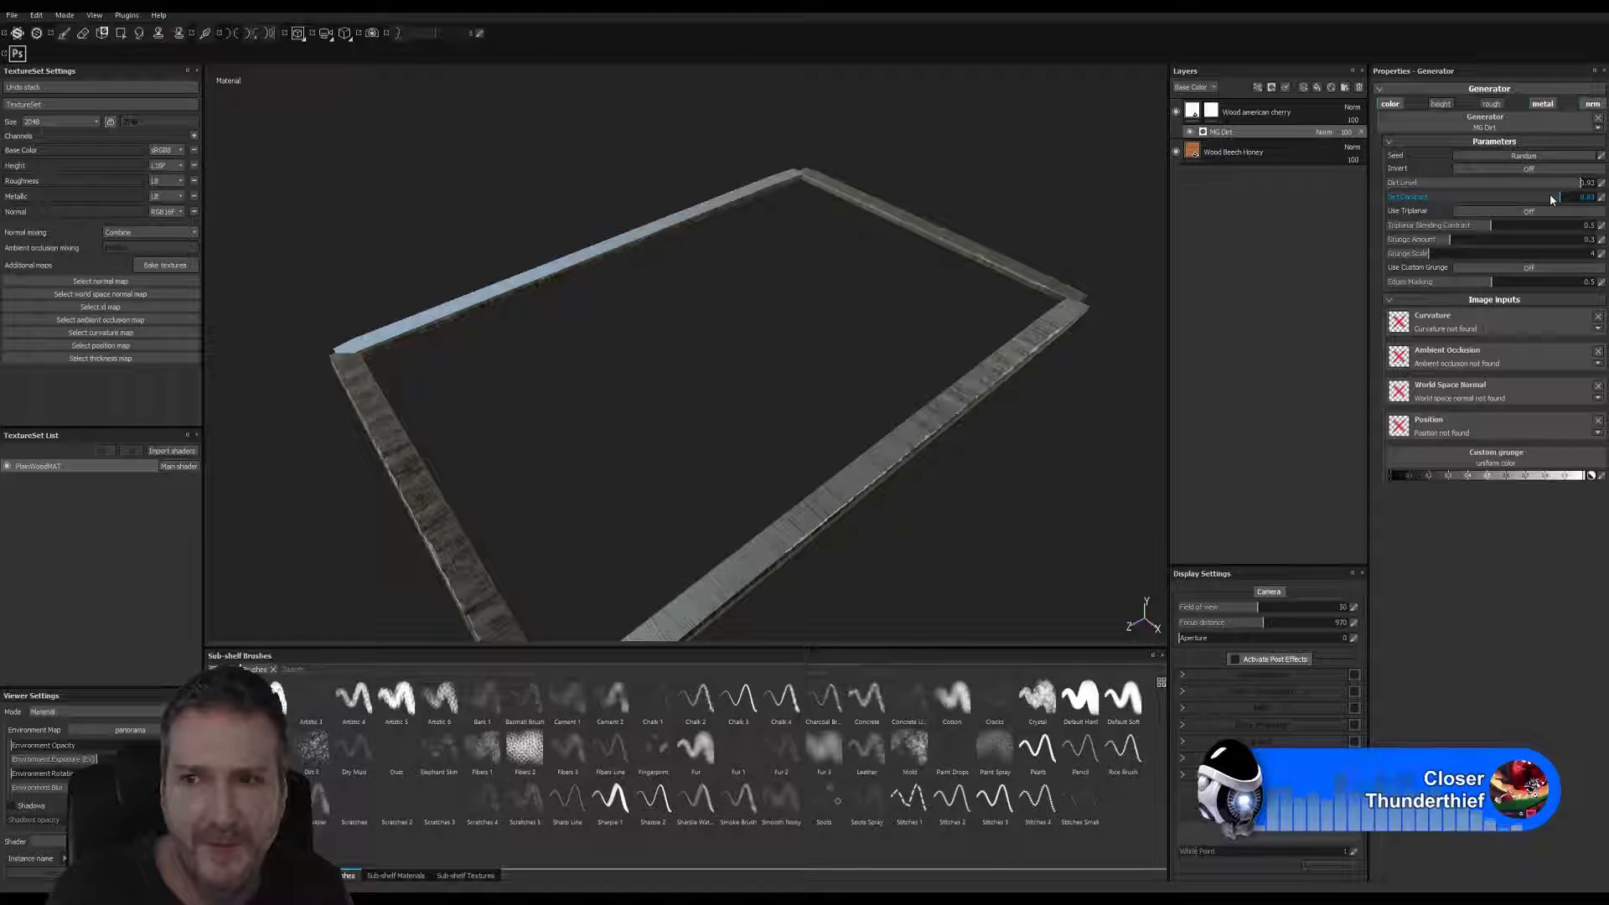
{"action": "left_click_drag", "start_coordinate": [832, 453], "coordinate": [869, 492], "text": "alt"}
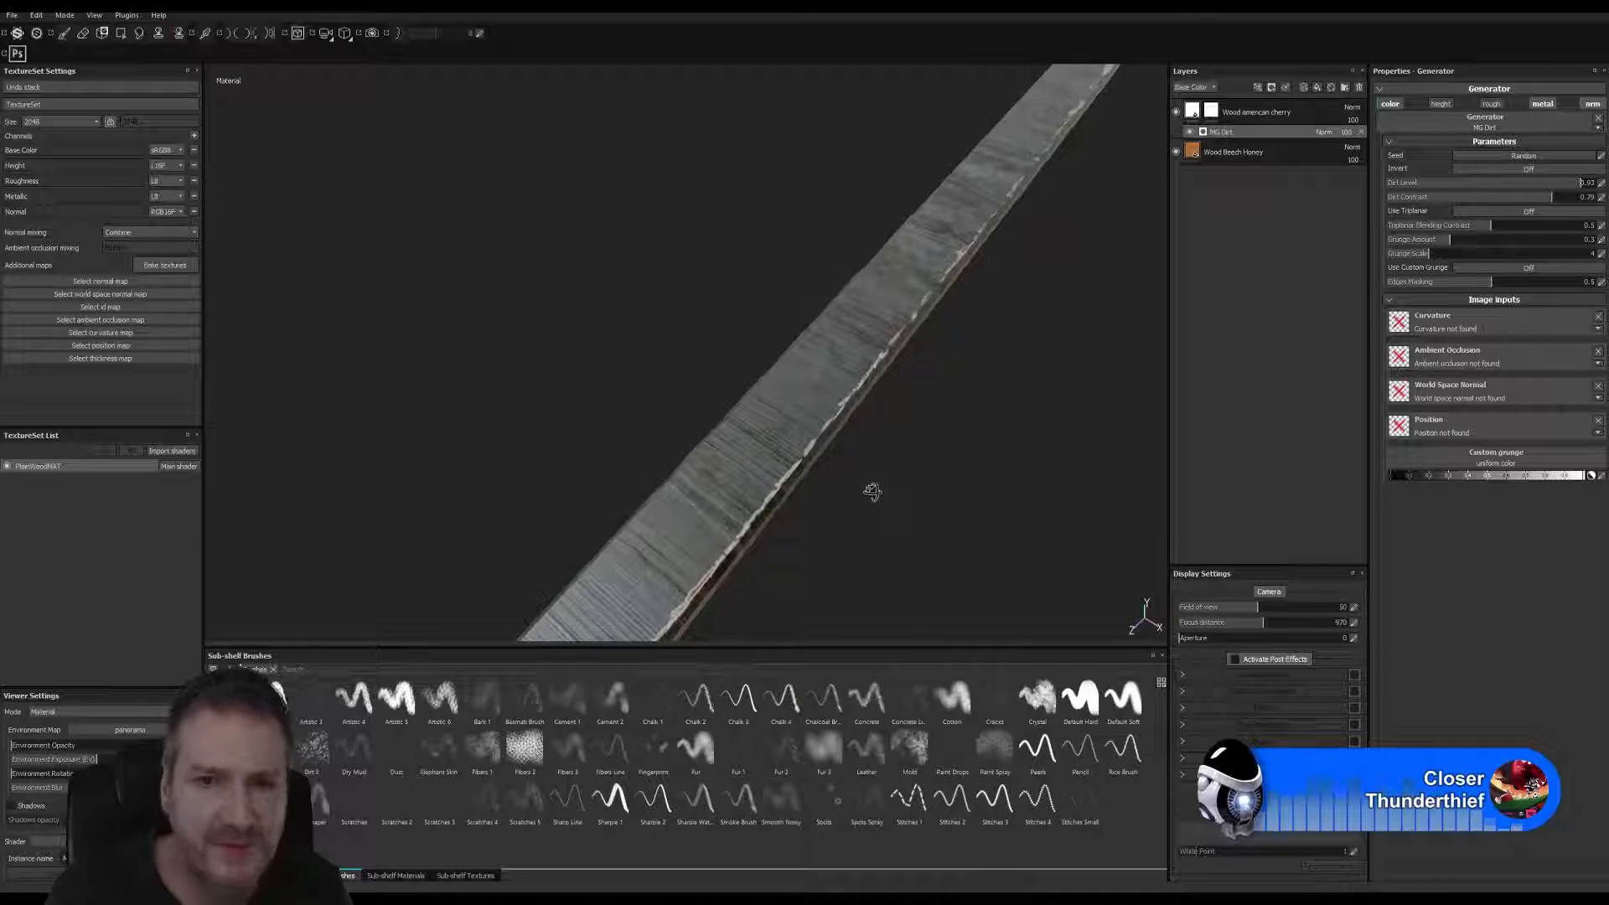
- Set the generator's Dirt Level to 0.82 and Dirt Contrast to 0.24
{"action": "left_click", "coordinate": [1557, 181]}
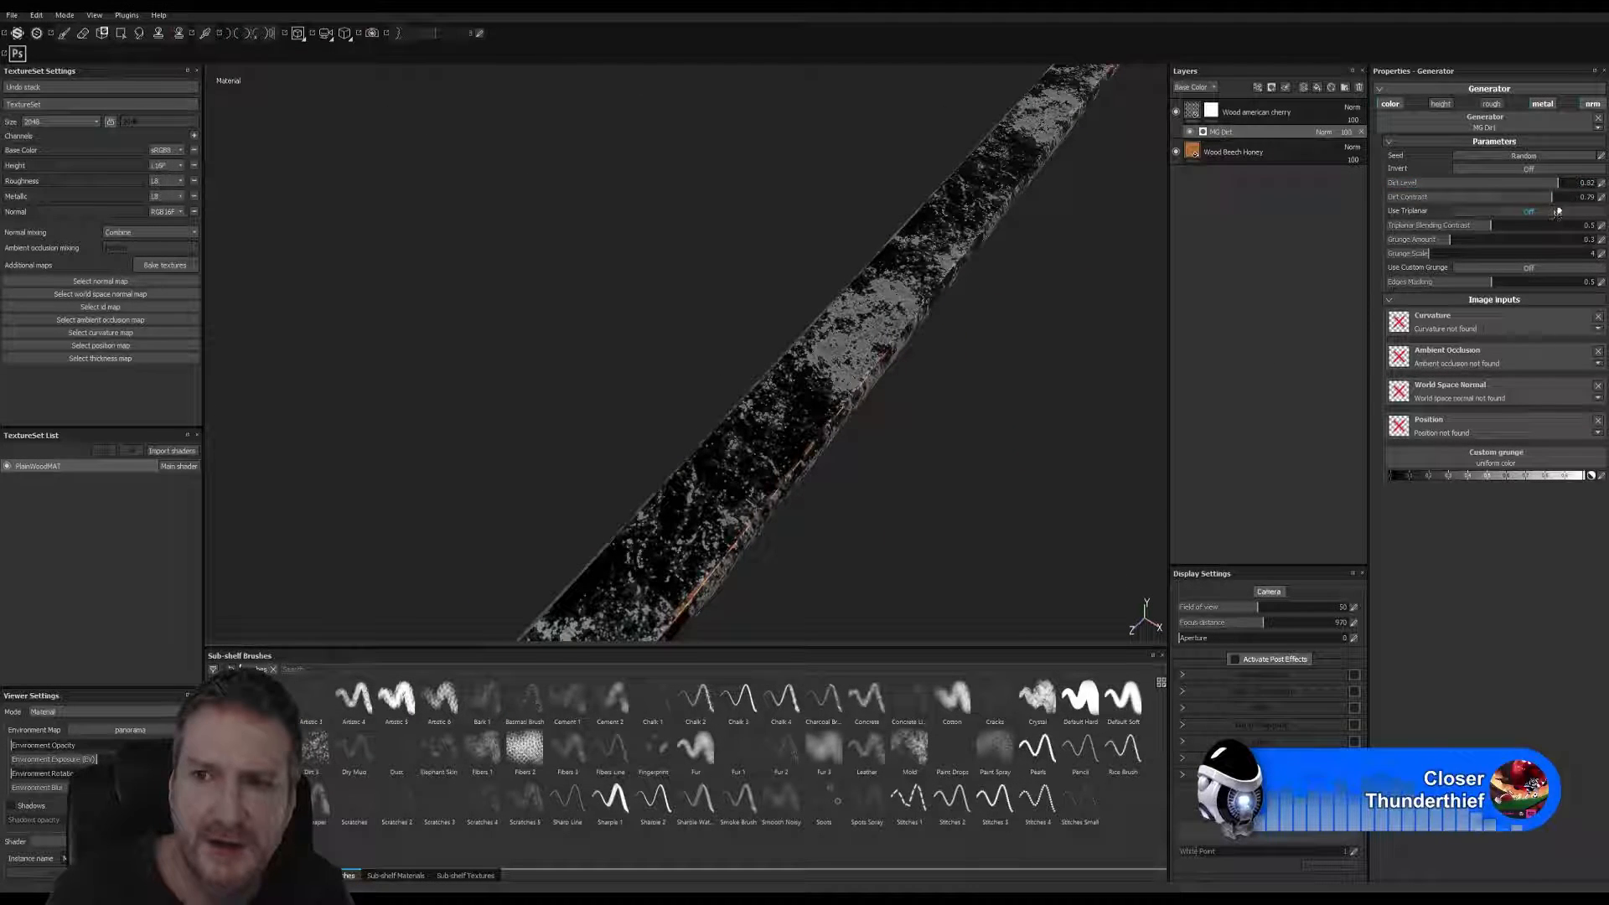
{"action": "left_click", "coordinate": [1492, 198]}
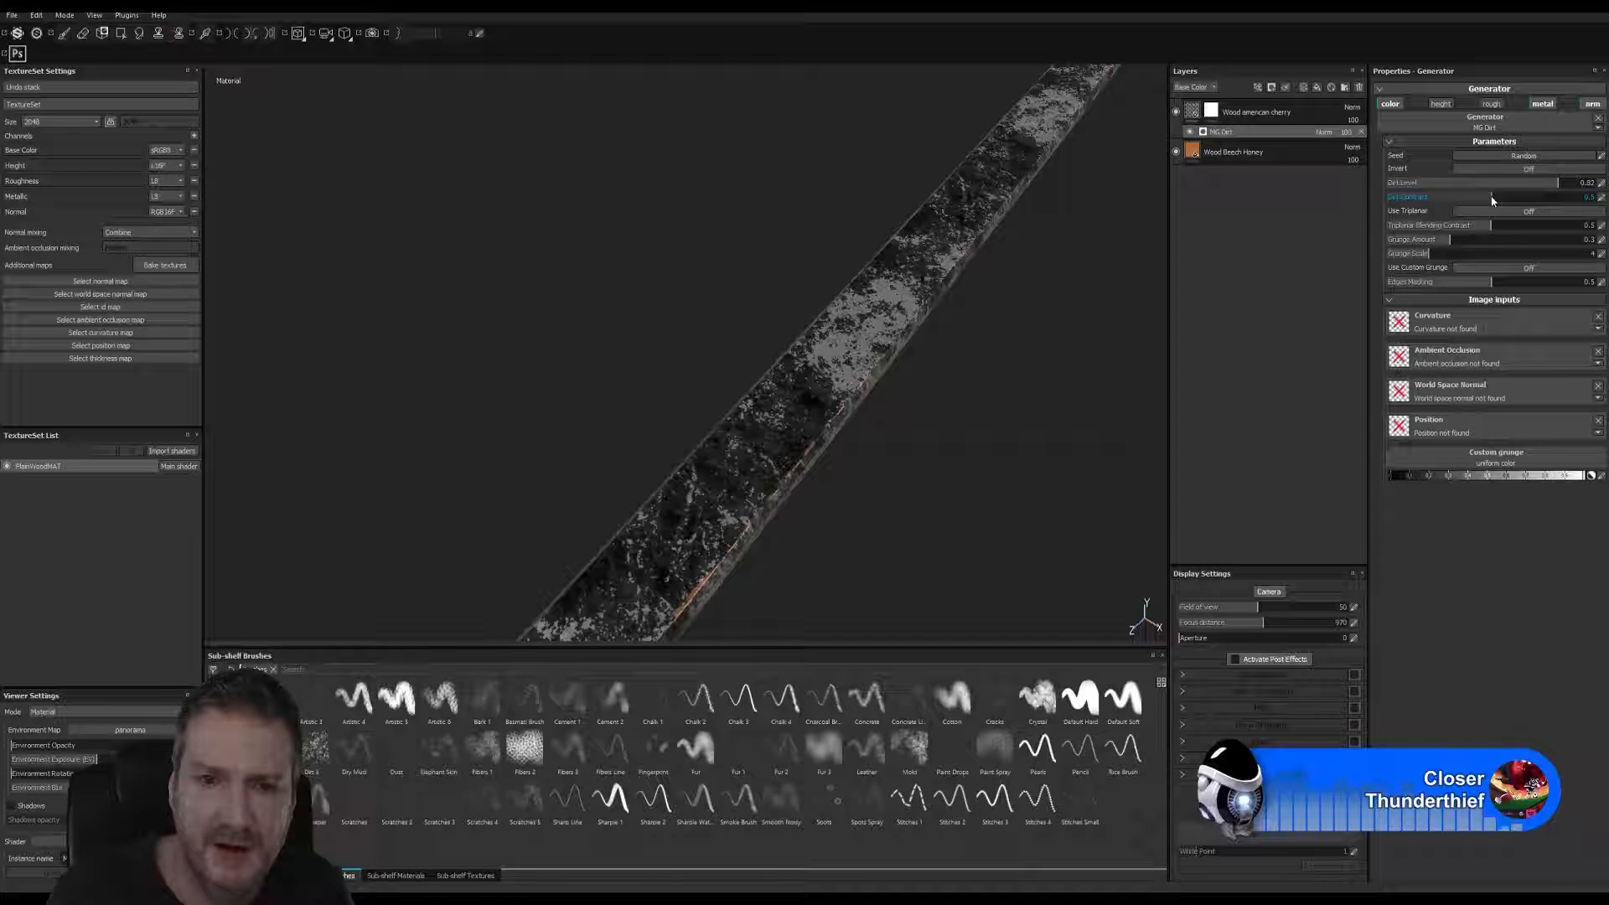
{"action": "left_click", "coordinate": [1437, 196]}
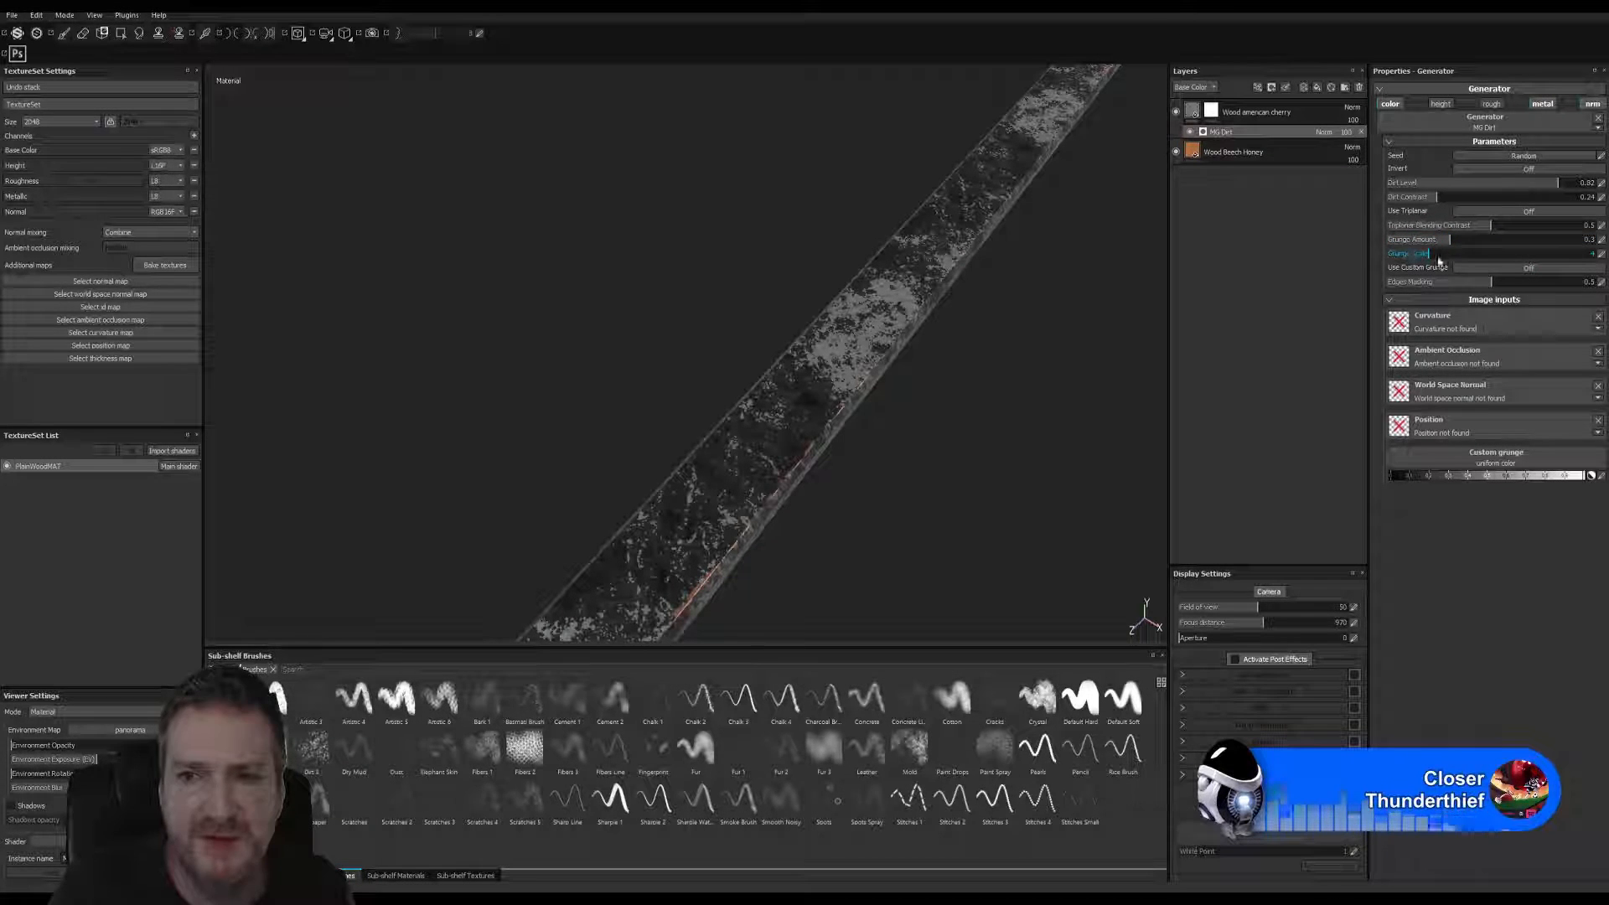
- Test higher and lower Grunge Amount values for the dirt and settle on 0.32
{"action": "left_click", "coordinate": [1481, 239]}
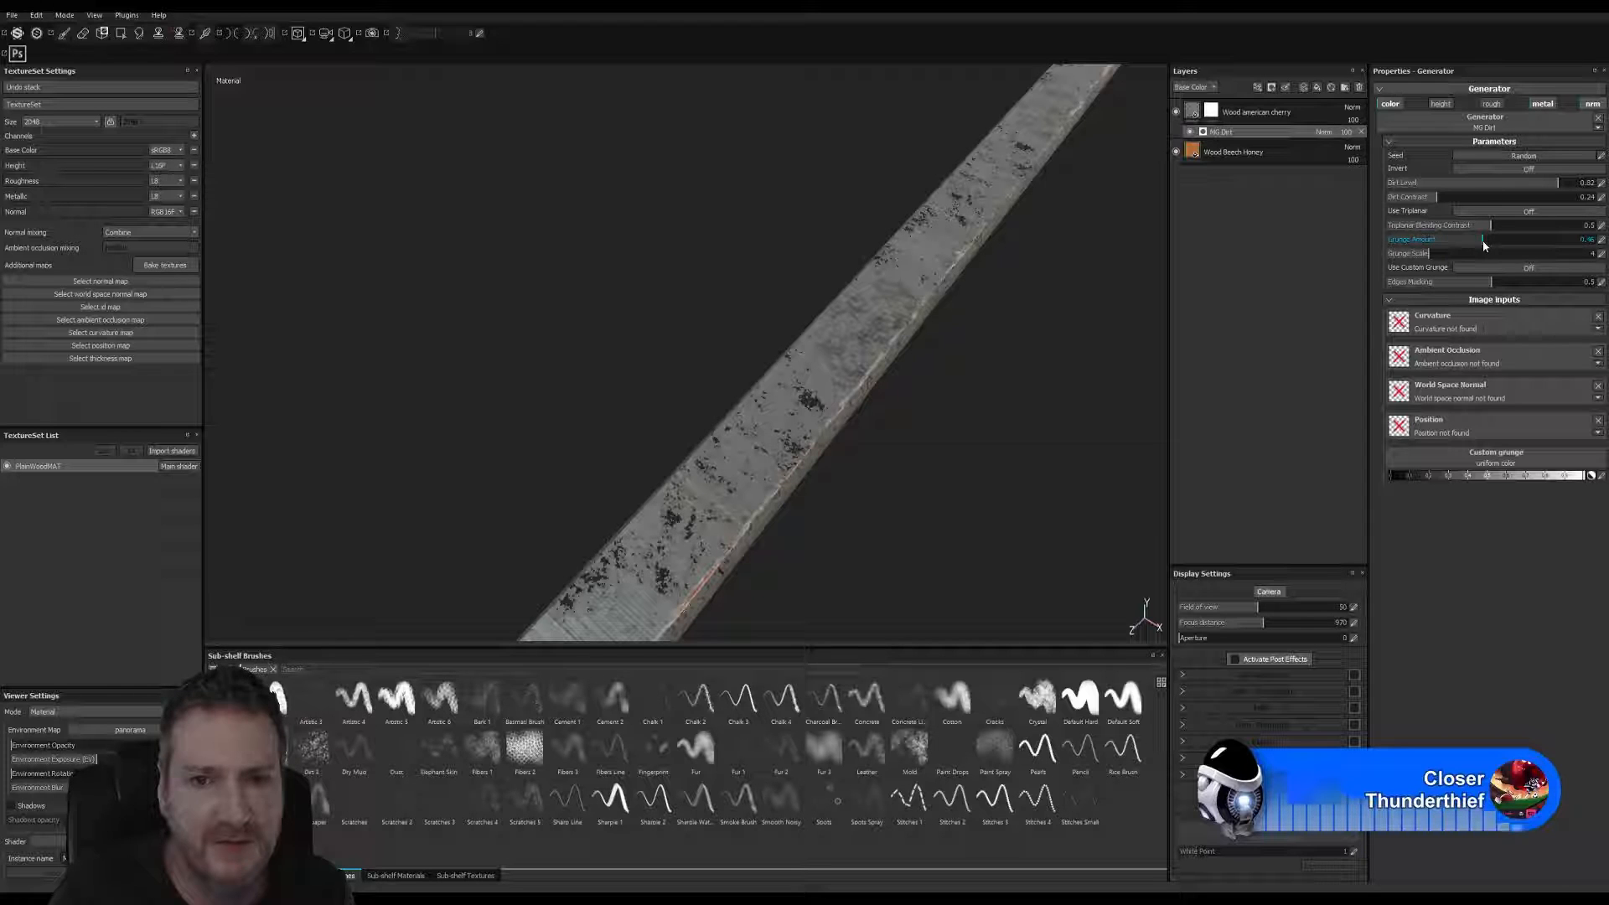
{"action": "left_click", "coordinate": [1436, 243]}
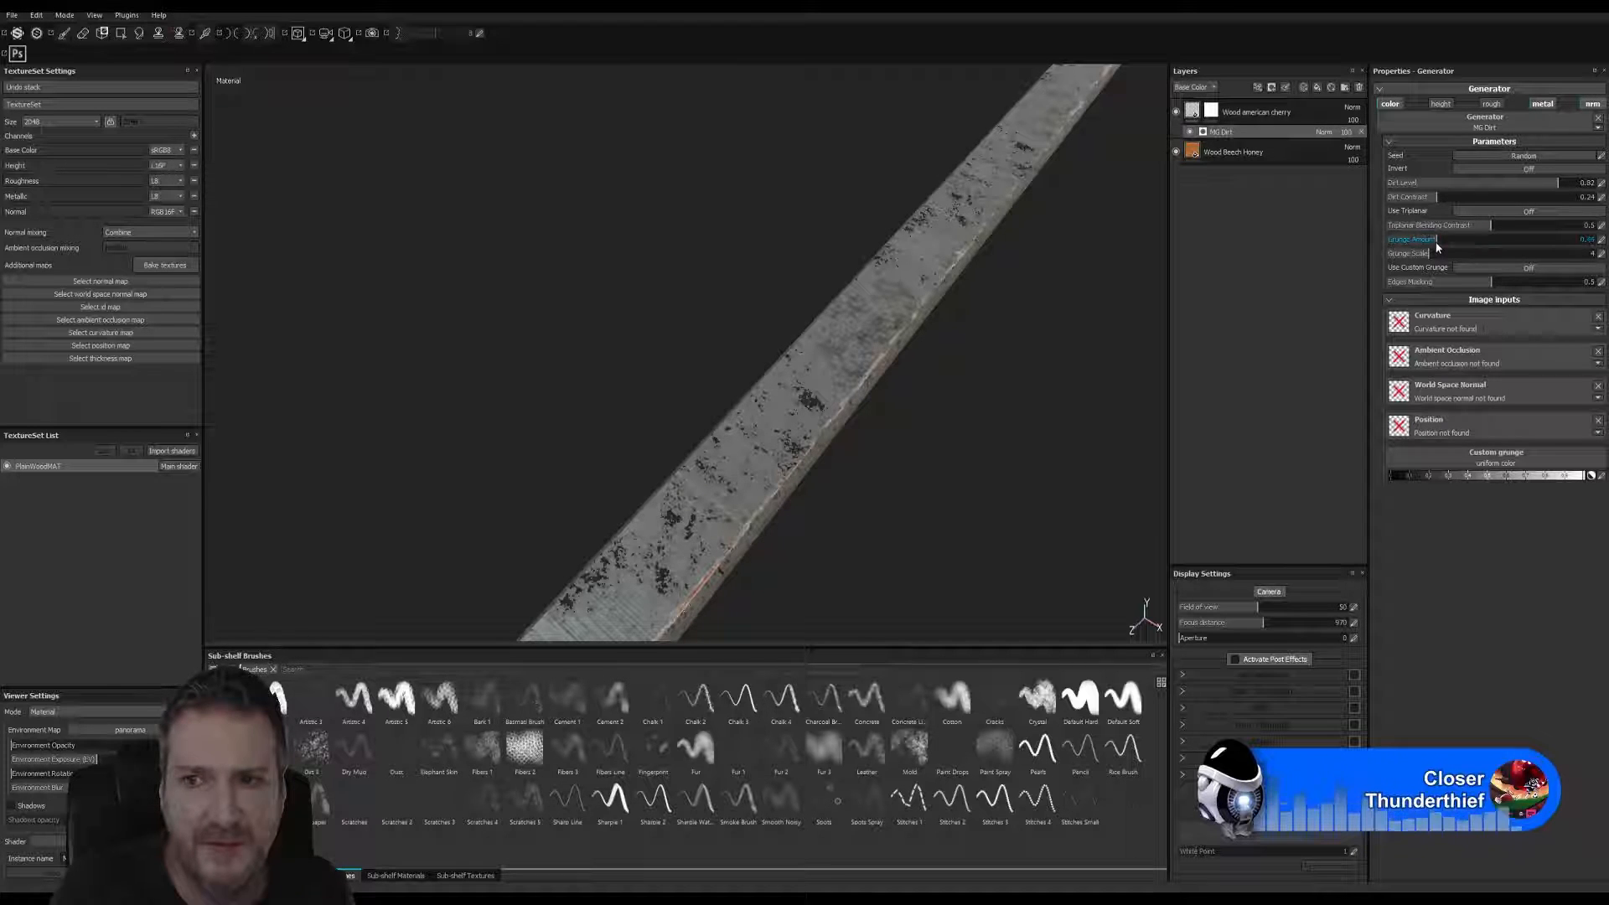
{"action": "left_click", "coordinate": [1409, 244]}
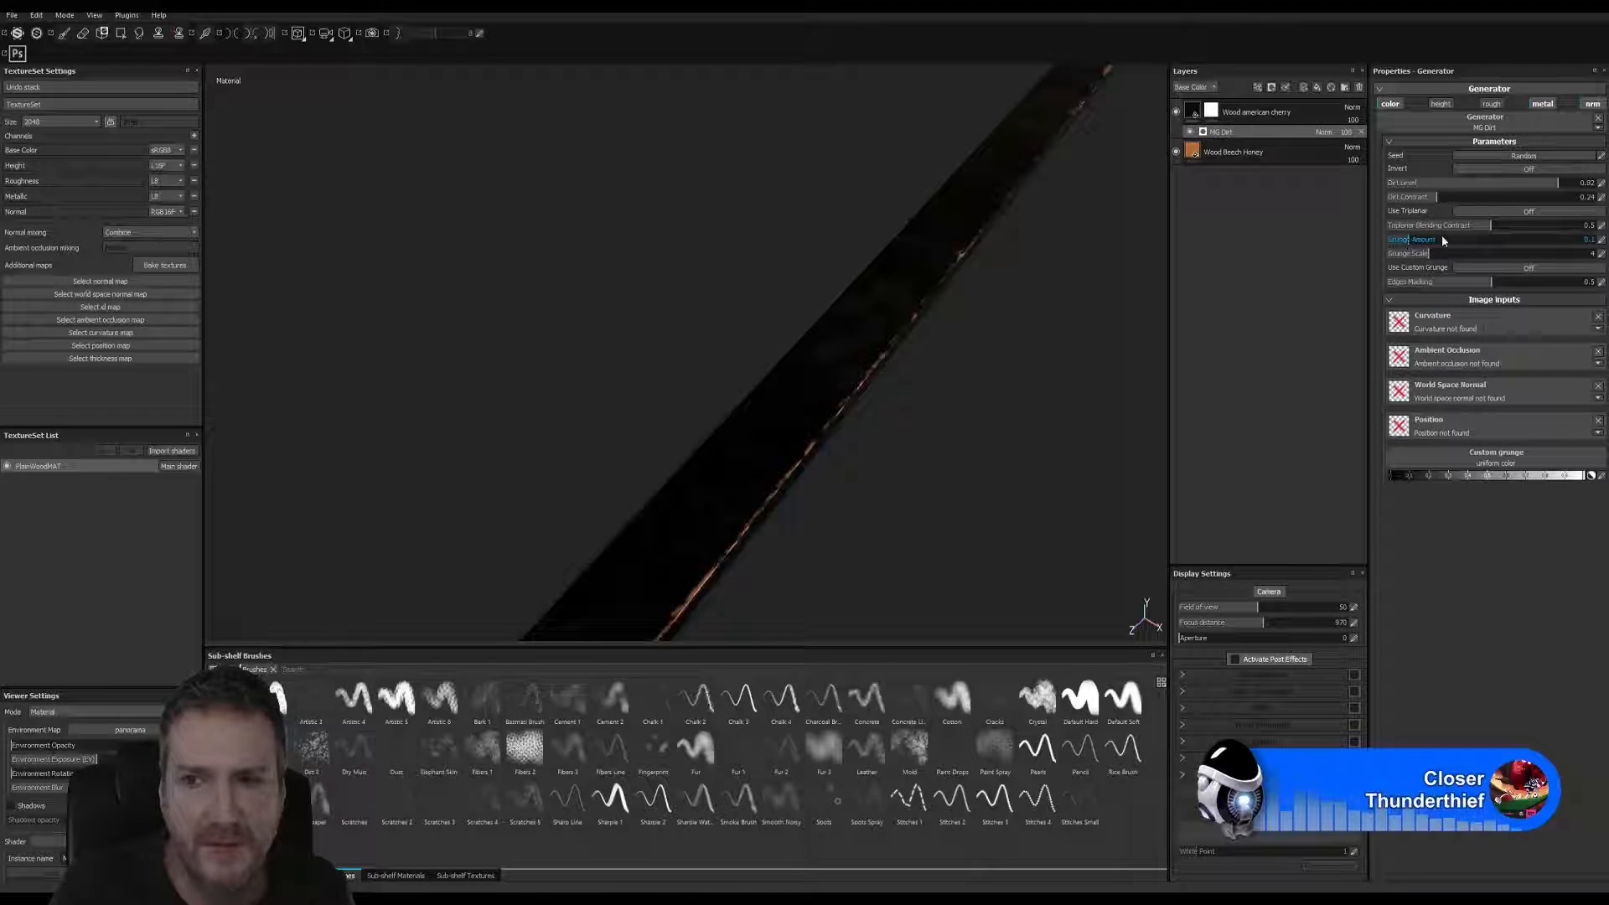
{"action": "left_click", "coordinate": [1442, 242]}
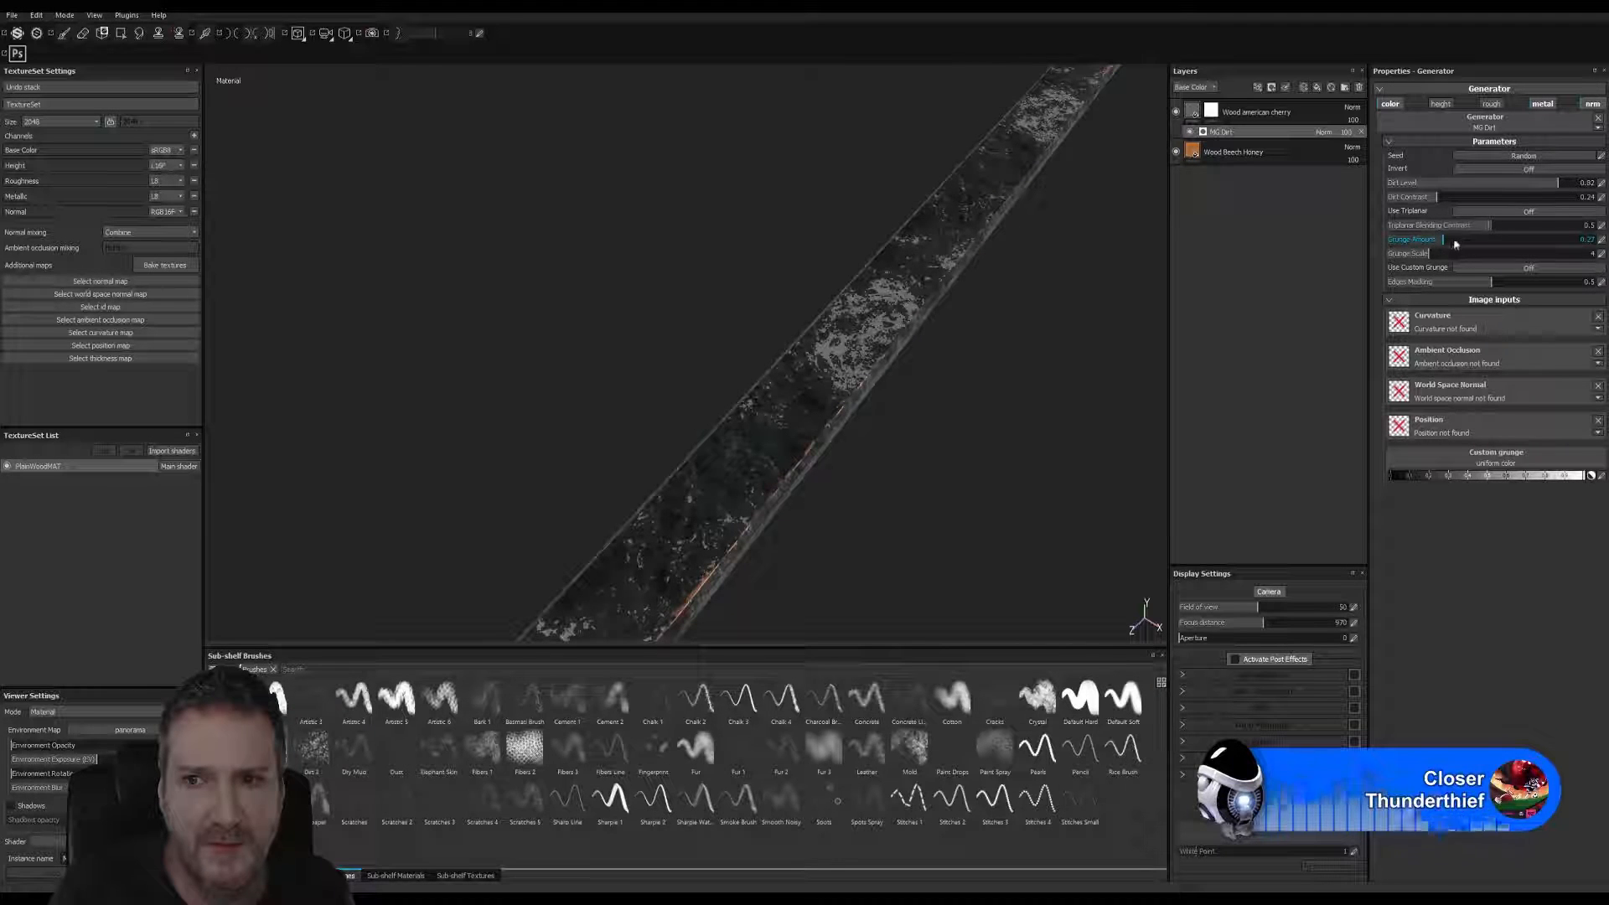
{"action": "left_click", "coordinate": [1454, 243]}
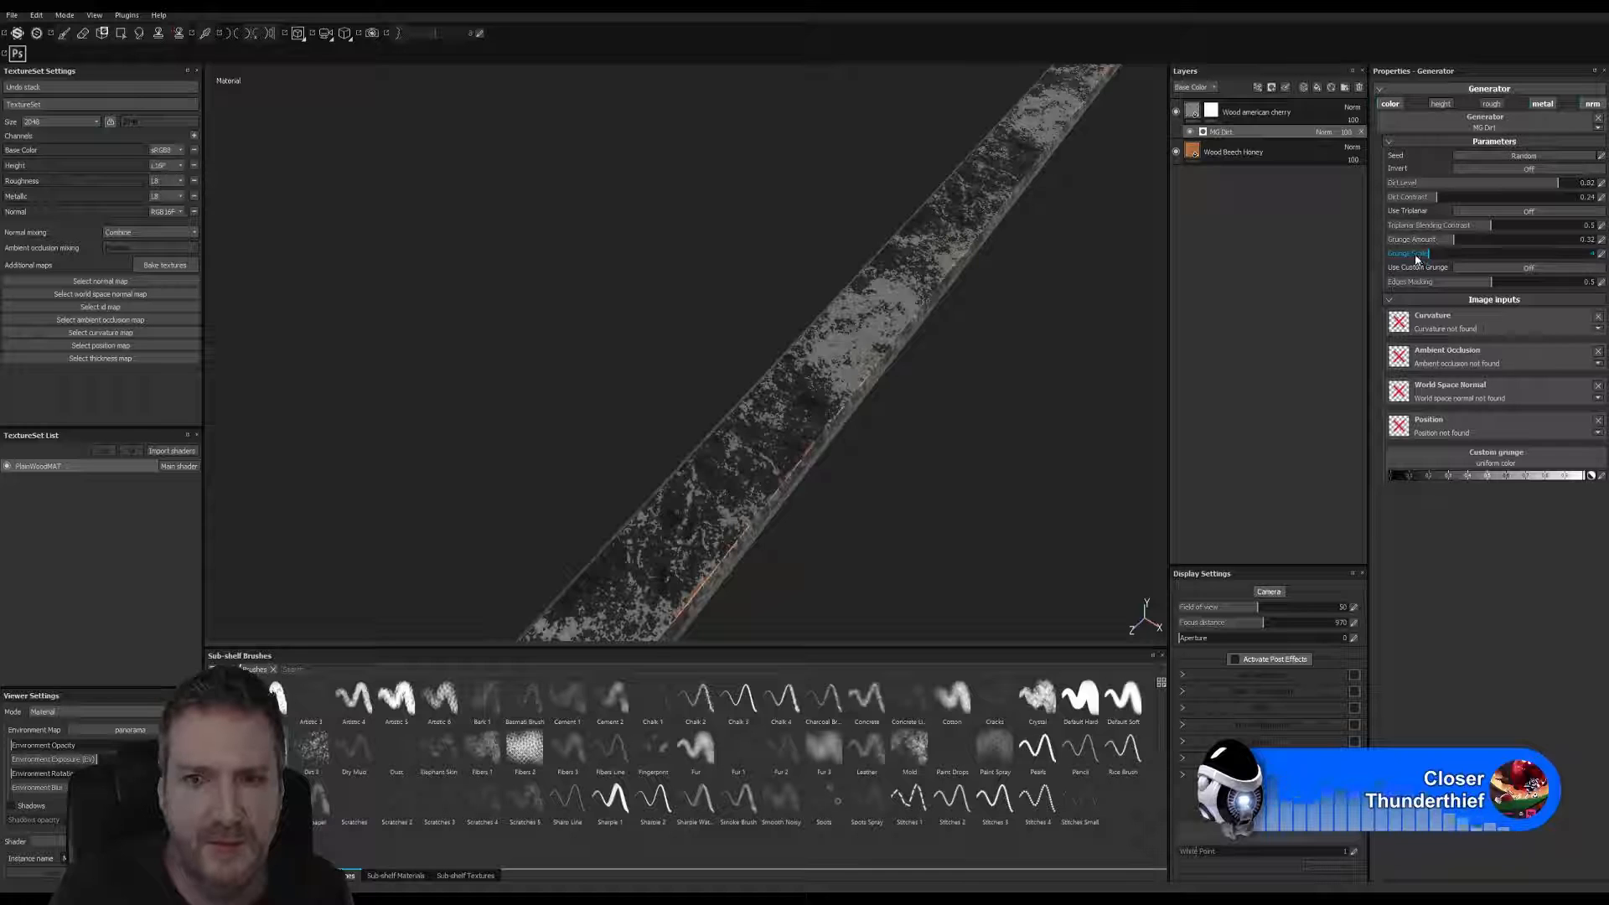
- Try a smaller and a larger Grunge Scale for the dirt and return it to 4
{"action": "left_click", "coordinate": [1416, 255]}
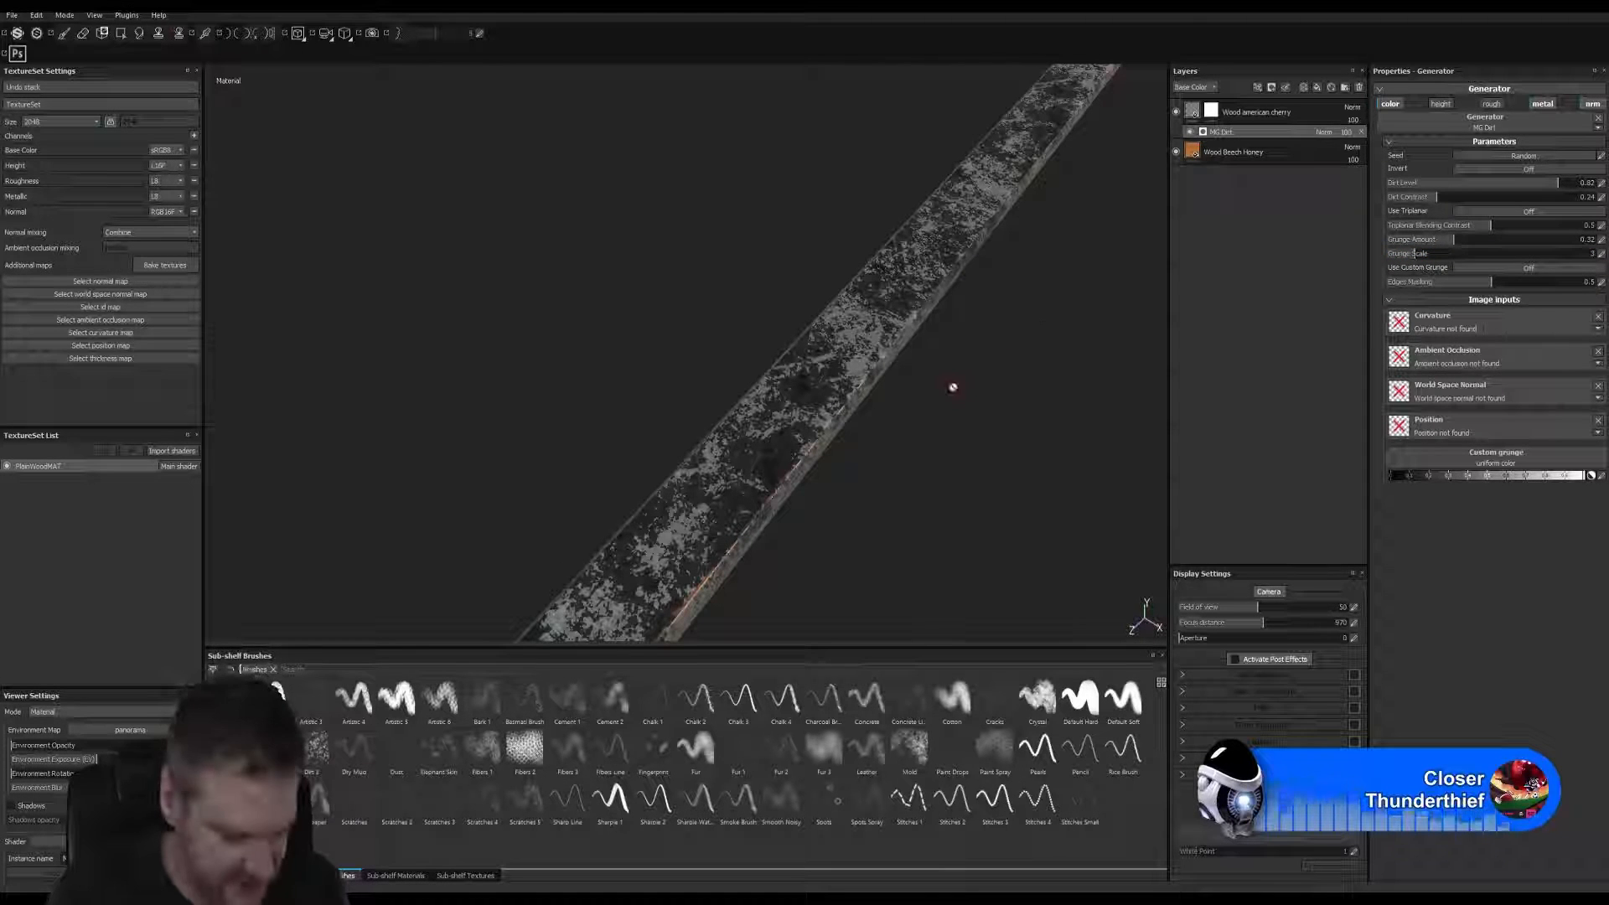
{"action": "right_click_drag", "start_coordinate": [952, 372], "coordinate": [765, 170], "text": "alt"}
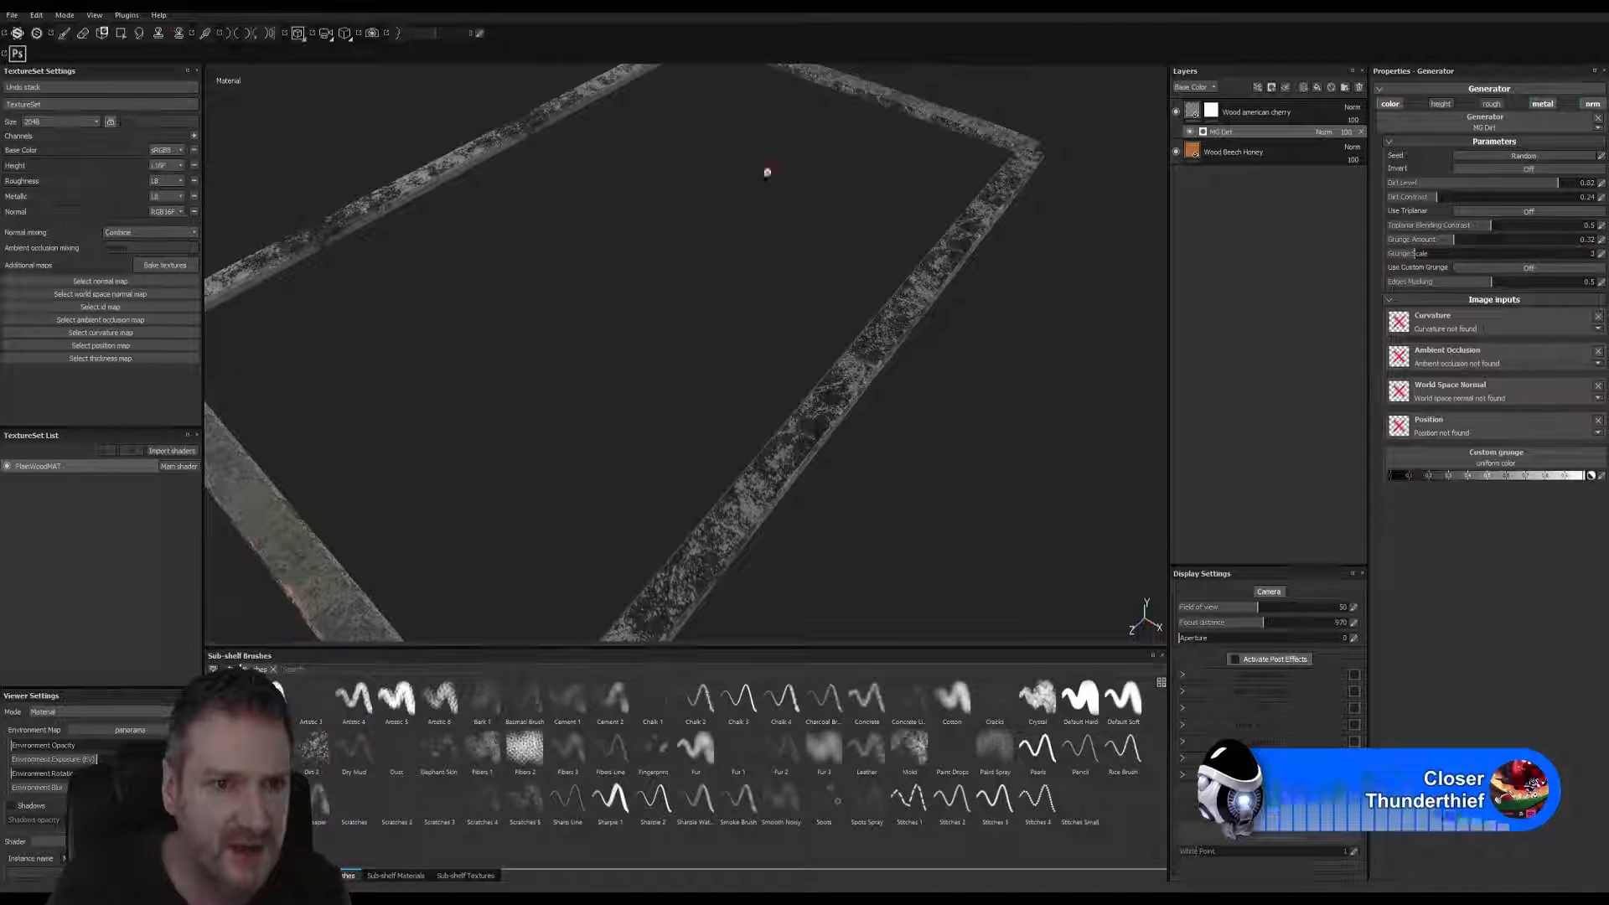
{"action": "middle_click_drag", "start_coordinate": [716, 406], "coordinate": [766, 316], "text": "alt"}
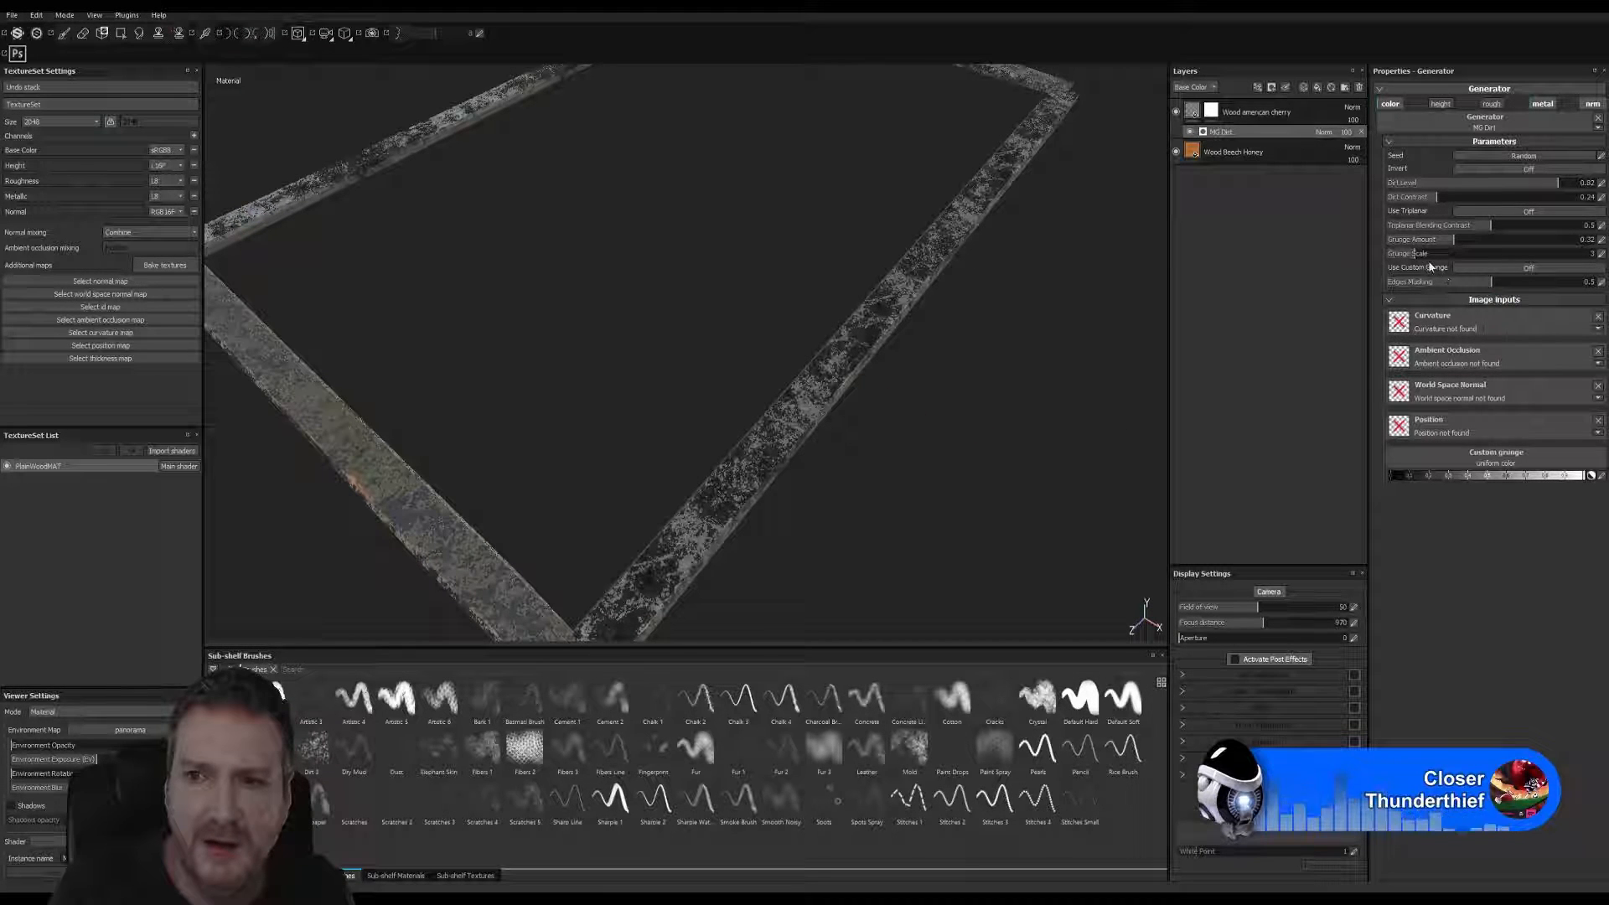
{"action": "left_click", "coordinate": [1465, 254]}
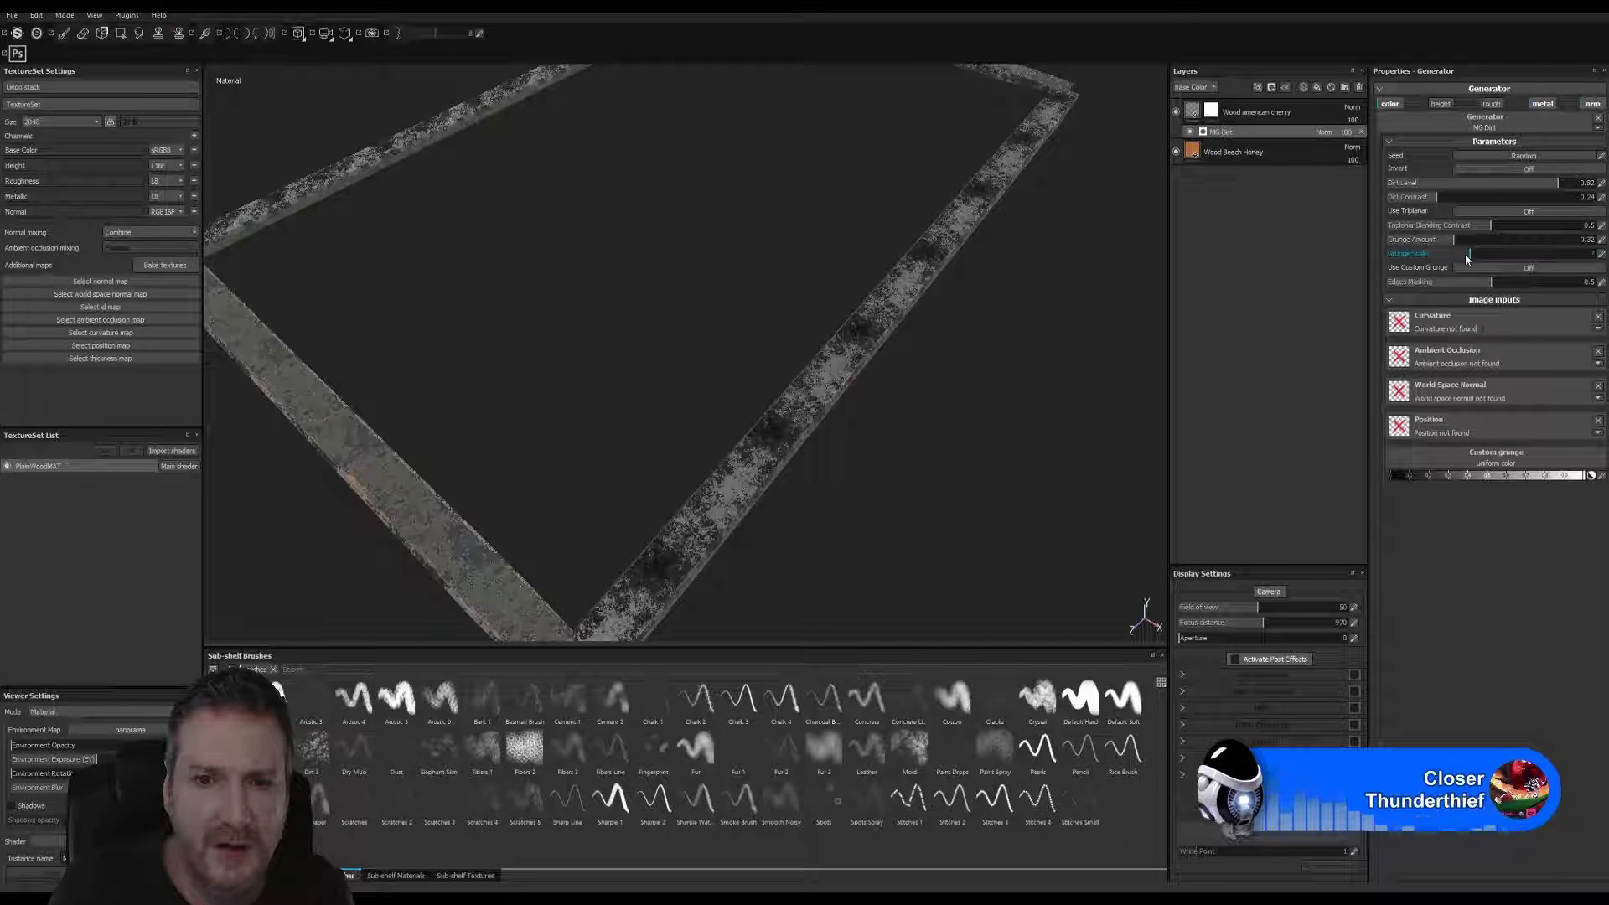
{"action": "left_click", "coordinate": [1425, 251]}
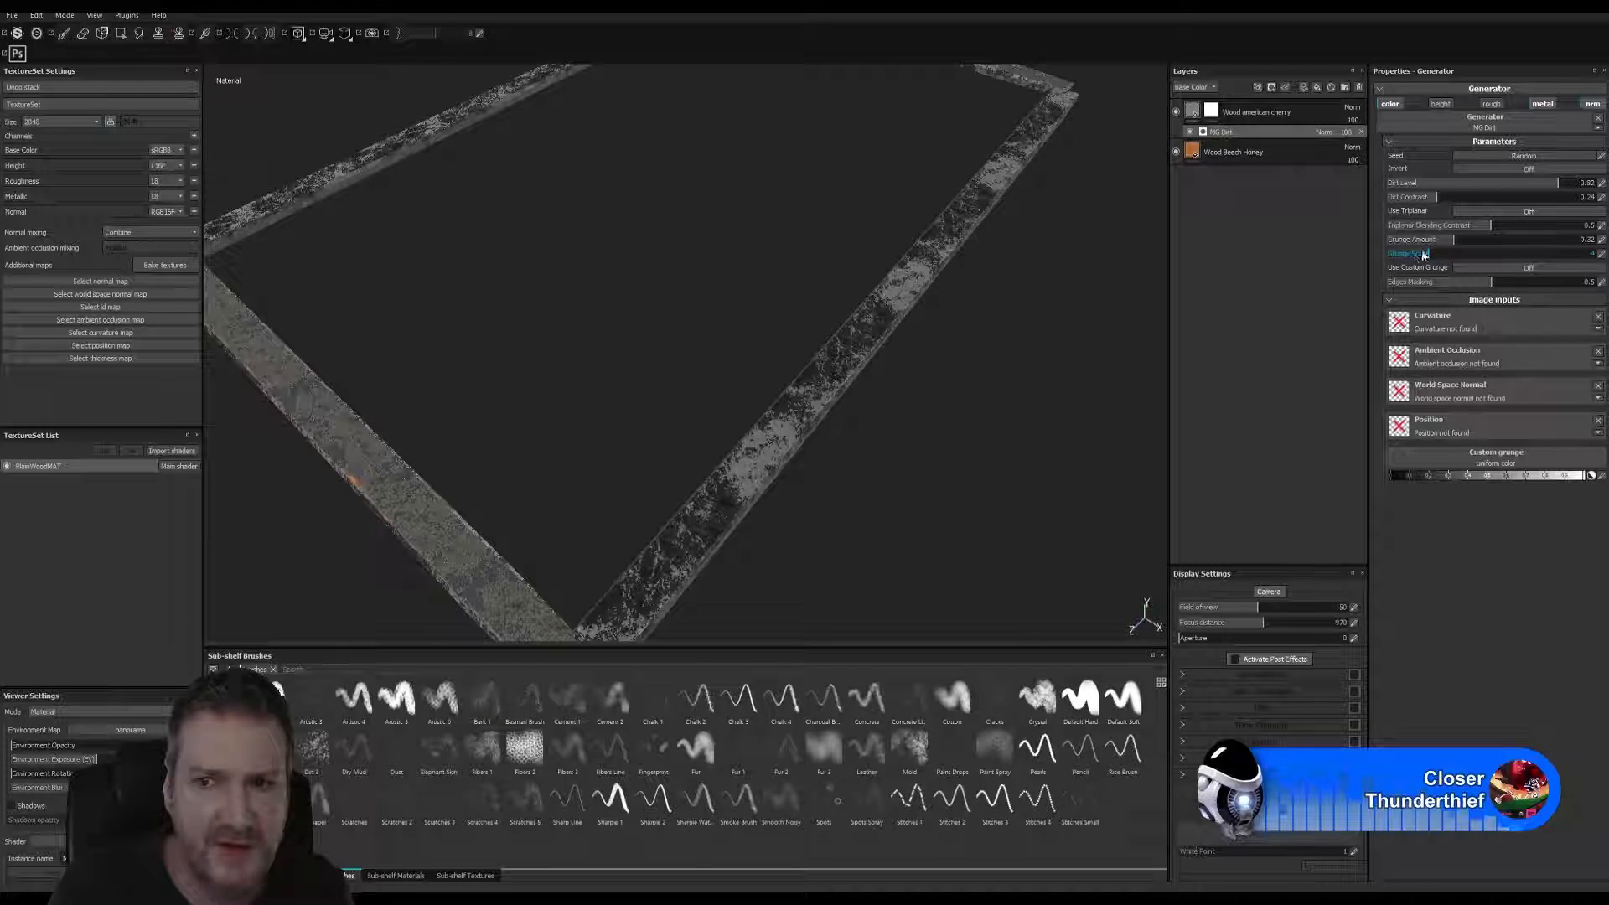
- Set the dirt generator's Grunge Scale to 3 and inspect the pattern along the frame
{"action": "left_click", "coordinate": [1416, 254]}
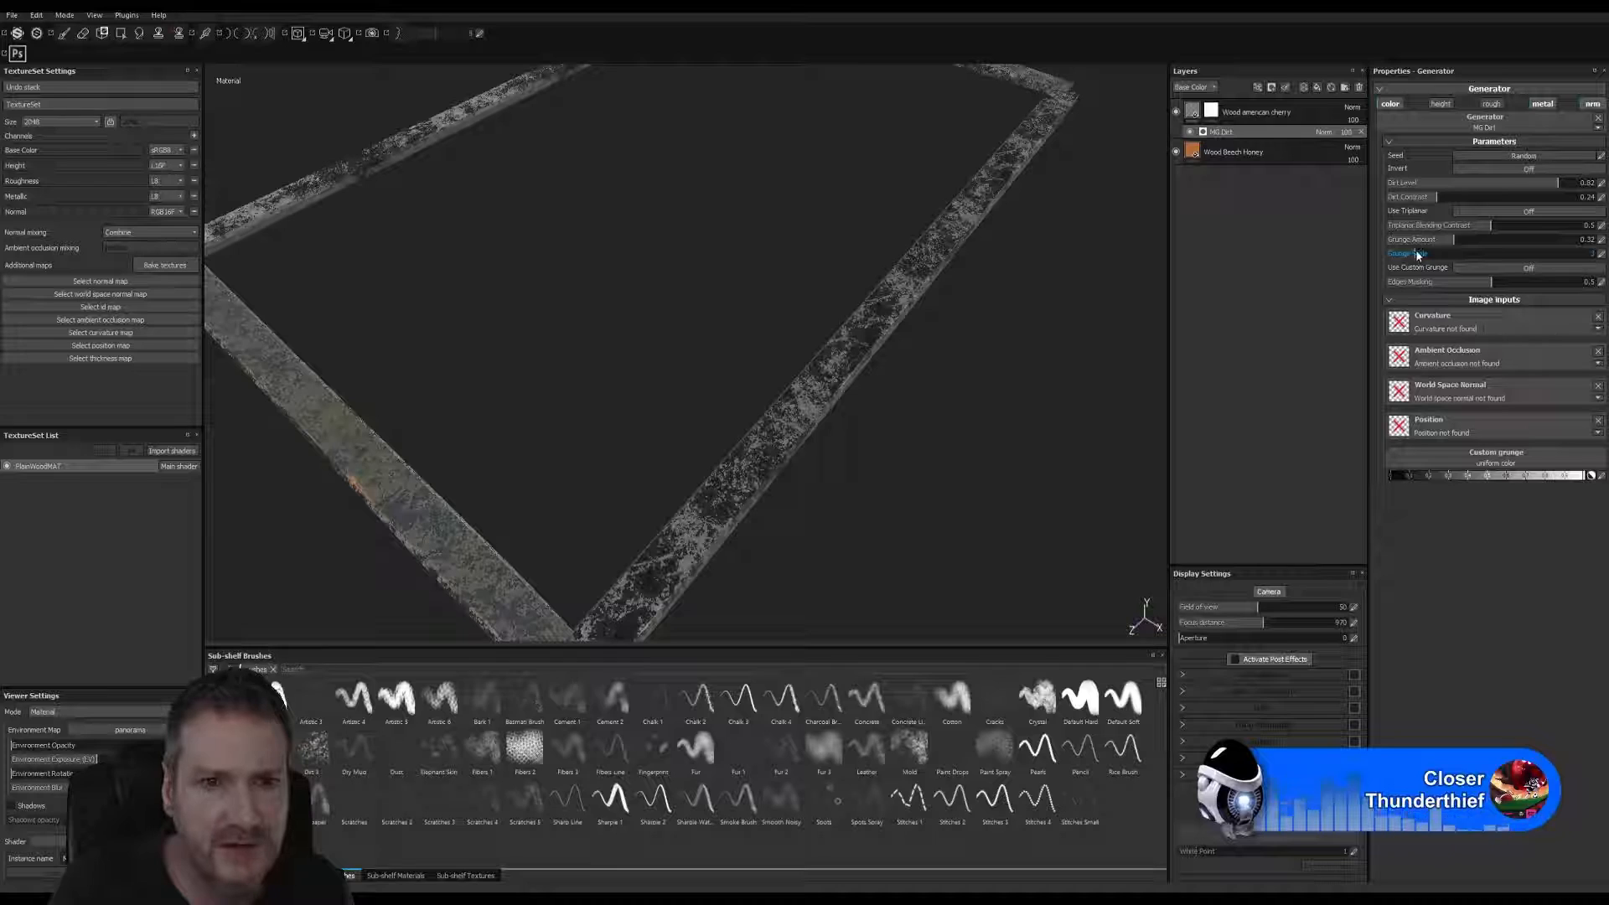
{"action": "left_click_drag", "start_coordinate": [963, 378], "coordinate": [416, 156], "text": "alt"}
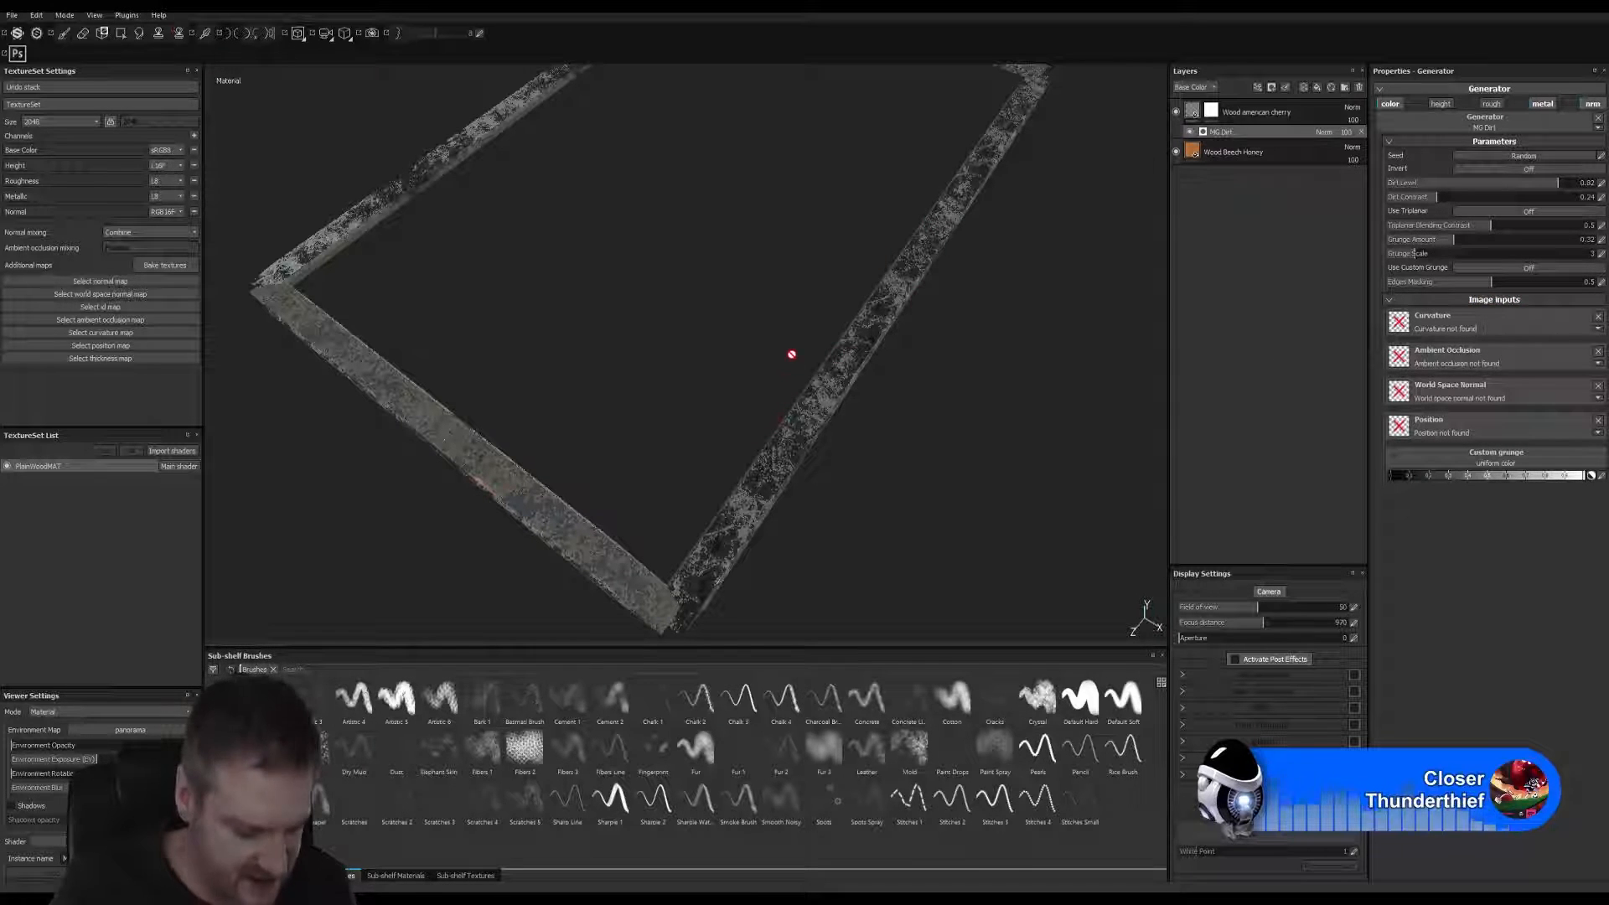
{"action": "left_click_drag", "start_coordinate": [840, 412], "coordinate": [679, 327], "text": "alt"}
{"action": "right_click_drag", "start_coordinate": [679, 327], "coordinate": [1164, 301], "text": "alt"}
{"action": "left_click_drag", "start_coordinate": [806, 413], "coordinate": [840, 416], "text": "alt"}
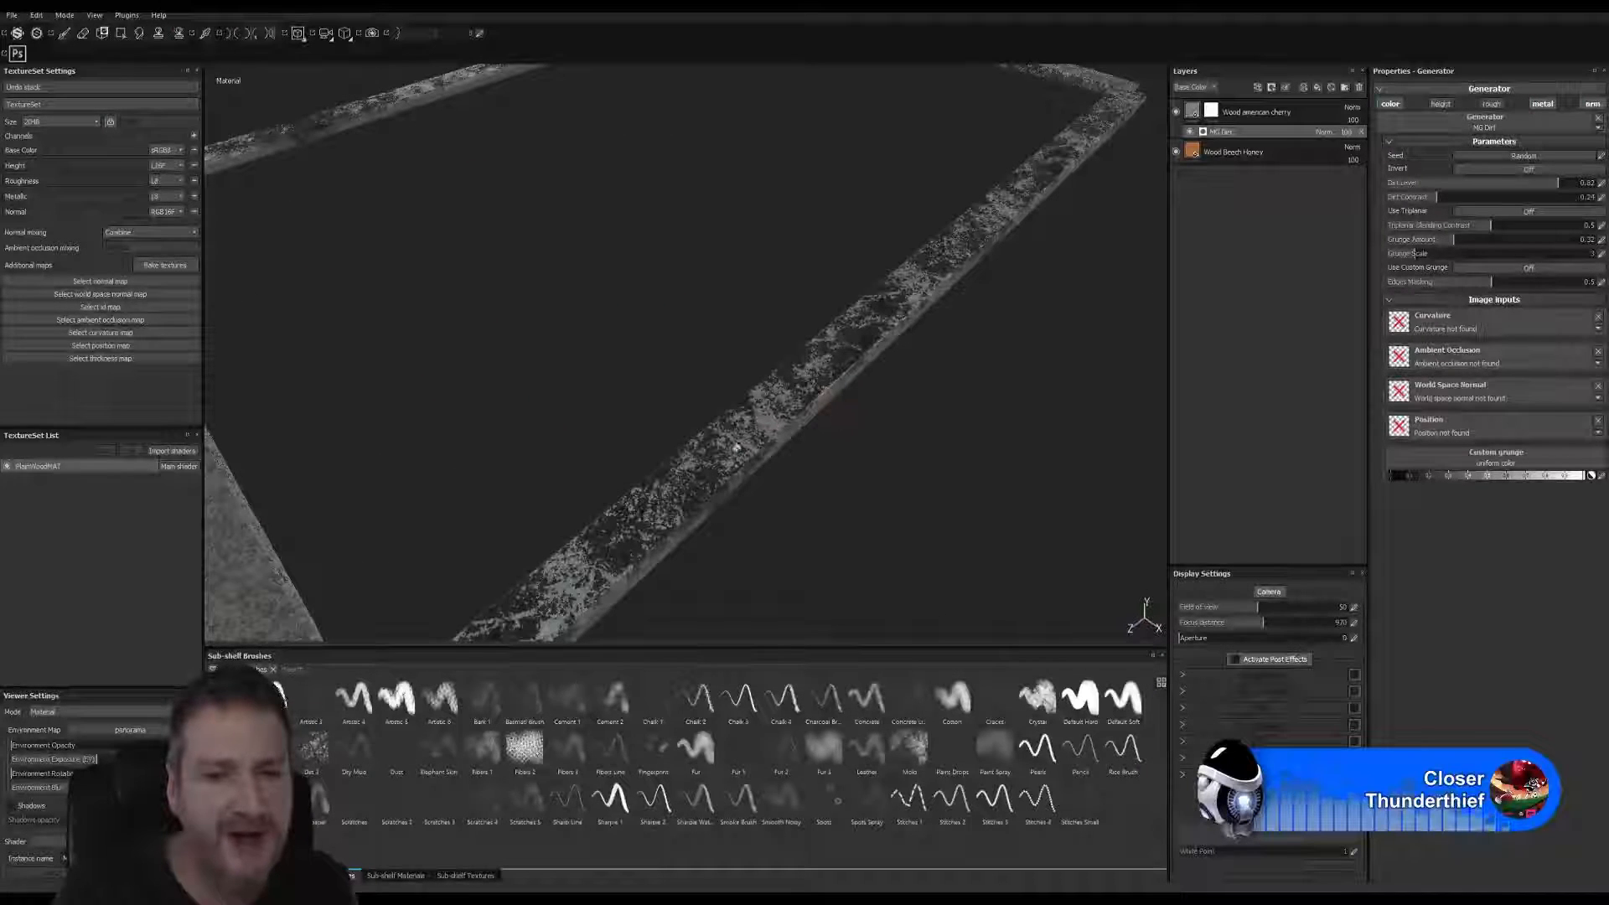
- Try the Multiply, Divide and Inverse divide blend modes on the MG Dirt effect for the base color
{"action": "left_click", "coordinate": [1319, 132]}
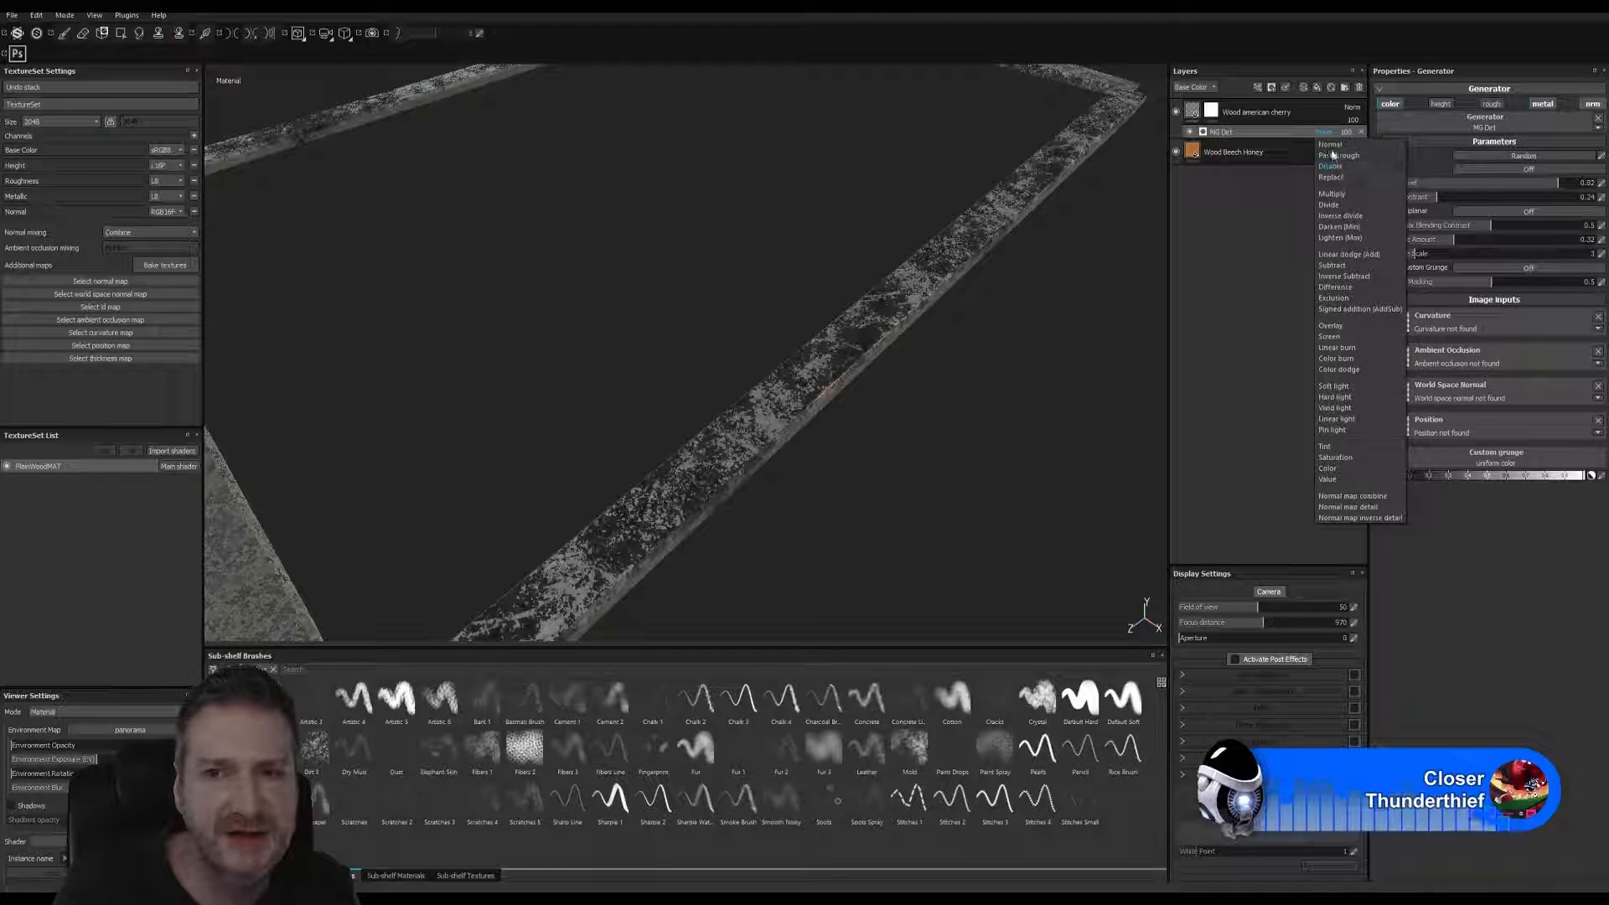
{"action": "left_click", "coordinate": [1337, 198]}
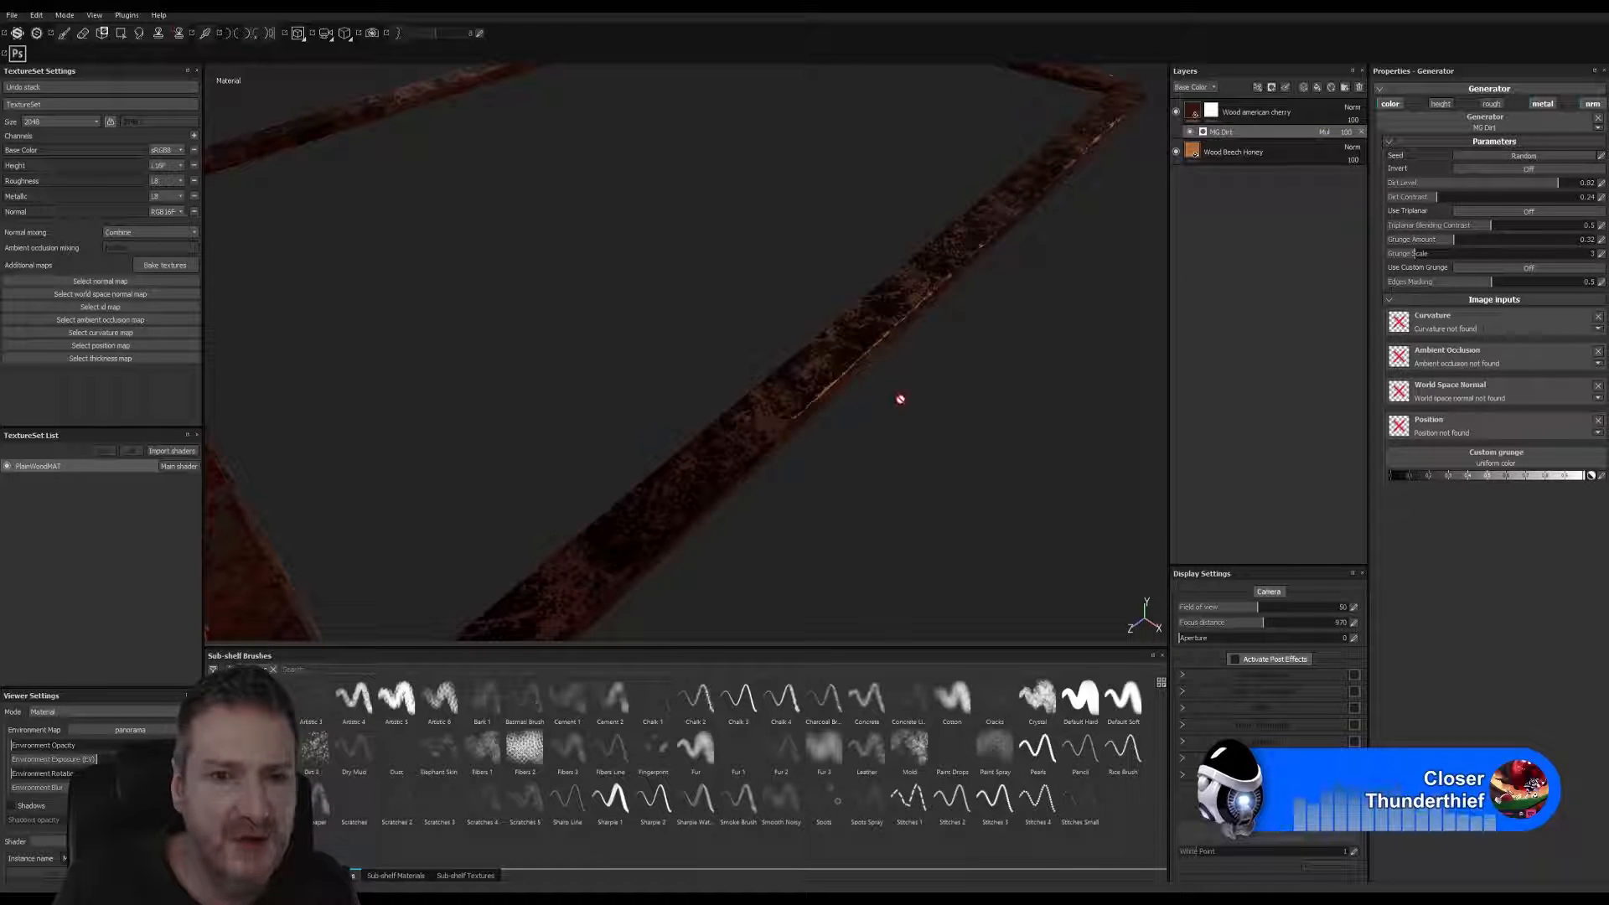
{"action": "left_click_drag", "start_coordinate": [777, 387], "coordinate": [748, 416], "text": "alt"}
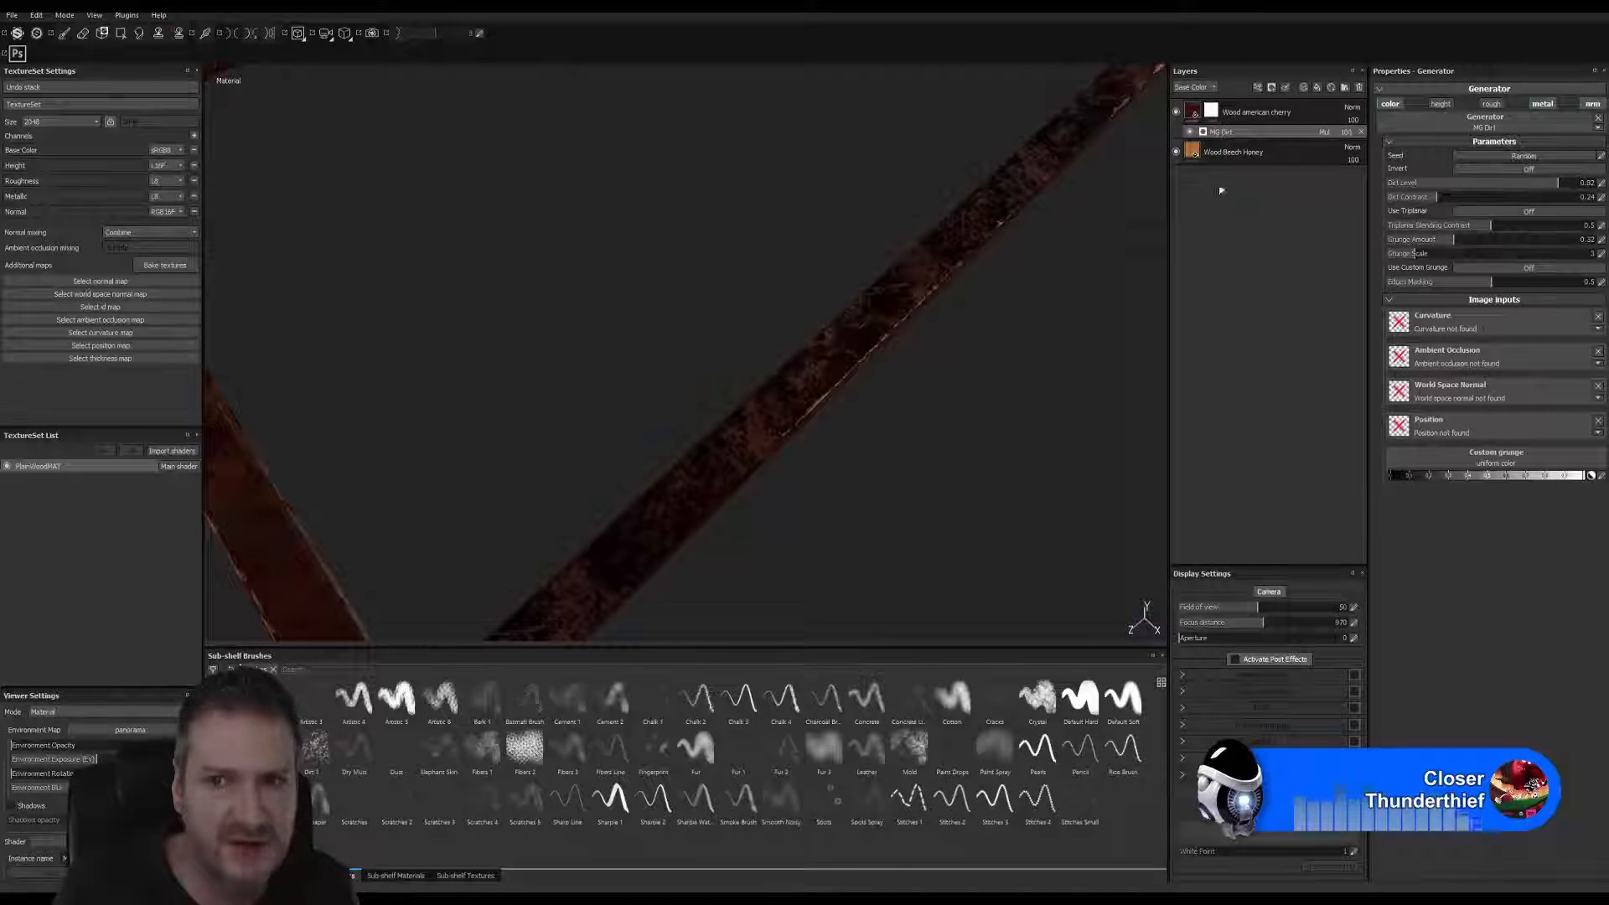
{"action": "left_click", "coordinate": [1323, 132]}
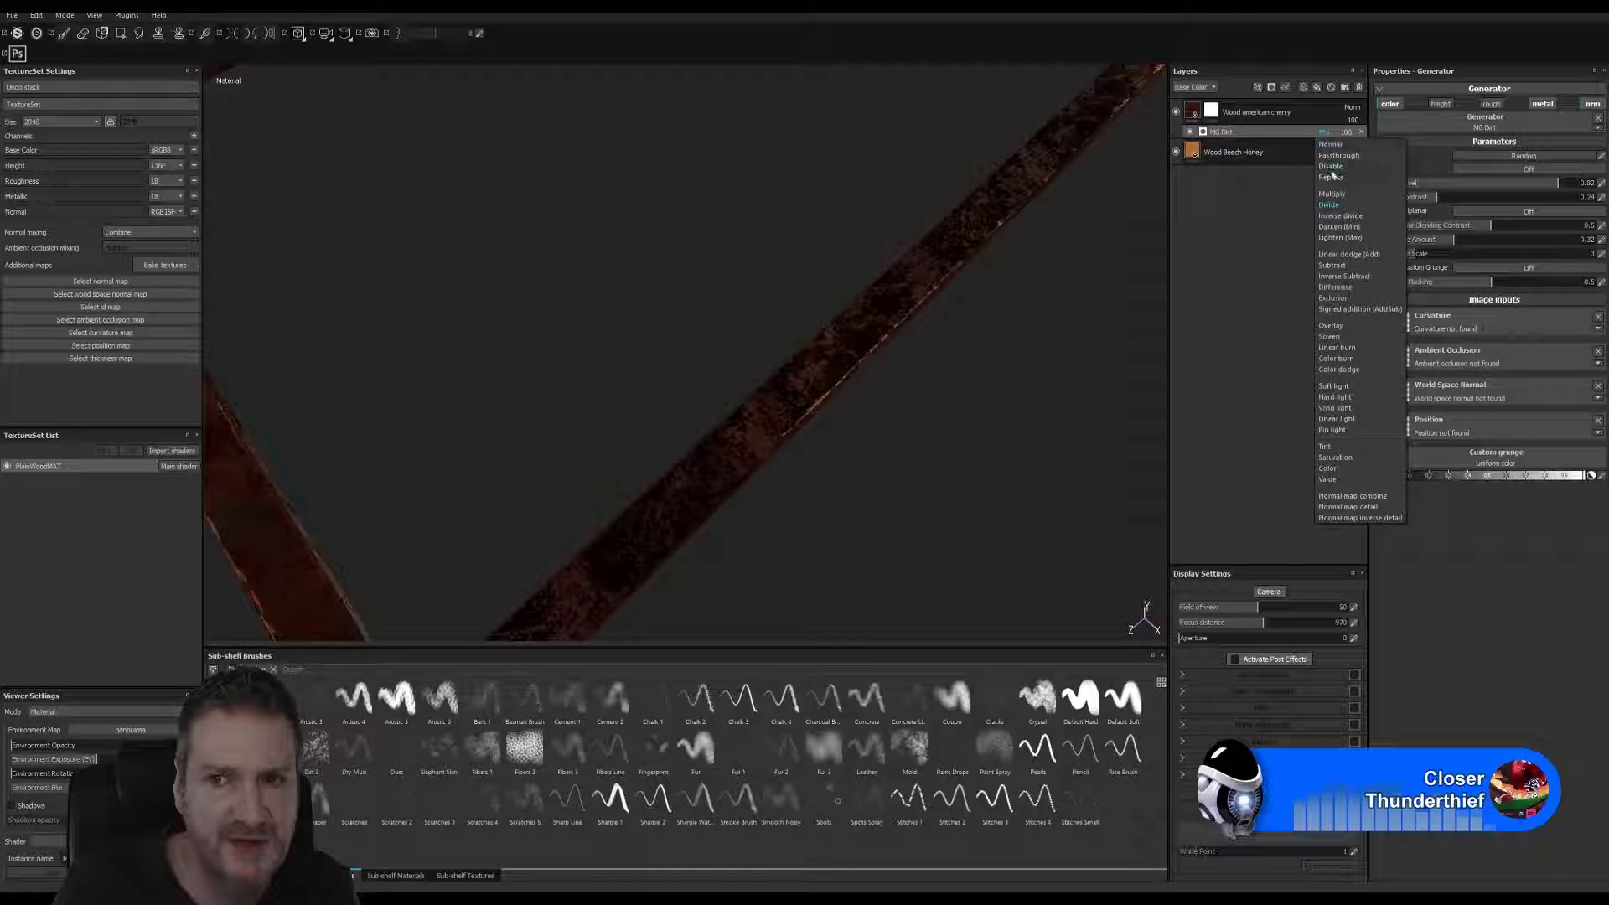
{"action": "left_click", "coordinate": [1340, 206]}
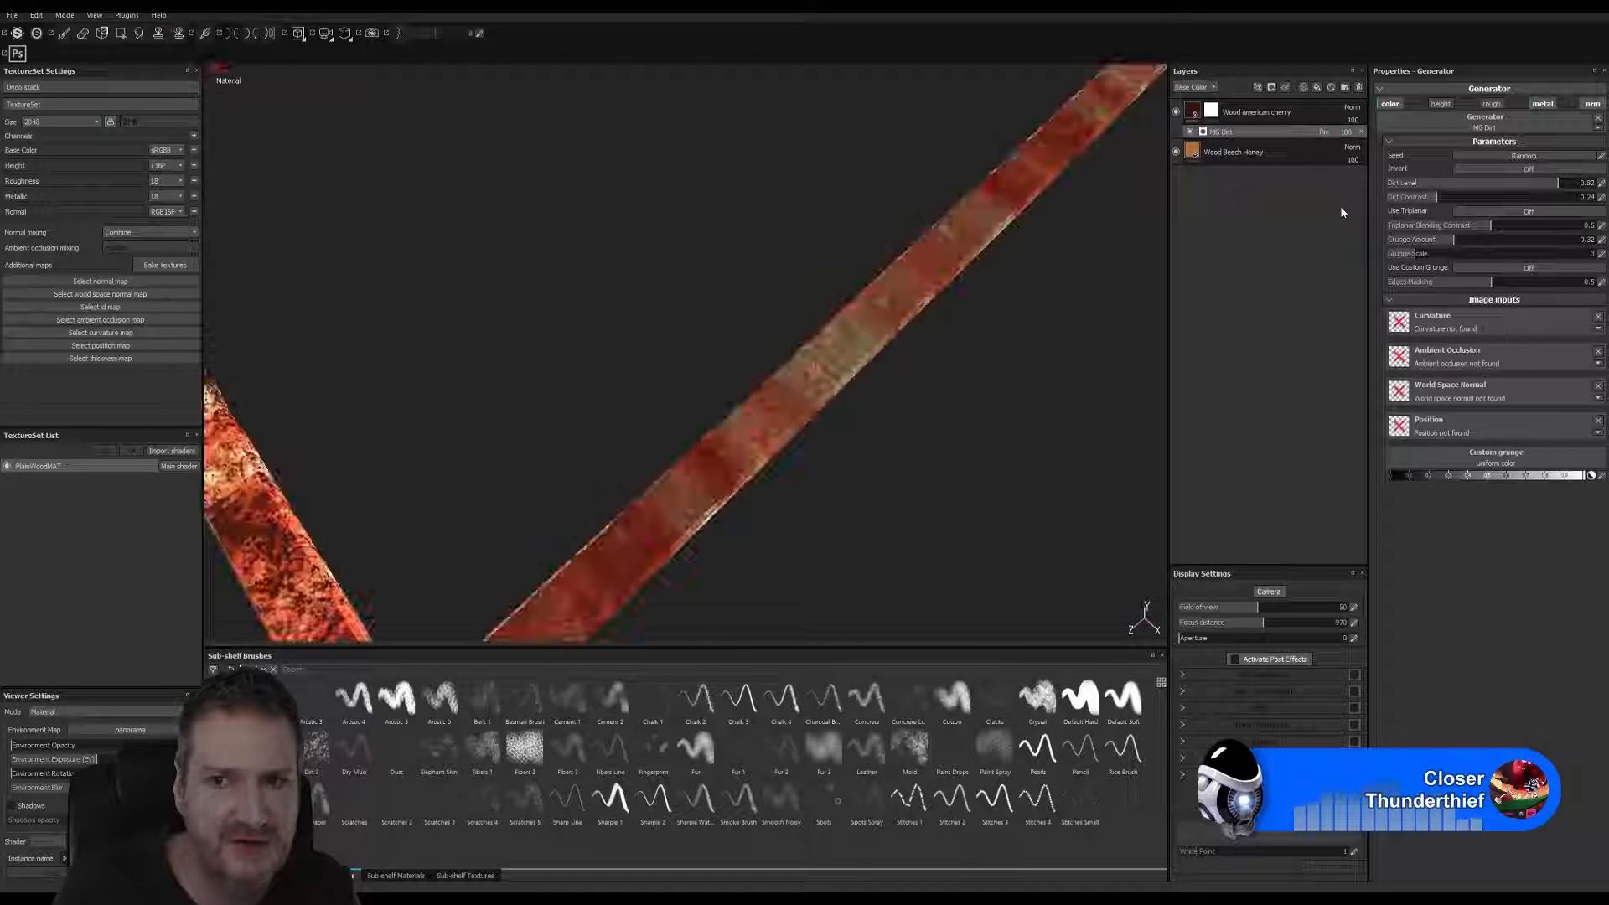
{"action": "left_click", "coordinate": [1325, 134]}
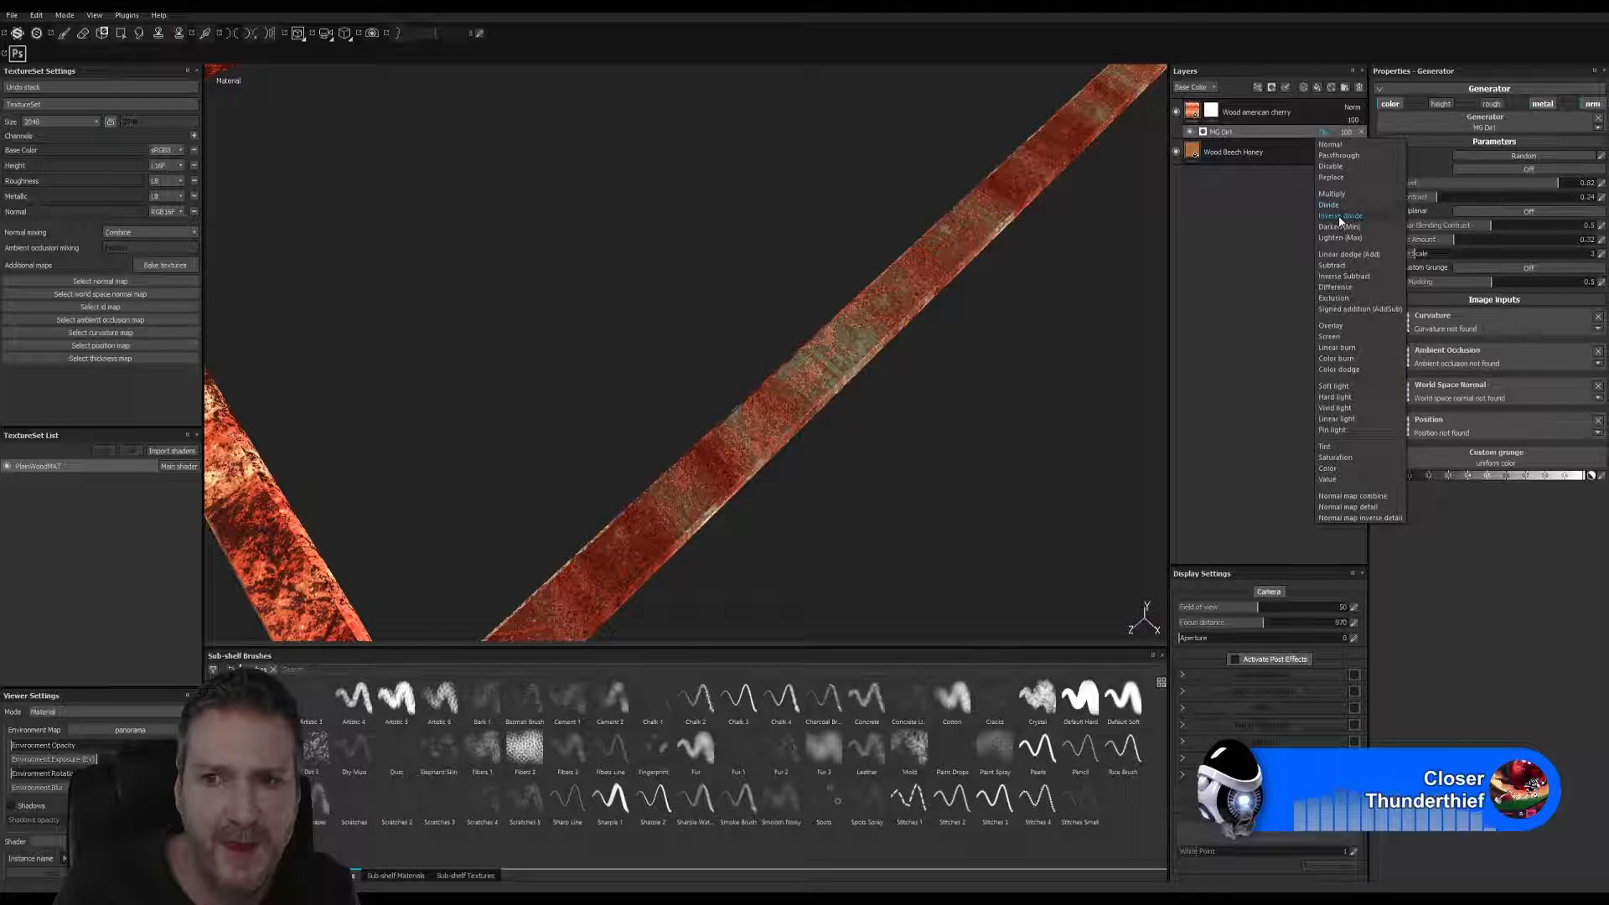
{"action": "left_click", "coordinate": [1338, 215]}
- Try the Darken (Min) blend mode on the MG Dirt effect and check the frame from a lower angle
{"action": "left_click", "coordinate": [1324, 132]}
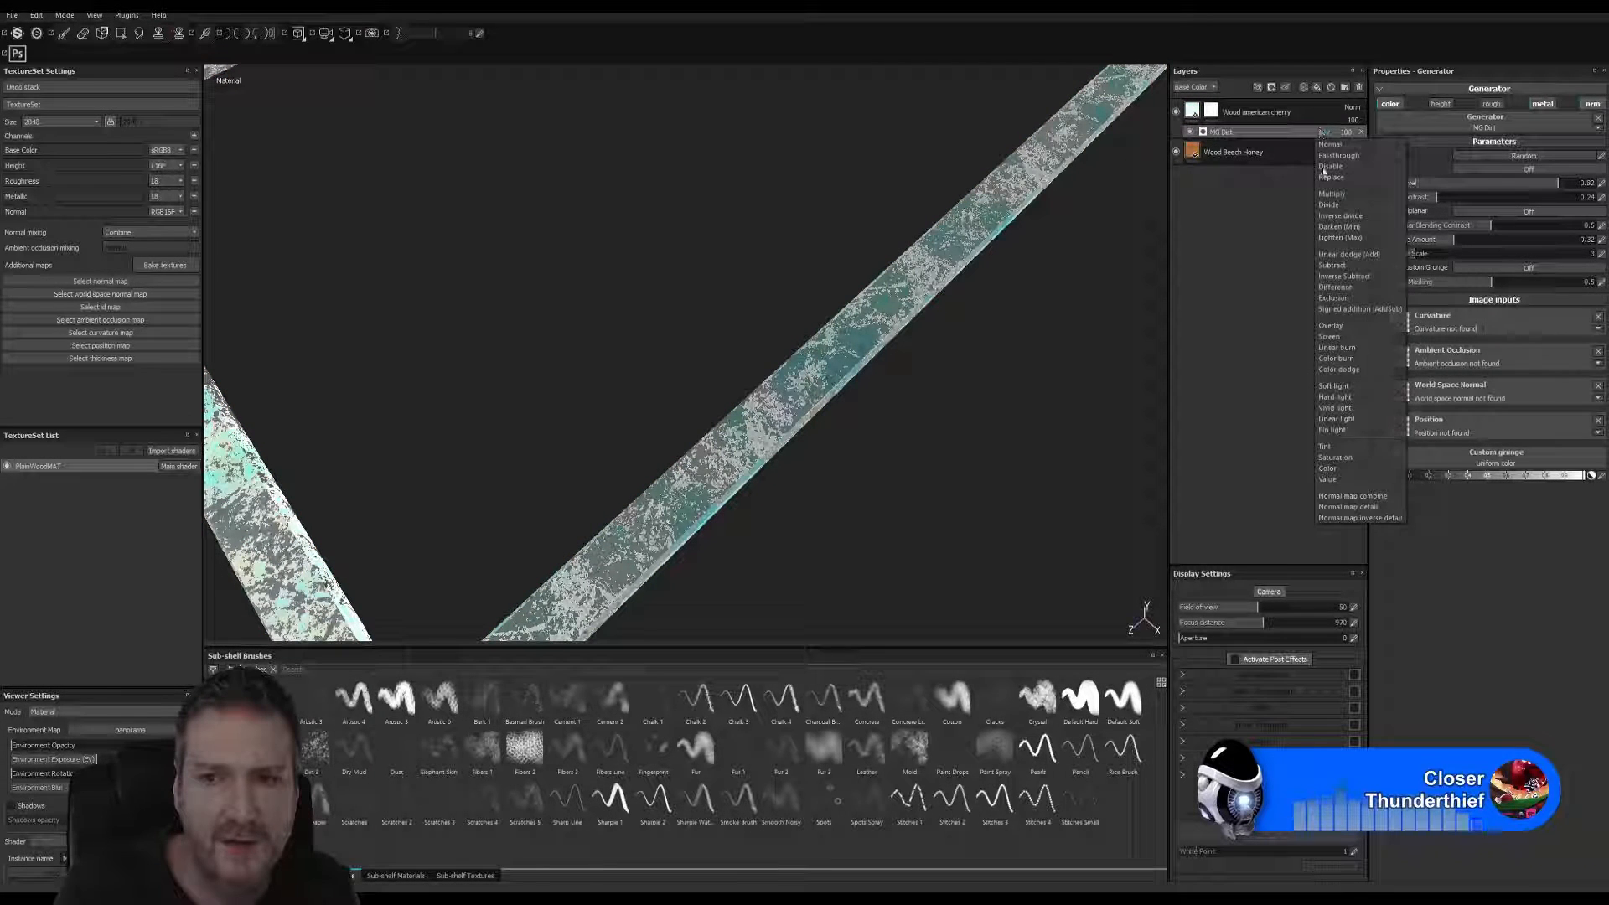
{"action": "left_click", "coordinate": [1333, 227]}
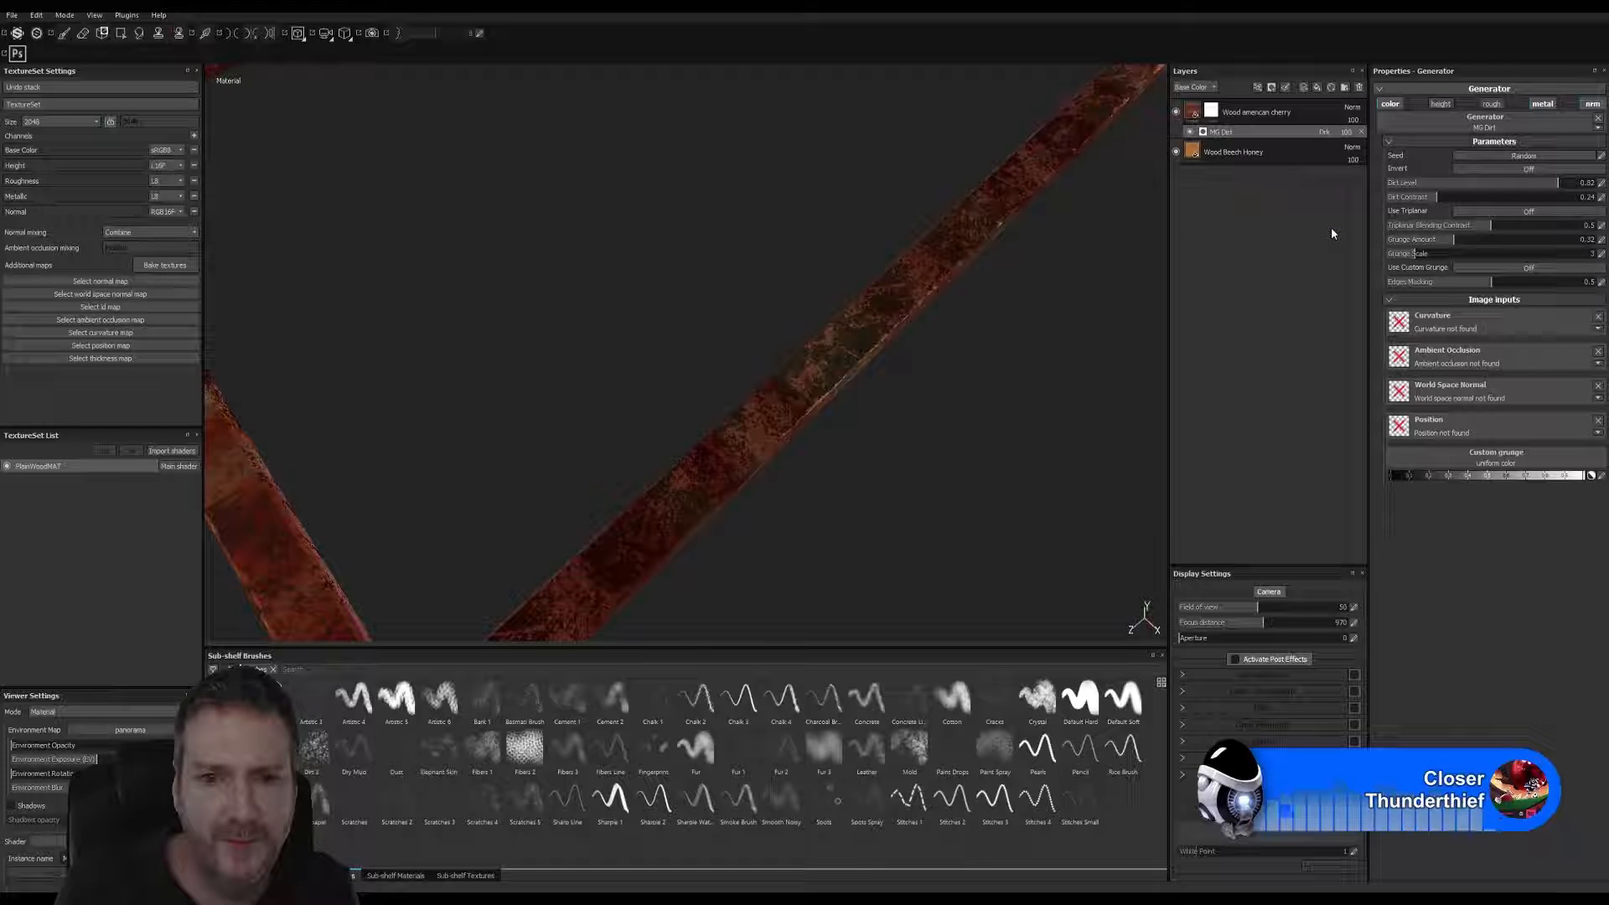
{"action": "left_click_drag", "start_coordinate": [913, 384], "coordinate": [603, 539], "text": "alt"}
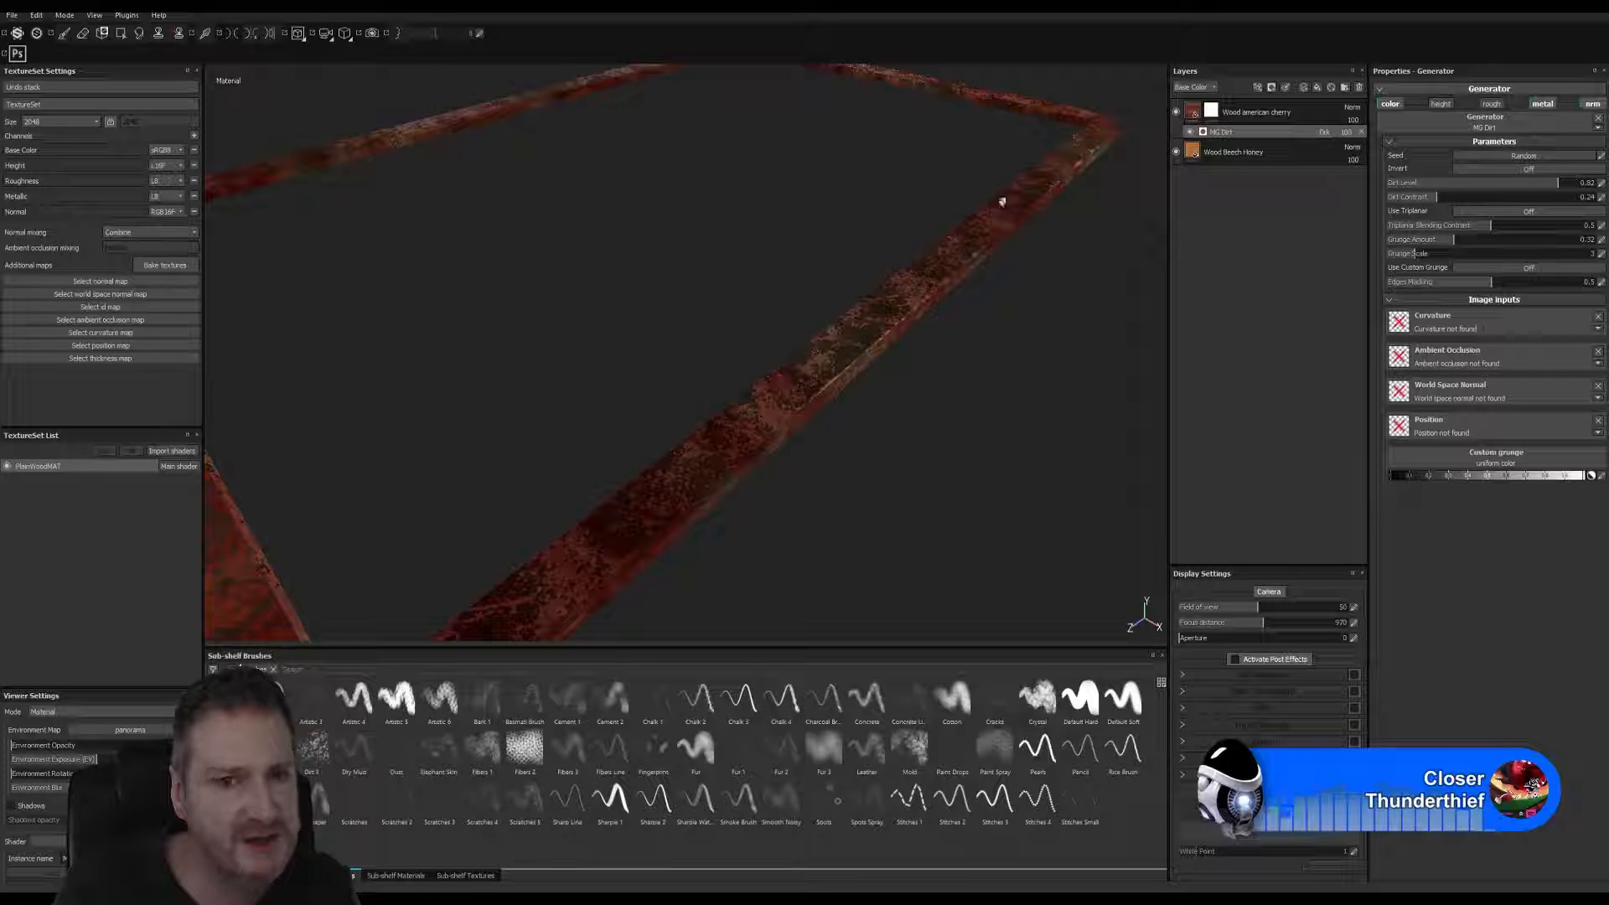
- Try the Lighten (Max), Linear dodge (Add) and Subtract blend modes on the MG Dirt effect
{"action": "left_click", "coordinate": [1325, 132]}
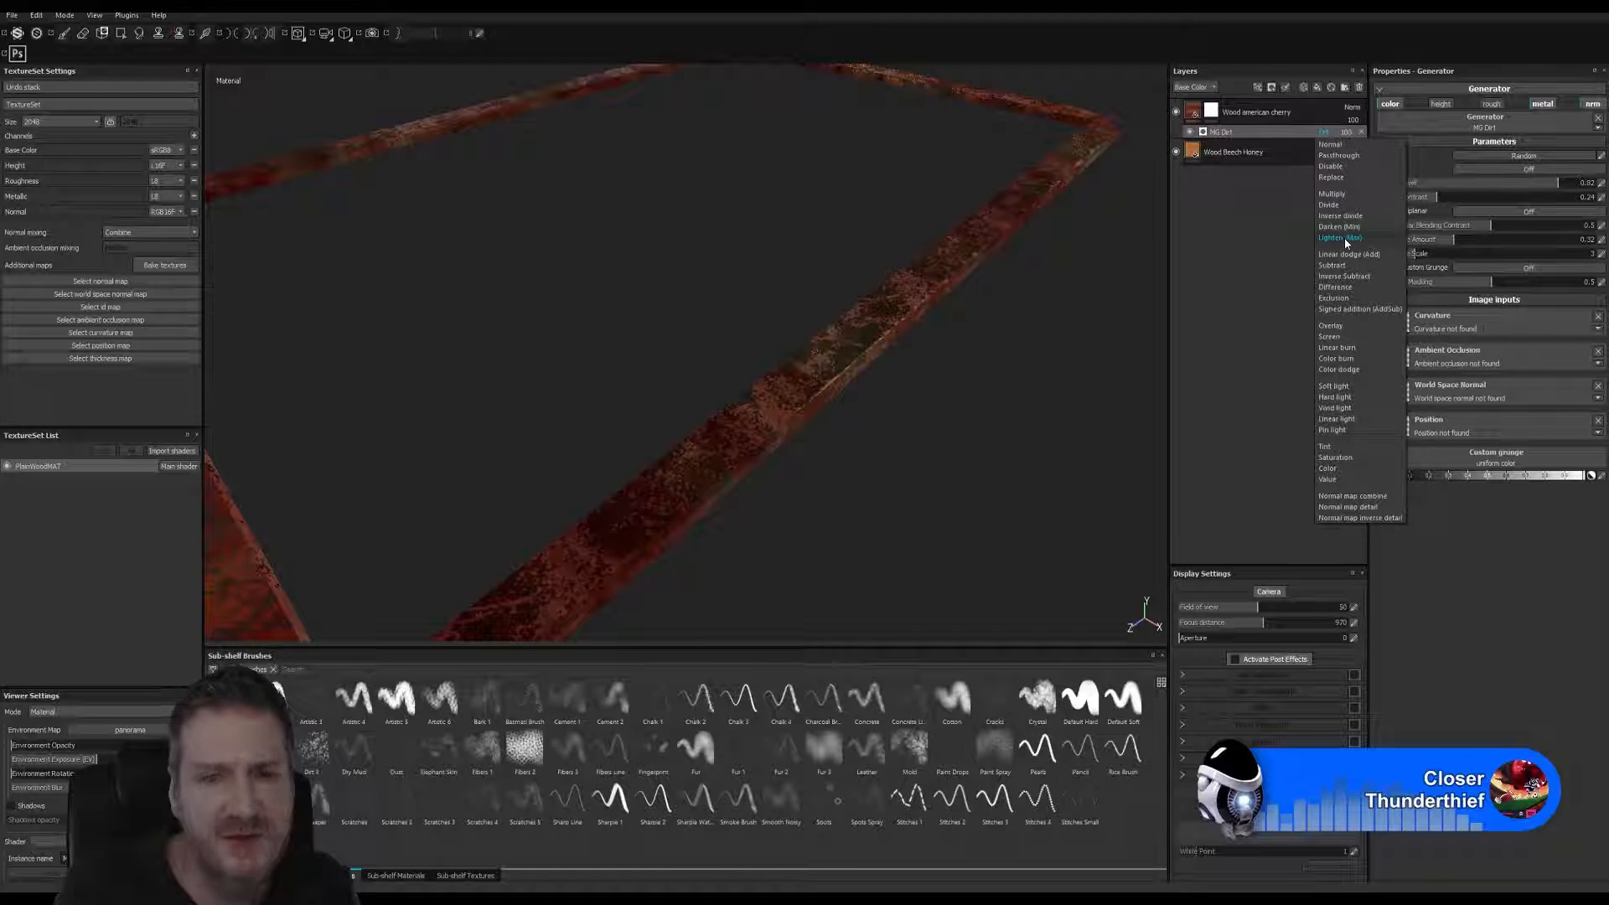
{"action": "left_click", "coordinate": [1341, 238]}
{"action": "left_click", "coordinate": [1324, 132]}
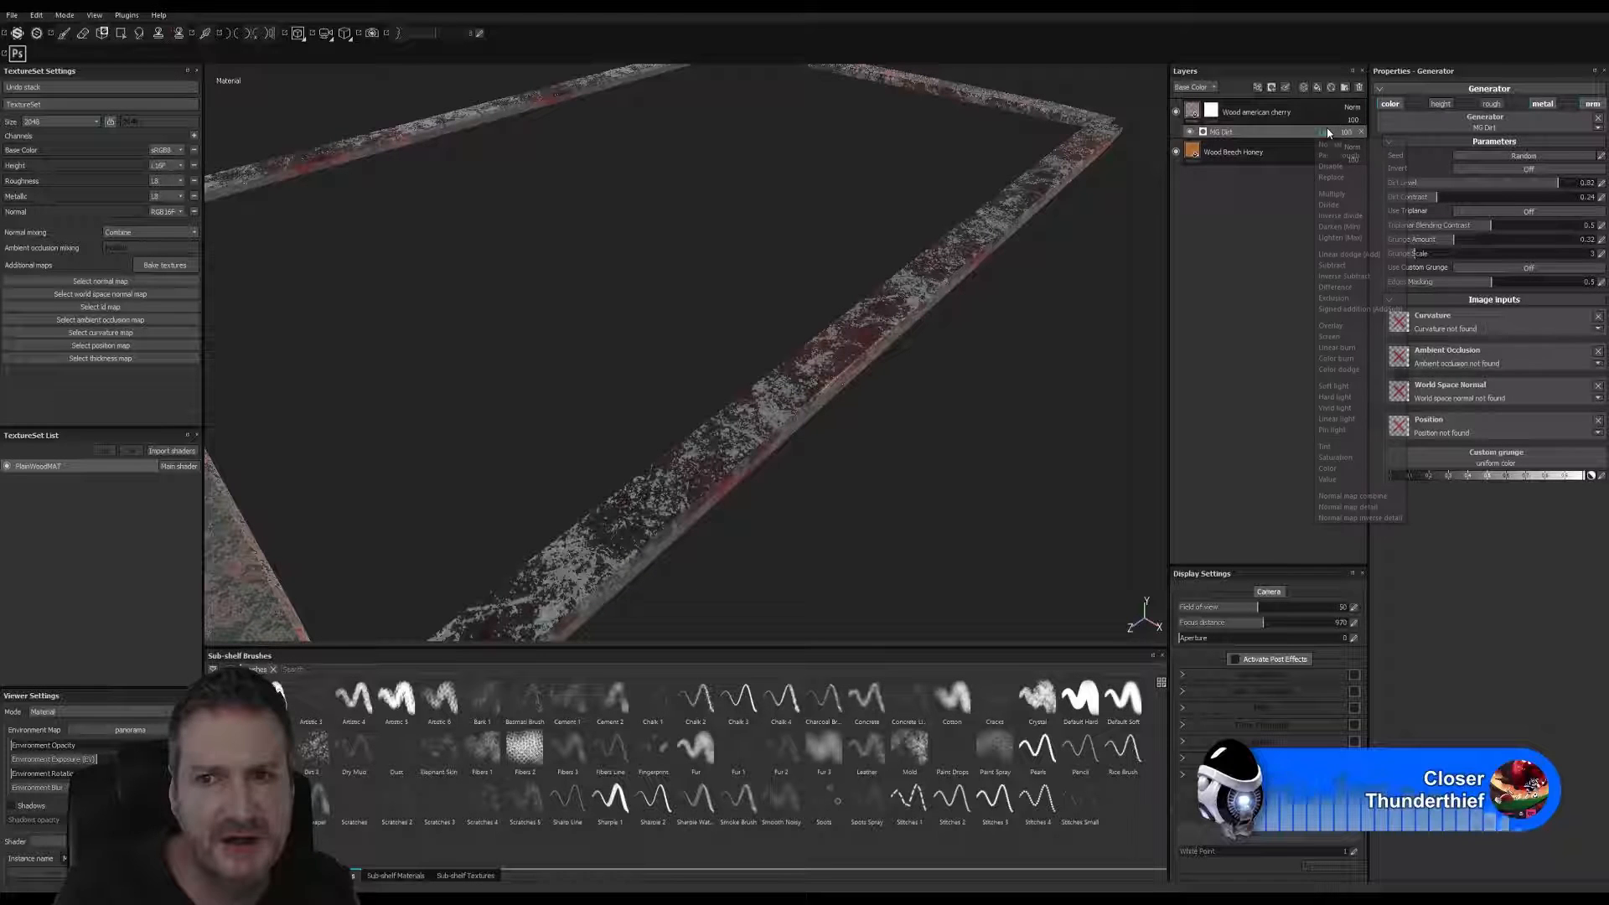
{"action": "left_click", "coordinate": [1354, 254]}
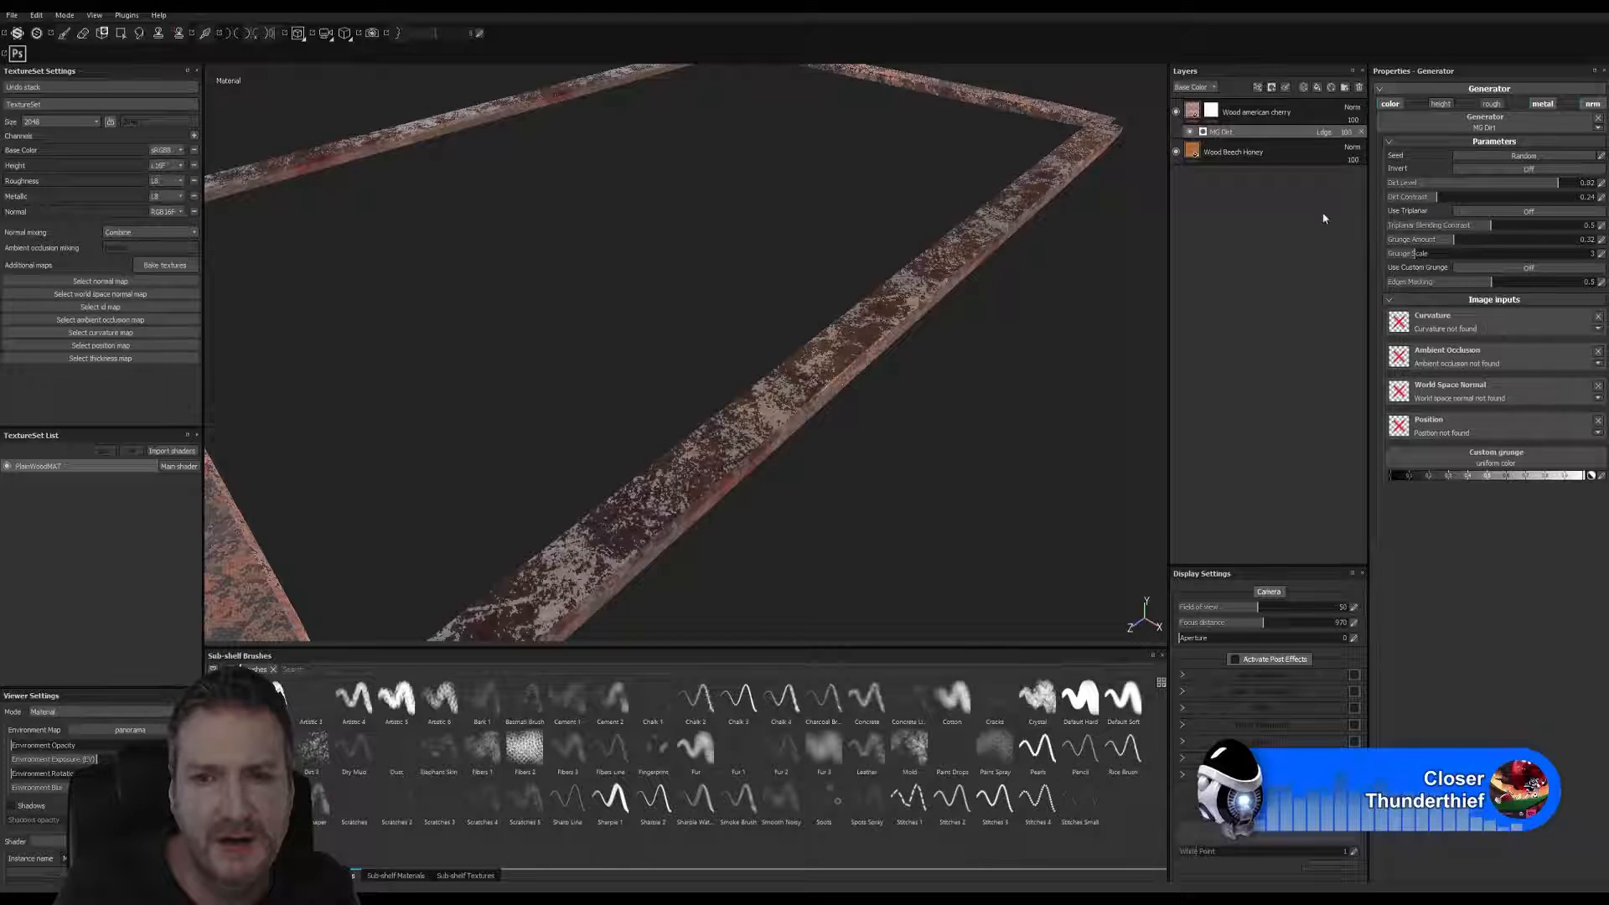
{"action": "left_click", "coordinate": [1322, 133]}
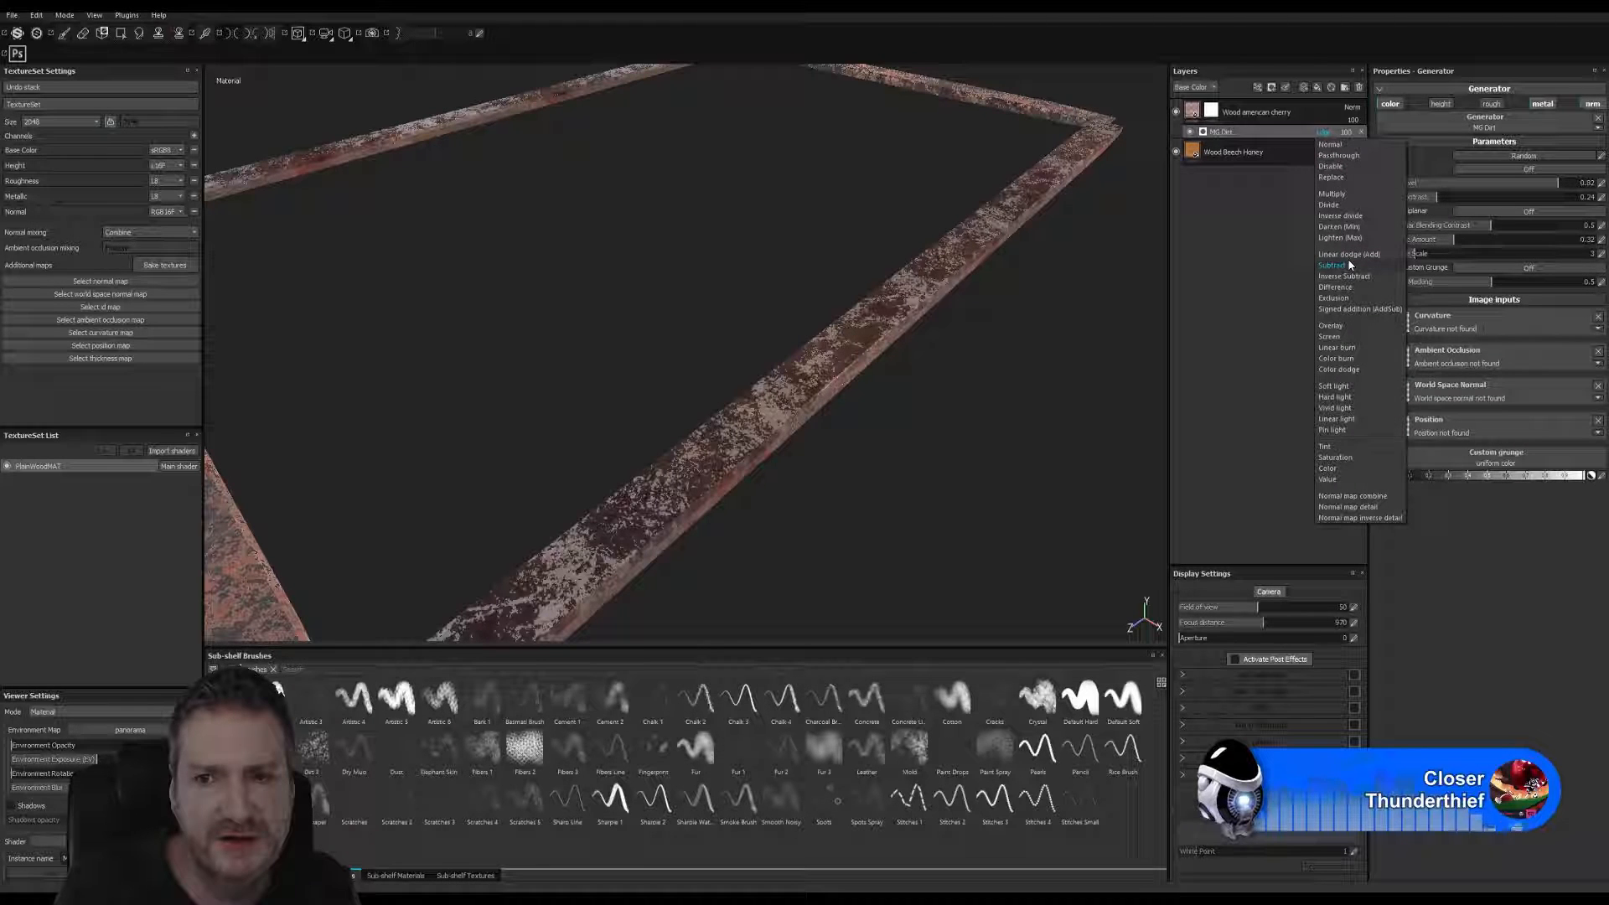
{"action": "left_click", "coordinate": [1349, 265]}
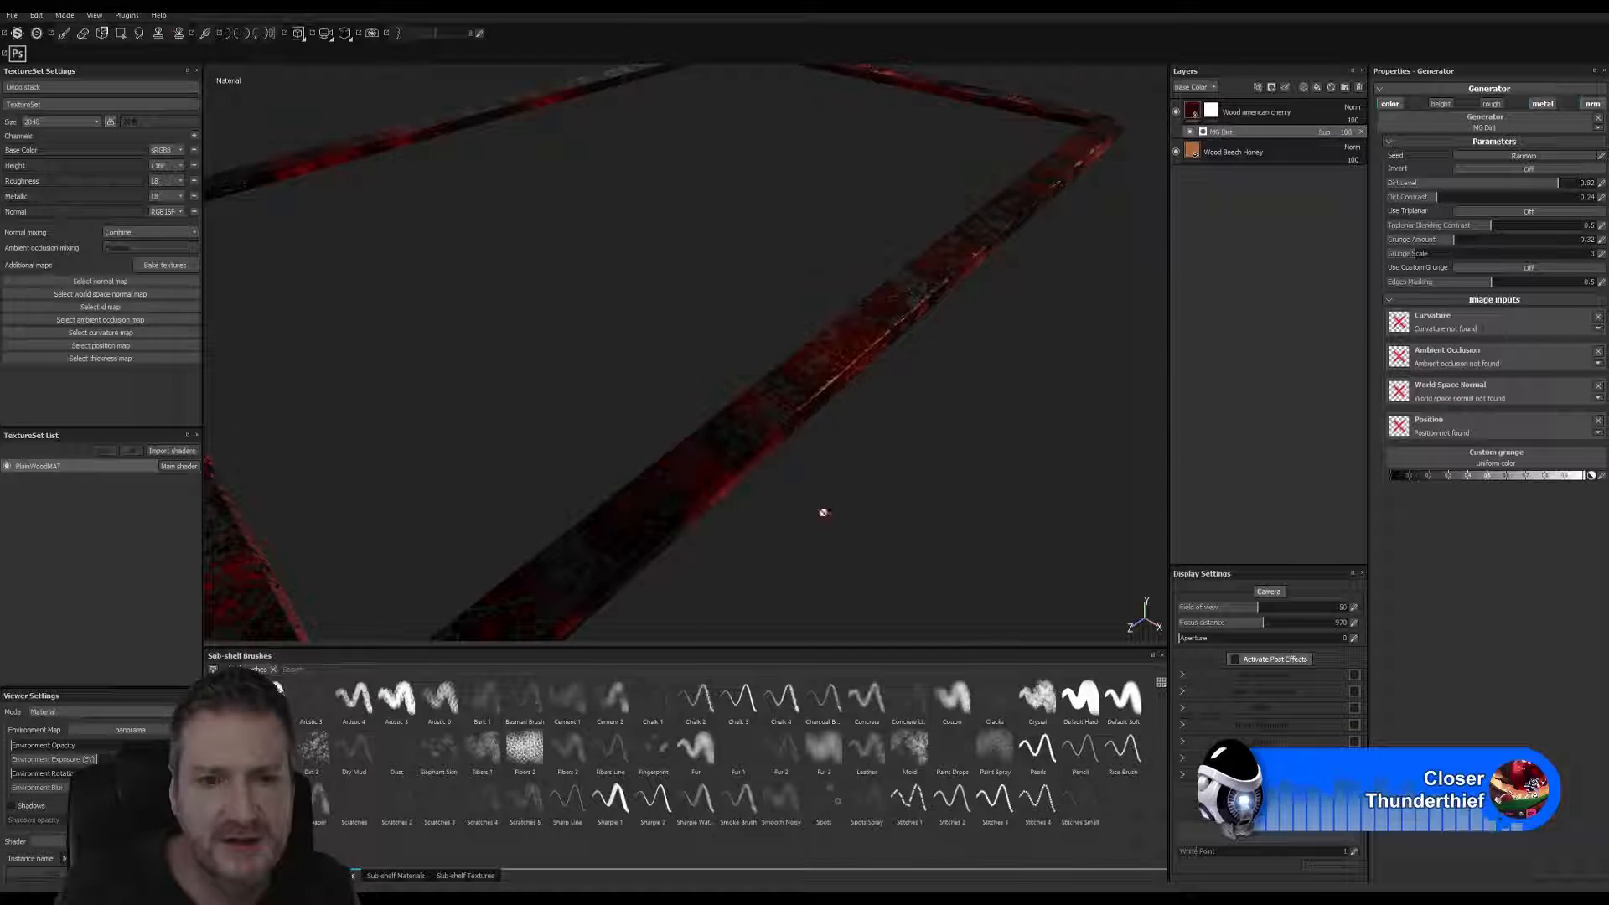
{"action": "mouse_move", "coordinate": [824, 512]}
{"action": "left_mouse_down", "text": "alt"}
{"action": "mouse_move", "coordinate": [866, 556]}
{"action": "mouse_move", "coordinate": [841, 581]}
{"action": "mouse_move", "coordinate": [801, 546]}
{"action": "mouse_move", "coordinate": [861, 451]}
{"action": "mouse_move", "coordinate": [833, 509]}
{"action": "left_mouse_up", "text": "alt"}
- Try the Inverse Subtract, Difference and Exclusion blend modes on the MG Dirt effect
{"action": "left_click", "coordinate": [1320, 133]}
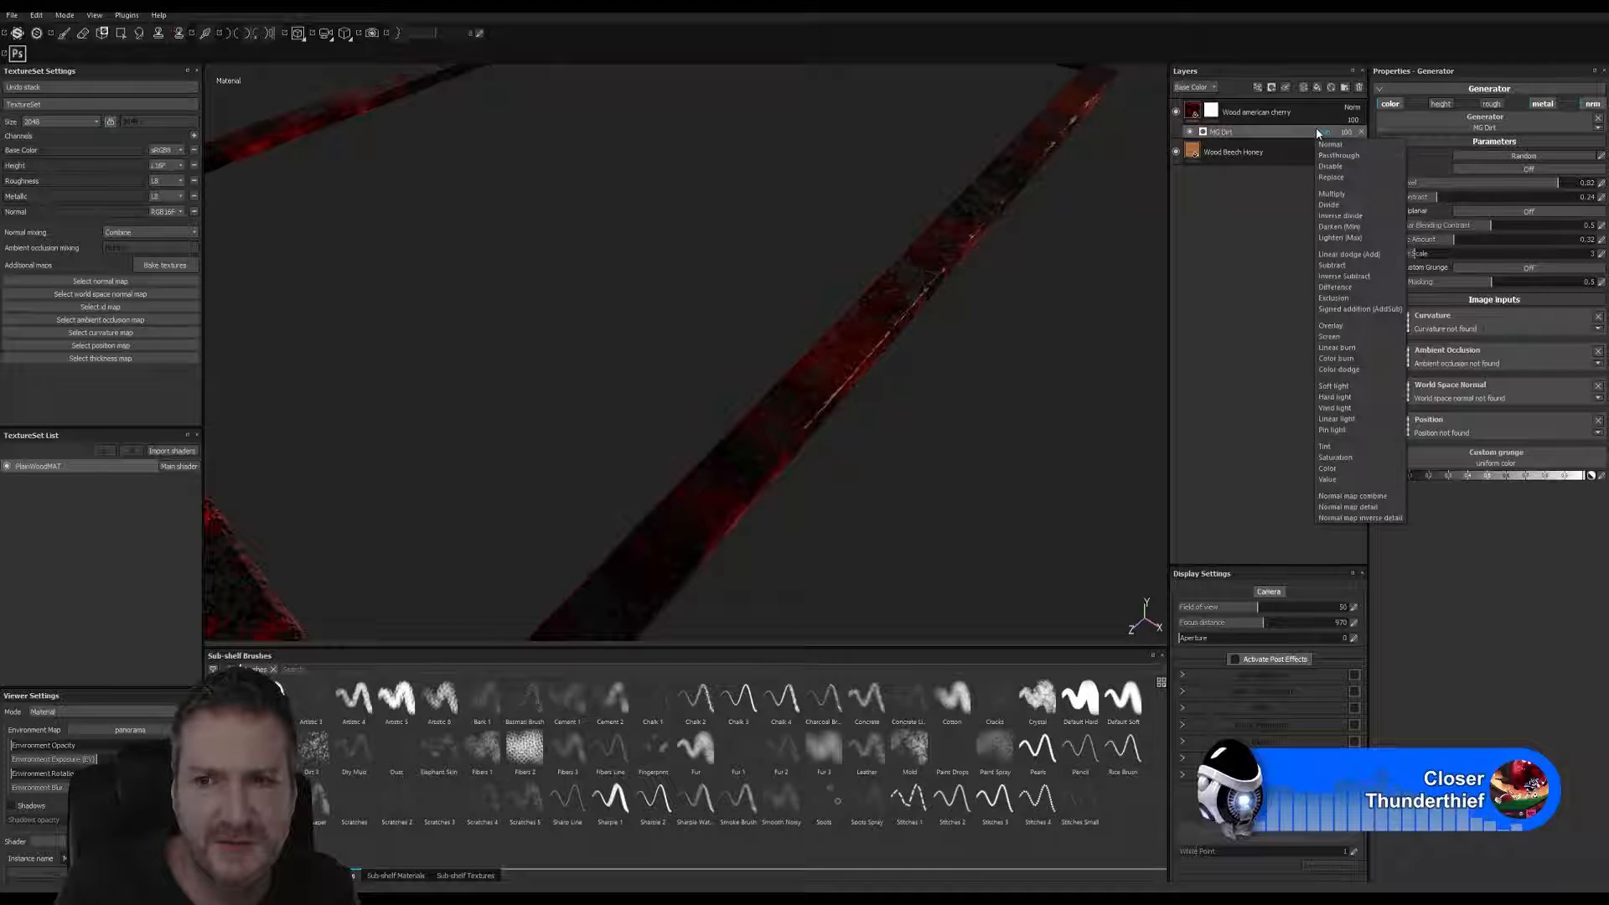
{"action": "left_click", "coordinate": [1339, 279]}
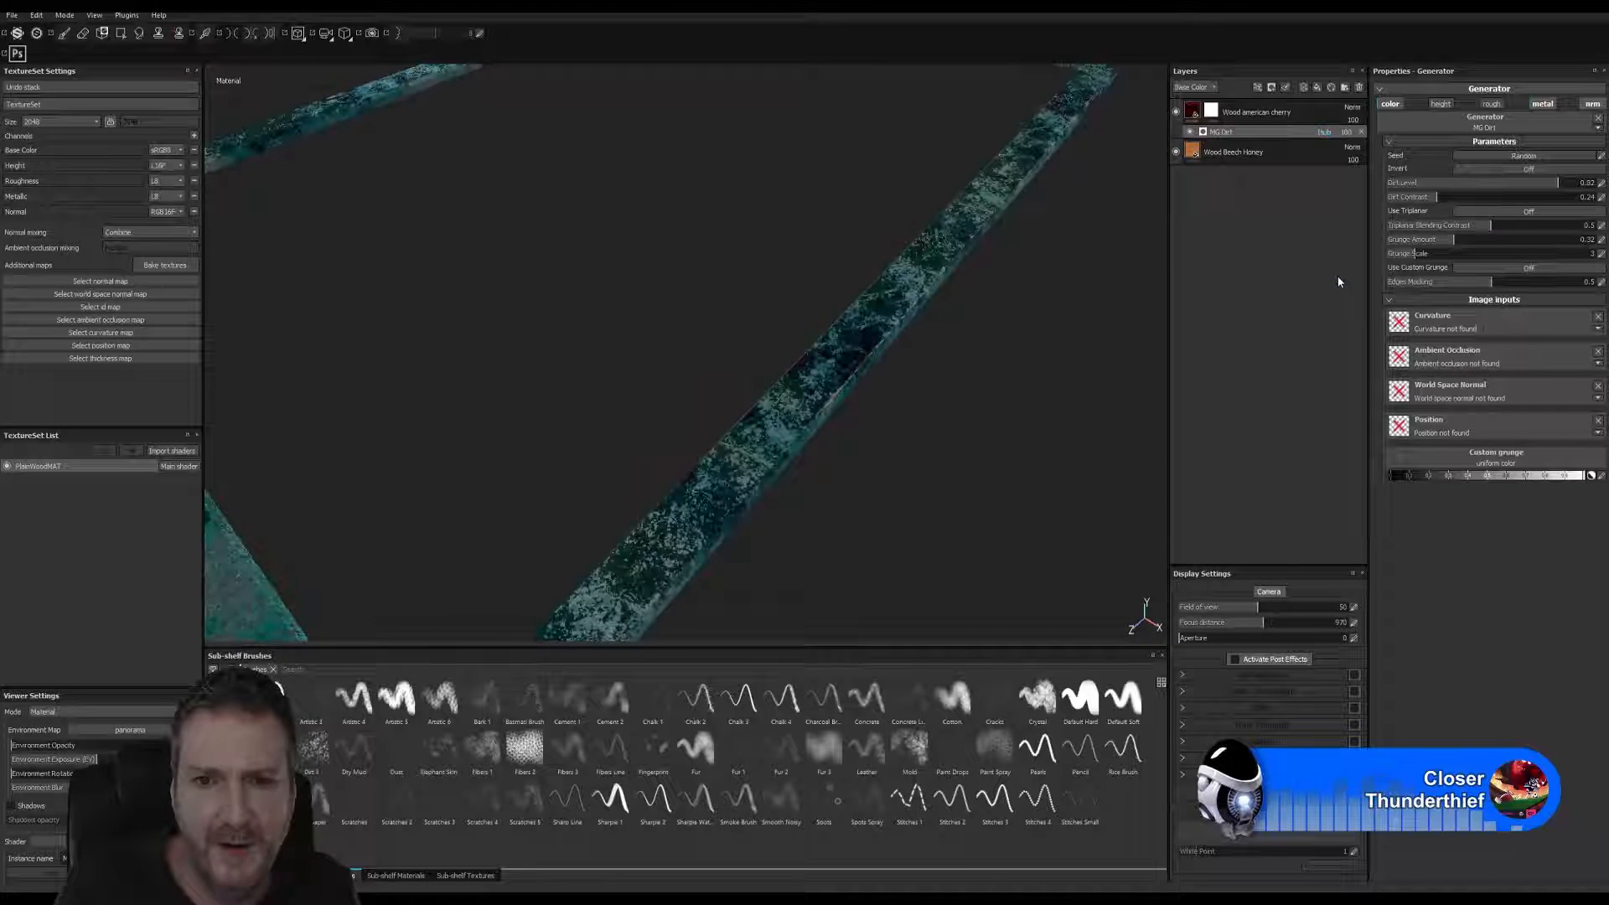
{"action": "left_click", "coordinate": [1323, 132]}
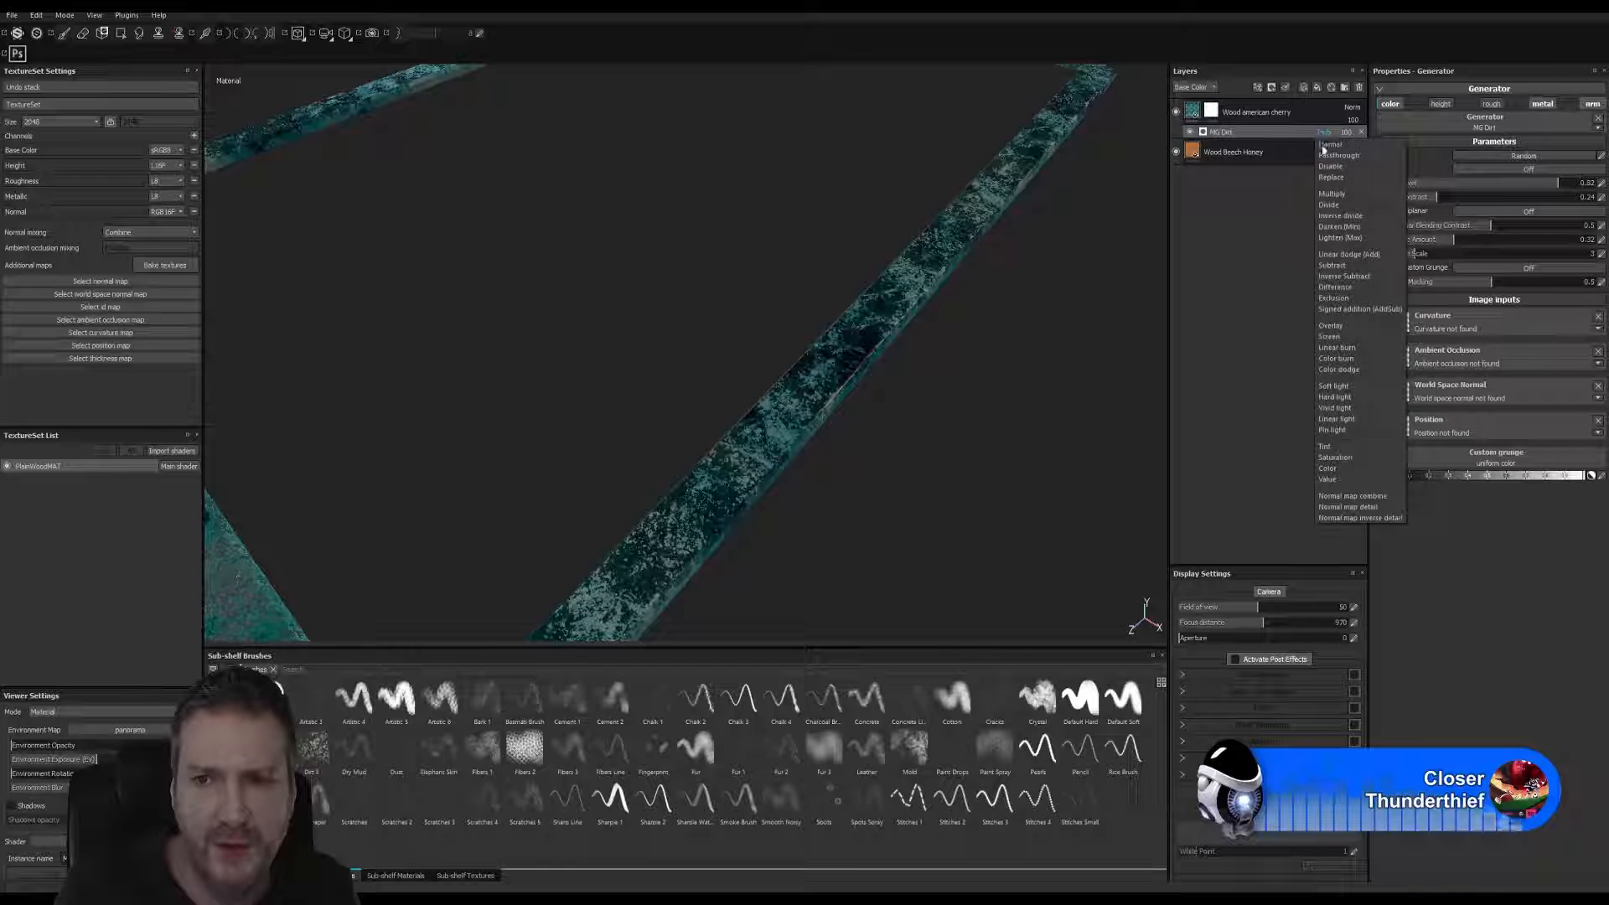
{"action": "left_click", "coordinate": [1341, 287]}
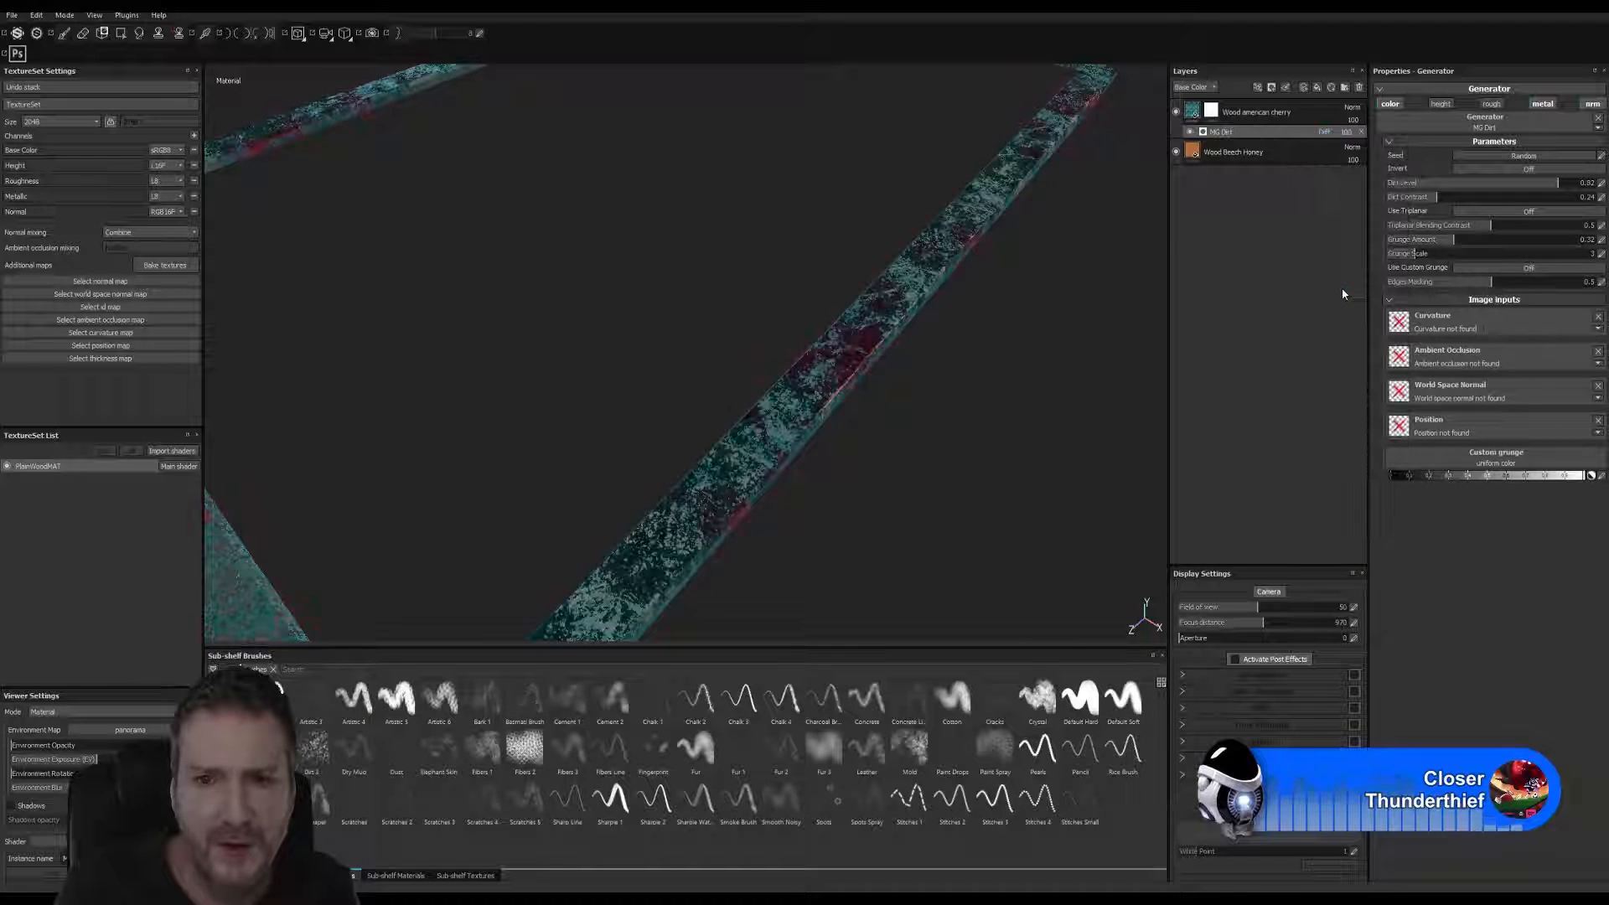
{"action": "left_click", "coordinate": [1324, 132]}
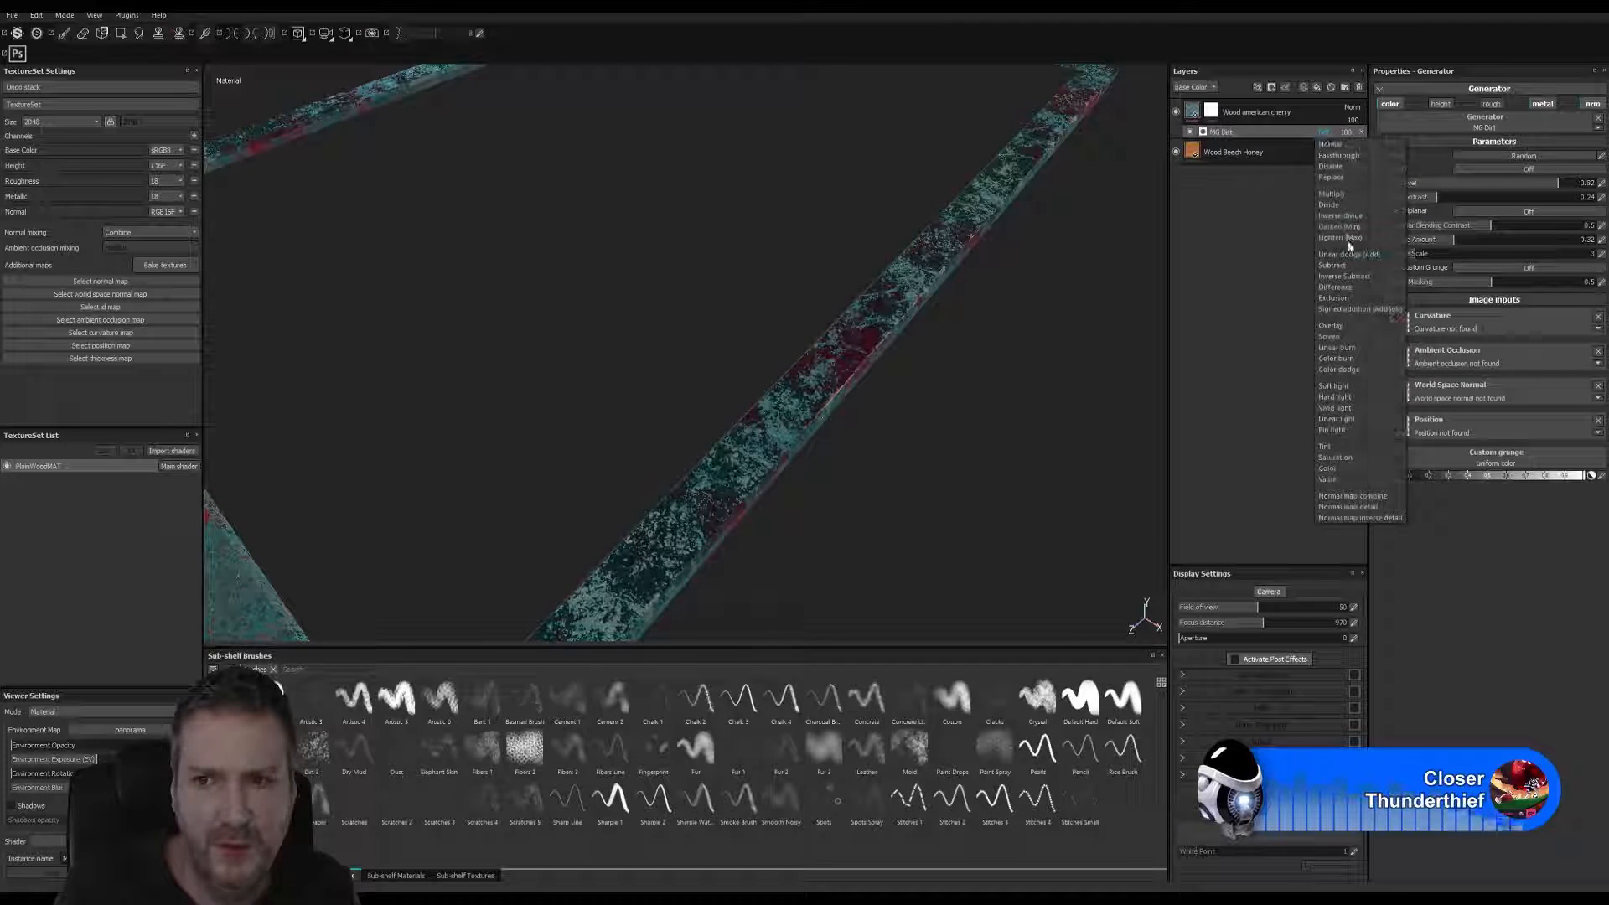
{"action": "left_click", "coordinate": [1336, 298]}
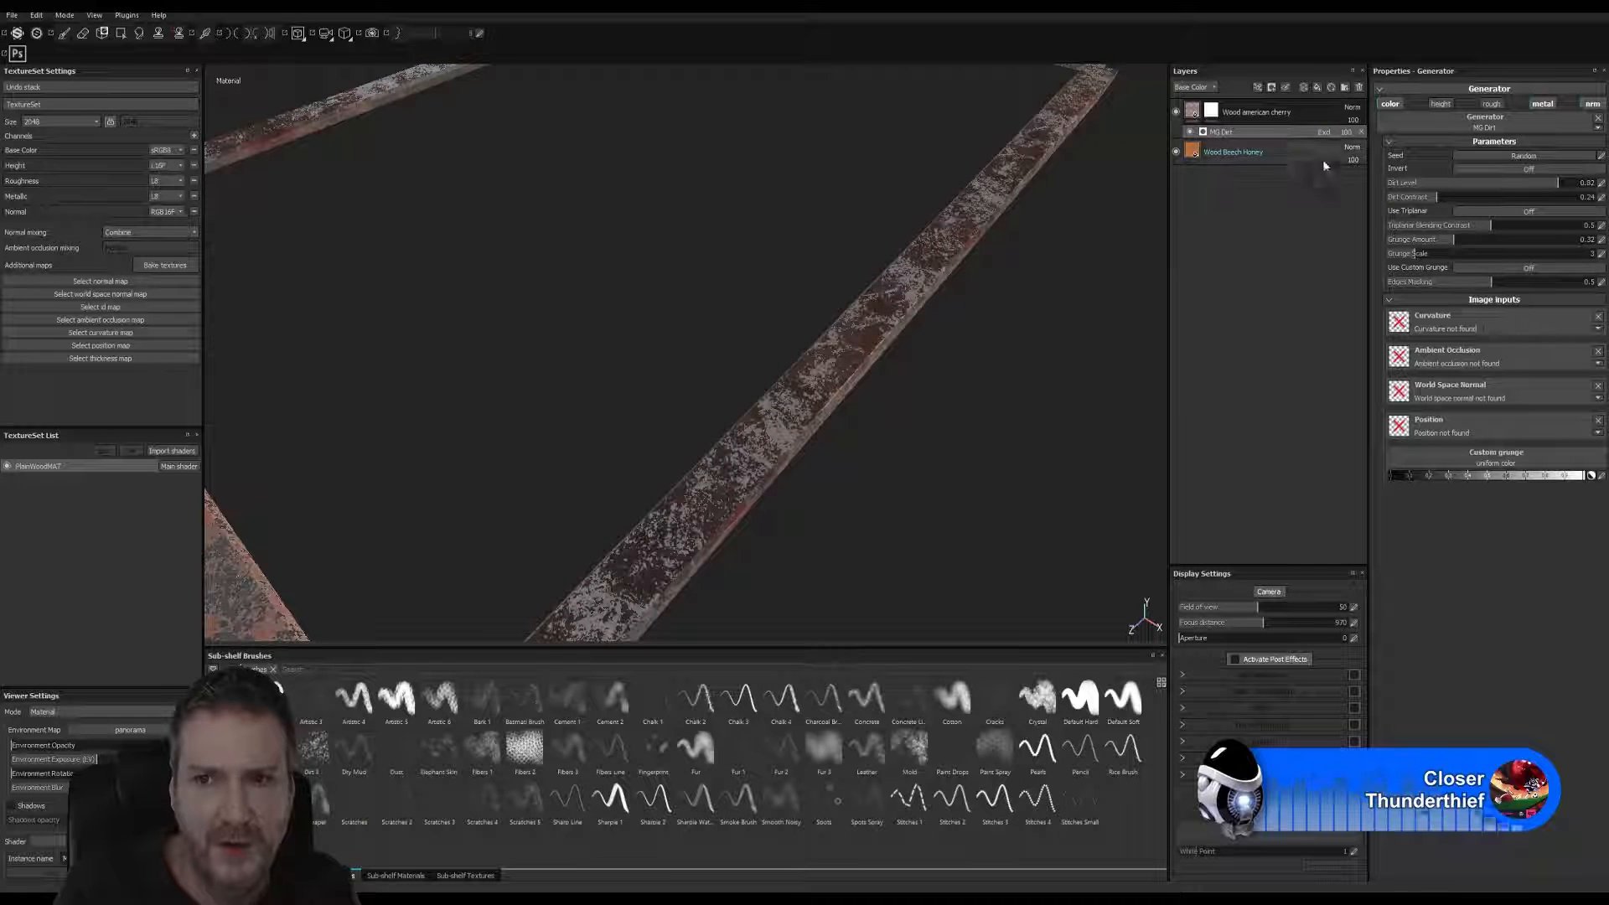
- Try the Overlay blend mode on the MG Dirt effect and view the frame from another angle
{"action": "left_click", "coordinate": [1324, 131]}
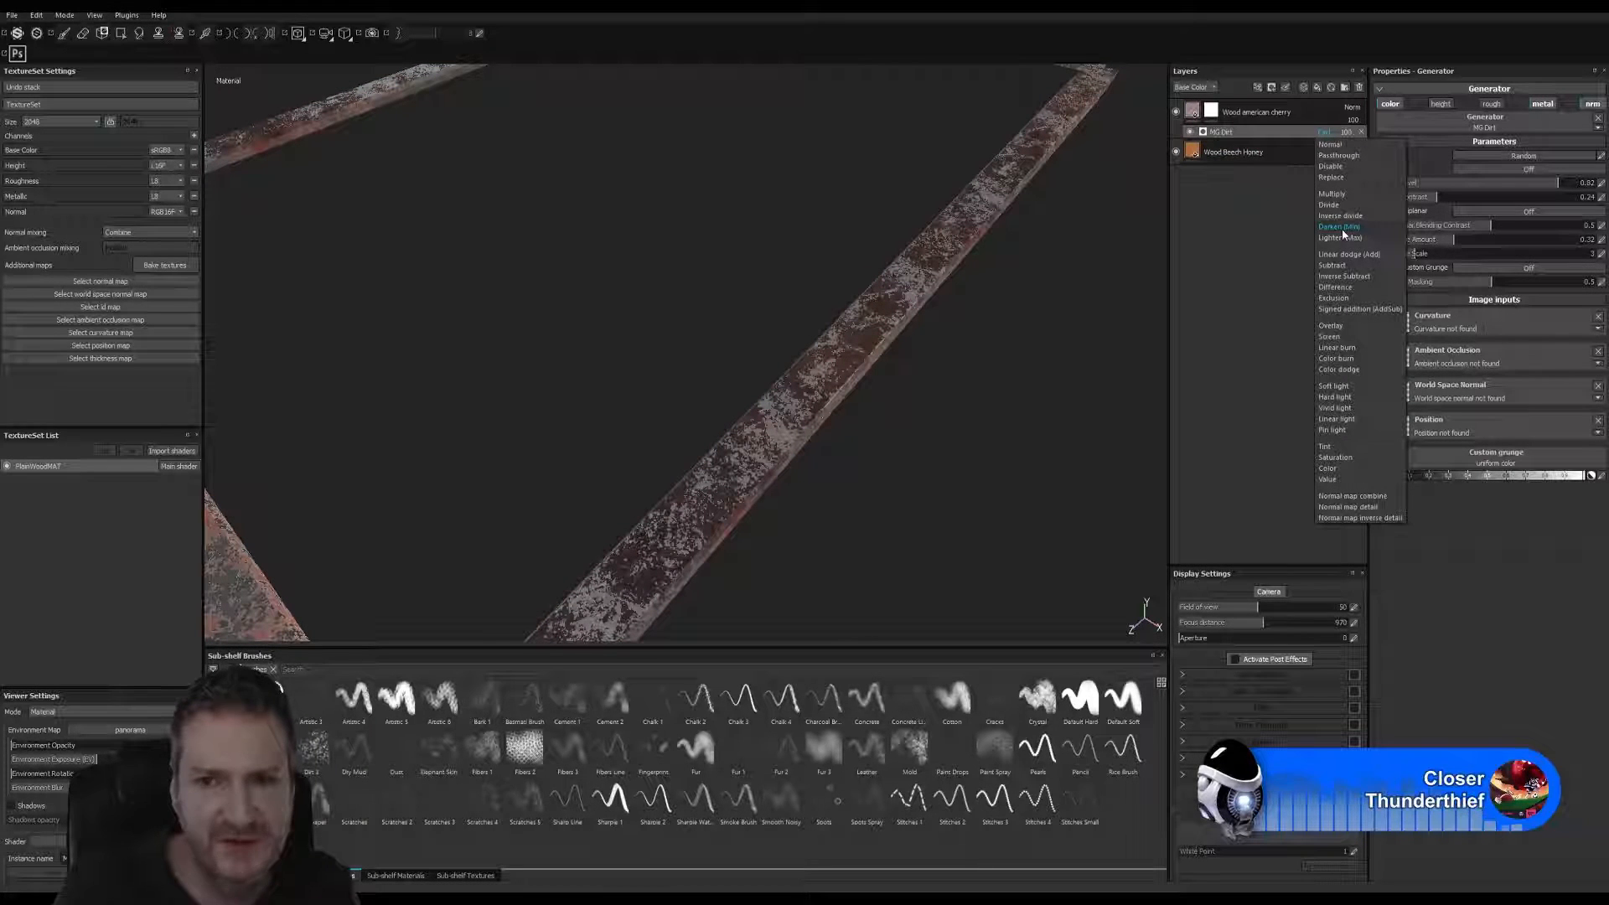
{"action": "left_click", "coordinate": [1336, 327]}
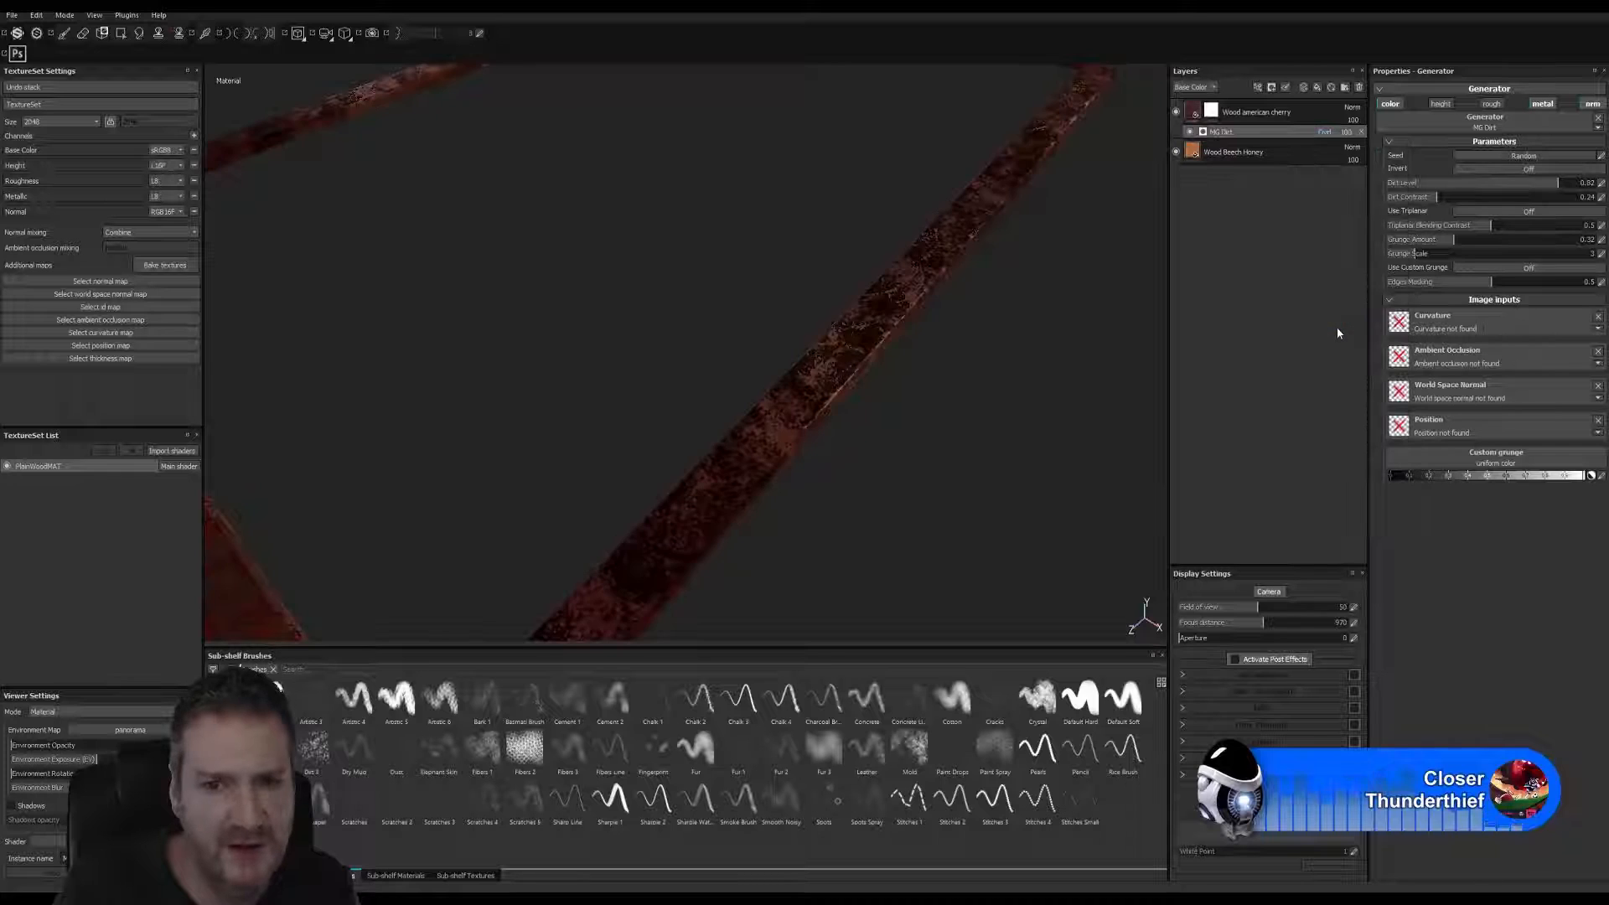
{"action": "left_click_drag", "start_coordinate": [968, 498], "coordinate": [964, 423], "text": "alt"}
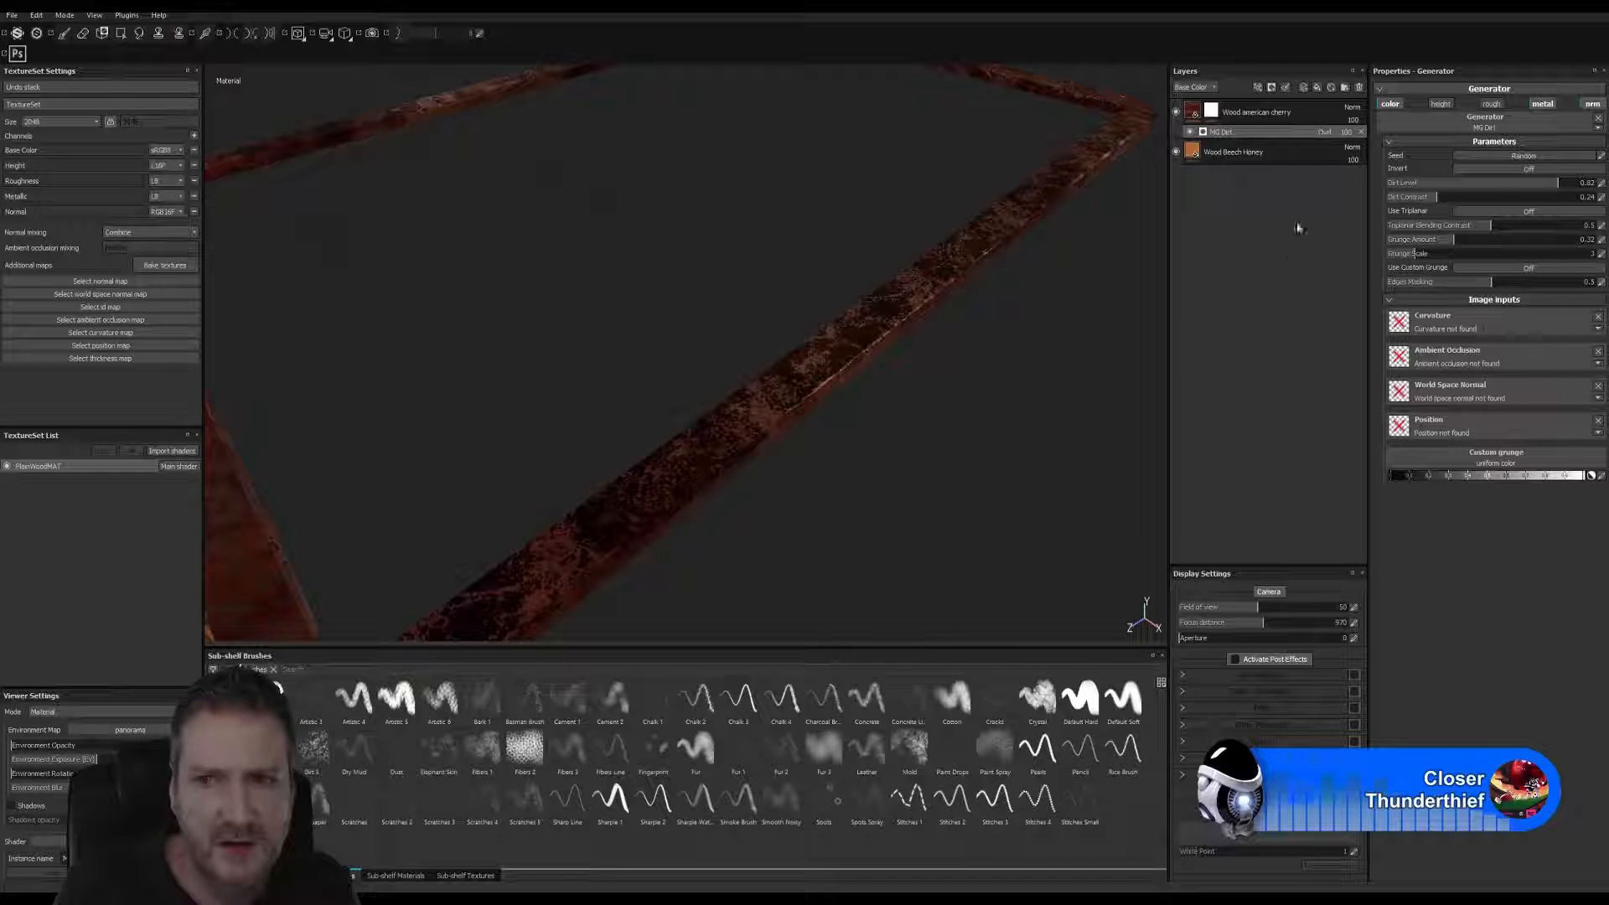
- Try the Screen and Linear burn blend modes on the MG Dirt effect
{"action": "left_click", "coordinate": [1323, 132]}
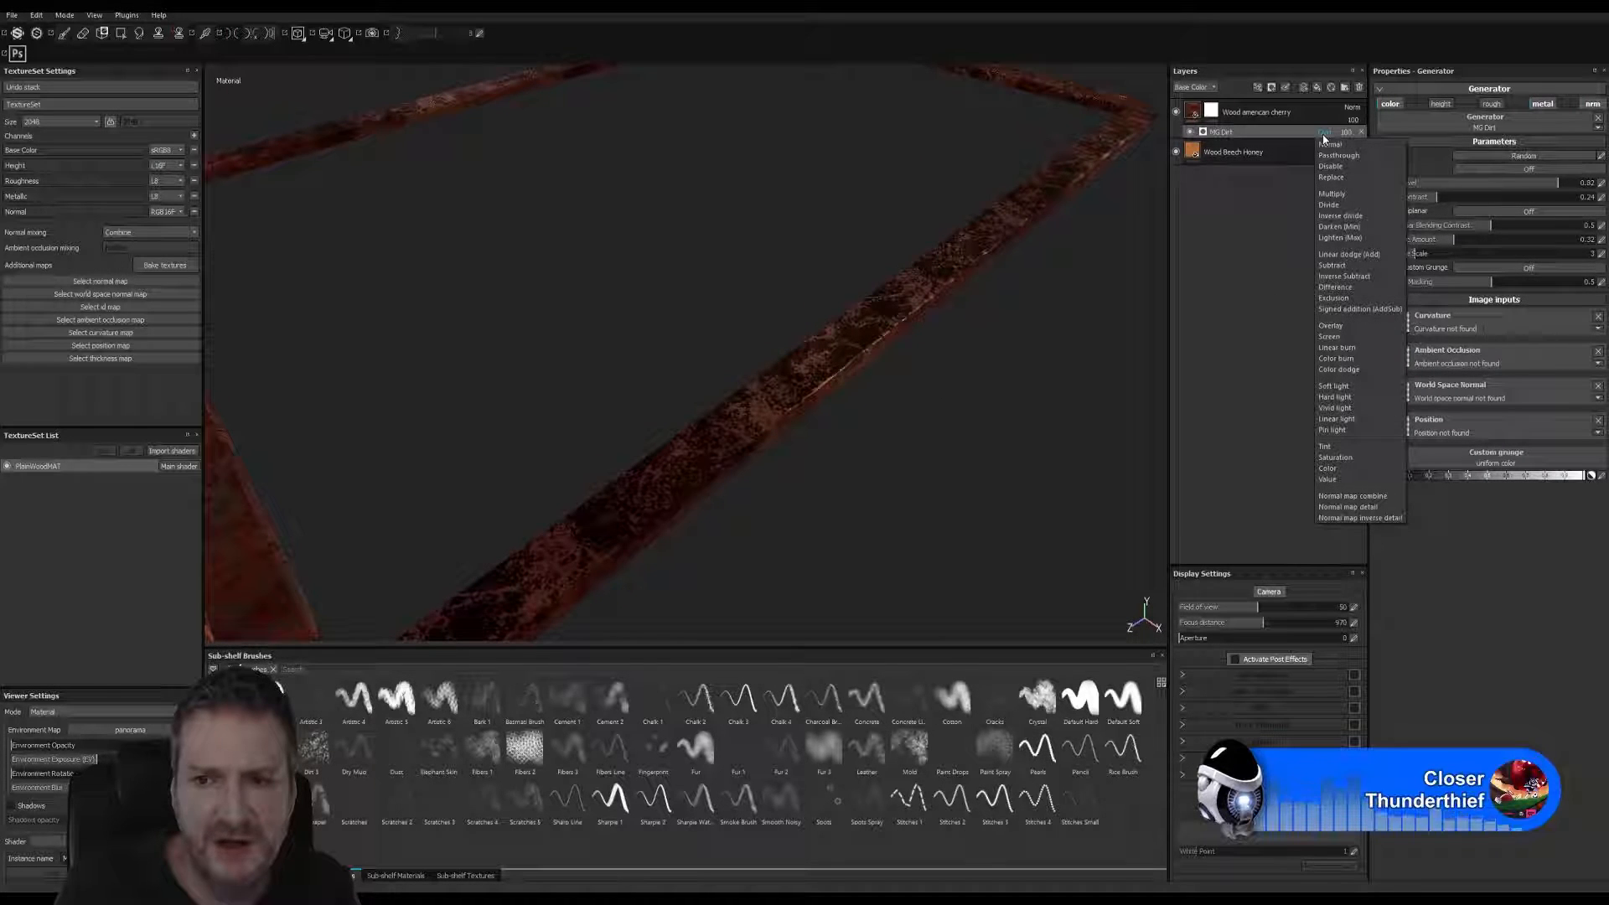
{"action": "left_click", "coordinate": [1339, 337]}
{"action": "left_click", "coordinate": [1324, 134]}
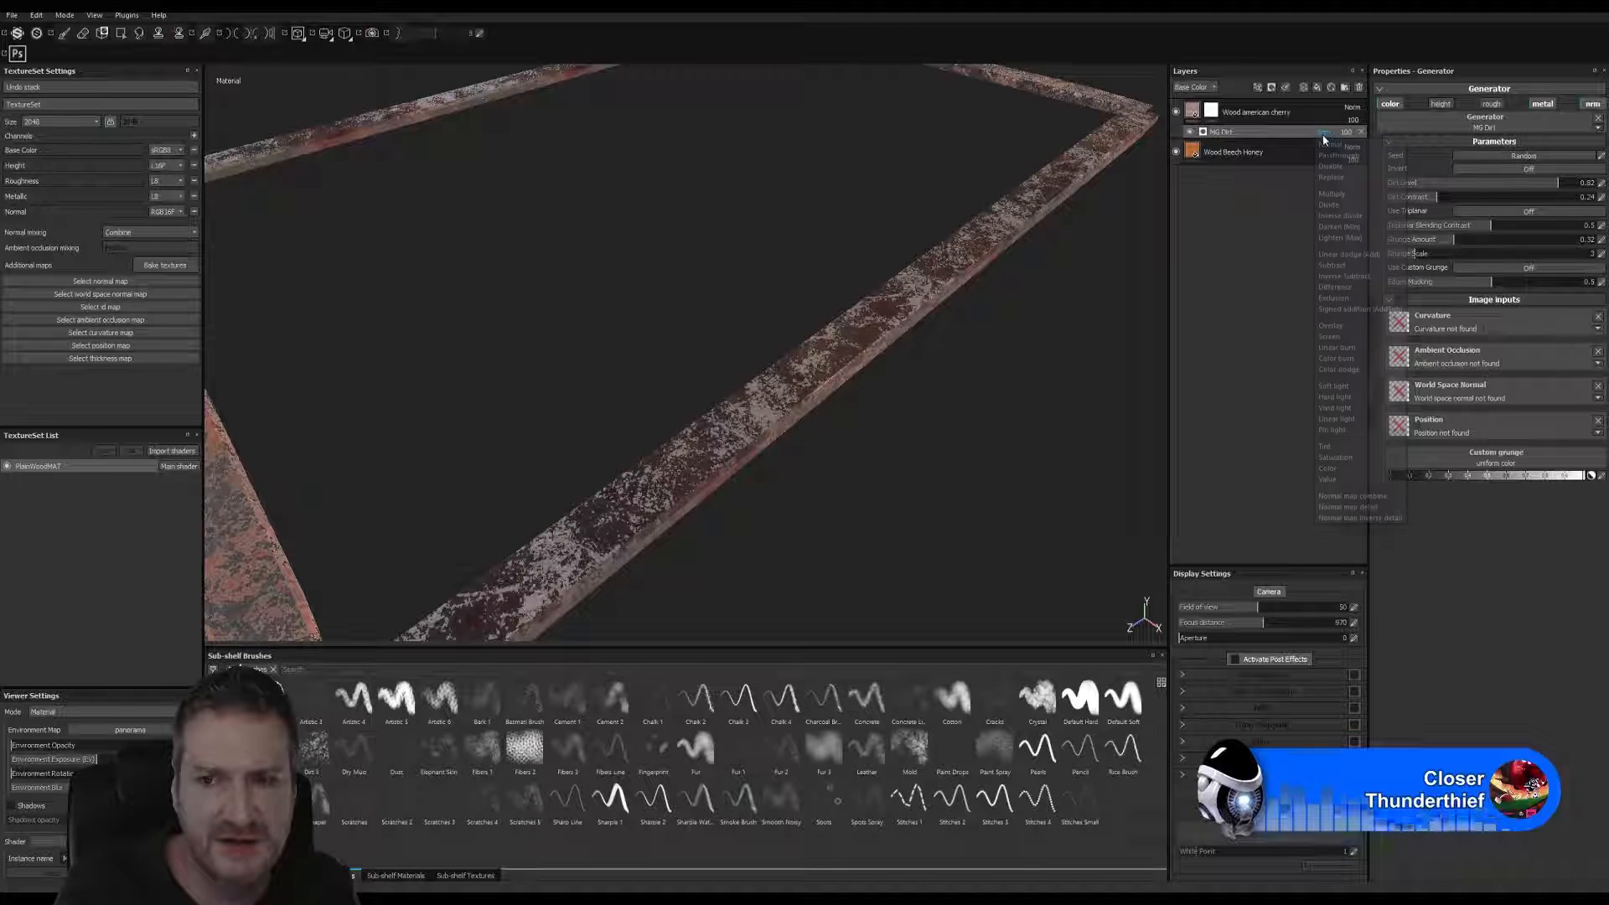
{"action": "left_click", "coordinate": [1336, 347]}
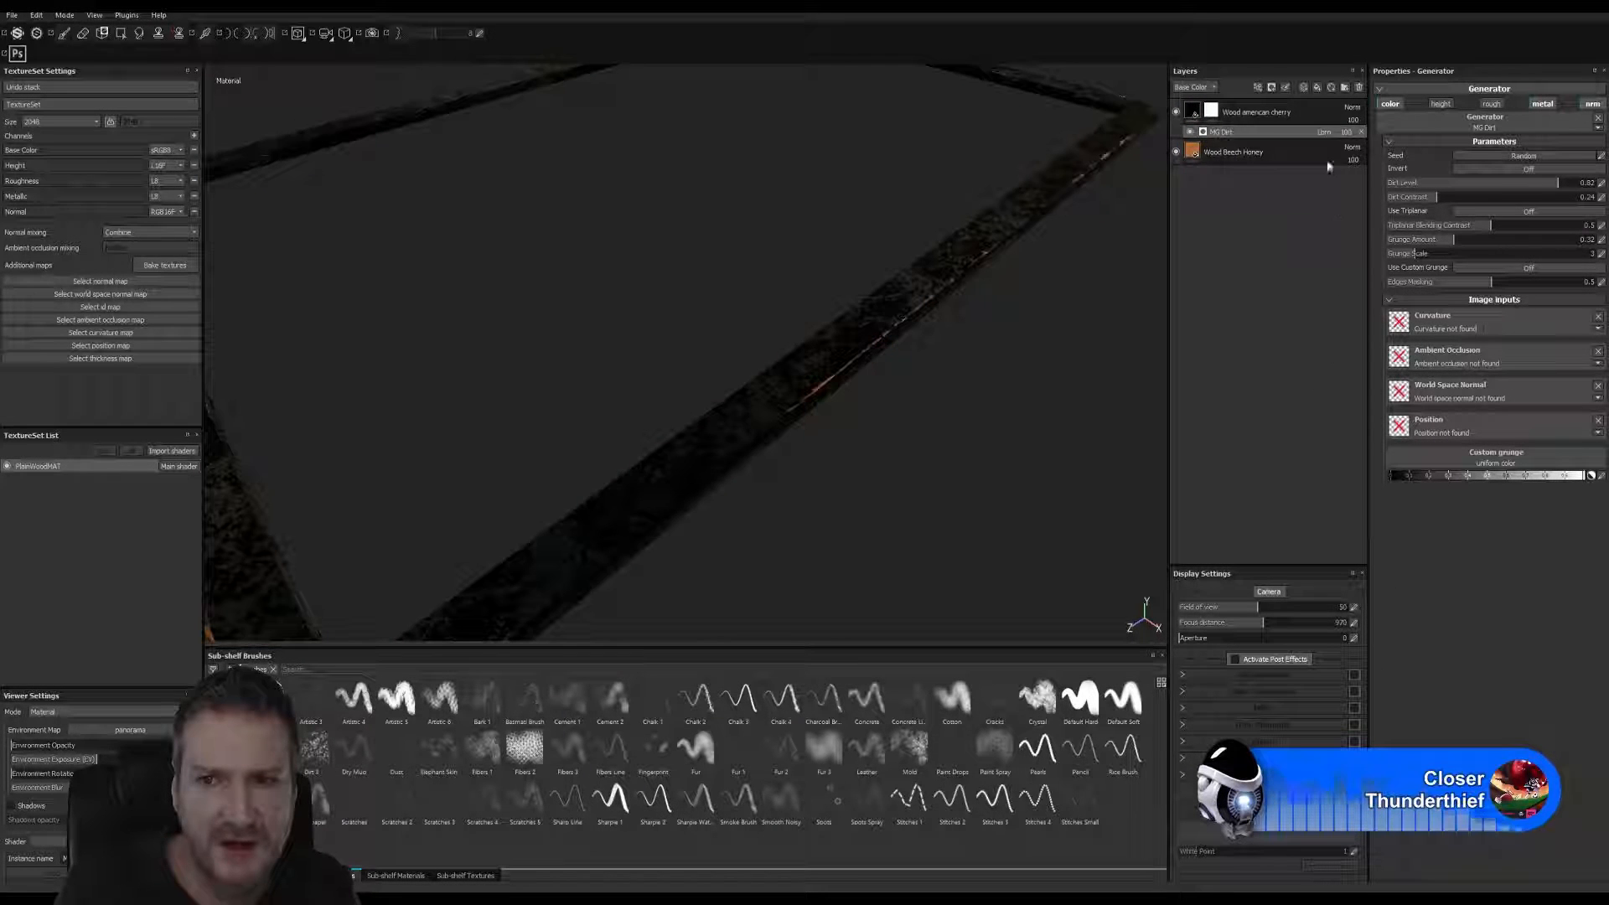
- Compare the Overlay and Multiply blend modes on the MG Dirt effect
{"action": "left_click", "coordinate": [1325, 133]}
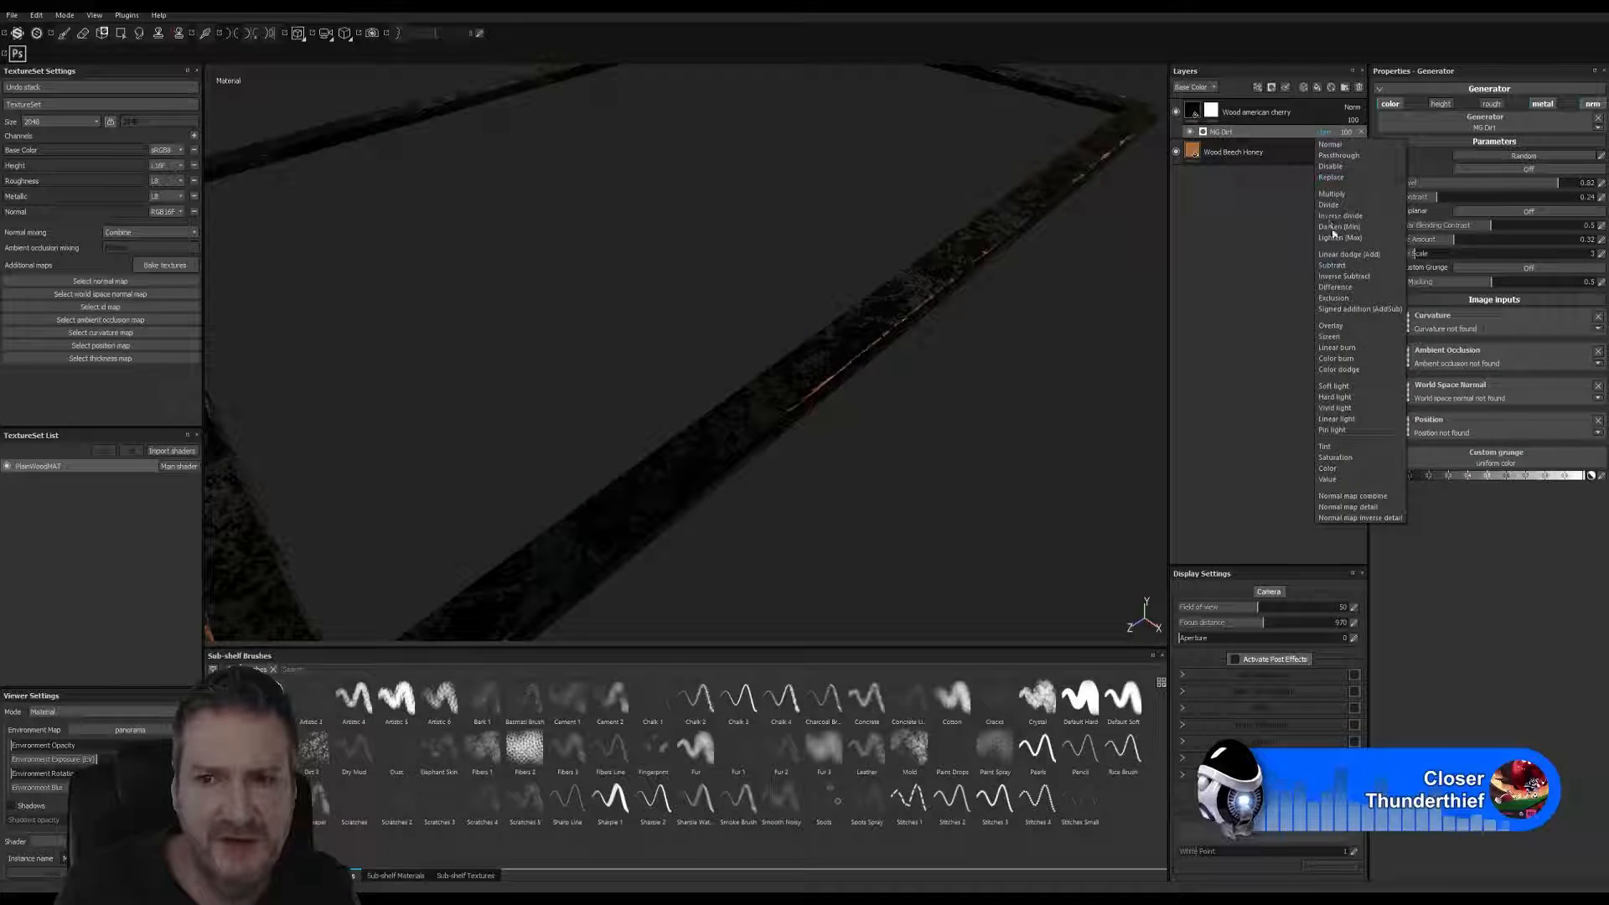
{"action": "left_click", "coordinate": [1331, 326]}
{"action": "left_click", "coordinate": [1324, 135]}
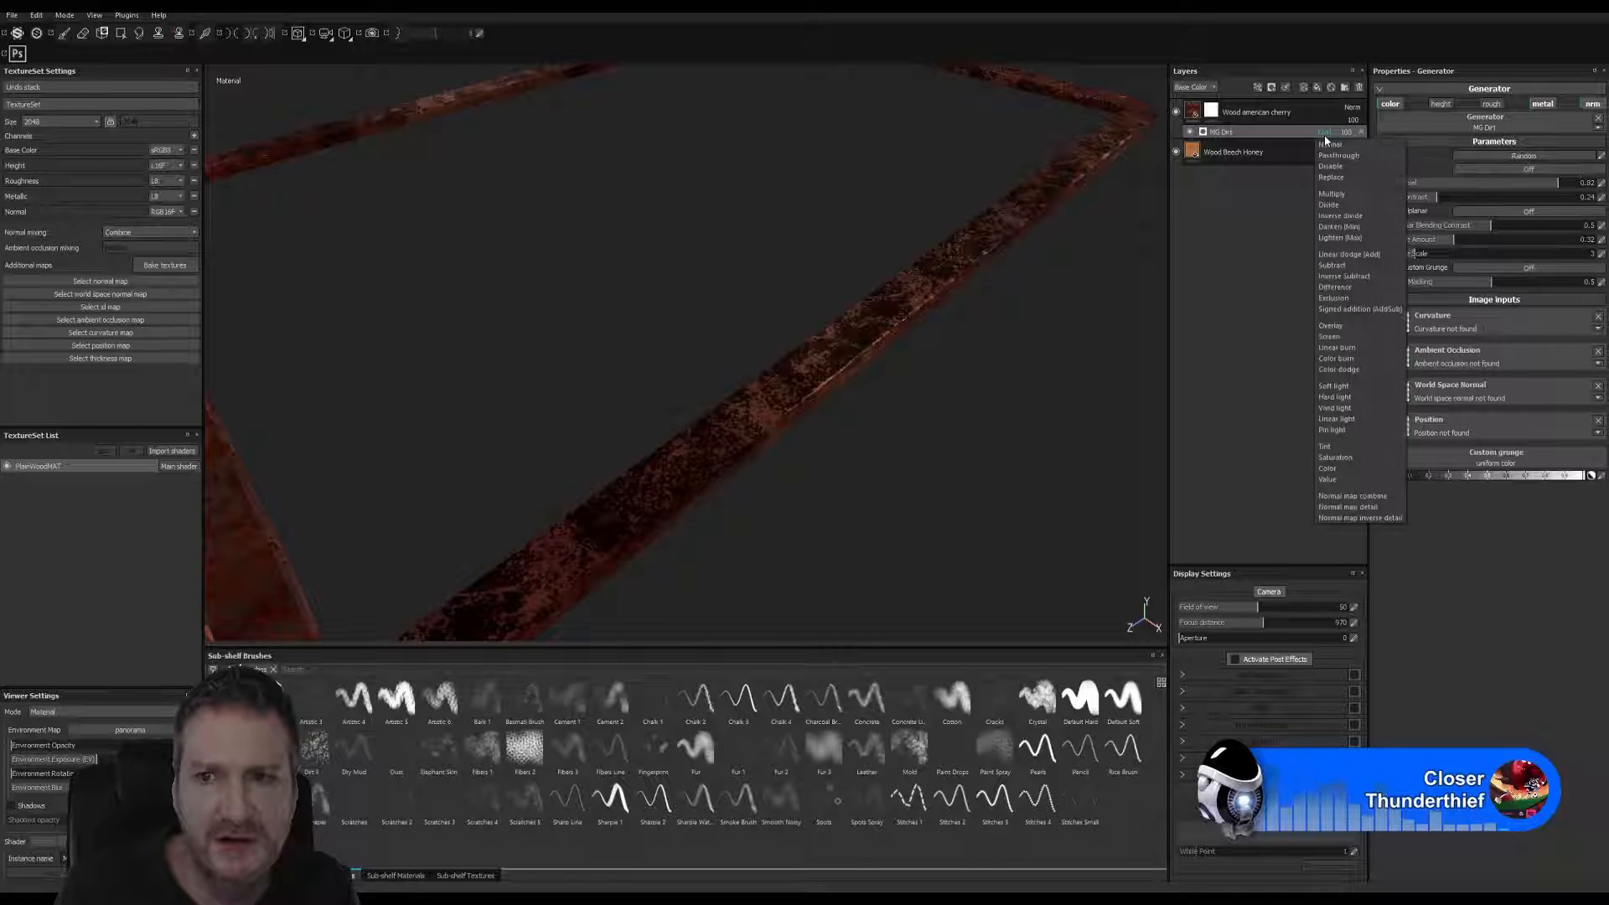
{"action": "left_click", "coordinate": [1341, 193]}
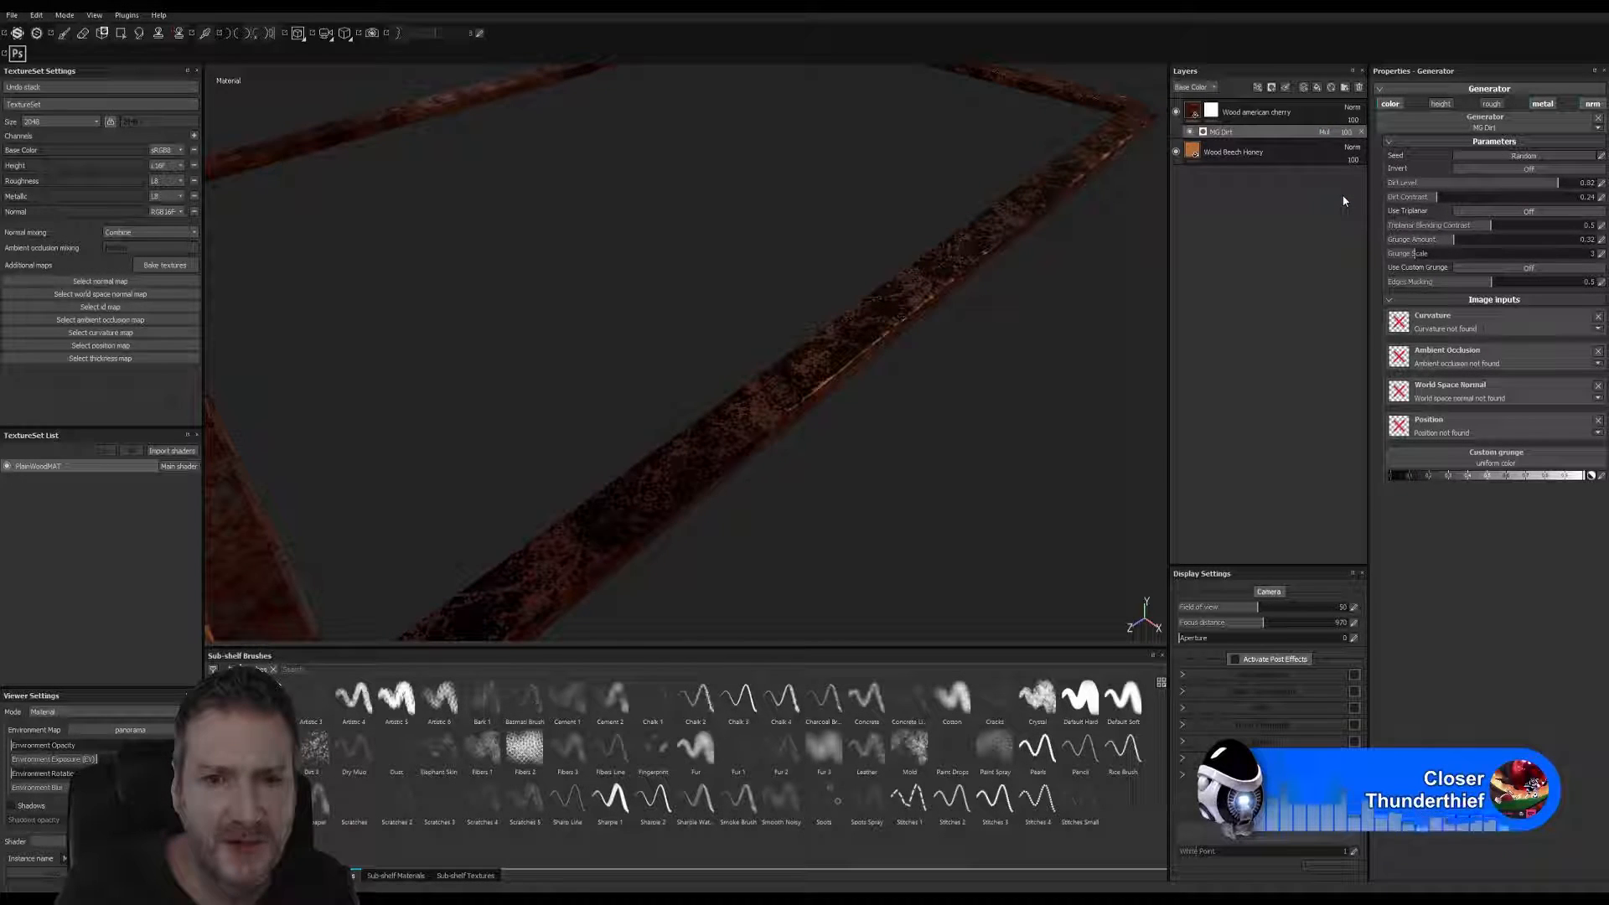
- Set the MG Dirt effect's base color blend mode to Darken (Min) and inspect the frame
{"action": "left_click", "coordinate": [1322, 133]}
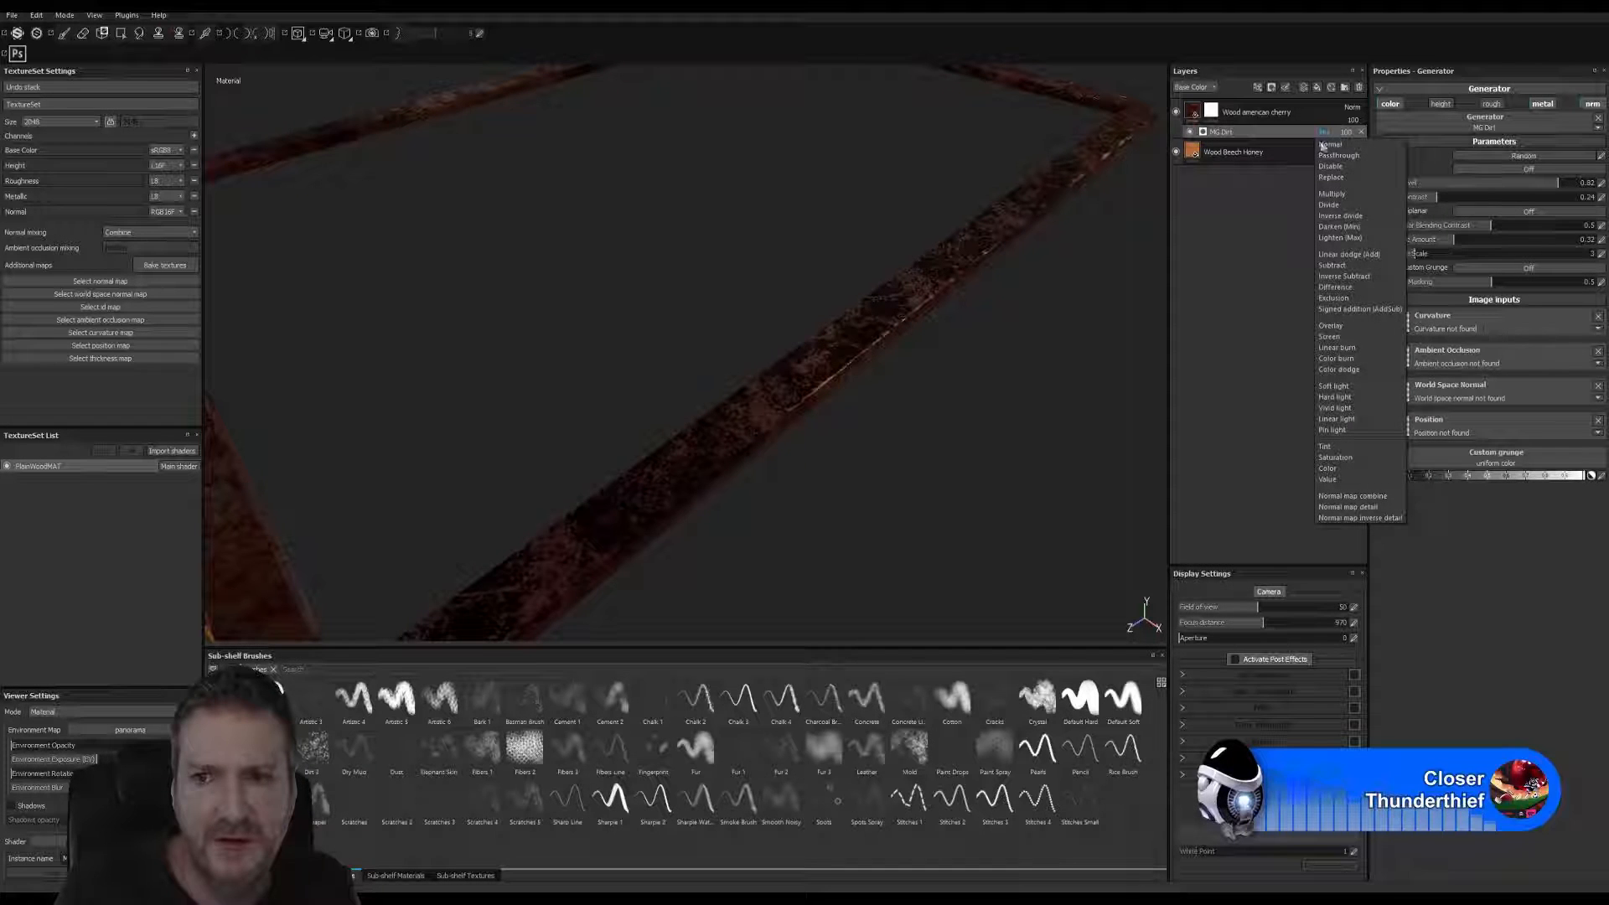
{"action": "left_click", "coordinate": [1340, 227]}
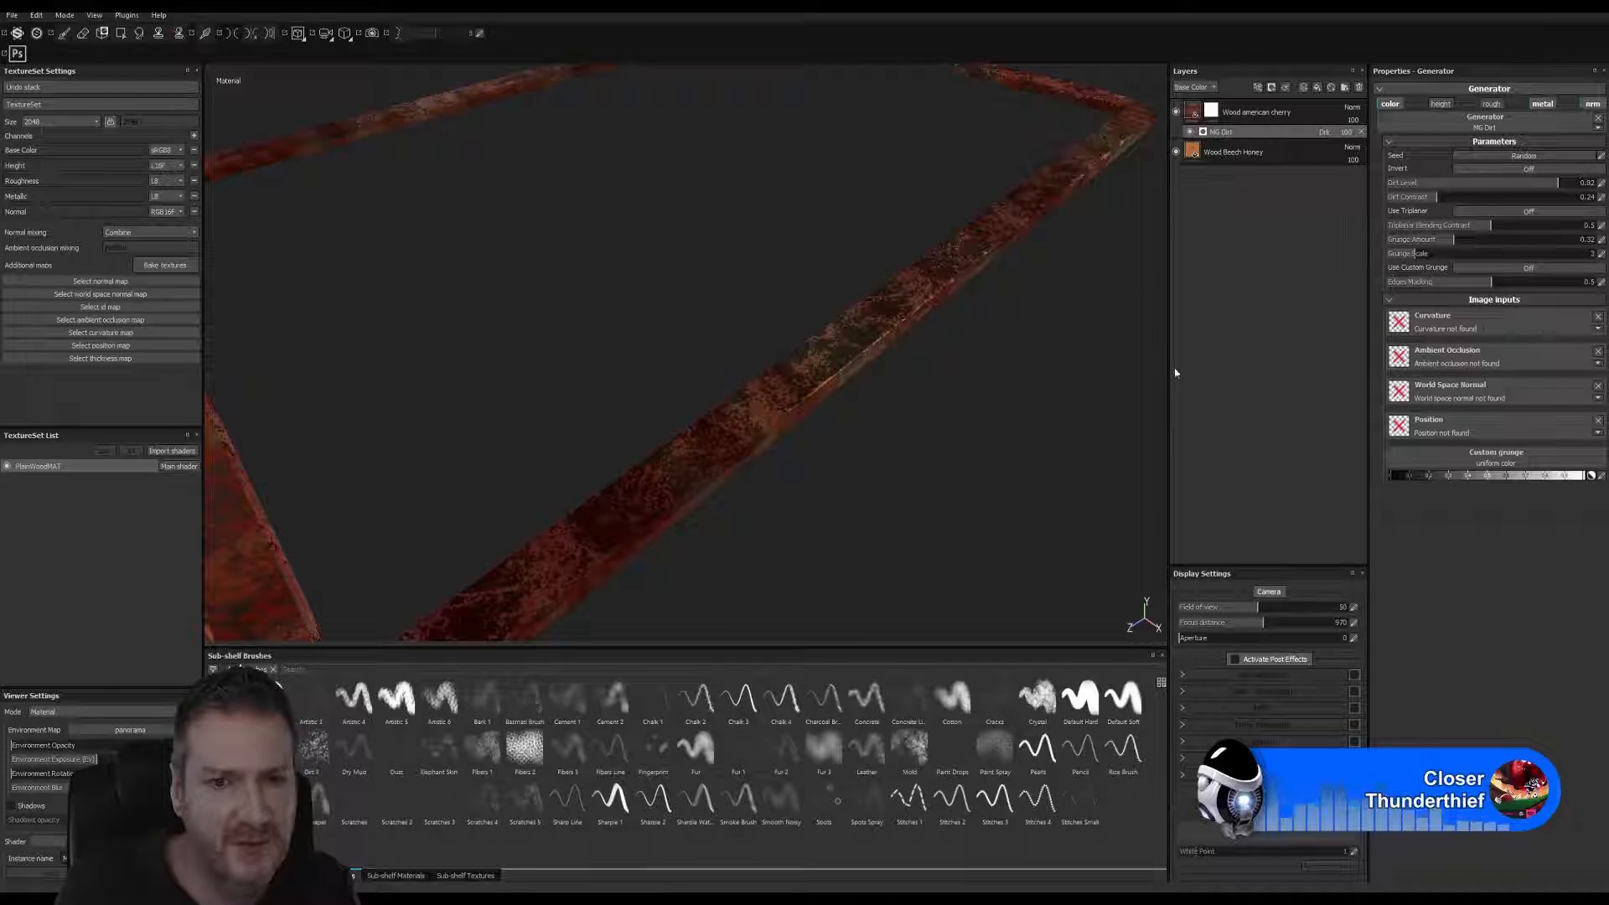
{"action": "left_click_drag", "start_coordinate": [1161, 379], "coordinate": [868, 405], "text": "alt"}
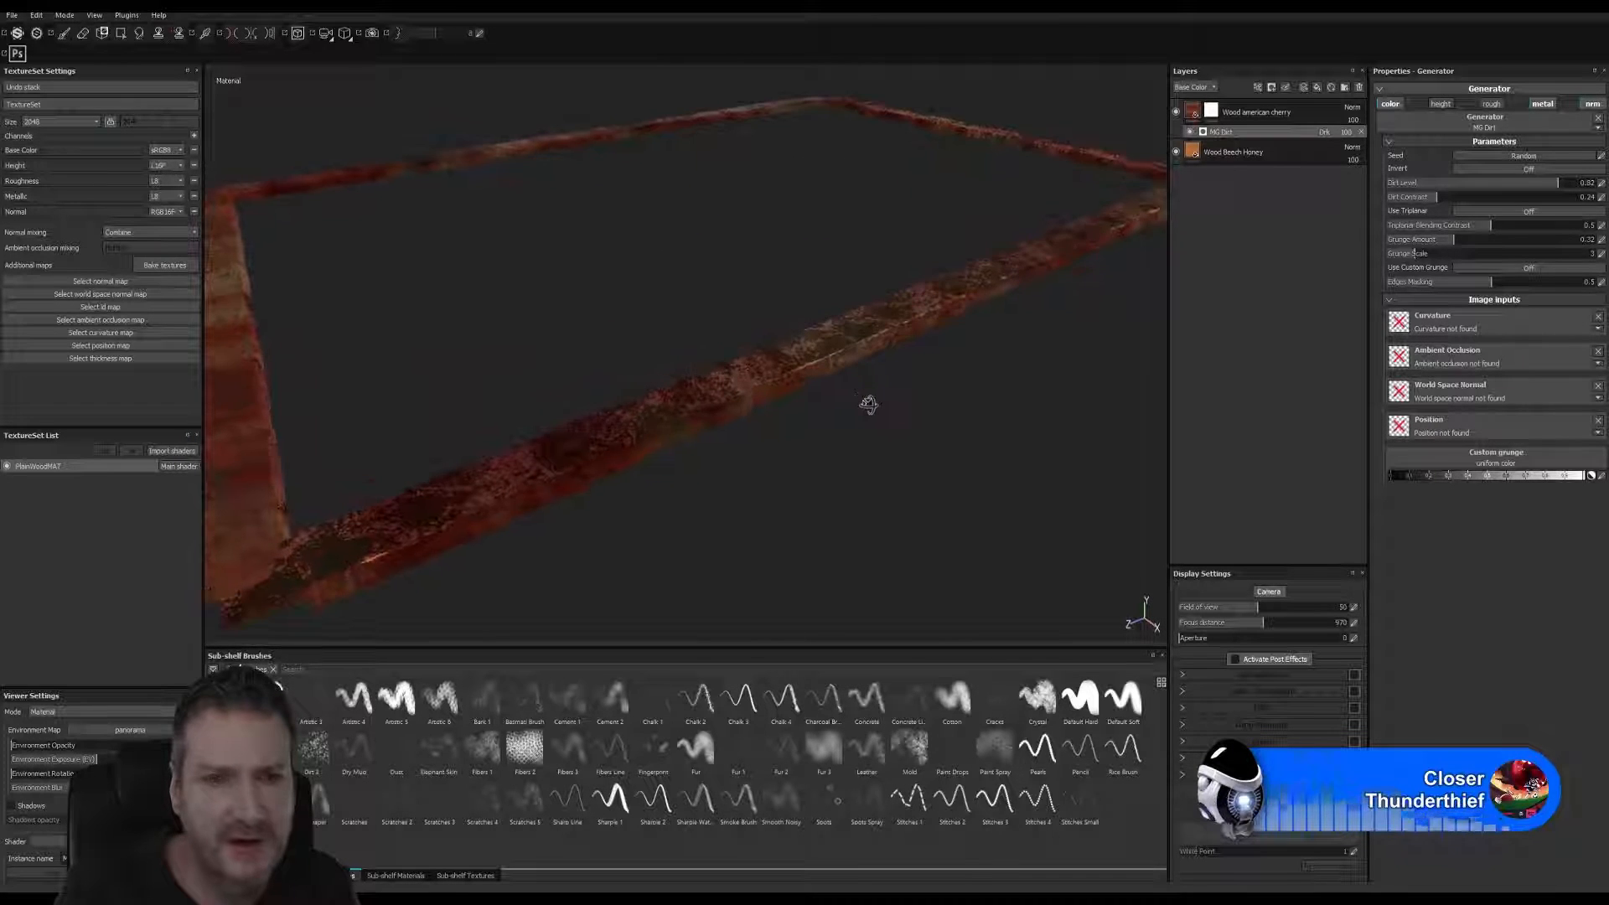
- Try the Overlay blend mode on the MG Dirt effect, return it to Darken (Min), and inspect the frame corner
{"action": "left_click", "coordinate": [1322, 132]}
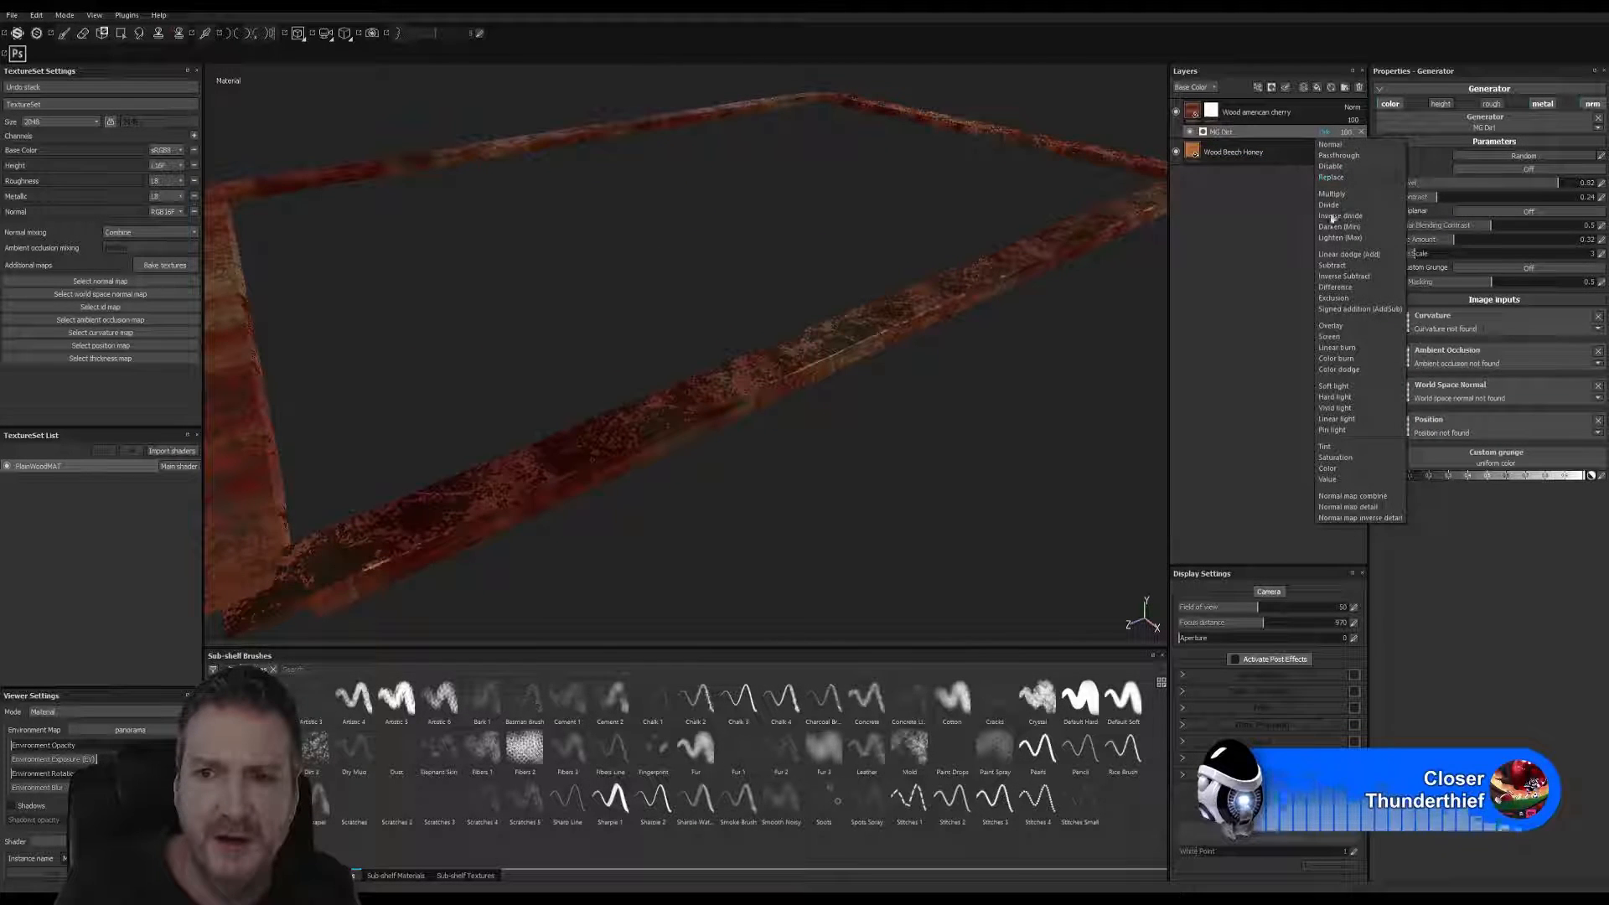
{"action": "left_click", "coordinate": [1334, 327]}
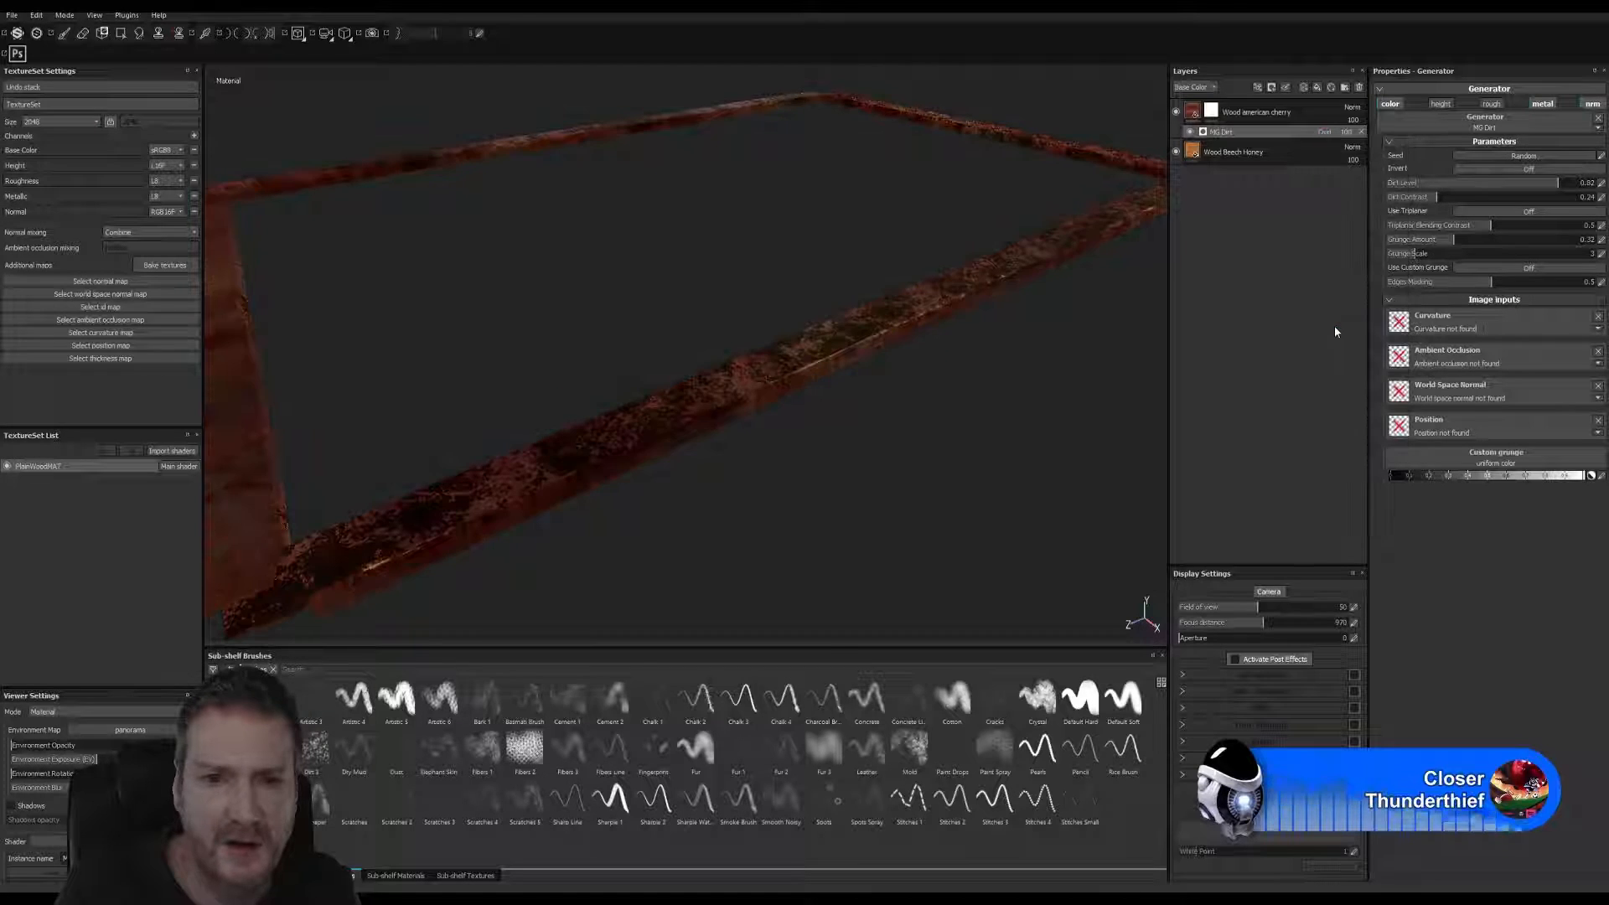
{"action": "left_click", "coordinate": [1324, 131]}
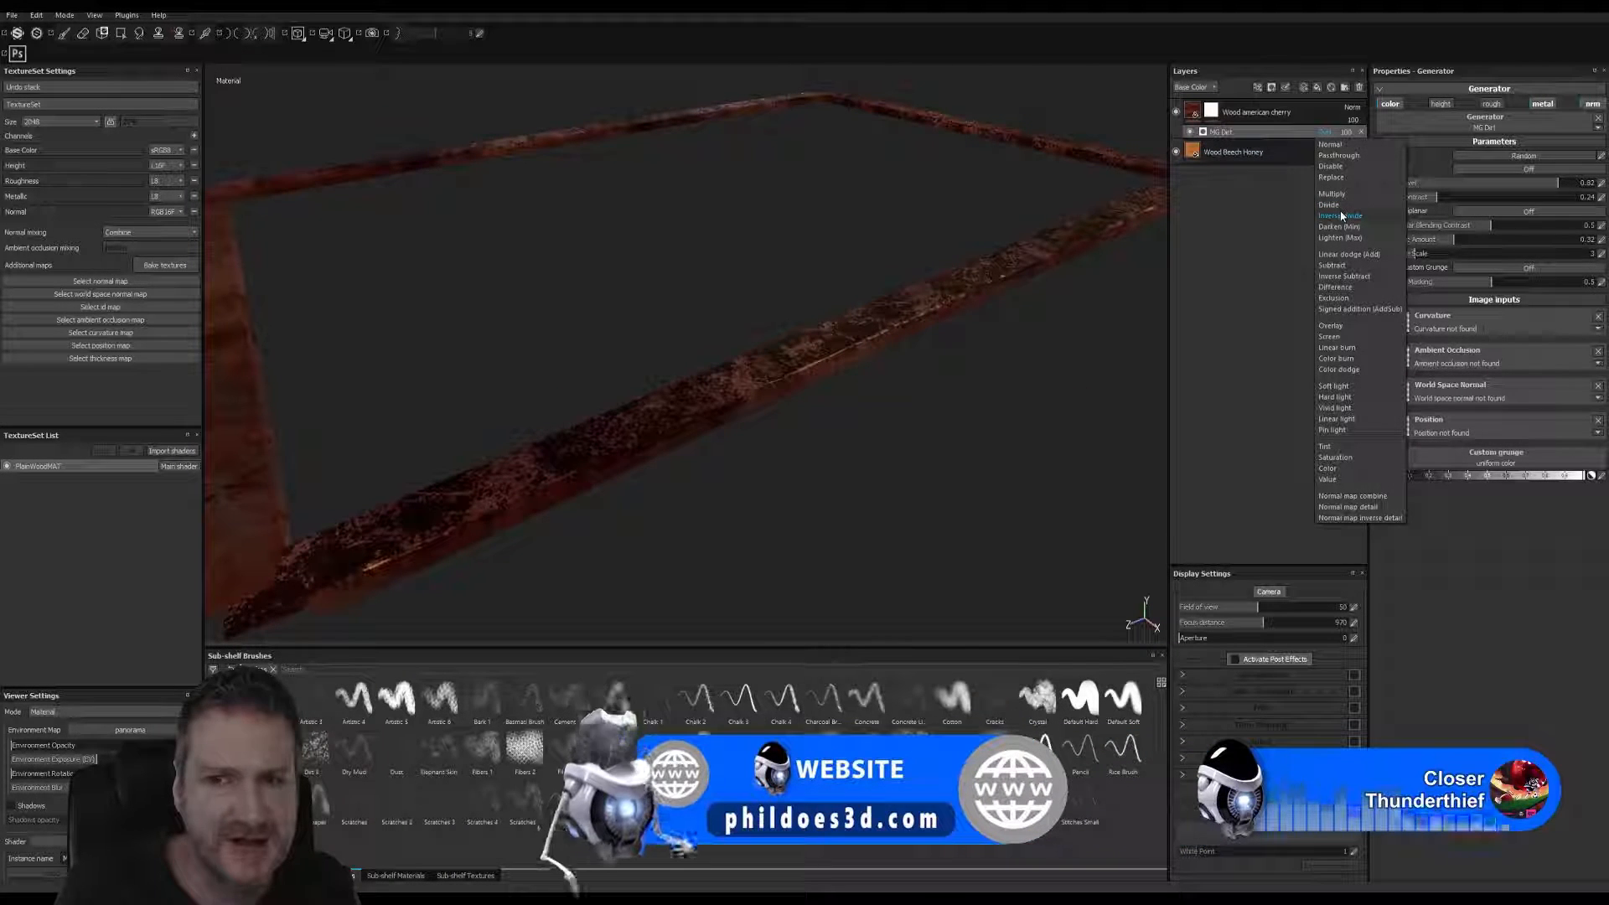
{"action": "left_click", "coordinate": [1359, 232]}
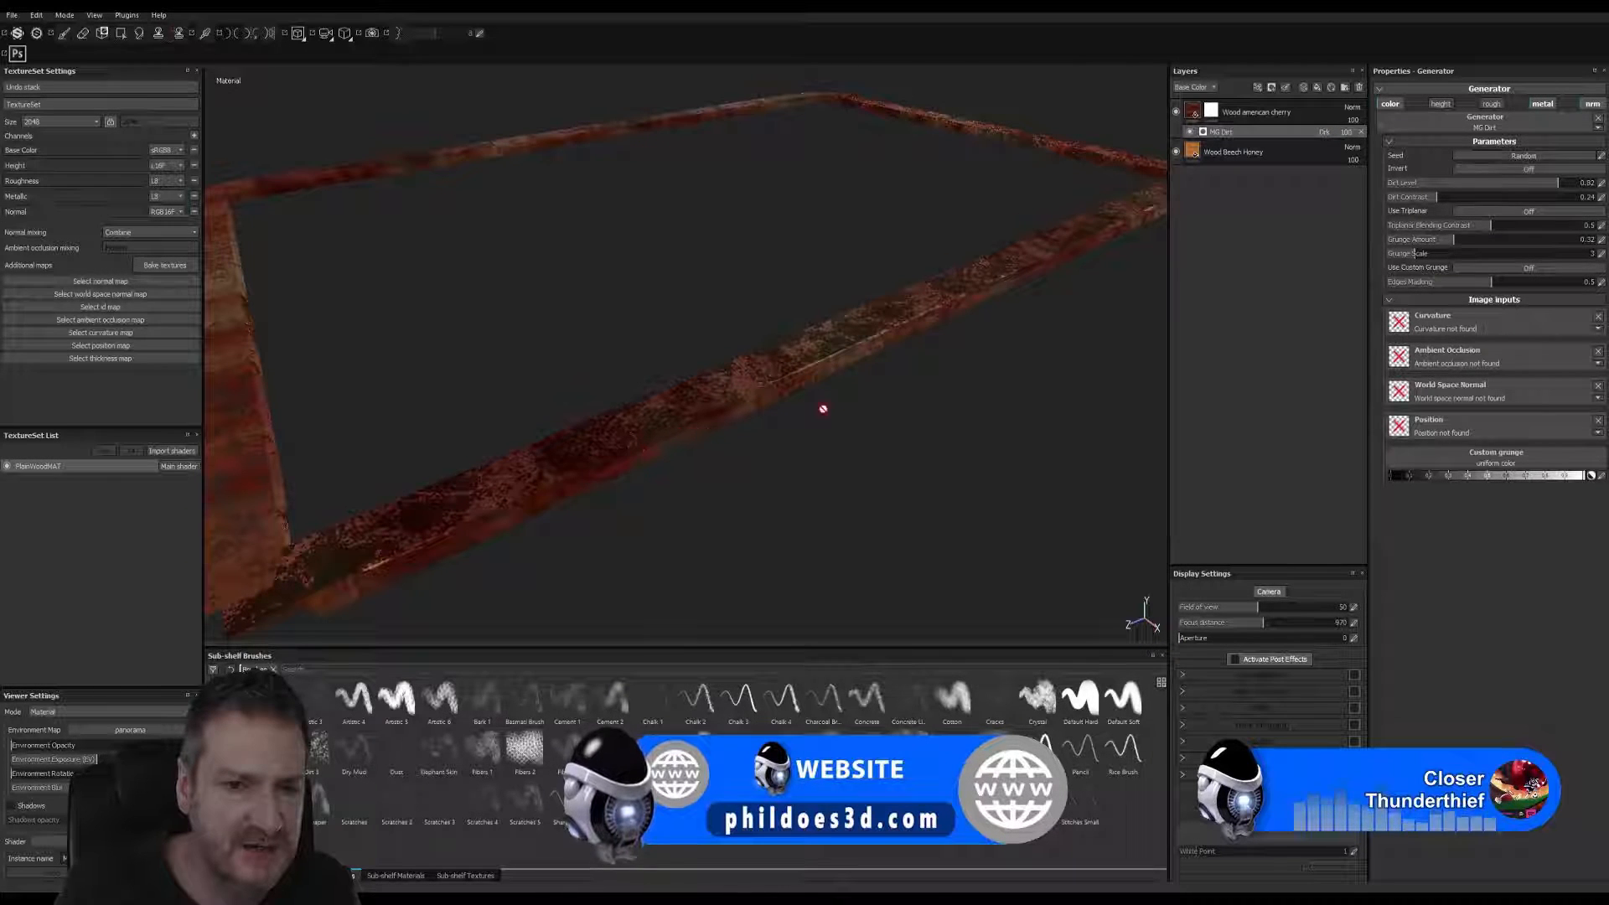
{"action": "left_click_drag", "start_coordinate": [837, 374], "coordinate": [824, 508], "text": "alt"}
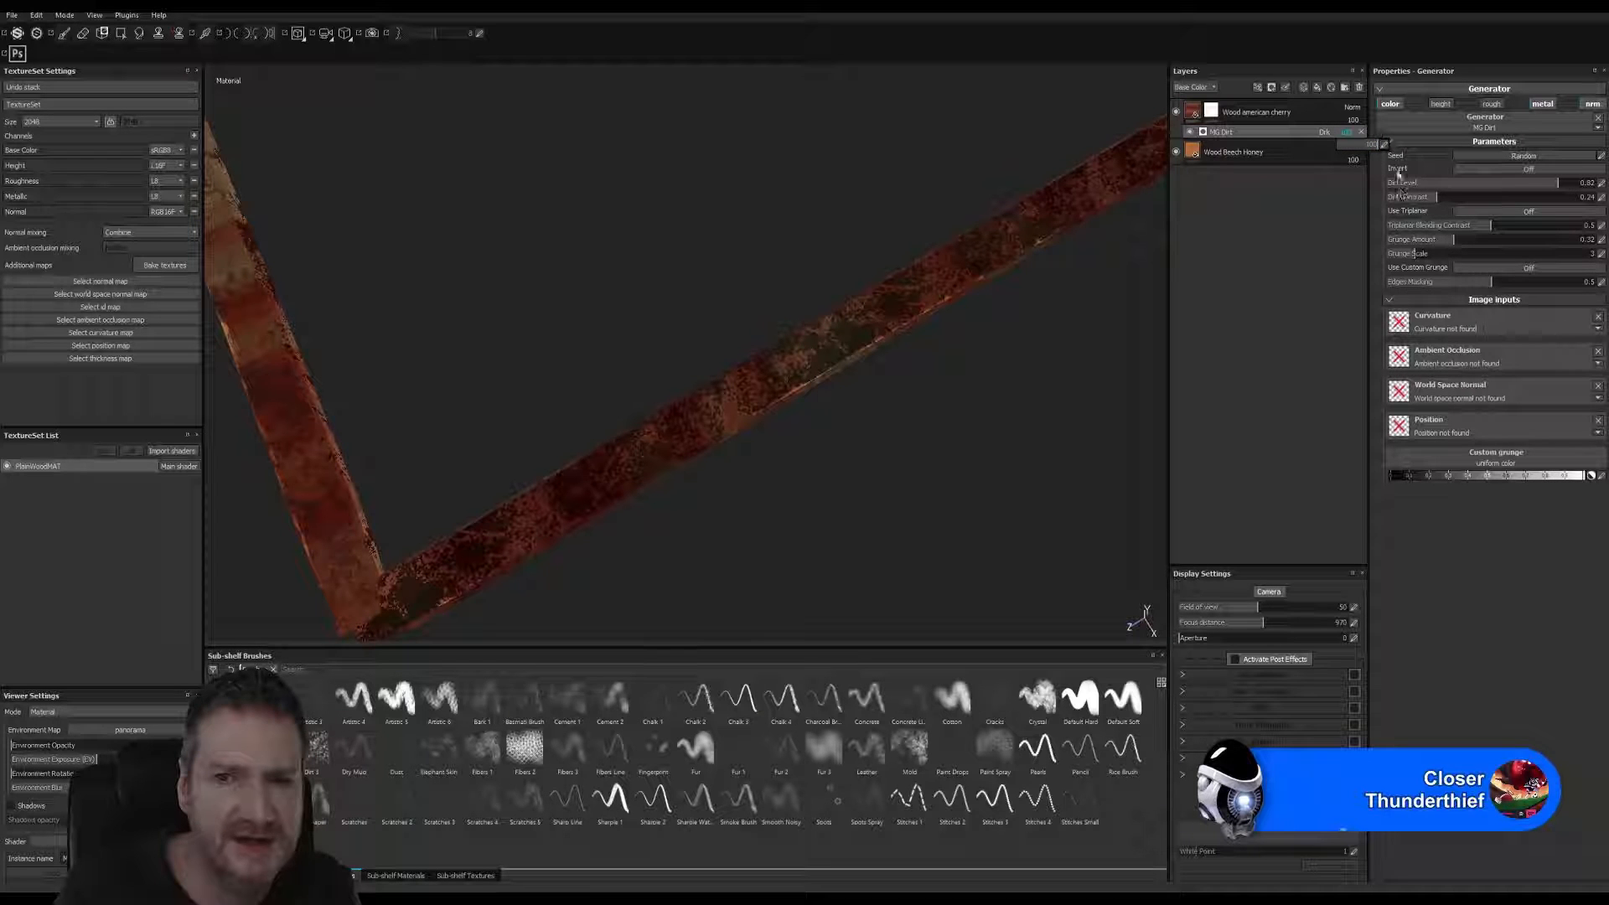
- Lower the MG Dirt effect's opacity to 0 and toggle its visibility to compare the wood
{"action": "left_click", "coordinate": [1349, 138]}
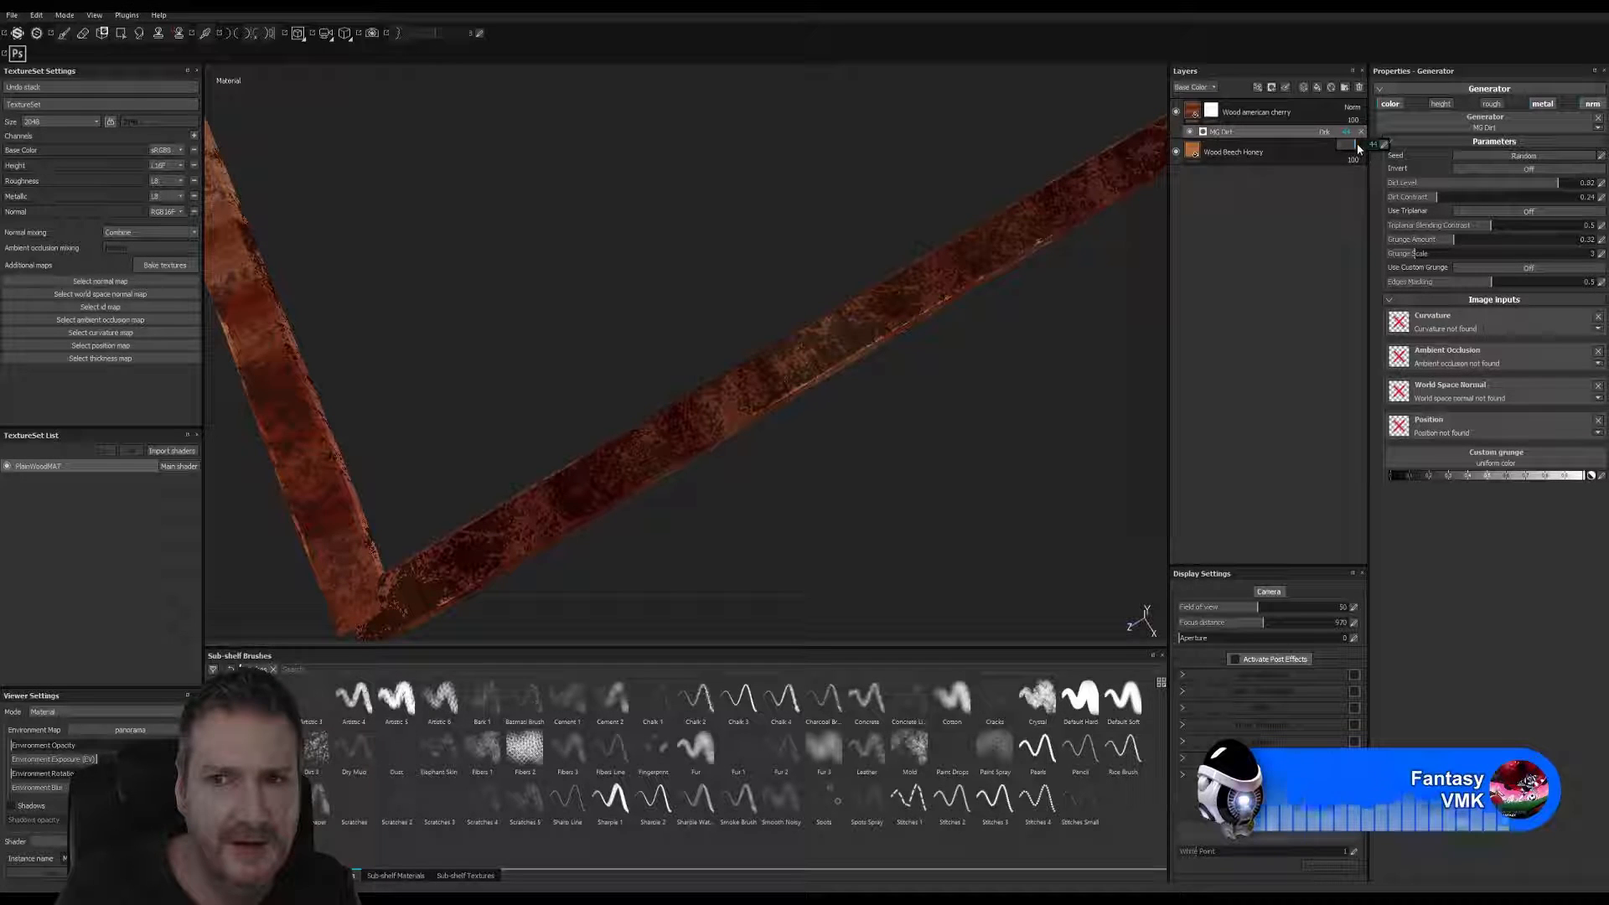
{"action": "mouse_move", "coordinate": [1355, 142]}
{"action": "left_mouse_down"}
{"action": "mouse_move", "coordinate": [1338, 149]}
{"action": "mouse_move", "coordinate": [1362, 152]}
{"action": "left_mouse_up"}
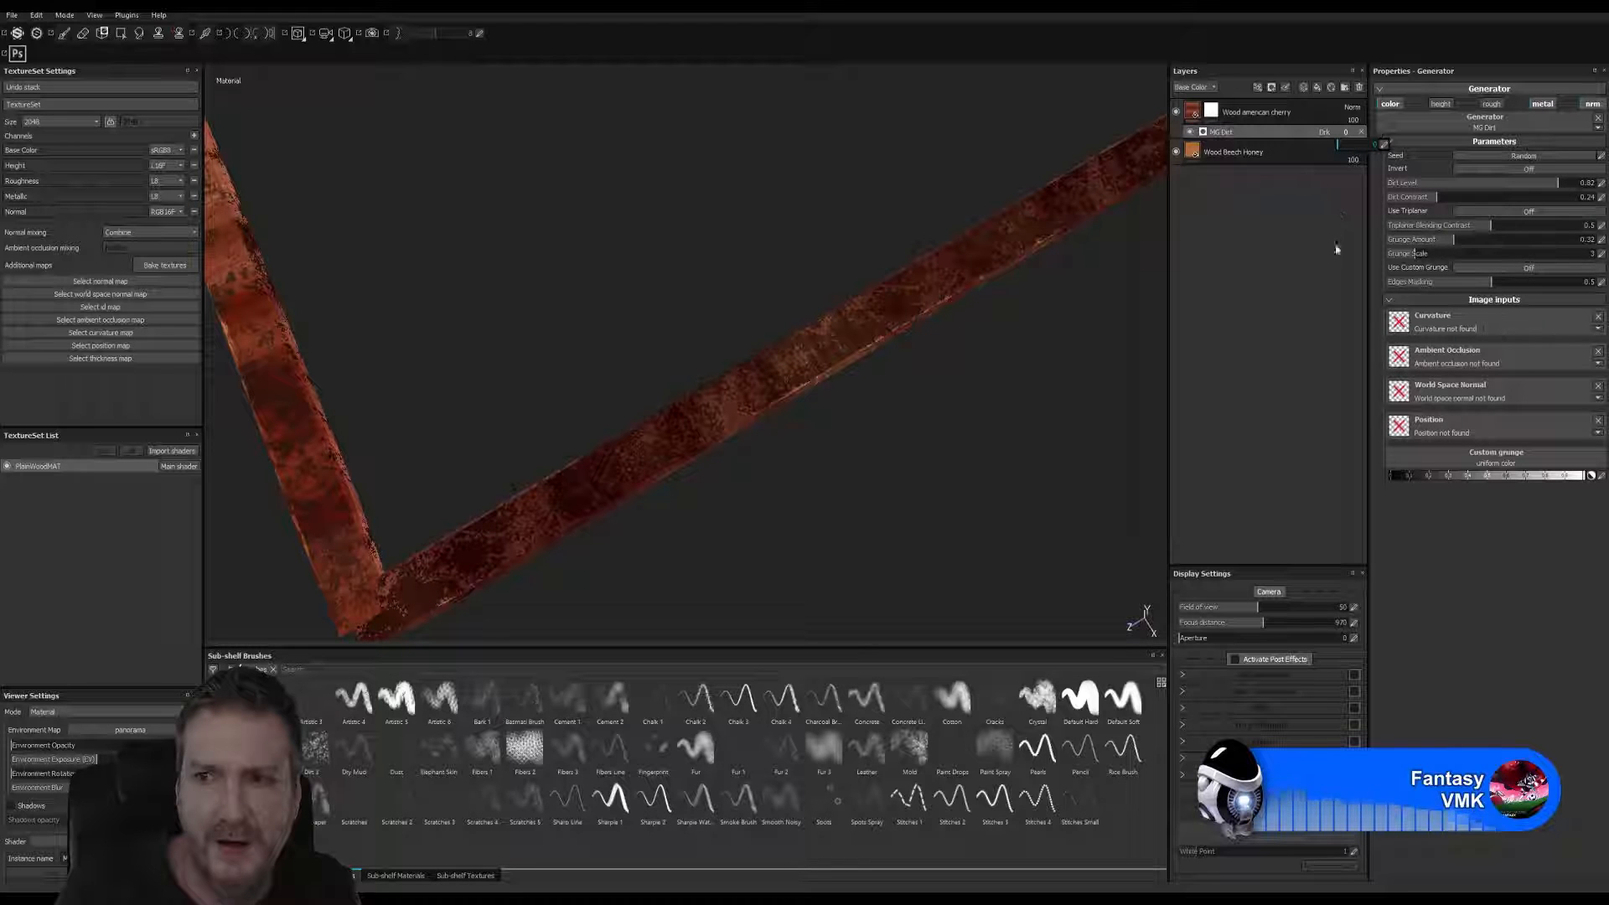
{"action": "left_click", "coordinate": [1190, 131]}
{"action": "left_click", "coordinate": [1190, 131]}
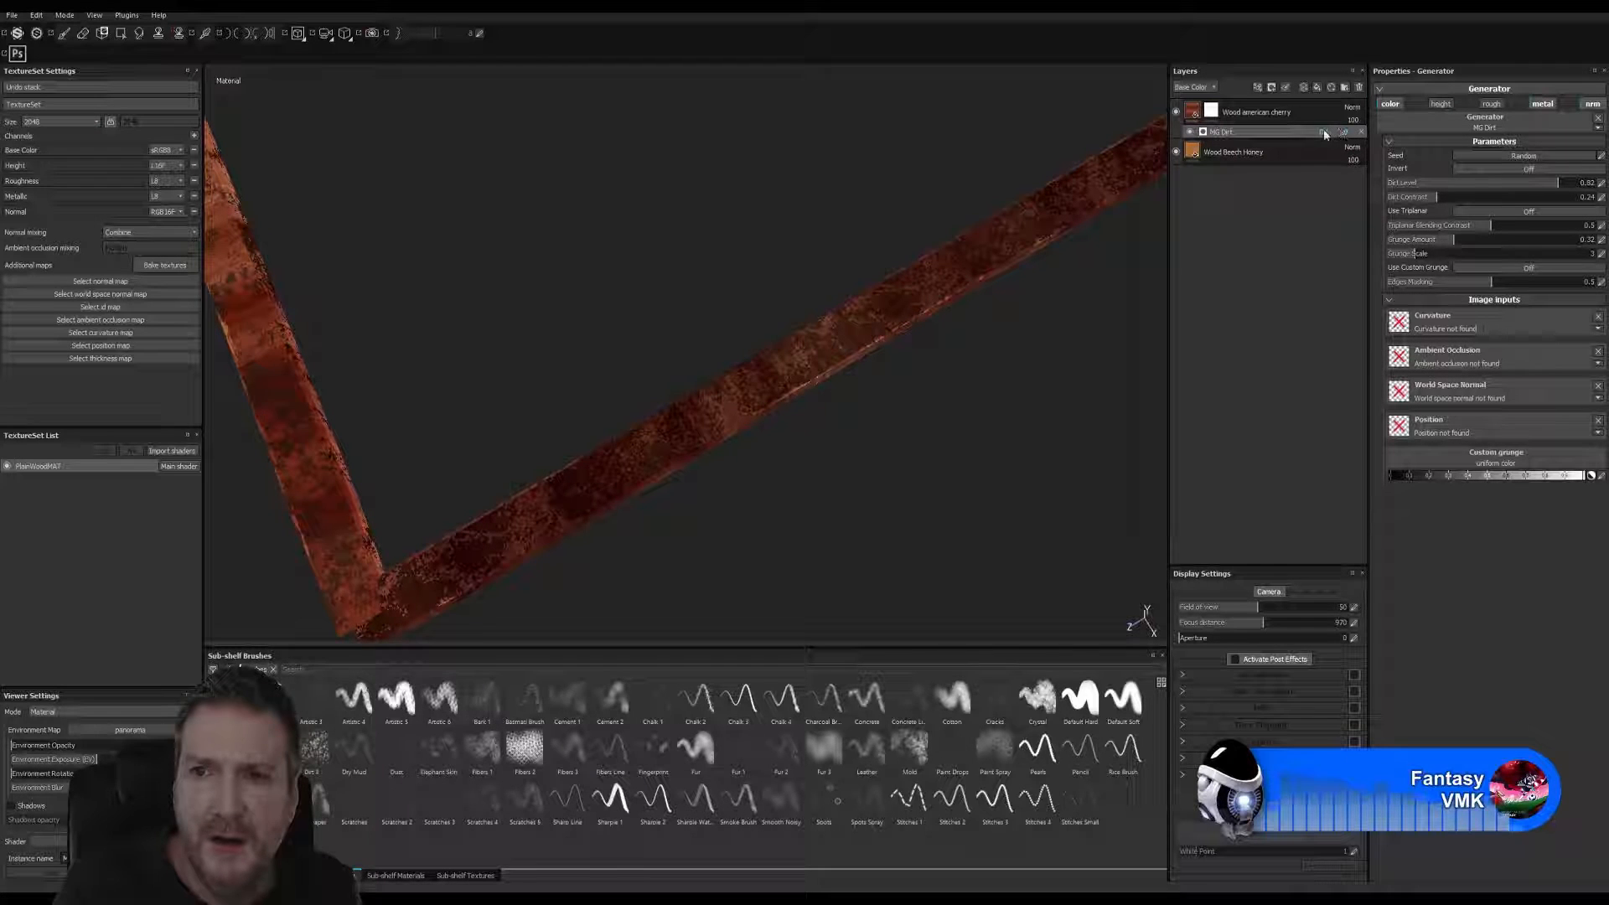
- Try the Overlay and Lighten (Max) blend modes on the MG Dirt effect, raising its opacity to about half
{"action": "left_click", "coordinate": [1325, 132]}
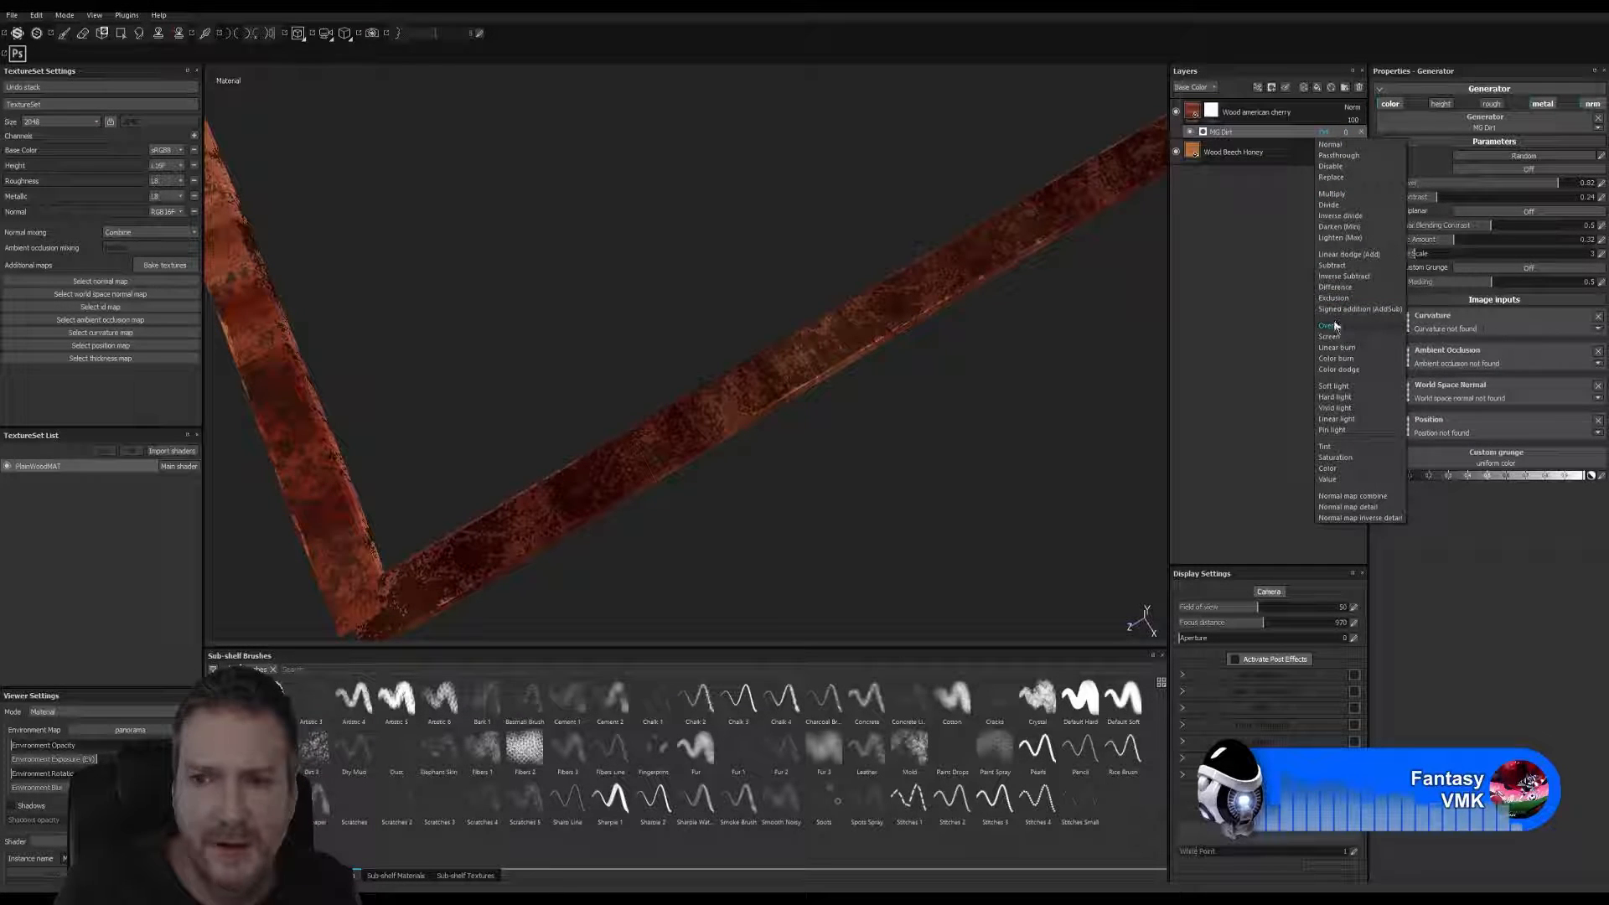
{"action": "left_click", "coordinate": [1332, 325]}
{"action": "left_click", "coordinate": [1338, 134]}
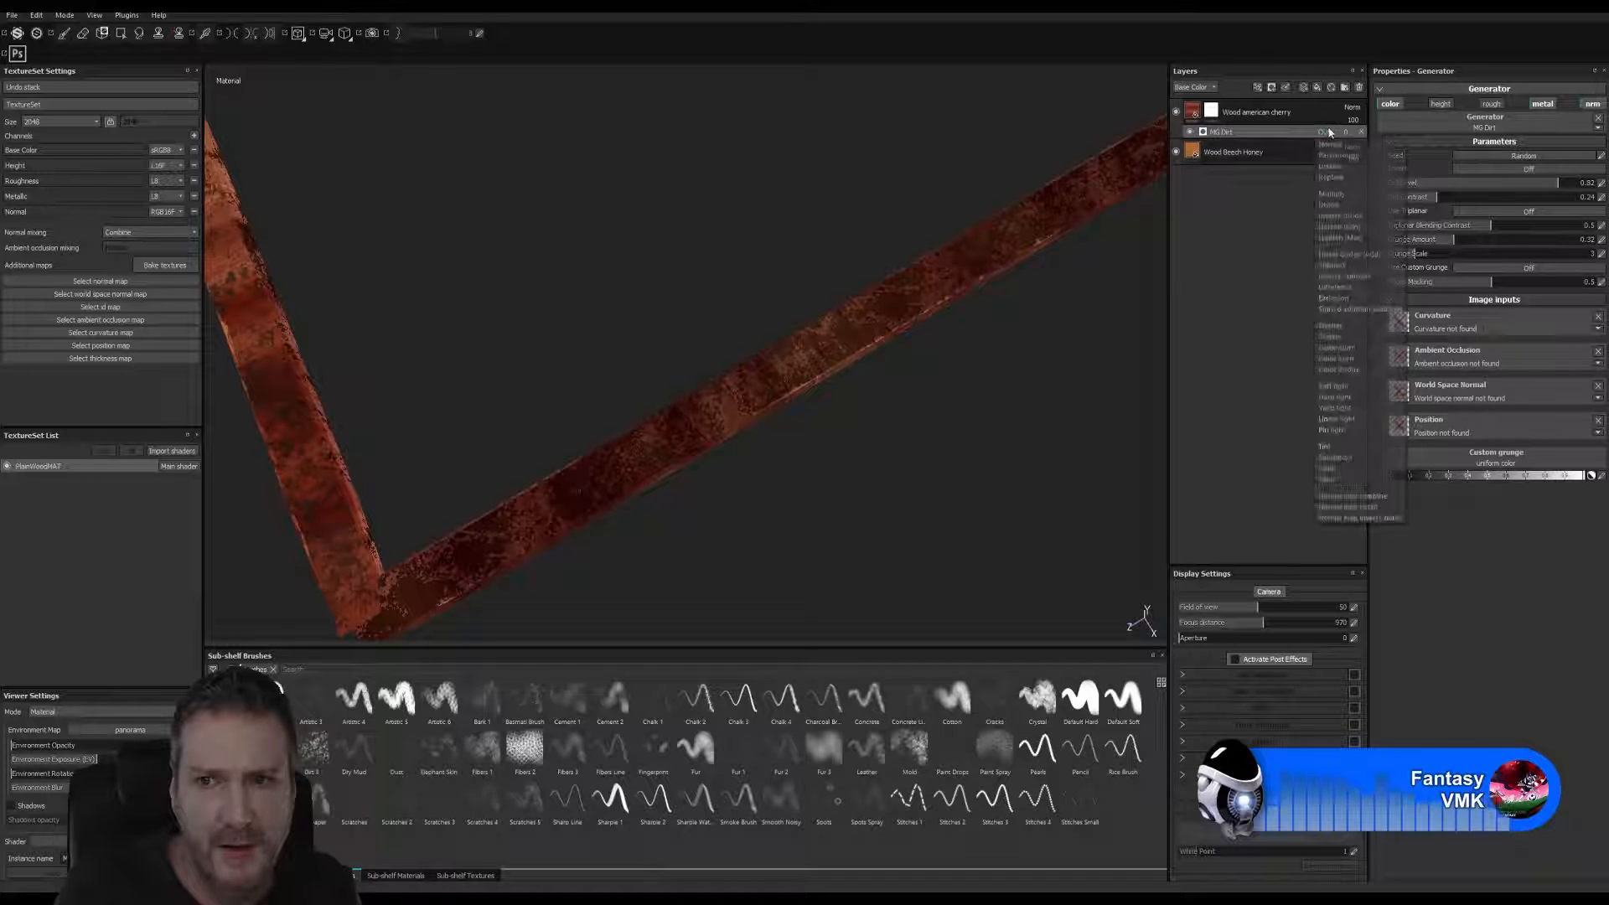
{"action": "left_click", "coordinate": [1354, 238]}
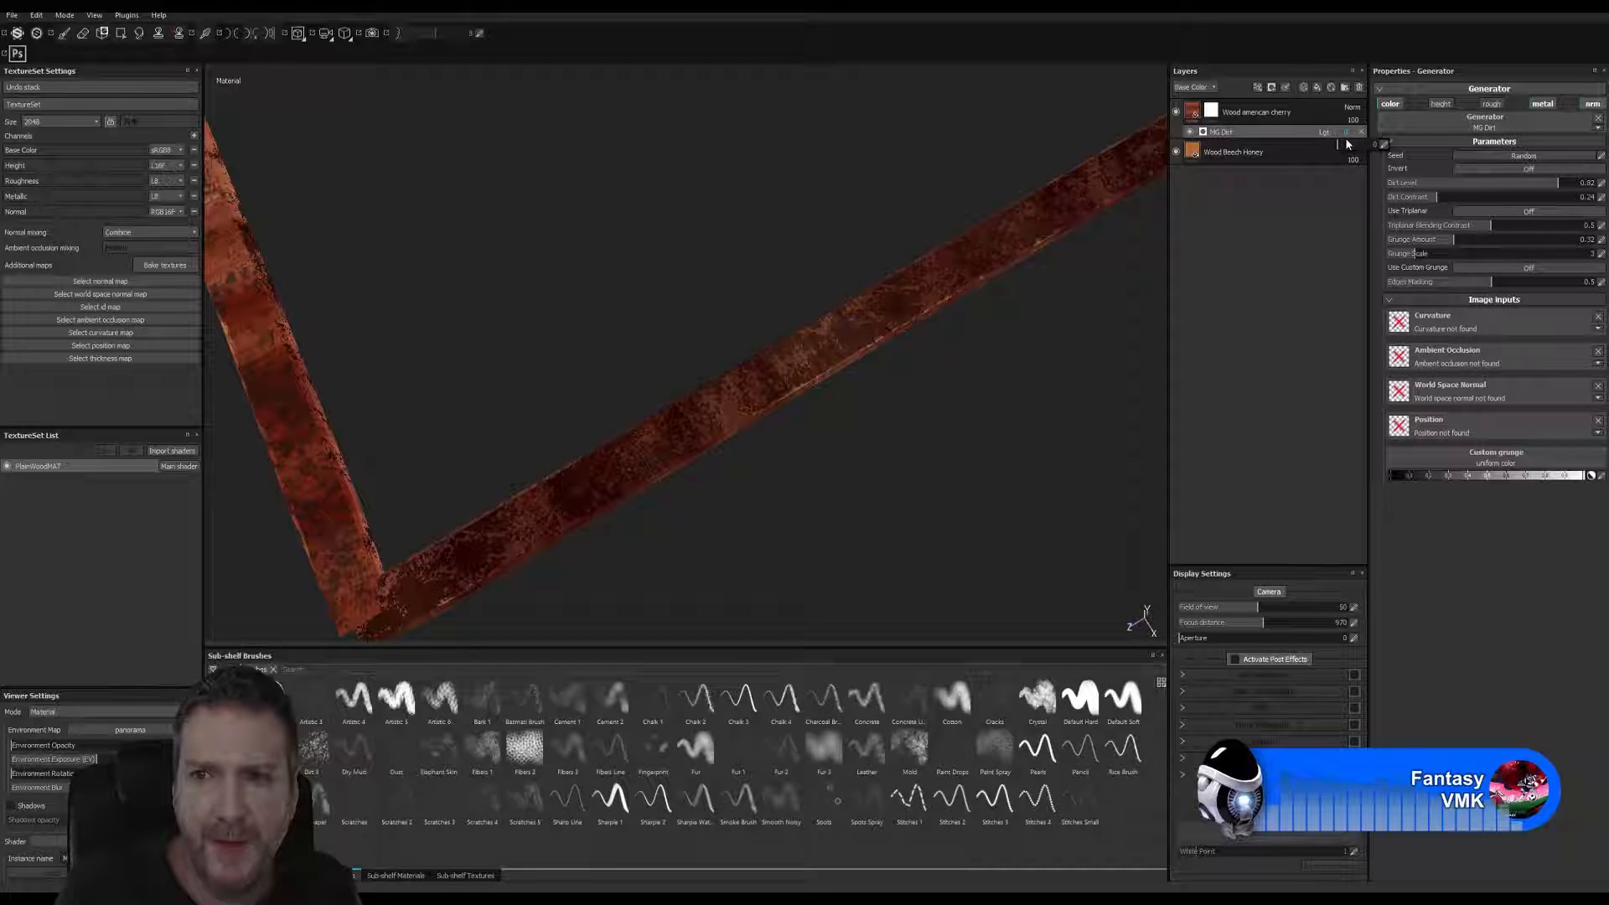
{"action": "left_click_drag", "start_coordinate": [1342, 145], "coordinate": [1366, 147]}
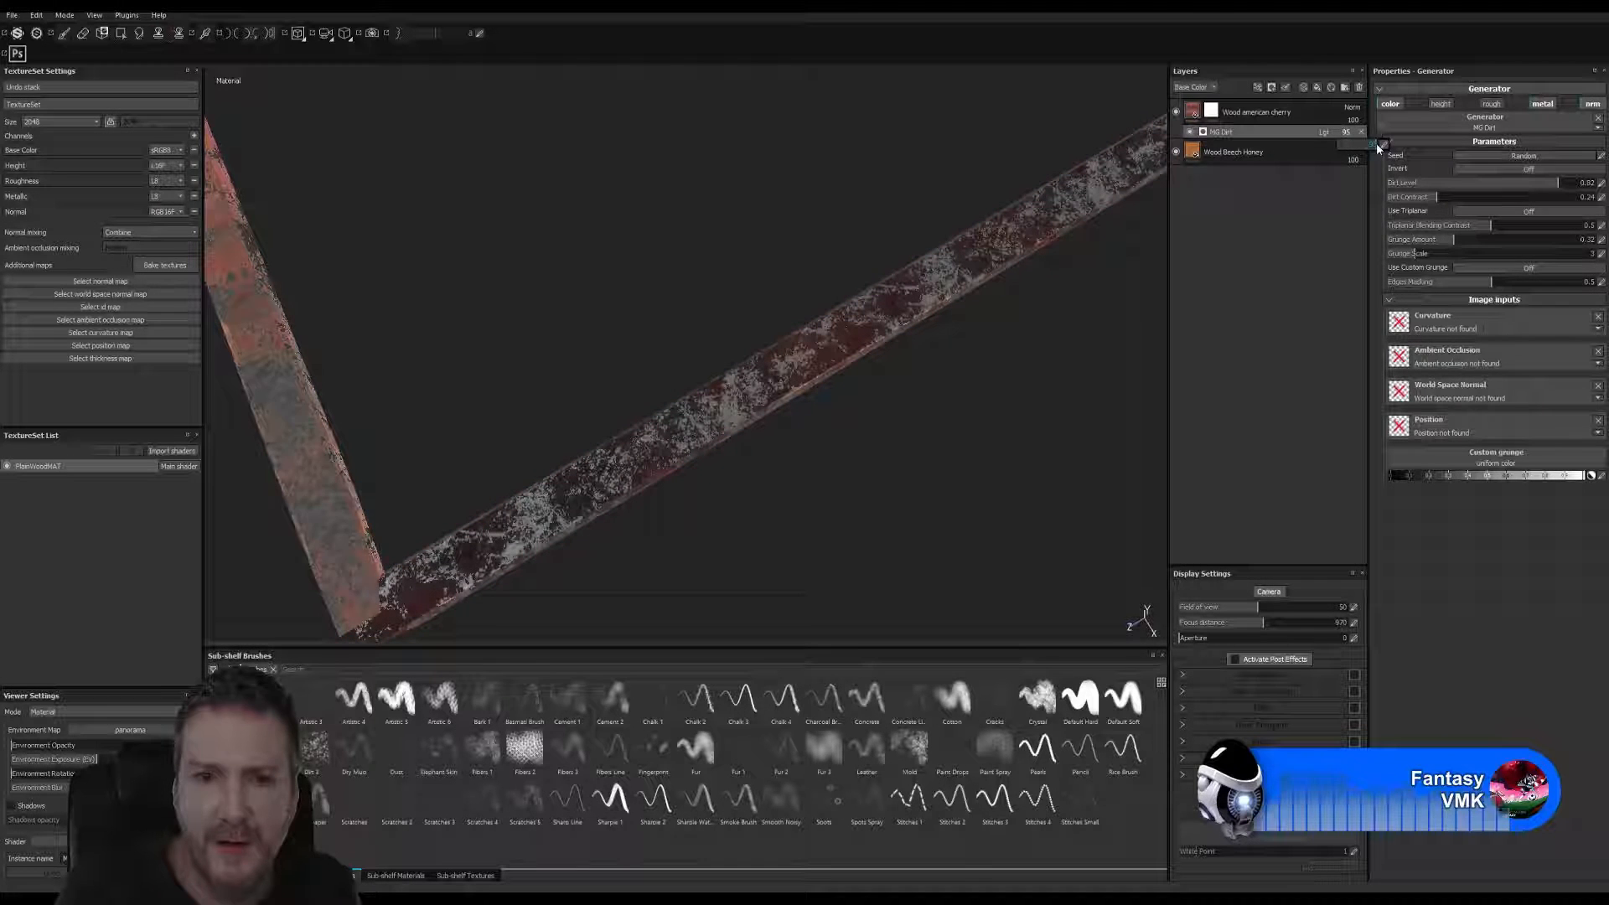
- Set the MG Dirt effect's blend mode to Multiply and its opacity to 0
{"action": "left_click", "coordinate": [1324, 133]}
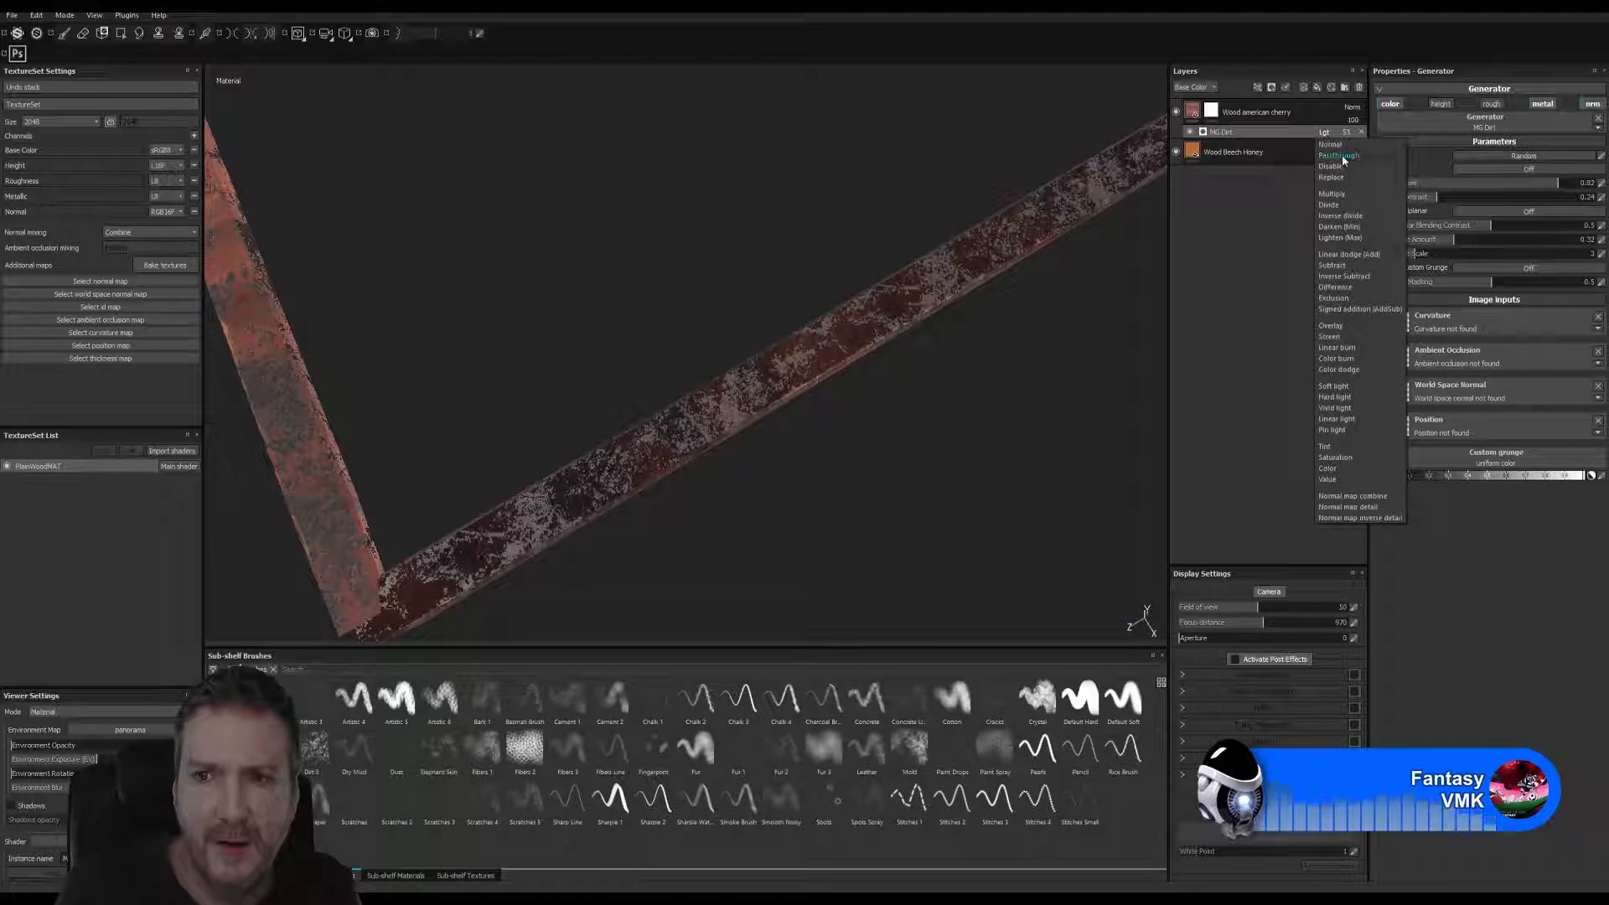
{"action": "left_click", "coordinate": [1341, 194]}
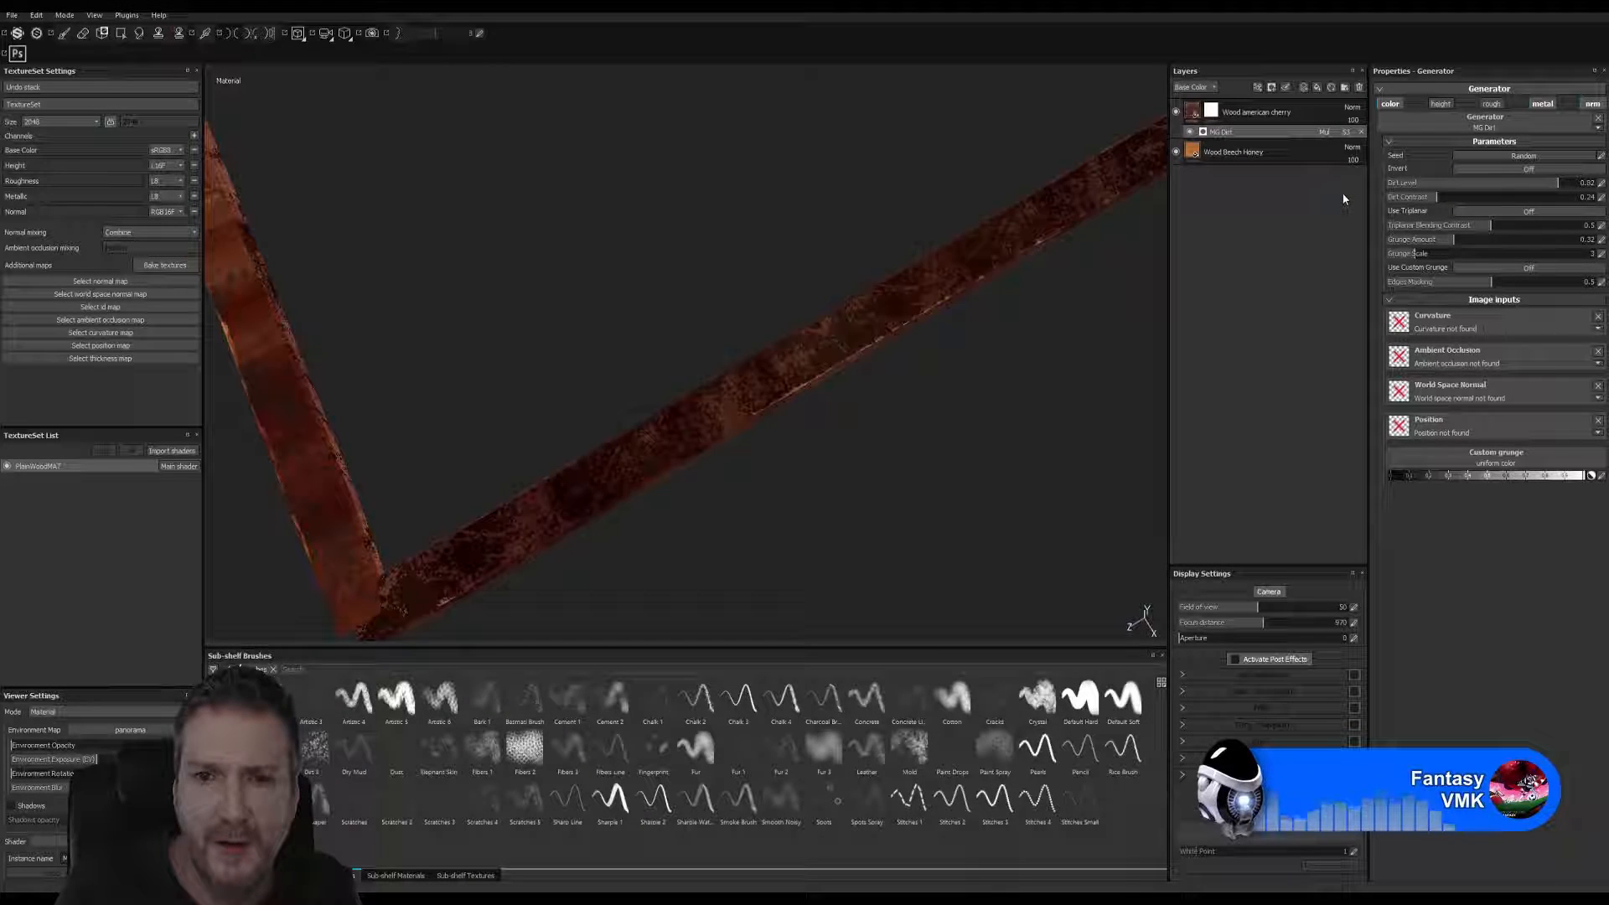
{"action": "left_click", "coordinate": [1348, 134]}
{"action": "left_click_drag", "start_coordinate": [1355, 146], "coordinate": [1351, 251]}
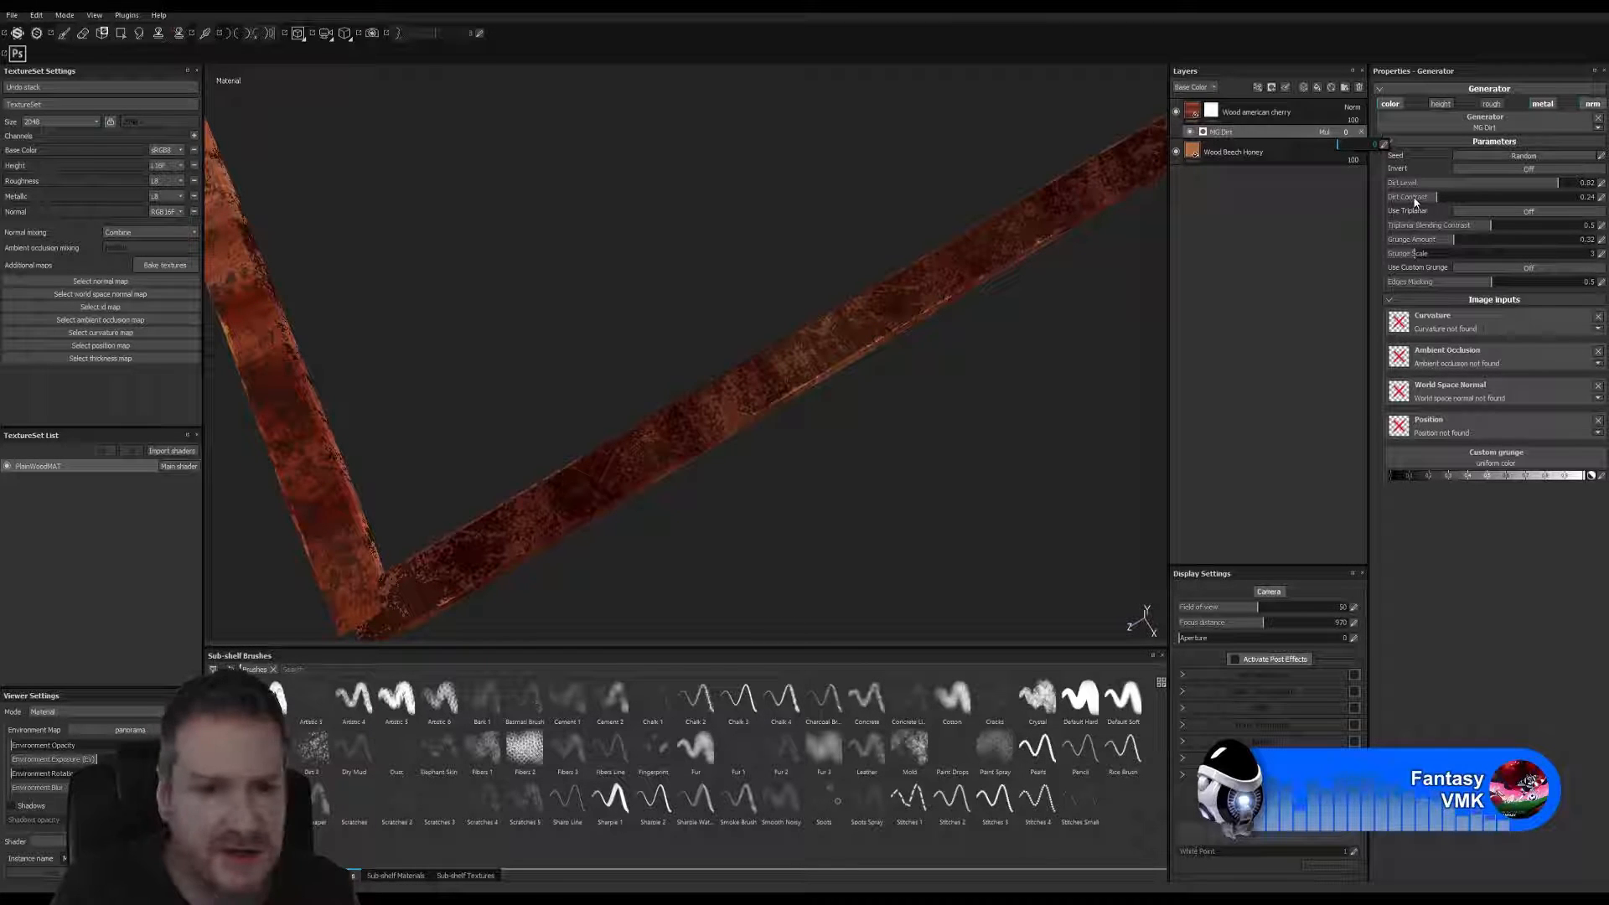
- Set the generator's dirt contrast to 0.47 and dirt level to 0.78, checking the whole frame
{"action": "left_click", "coordinate": [1486, 202]}
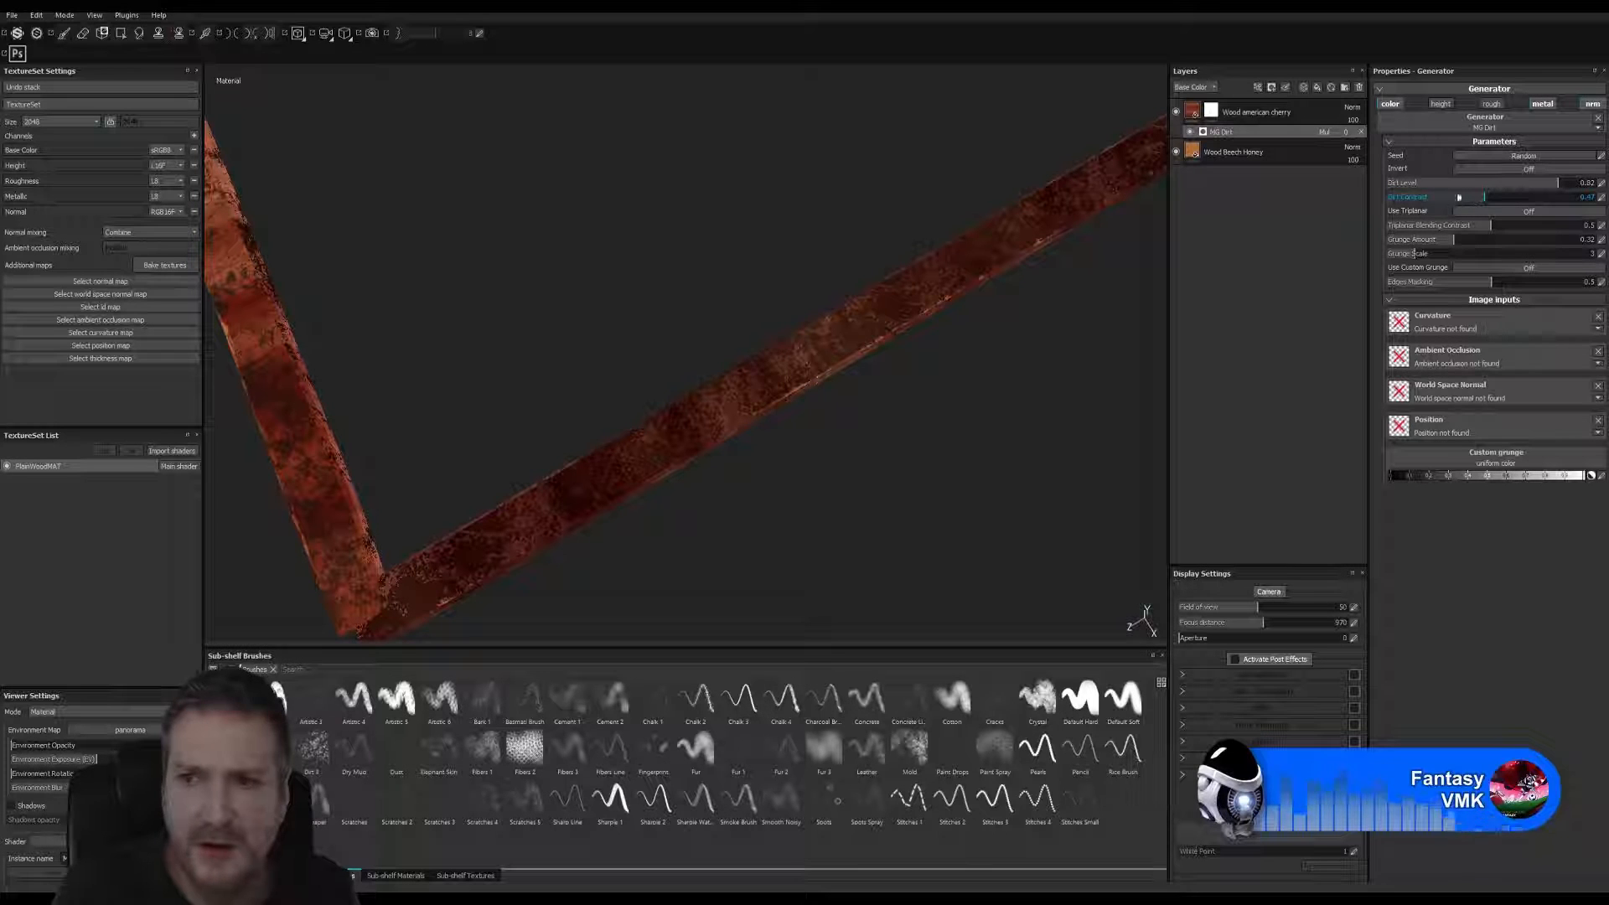
{"action": "left_click", "coordinate": [1532, 181]}
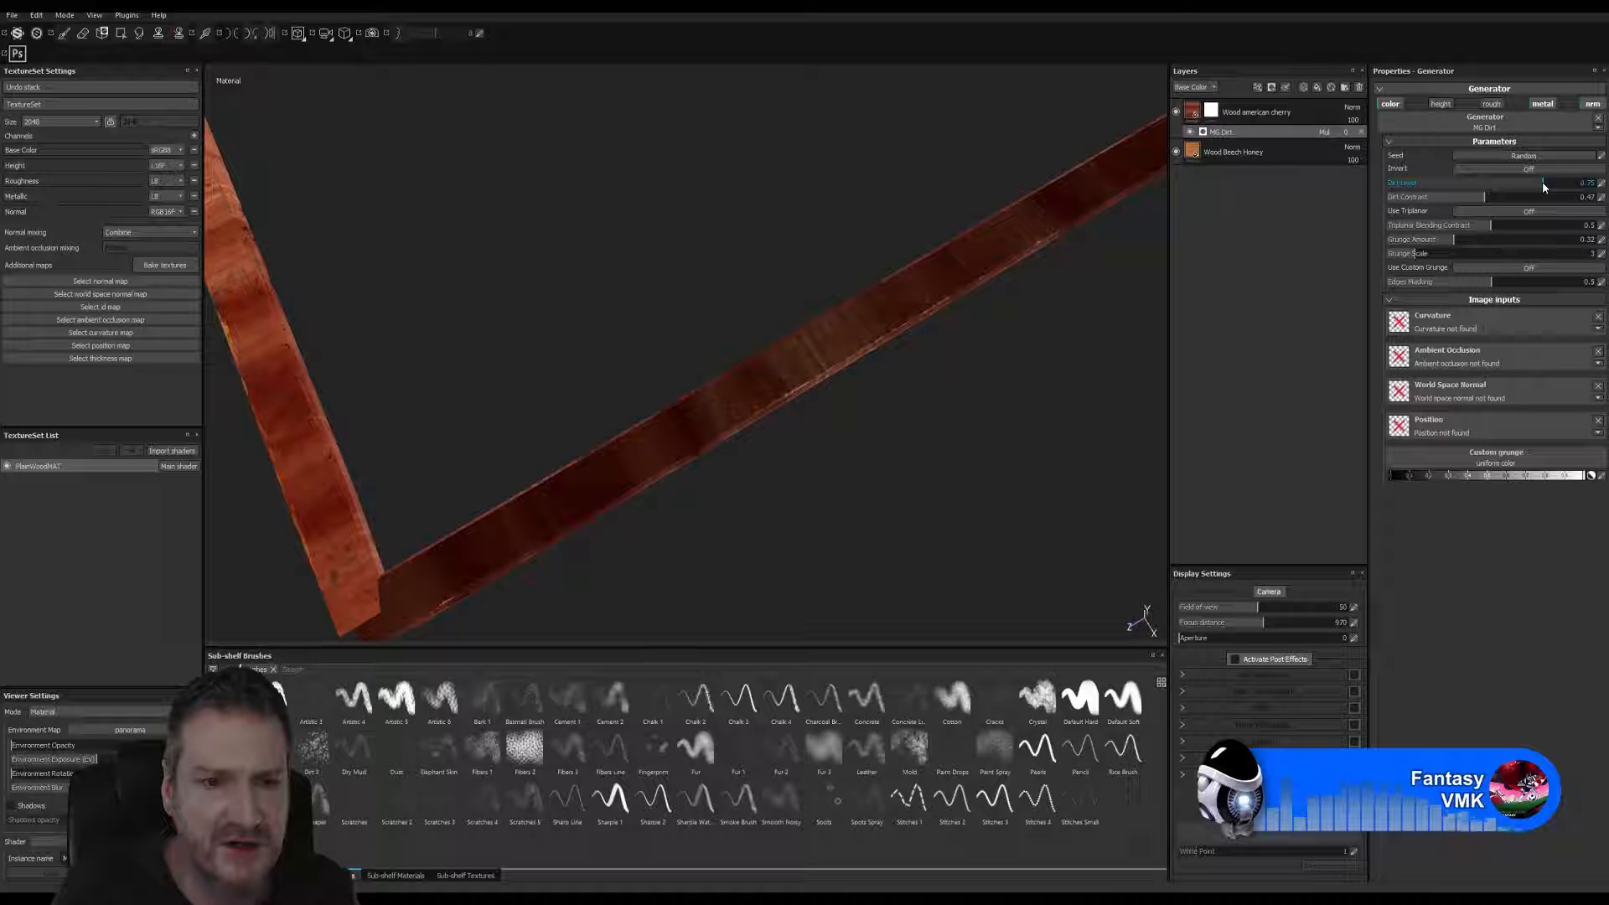
{"action": "left_click", "coordinate": [1542, 182]}
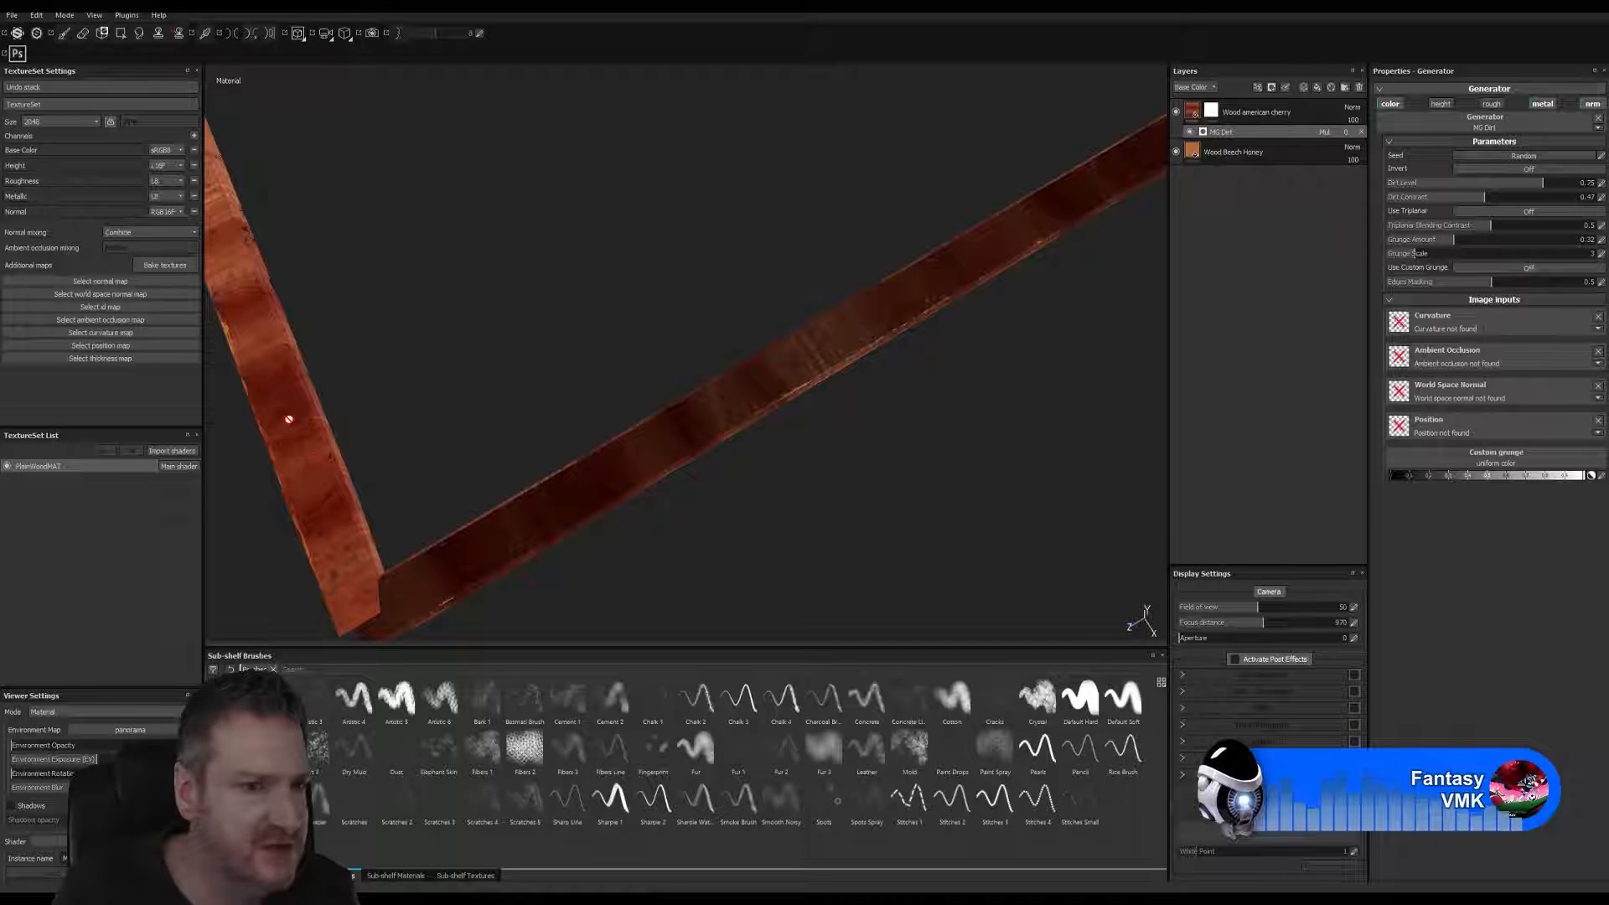
{"action": "left_click_drag", "start_coordinate": [870, 476], "coordinate": [837, 531], "text": "alt"}
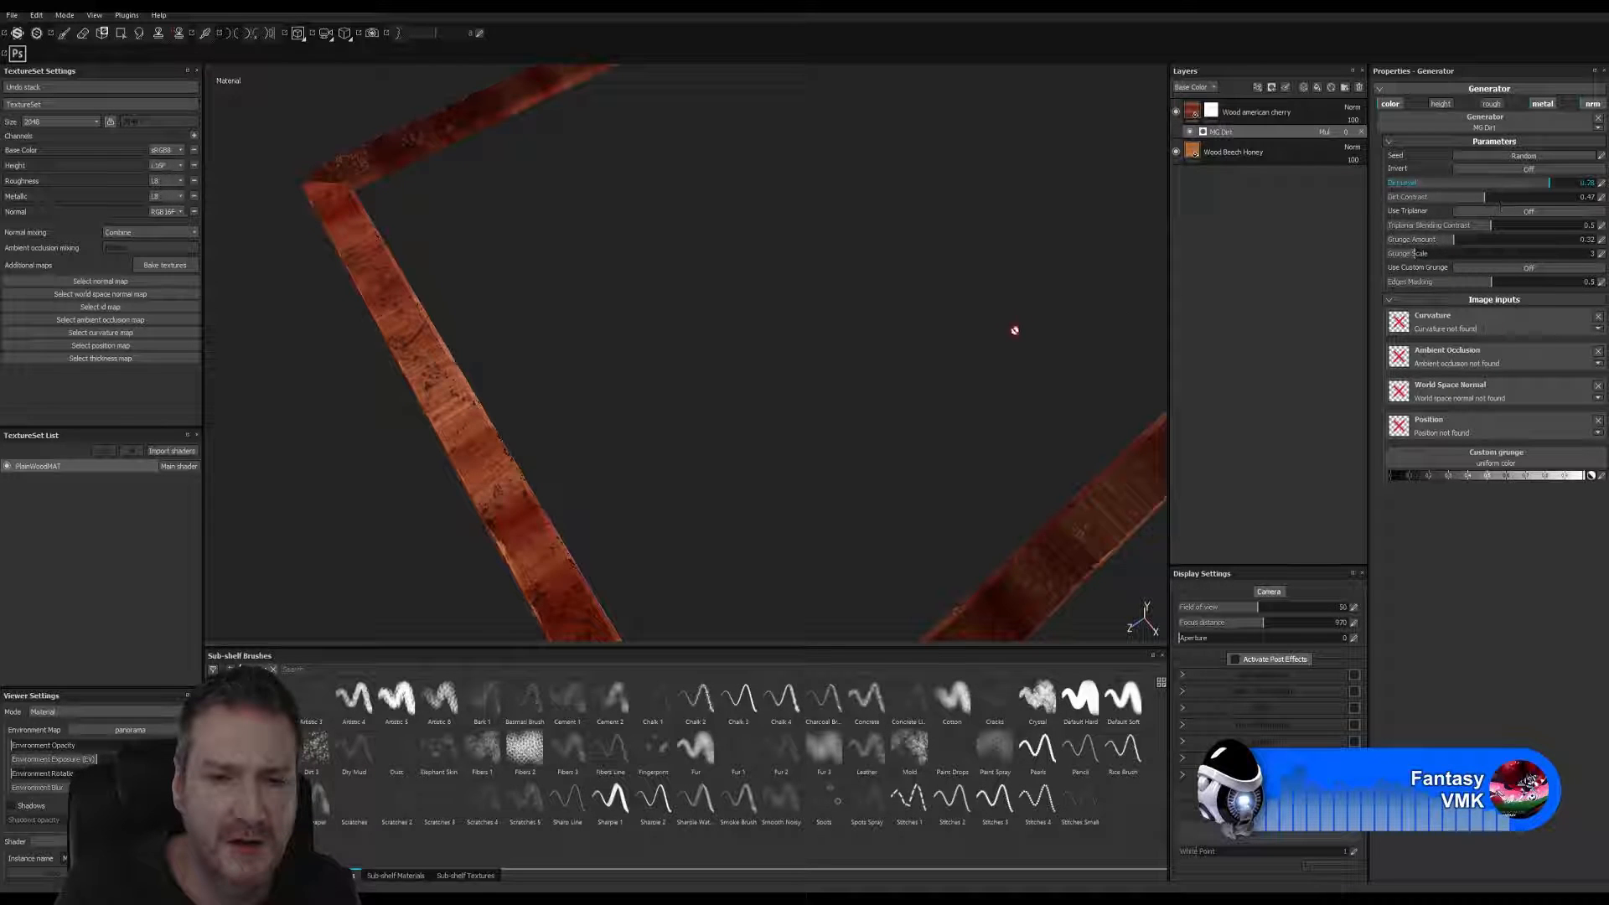
{"action": "left_click_drag", "start_coordinate": [1014, 330], "coordinate": [938, 94], "text": "alt"}
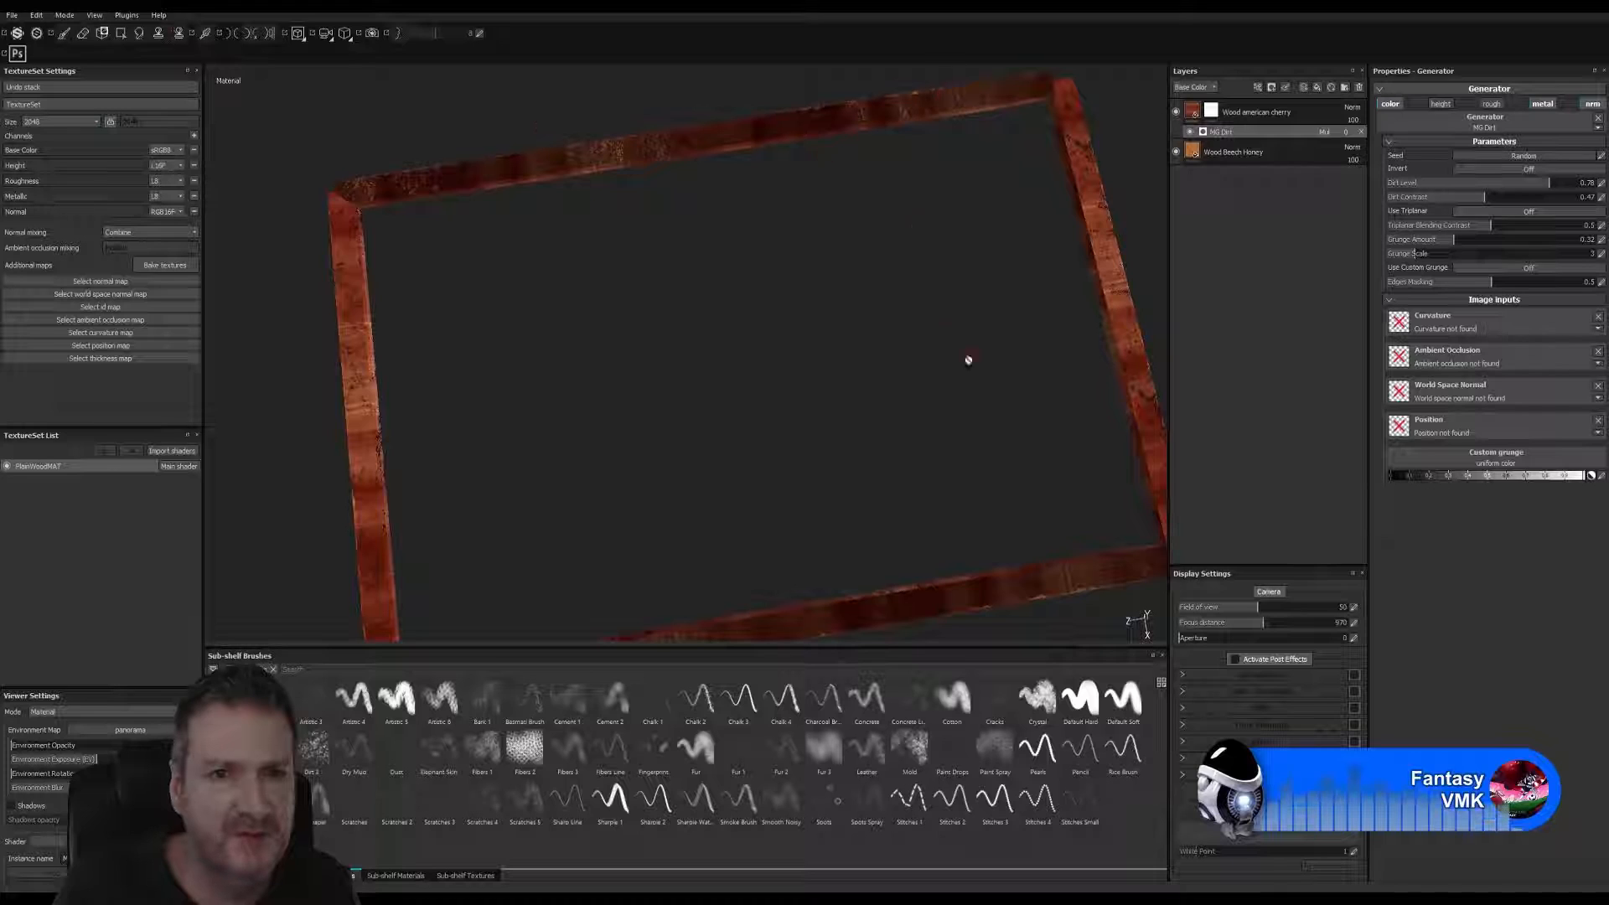
{"action": "left_click_drag", "start_coordinate": [969, 360], "coordinate": [1002, 330], "text": "alt"}
{"action": "left_click_drag", "start_coordinate": [847, 377], "coordinate": [851, 331], "text": "alt"}
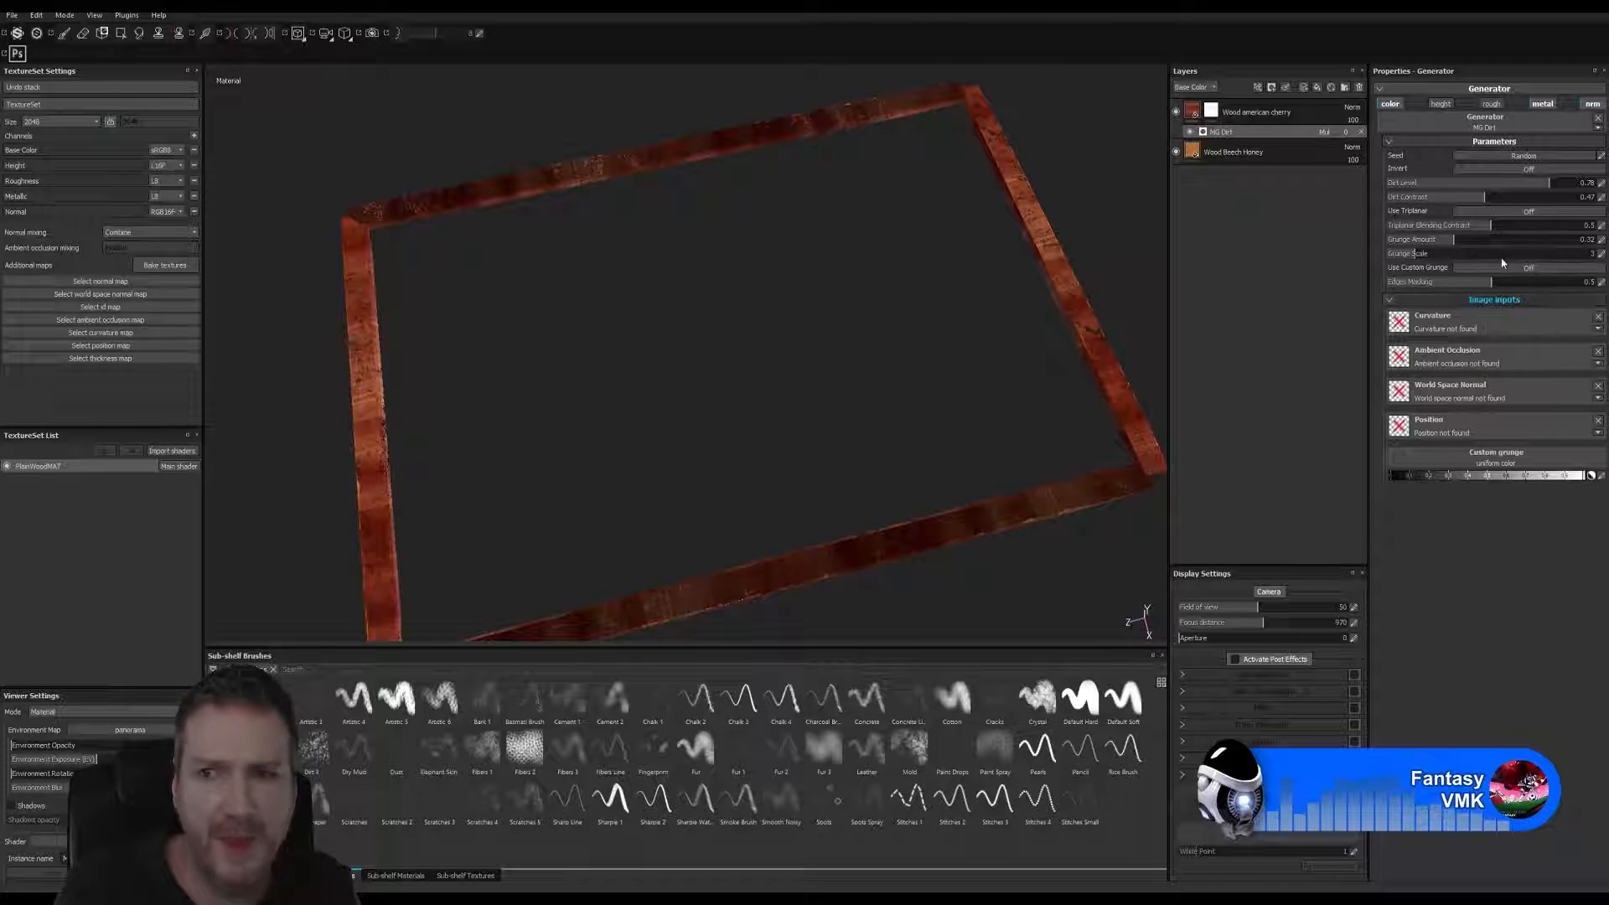
- Try several dirt levels on the generator, settling on 0.76
{"action": "left_click", "coordinate": [1556, 182]}
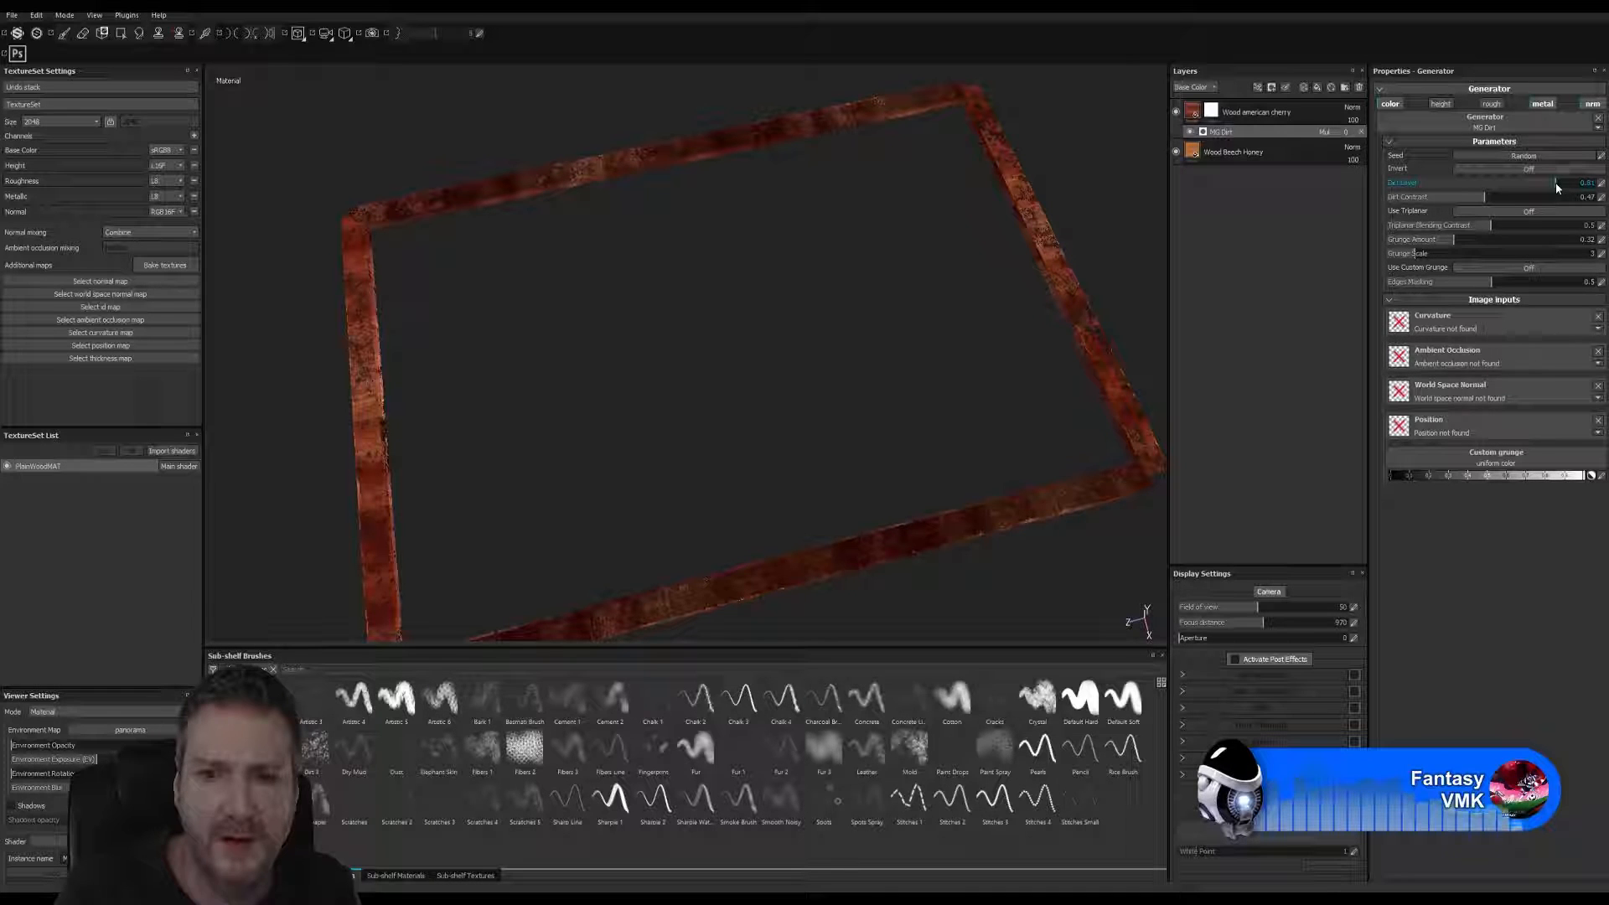
{"action": "double_click", "coordinate": [1550, 182]}
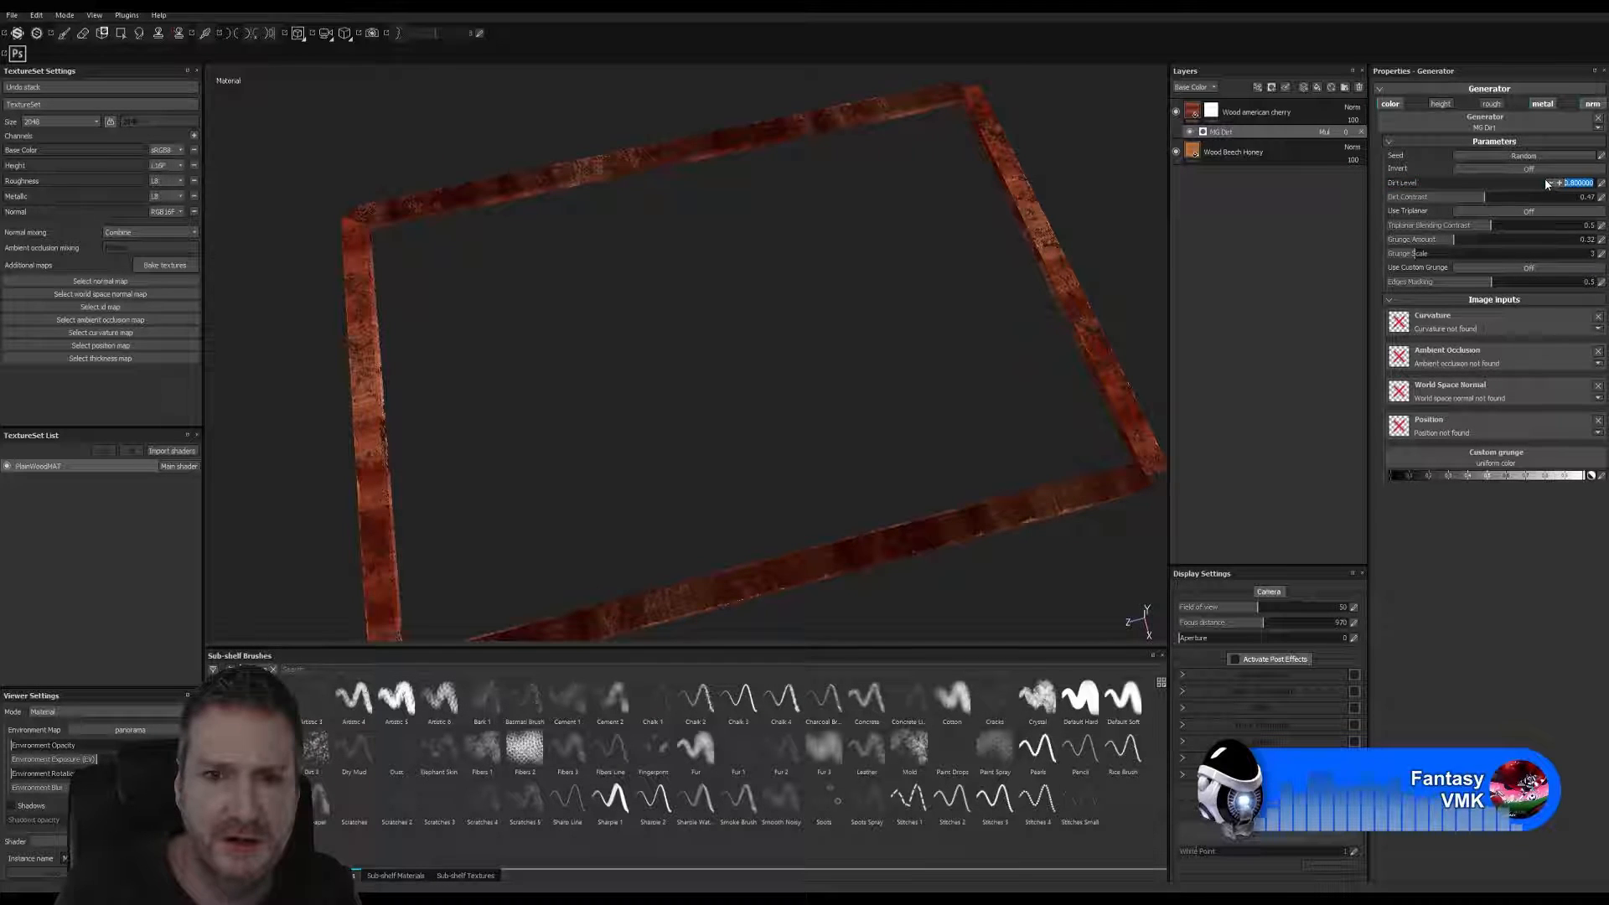
{"action": "type", "text": "0.74"}
{"action": "key", "text": "Return"}
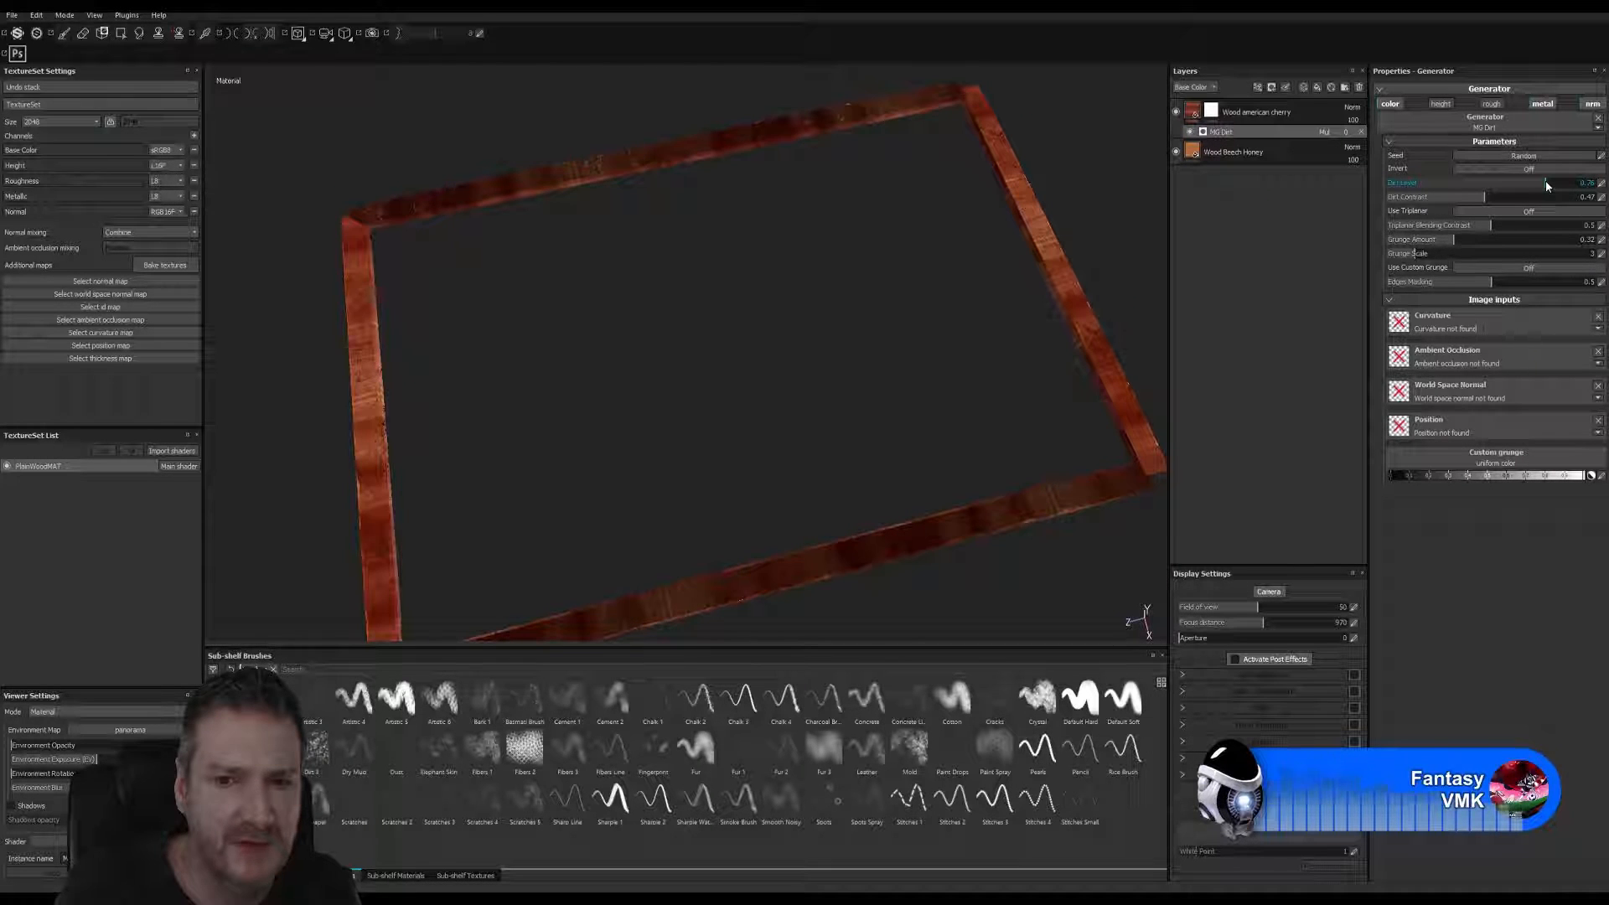
{"action": "left_click", "coordinate": [1546, 181]}
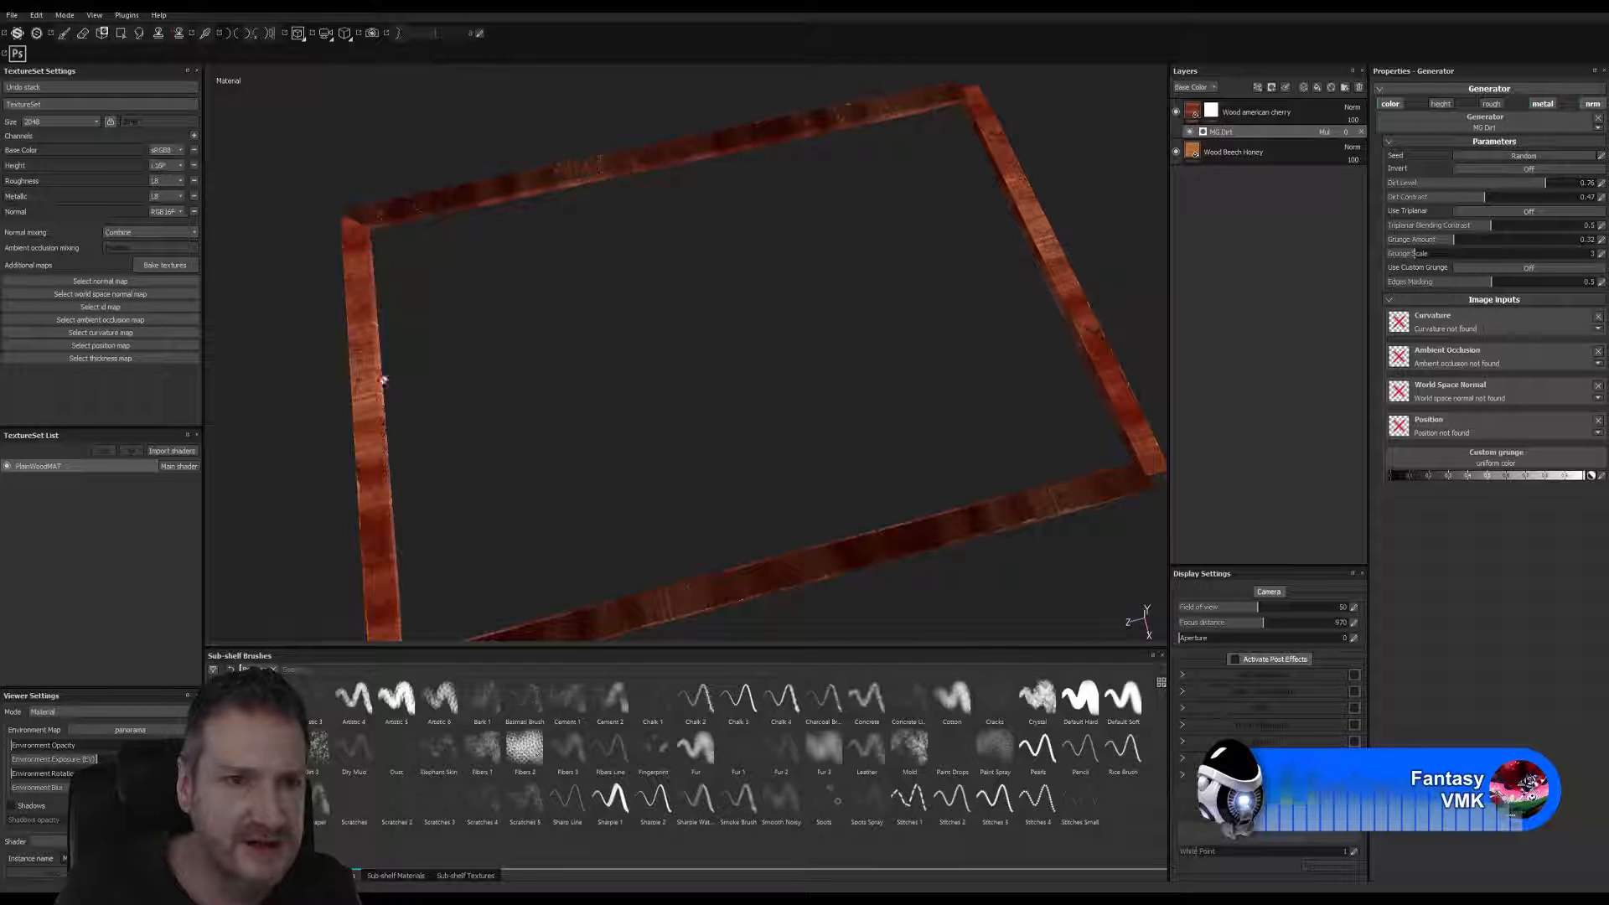
- Examine the dirt and wear along each rail and corner of the frame from several angles and distances
{"action": "left_click_drag", "start_coordinate": [648, 457], "coordinate": [1082, 422], "text": "alt"}
{"action": "left_click_drag", "start_coordinate": [399, 399], "coordinate": [653, 431], "text": "alt"}
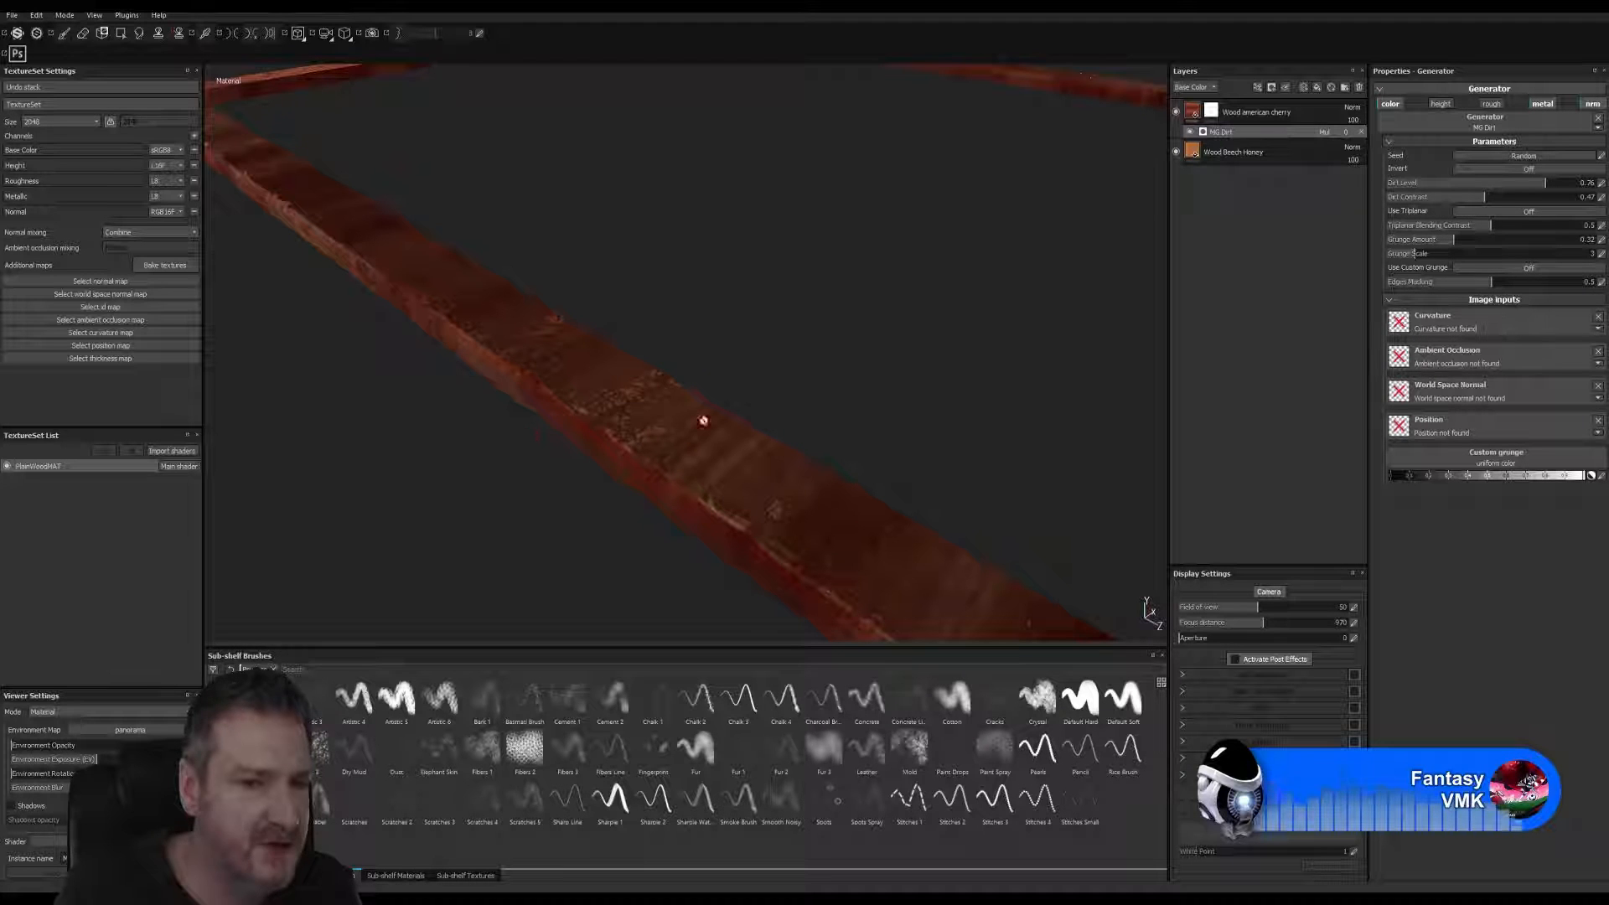
{"action": "left_click_drag", "start_coordinate": [798, 349], "coordinate": [671, 427], "text": "alt"}
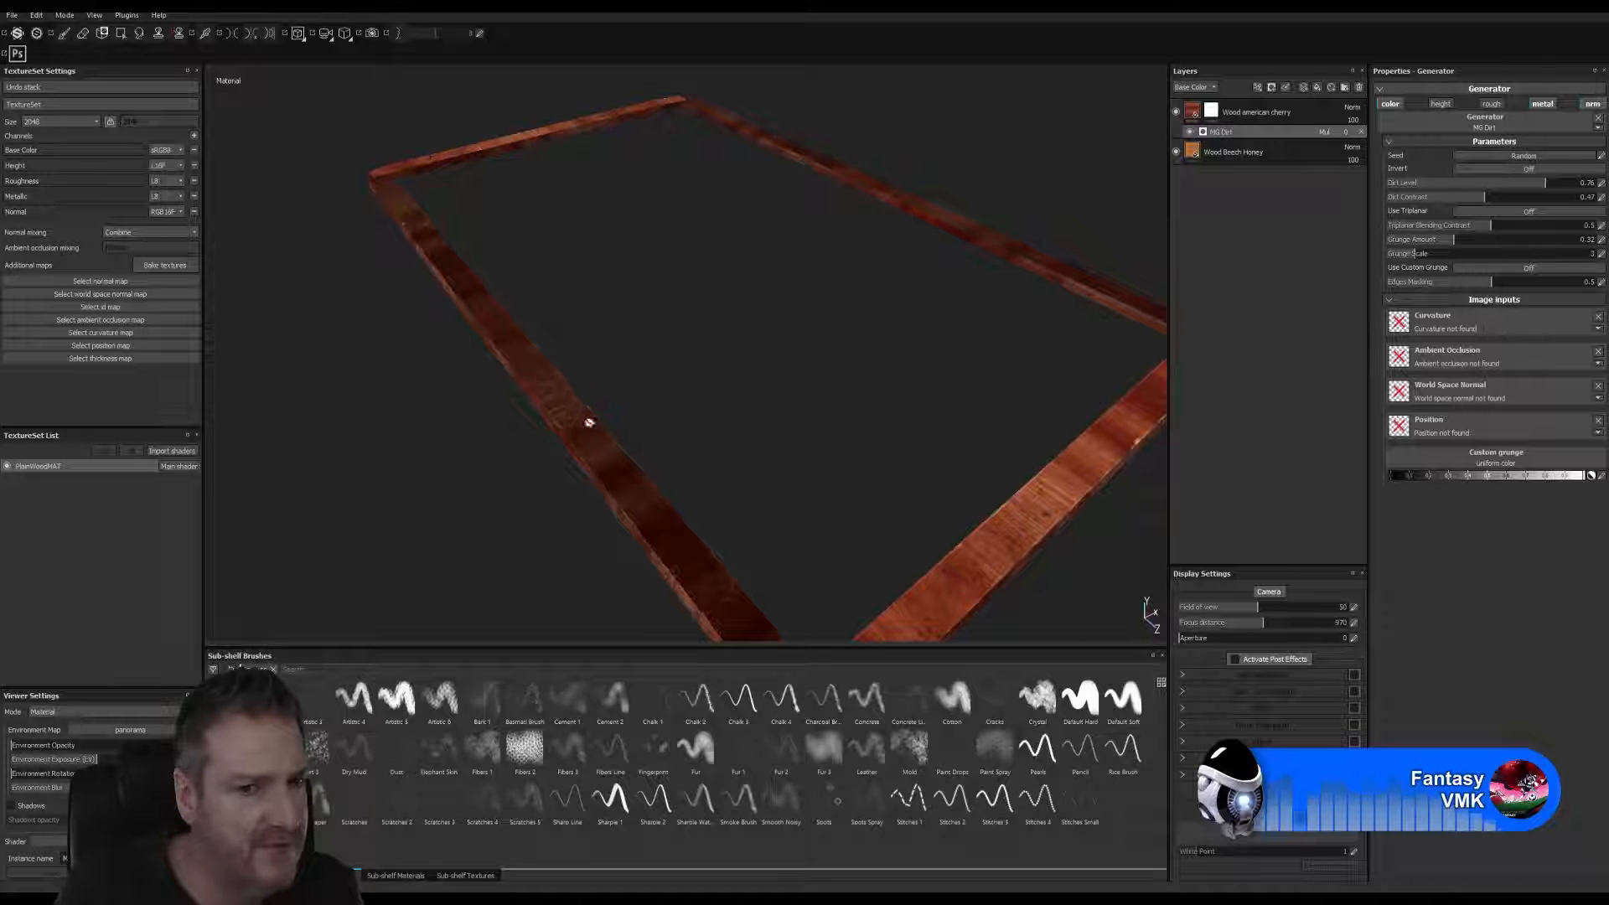
{"action": "right_click_drag", "start_coordinate": [589, 423], "coordinate": [801, 396], "text": "alt"}
{"action": "right_click_drag", "start_coordinate": [509, 400], "coordinate": [972, 460], "text": "alt"}
{"action": "left_click_drag", "start_coordinate": [502, 407], "coordinate": [951, 449], "text": "alt"}
{"action": "left_click_drag", "start_coordinate": [620, 272], "coordinate": [597, 287], "text": "alt"}
{"action": "right_click_drag", "start_coordinate": [596, 286], "coordinate": [493, 352], "text": "alt"}
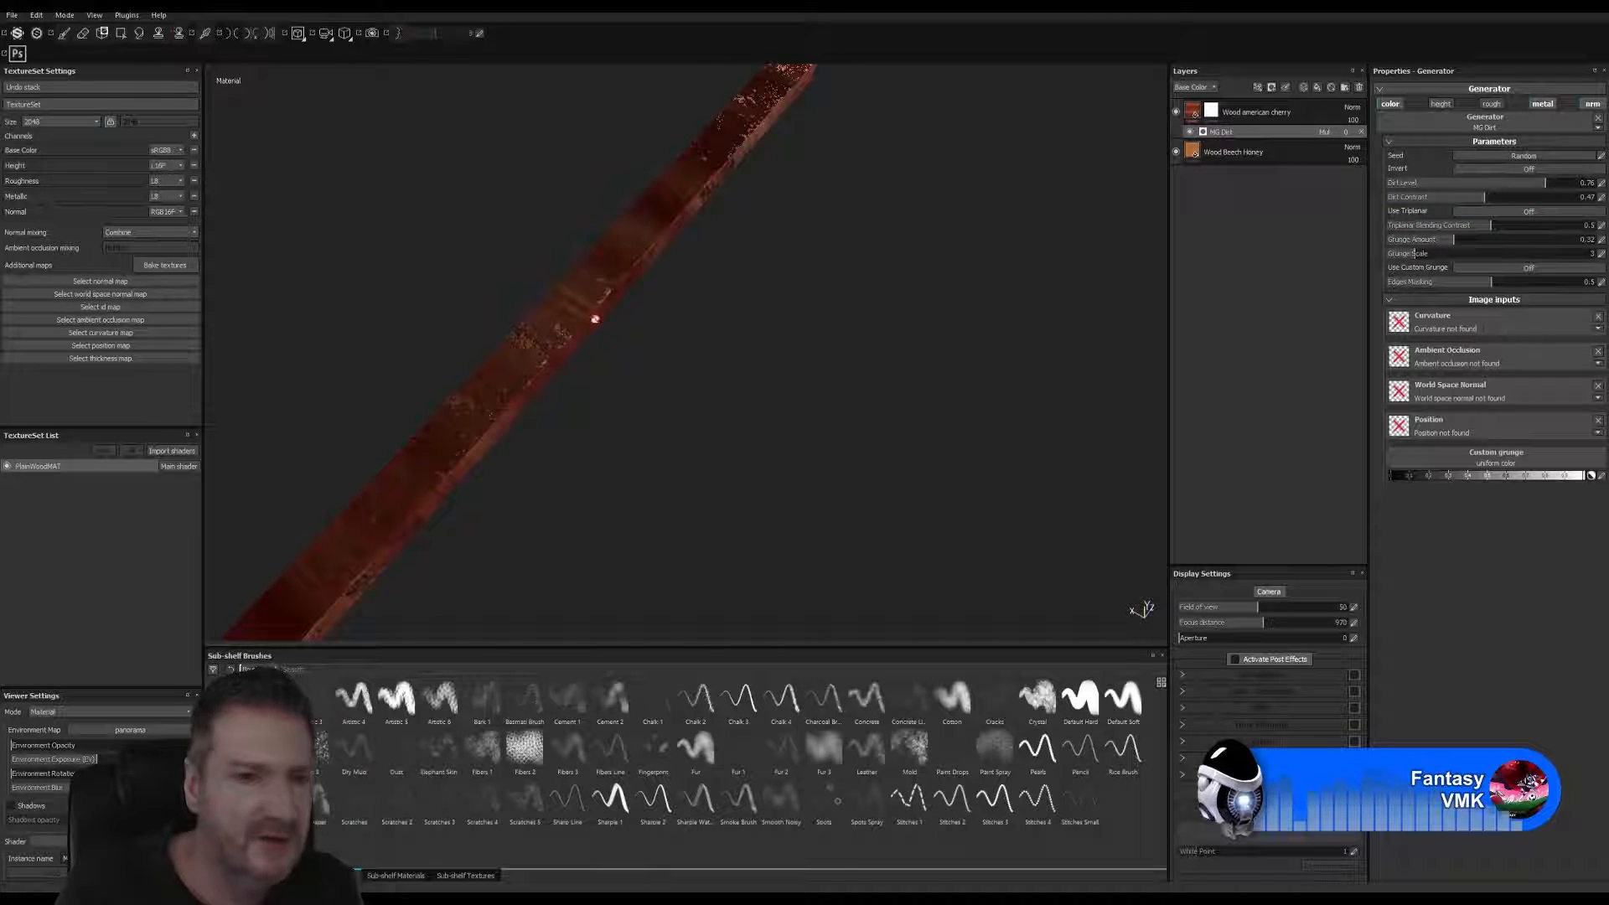
{"action": "middle_click_drag", "start_coordinate": [619, 480], "coordinate": [922, 216], "text": "alt"}
{"action": "mouse_move", "coordinate": [654, 453]}
{"action": "middle_mouse_down", "text": "alt"}
{"action": "mouse_move", "coordinate": [876, 264]}
{"action": "mouse_move", "coordinate": [848, 243]}
{"action": "middle_mouse_up", "text": "alt"}
{"action": "left_click_drag", "start_coordinate": [840, 485], "coordinate": [650, 385], "text": "alt"}
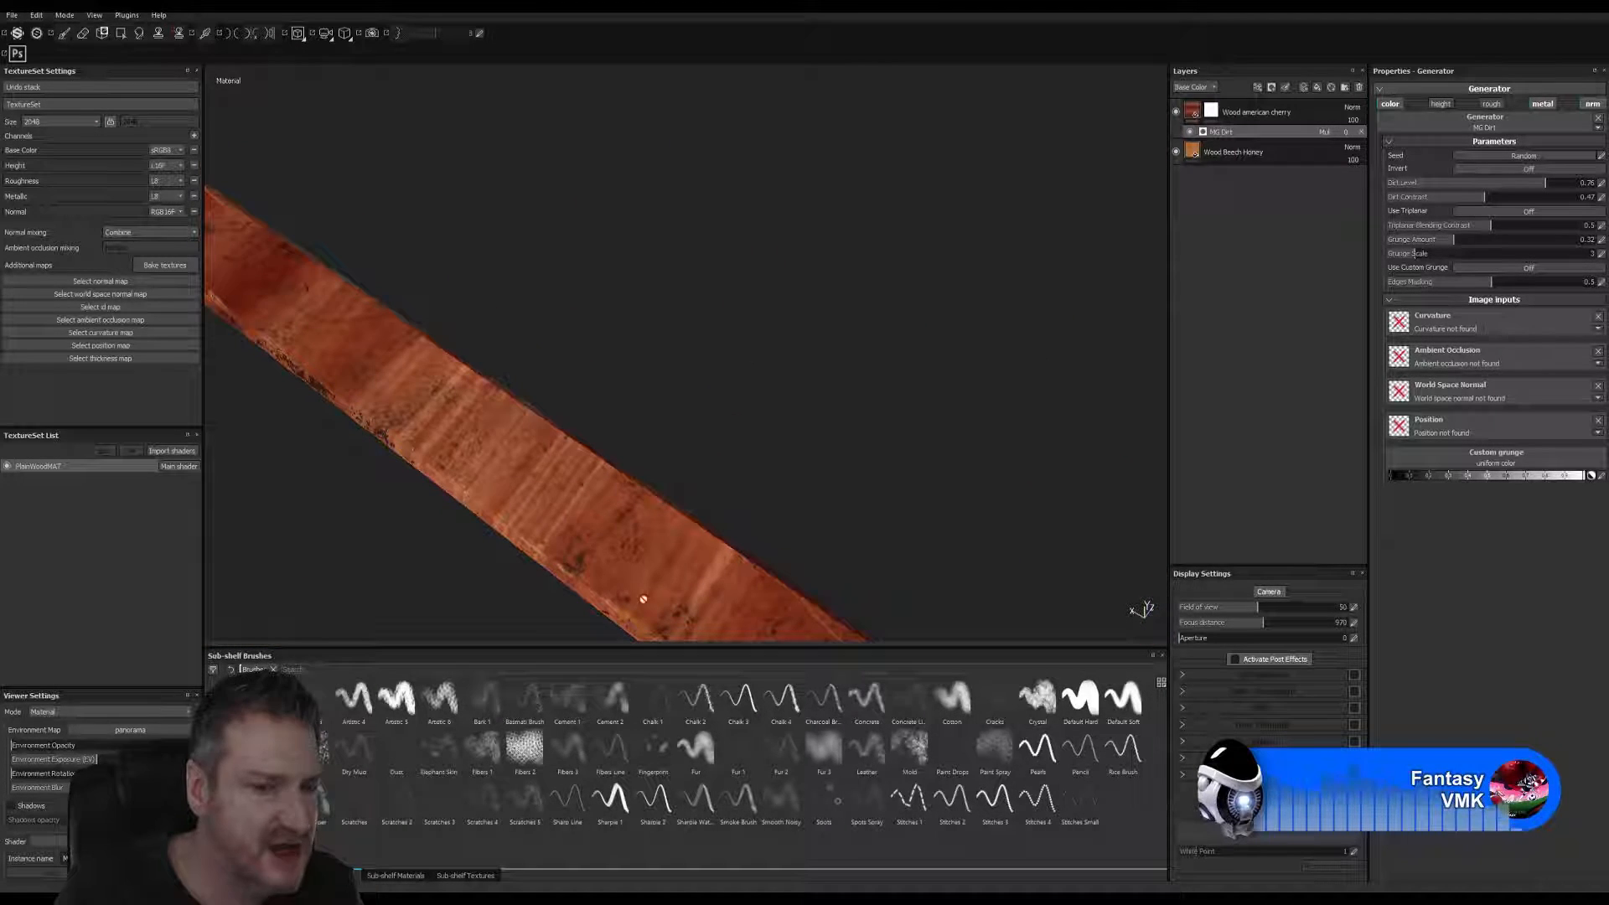
{"action": "left_click_drag", "start_coordinate": [367, 241], "coordinate": [655, 255], "text": "alt"}
{"action": "middle_click_drag", "start_coordinate": [655, 255], "coordinate": [600, 167], "text": "alt"}
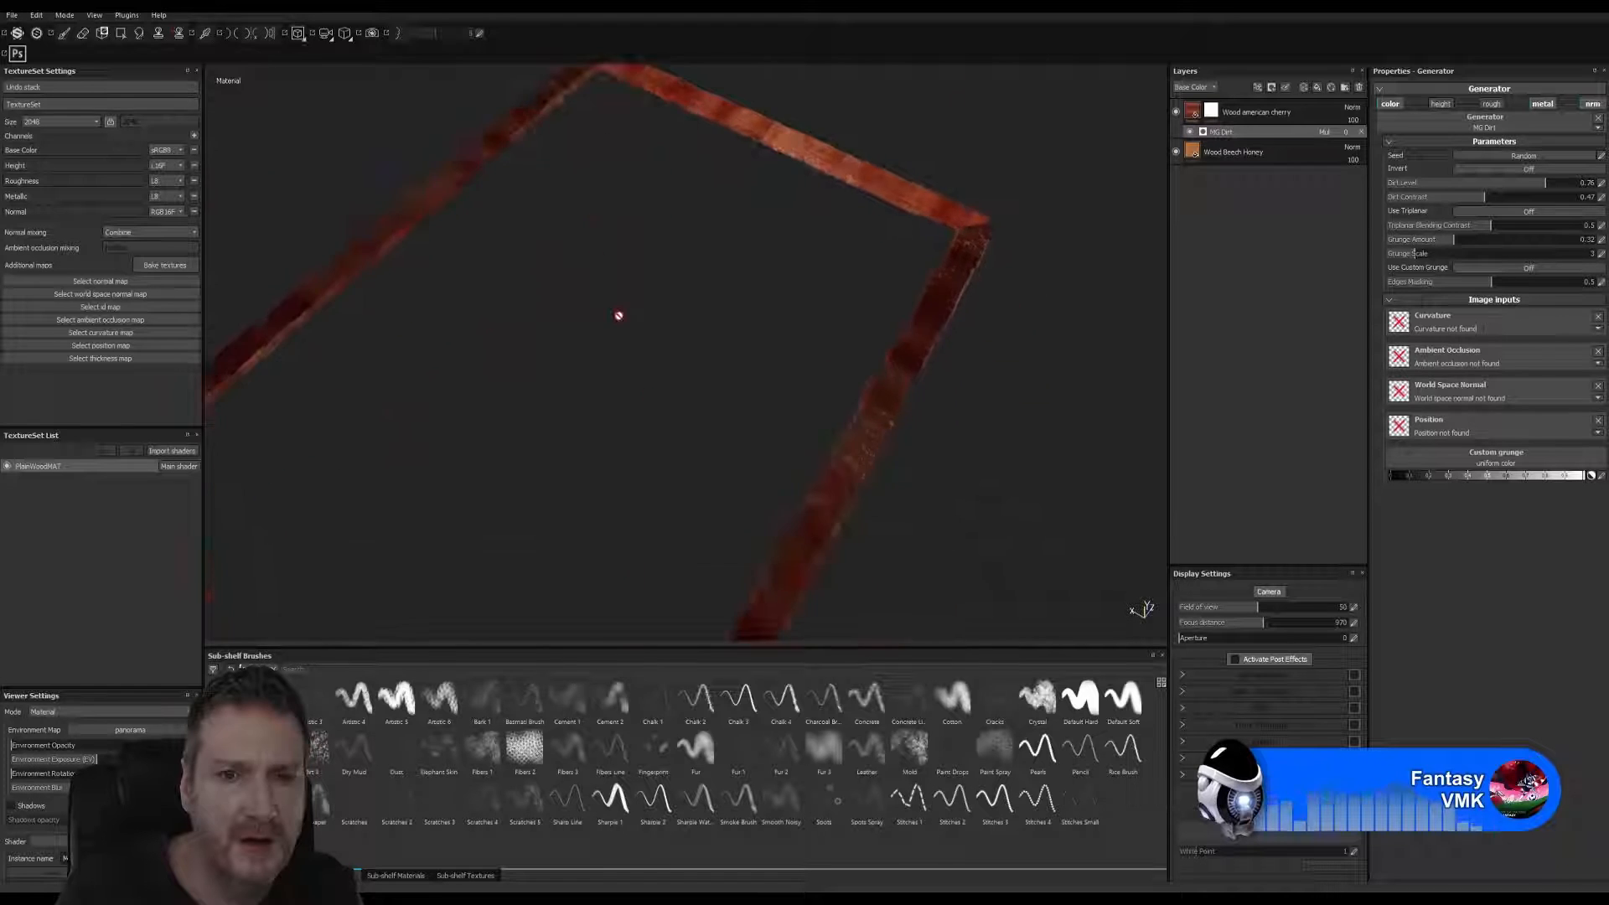
{"action": "middle_click_drag", "start_coordinate": [618, 316], "coordinate": [697, 108], "text": "alt"}
{"action": "mouse_move", "coordinate": [637, 276]}
{"action": "right_mouse_down", "text": "alt"}
{"action": "mouse_move", "coordinate": [392, 387]}
{"action": "mouse_move", "coordinate": [179, 514]}
{"action": "mouse_move", "coordinate": [420, 360]}
{"action": "mouse_move", "coordinate": [403, 271]}
{"action": "right_mouse_up", "text": "alt"}
{"action": "middle_click_drag", "start_coordinate": [583, 209], "coordinate": [537, 412], "text": "alt"}
{"action": "left_click_drag", "start_coordinate": [537, 413], "coordinate": [633, 361], "text": "alt"}
{"action": "right_click_drag", "start_coordinate": [633, 361], "coordinate": [737, 419], "text": "alt"}
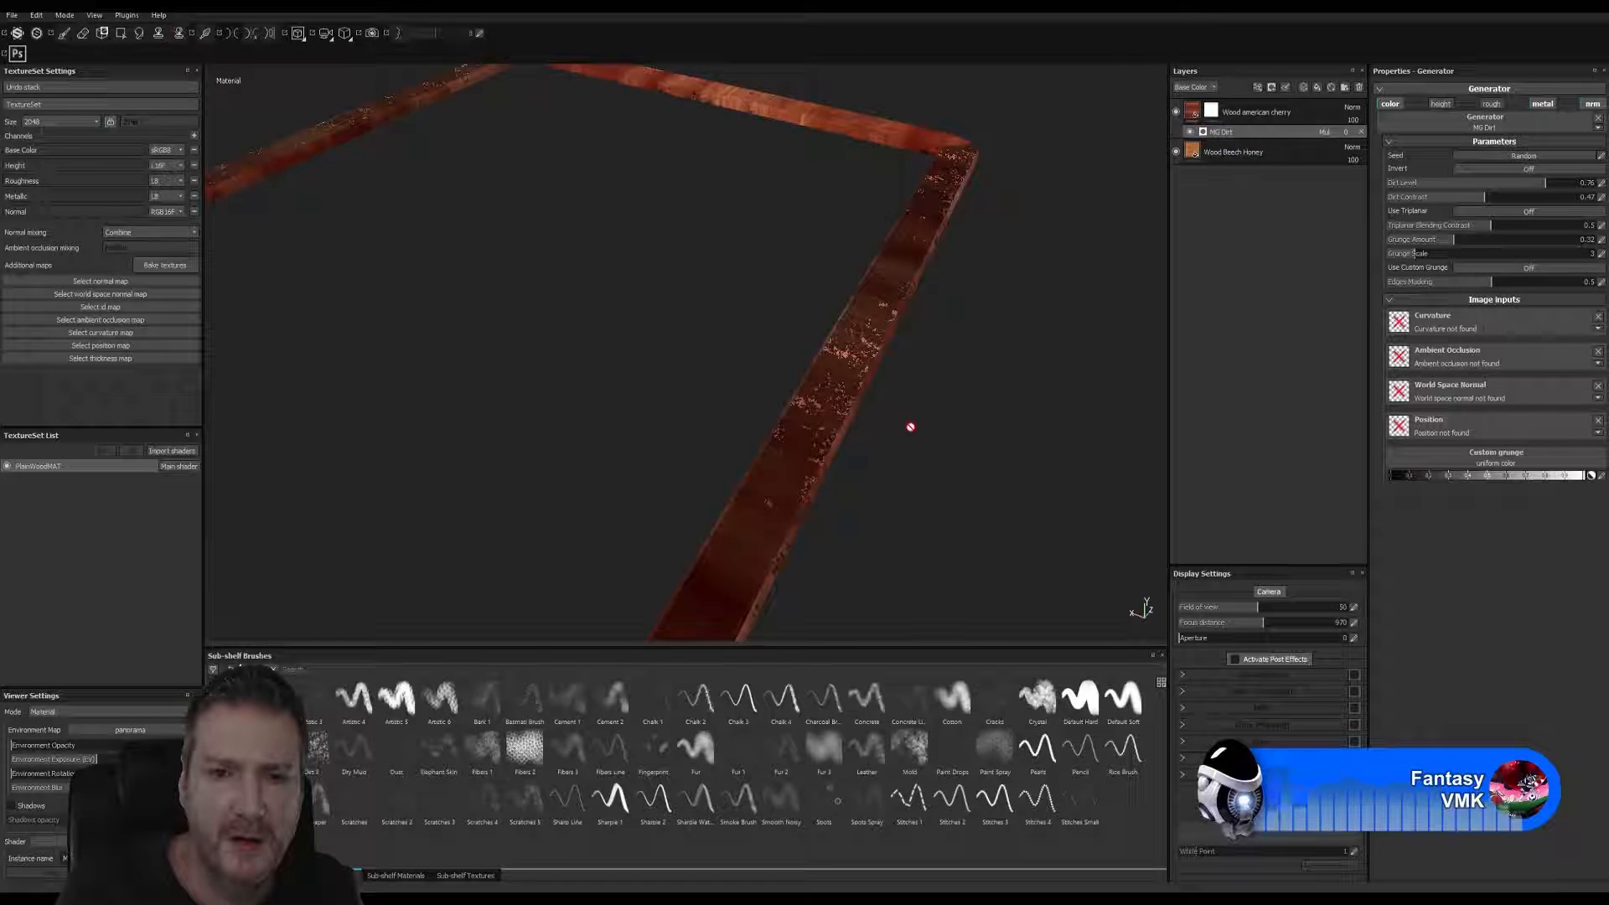
- Reduce the generator's dirt level to 0.74 and check the frame from its long side
{"action": "left_click", "coordinate": [1552, 183]}
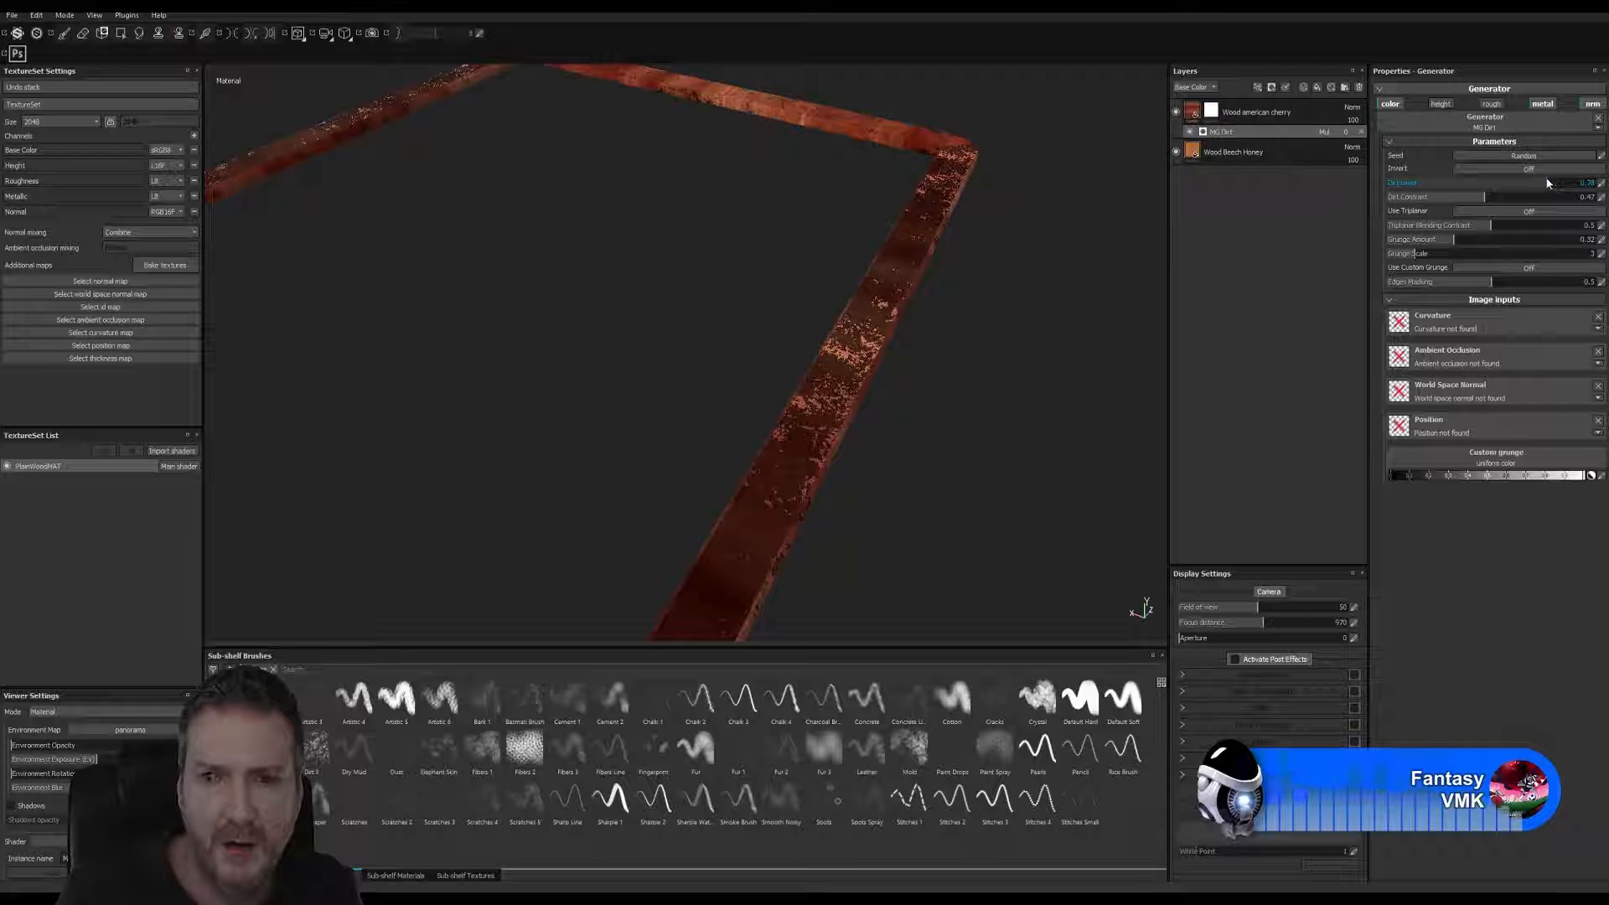
{"action": "left_click", "coordinate": [1541, 182]}
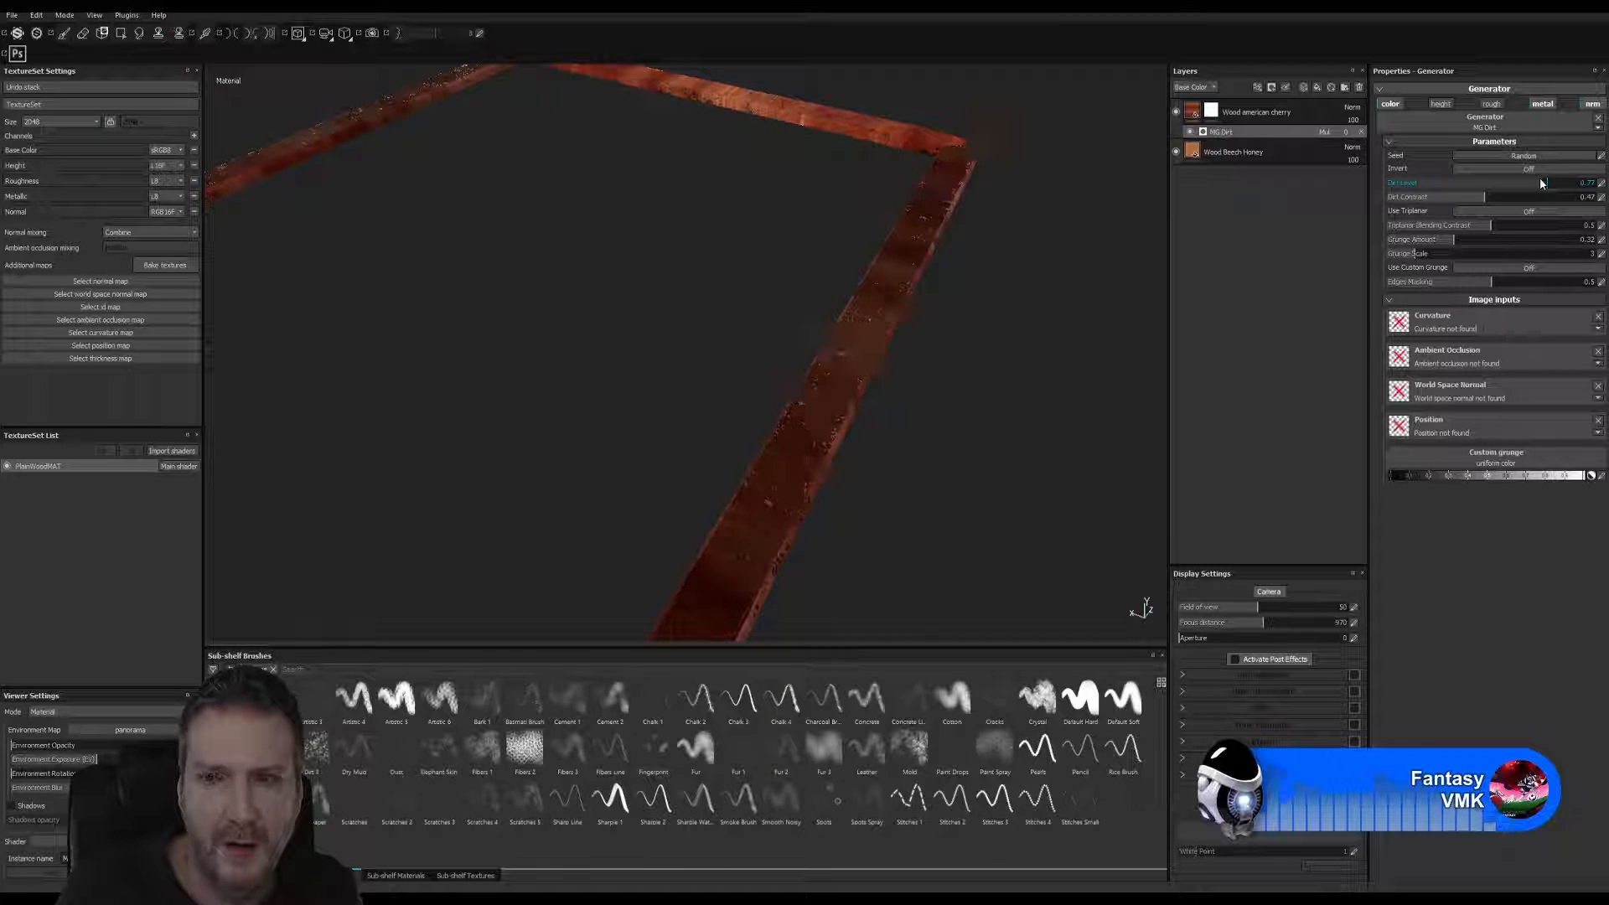
{"action": "left_click", "coordinate": [1537, 183]}
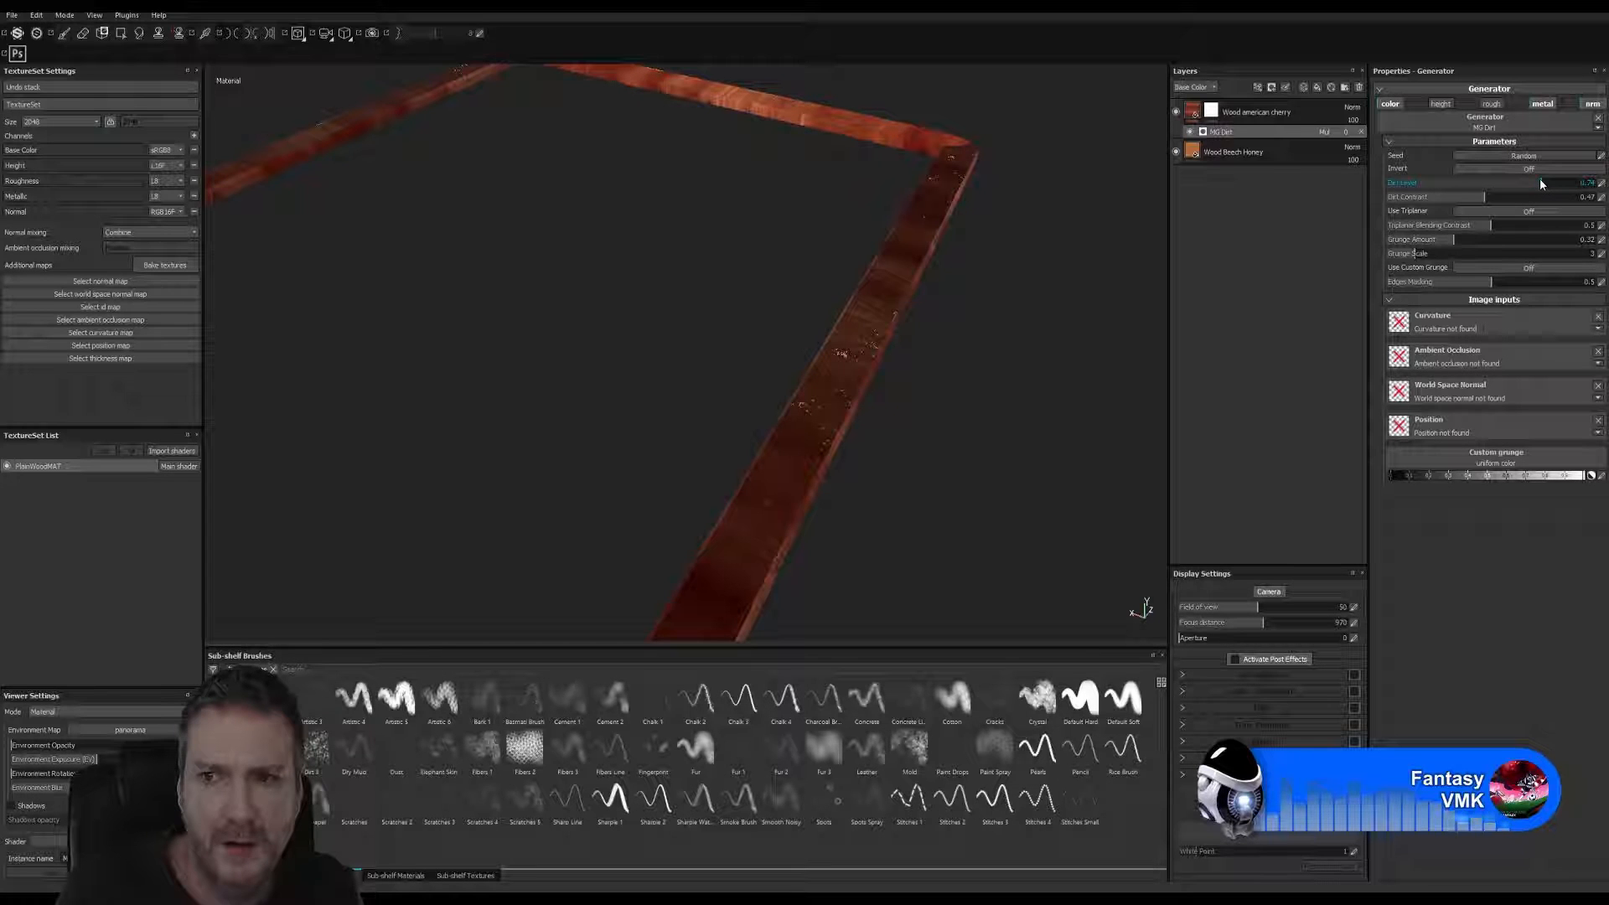
{"action": "left_click", "coordinate": [1540, 182]}
{"action": "left_click_drag", "start_coordinate": [838, 402], "coordinate": [1133, 355], "text": "alt"}
{"action": "right_click_drag", "start_coordinate": [1133, 356], "coordinate": [474, 482], "text": "alt"}
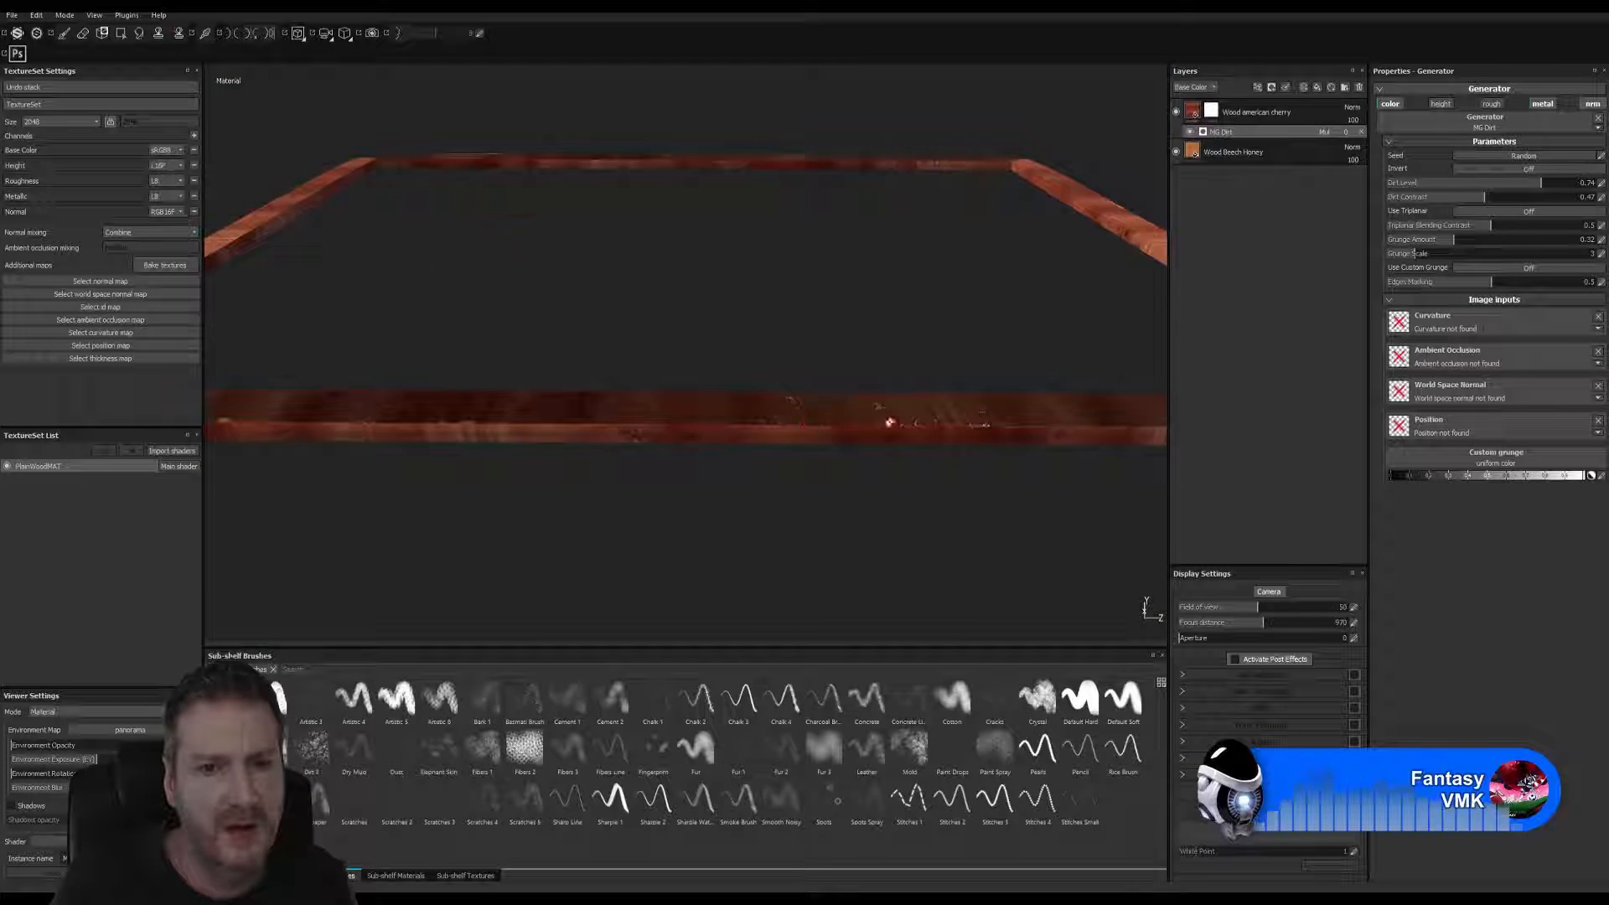
- Examine the whole frame from several angles and review the settings of the Wood Beech Honey layer and the dirt generator
{"action": "right_click_drag", "start_coordinate": [891, 424], "coordinate": [537, 472], "text": "alt"}
{"action": "left_click_drag", "start_coordinate": [537, 472], "coordinate": [744, 485], "text": "alt"}
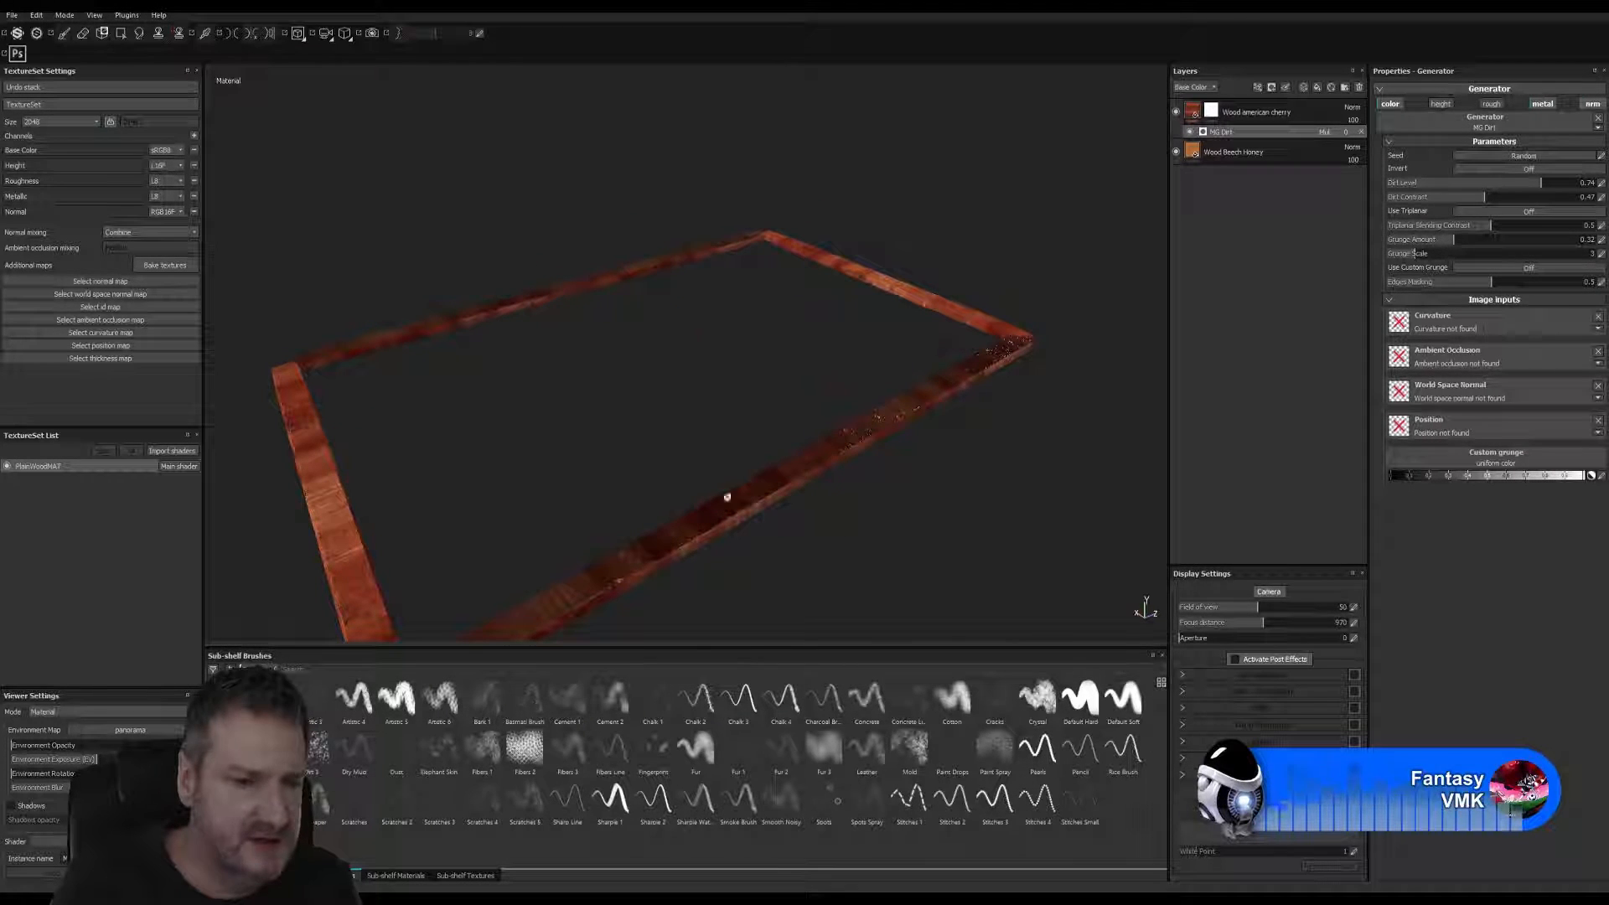
{"action": "left_click_drag", "start_coordinate": [835, 514], "coordinate": [602, 528], "text": "alt"}
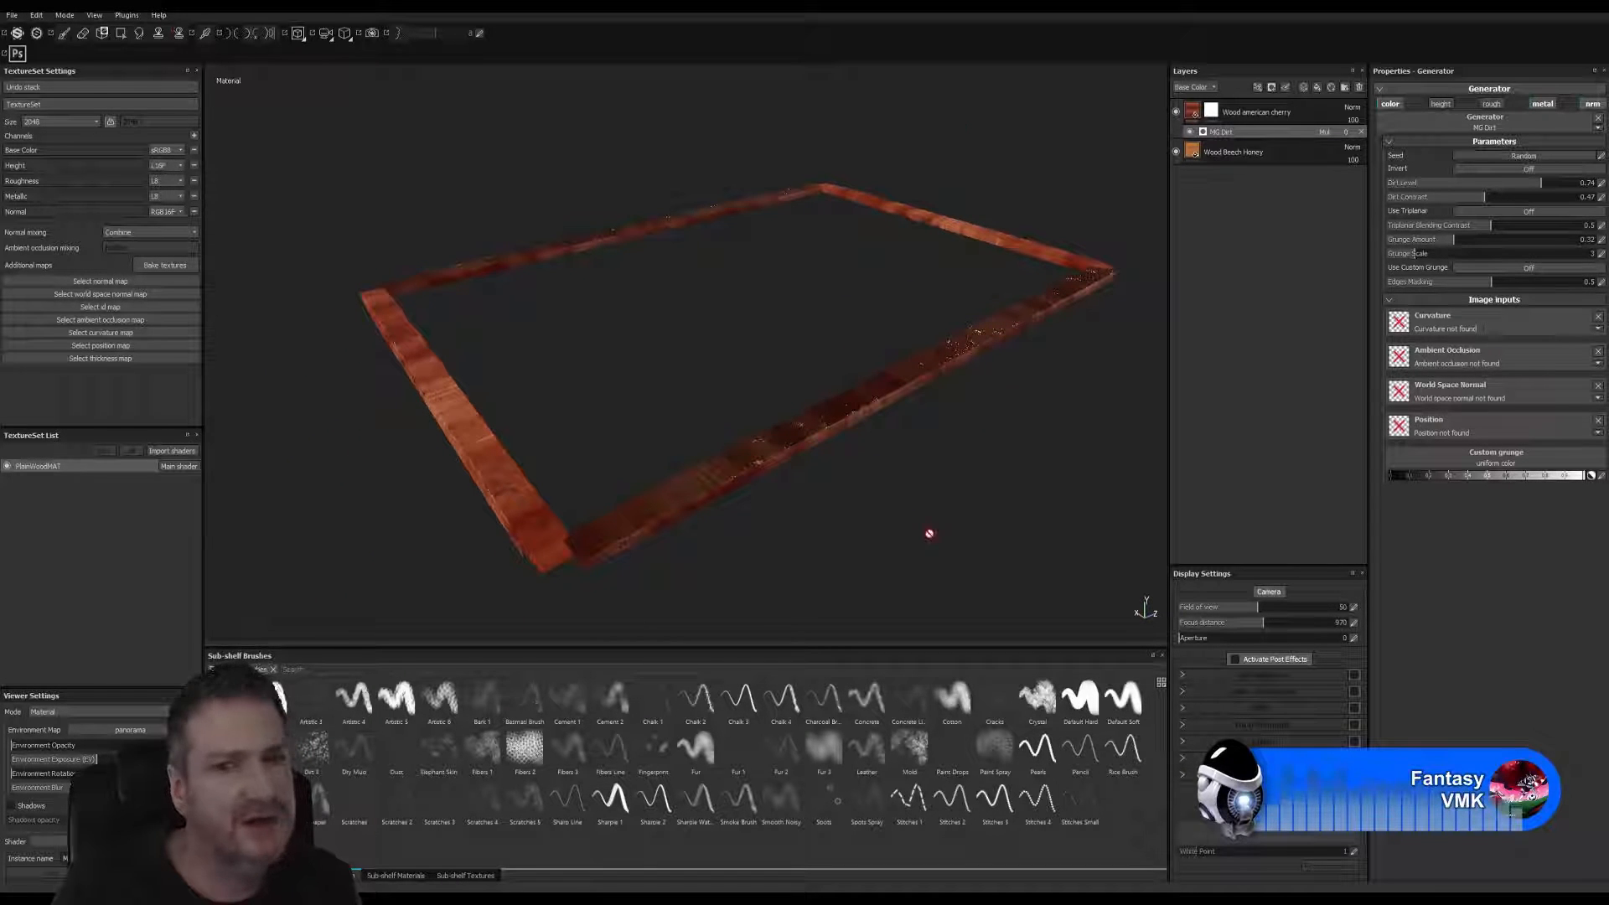
{"action": "left_click_drag", "start_coordinate": [1058, 439], "coordinate": [867, 382], "text": "alt"}
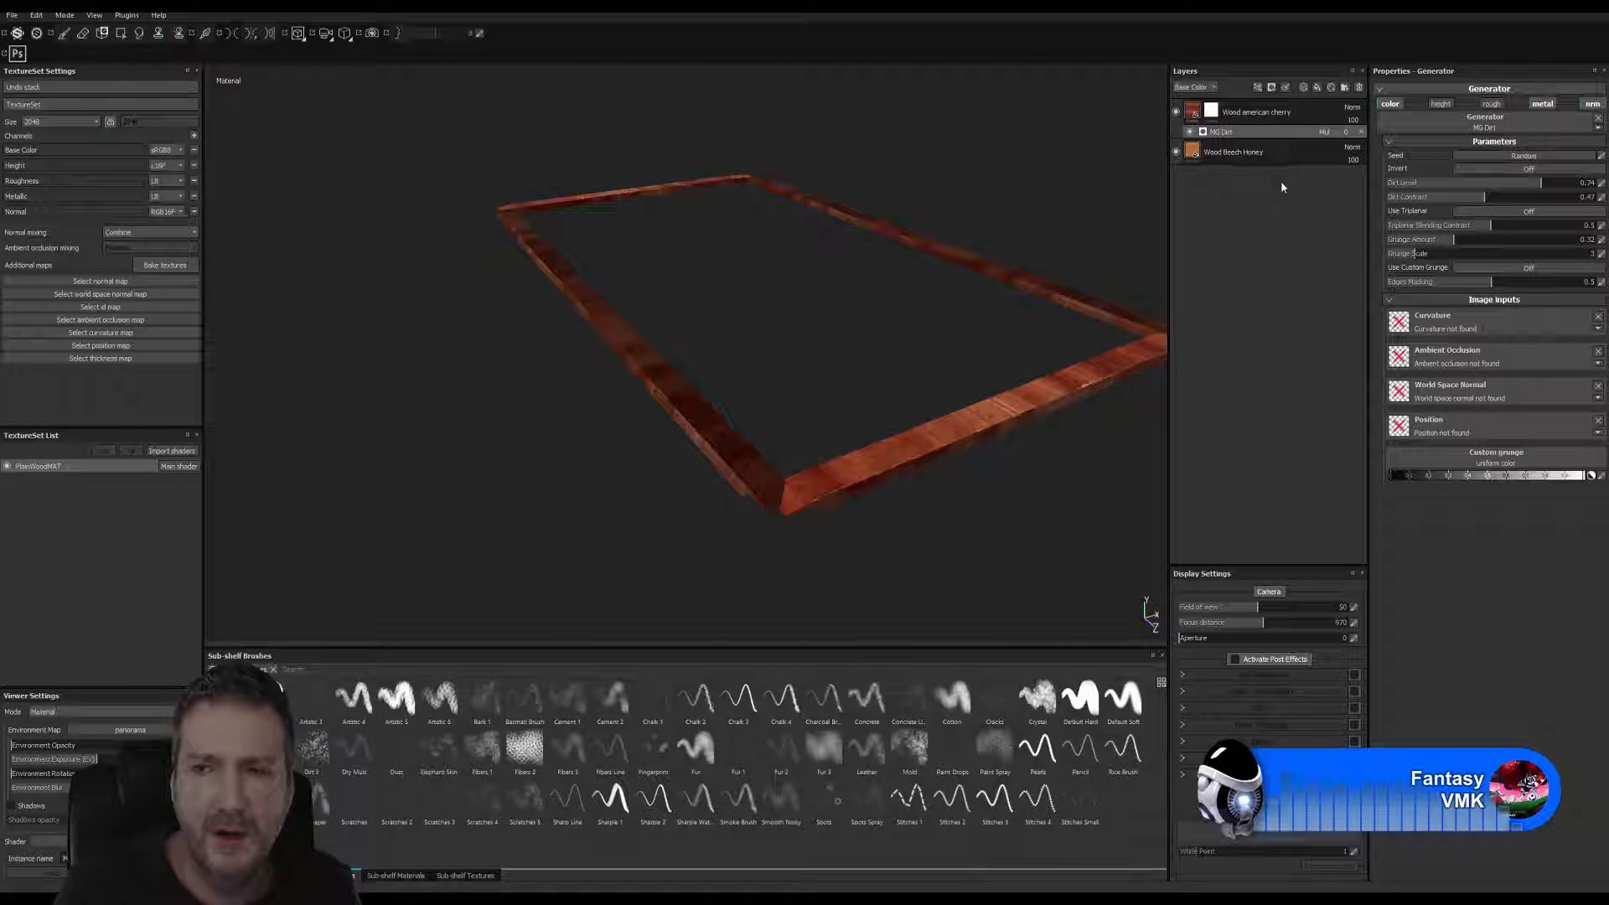
{"action": "left_click", "coordinate": [1195, 151]}
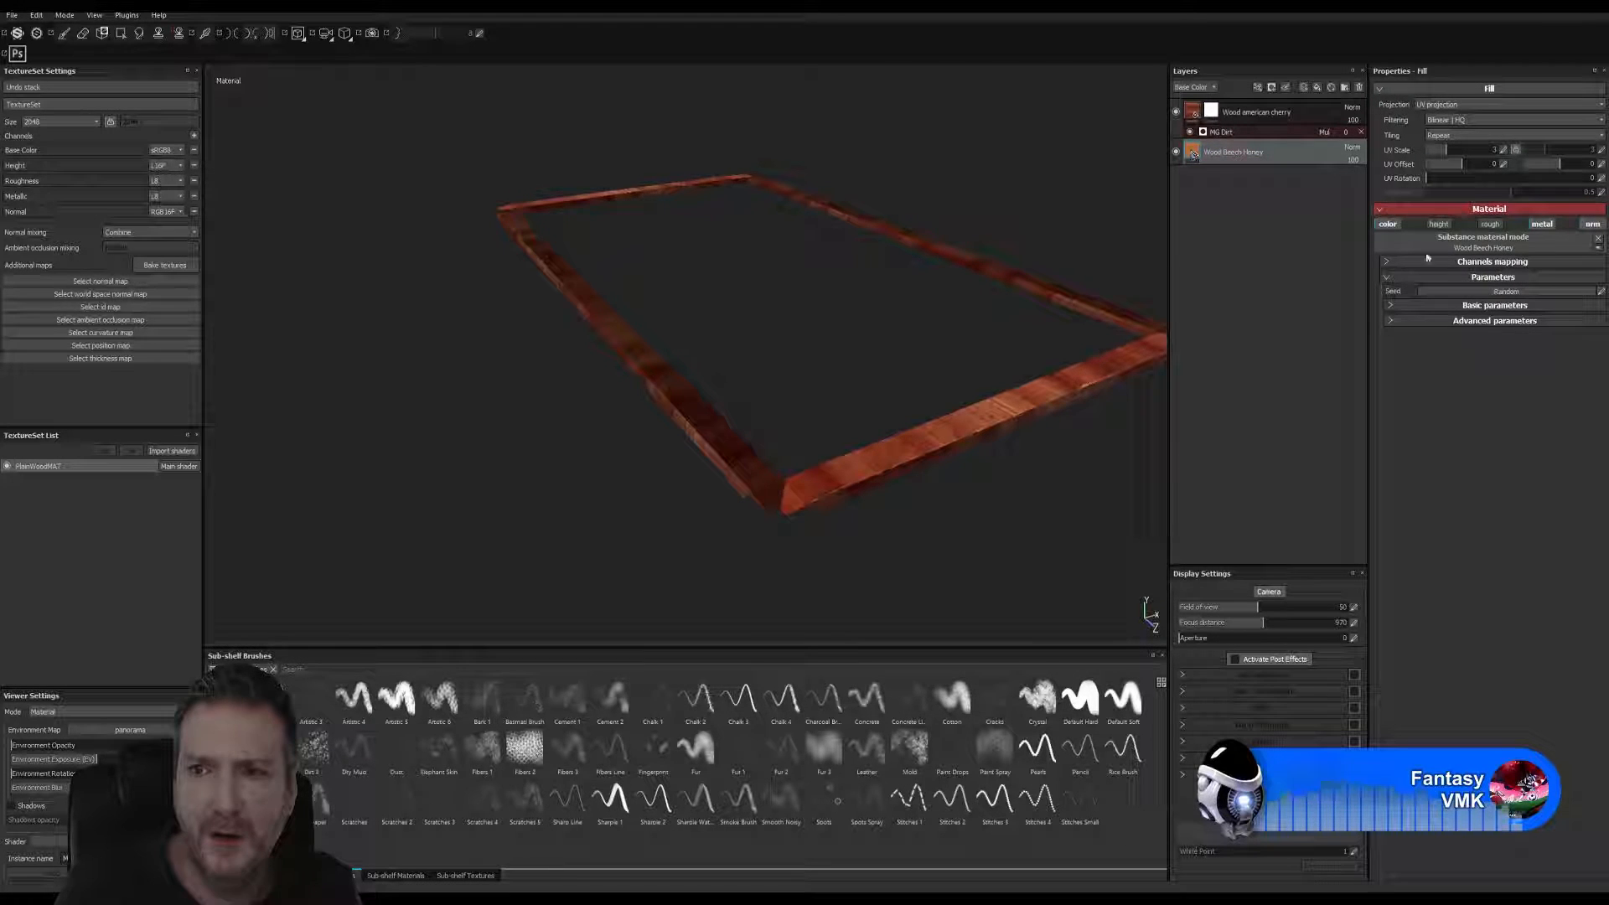
{"action": "left_click", "coordinate": [1238, 133]}
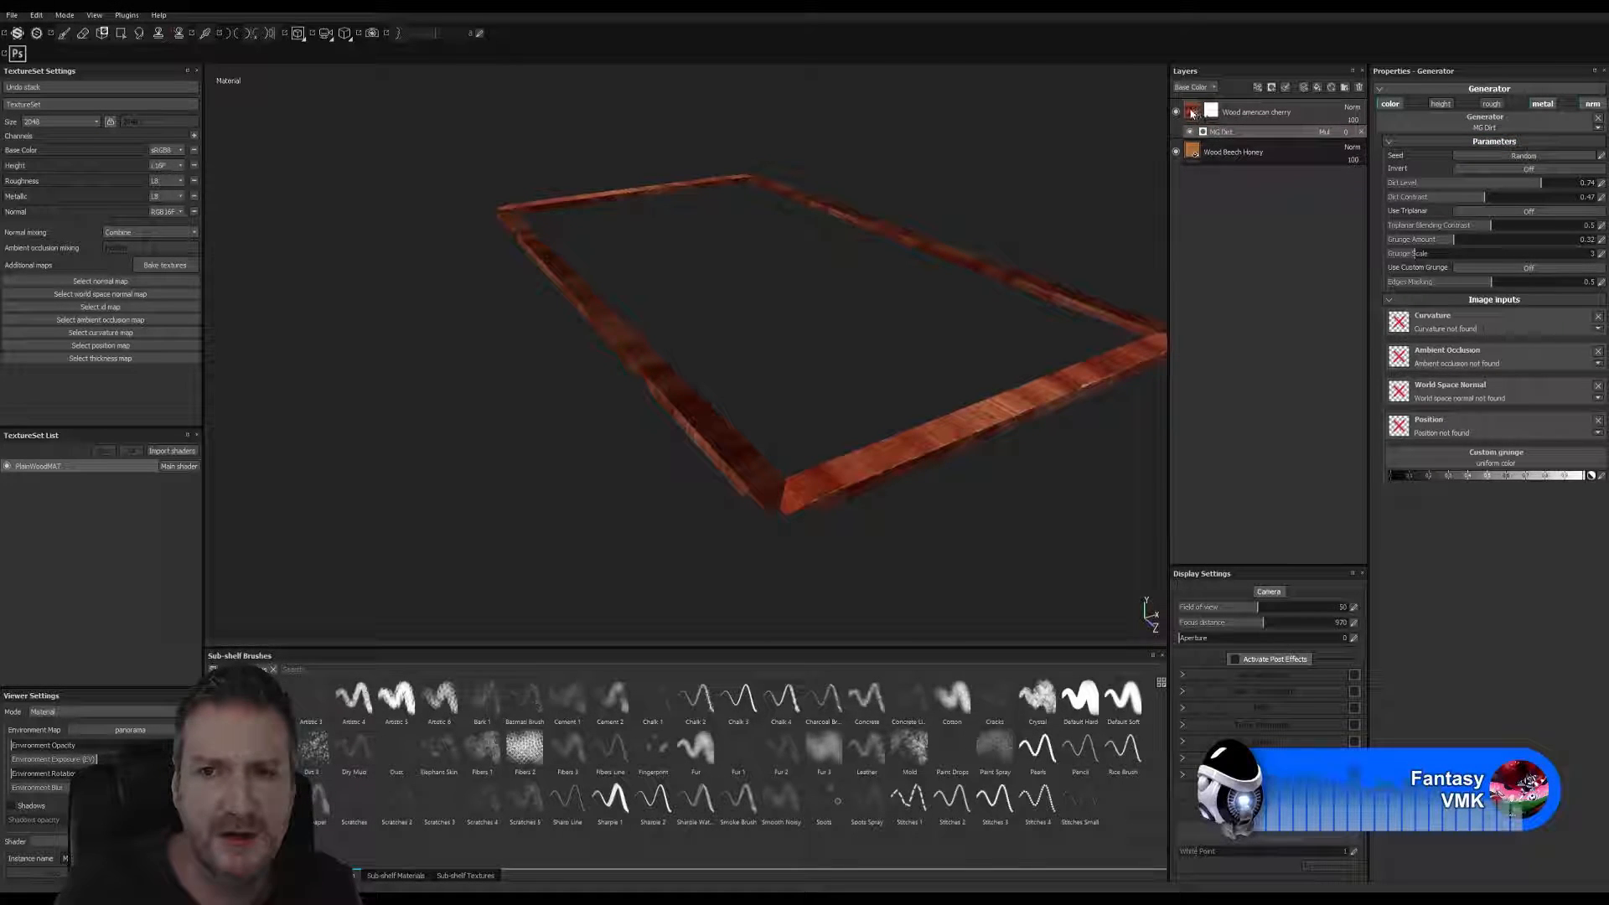
- Compare the long rail's finish with the Wood american cherry layer's roughness channel switched off, and switch the channel back on
{"action": "left_click", "coordinate": [1270, 114]}
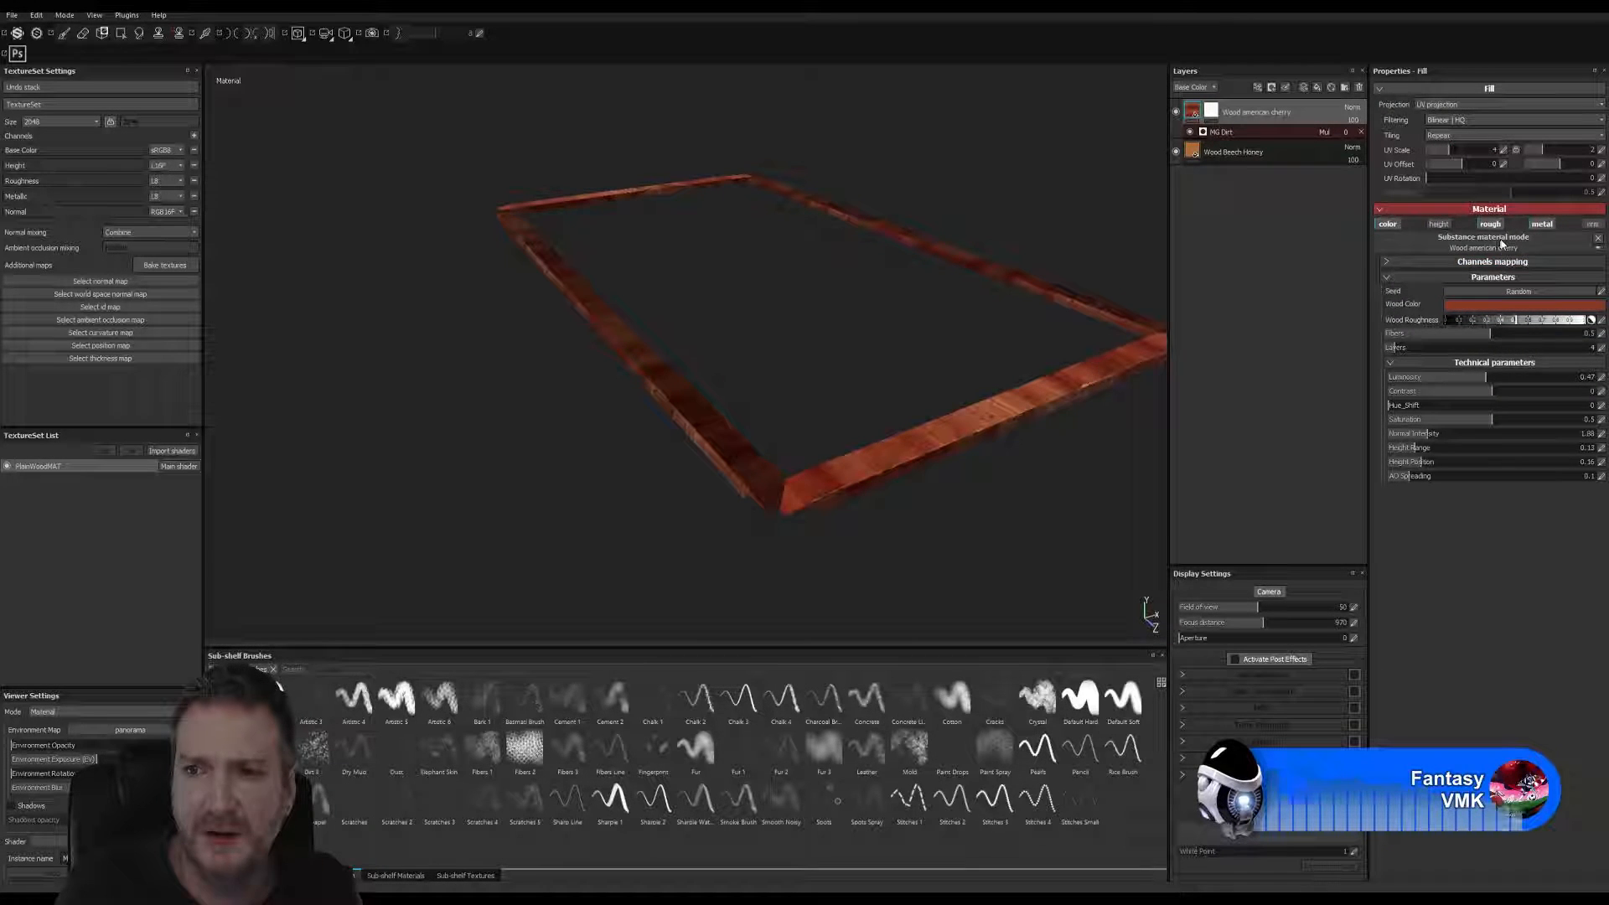
{"action": "left_click_drag", "start_coordinate": [693, 342], "coordinate": [711, 384], "text": "alt"}
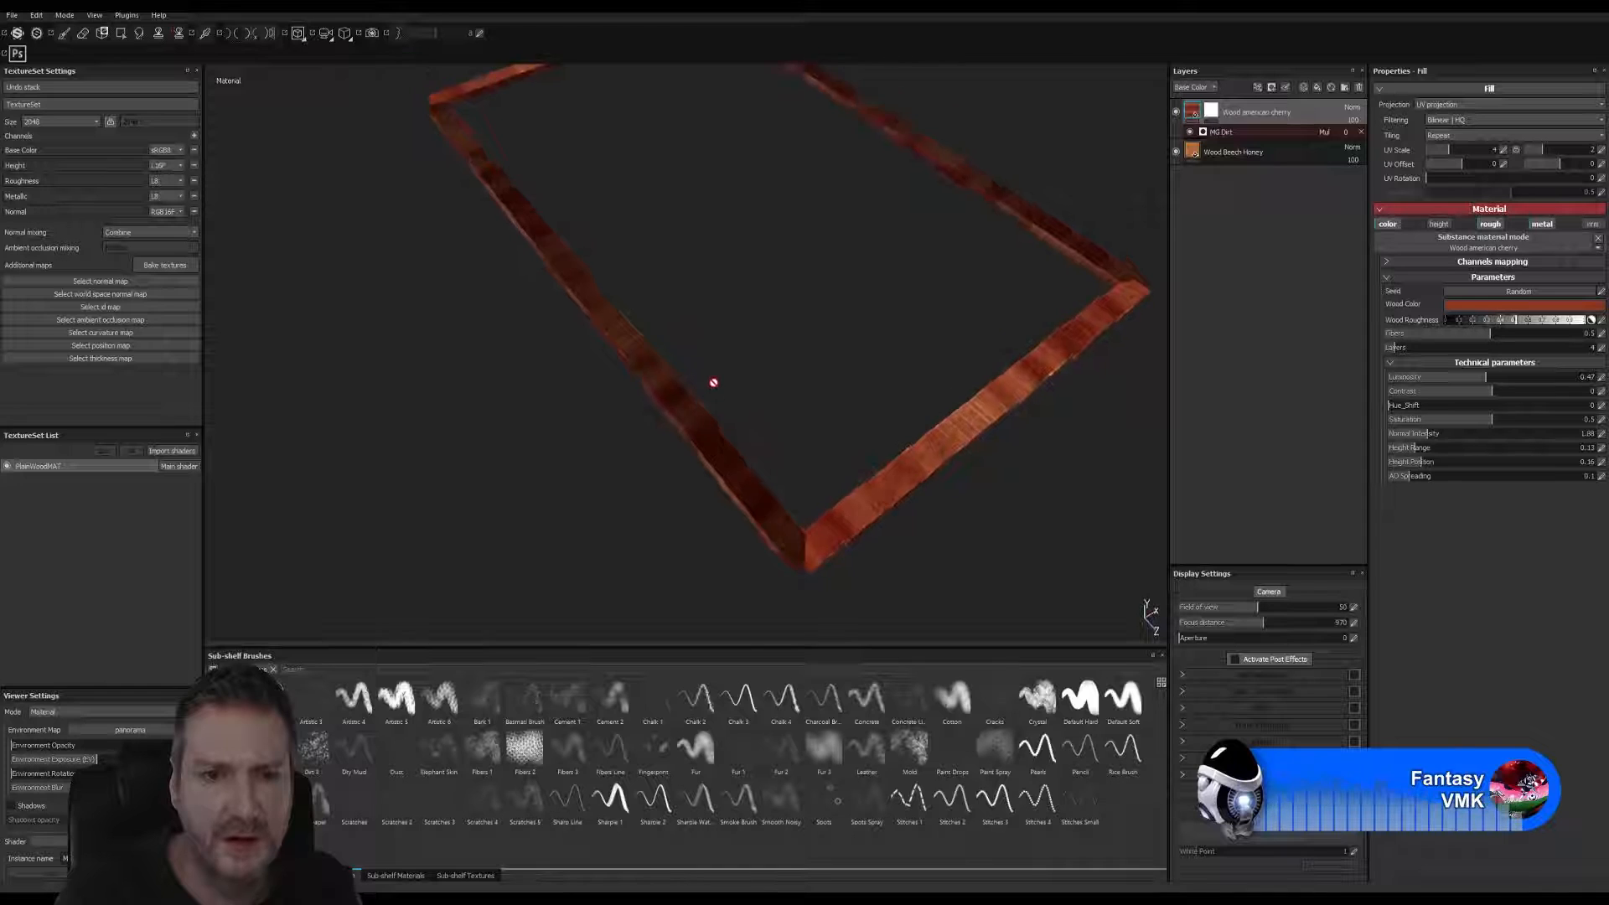
{"action": "right_click_drag", "start_coordinate": [712, 384], "coordinate": [1266, 378], "text": "alt"}
{"action": "left_click_drag", "start_coordinate": [877, 362], "coordinate": [885, 312], "text": "alt"}
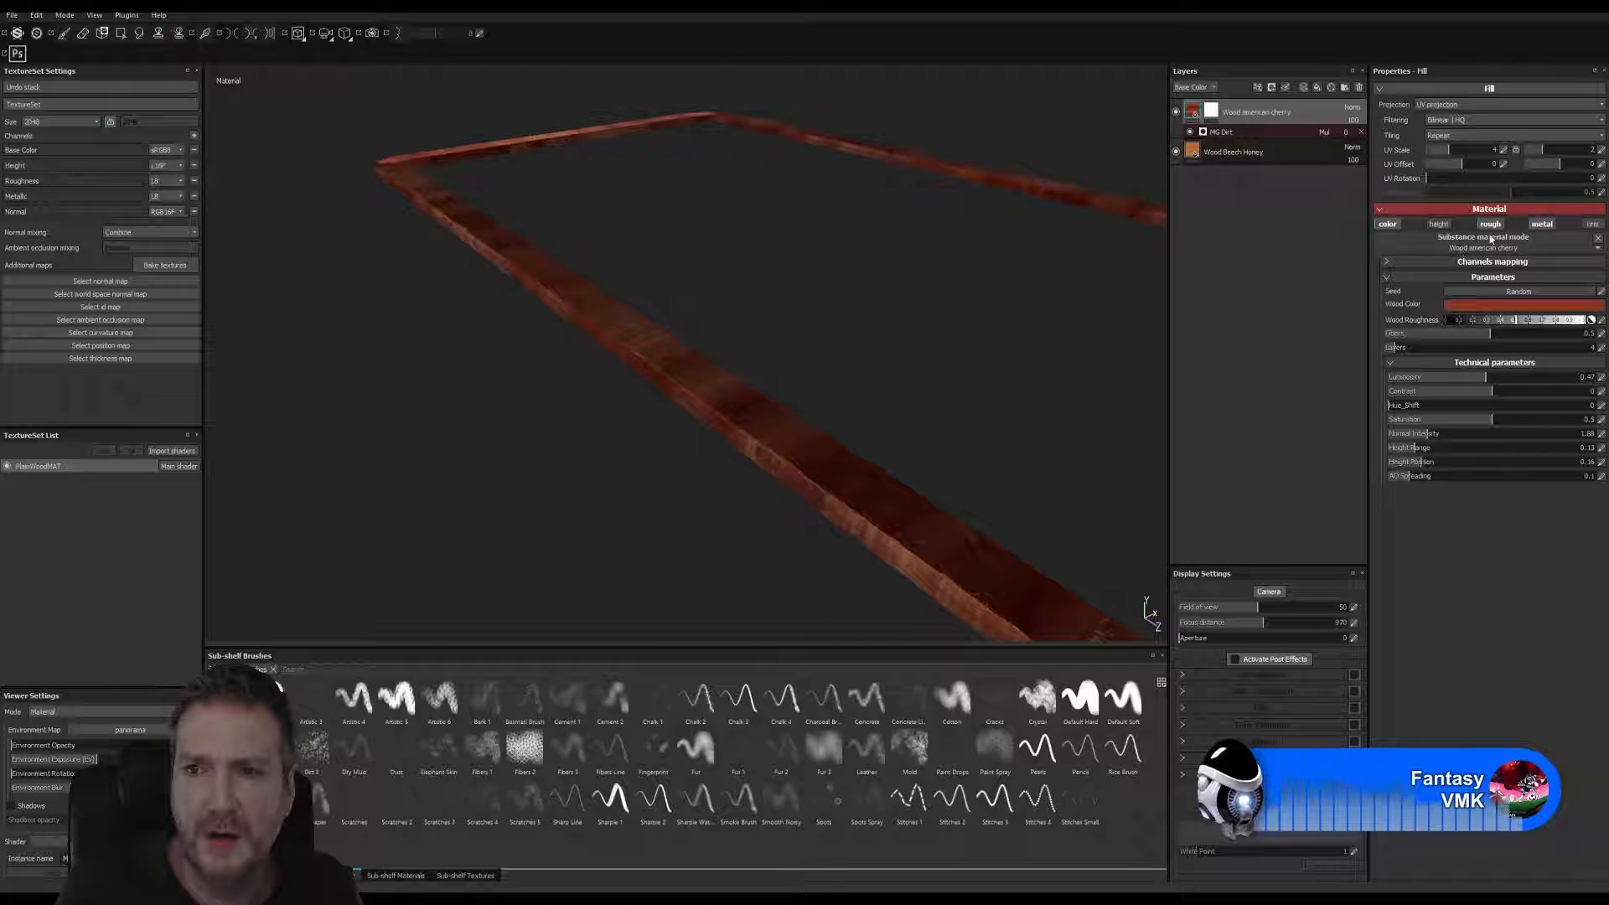
{"action": "left_click", "coordinate": [1495, 227]}
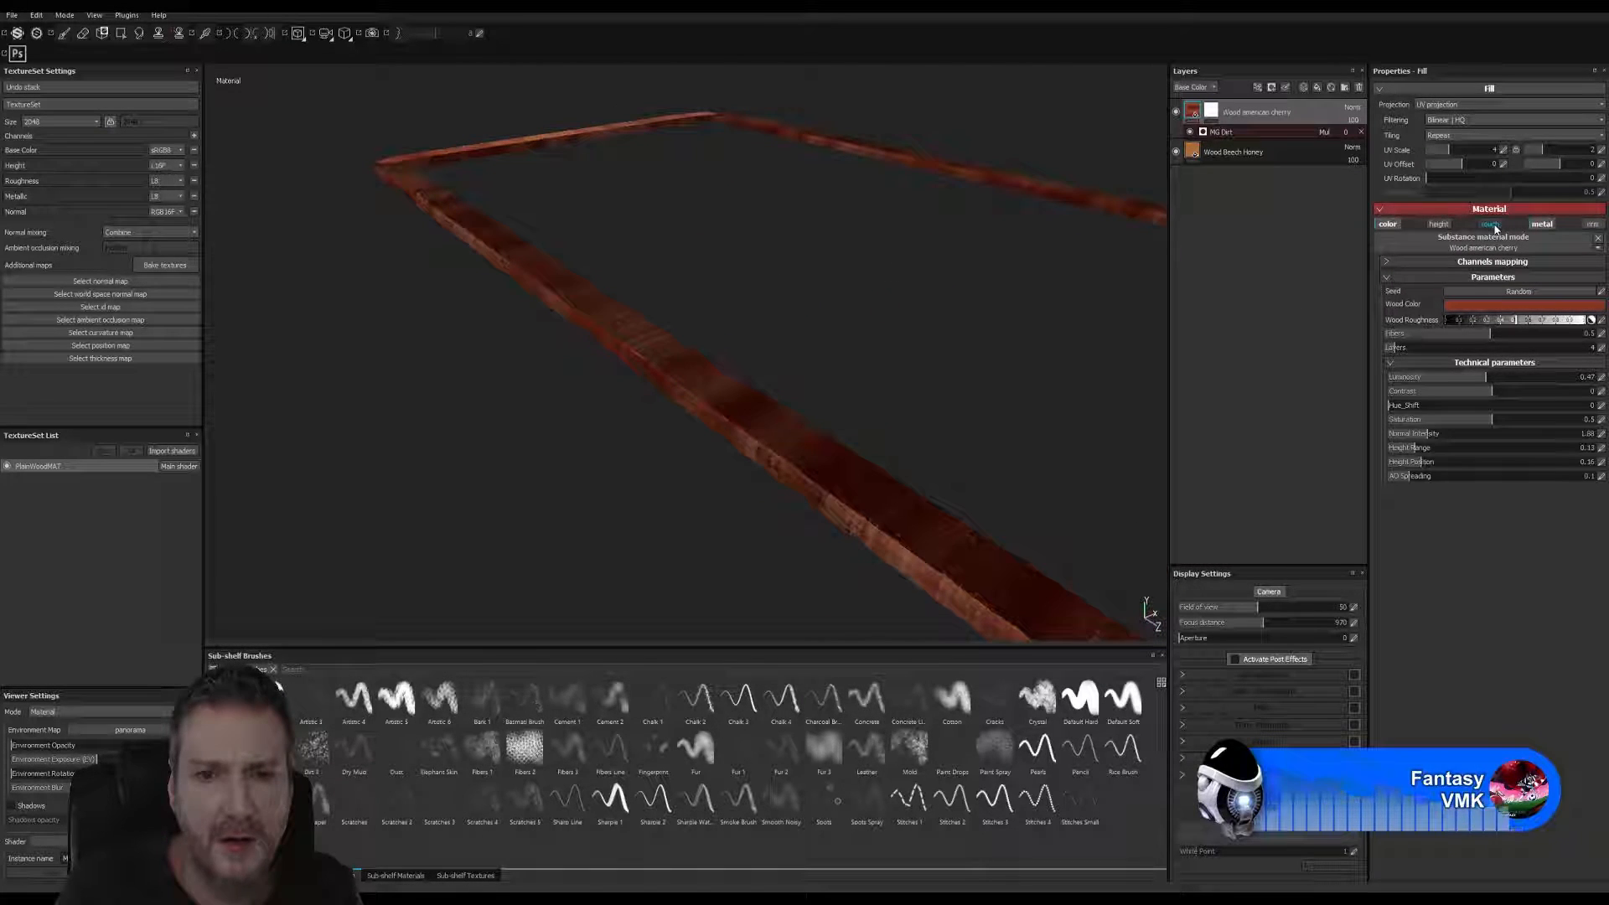
{"action": "left_click_drag", "start_coordinate": [925, 272], "coordinate": [866, 245], "text": "alt"}
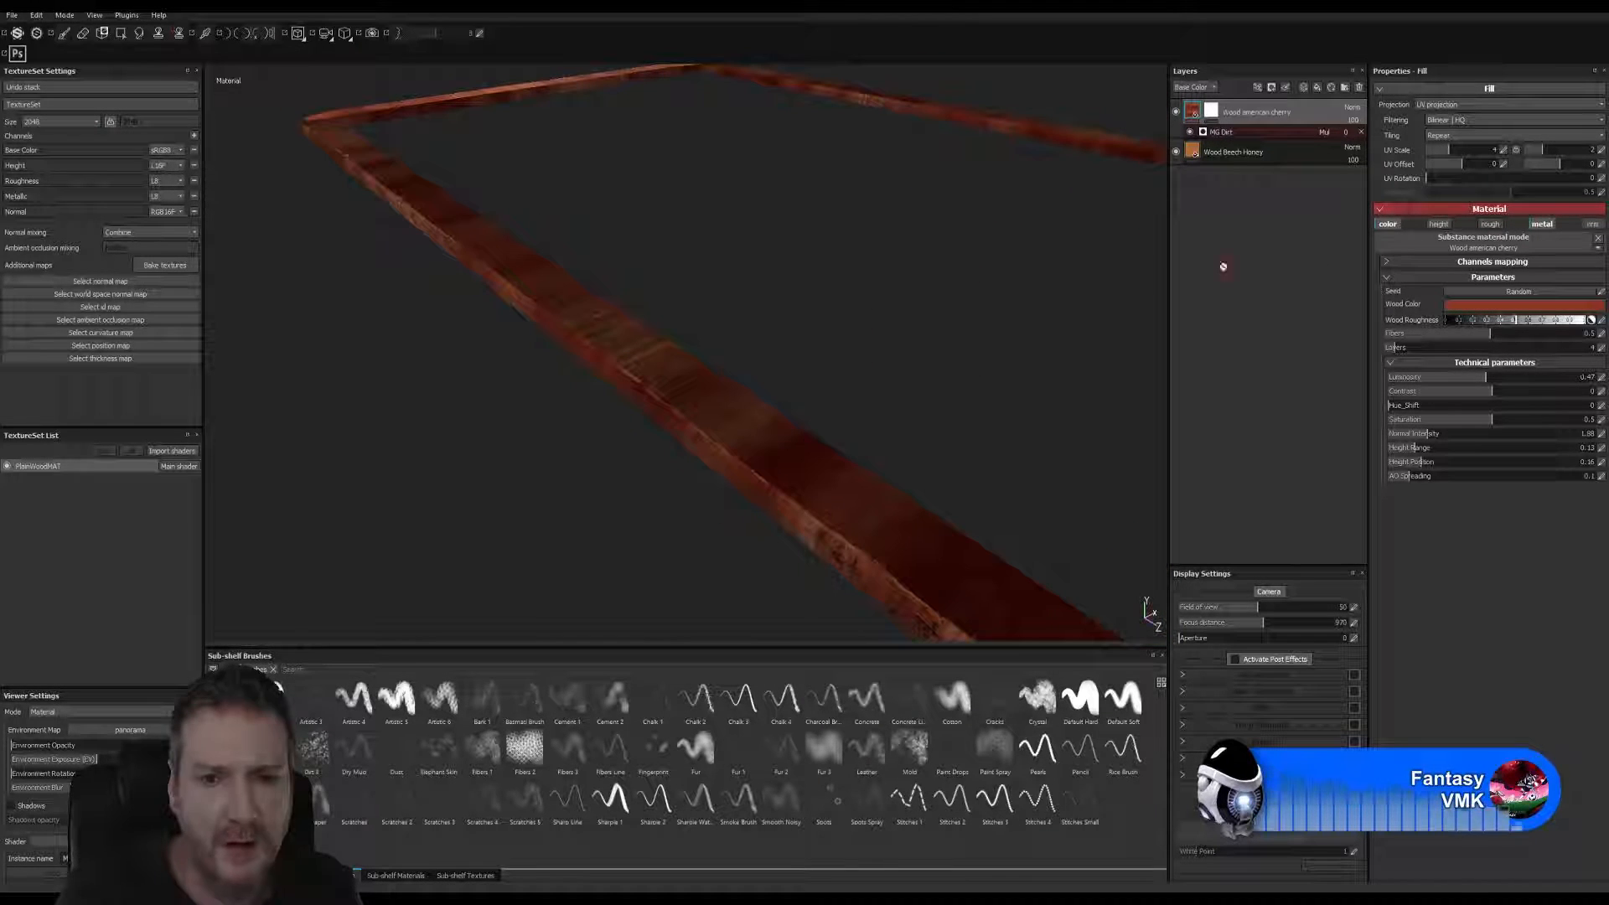
{"action": "left_click", "coordinate": [1489, 225]}
- Examine the worn cherry finish along the rails and corners up close and across the whole frame
{"action": "left_click_drag", "start_coordinate": [783, 349], "coordinate": [945, 501], "text": "alt"}
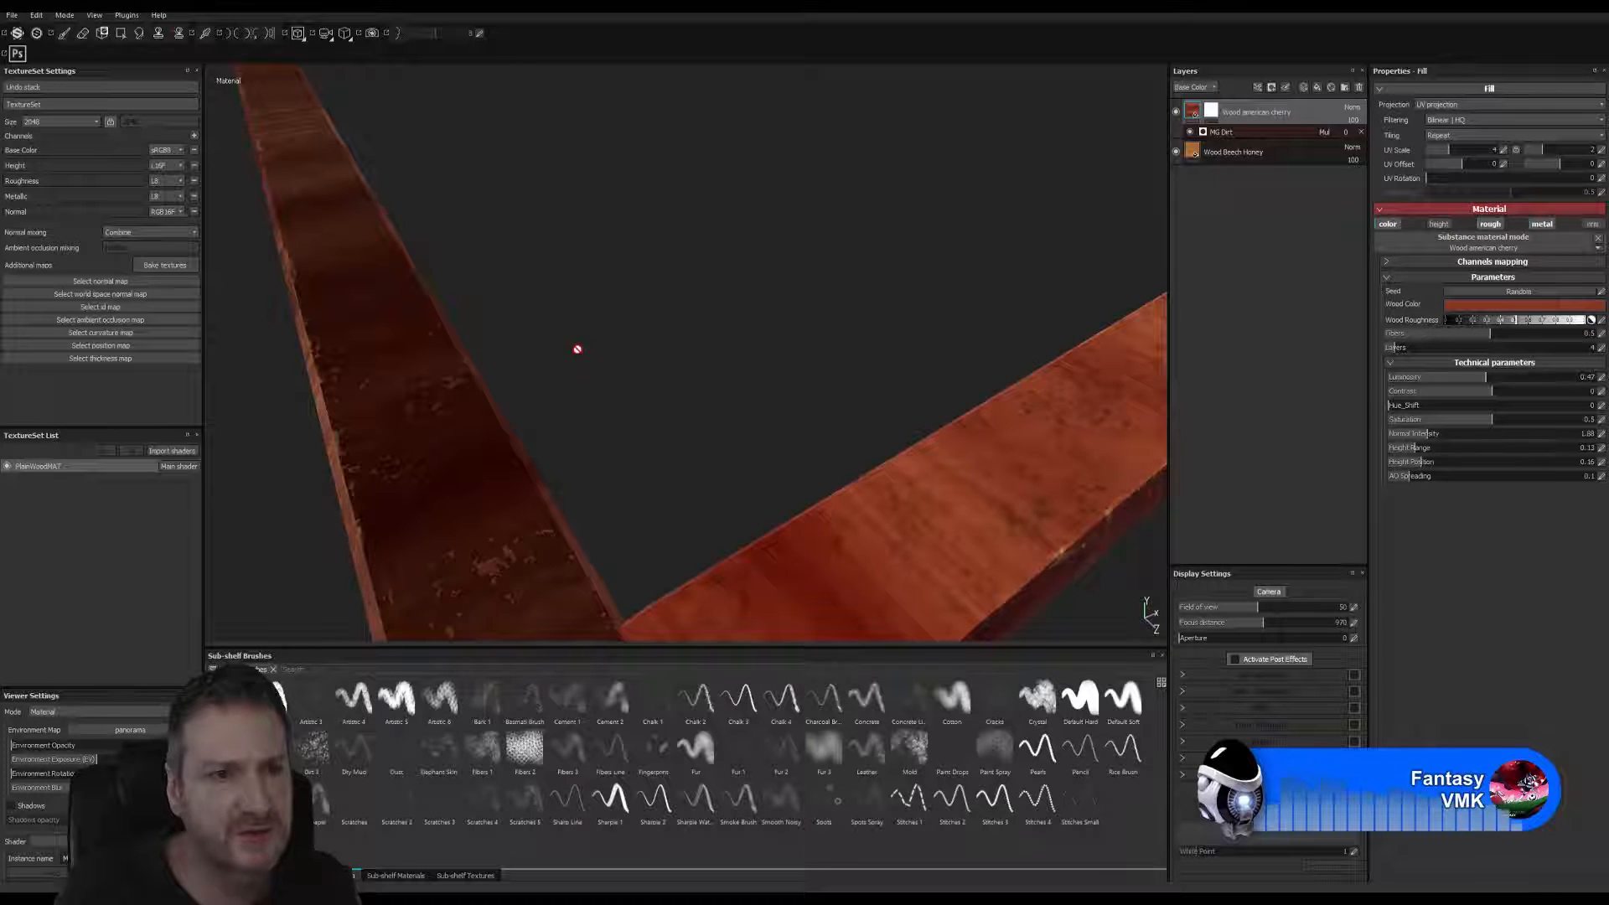
{"action": "left_click_drag", "start_coordinate": [577, 348], "coordinate": [959, 327], "text": "alt"}
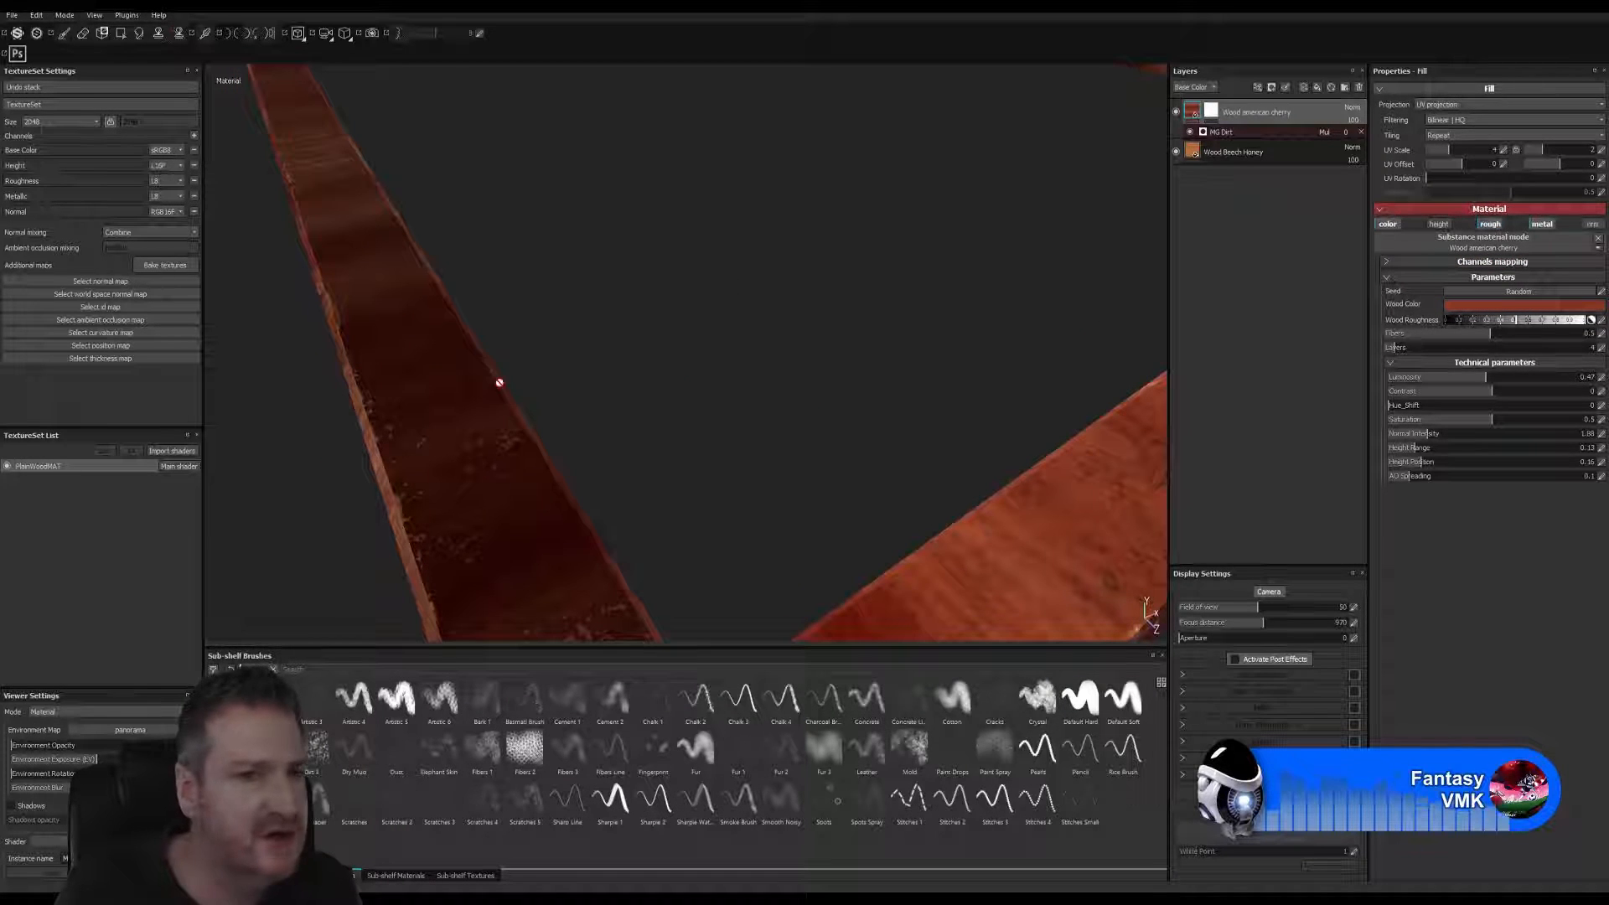
{"action": "left_click_drag", "start_coordinate": [696, 319], "coordinate": [647, 446], "text": "alt"}
{"action": "right_click_drag", "start_coordinate": [647, 446], "coordinate": [841, 425], "text": "alt"}
{"action": "left_click_drag", "start_coordinate": [841, 424], "coordinate": [470, 503], "text": "alt"}
{"action": "right_click_drag", "start_coordinate": [469, 503], "coordinate": [369, 560], "text": "alt"}
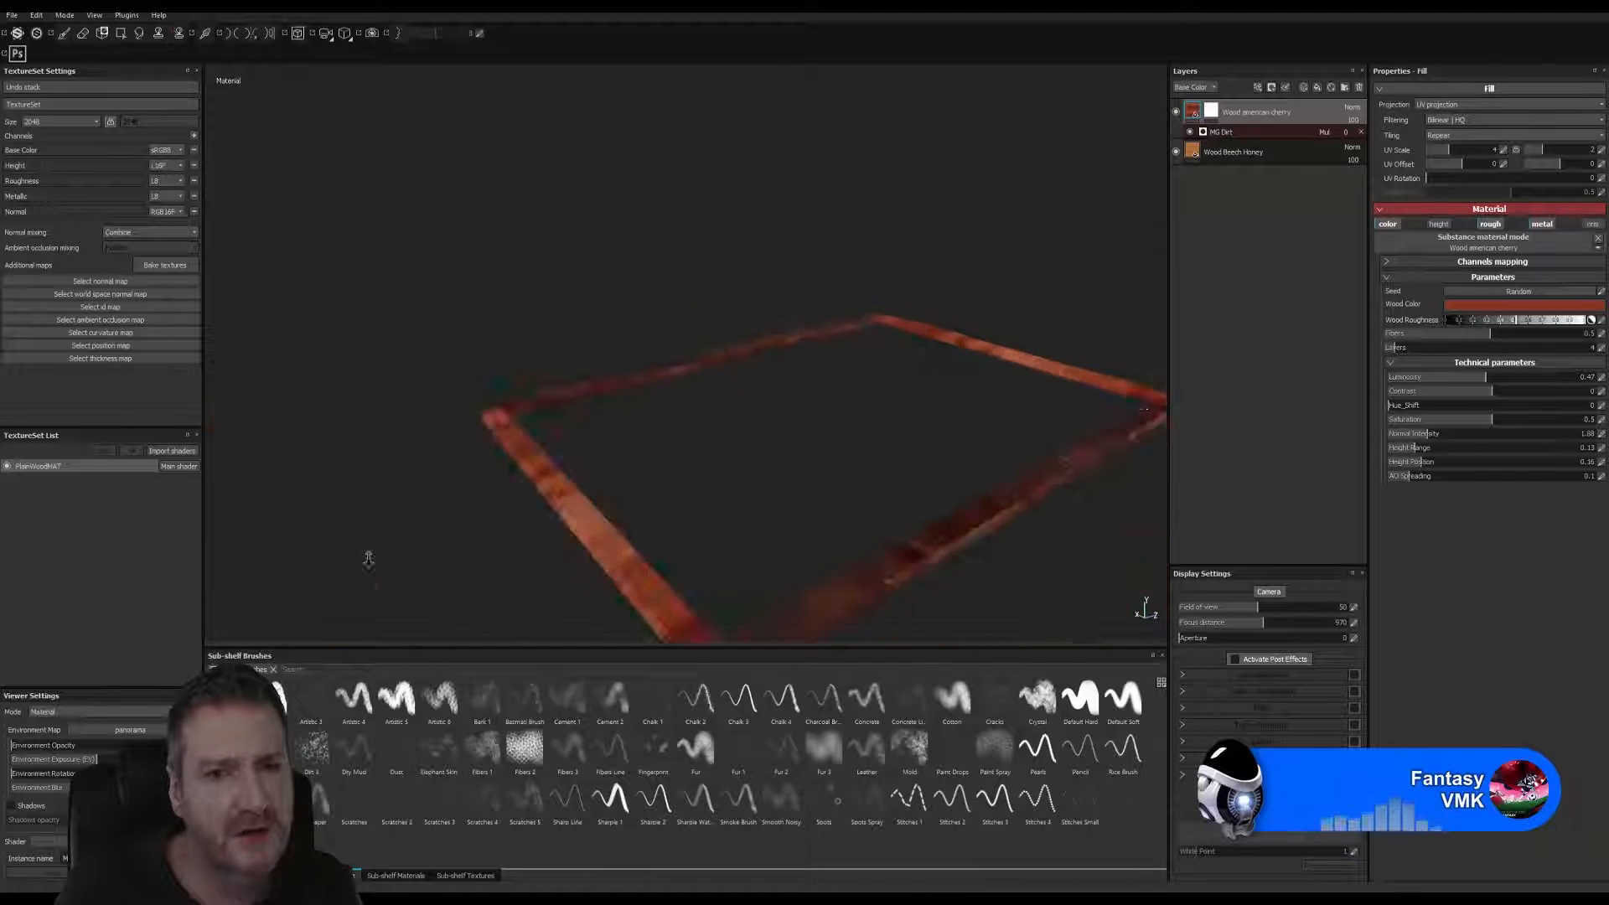
{"action": "left_click_drag", "start_coordinate": [369, 560], "coordinate": [715, 551], "text": "alt"}
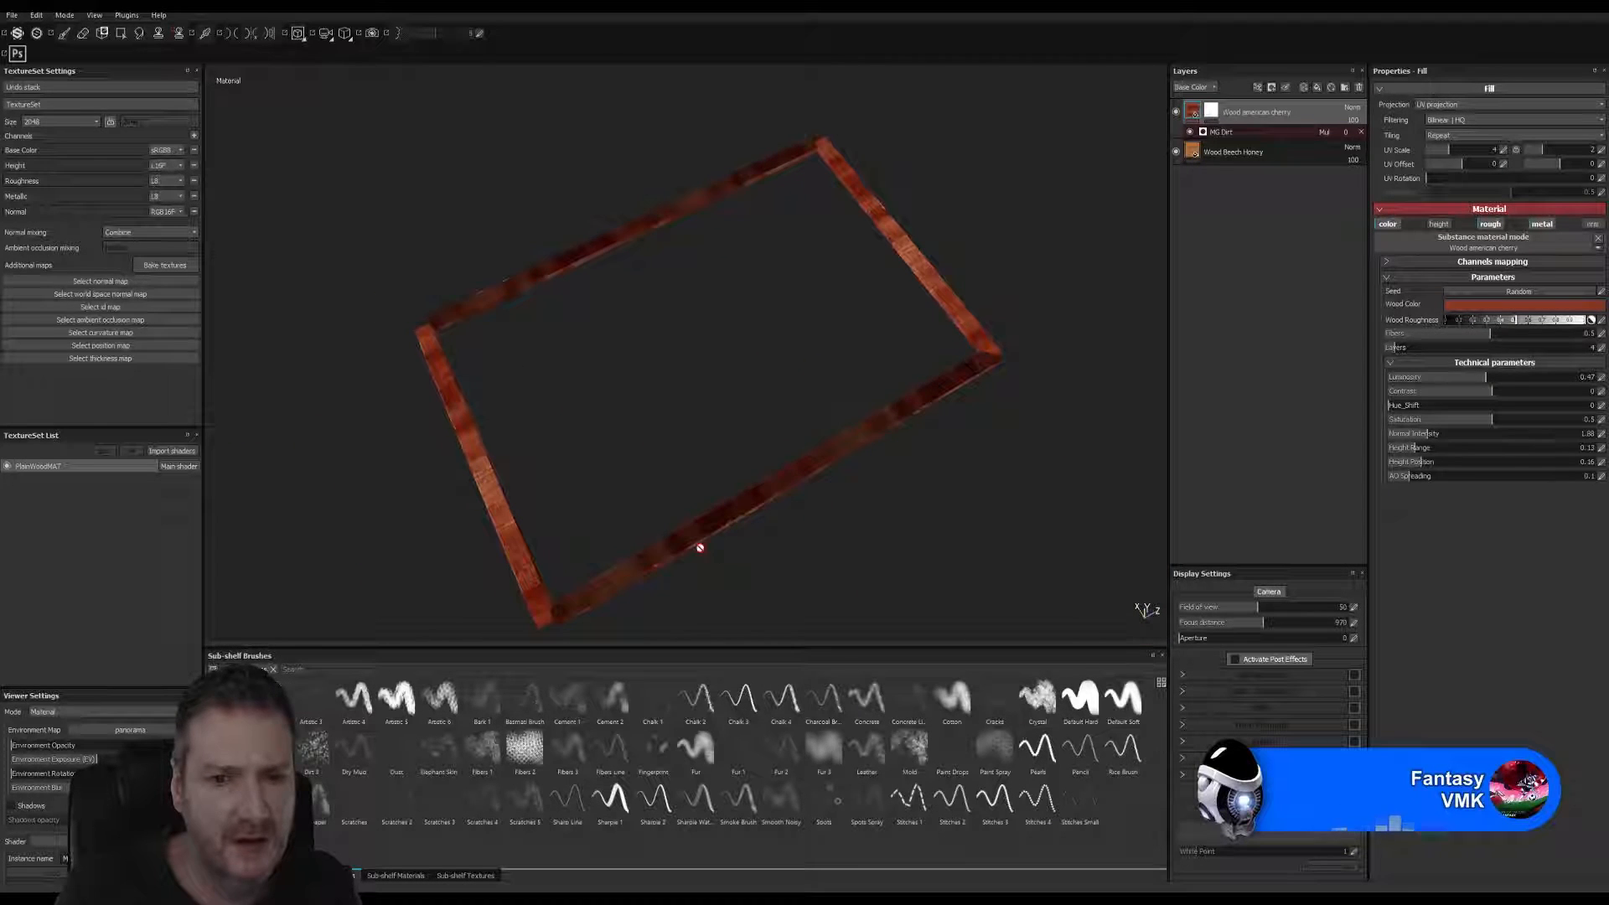
{"action": "right_click_drag", "start_coordinate": [700, 547], "coordinate": [1535, 499], "text": "alt"}
{"action": "middle_click_drag", "start_coordinate": [845, 546], "coordinate": [851, 317], "text": "alt"}
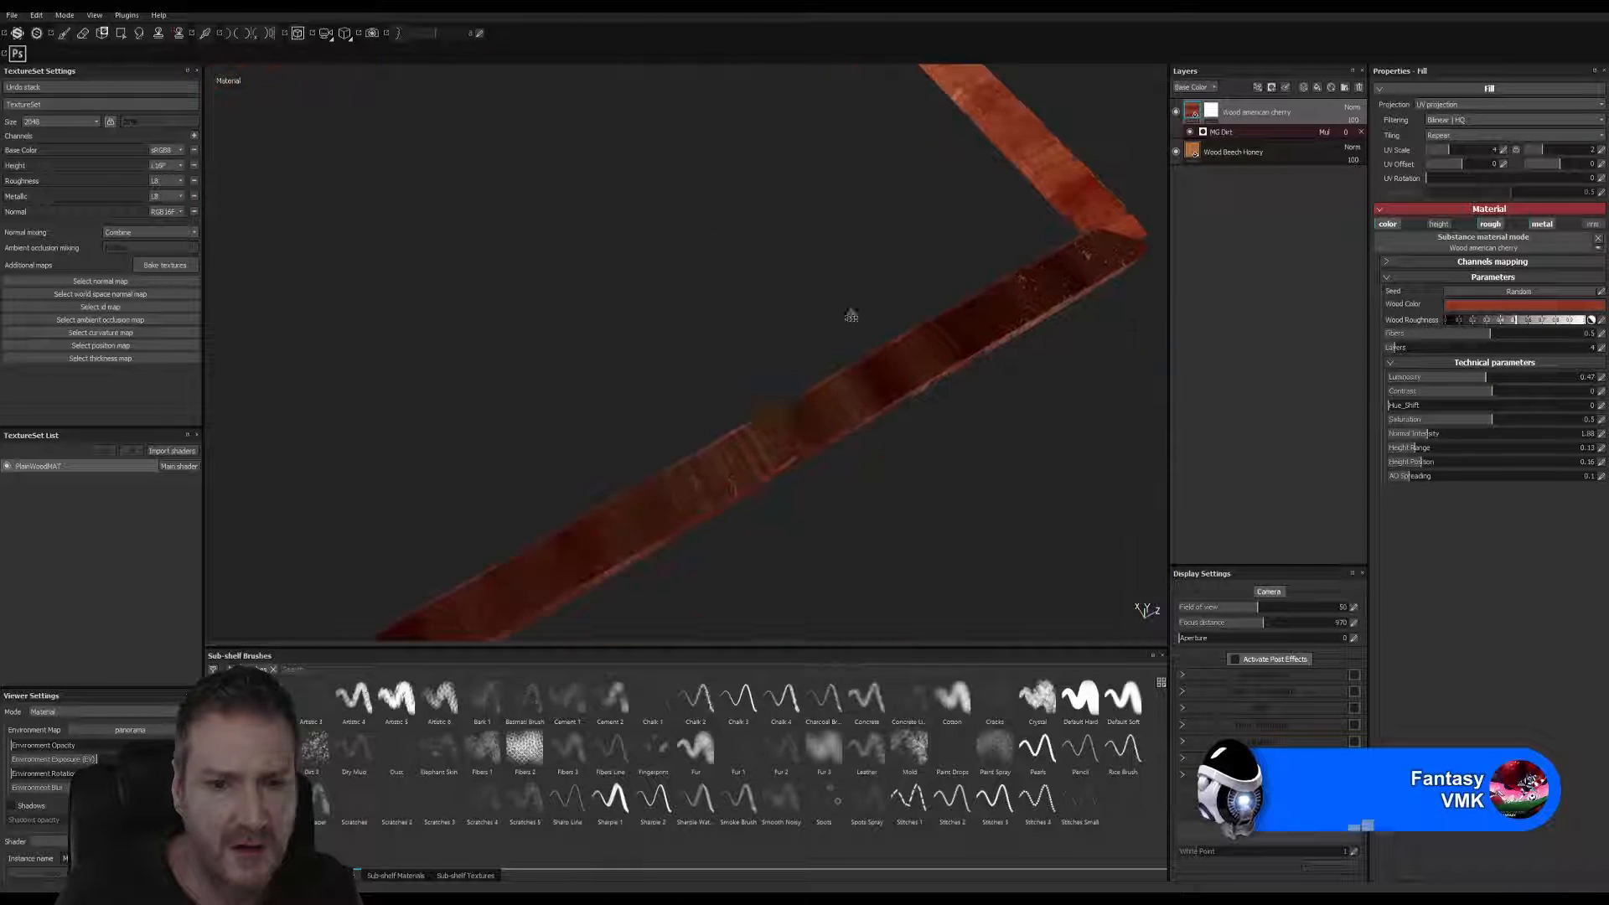
{"action": "right_click_drag", "start_coordinate": [851, 317], "coordinate": [603, 470], "text": "alt"}
{"action": "left_click_drag", "start_coordinate": [603, 469], "coordinate": [853, 443], "text": "alt"}
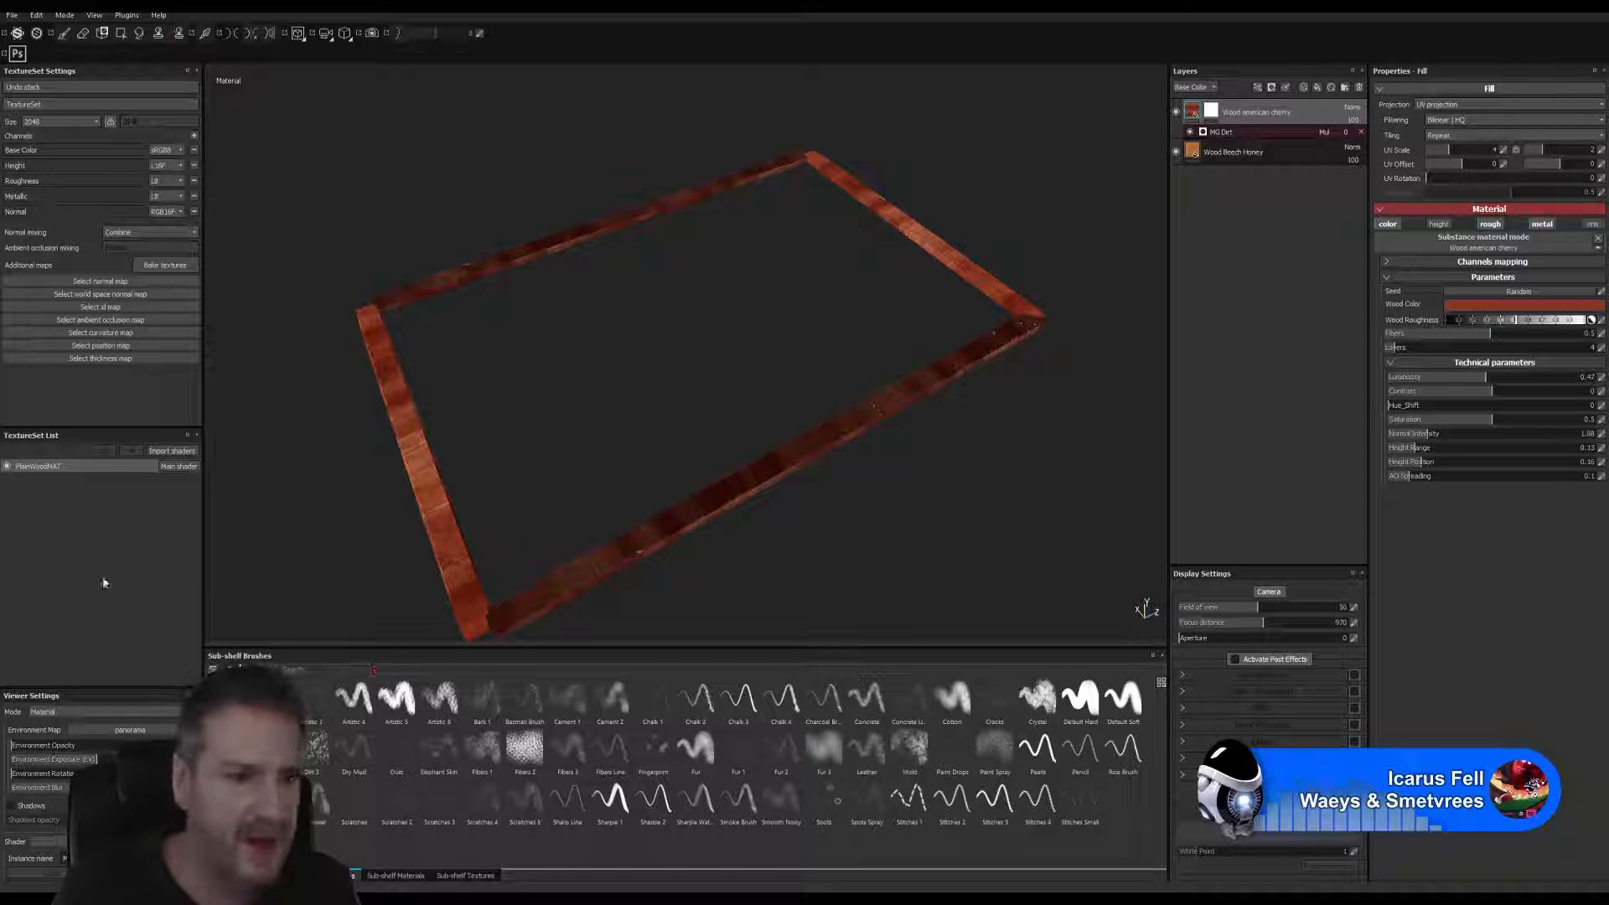
- Start a texture export and browse for its output folder in UE4 Projects on the Work (E:) drive
{"action": "left_click", "coordinate": [12, 15]}
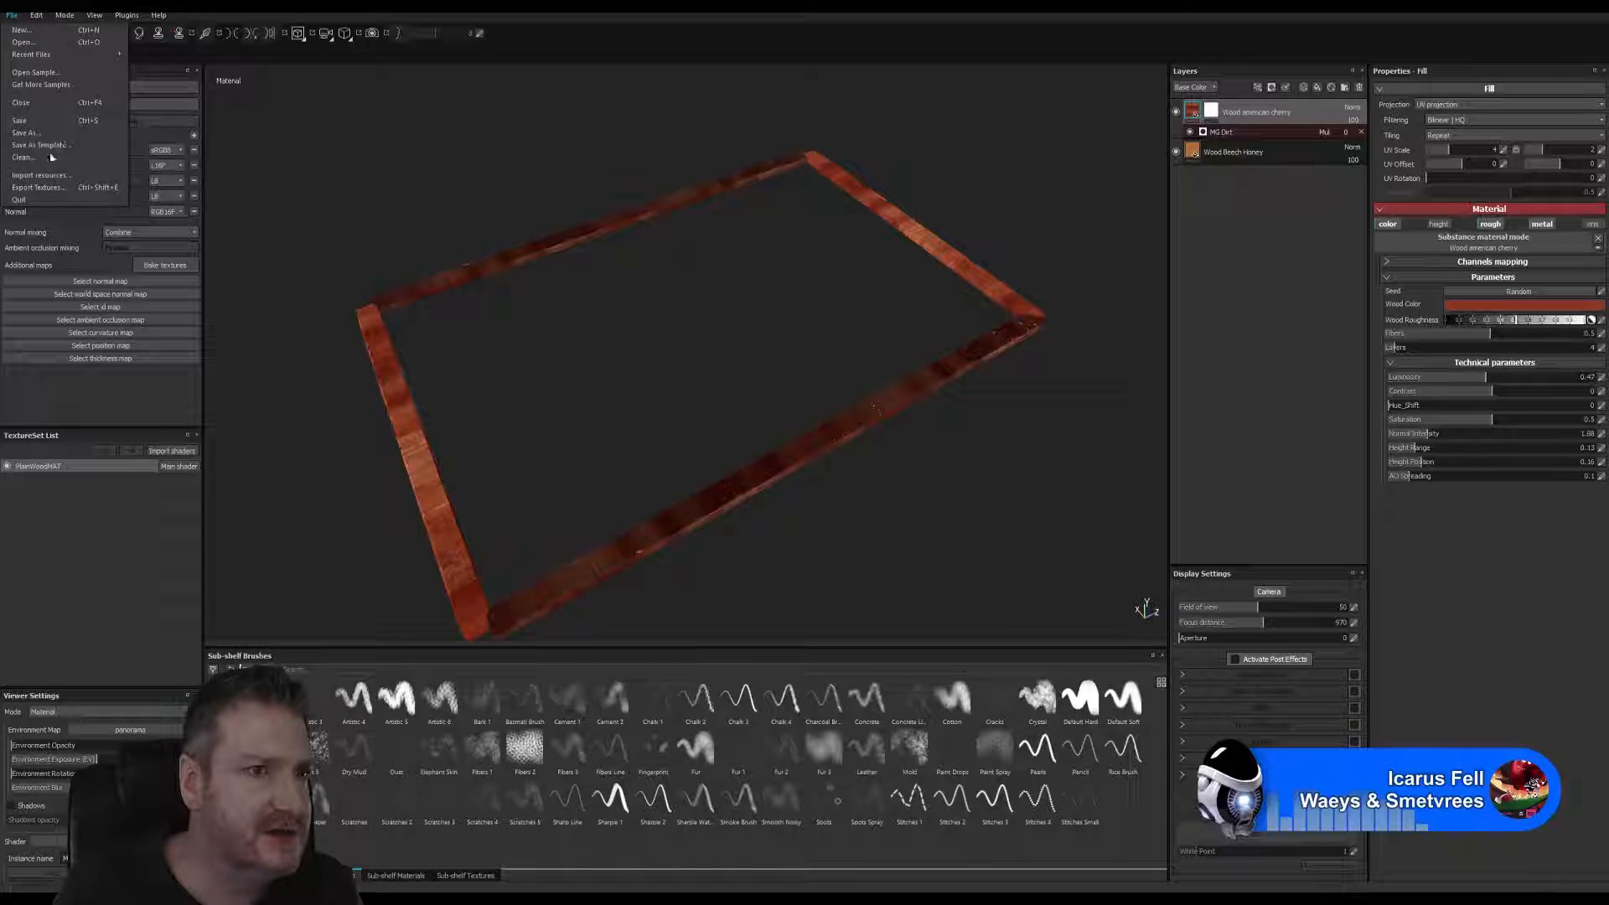
{"action": "left_click", "coordinate": [37, 187]}
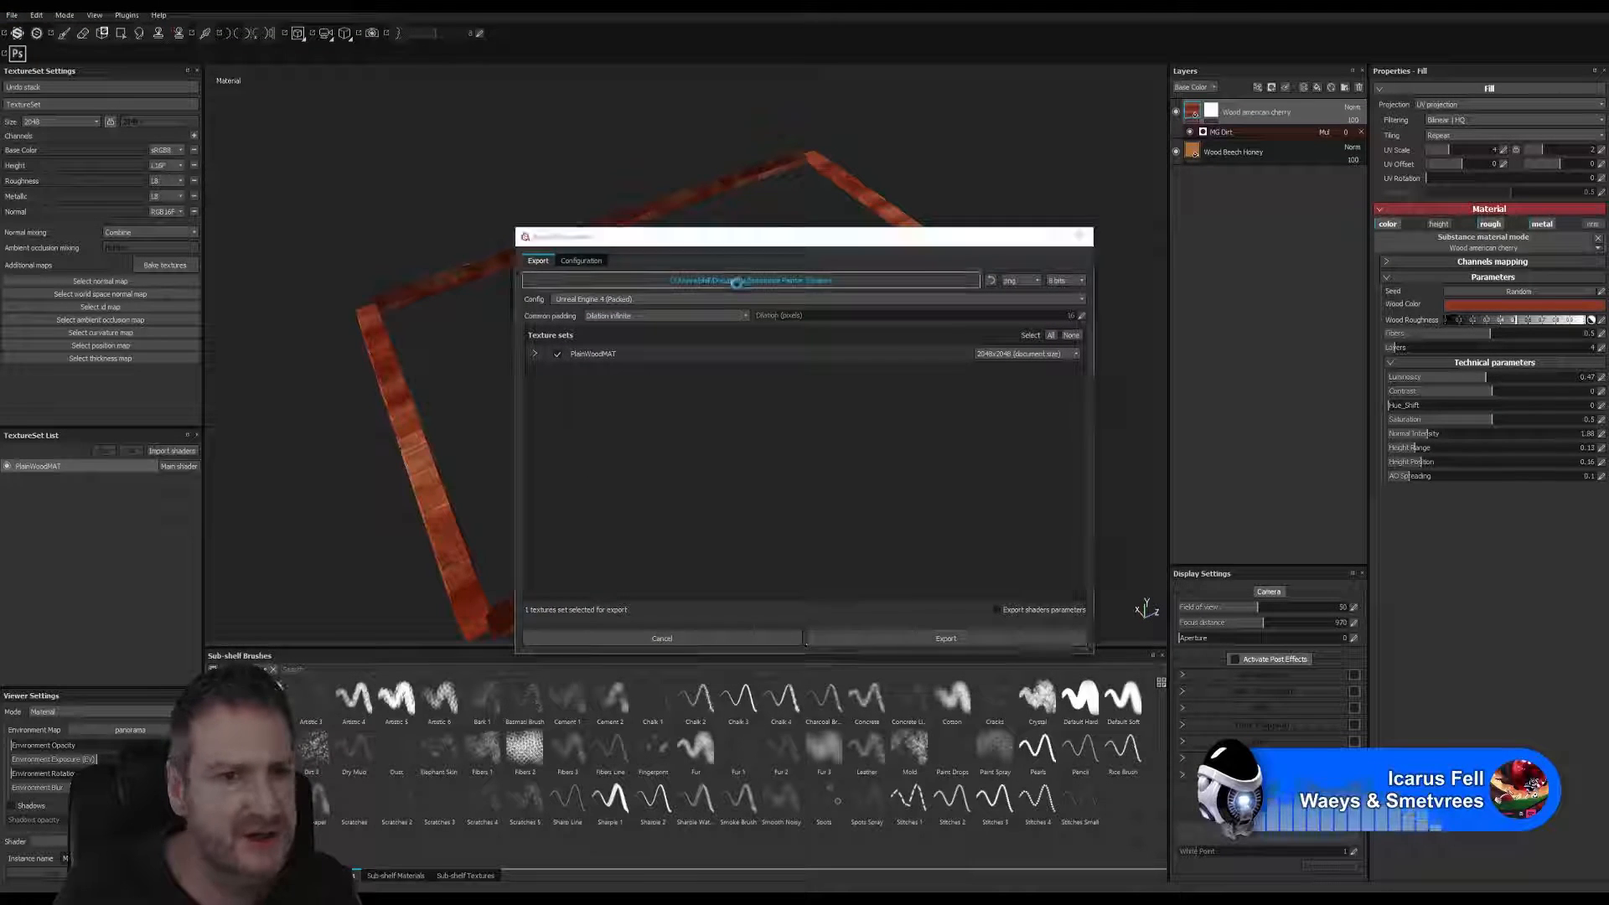
{"action": "left_click", "coordinate": [820, 276]}
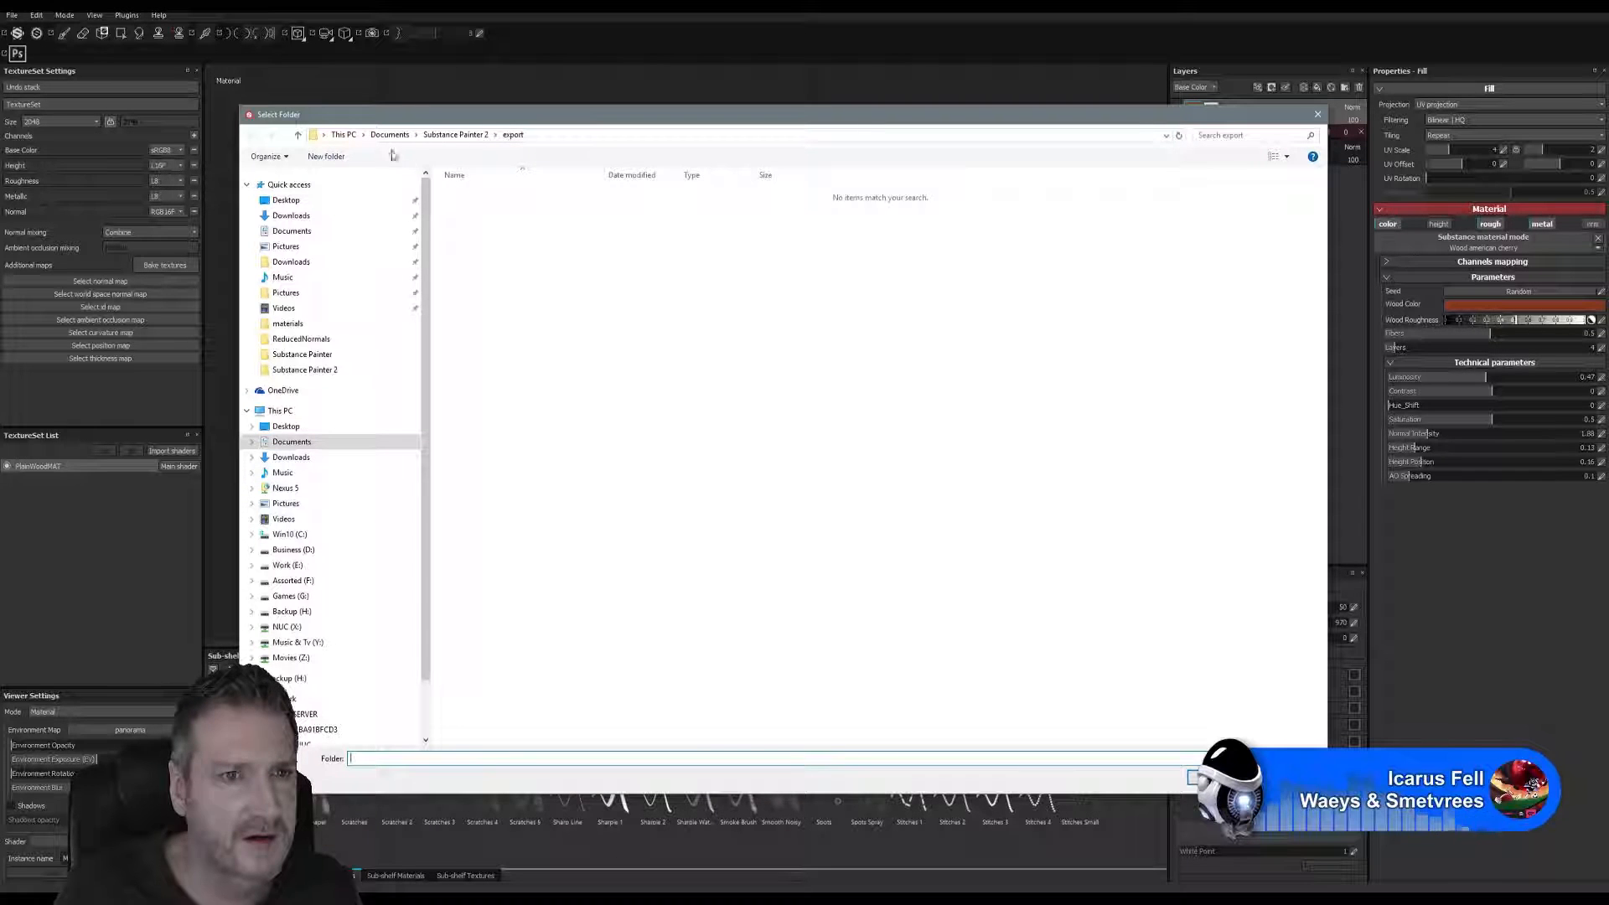
{"action": "left_click", "coordinate": [1096, 136]}
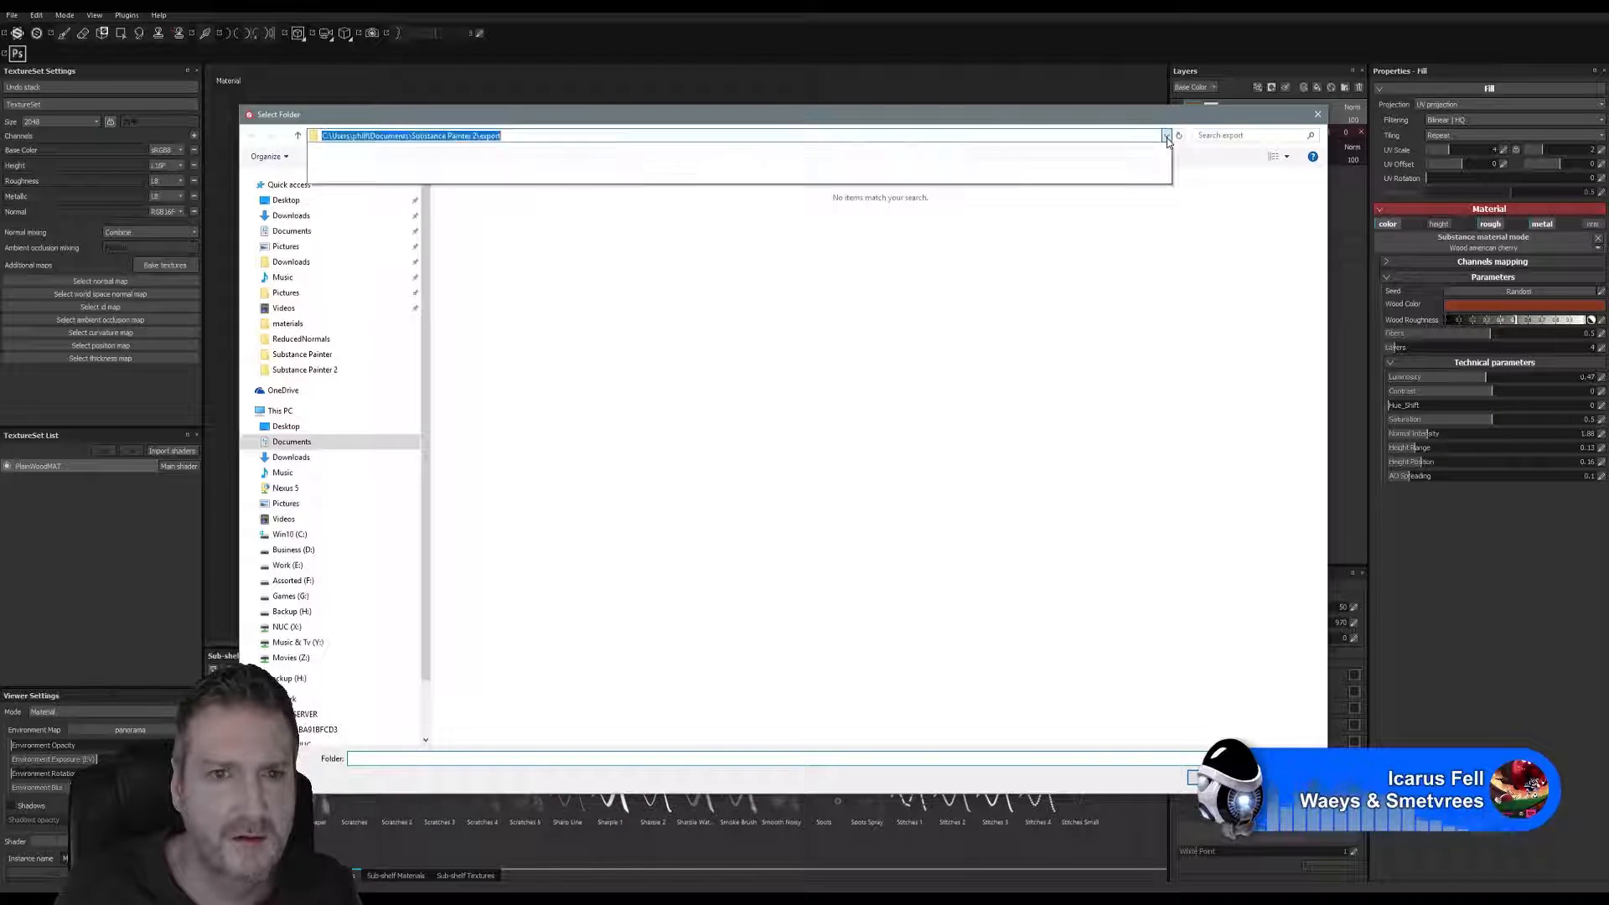
{"action": "left_click", "coordinate": [1133, 348]}
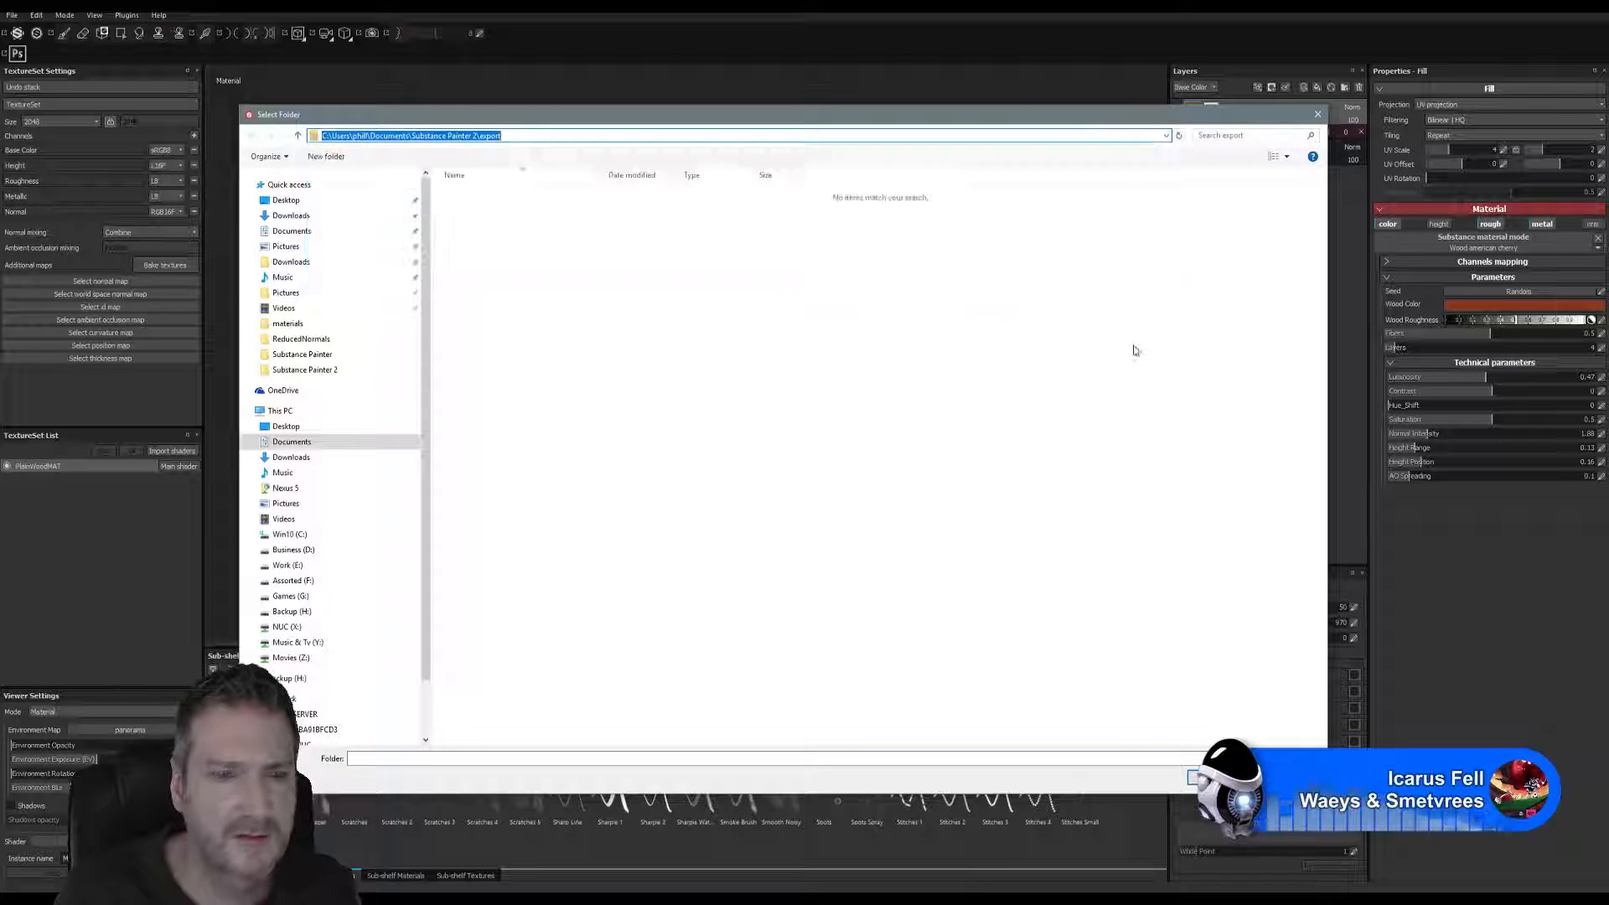
{"action": "left_click", "coordinate": [295, 569]}
{"action": "left_click", "coordinate": [684, 424]}
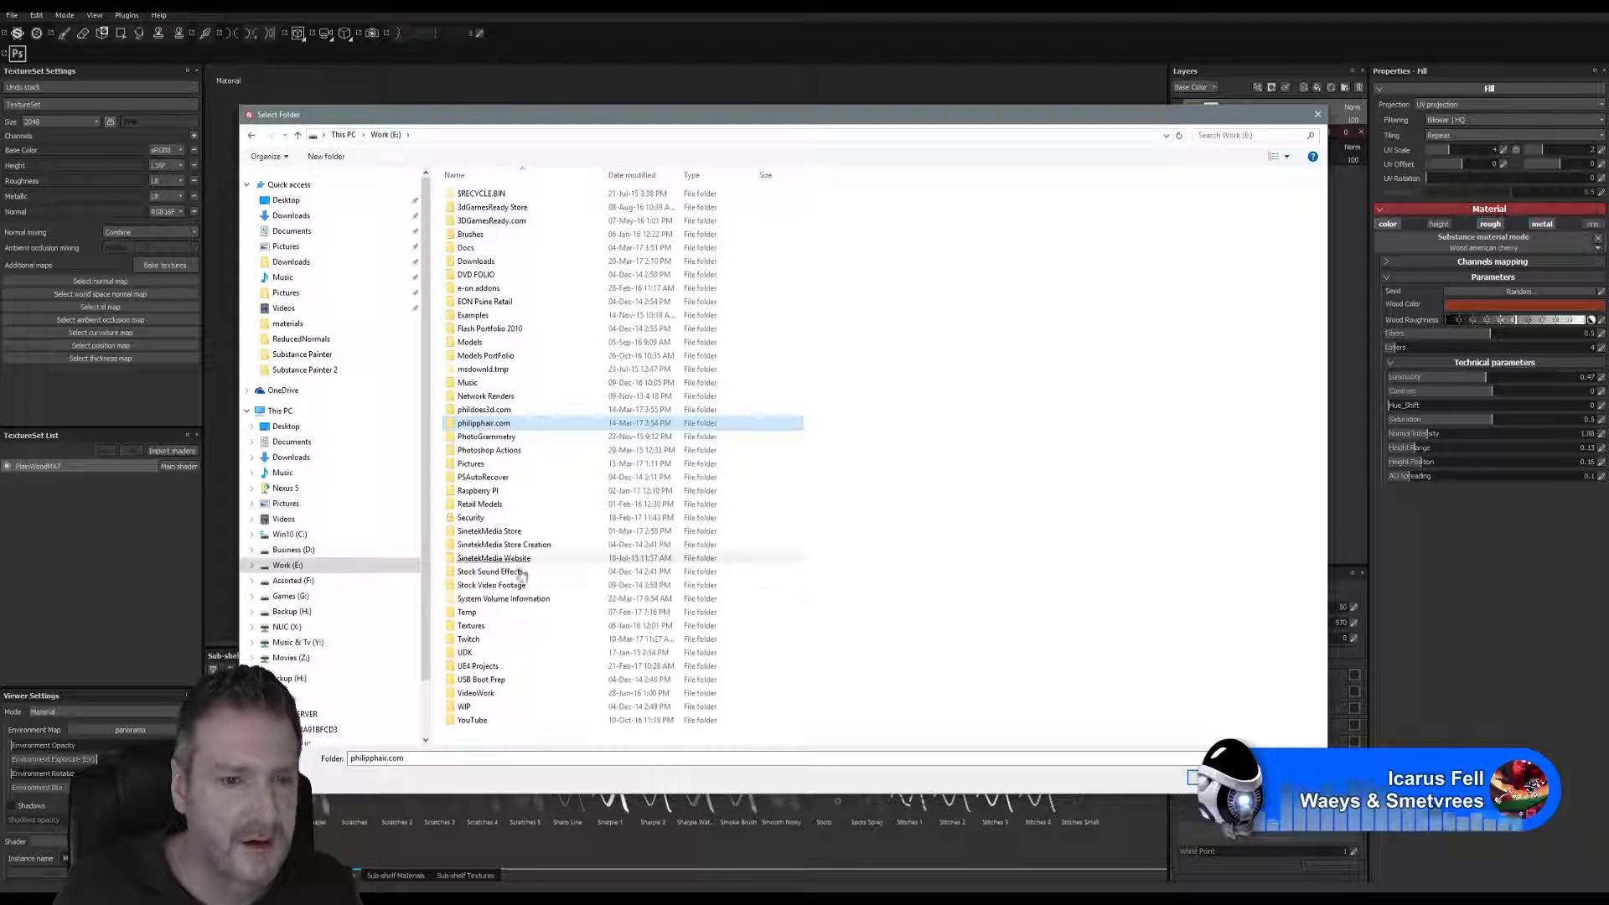
{"action": "double_click", "coordinate": [480, 667]}
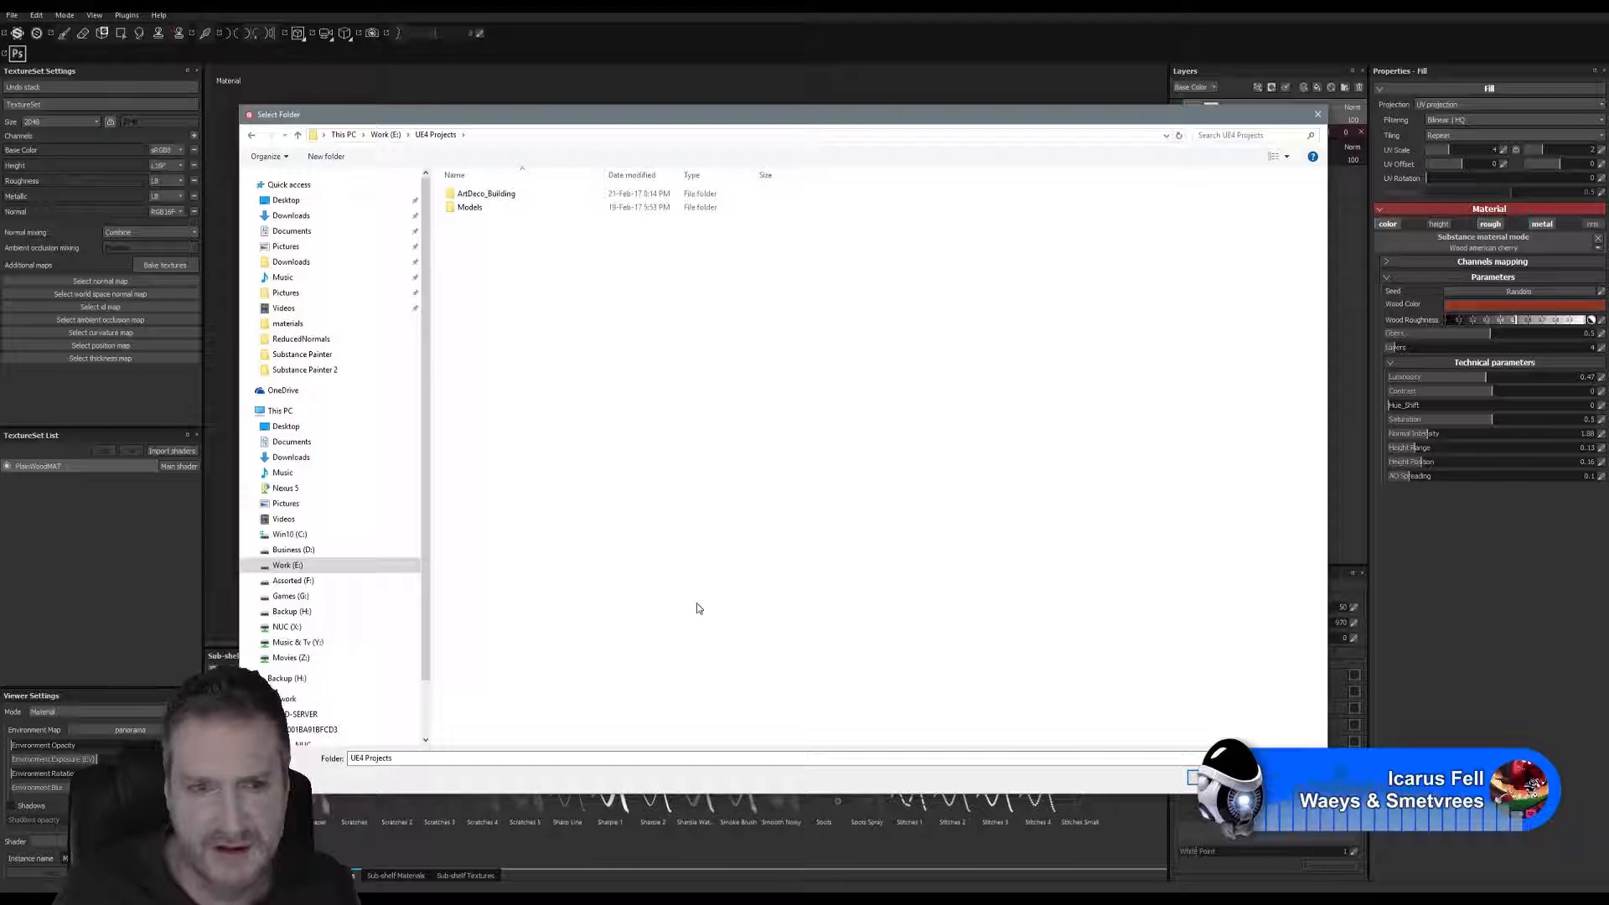
- Set the output folder to Models\ArtDeco Building\Exports\SqrBanister and export the PlainWoodMAT textures
{"action": "double_click", "coordinate": [469, 208]}
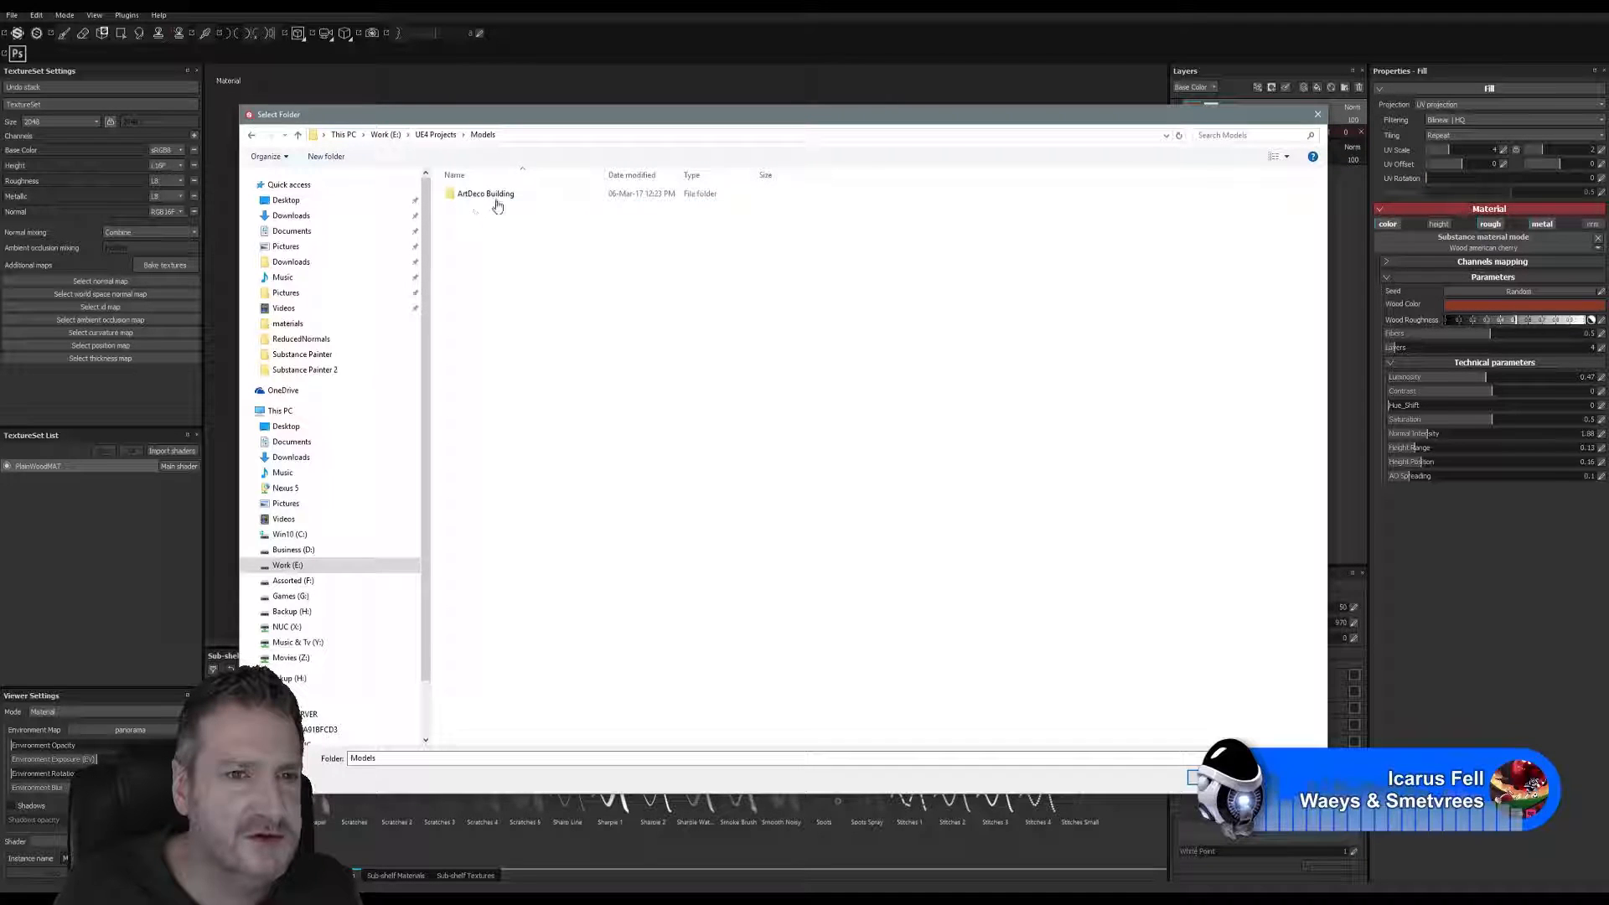
{"action": "double_click", "coordinate": [485, 198]}
{"action": "double_click", "coordinate": [478, 212]}
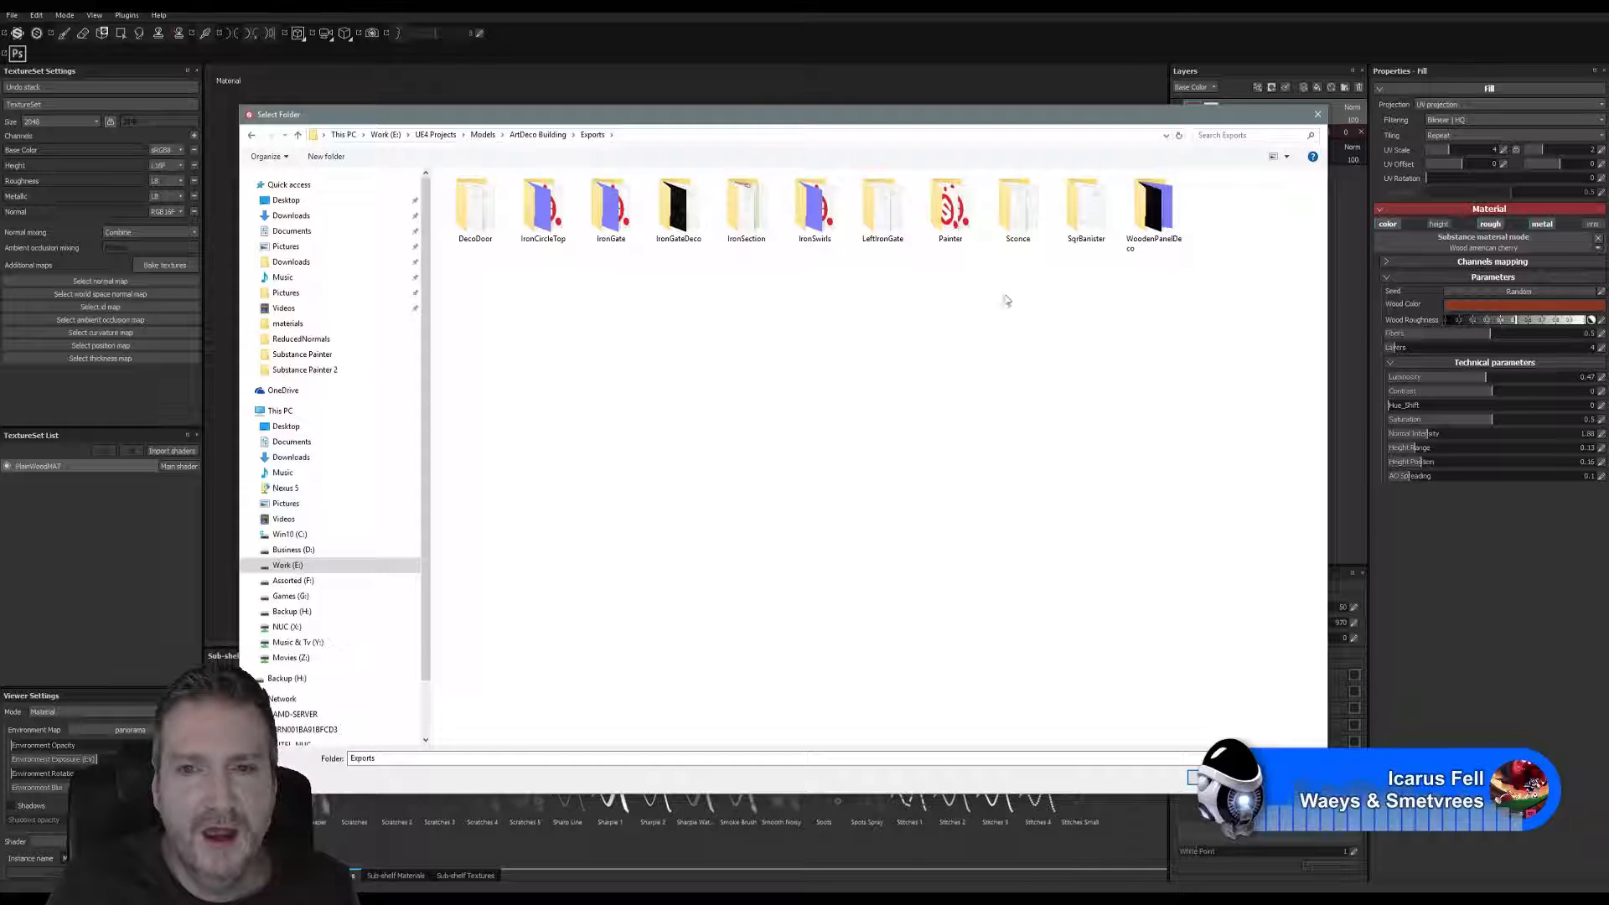
{"action": "double_click", "coordinate": [1087, 213]}
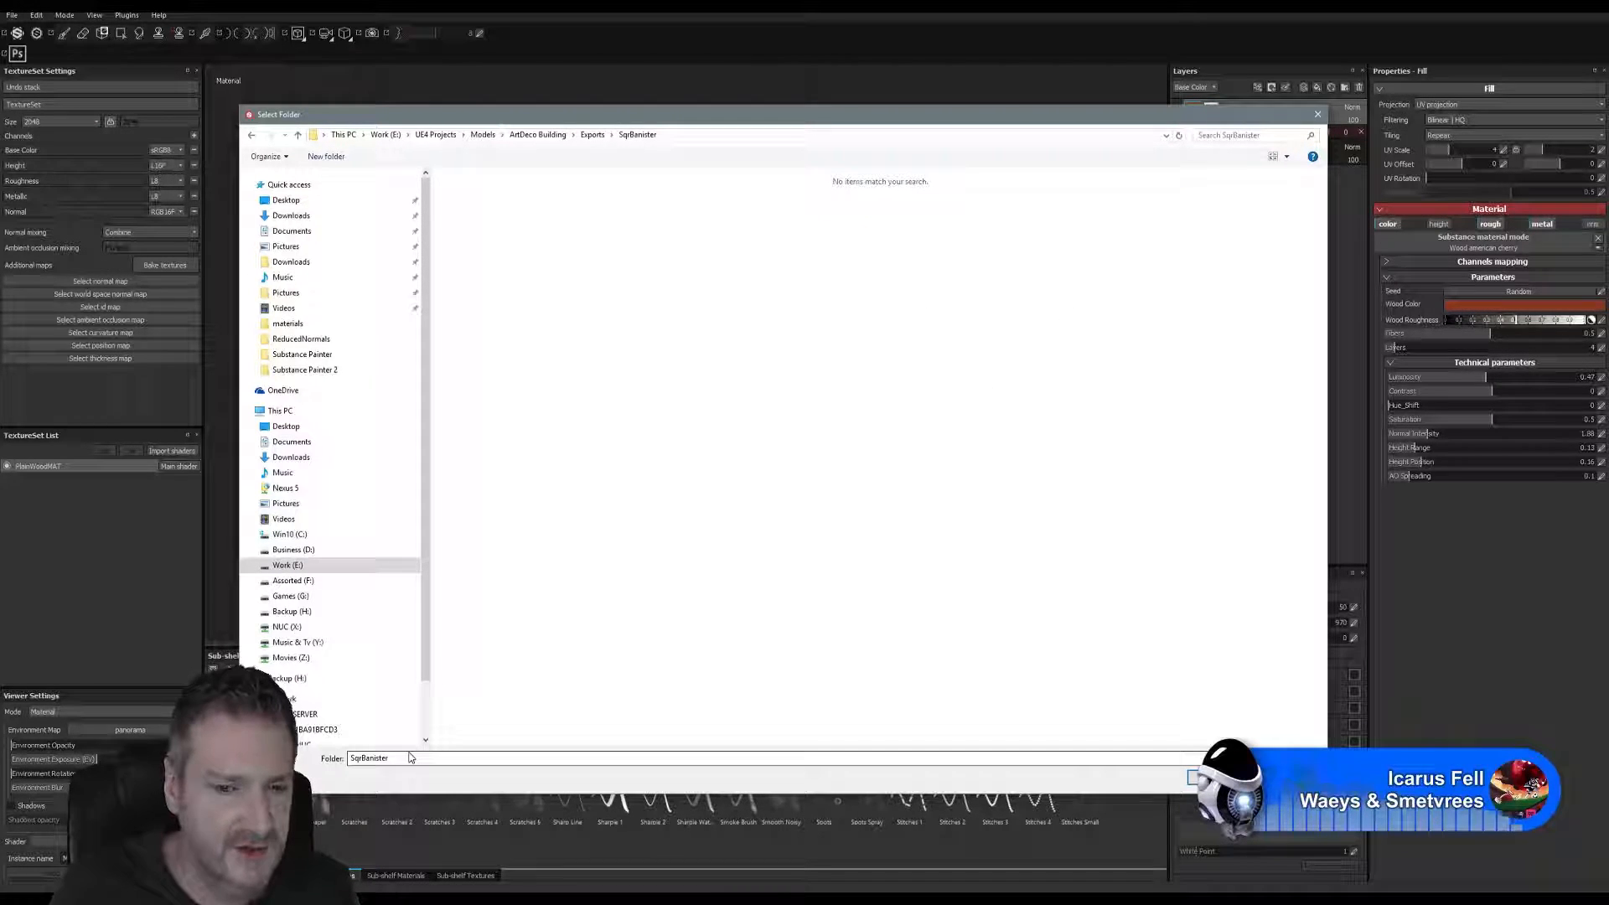
{"action": "left_click", "coordinate": [1220, 778]}
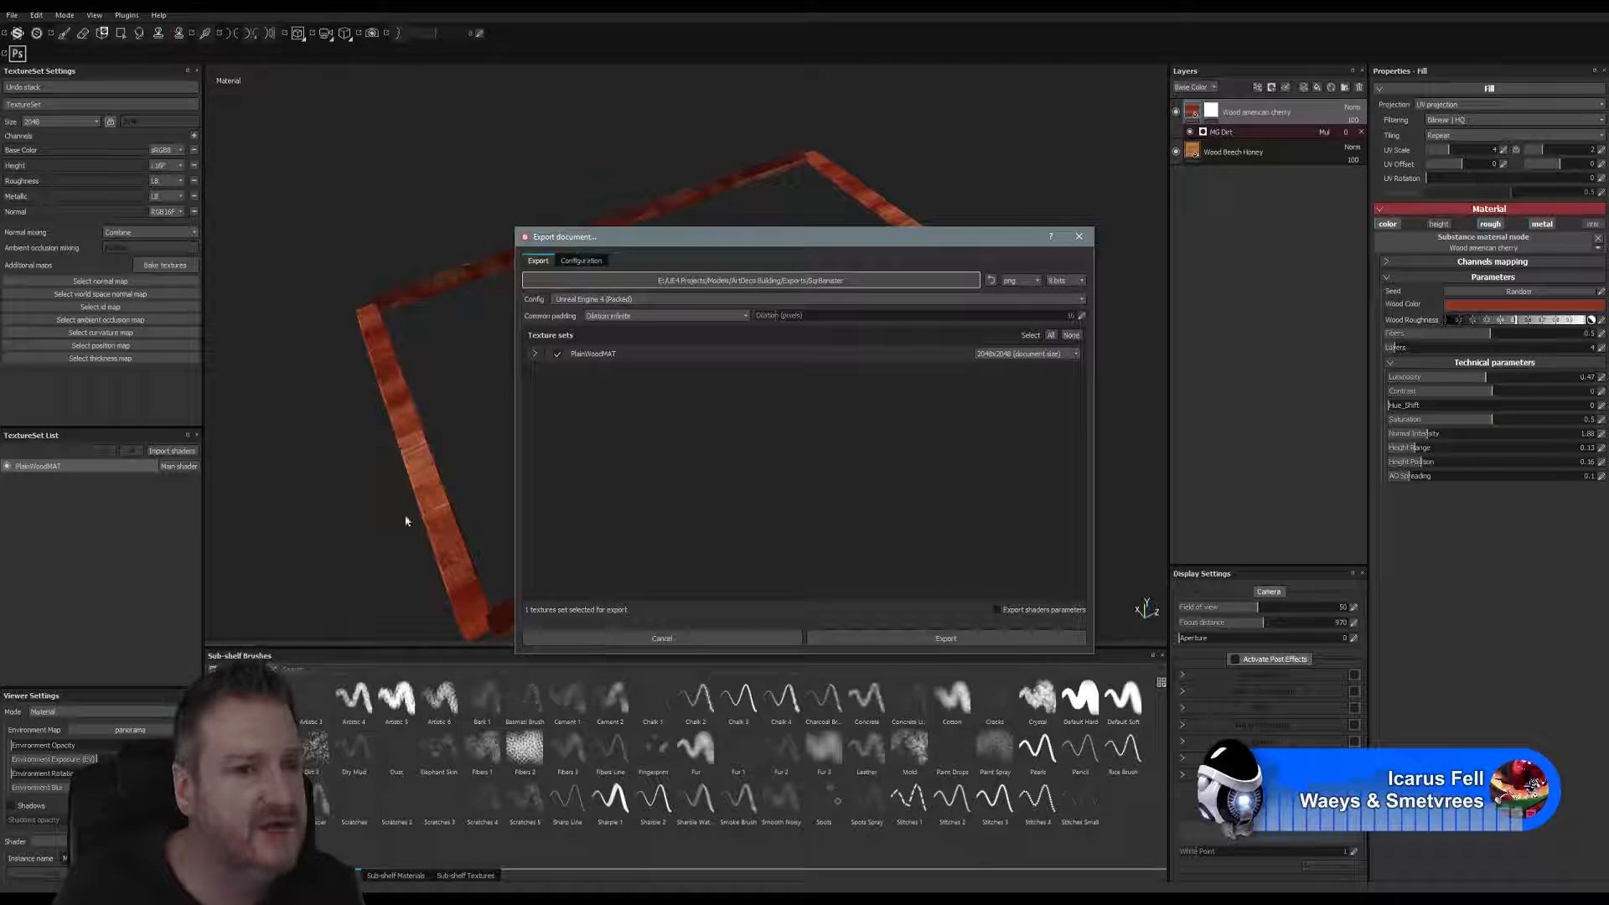
{"action": "left_click", "coordinate": [969, 640]}
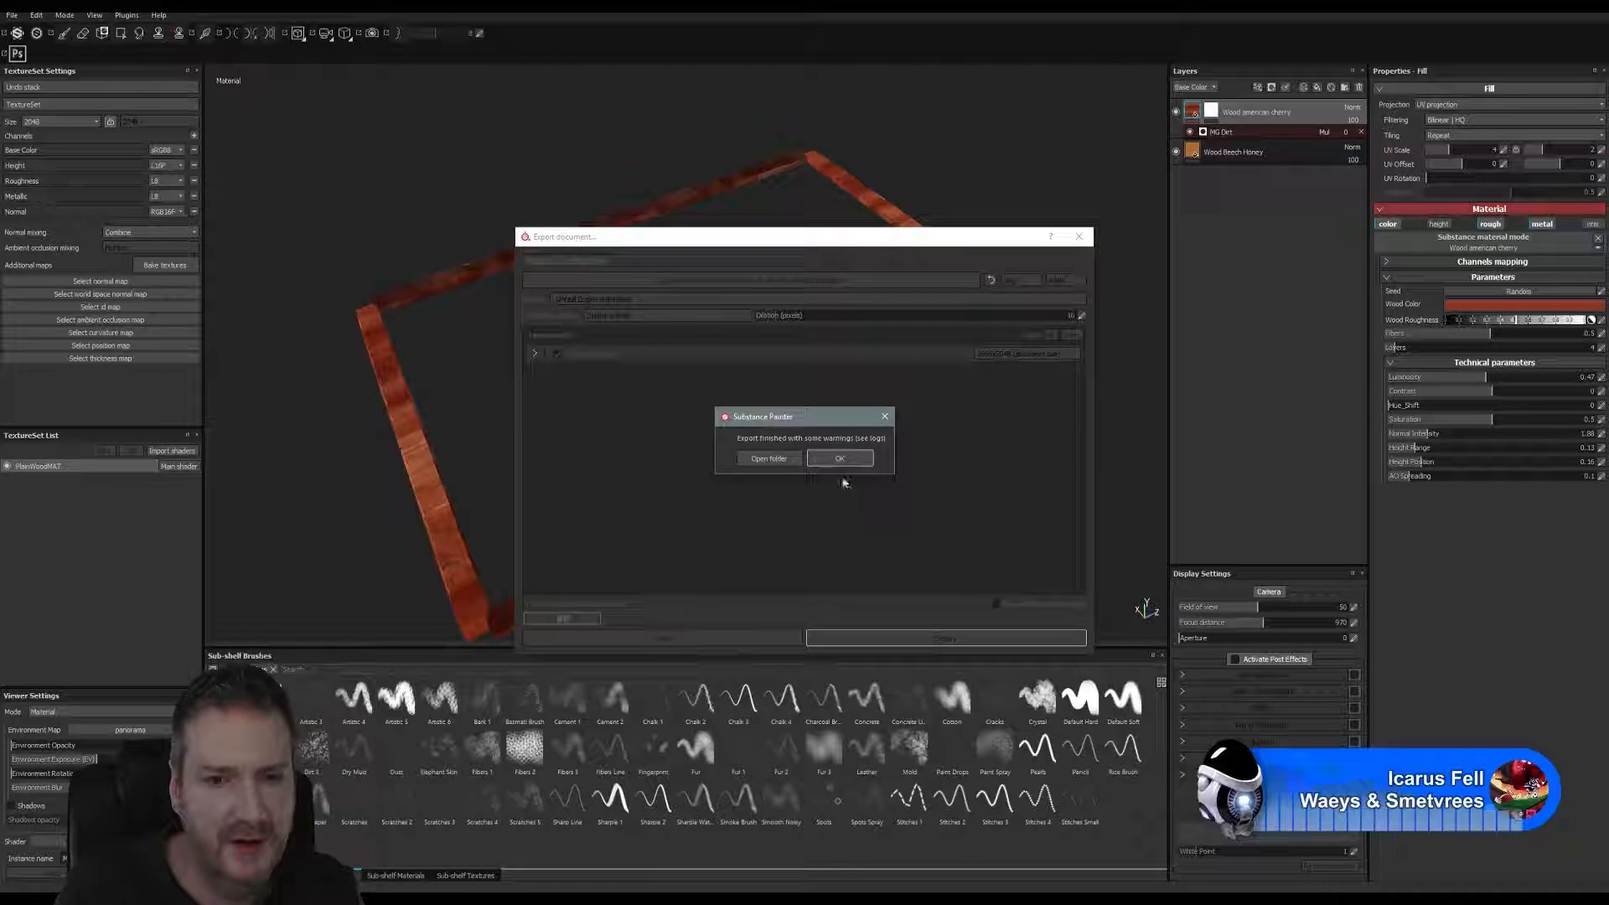
{"action": "left_click", "coordinate": [838, 458]}
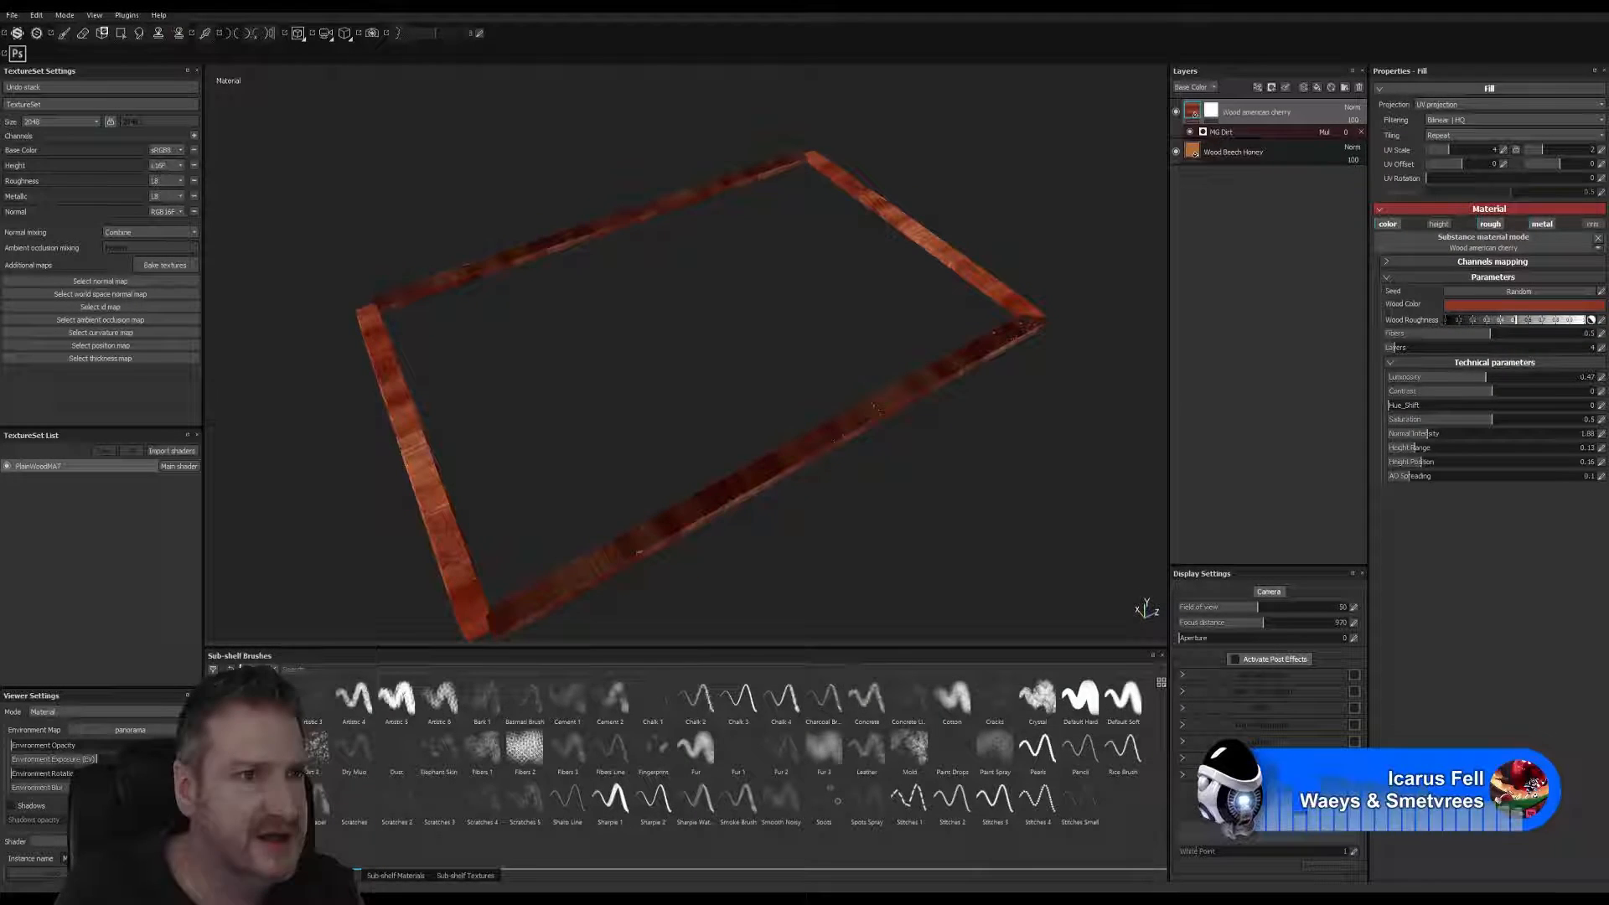
- Save the project as SqrBanisterTop in ArtDeco Building\Exports\SqrBanister
{"action": "left_click", "coordinate": [11, 15]}
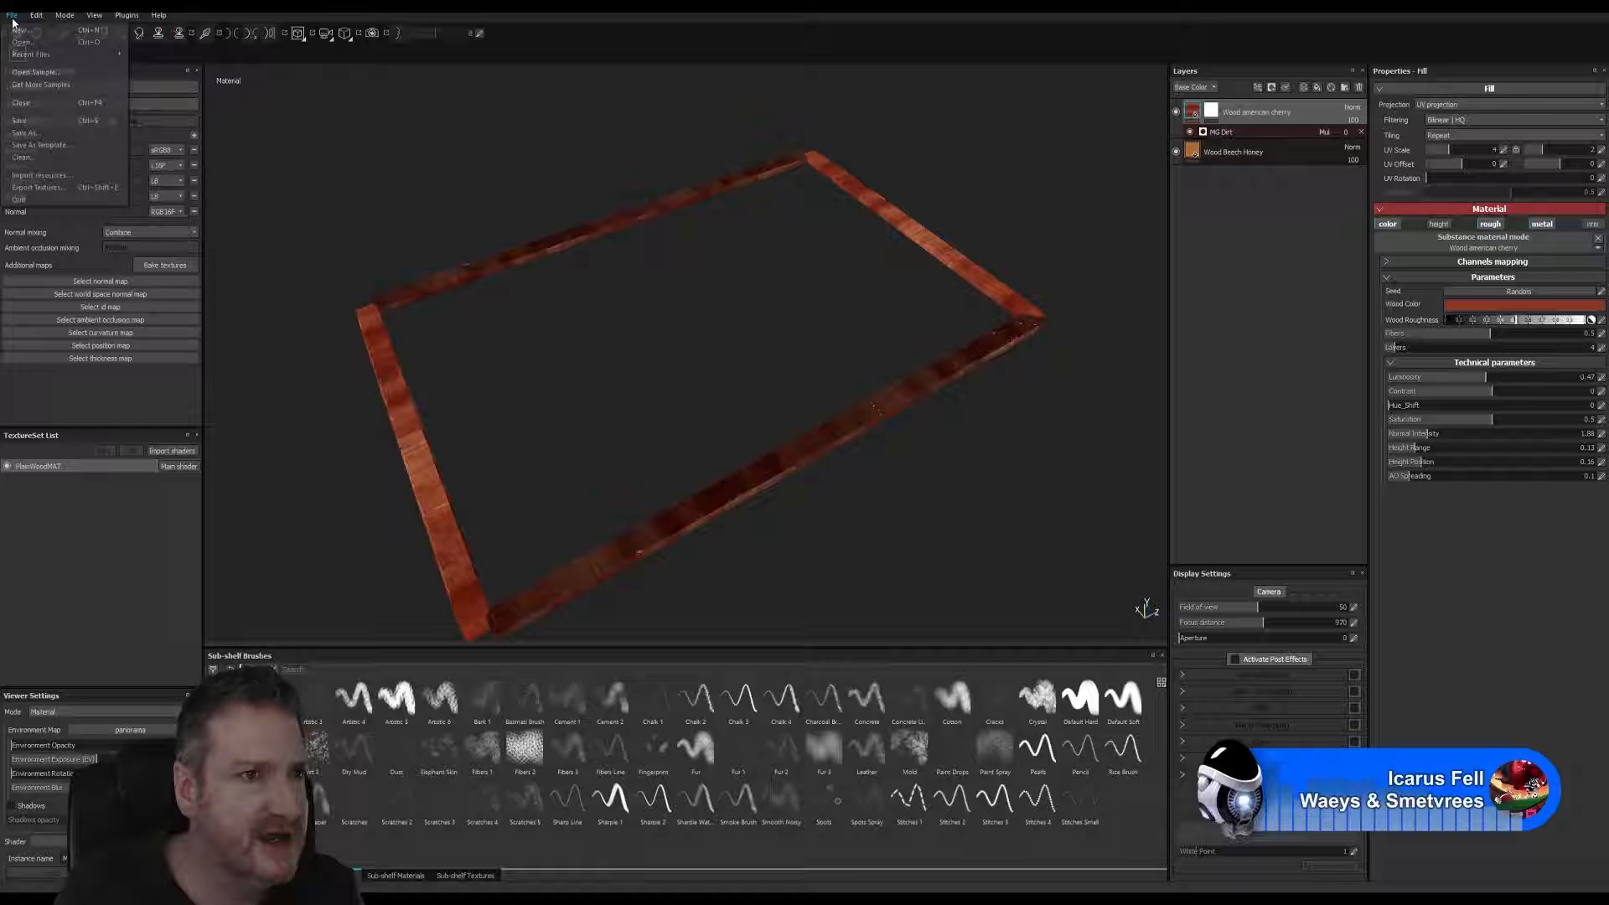
{"action": "left_click", "coordinate": [20, 121]}
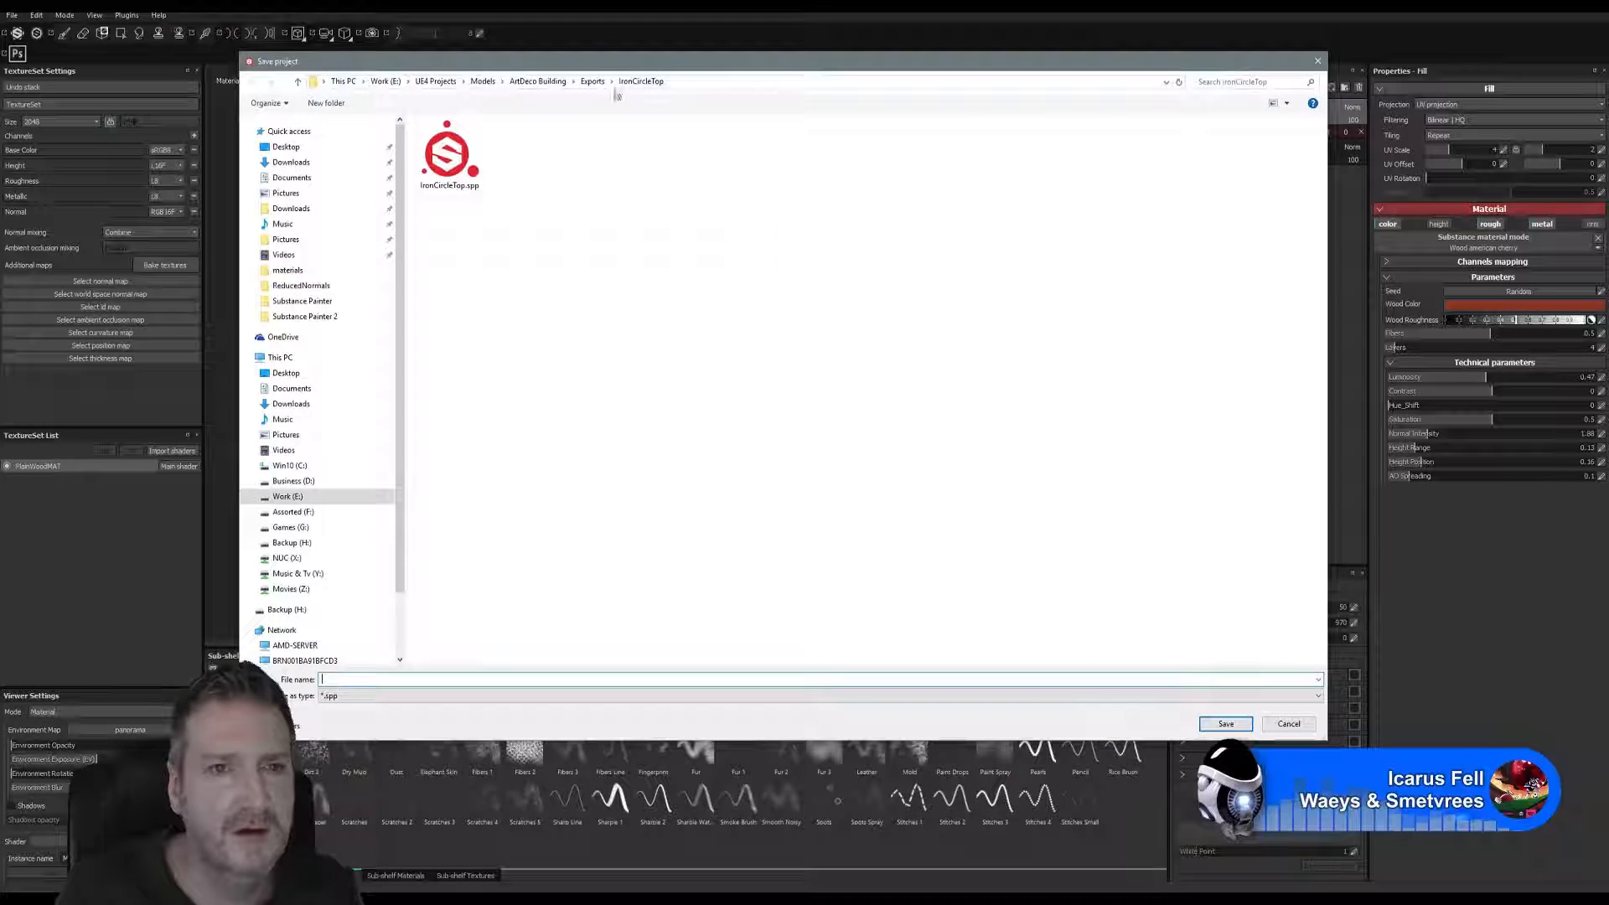
{"action": "left_click", "coordinate": [591, 81]}
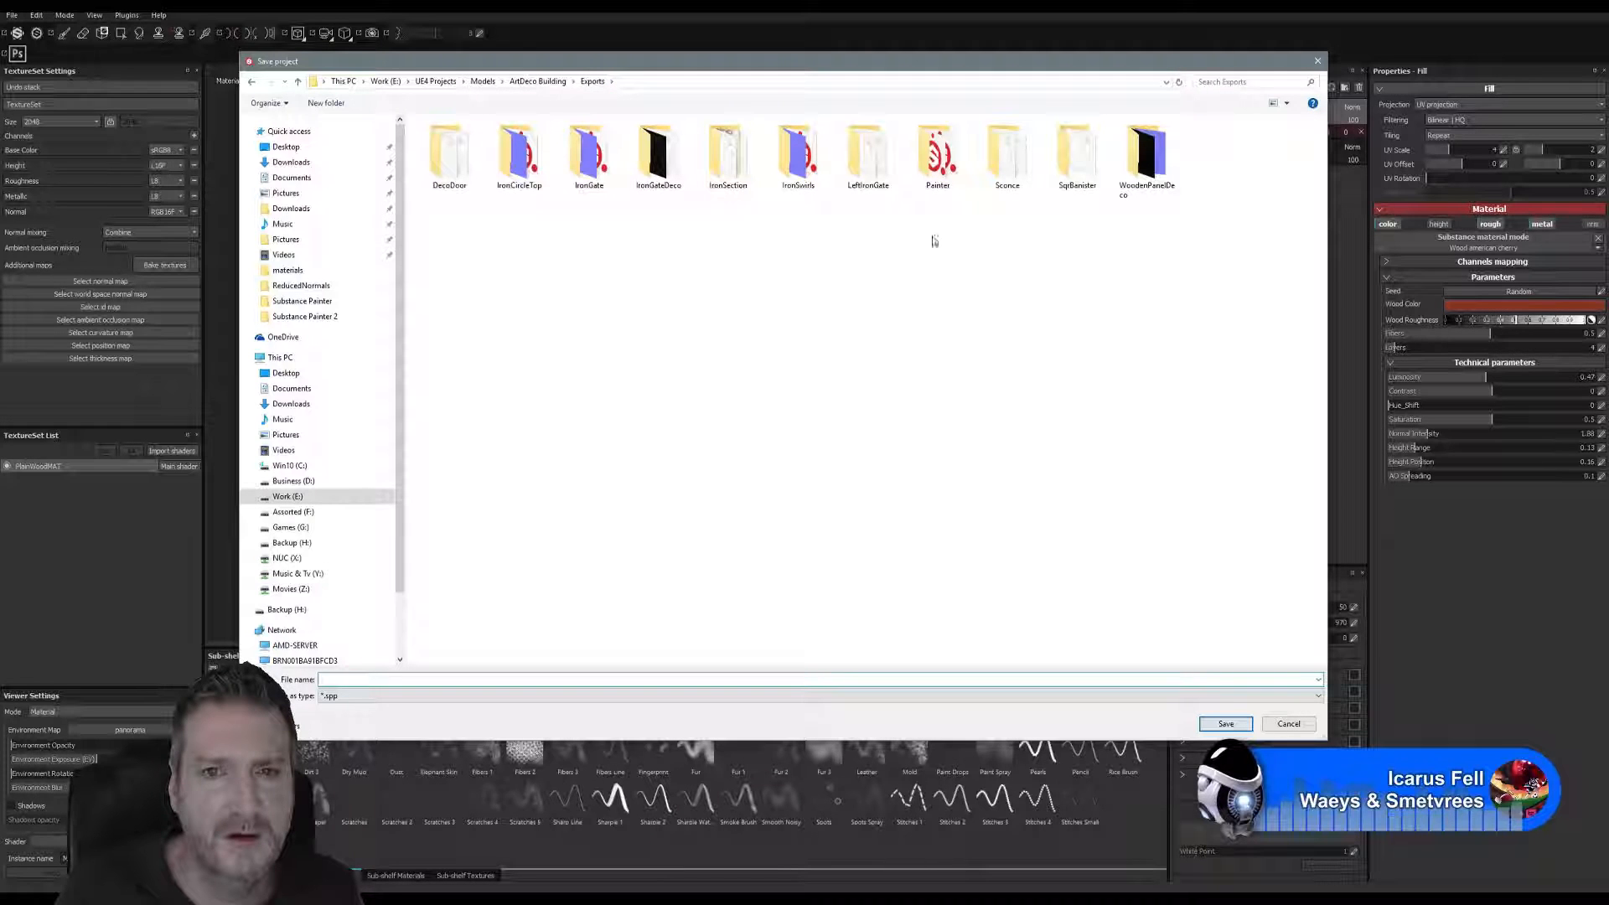
{"action": "left_click", "coordinate": [1086, 147]}
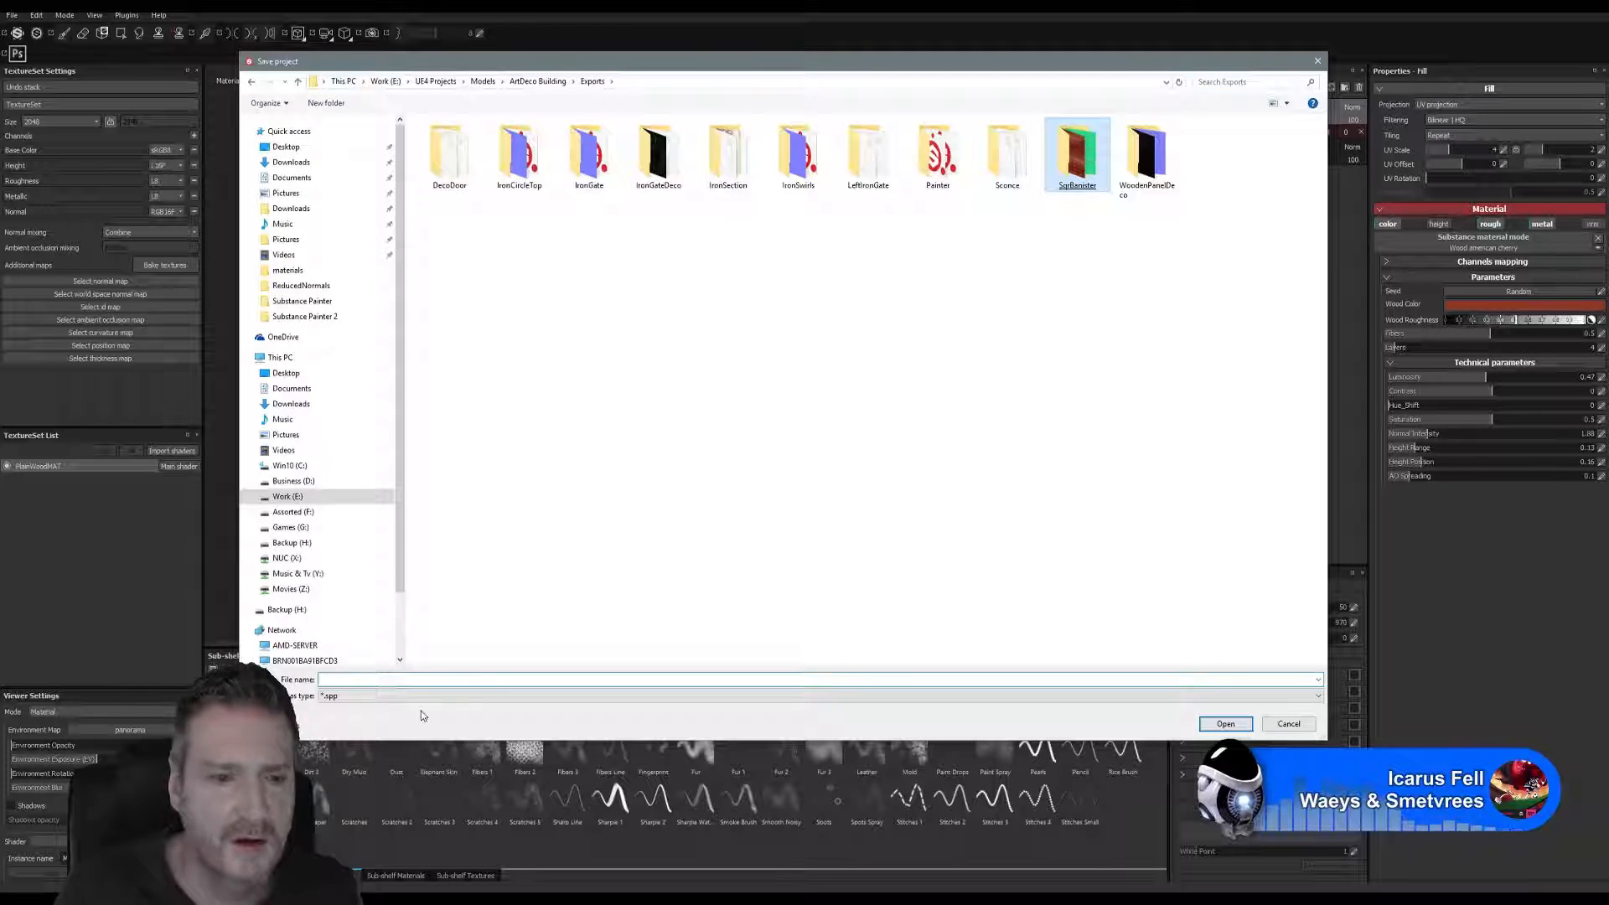
{"action": "key", "text": "Return"}
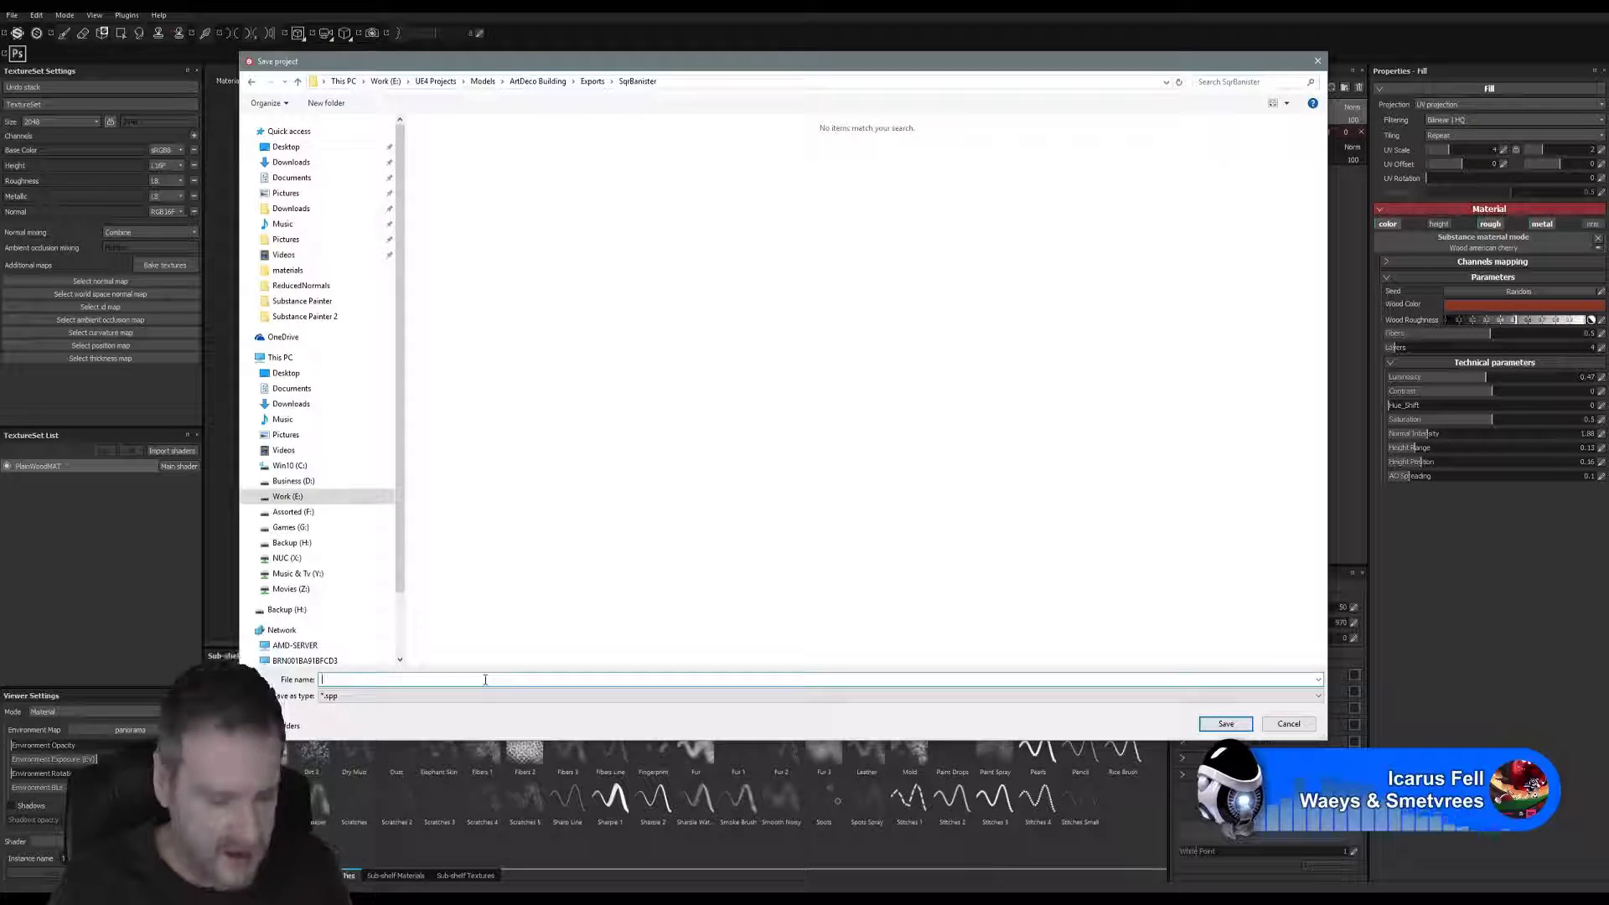
{"action": "type", "text": "SqrBanisterTop"}
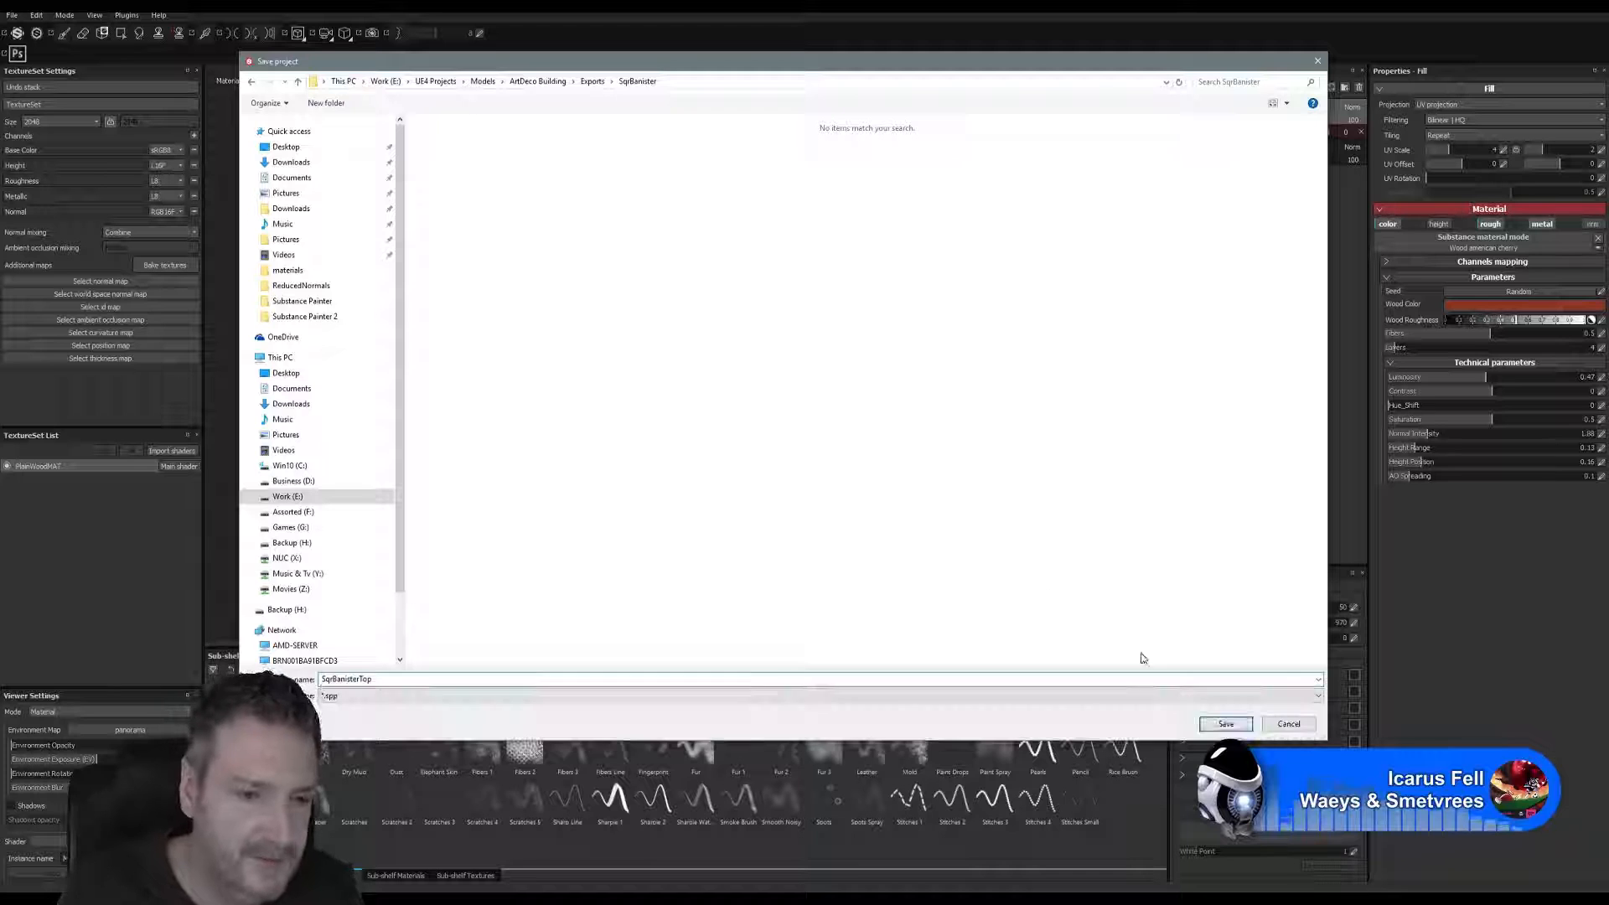
{"action": "left_click", "coordinate": [1227, 724]}
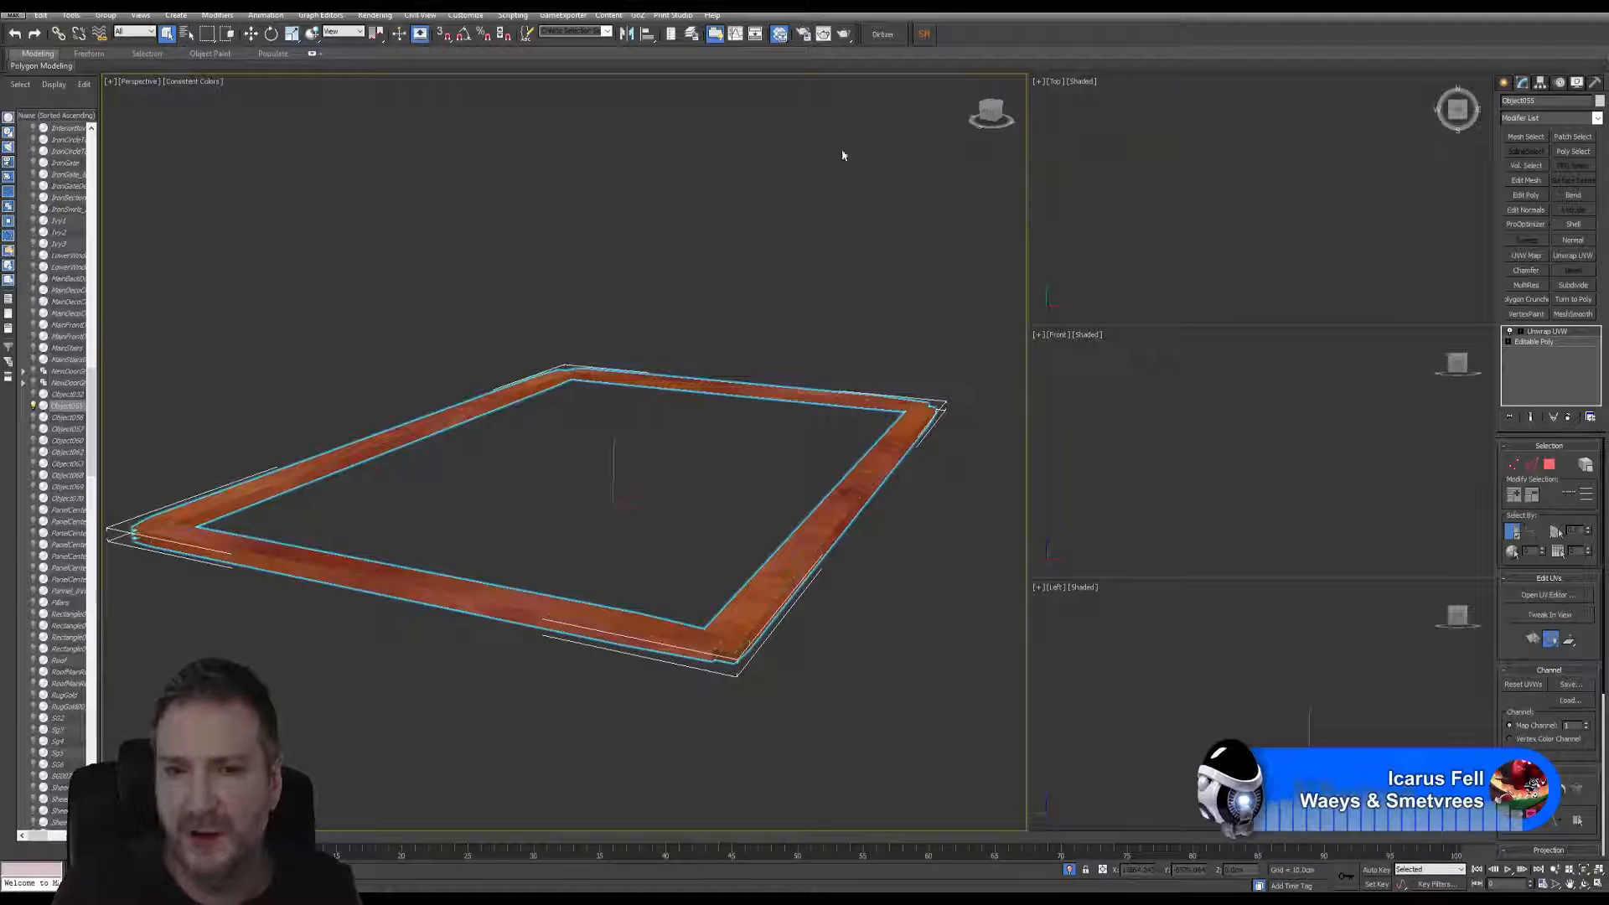
- Switch to 3ds Max and add a new Standard material in an empty area of the Slate Material Editor
{"action": "key", "text": "m"}
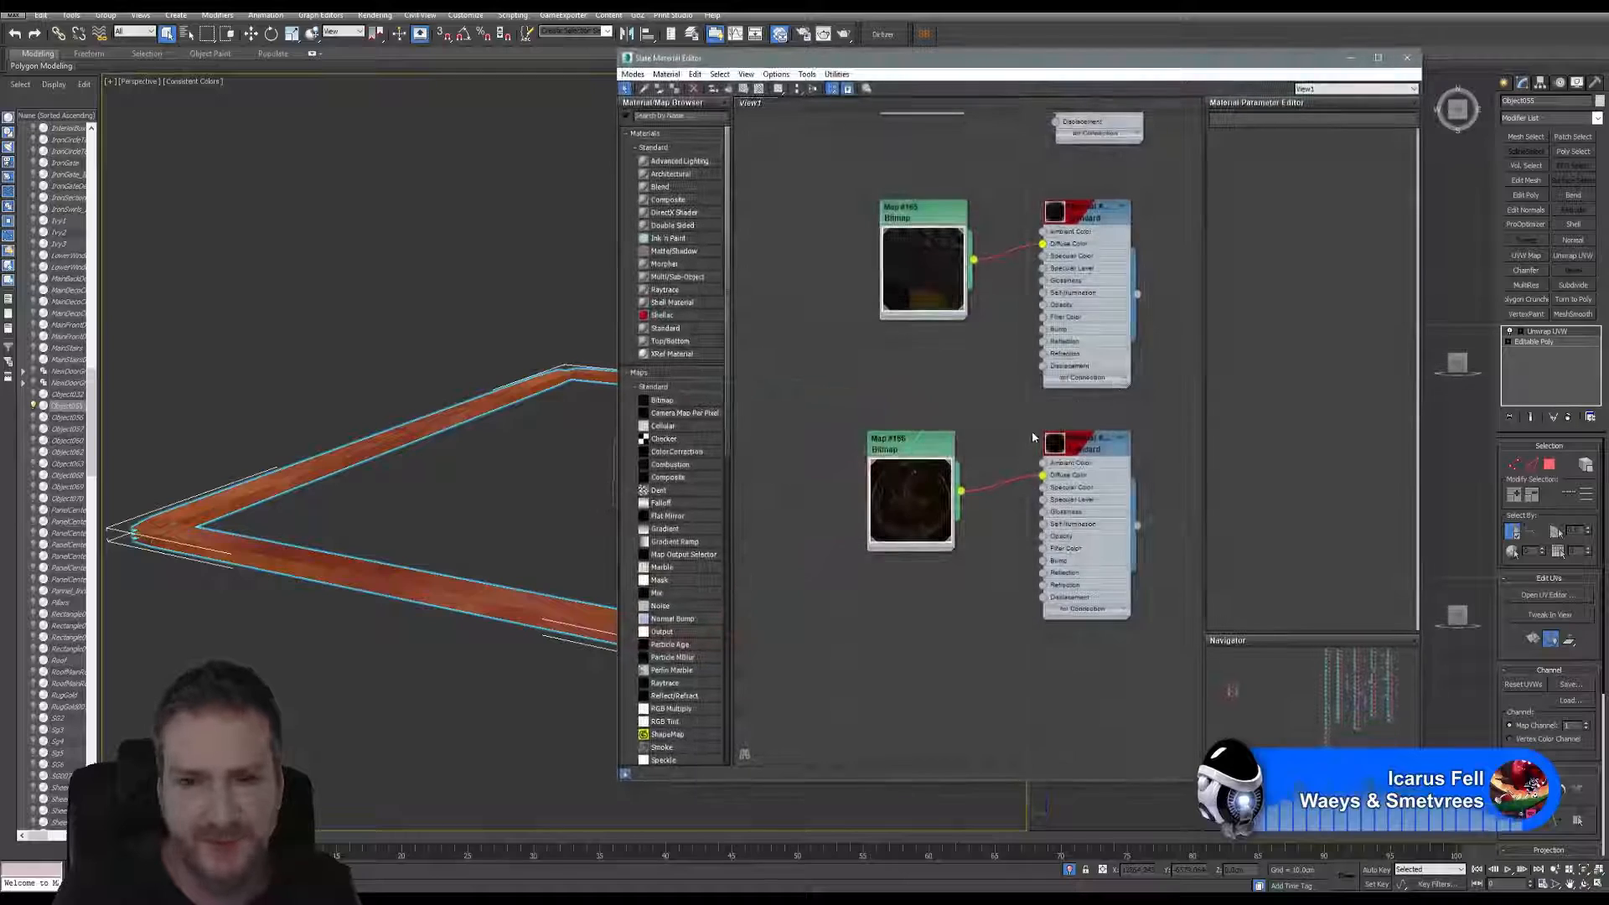
{"action": "scroll", "coordinate": [960, 609], "scroll_direction": "down", "scroll_amount": 6}
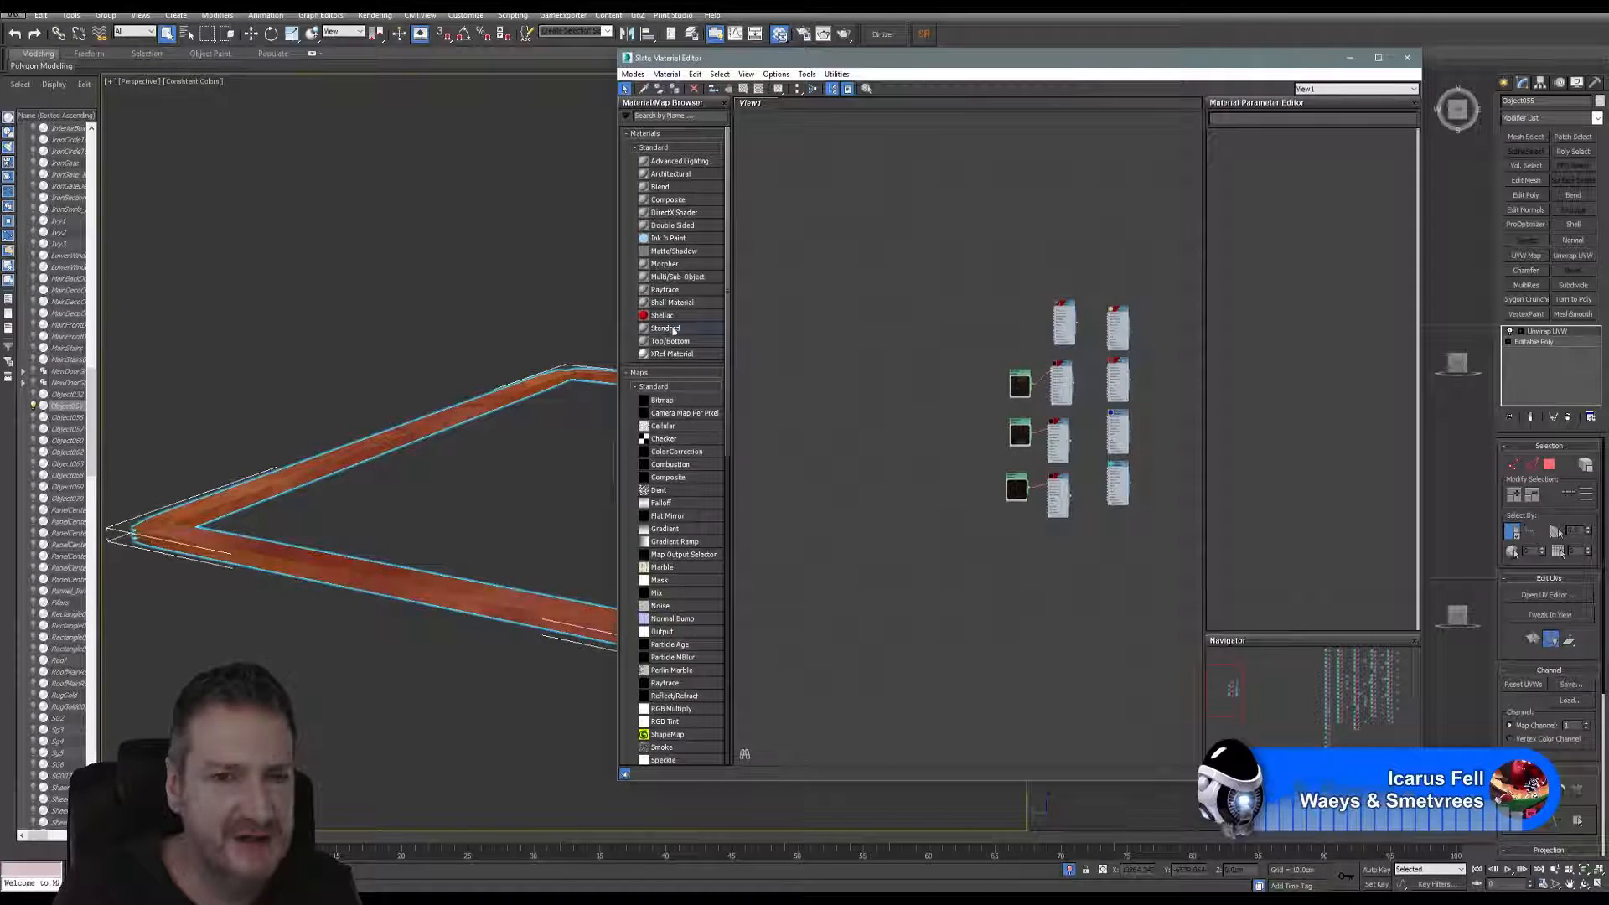
{"action": "left_click_drag", "start_coordinate": [673, 330], "coordinate": [894, 331]}
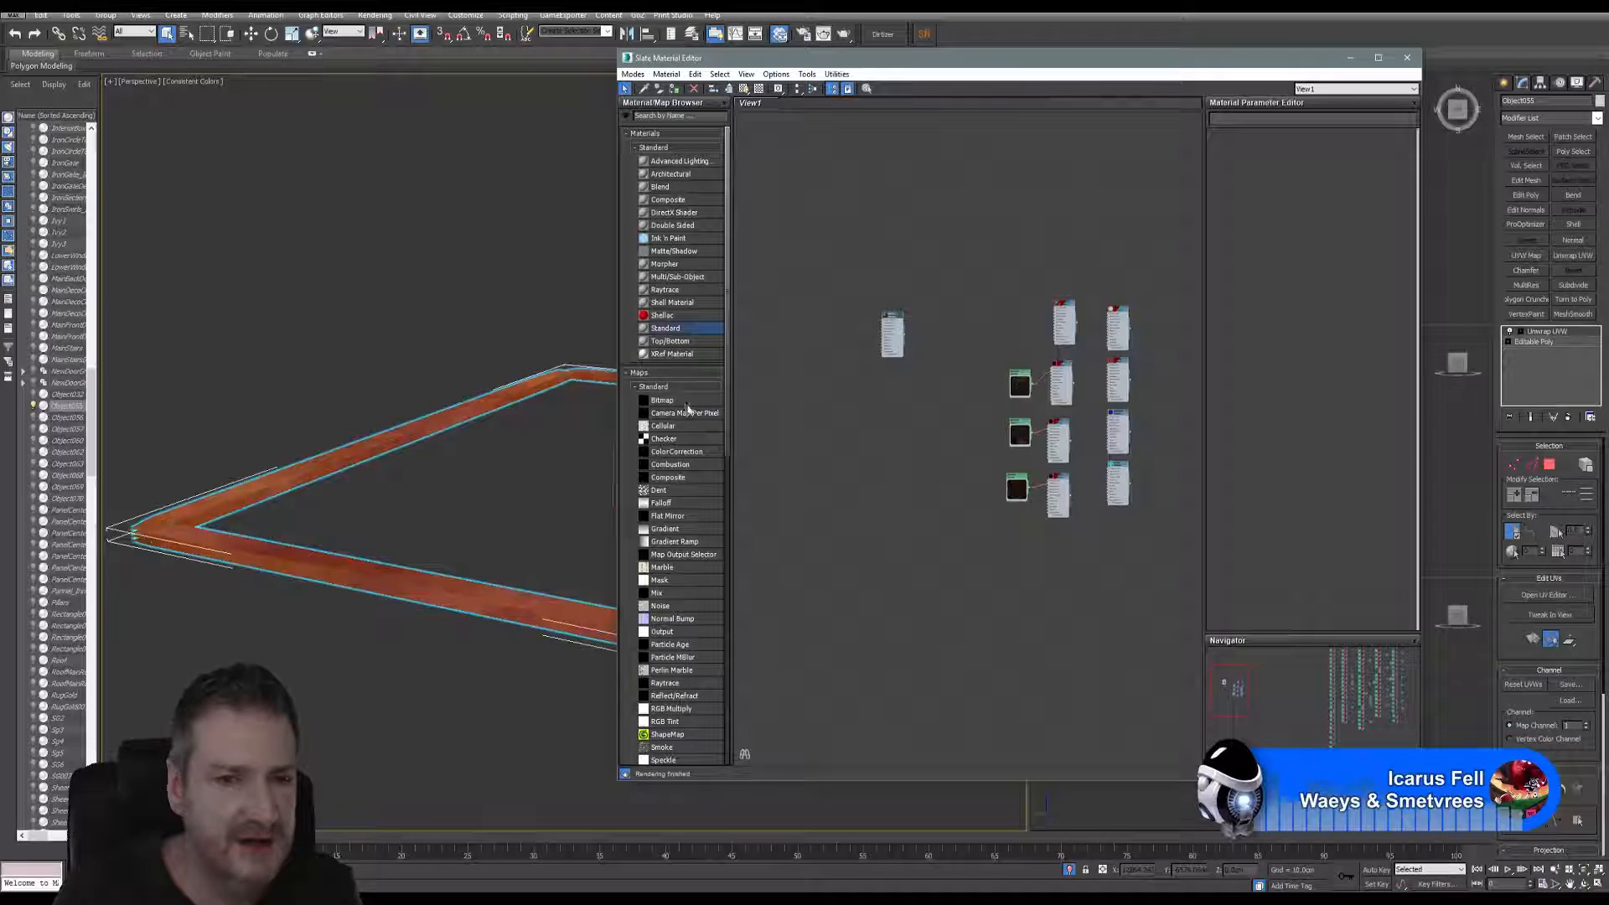
- Add a Bitmap map for the new material and browse for its image in ArtDeco Building\Exports\SqrBanister
{"action": "left_click_drag", "start_coordinate": [683, 401], "coordinate": [810, 335]}
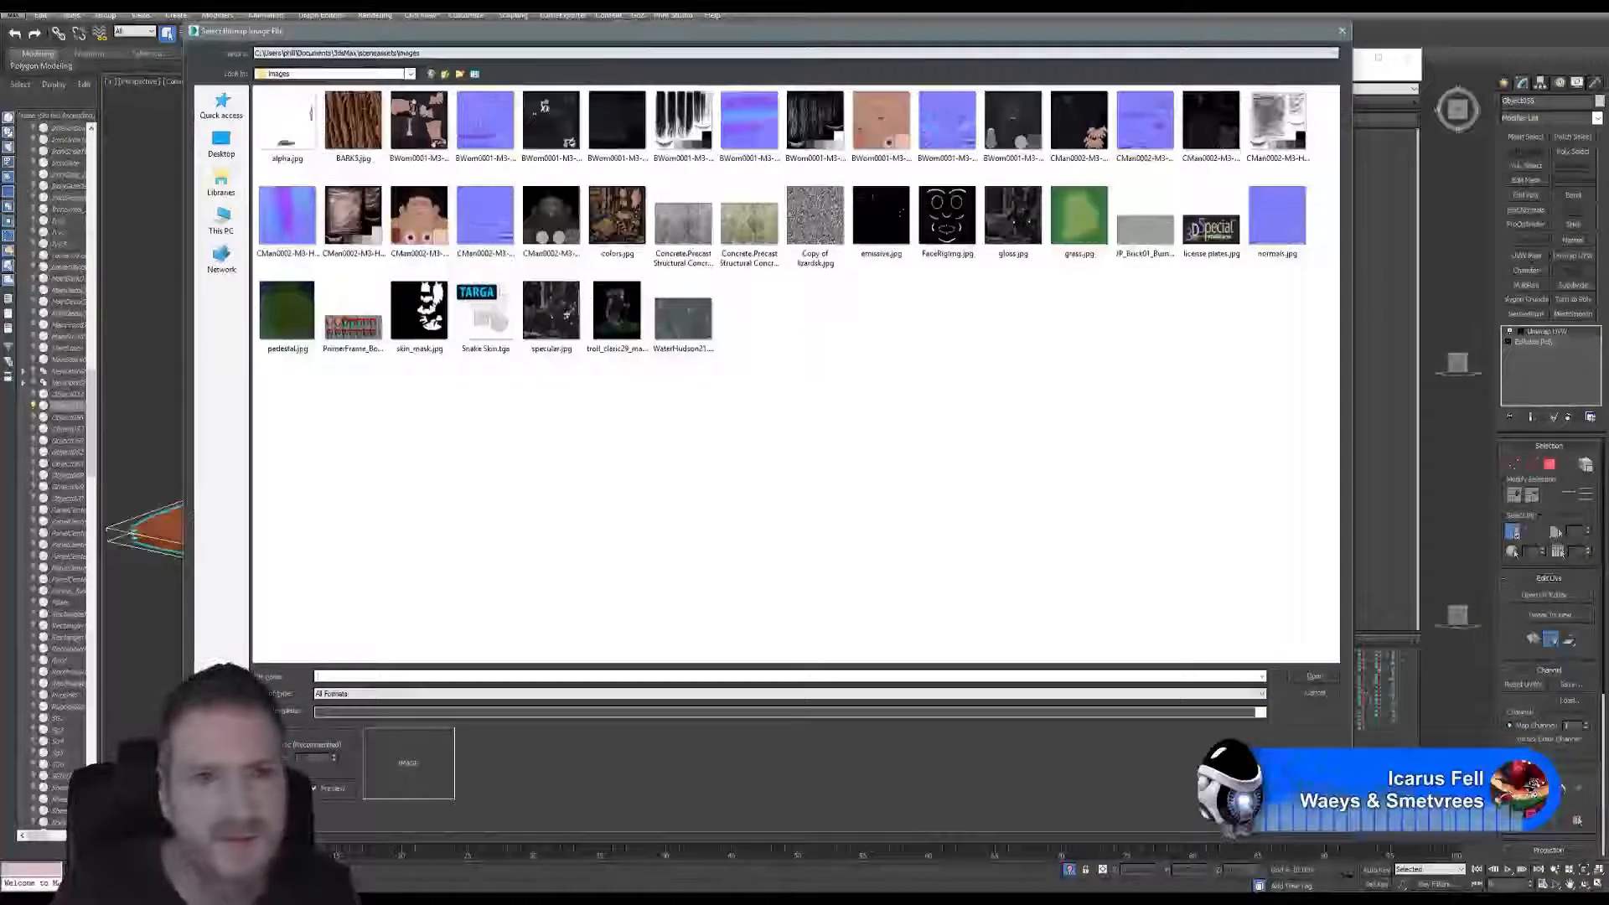
{"action": "left_click", "coordinate": [431, 55]}
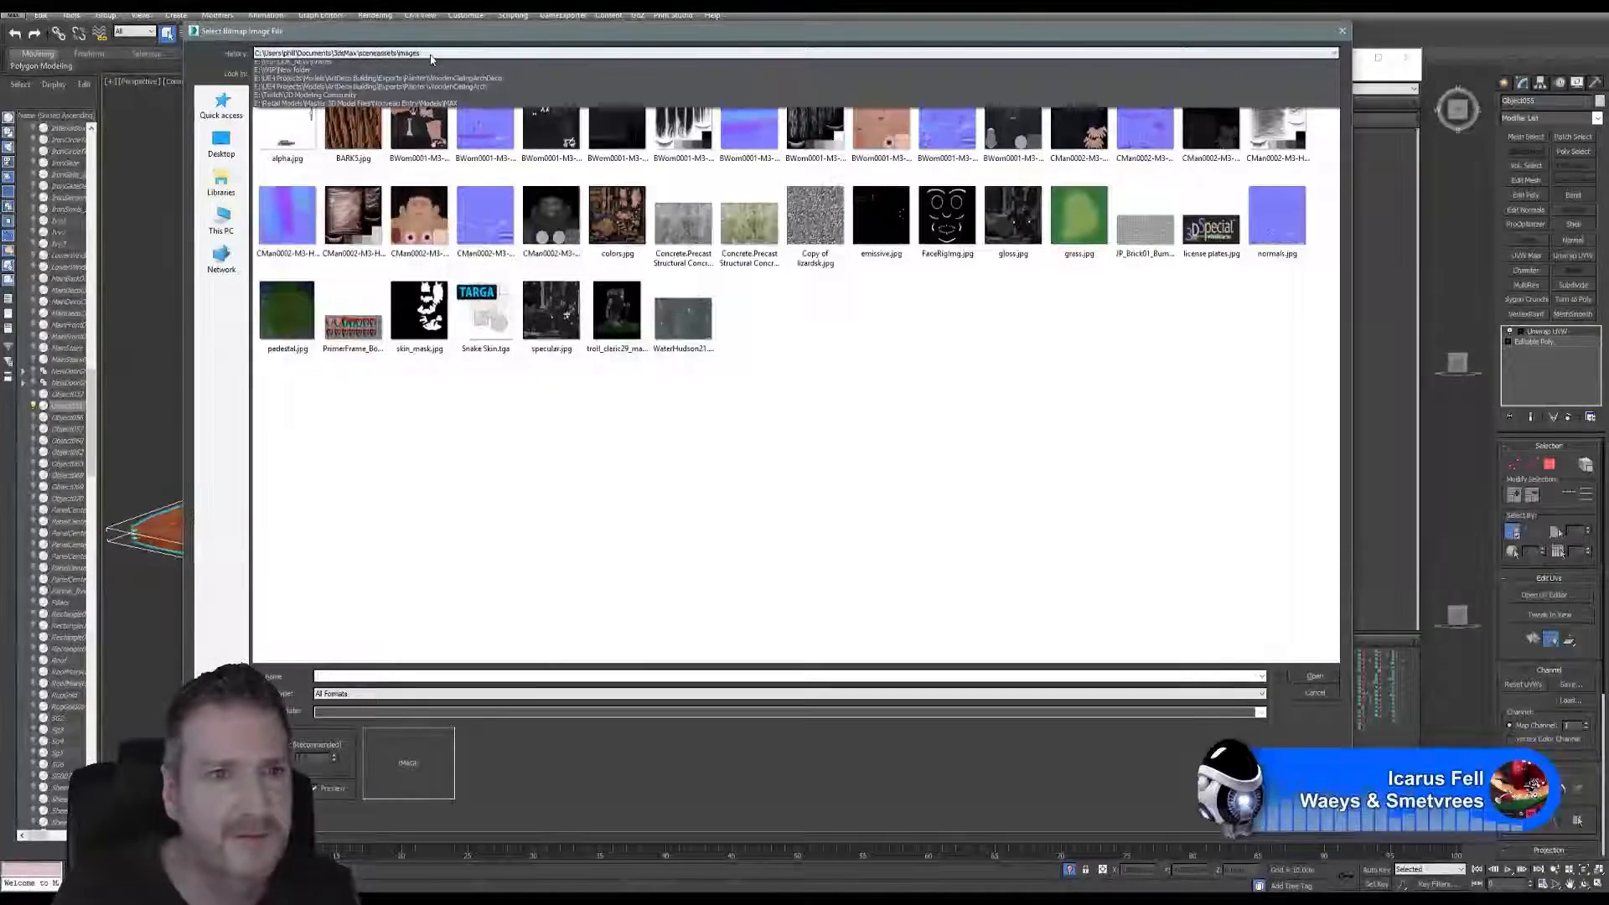
{"action": "left_click", "coordinate": [452, 88]}
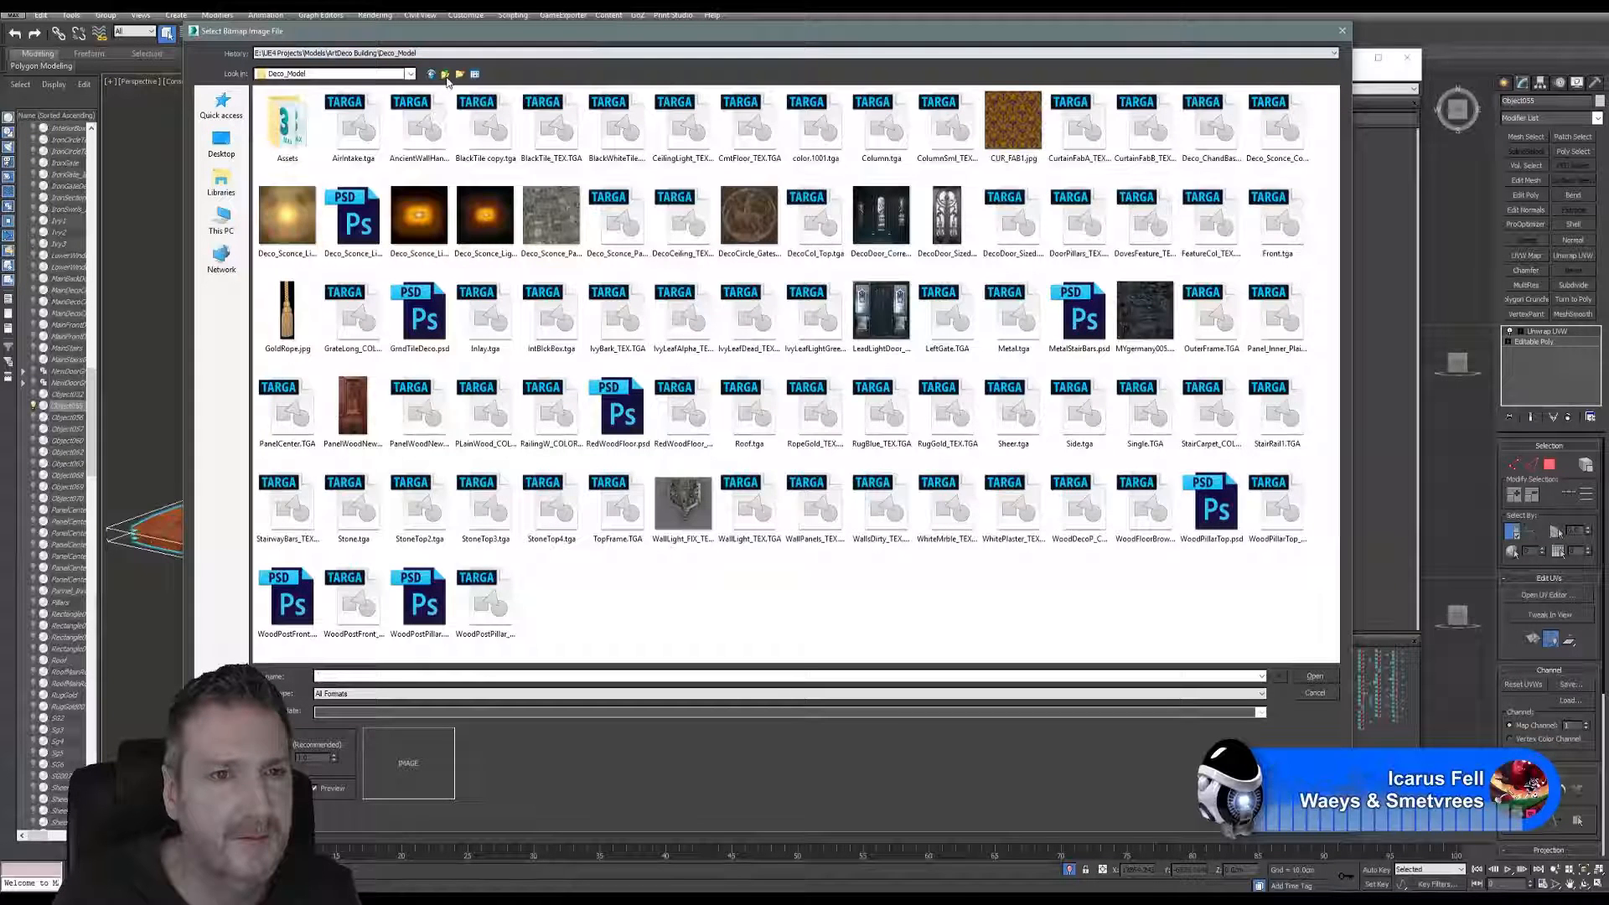
{"action": "left_click", "coordinate": [445, 74]}
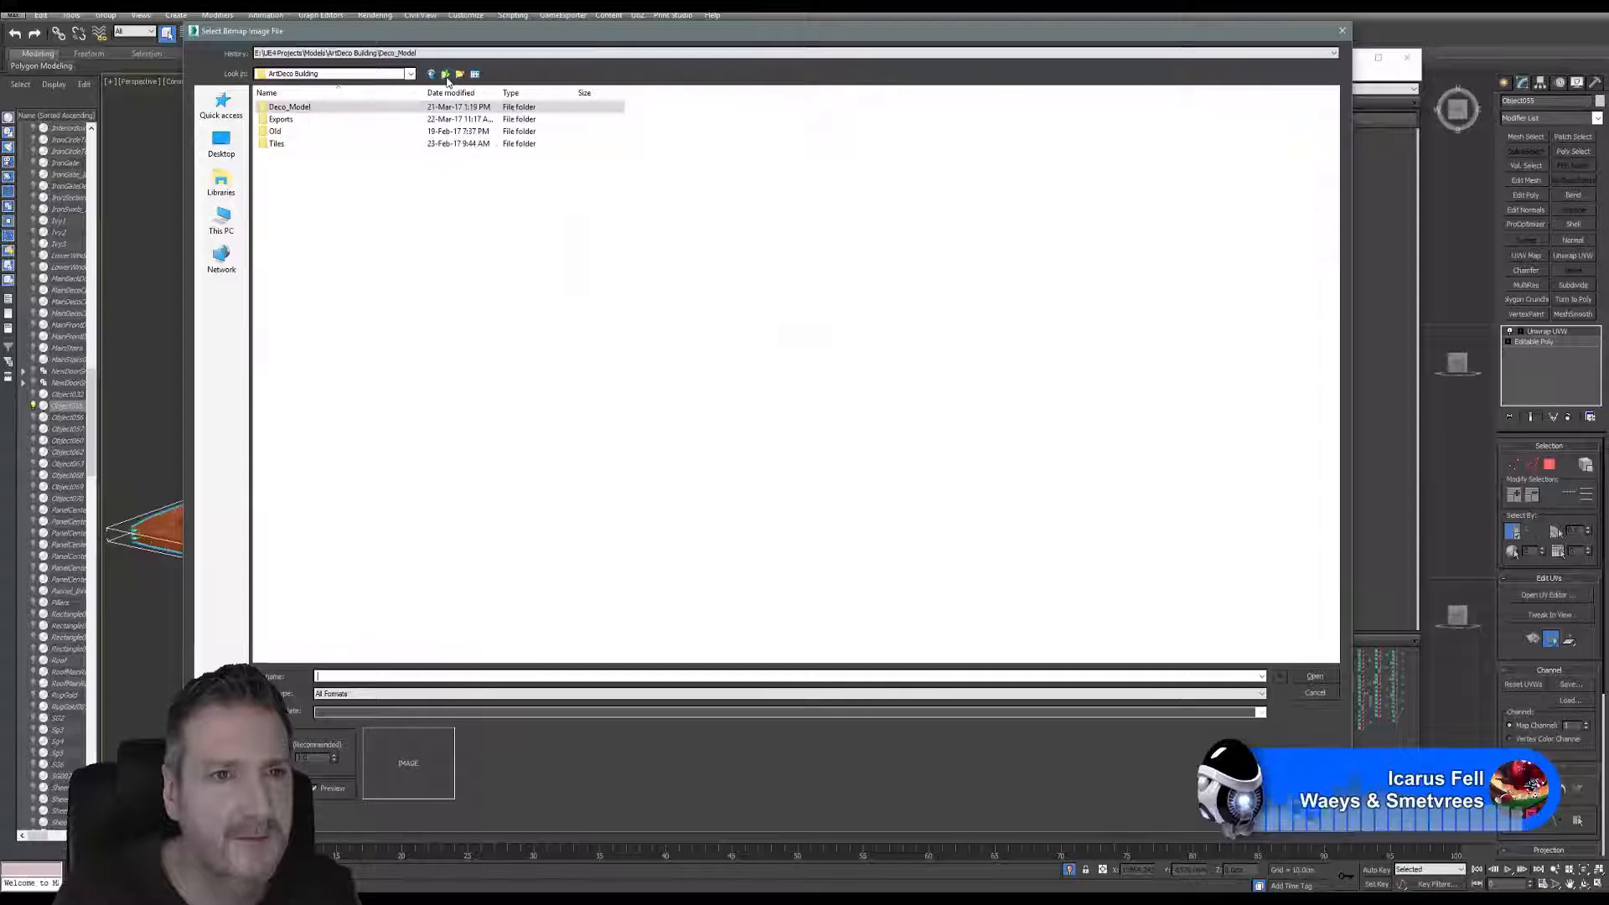
{"action": "left_click", "coordinate": [351, 126]}
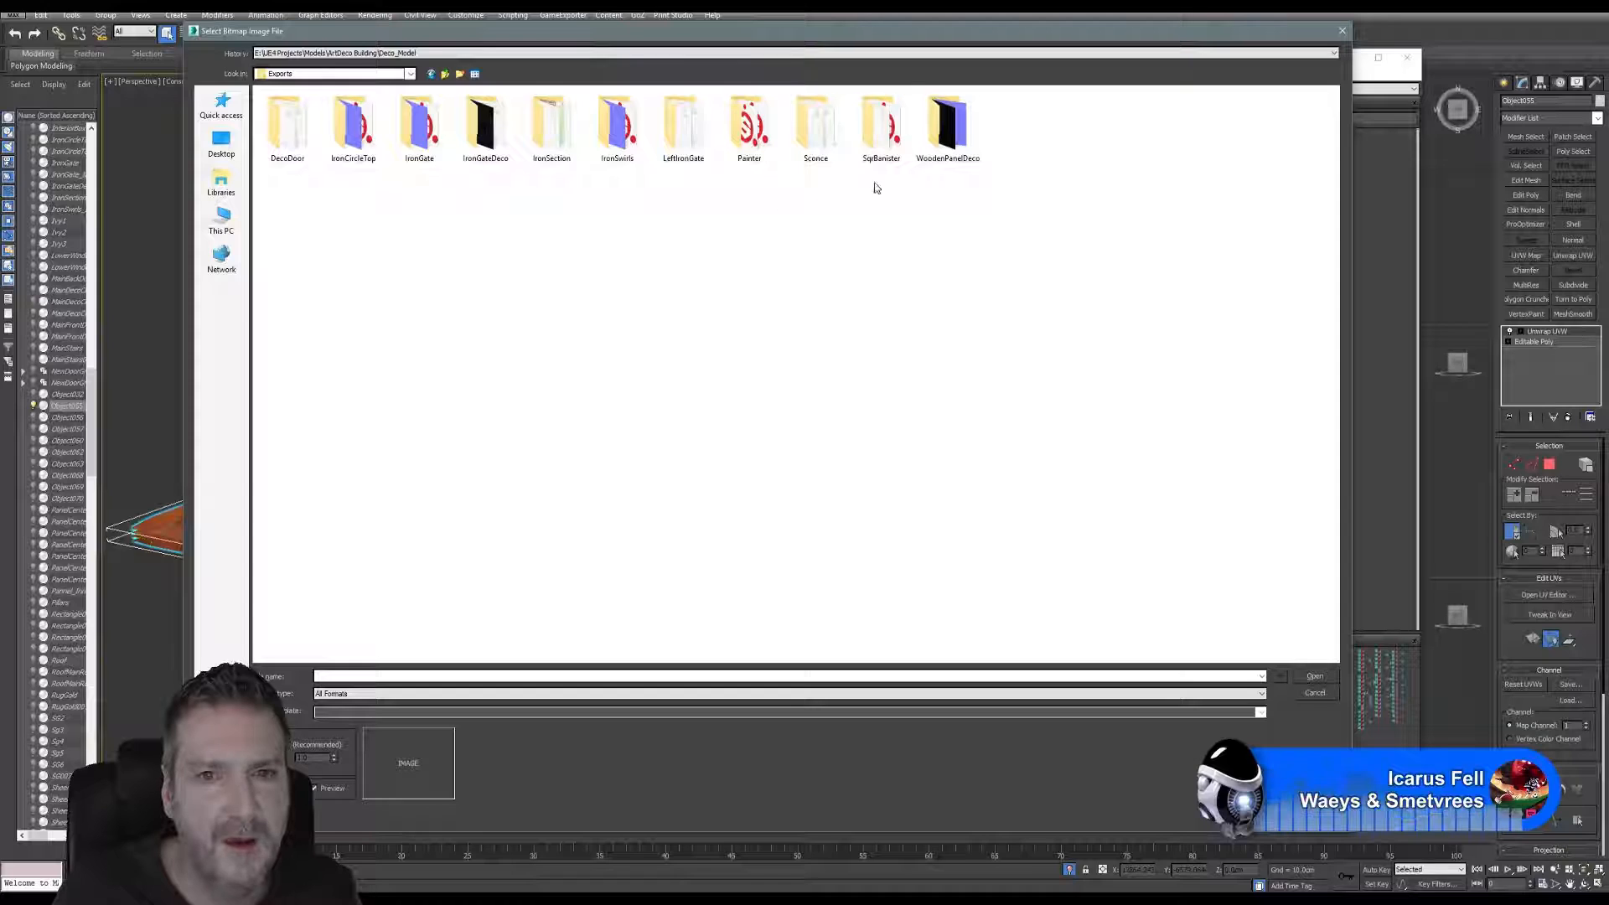
{"action": "key", "text": "Return"}
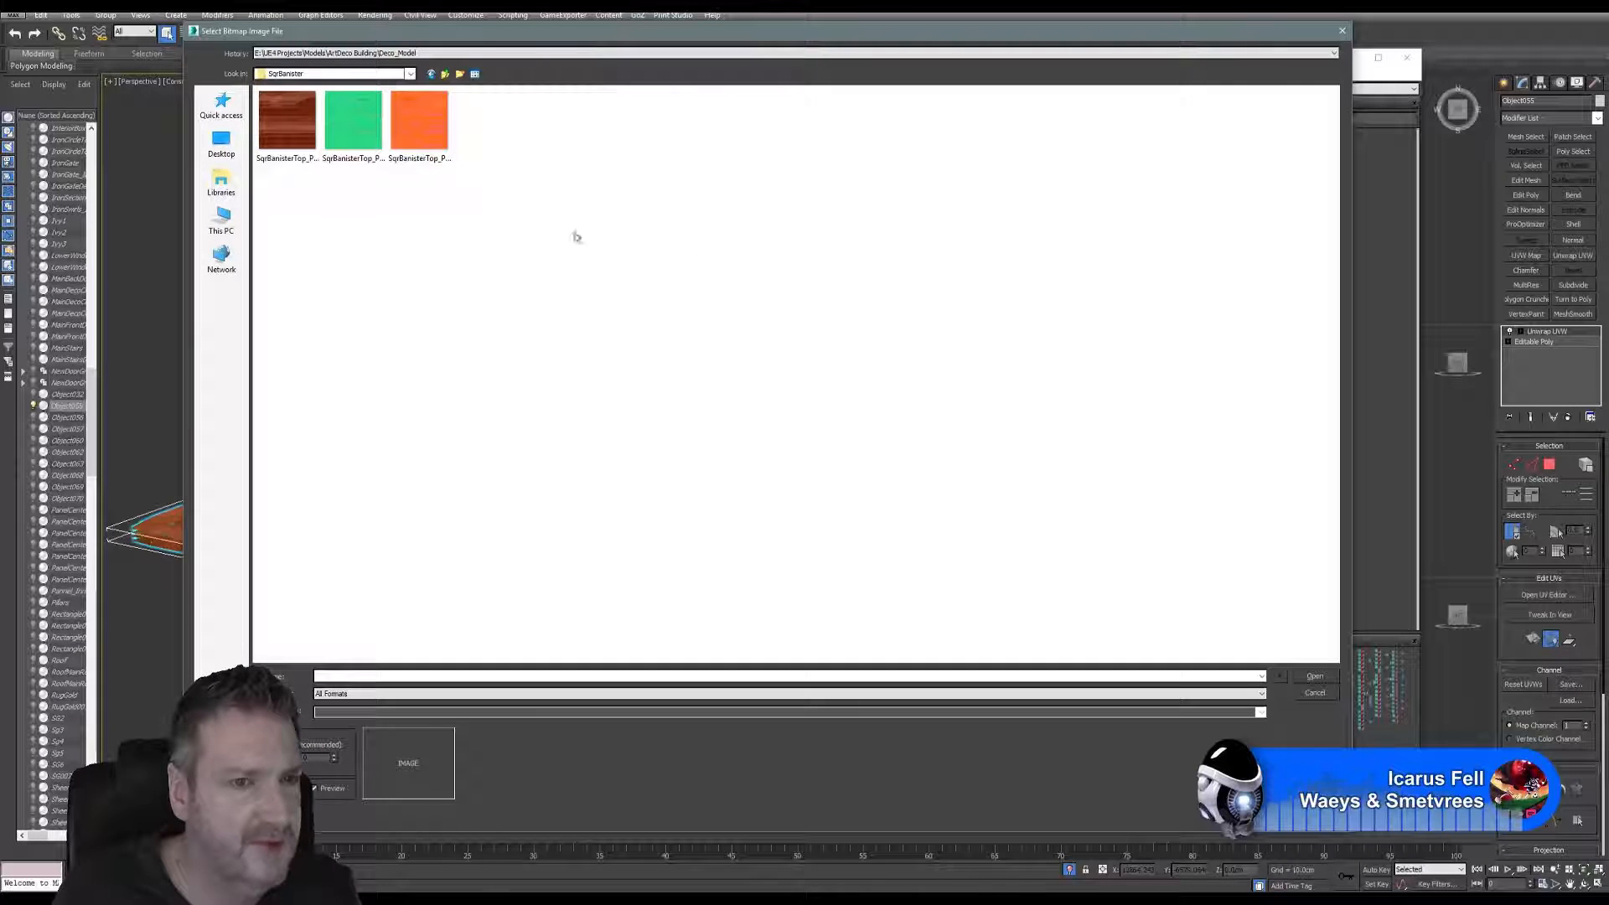
- Preview the exported Normal and OcclusionRoughnessMetallic images, and load SqrBanisterTop_PlainWoodMAT_BaseColor.png into the bitmap
{"action": "left_click", "coordinate": [341, 151]}
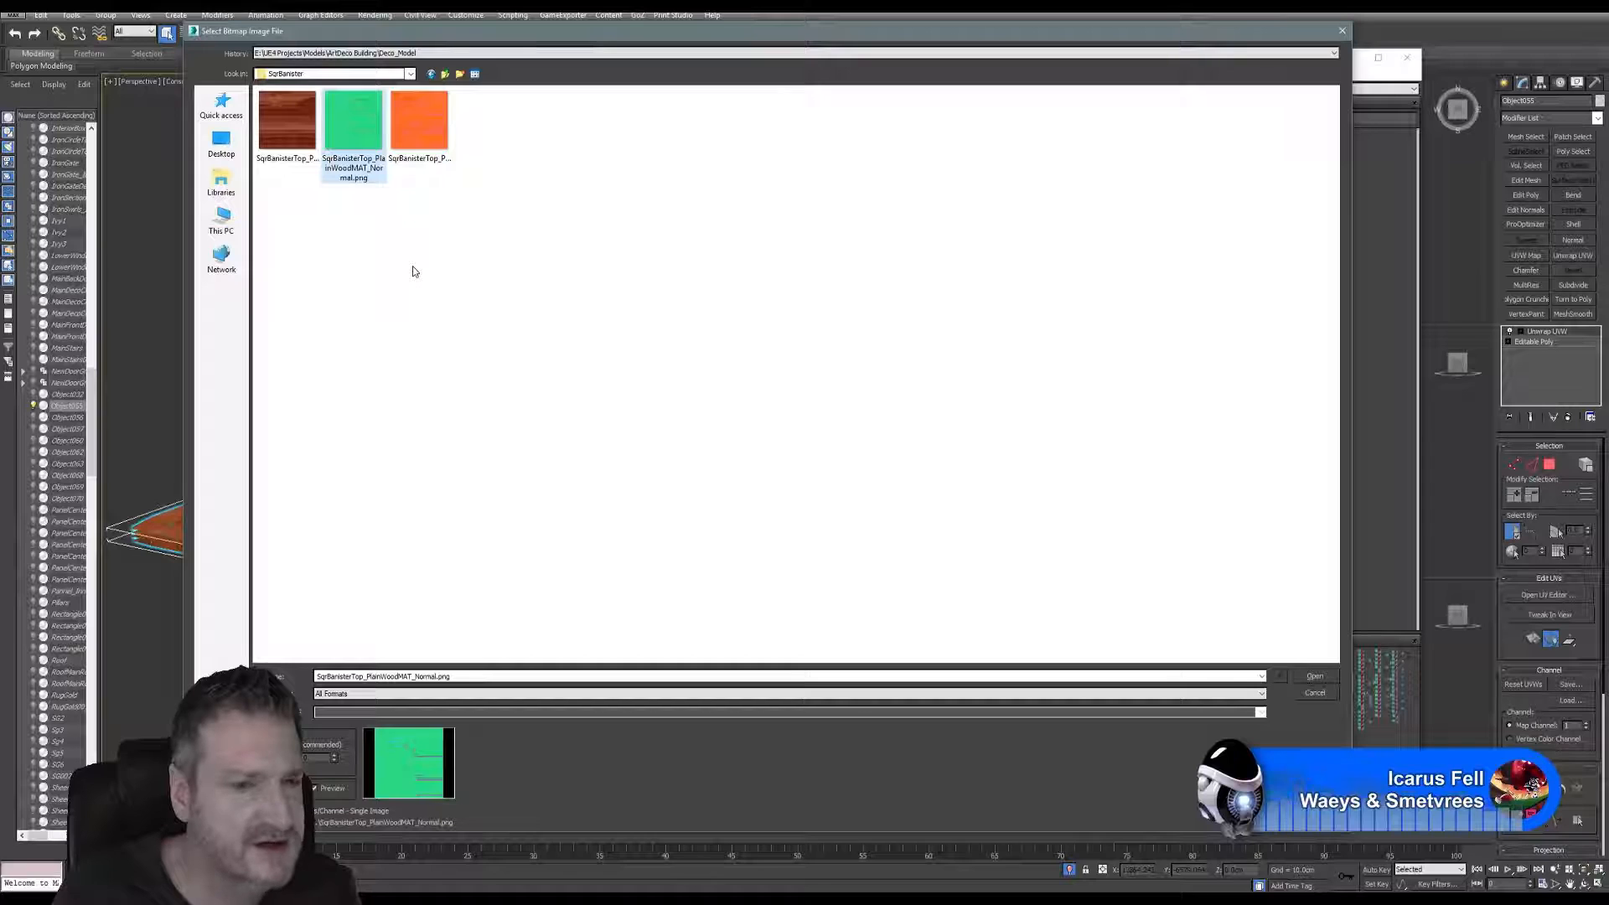
{"action": "left_click", "coordinate": [351, 237]}
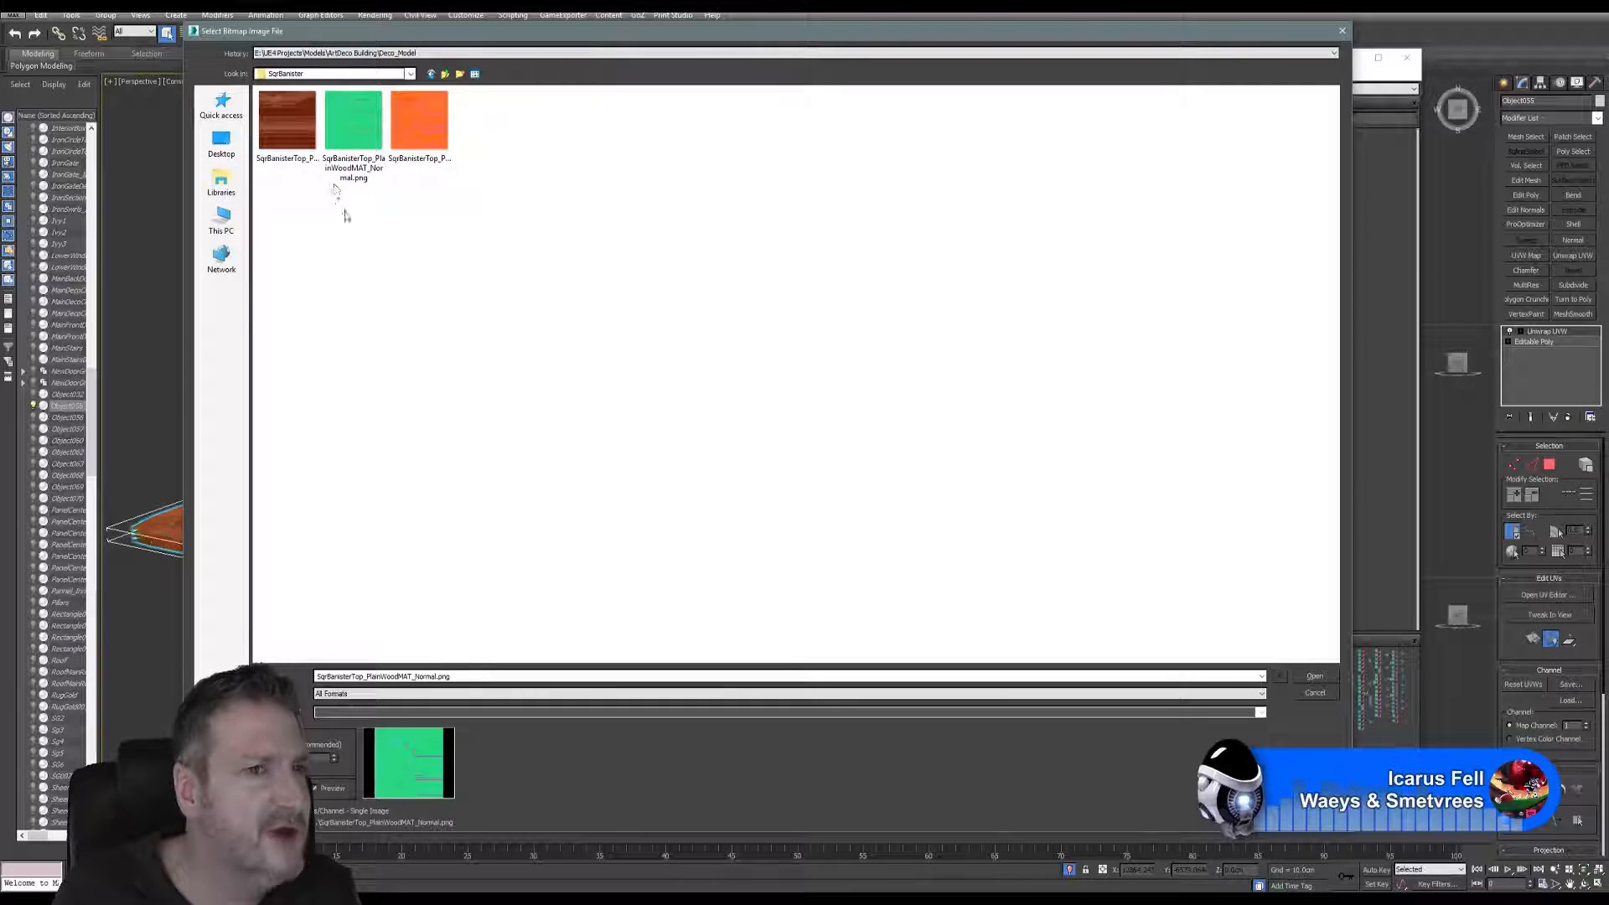
{"action": "left_click", "coordinate": [427, 140]}
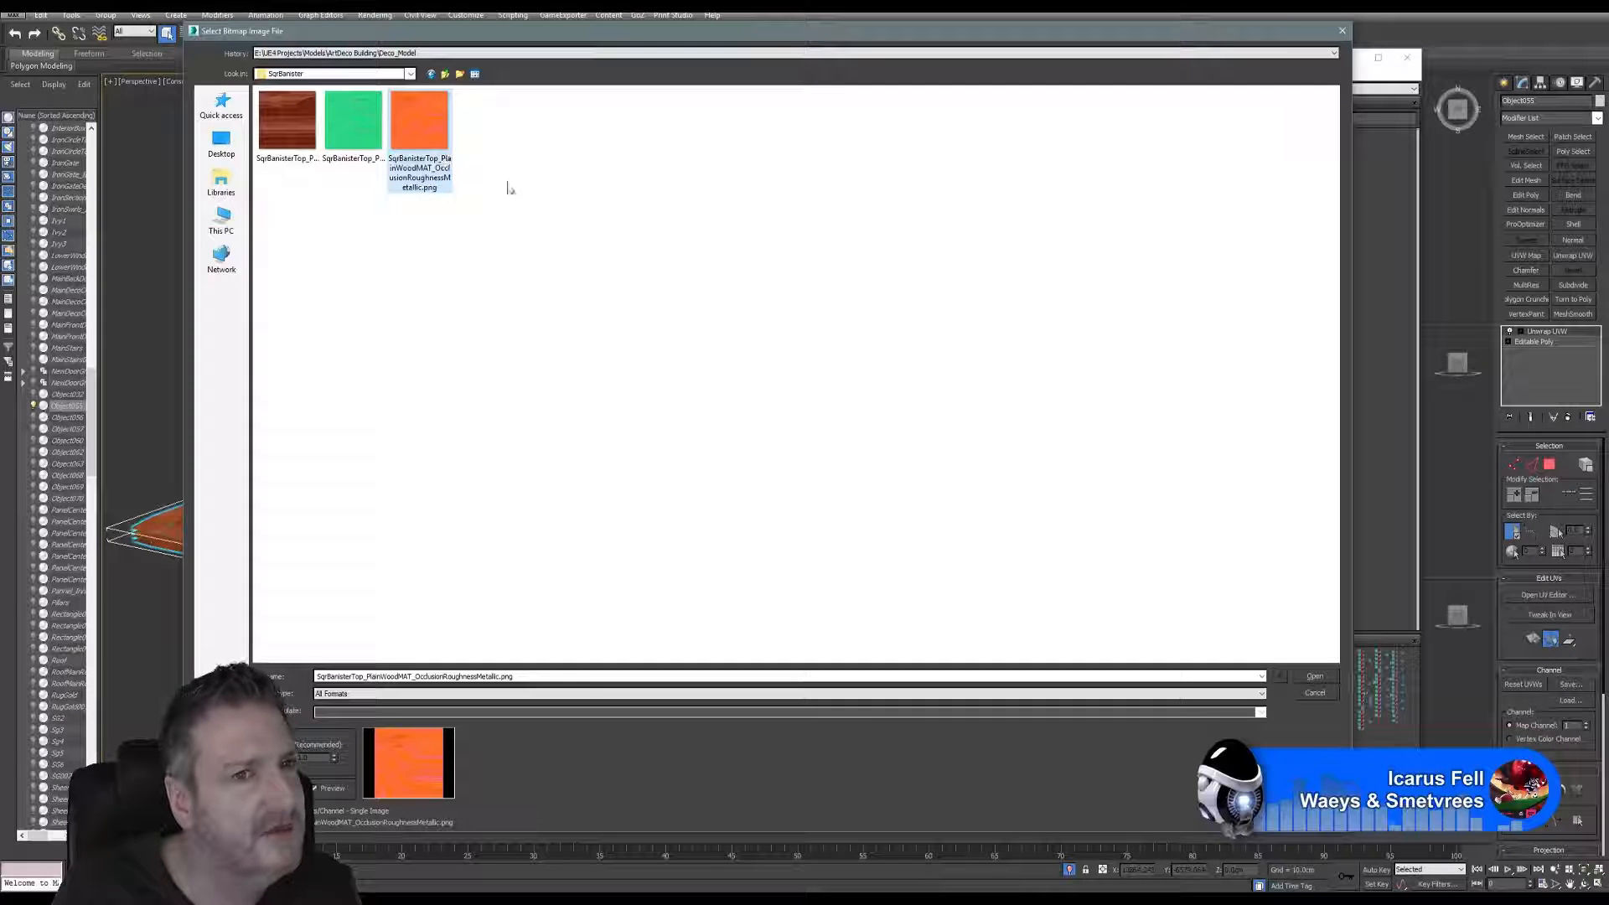
{"action": "double_click", "coordinate": [287, 132]}
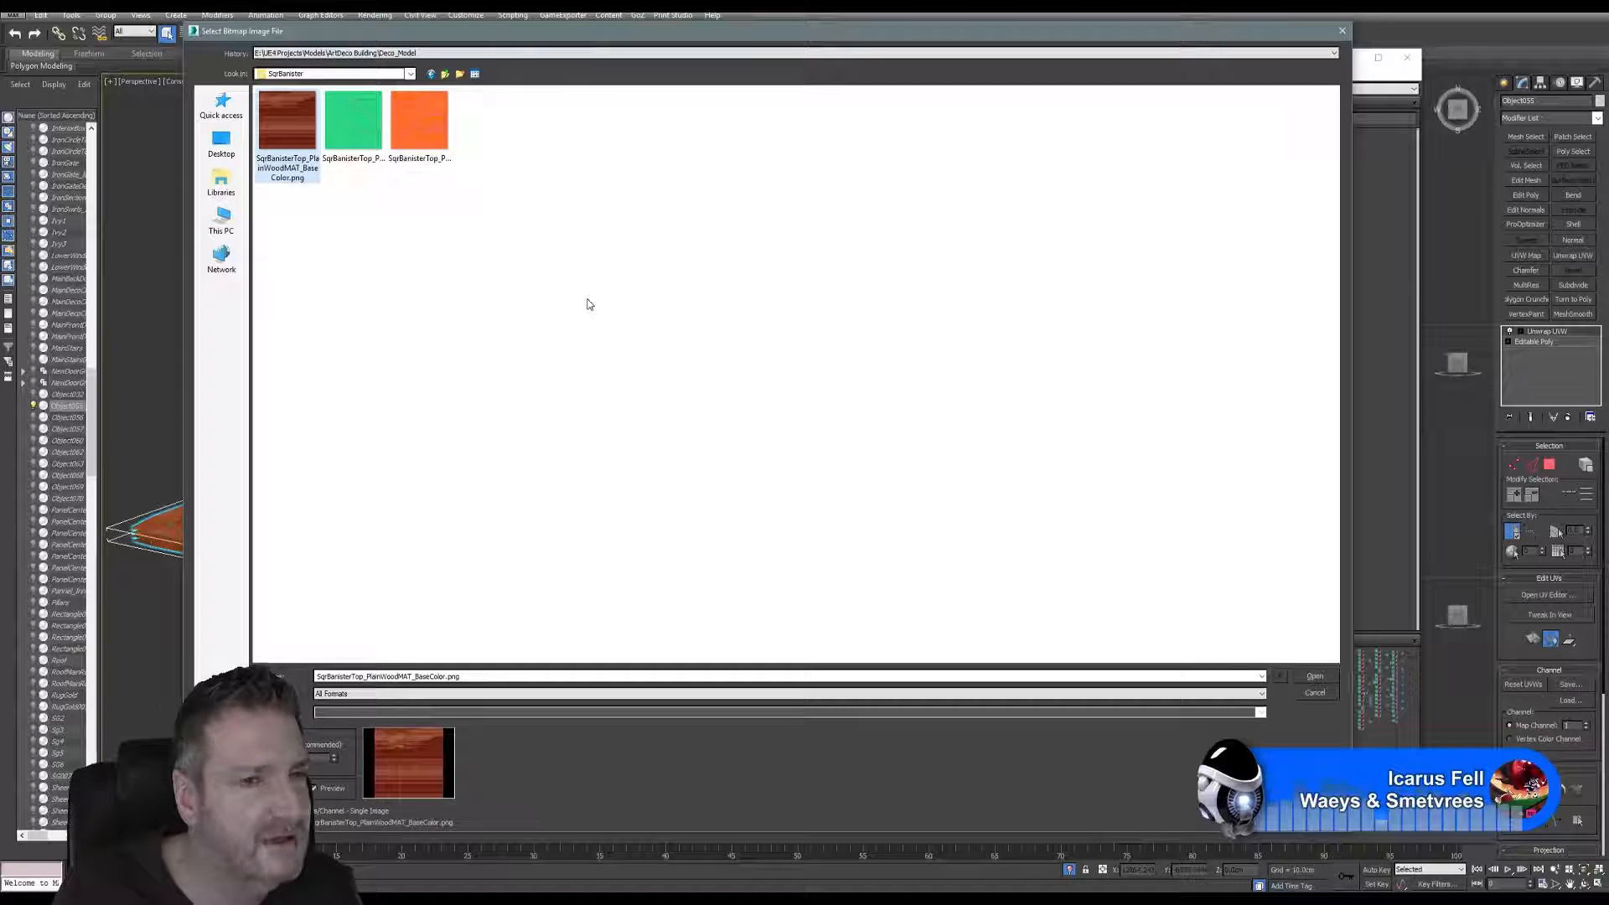
- Place the bitmap node beside the new Standard material, expand its preview and connect it to Diffuse Color
{"action": "scroll", "coordinate": [828, 342], "scroll_direction": "up", "scroll_amount": 5}
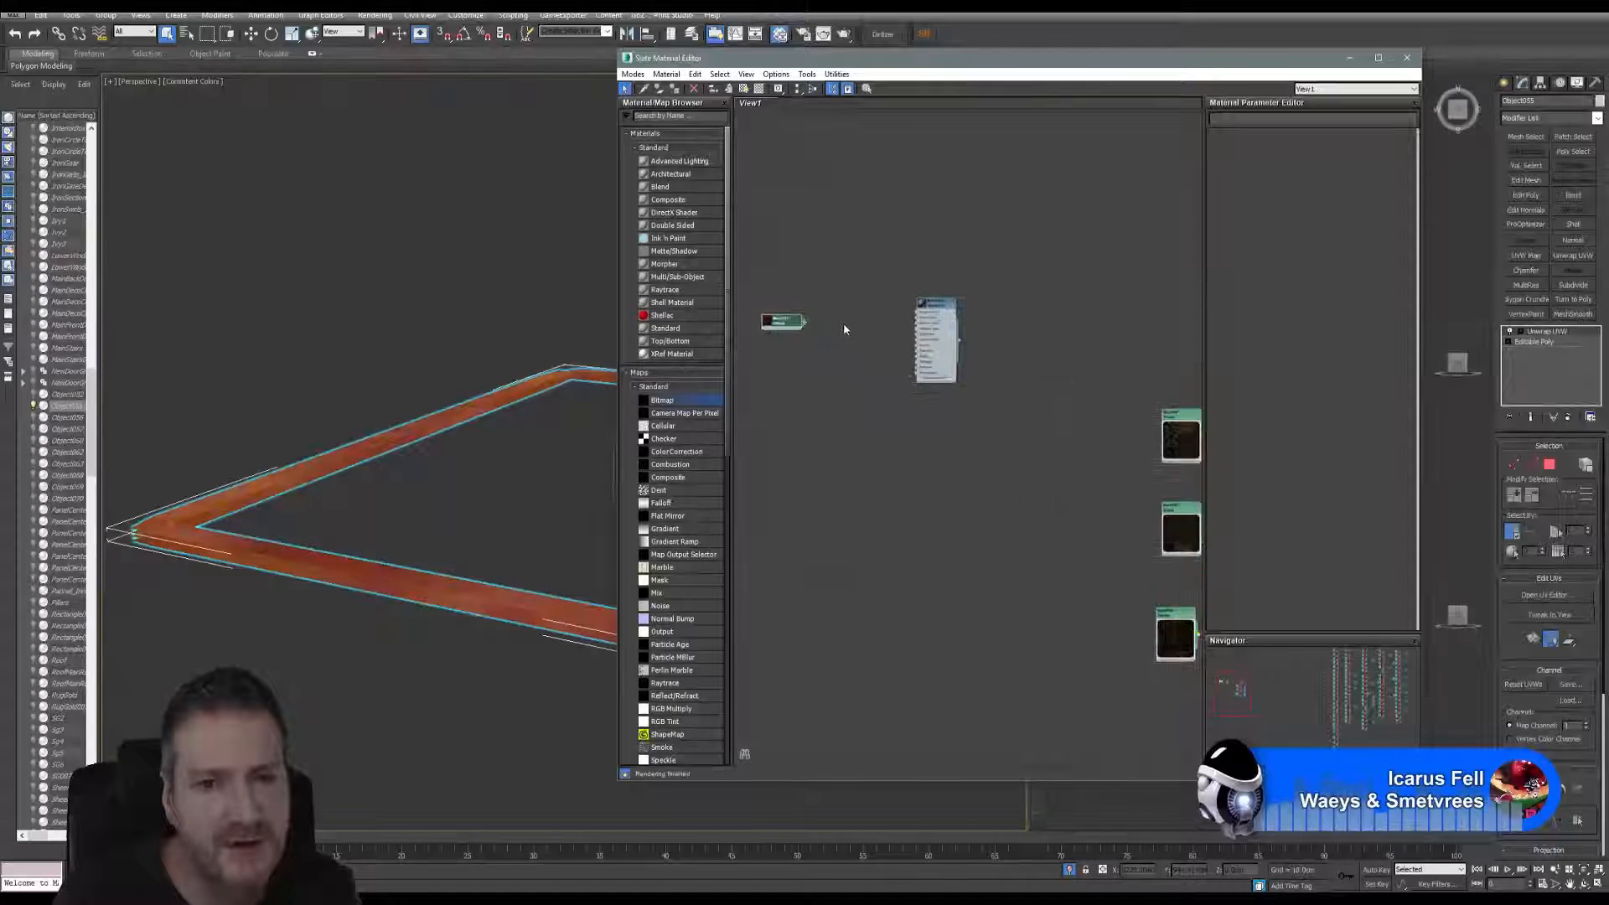
{"action": "left_click_drag", "start_coordinate": [773, 324], "coordinate": [880, 304]}
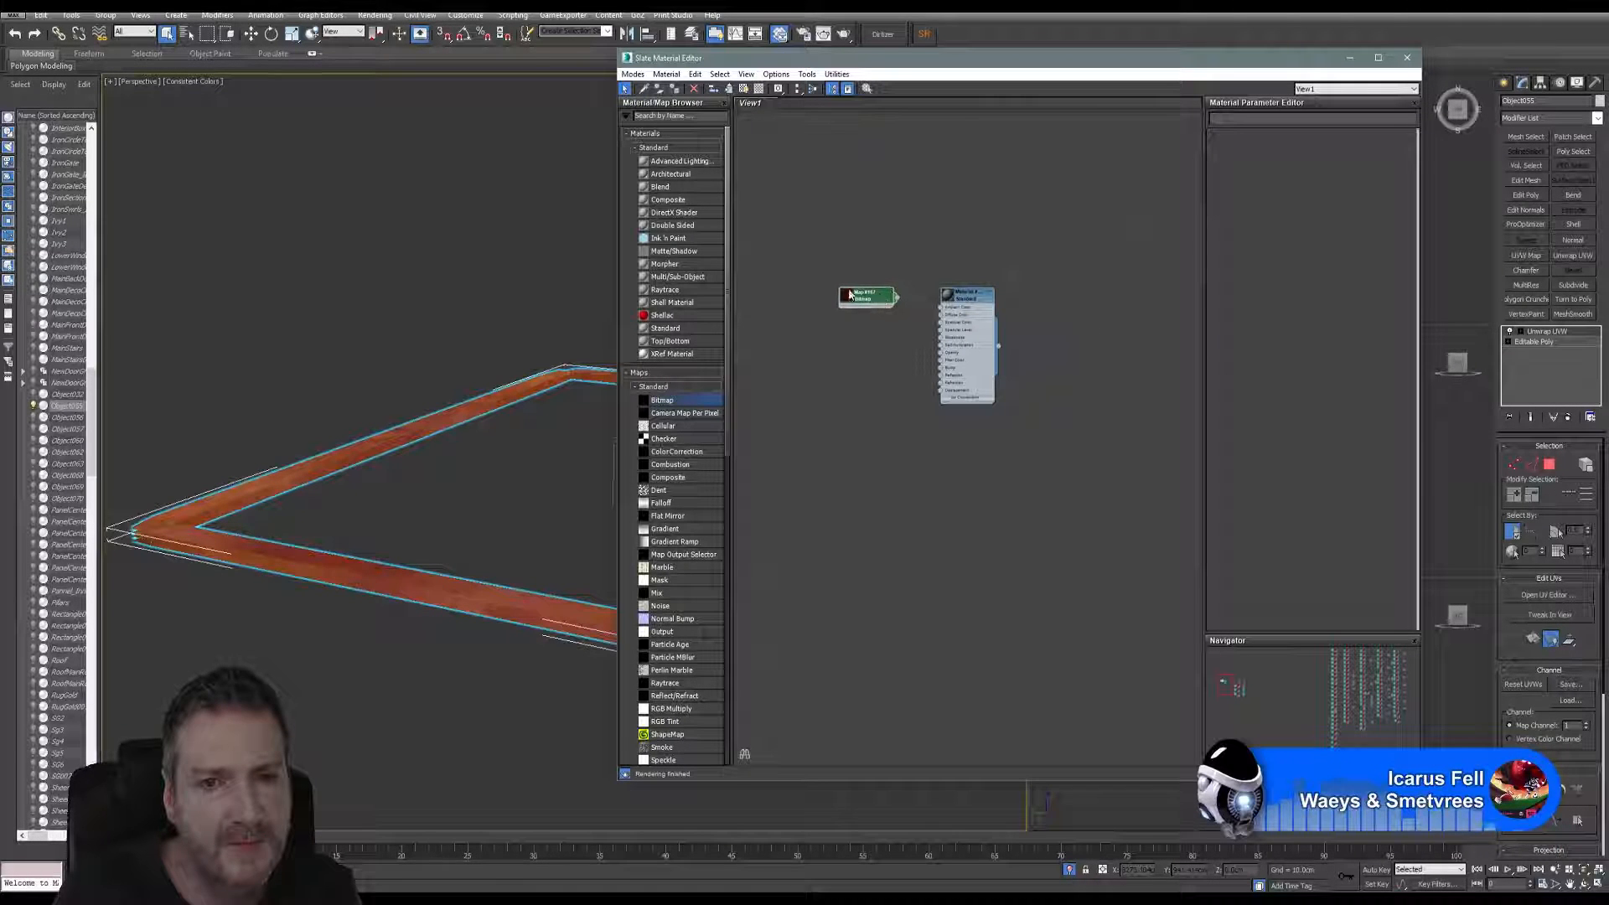
{"action": "double_click", "coordinate": [851, 298]}
{"action": "scroll", "coordinate": [954, 352], "scroll_direction": "up", "scroll_amount": 2}
{"action": "scroll", "coordinate": [954, 352], "scroll_direction": "up", "scroll_amount": 2}
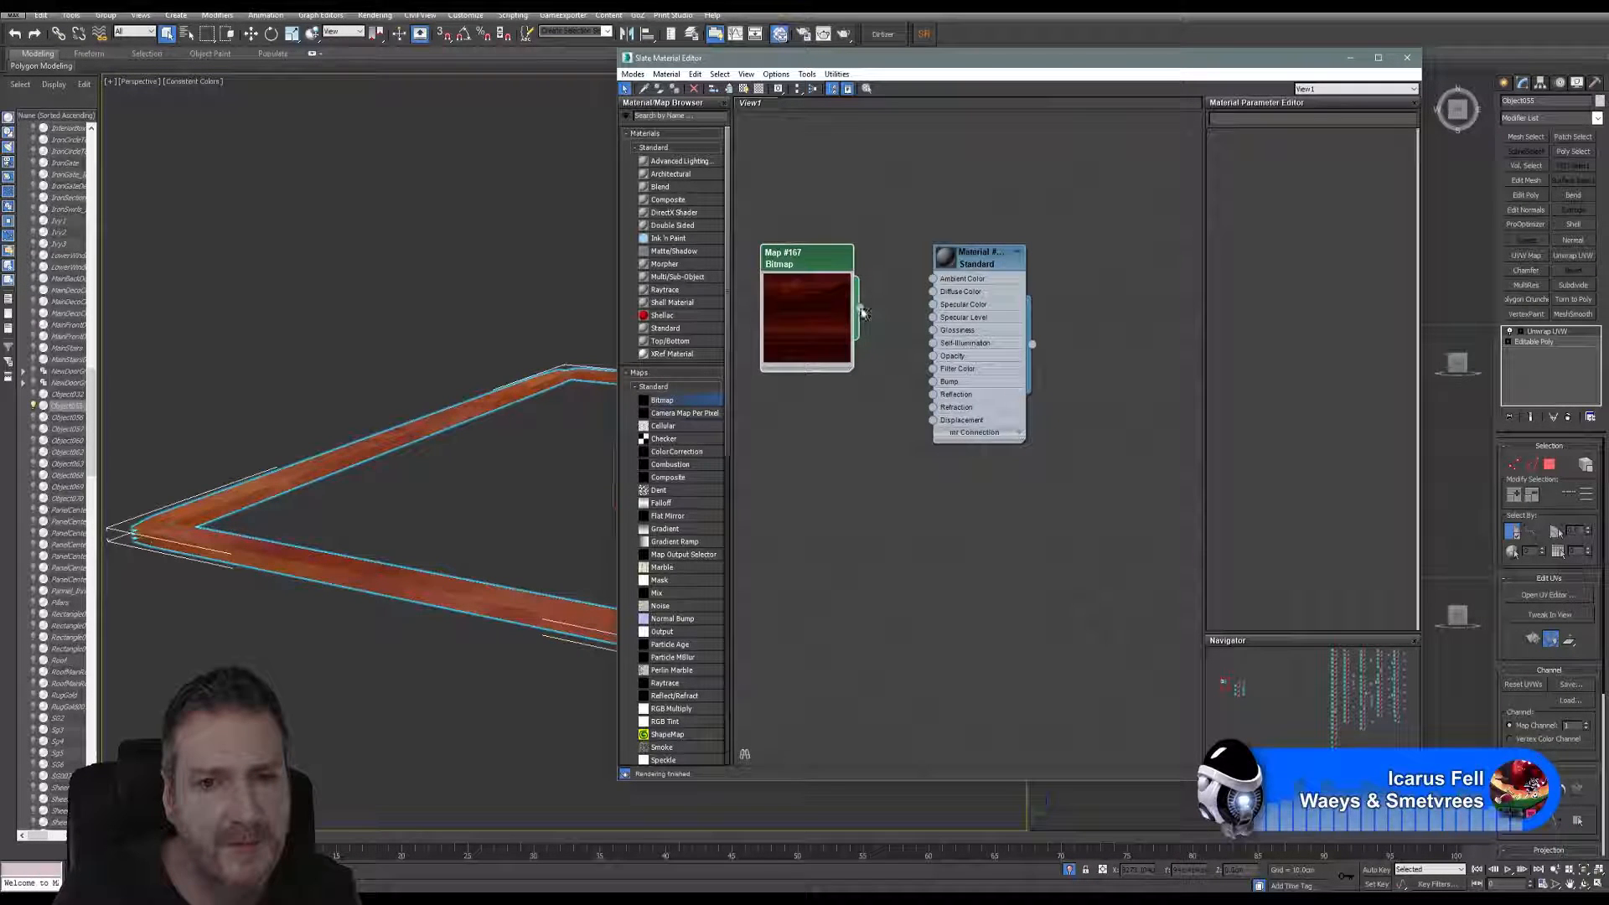
{"action": "left_click_drag", "start_coordinate": [860, 308], "coordinate": [933, 292]}
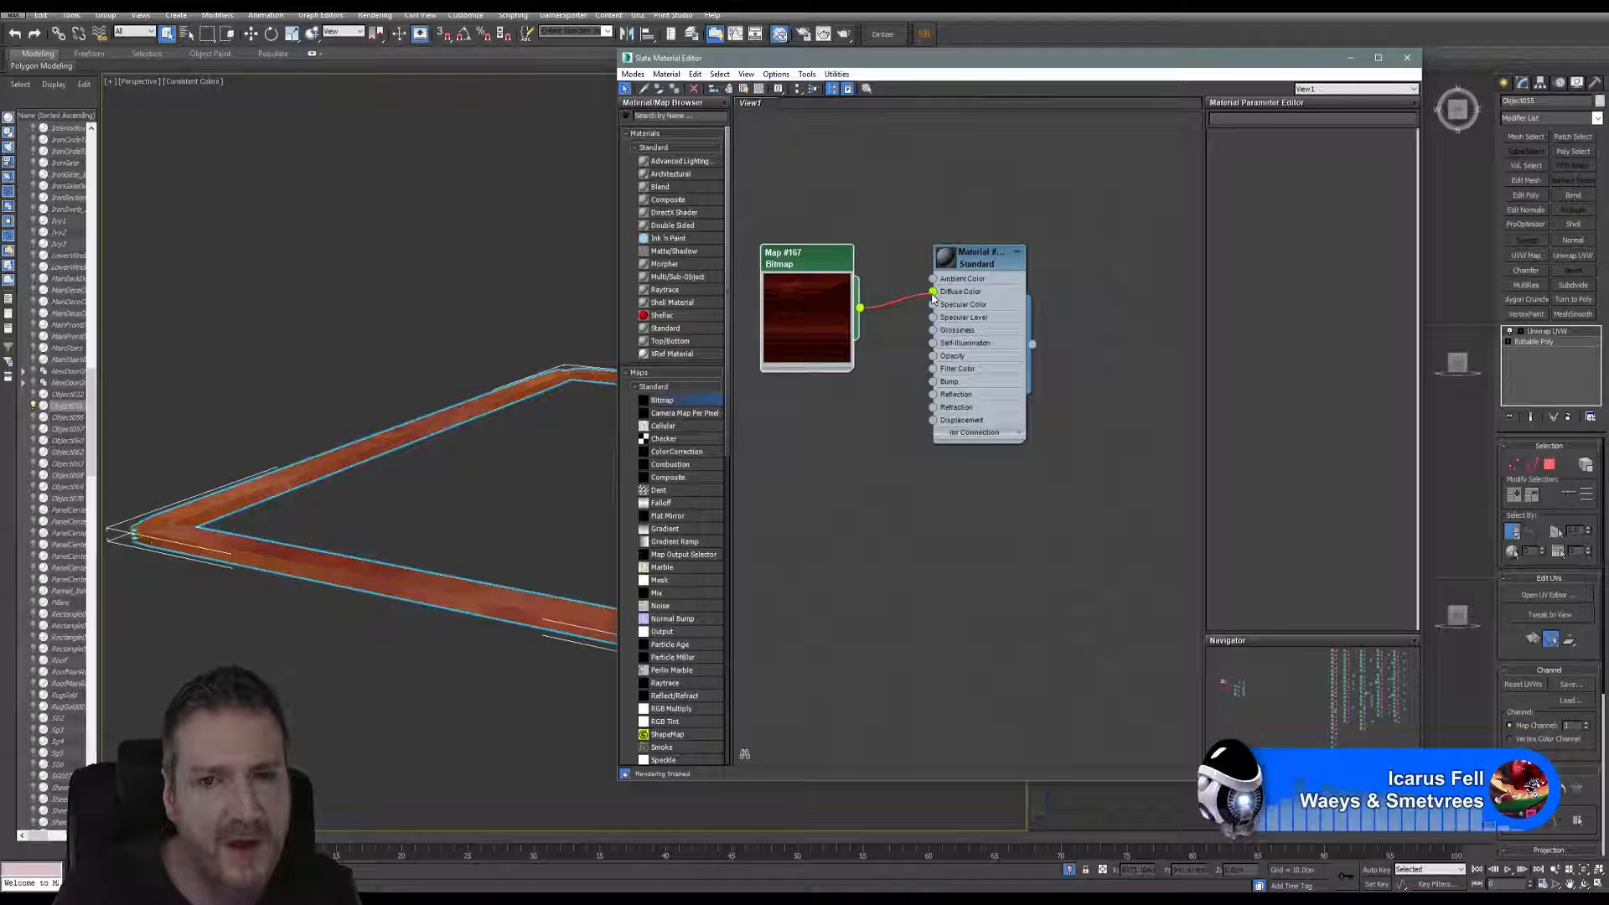
- Show the material as shaded and realistic in the viewport, assign it to the selected banister frame and close the material editor
{"action": "right_click", "coordinate": [961, 260]}
{"action": "left_click", "coordinate": [1007, 413]}
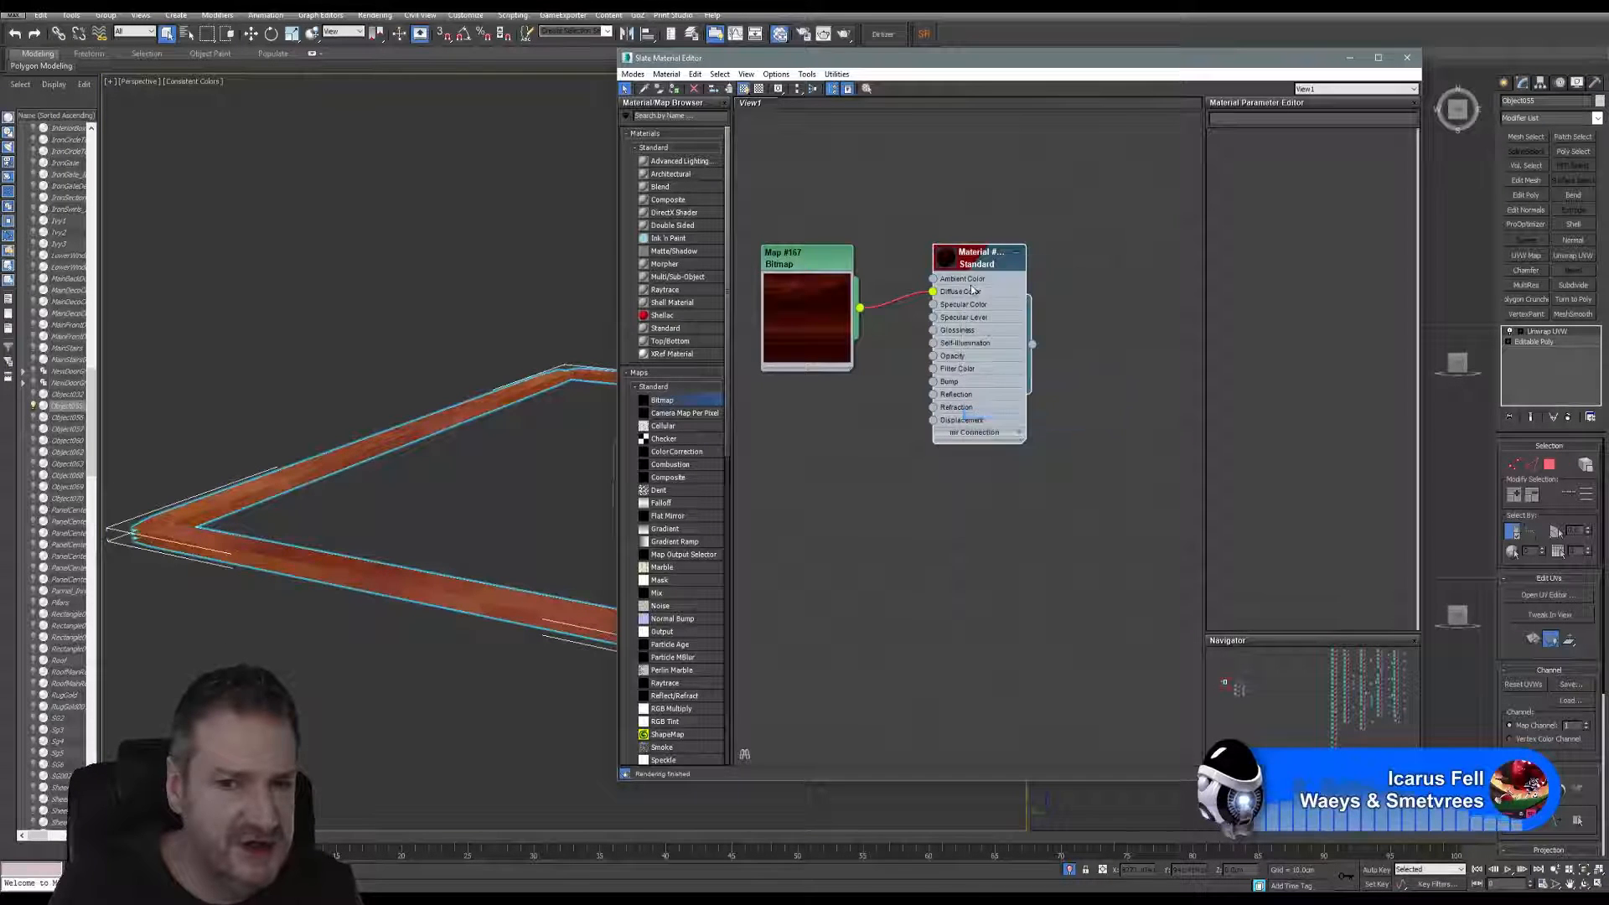
{"action": "right_click", "coordinate": [970, 266]}
{"action": "left_click", "coordinate": [1014, 421]}
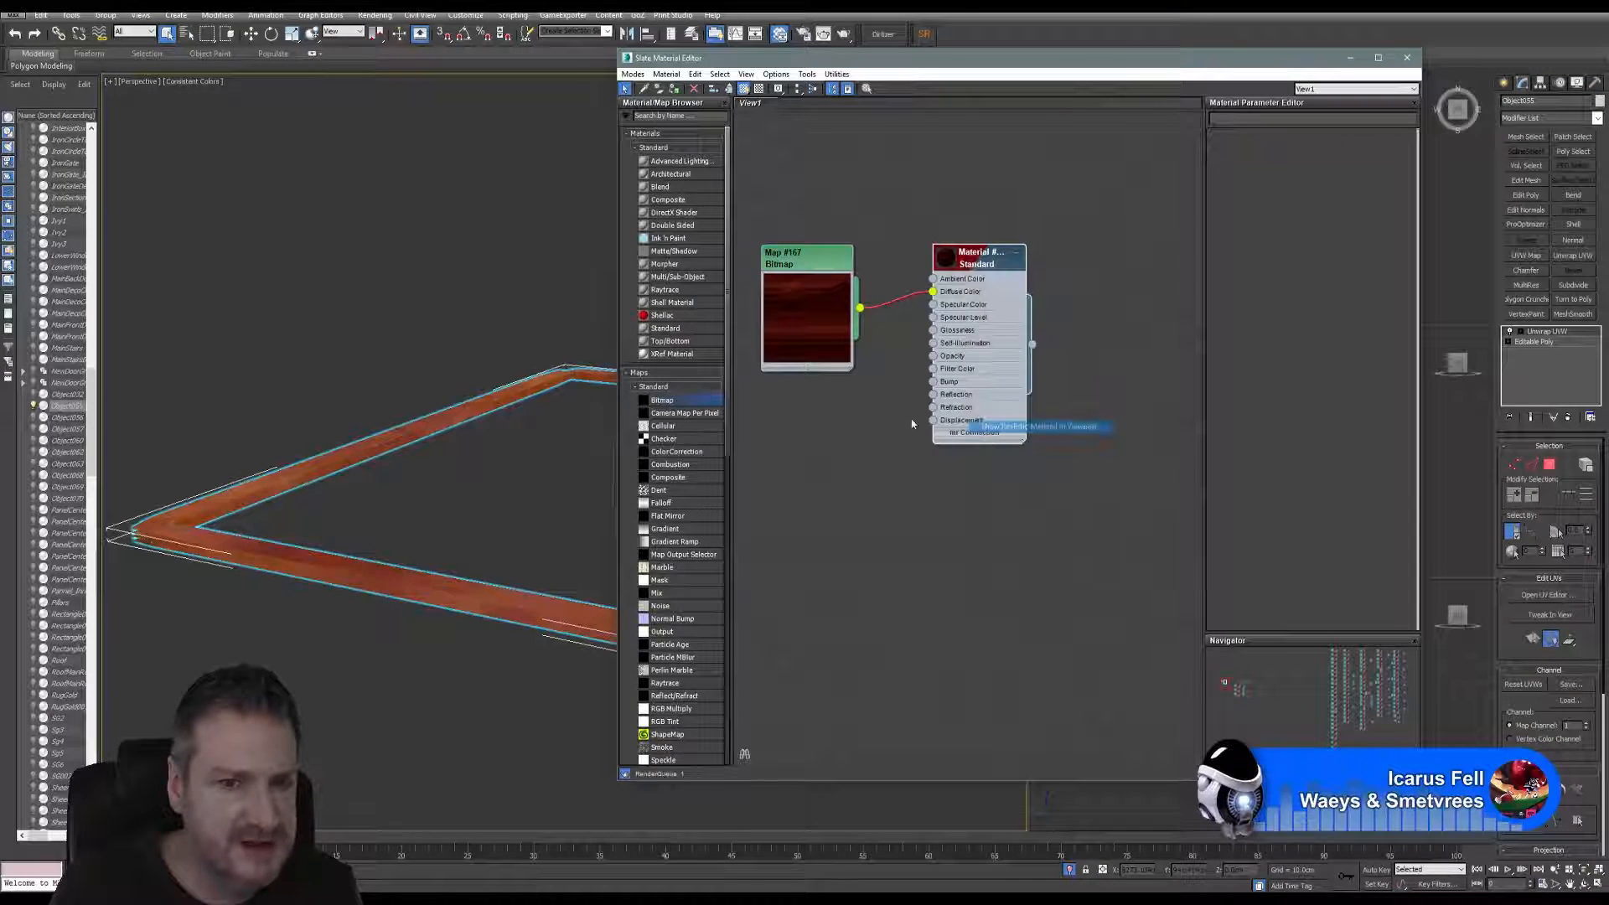
{"action": "right_click", "coordinate": [981, 266]}
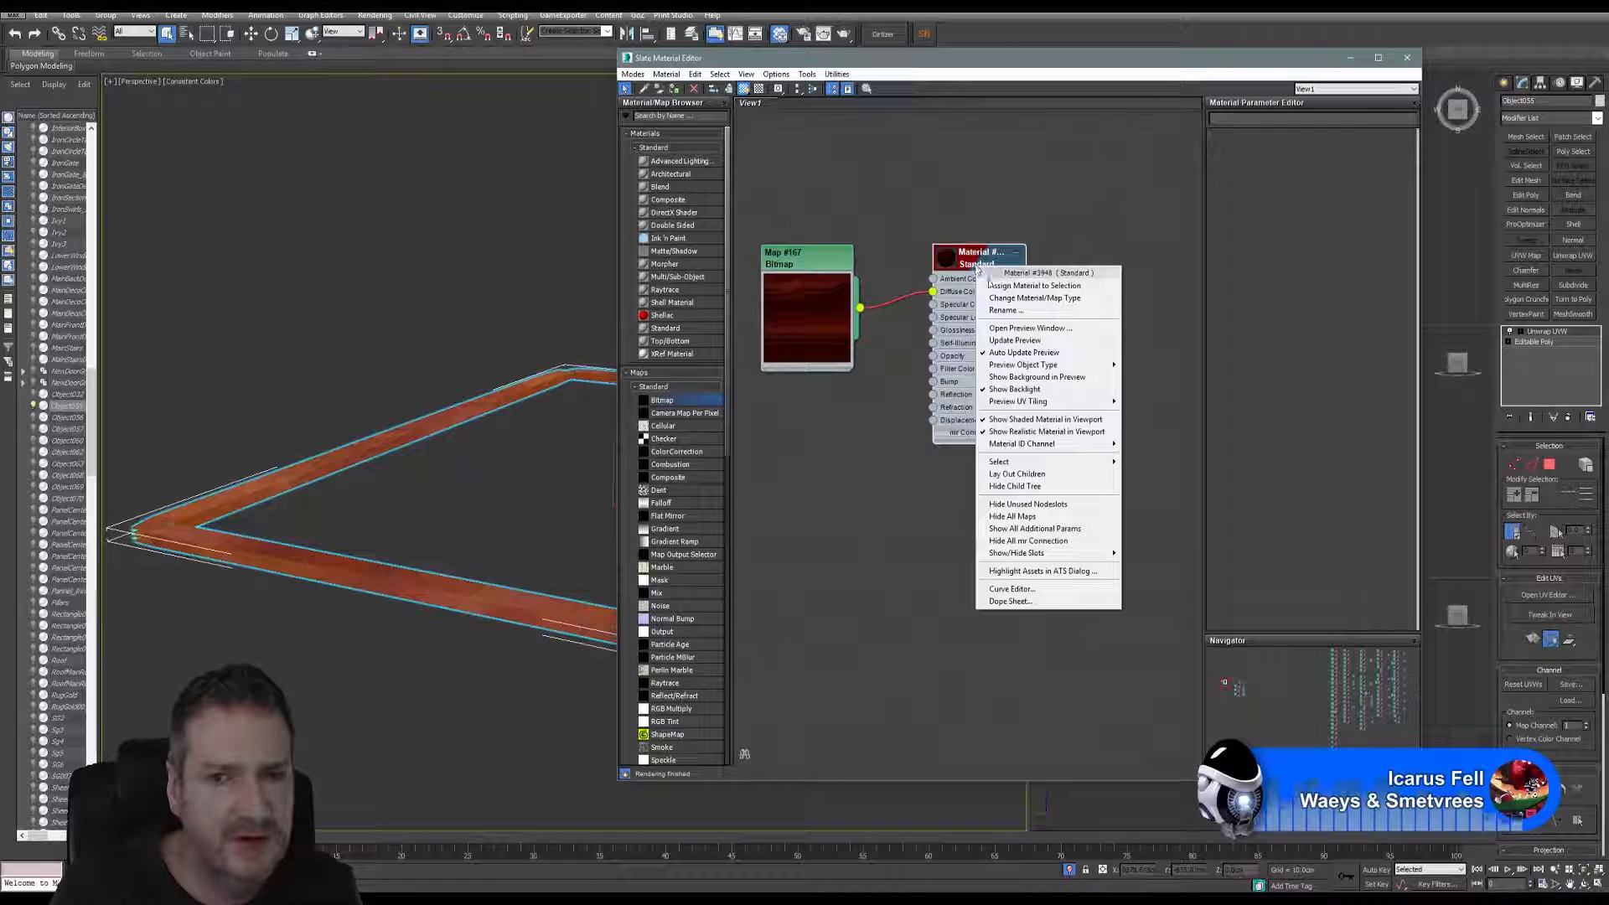
{"action": "left_click", "coordinate": [997, 287]}
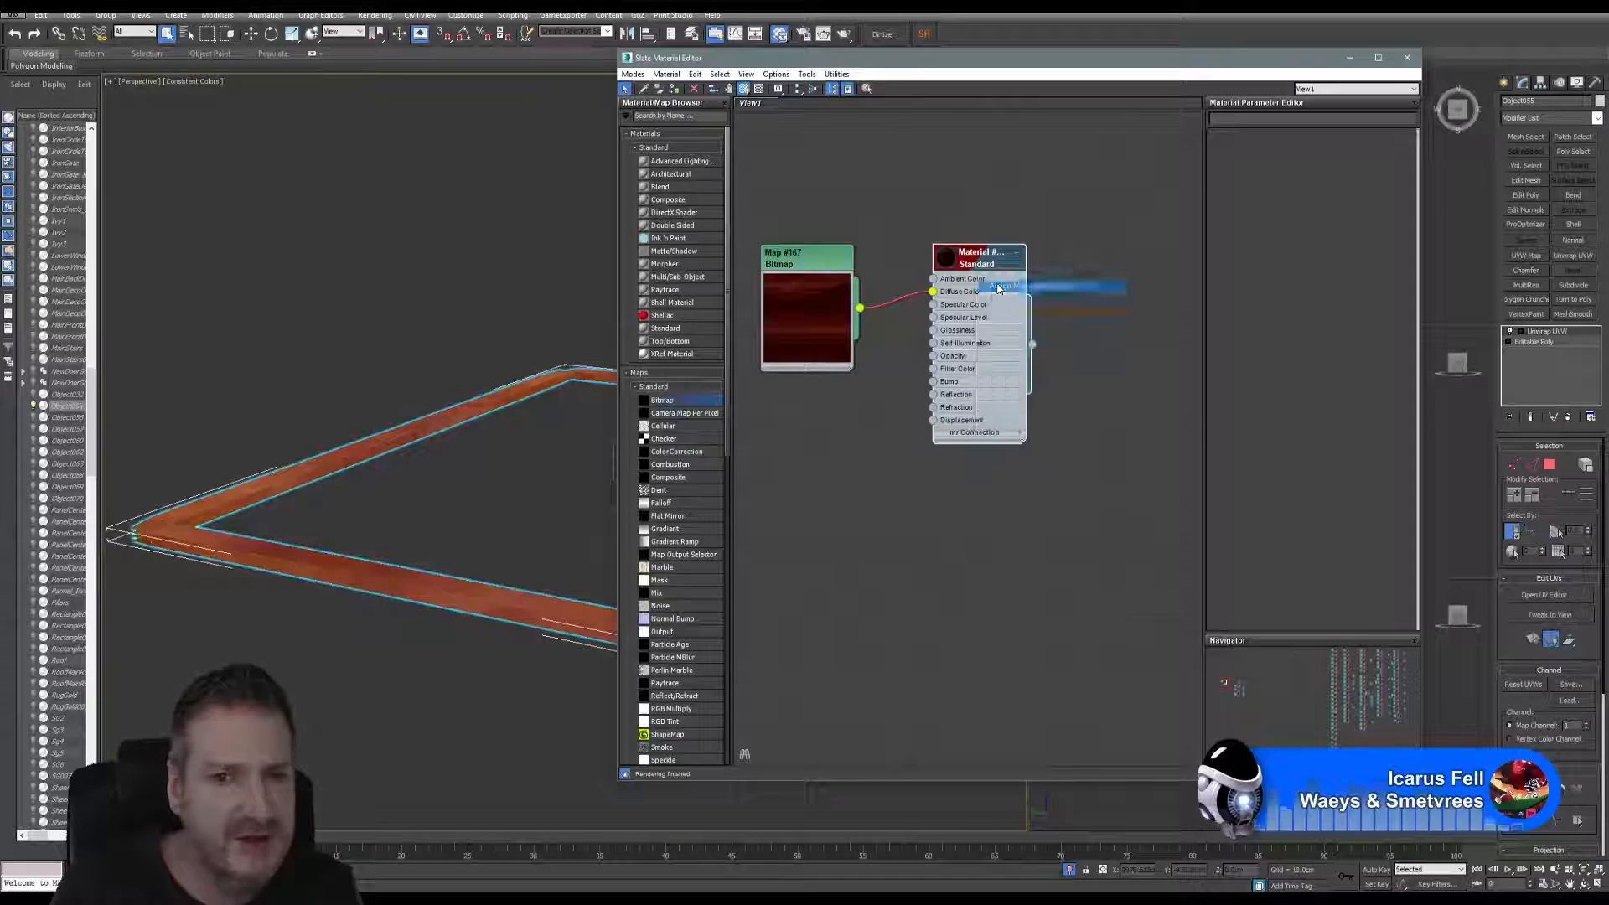
{"action": "left_click", "coordinate": [1407, 57]}
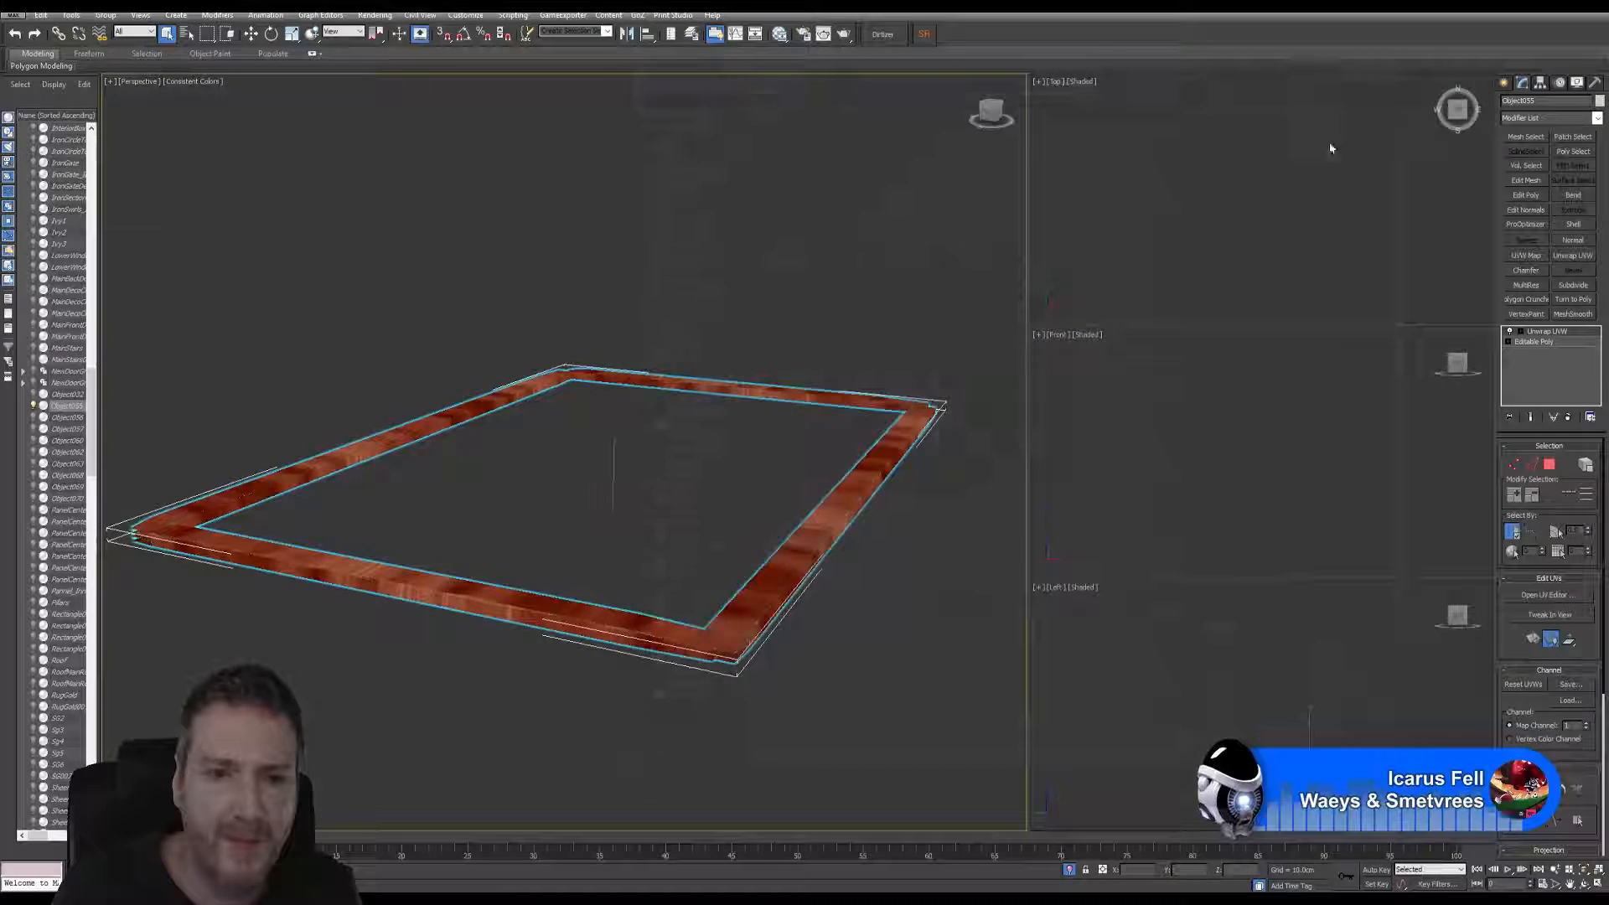
- Deselect the banister frame, inspect its new wood finish and end the isolation to bring back the whole building scene
{"action": "left_click", "coordinate": [880, 621]}
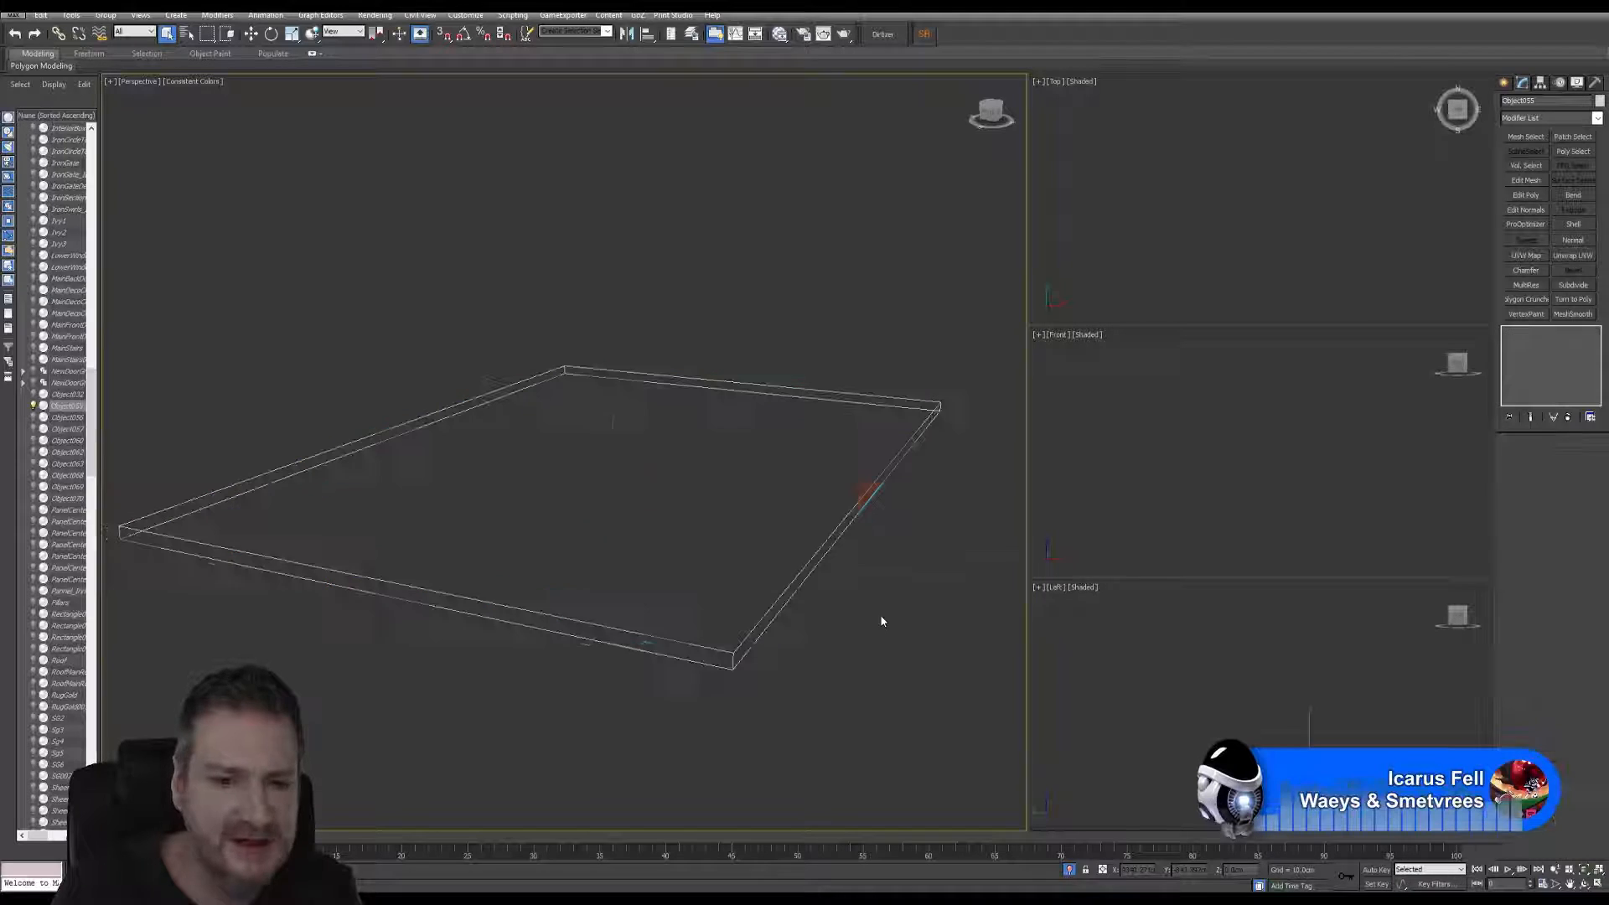
{"action": "left_click", "coordinate": [1584, 885]}
{"action": "left_click_drag", "start_coordinate": [611, 539], "coordinate": [569, 492]}
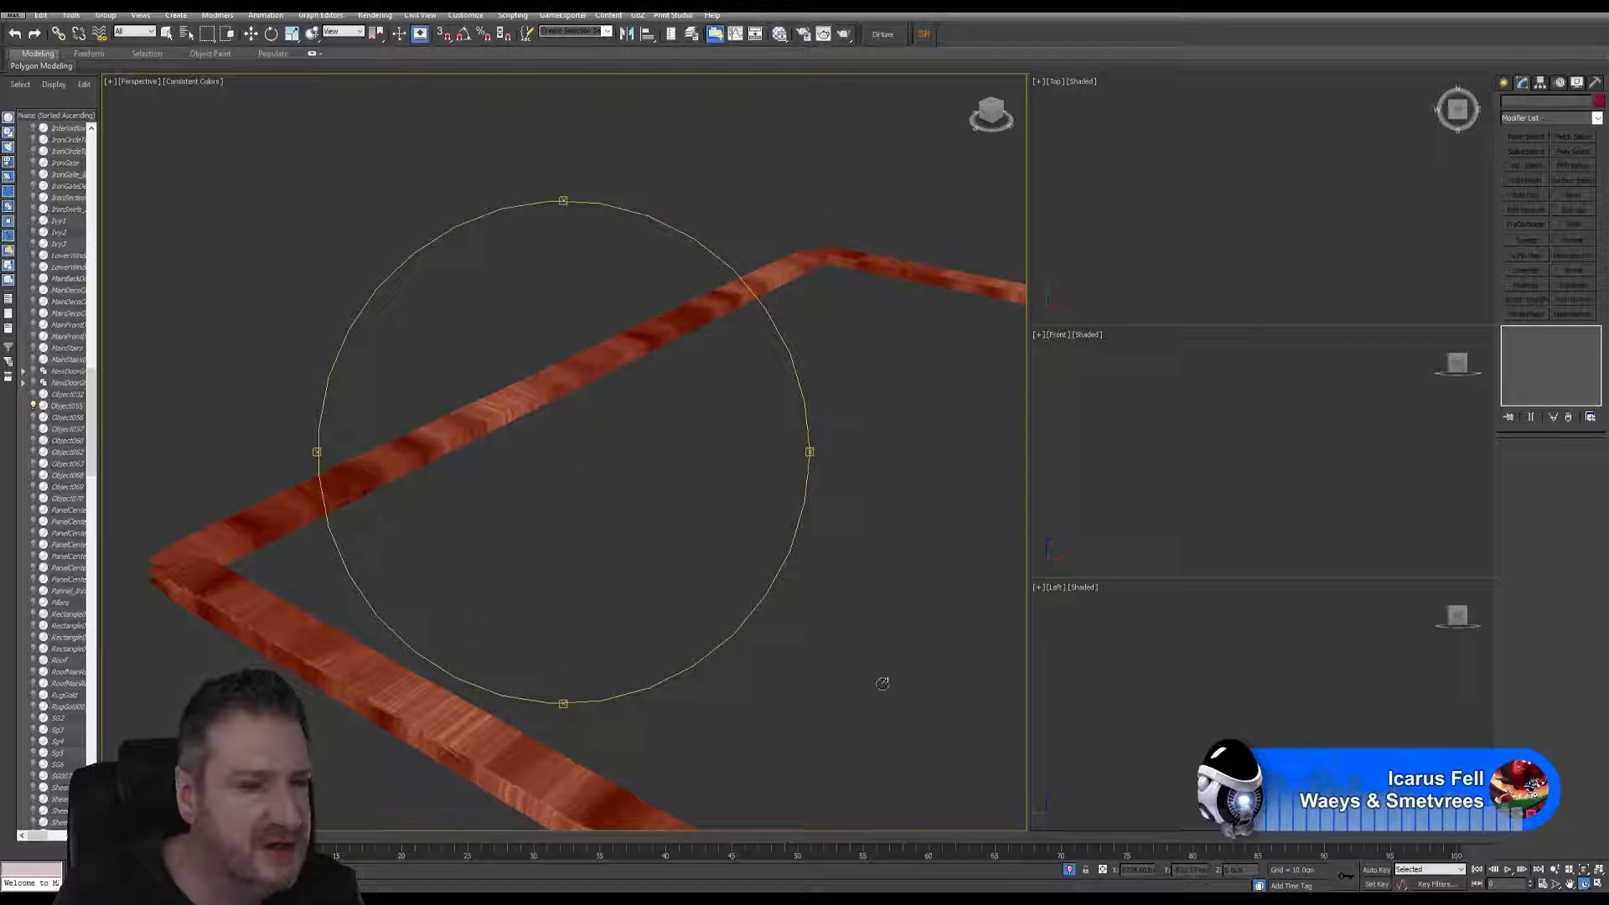
{"action": "mouse_move", "coordinate": [533, 461]}
{"action": "left_mouse_down"}
{"action": "mouse_move", "coordinate": [586, 489]}
{"action": "mouse_move", "coordinate": [474, 341]}
{"action": "mouse_move", "coordinate": [656, 509]}
{"action": "mouse_move", "coordinate": [344, 563]}
{"action": "mouse_move", "coordinate": [373, 583]}
{"action": "mouse_move", "coordinate": [525, 453]}
{"action": "left_mouse_up"}
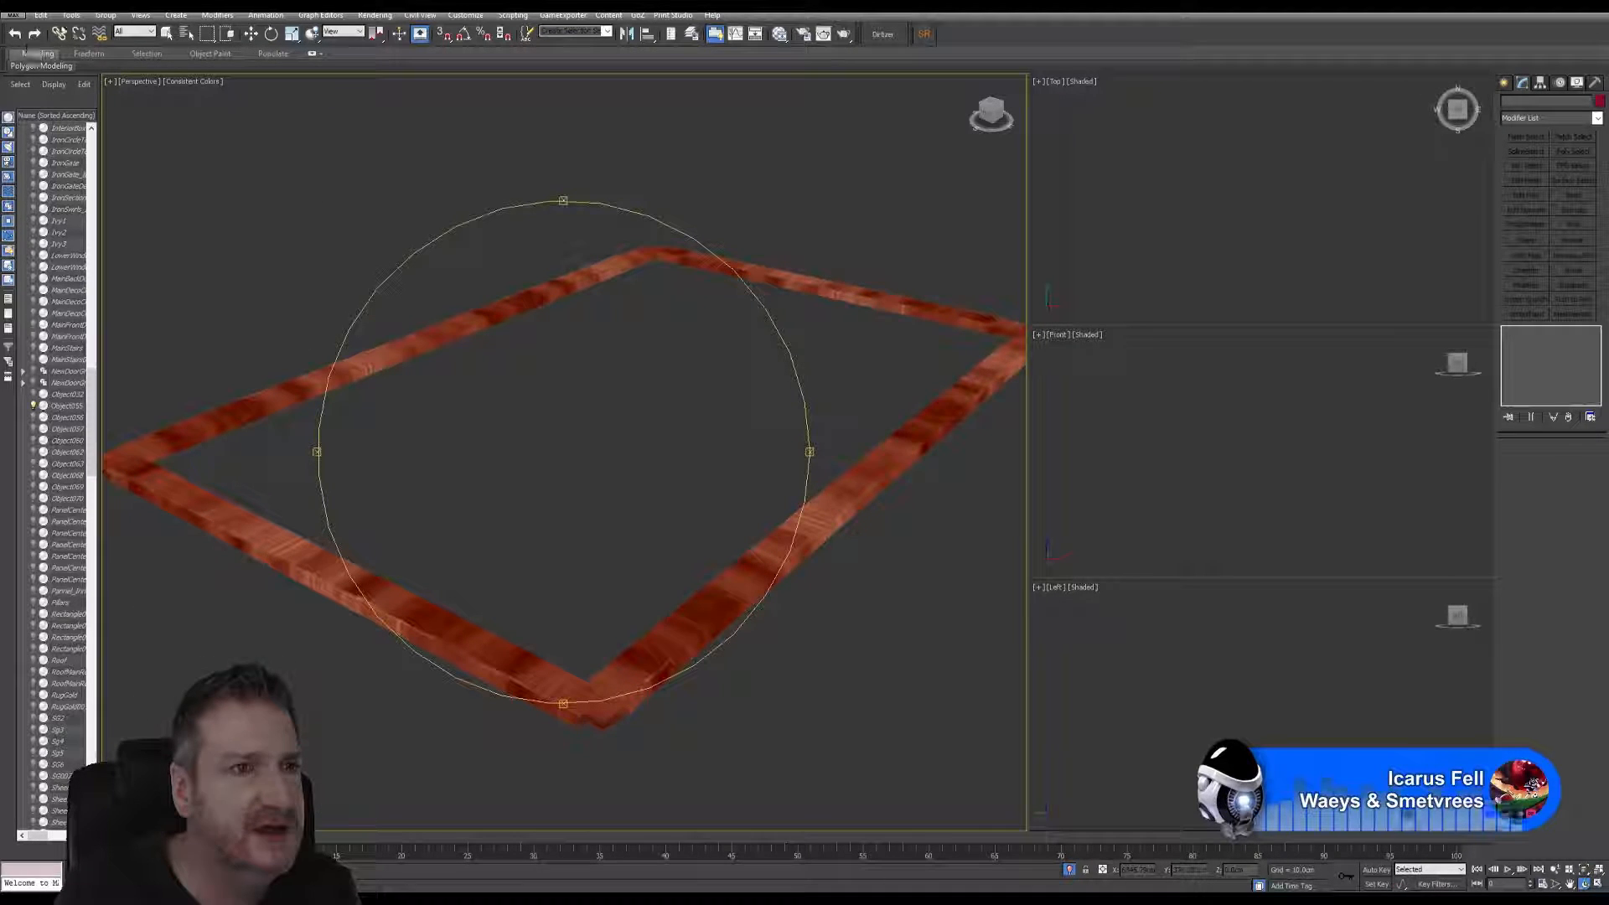
{"action": "left_click", "coordinate": [71, 15]}
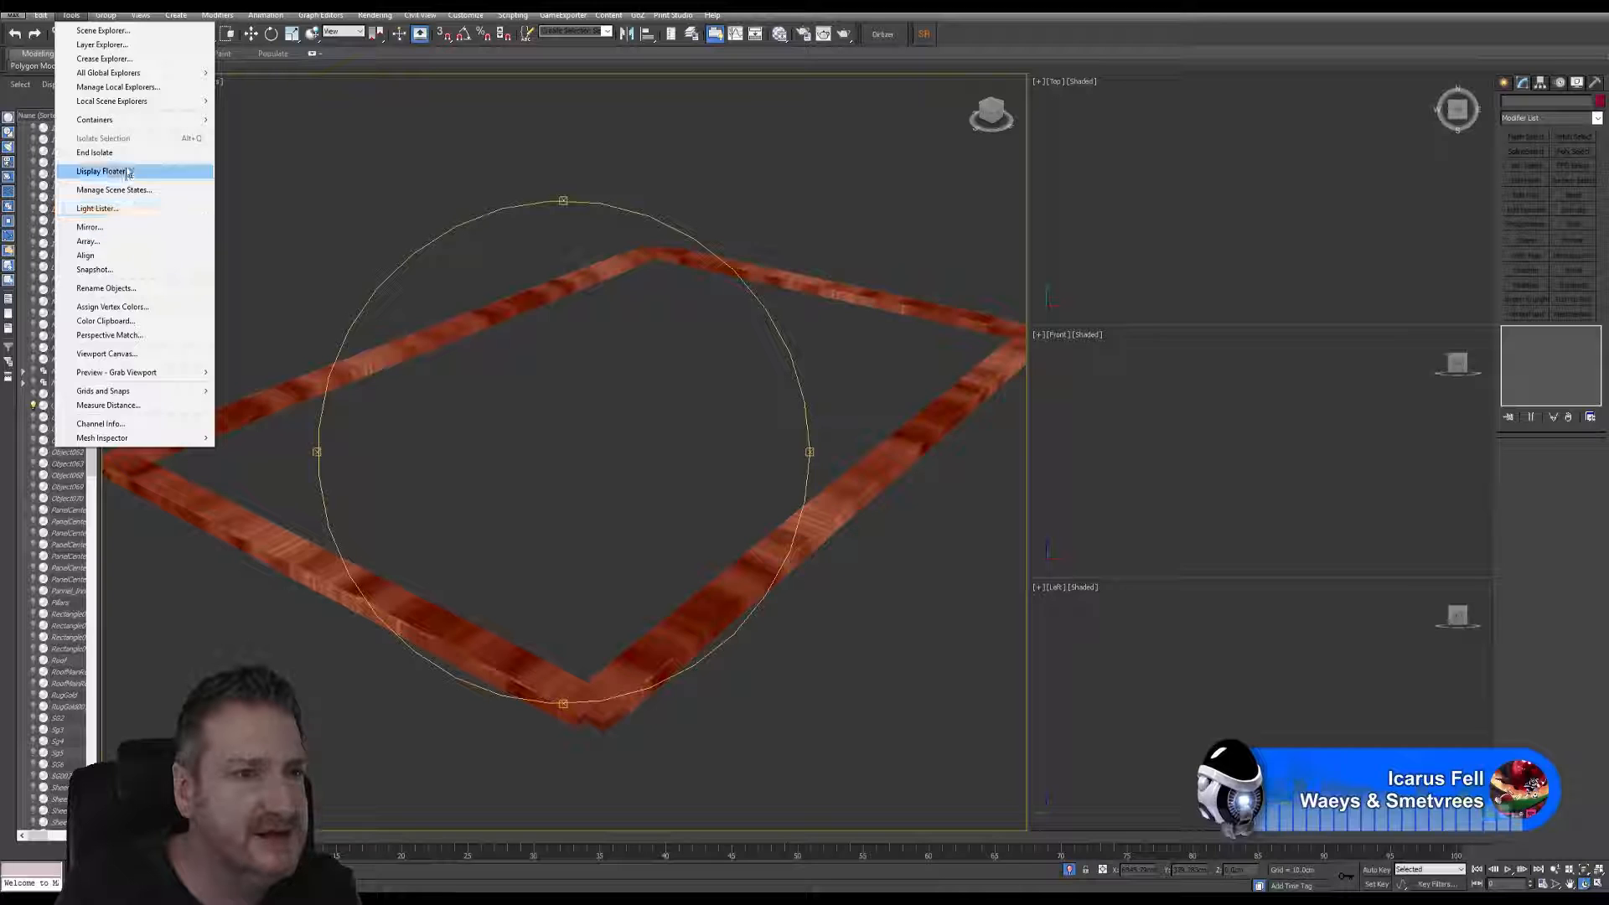
{"action": "left_click", "coordinate": [94, 152]}
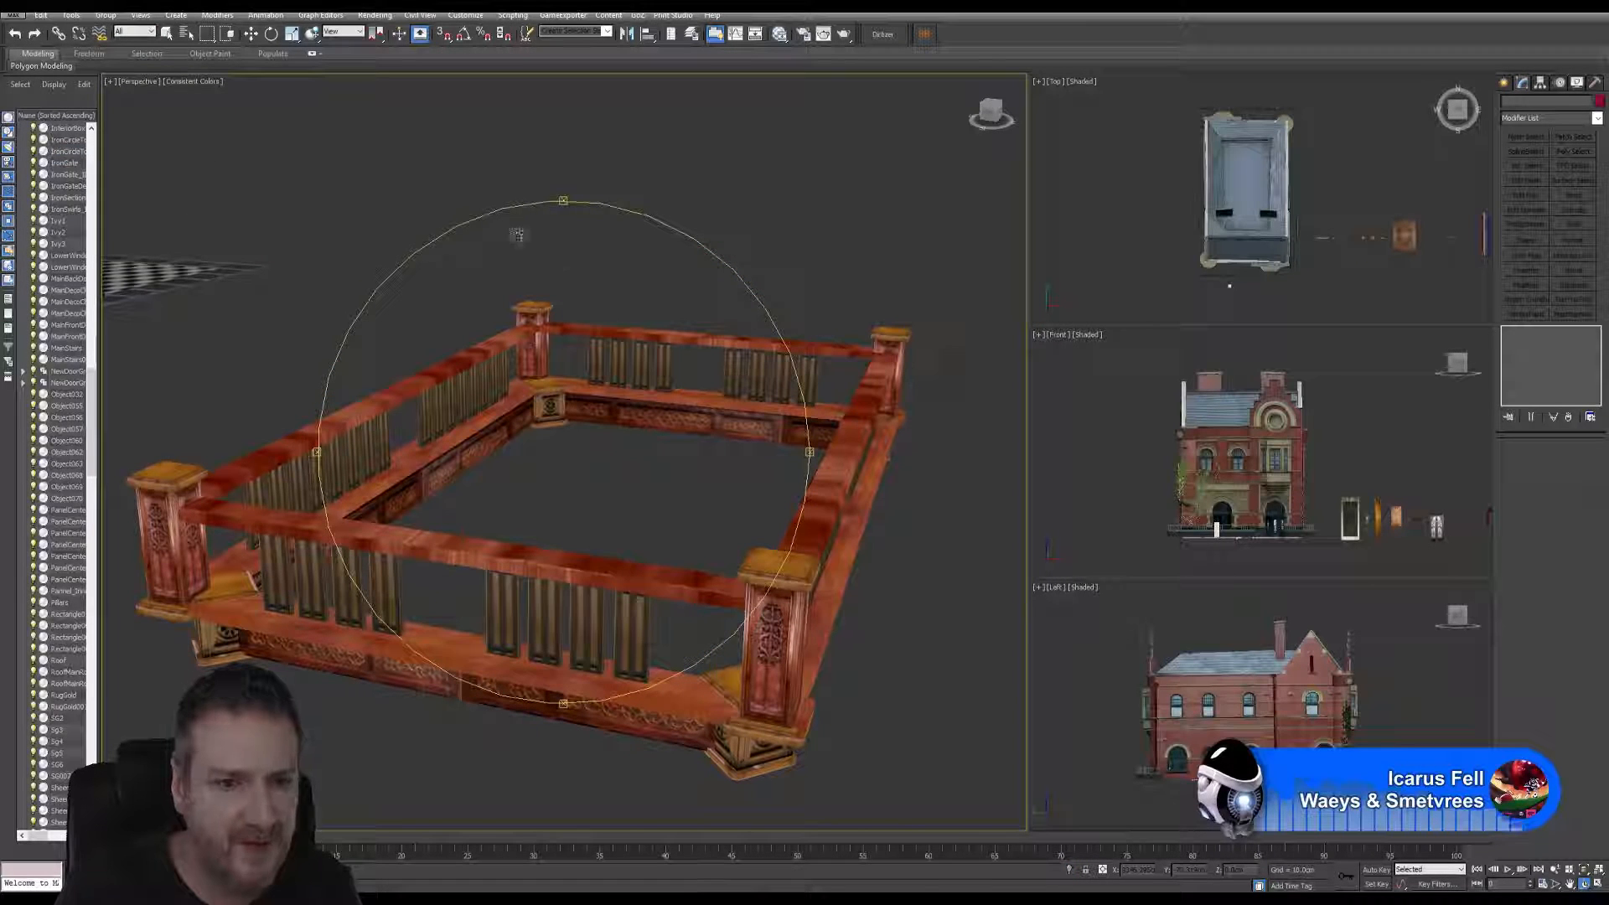
{"action": "left_click", "coordinate": [166, 33]}
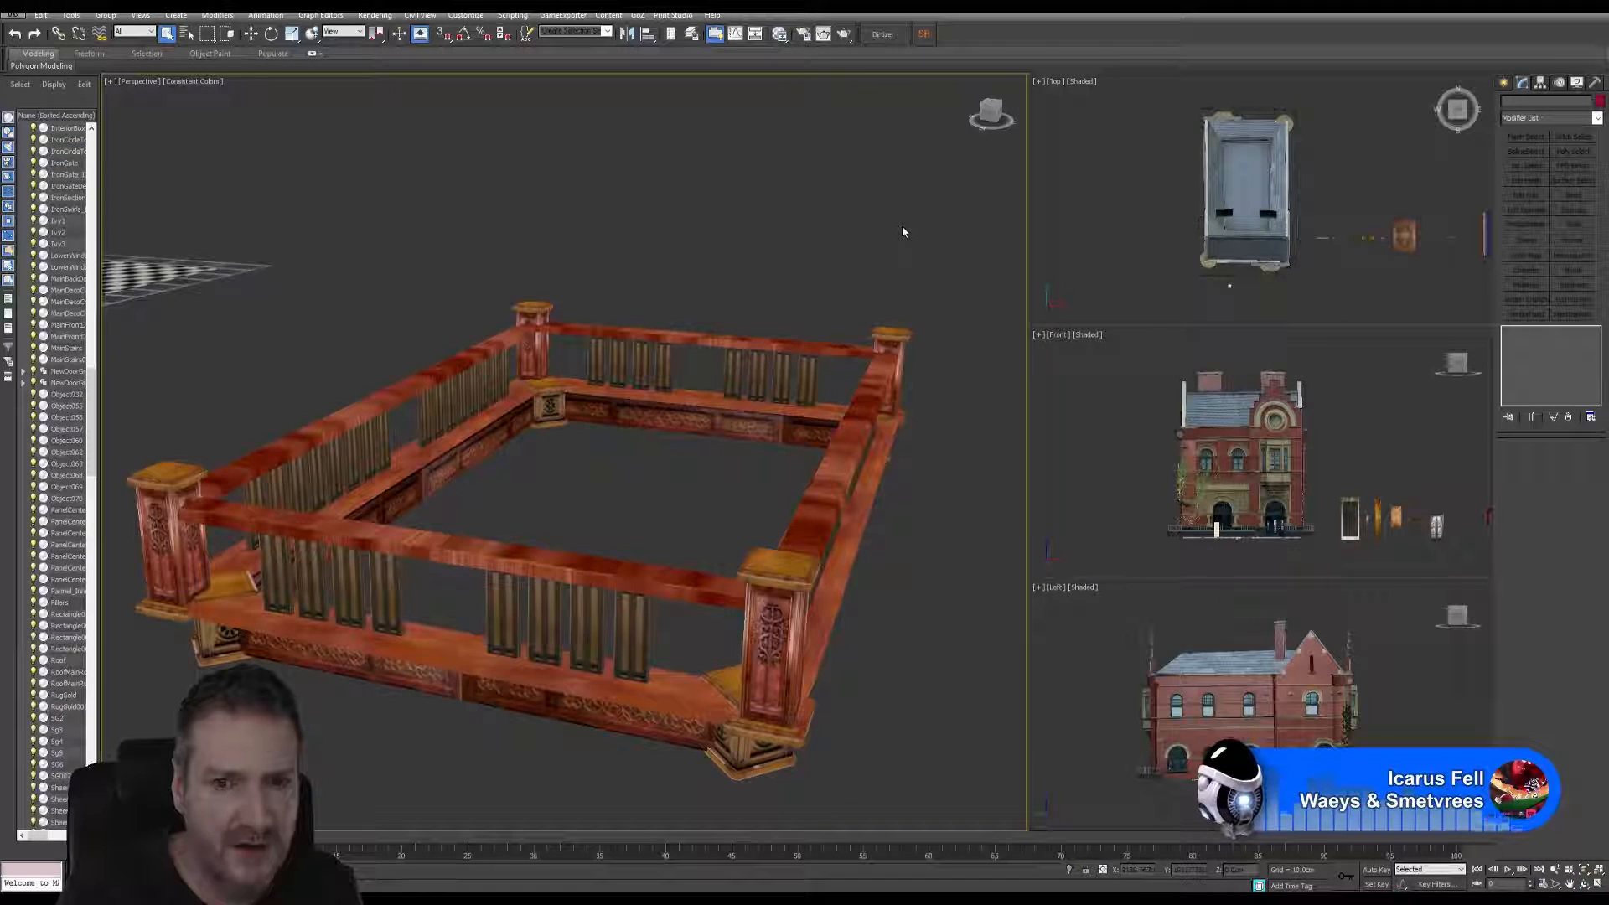
- Examine the wood texture on the banister's posts, top rail and slats from closer angles
{"action": "middle_click_drag", "start_coordinate": [575, 470], "coordinate": [637, 440], "text": "alt"}
{"action": "left_click", "coordinate": [291, 465]}
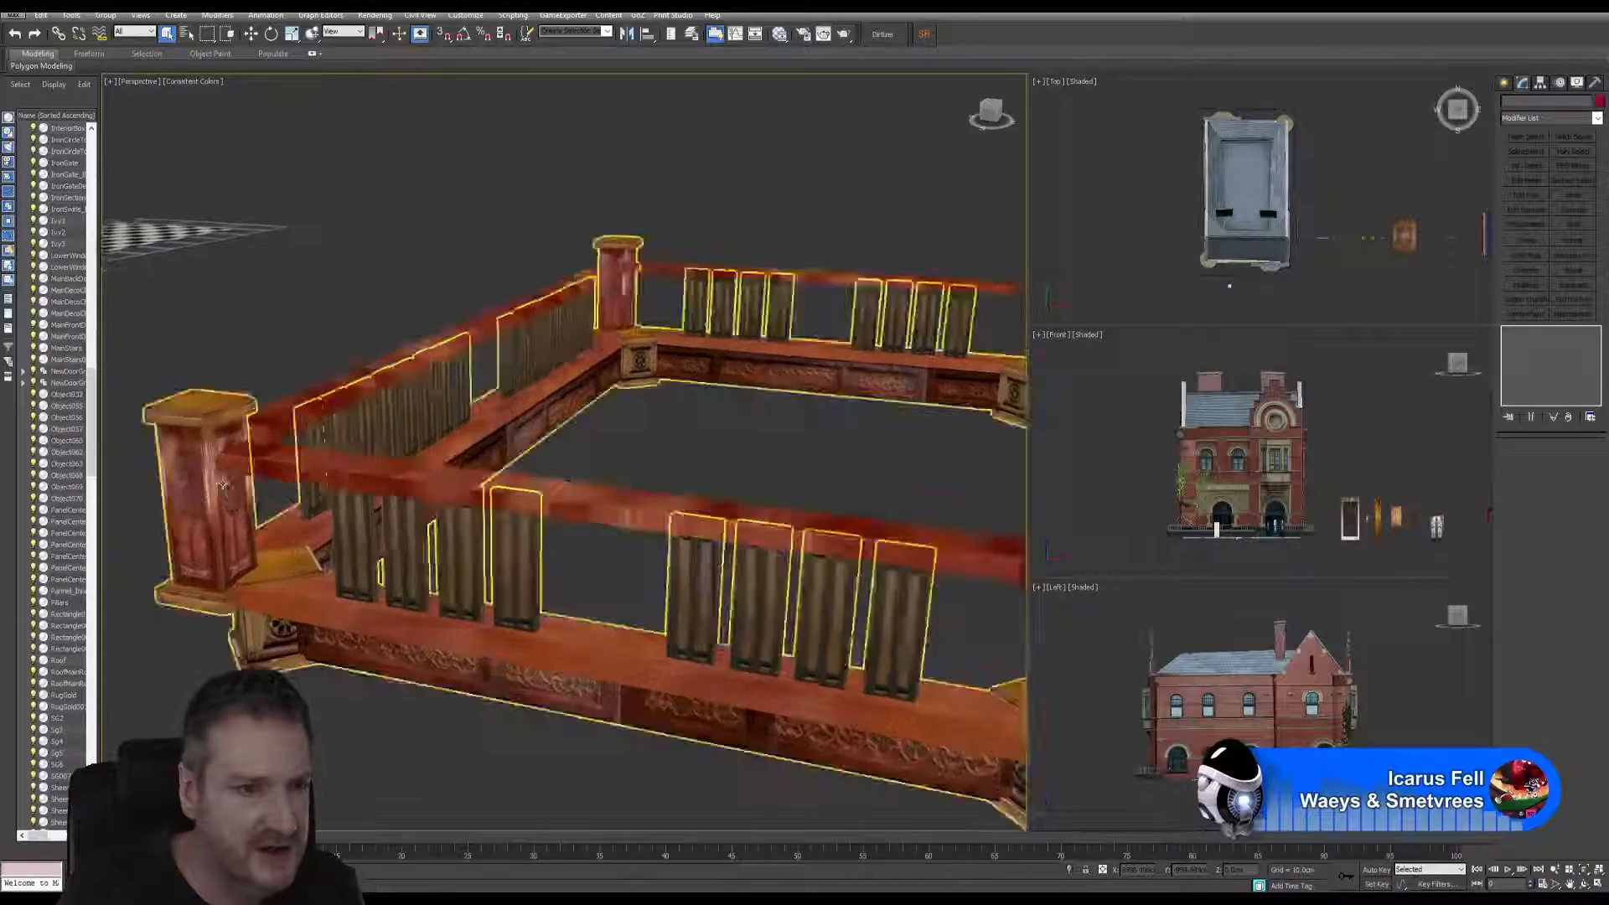
{"action": "scroll", "coordinate": [252, 503], "scroll_direction": "up", "scroll_amount": 6}
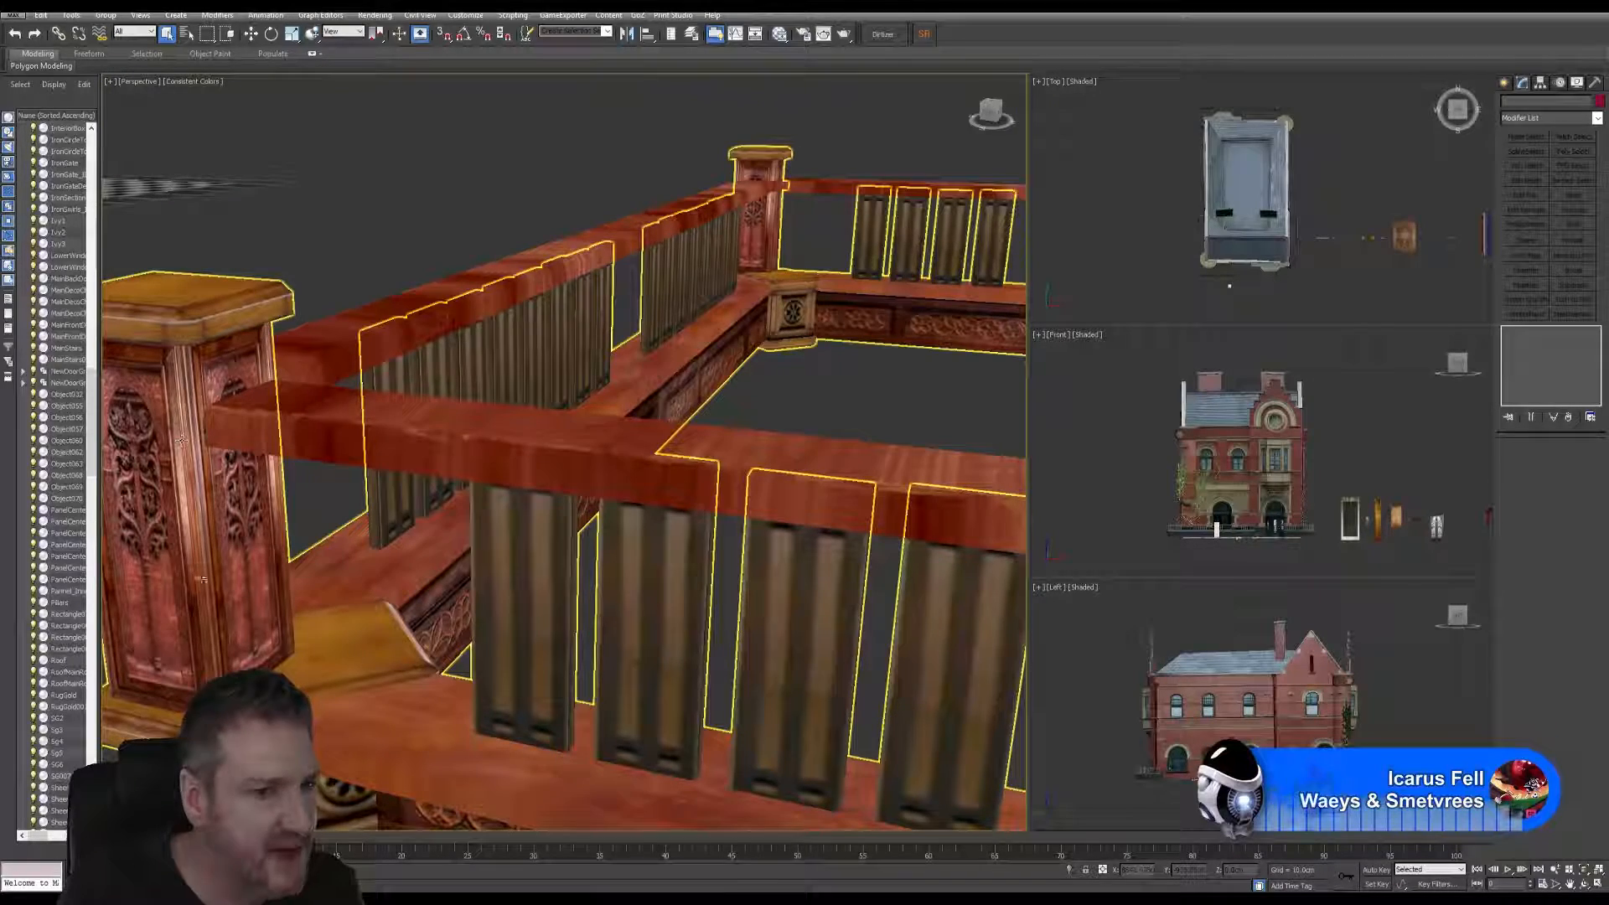
{"action": "scroll", "coordinate": [203, 513], "scroll_direction": "down", "scroll_amount": 3}
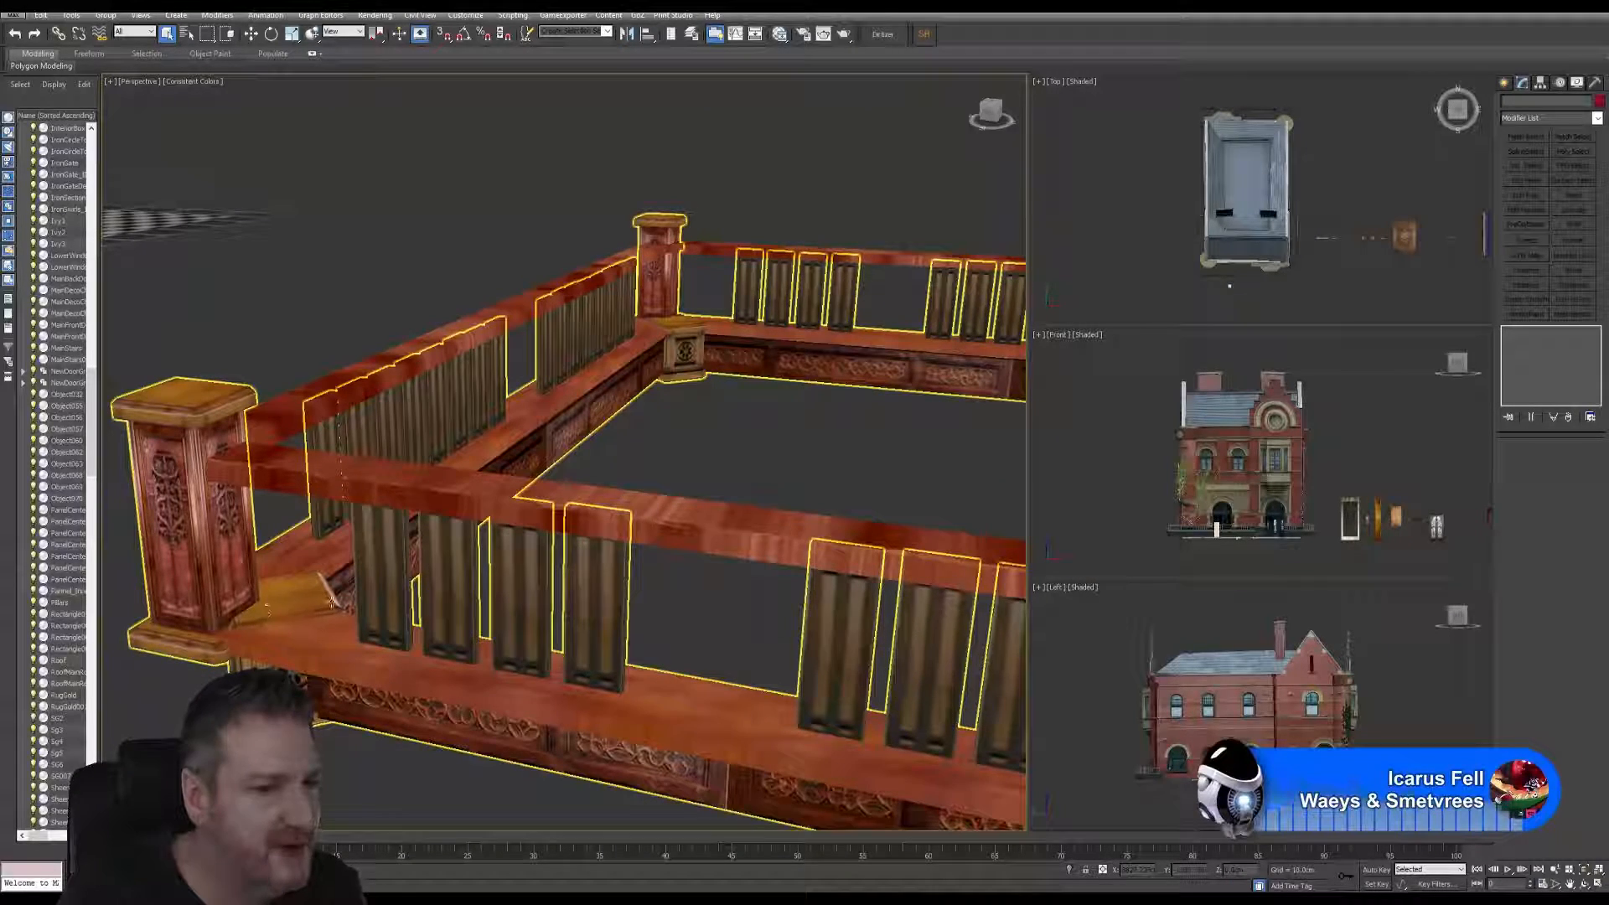
{"action": "middle_click_drag", "start_coordinate": [575, 453], "coordinate": [520, 606], "text": "alt"}
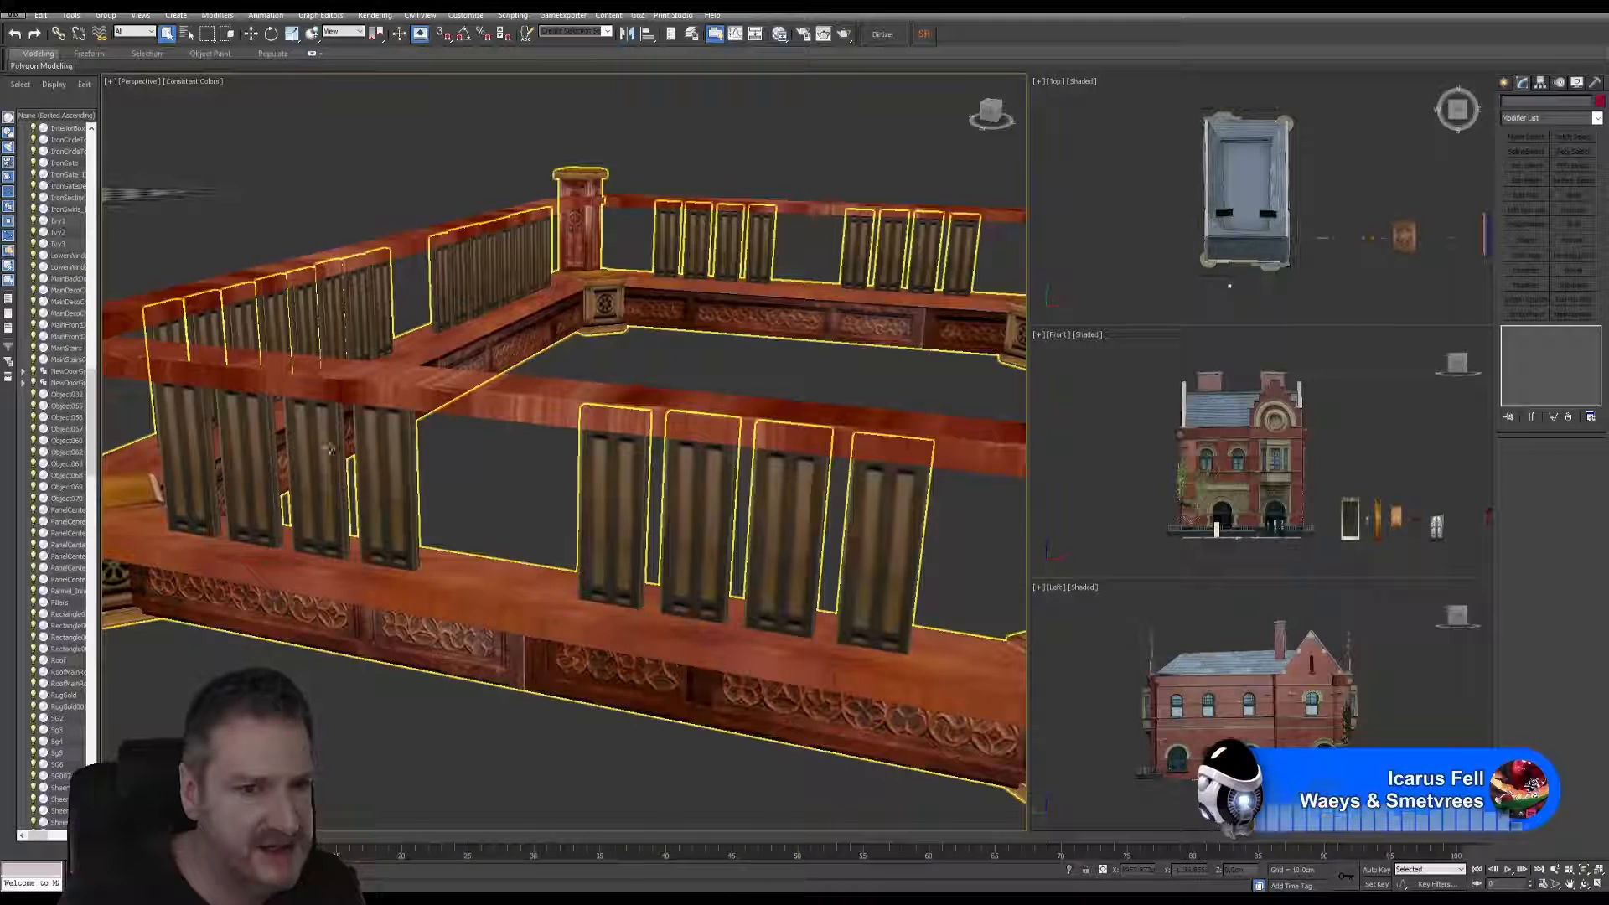
{"action": "left_click", "coordinate": [419, 358]}
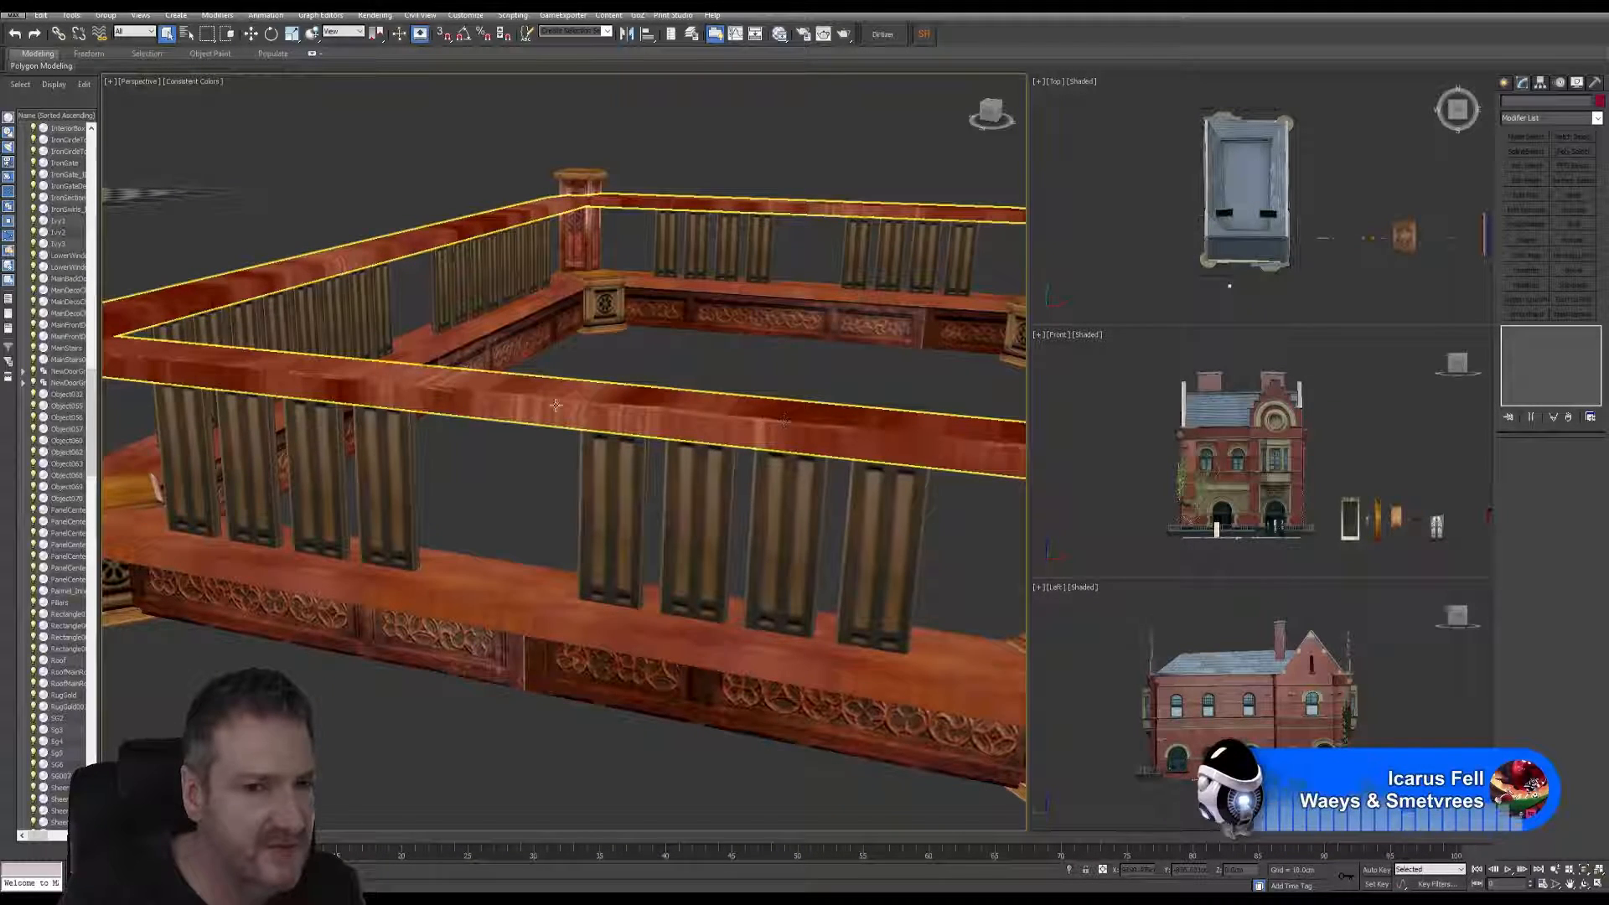
- Select the flat base ledge elements beneath the slats on all four sides of the banister mesh
{"action": "left_click", "coordinate": [523, 603]}
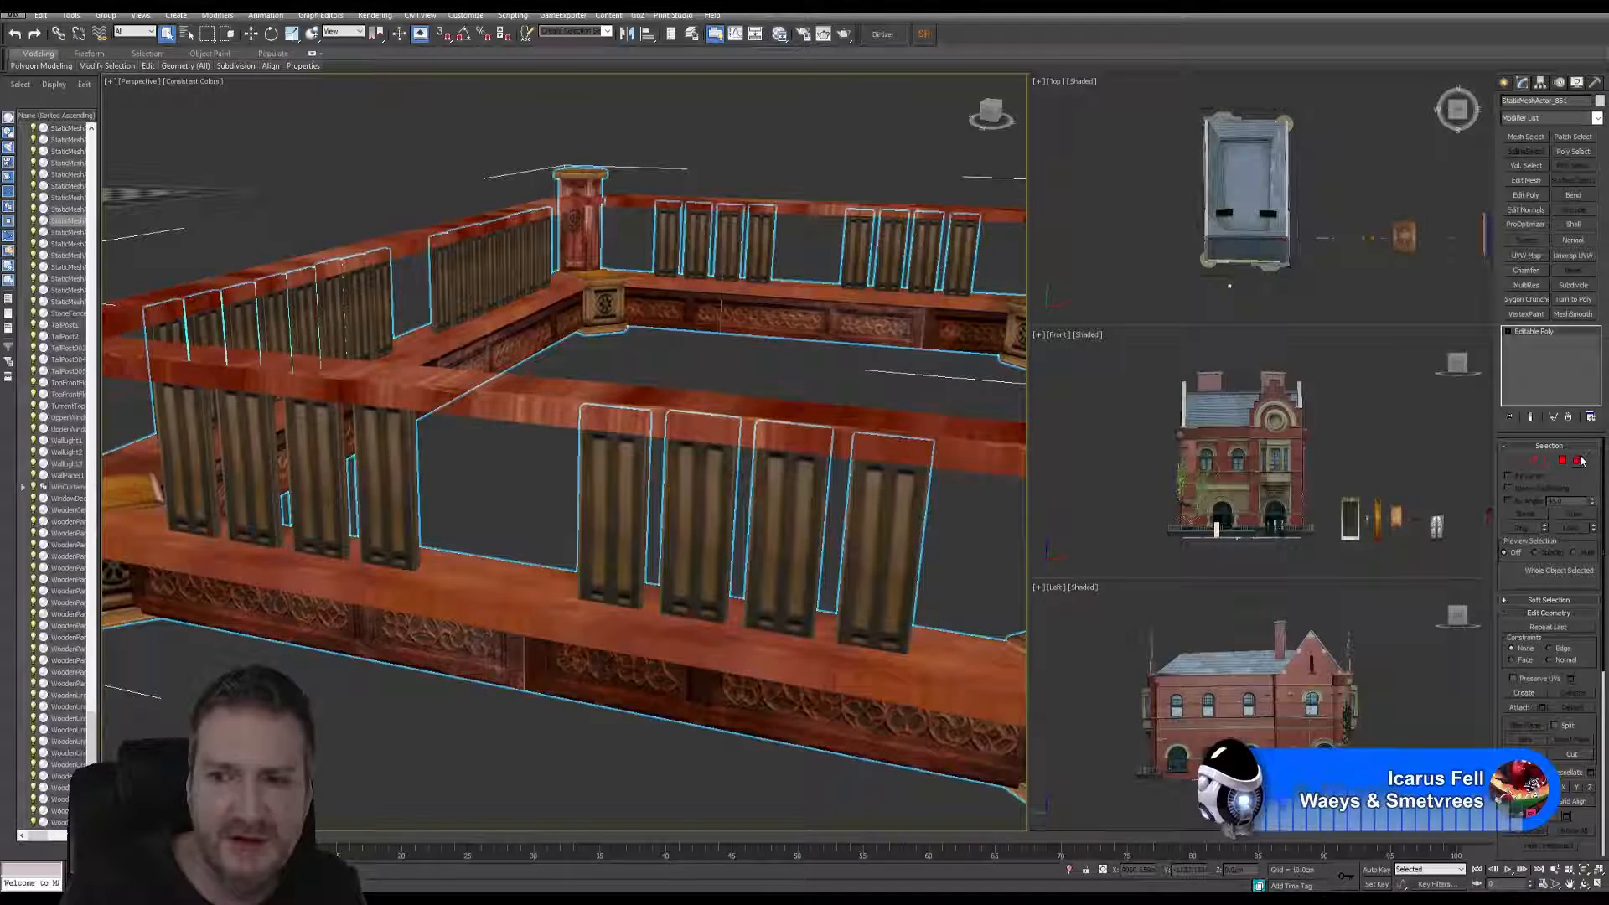
{"action": "key", "text": "5"}
{"action": "left_click", "coordinate": [514, 622]}
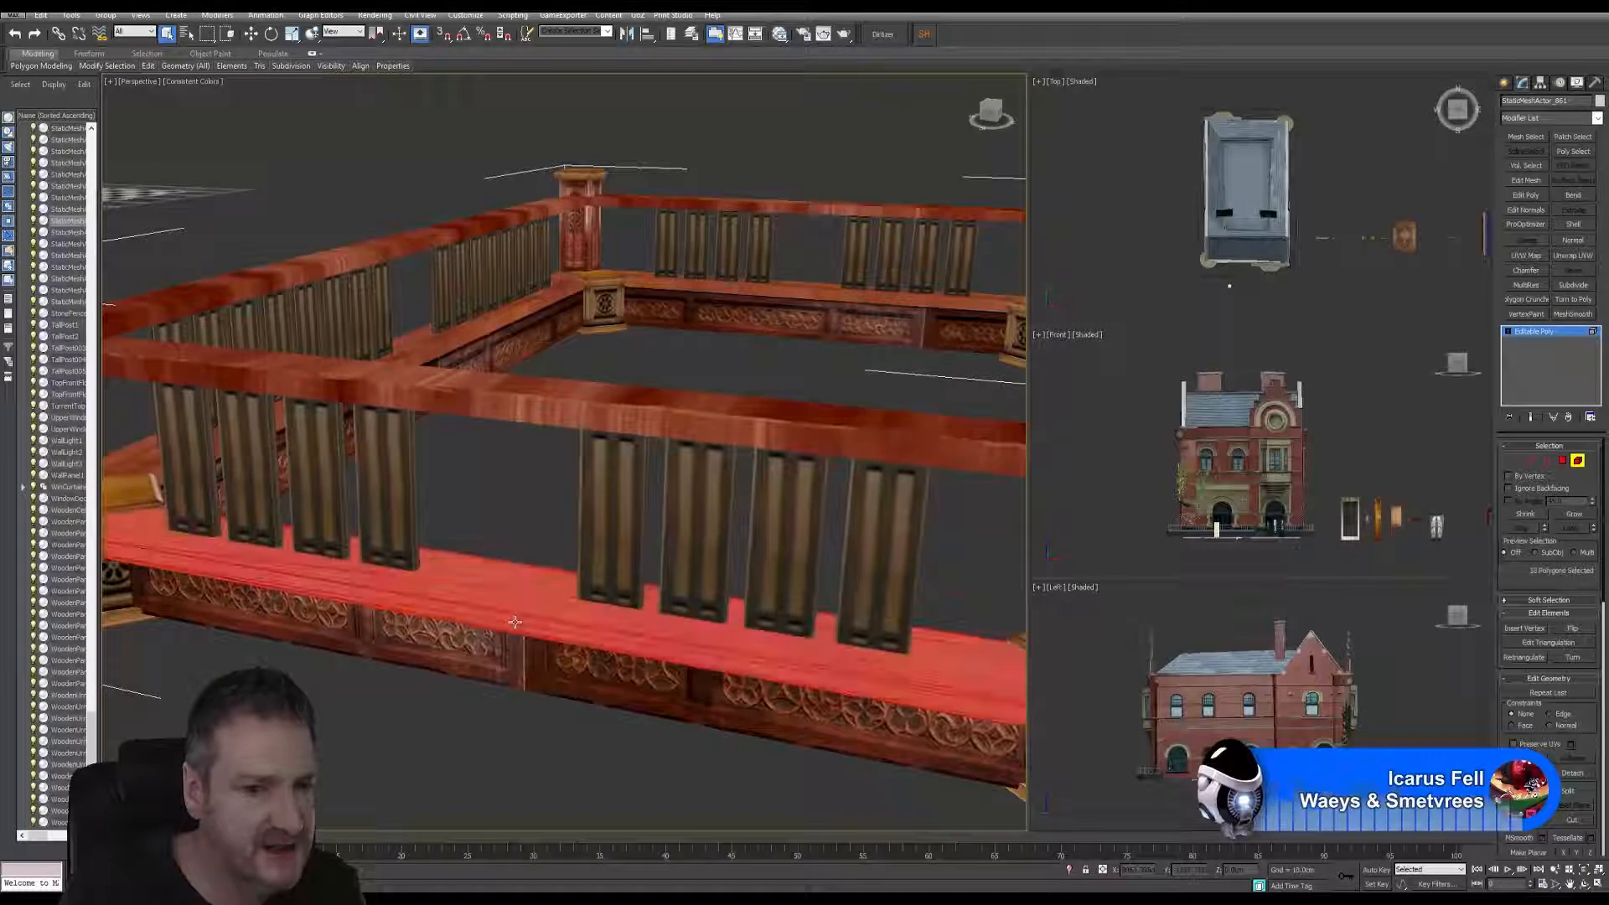
{"action": "middle_click_drag", "start_coordinate": [503, 556], "coordinate": [398, 429], "text": "alt"}
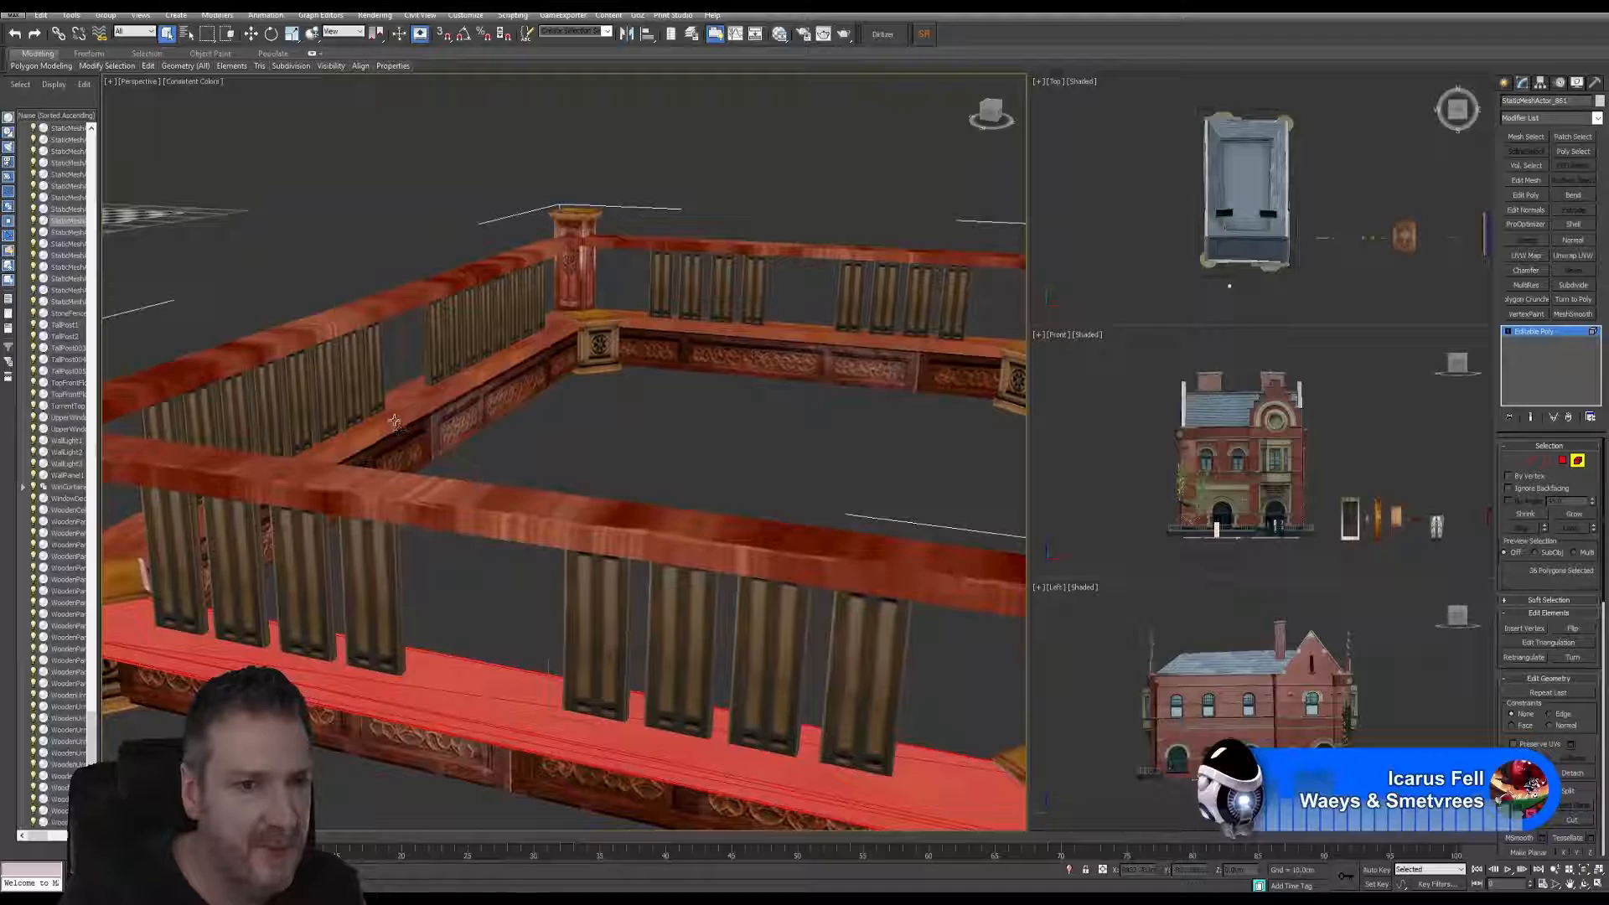
{"action": "left_click", "coordinate": [395, 422], "text": "ctrl"}
{"action": "middle_click_drag", "start_coordinate": [807, 330], "coordinate": [670, 394], "text": "alt"}
{"action": "left_click", "coordinate": [745, 554], "text": "ctrl"}
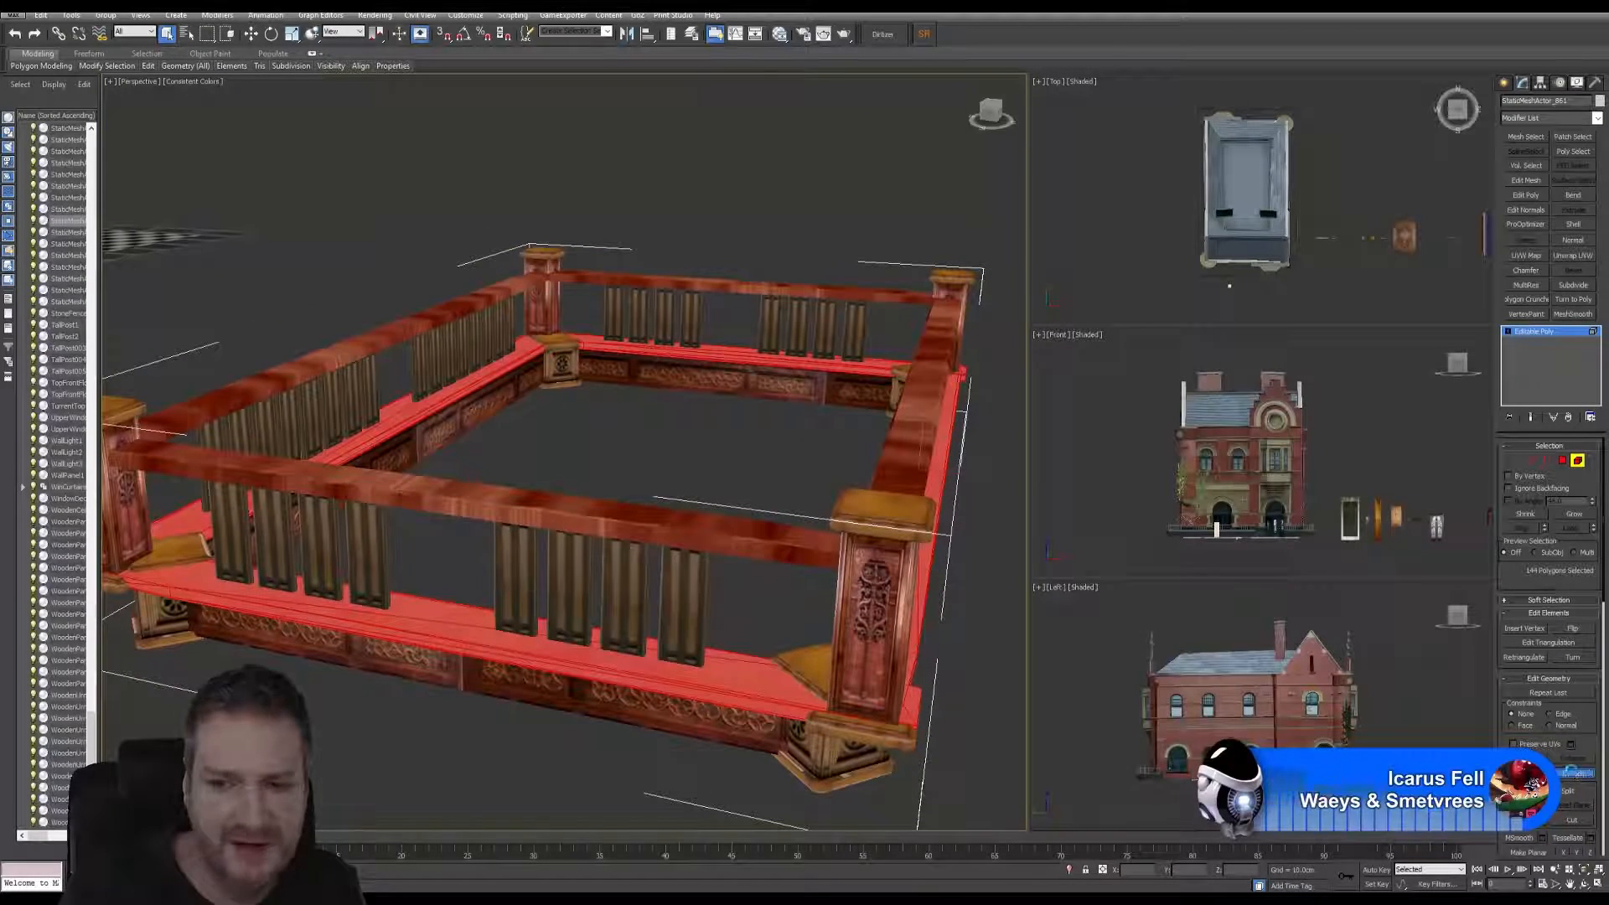
- Detach the selected ledge elements as a separate object, leave element editing and select the detached frame
{"action": "left_click", "coordinate": [1574, 772]}
{"action": "left_click", "coordinate": [860, 454]}
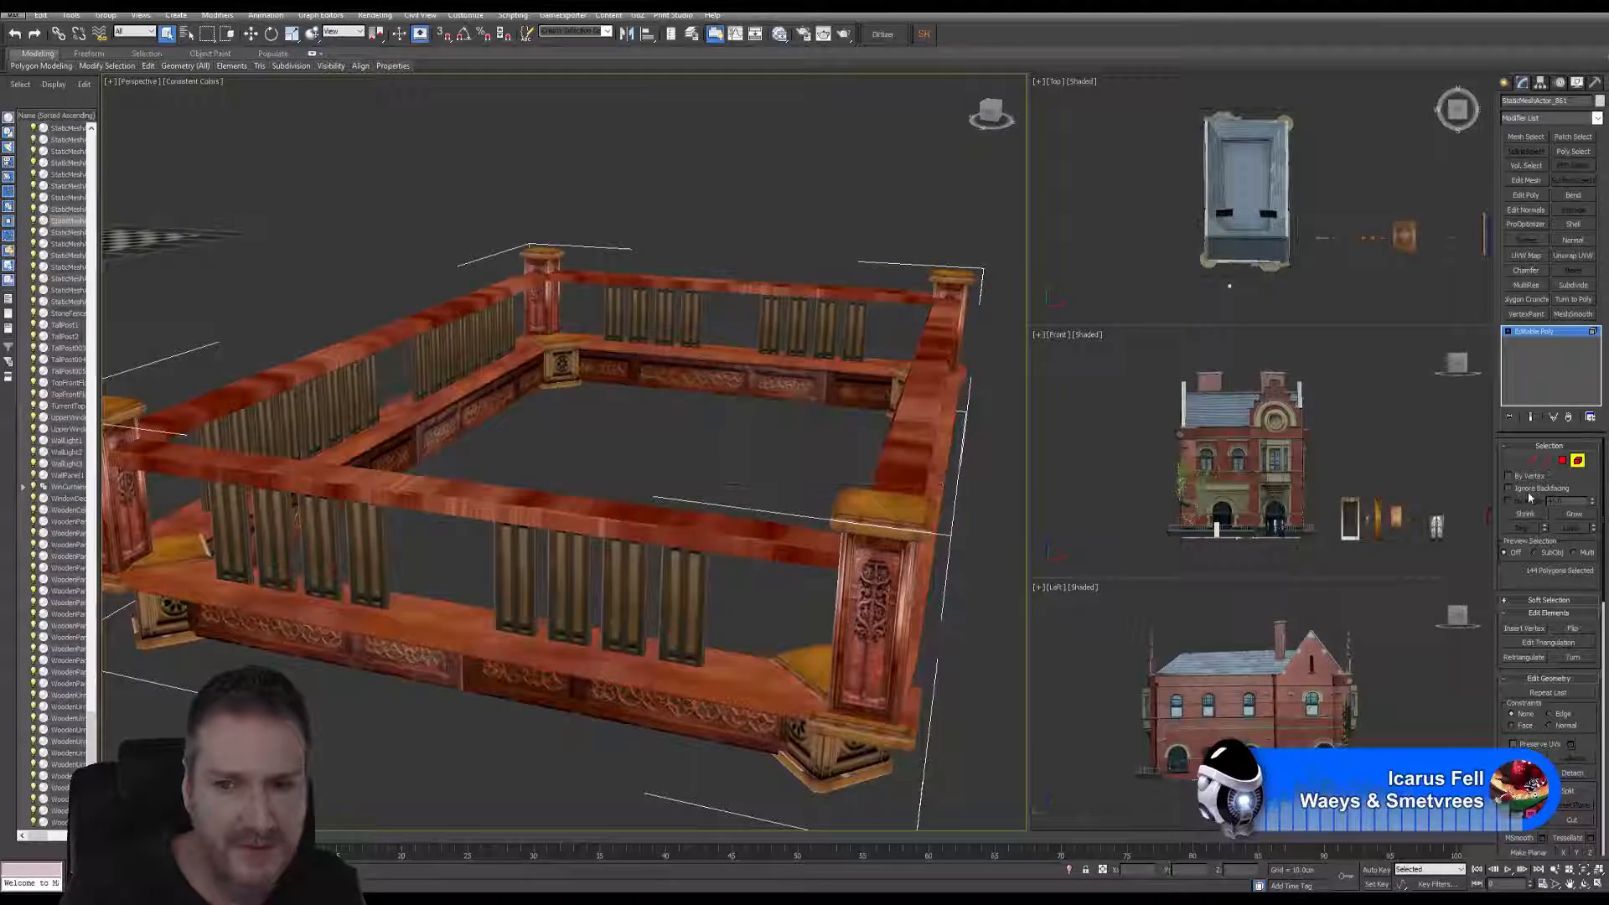
{"action": "left_click", "coordinate": [539, 737]}
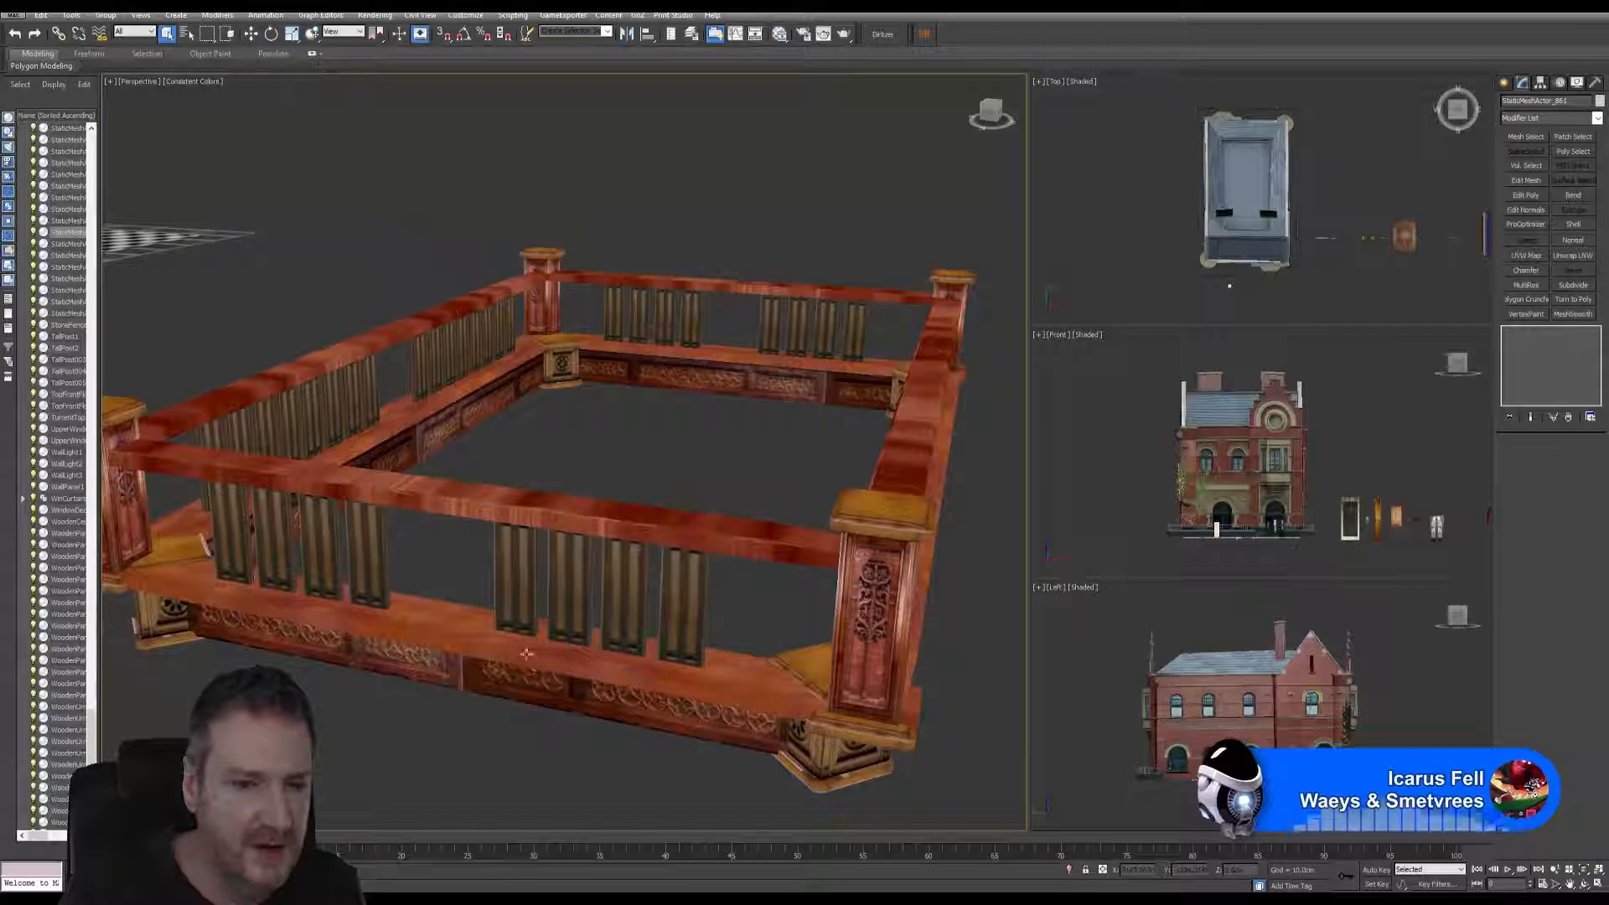
{"action": "left_click", "coordinate": [447, 482]}
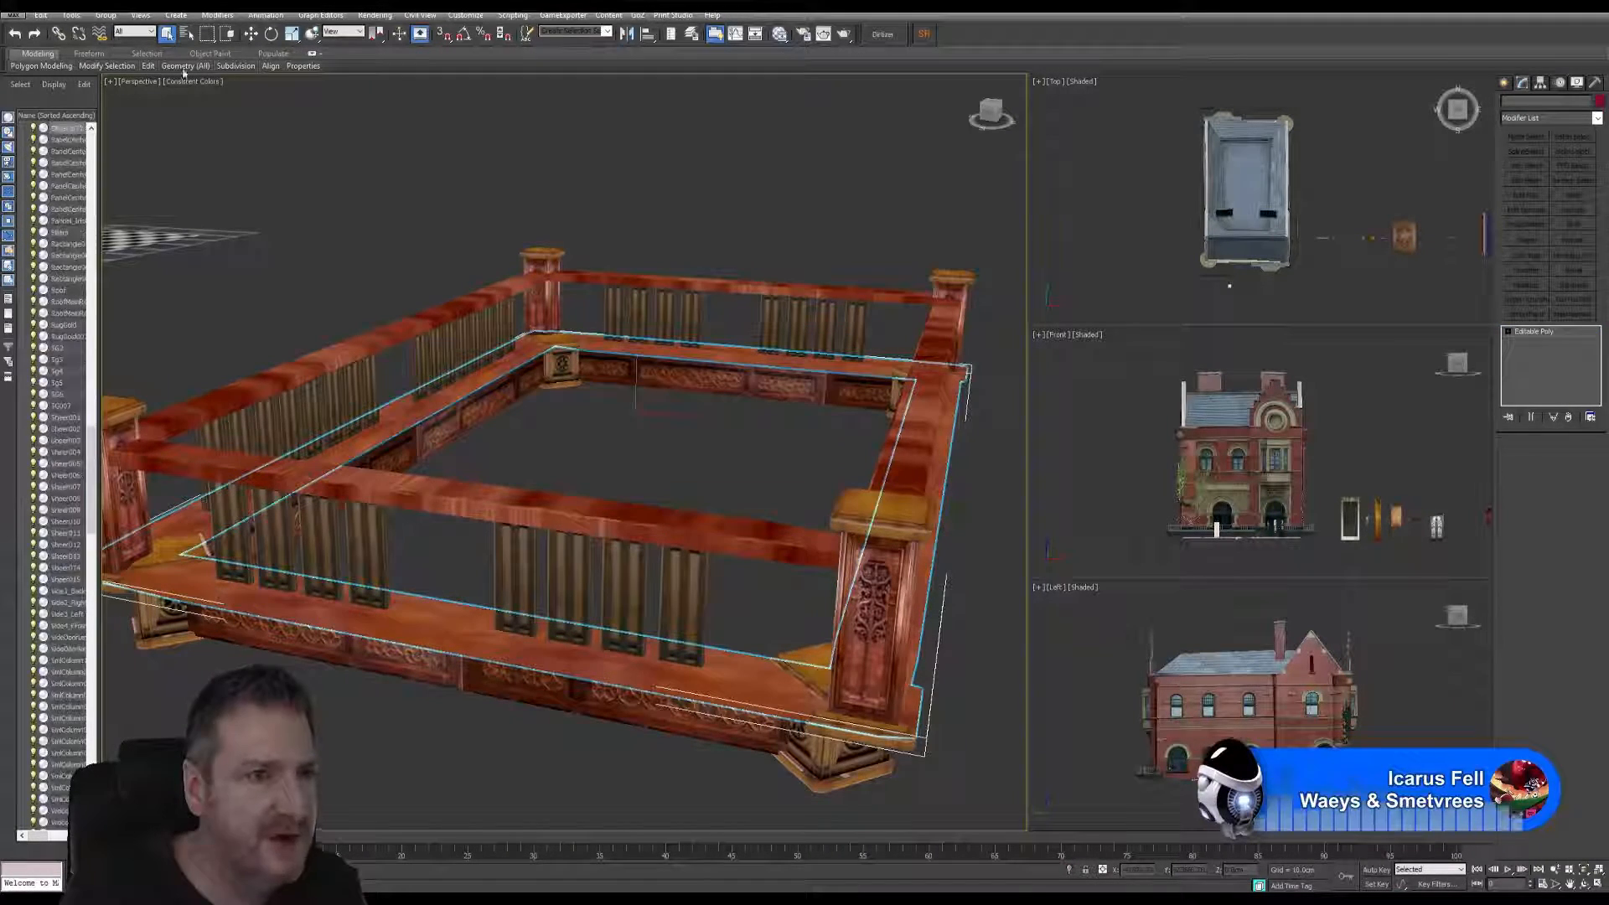
- Isolate the detached ledge frame and view it whole from above at an angle
{"action": "left_click", "coordinate": [73, 14]}
{"action": "left_click", "coordinate": [109, 138]}
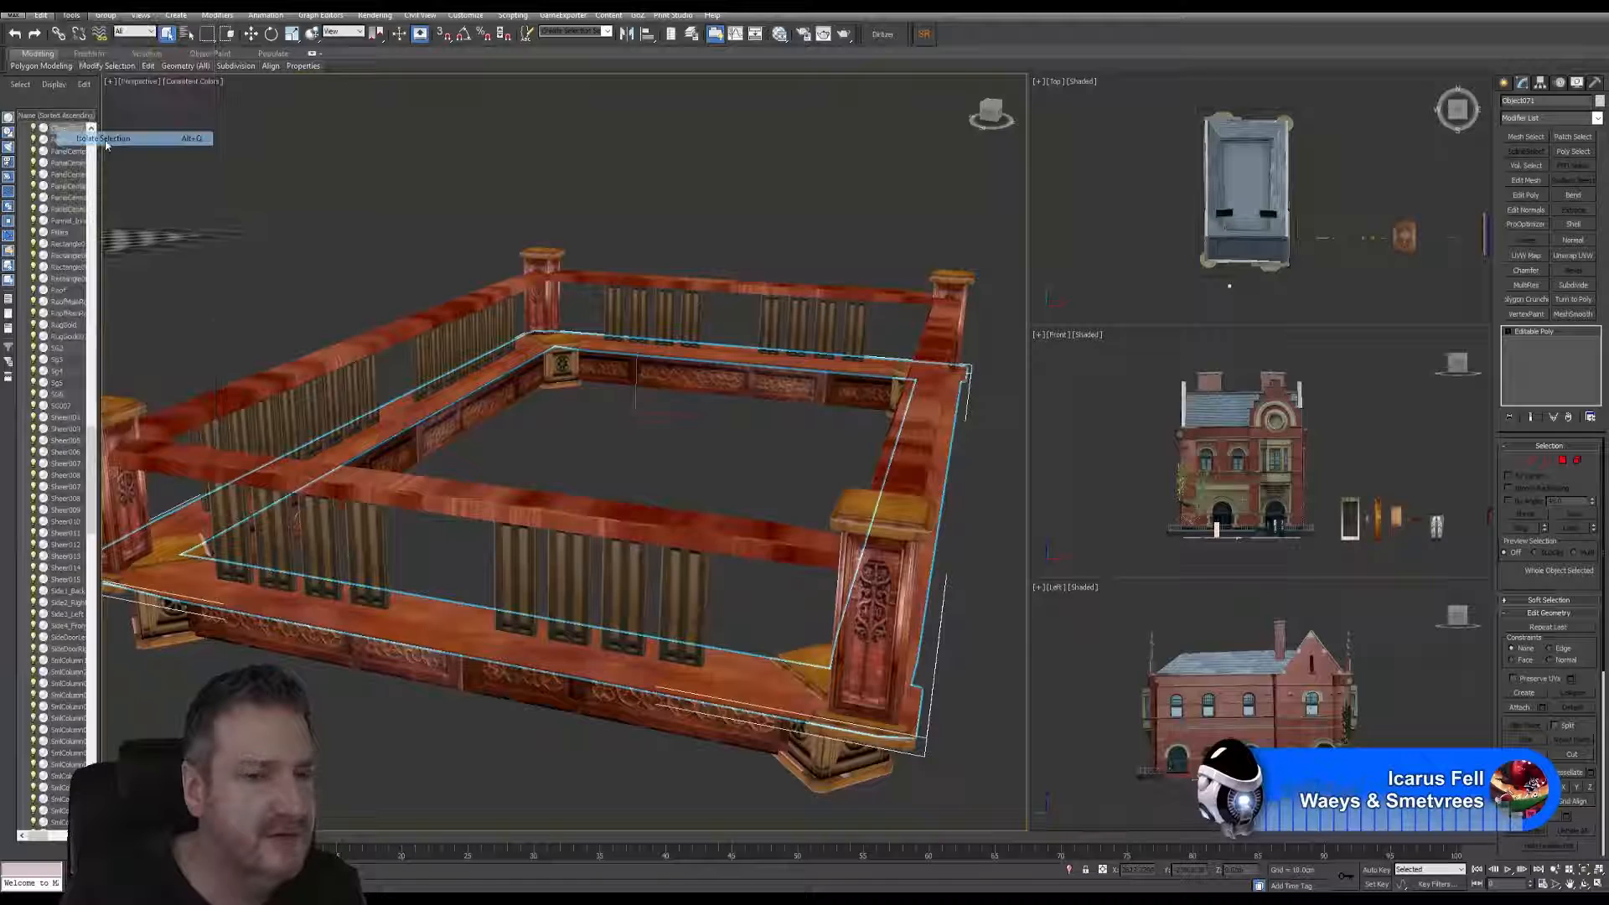
{"action": "left_click", "coordinate": [1584, 885]}
{"action": "left_click_drag", "start_coordinate": [548, 528], "coordinate": [582, 496]}
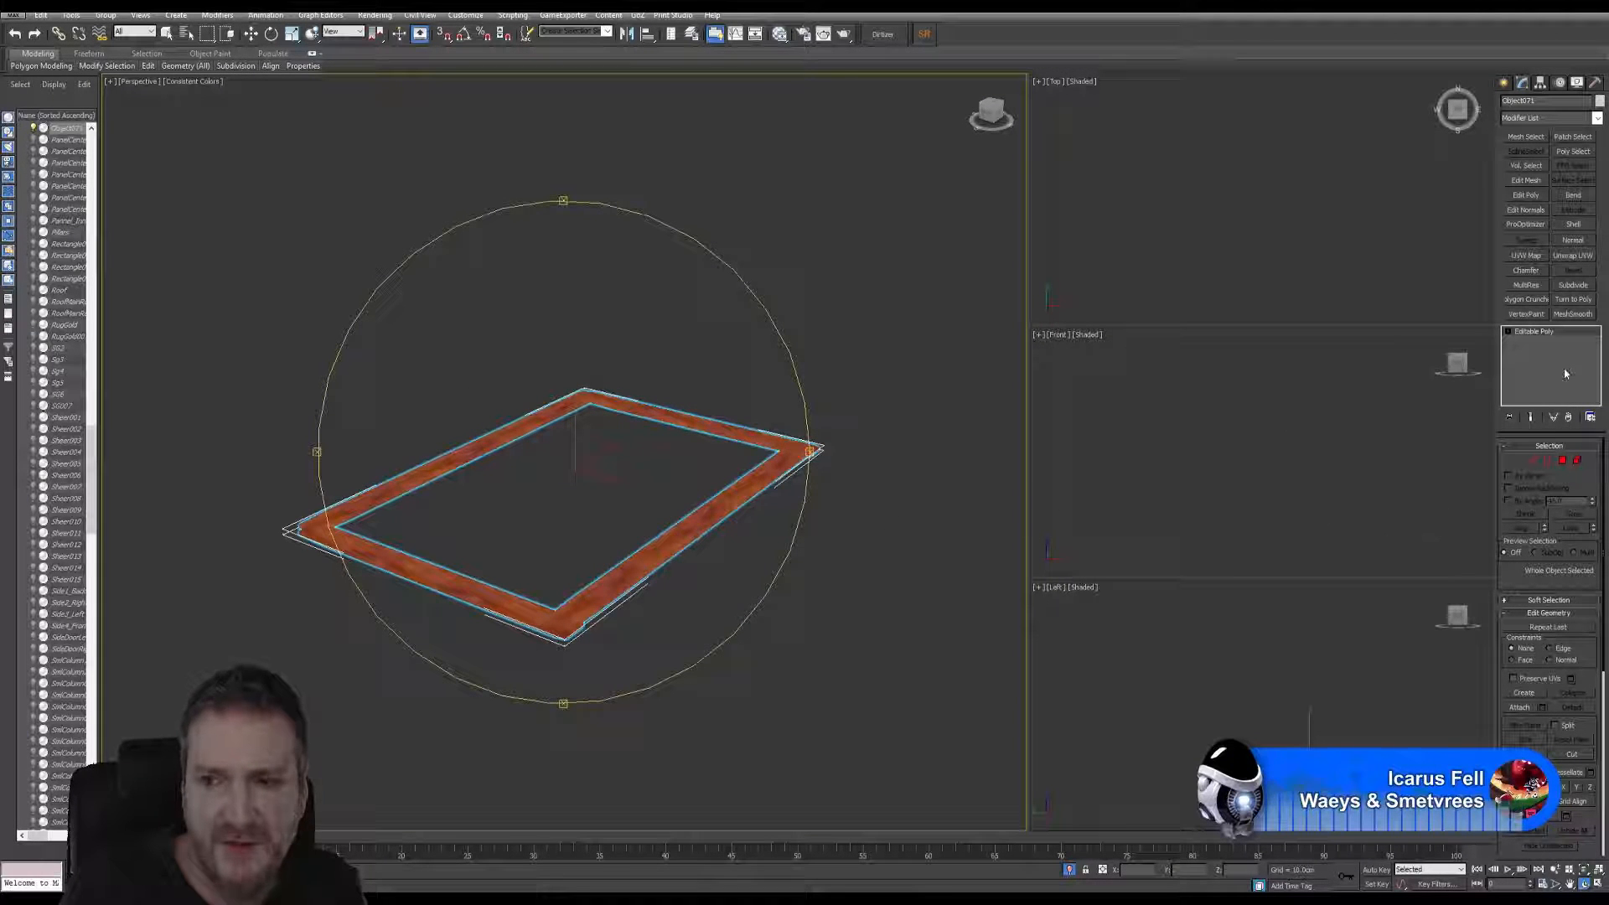
- Add an Unwrap UVW modifier to the ledge frame and open its UV editor, sized to leave the model visible
{"action": "left_click", "coordinate": [1572, 256]}
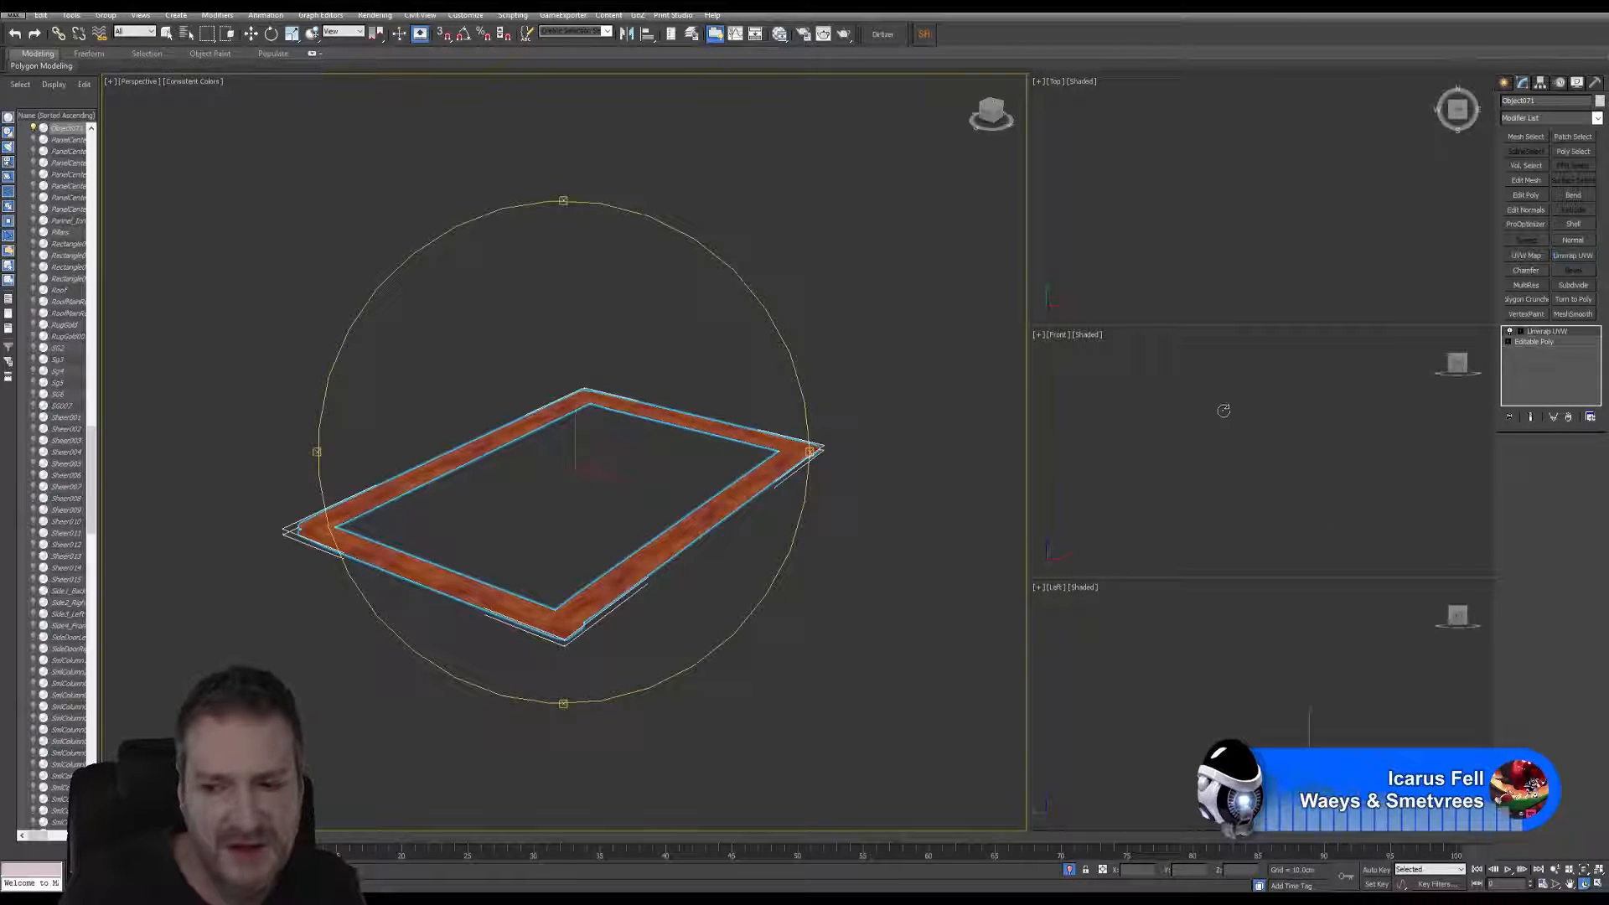
{"action": "left_click", "coordinate": [1549, 596]}
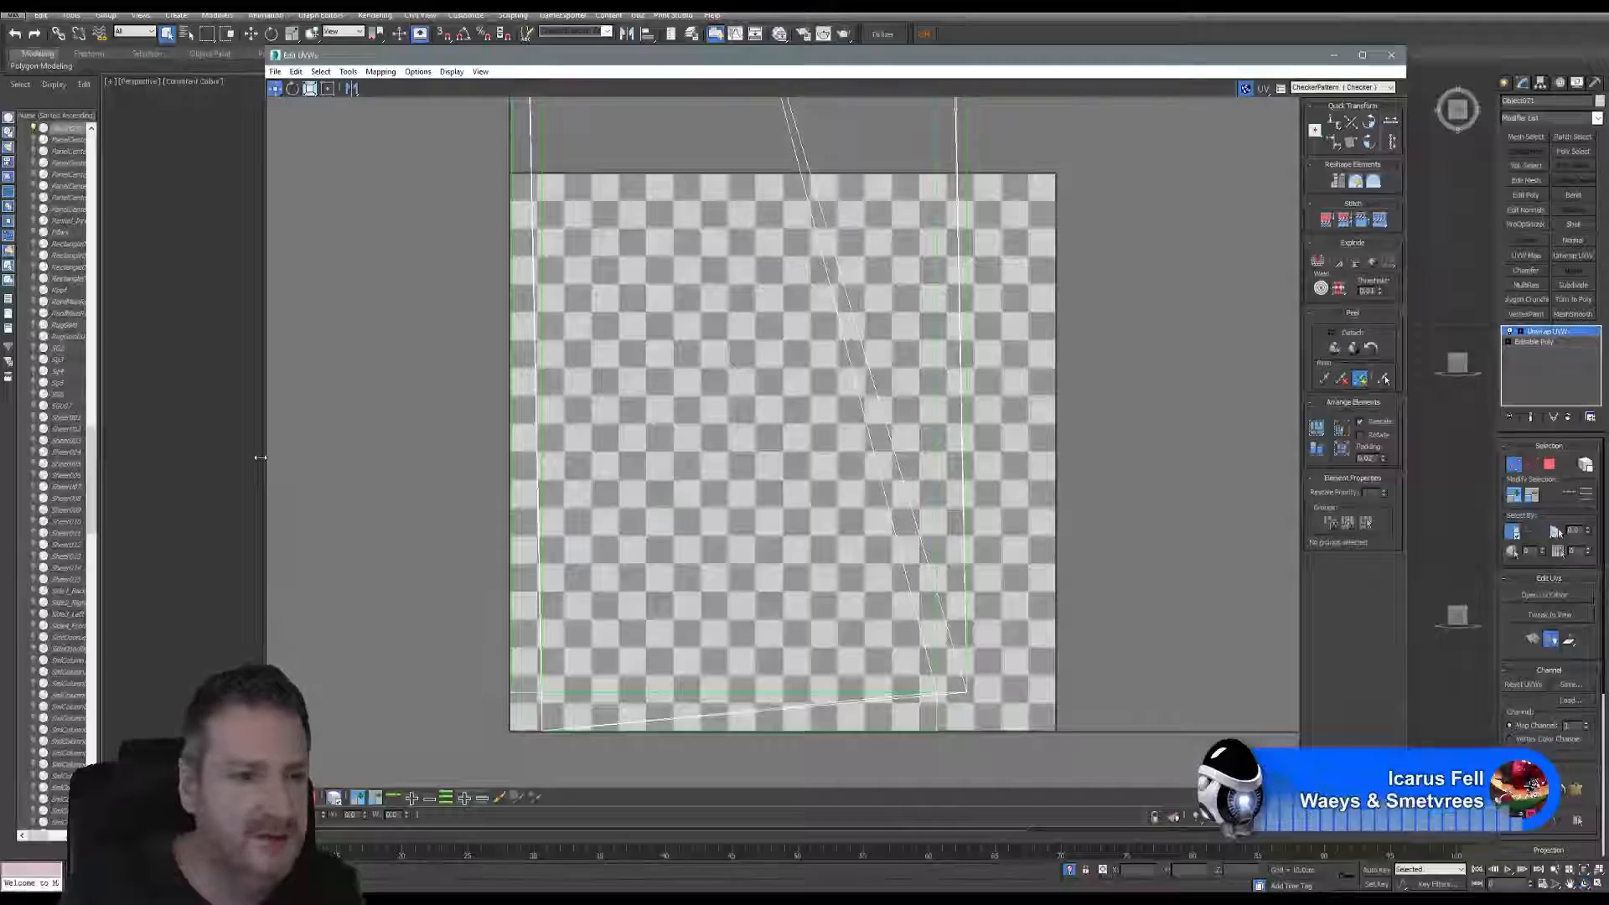
{"action": "left_click_drag", "start_coordinate": [261, 457], "coordinate": [619, 447]}
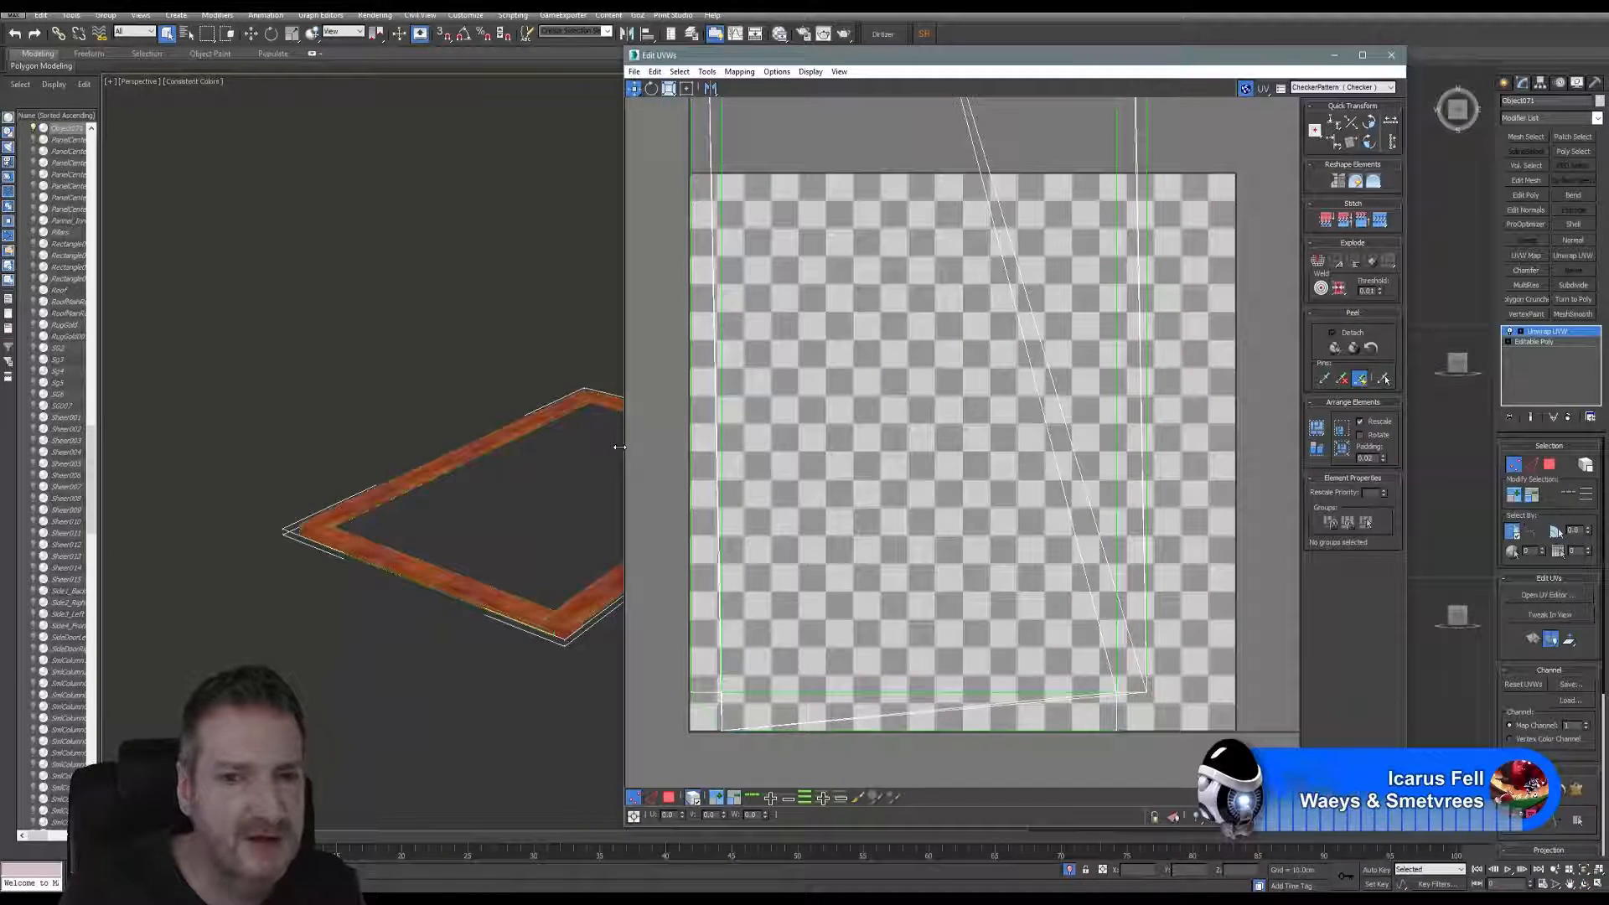
{"action": "left_click_drag", "start_coordinate": [1074, 66], "coordinate": [1119, 39]}
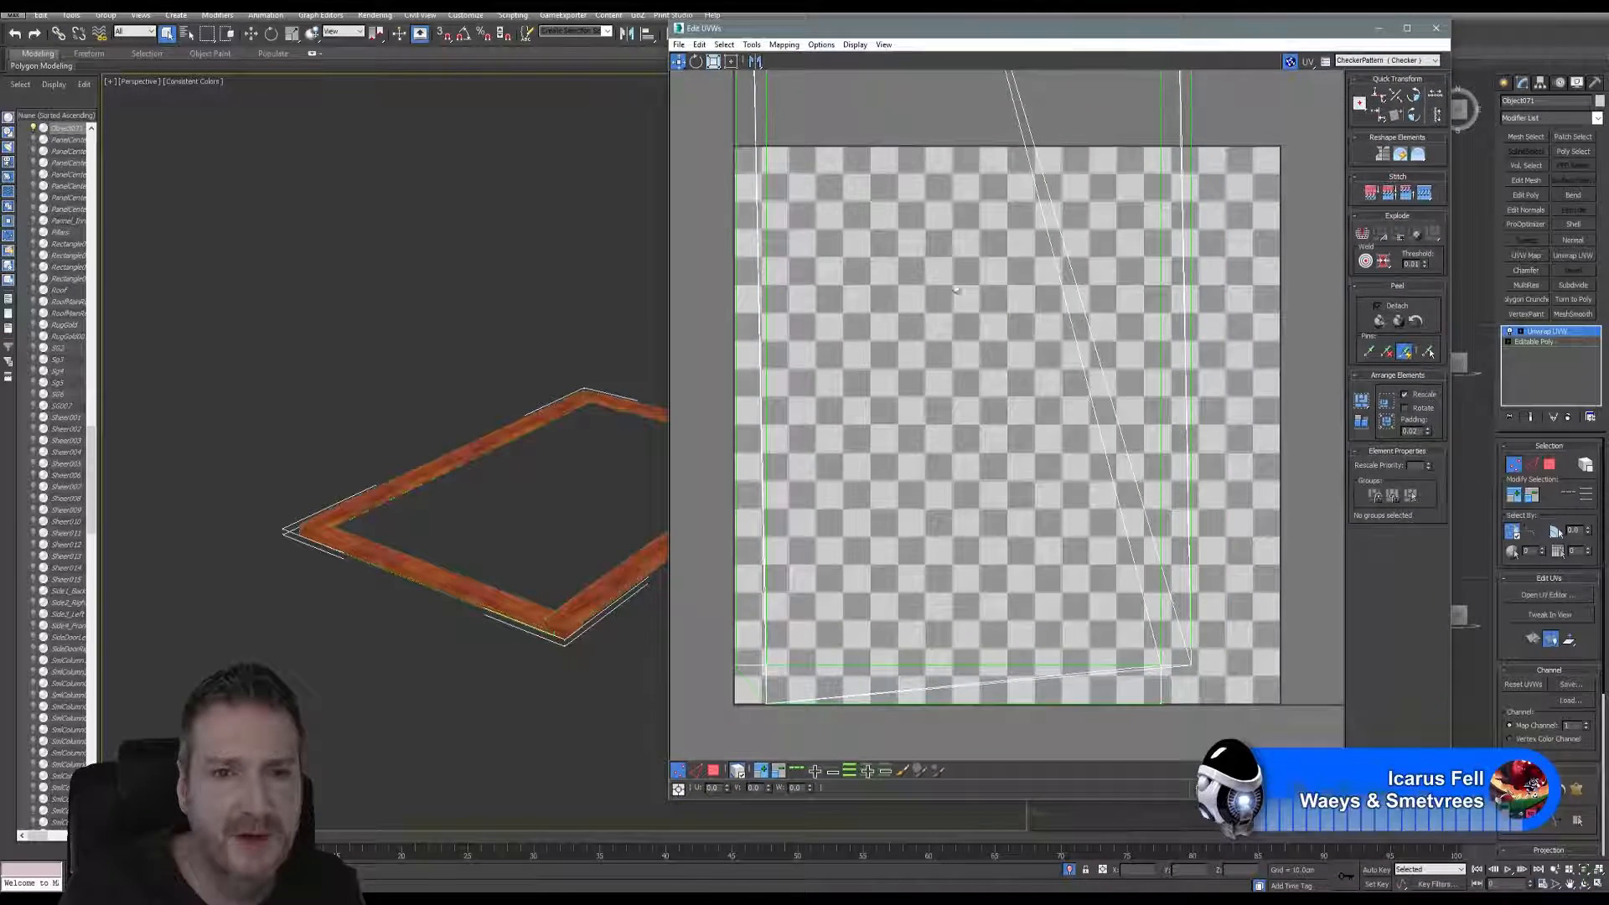
- Select all of the ledge frame's UV polygons and unwrap them with Flatten Mapping
{"action": "scroll", "coordinate": [794, 733], "scroll_direction": "down", "scroll_amount": 5}
{"action": "key", "text": "3"}
{"action": "key", "text": "ctrl+a"}
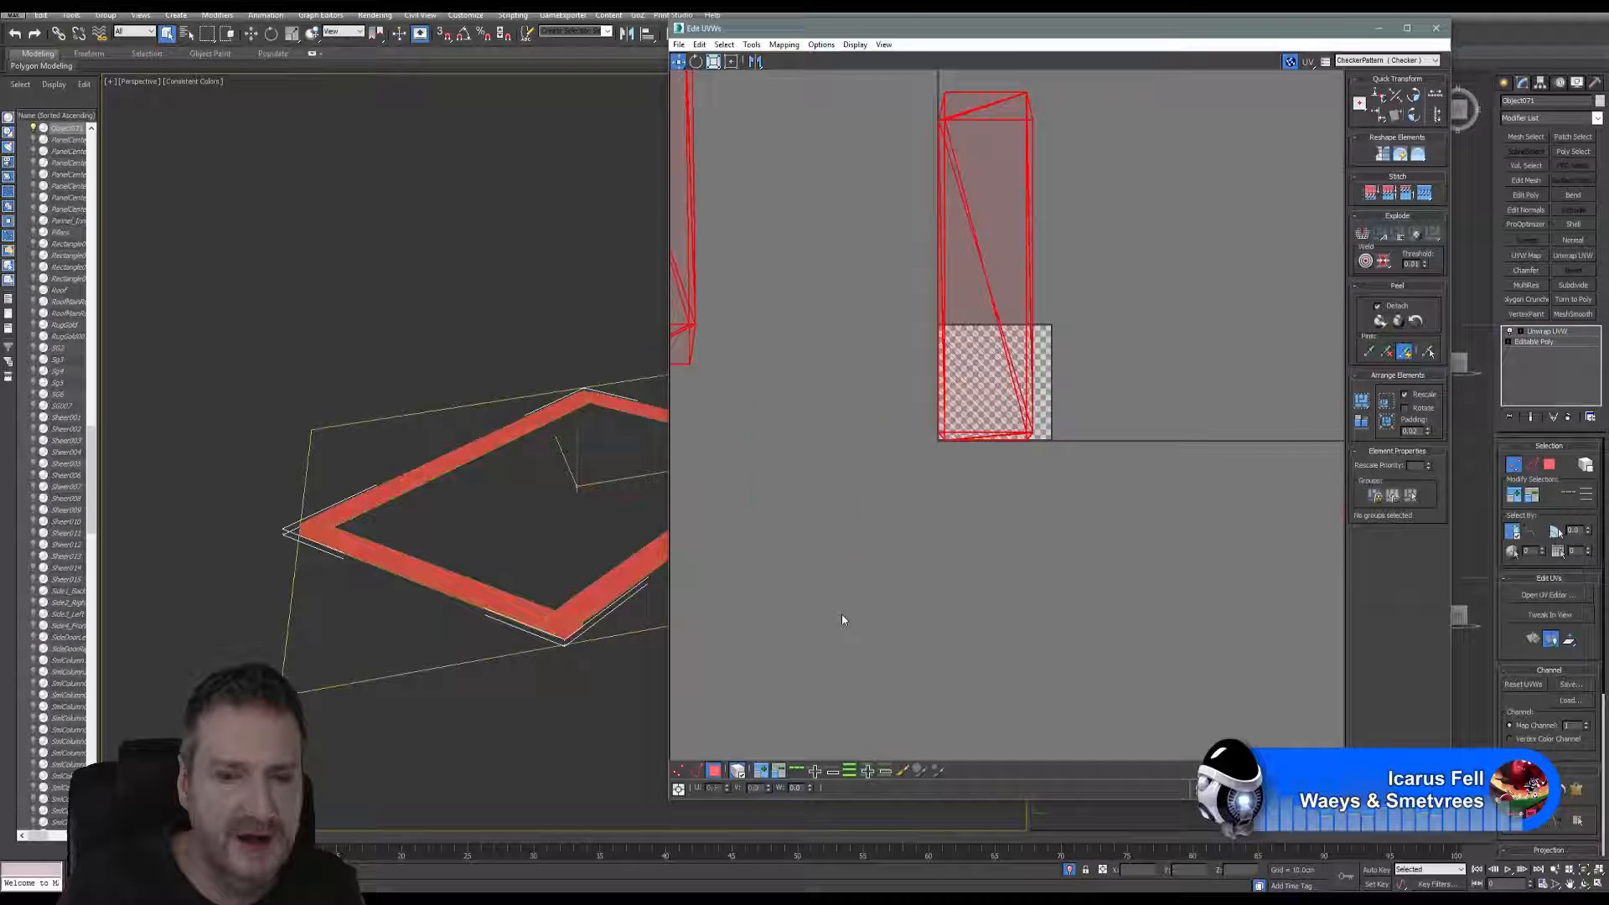
{"action": "scroll", "coordinate": [841, 604], "scroll_direction": "down", "scroll_amount": 6}
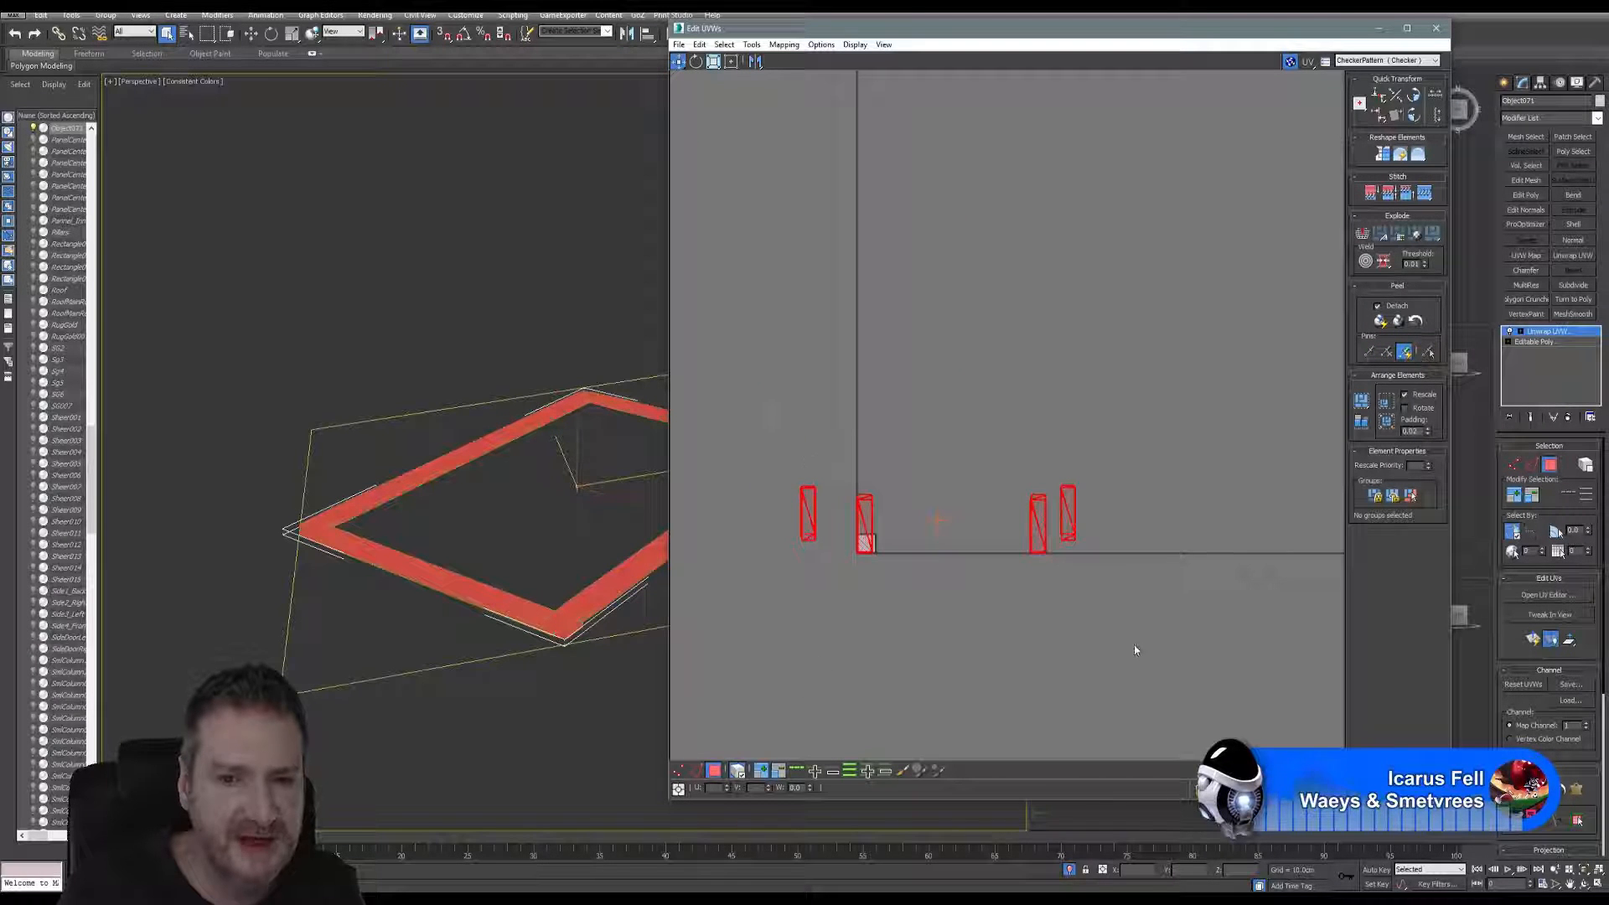
{"action": "left_click", "coordinate": [752, 44]}
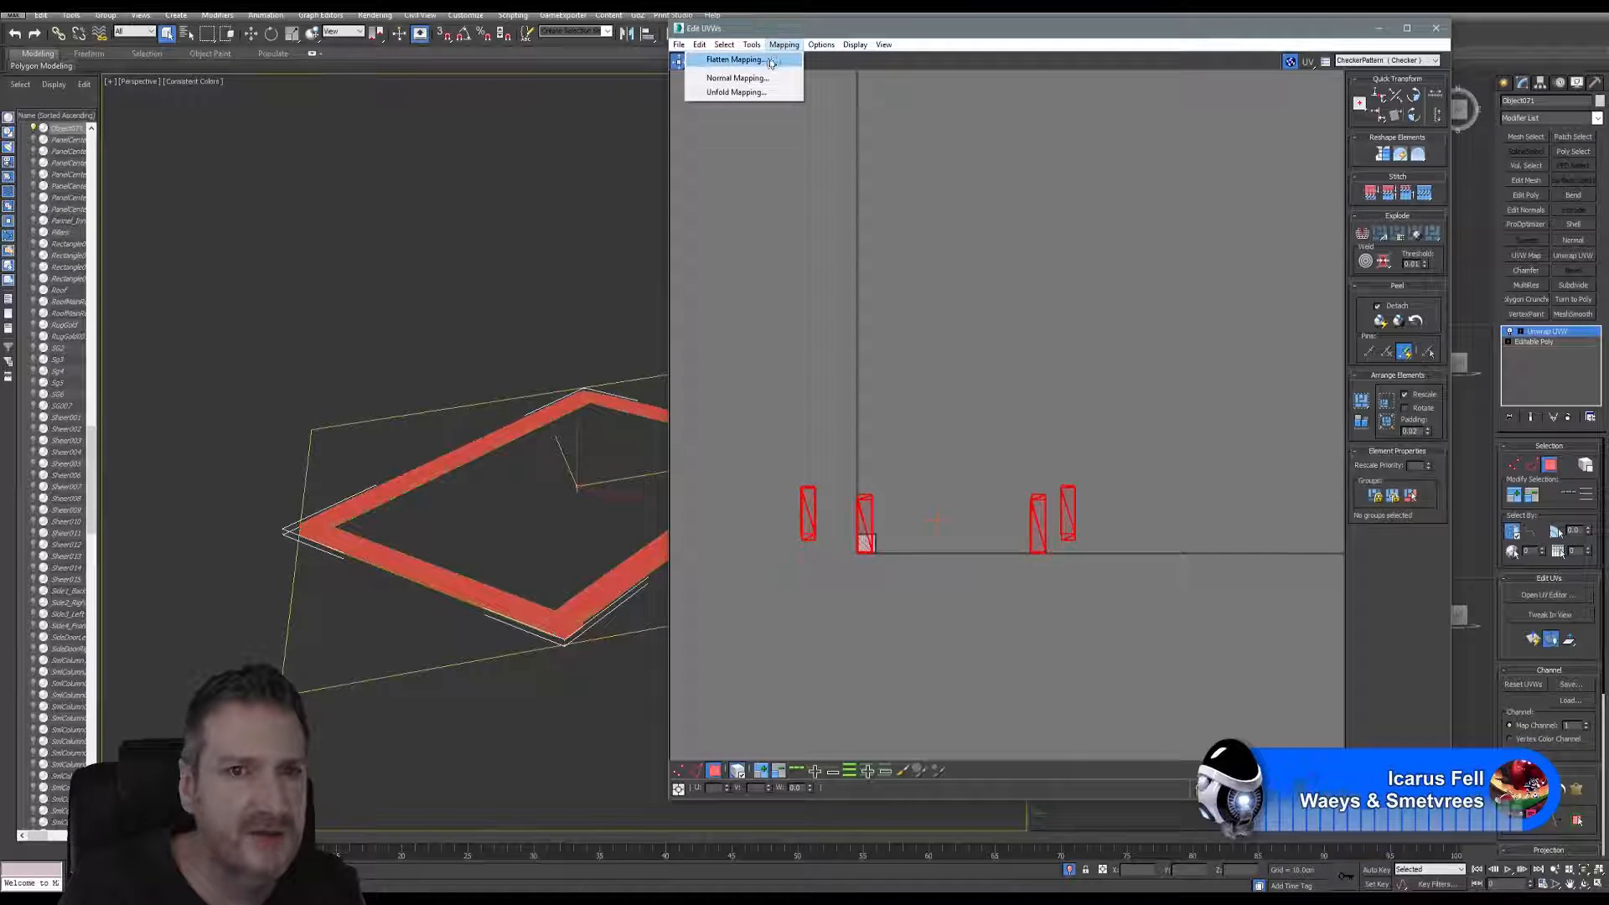
{"action": "left_click", "coordinate": [771, 63]}
{"action": "left_click", "coordinate": [195, 92]}
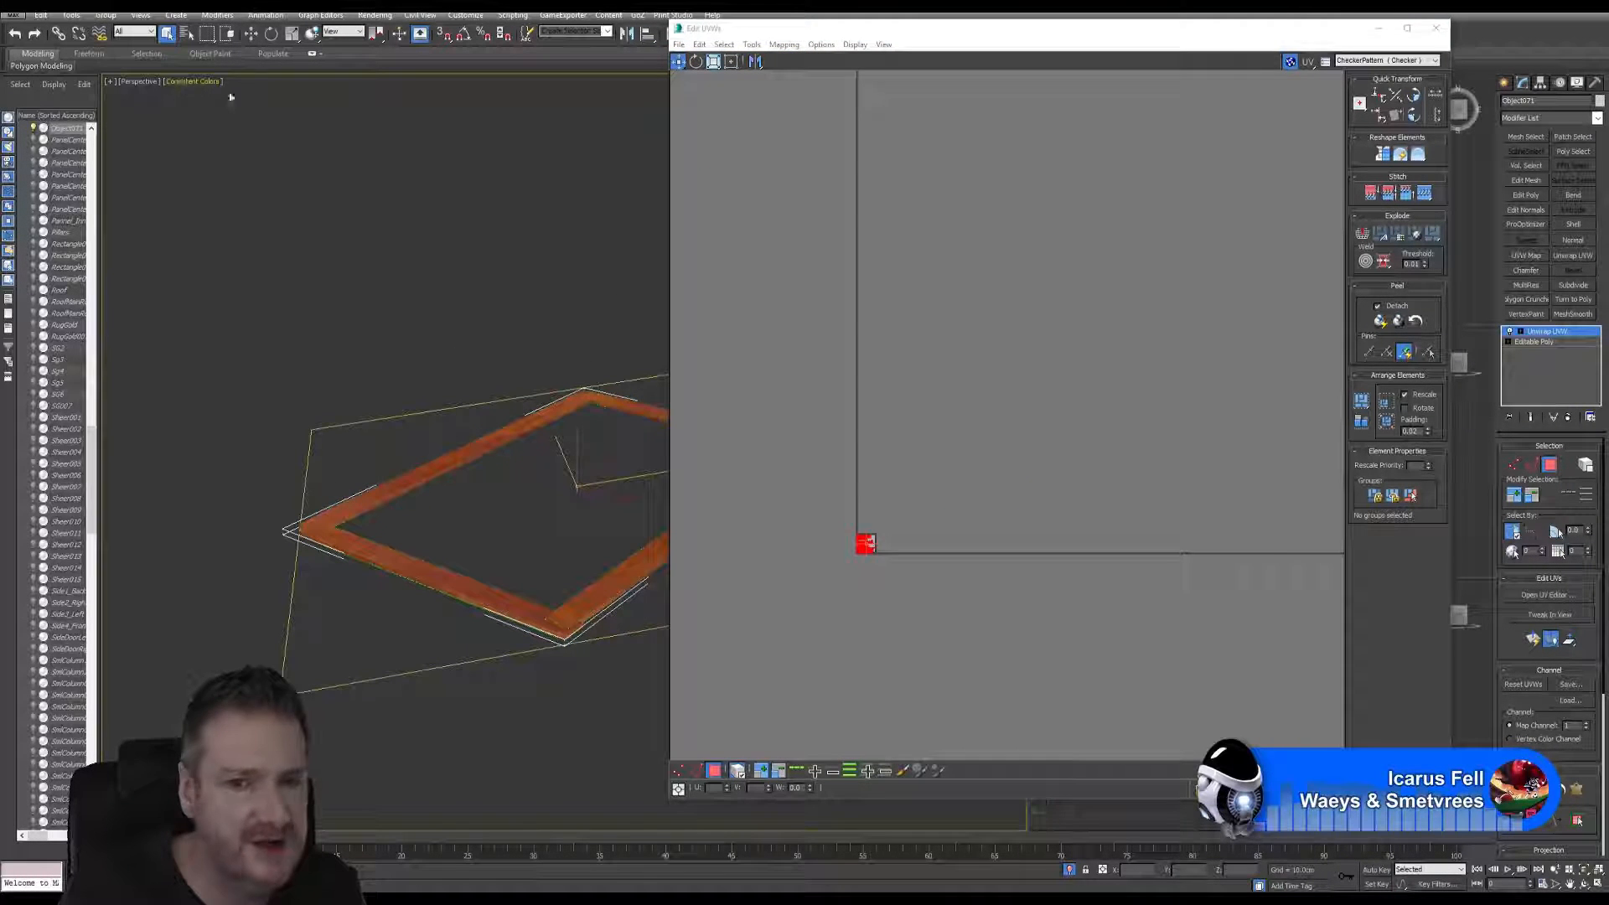
- Check the flattened UV shells against the ledge frame by selecting the shells of its top and bottom faces
{"action": "scroll", "coordinate": [868, 543], "scroll_direction": "up", "scroll_amount": 10}
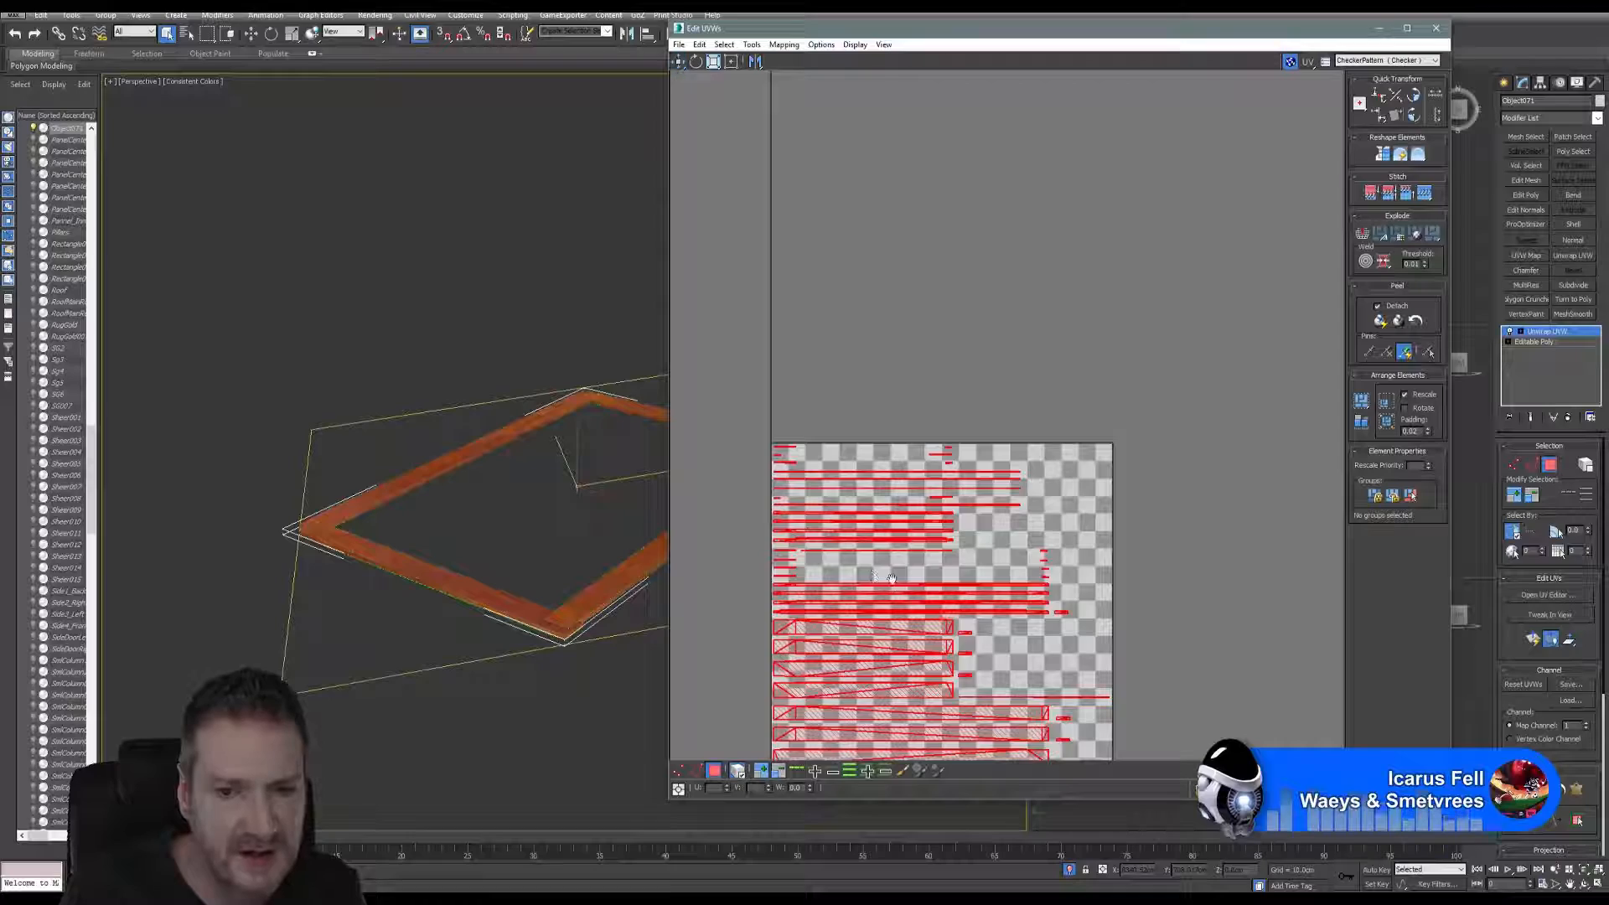
{"action": "middle_click_drag", "start_coordinate": [892, 579], "coordinate": [917, 496]}
{"action": "scroll", "coordinate": [905, 578], "scroll_direction": "up", "scroll_amount": 3}
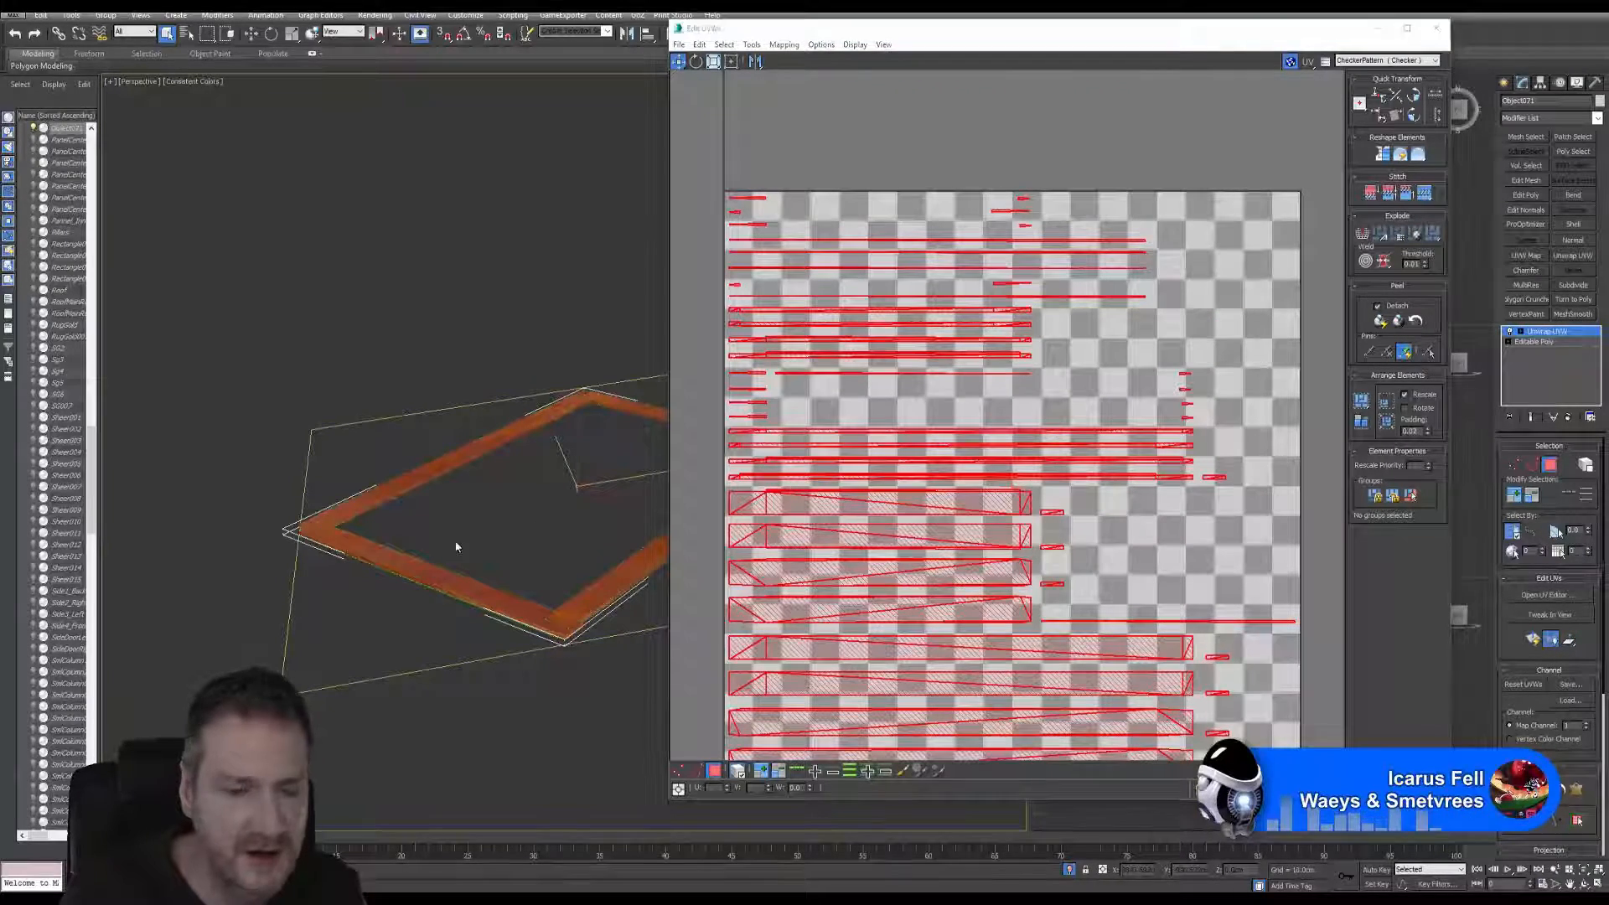
{"action": "middle_click_drag", "start_coordinate": [457, 546], "coordinate": [432, 553]}
{"action": "left_click", "coordinate": [350, 333]}
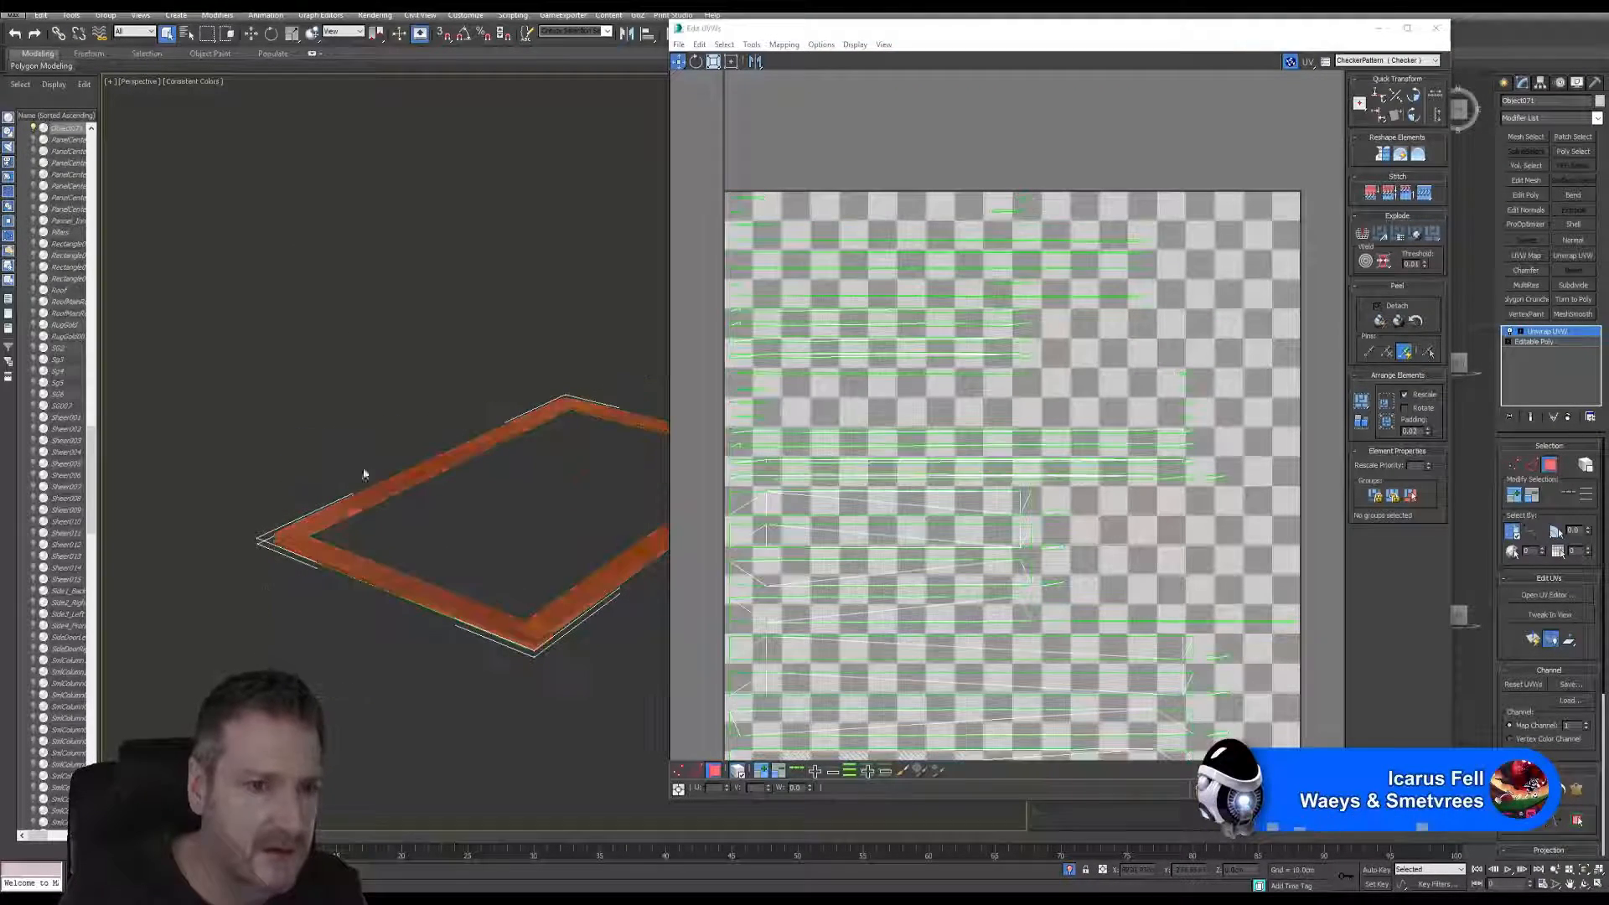
{"action": "left_click", "coordinate": [388, 581]}
{"action": "left_click", "coordinate": [383, 576], "text": "ctrl"}
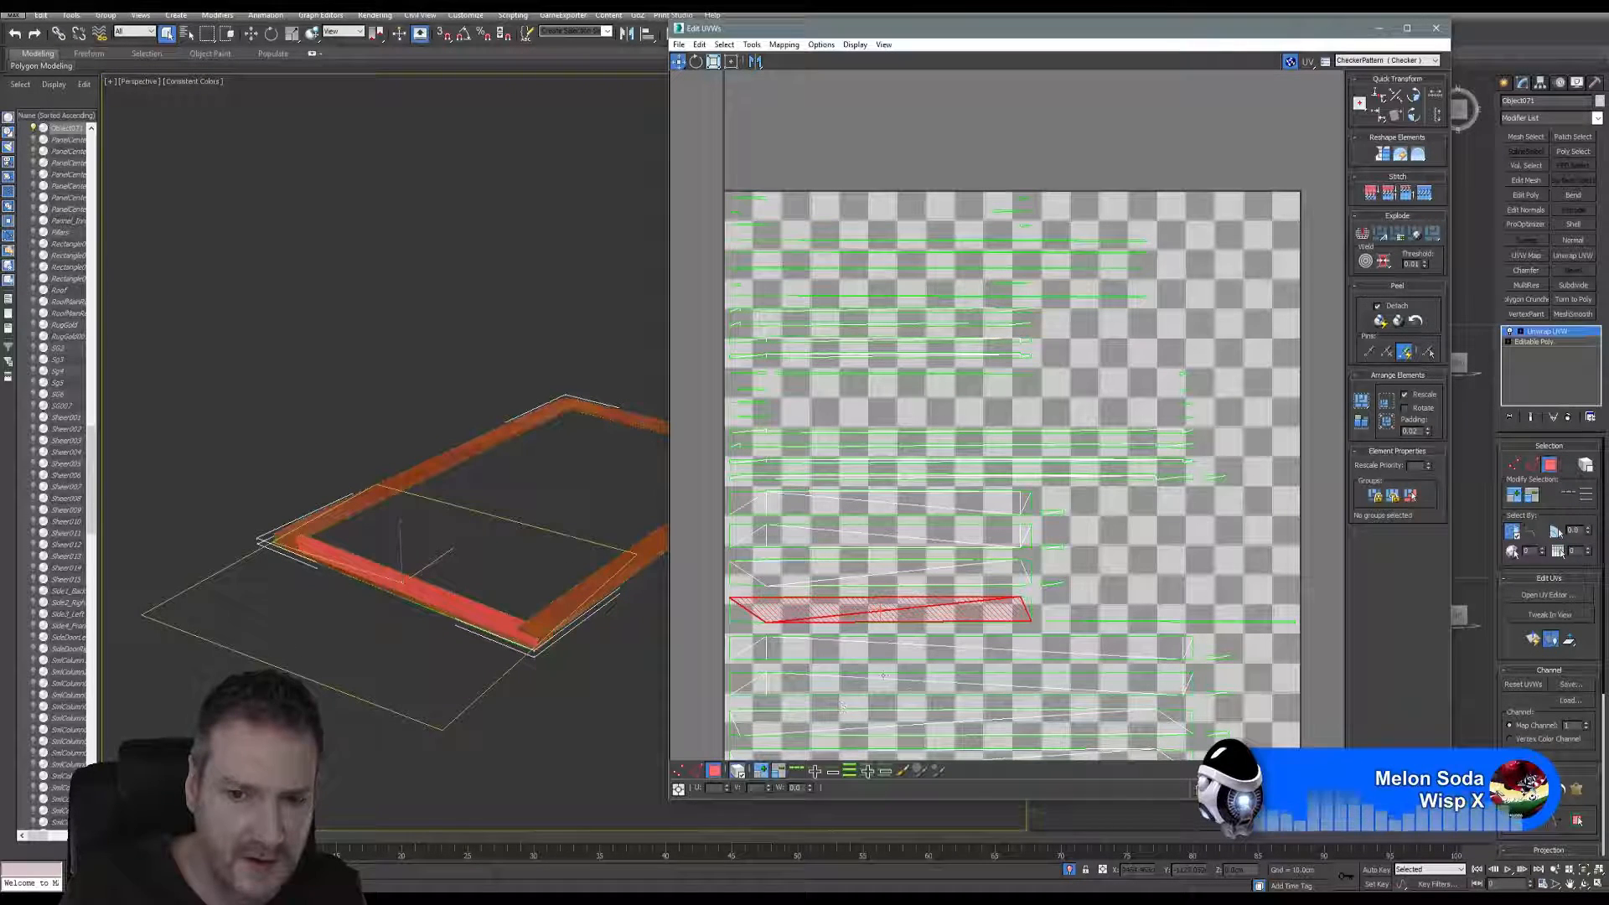
{"action": "left_click", "coordinate": [742, 620]}
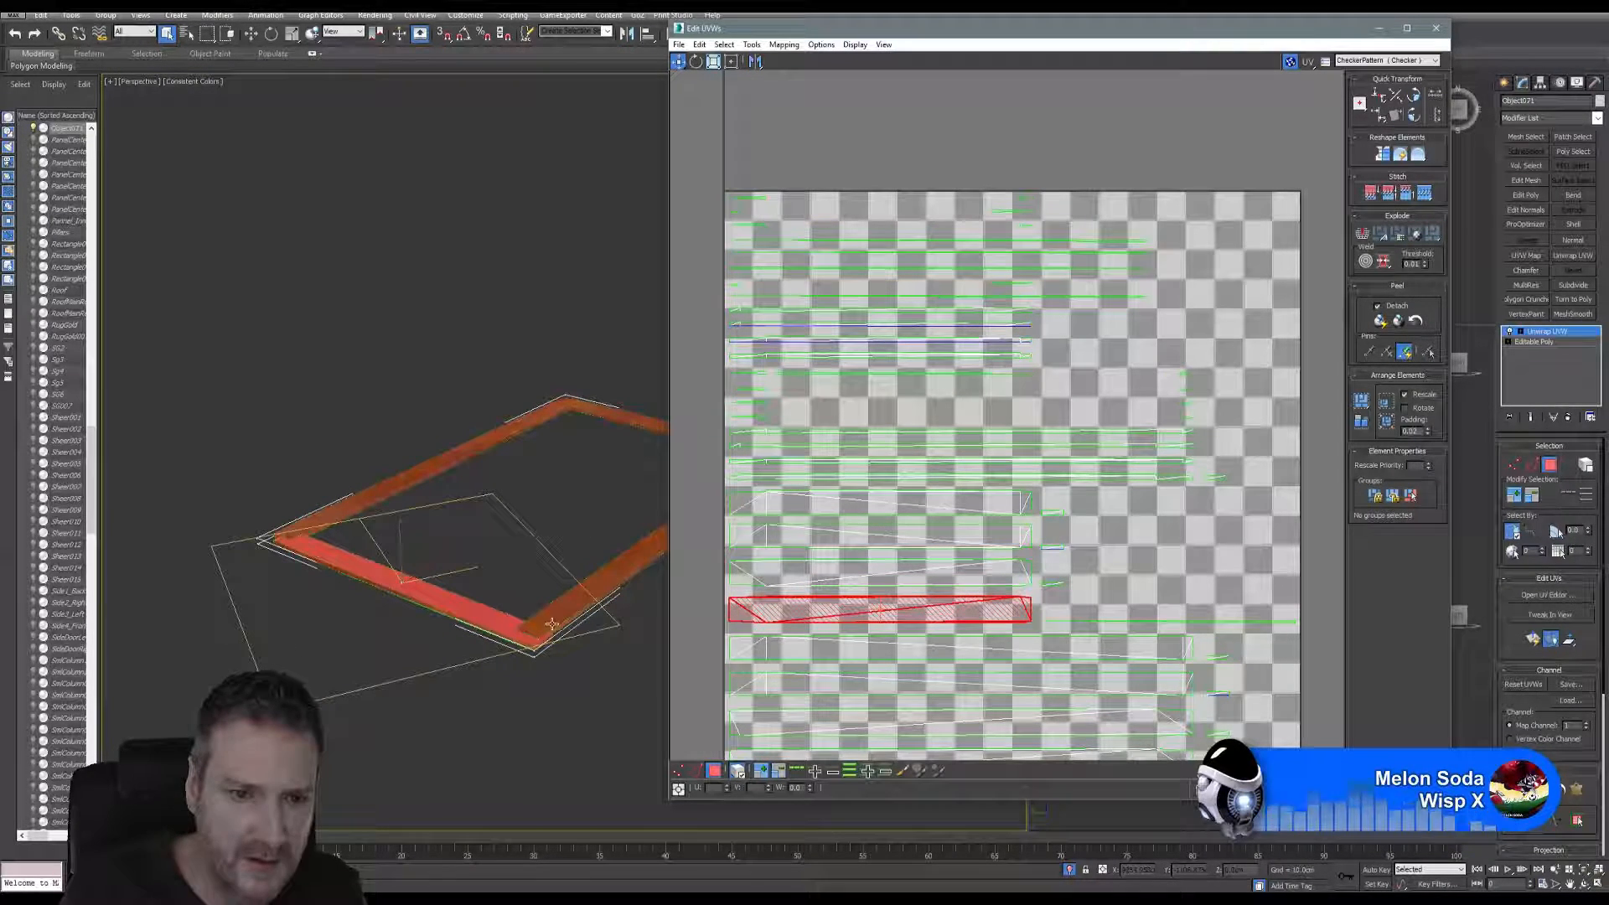
{"action": "left_click_drag", "start_coordinate": [893, 611], "coordinate": [873, 503]}
{"action": "left_click", "coordinate": [823, 653]}
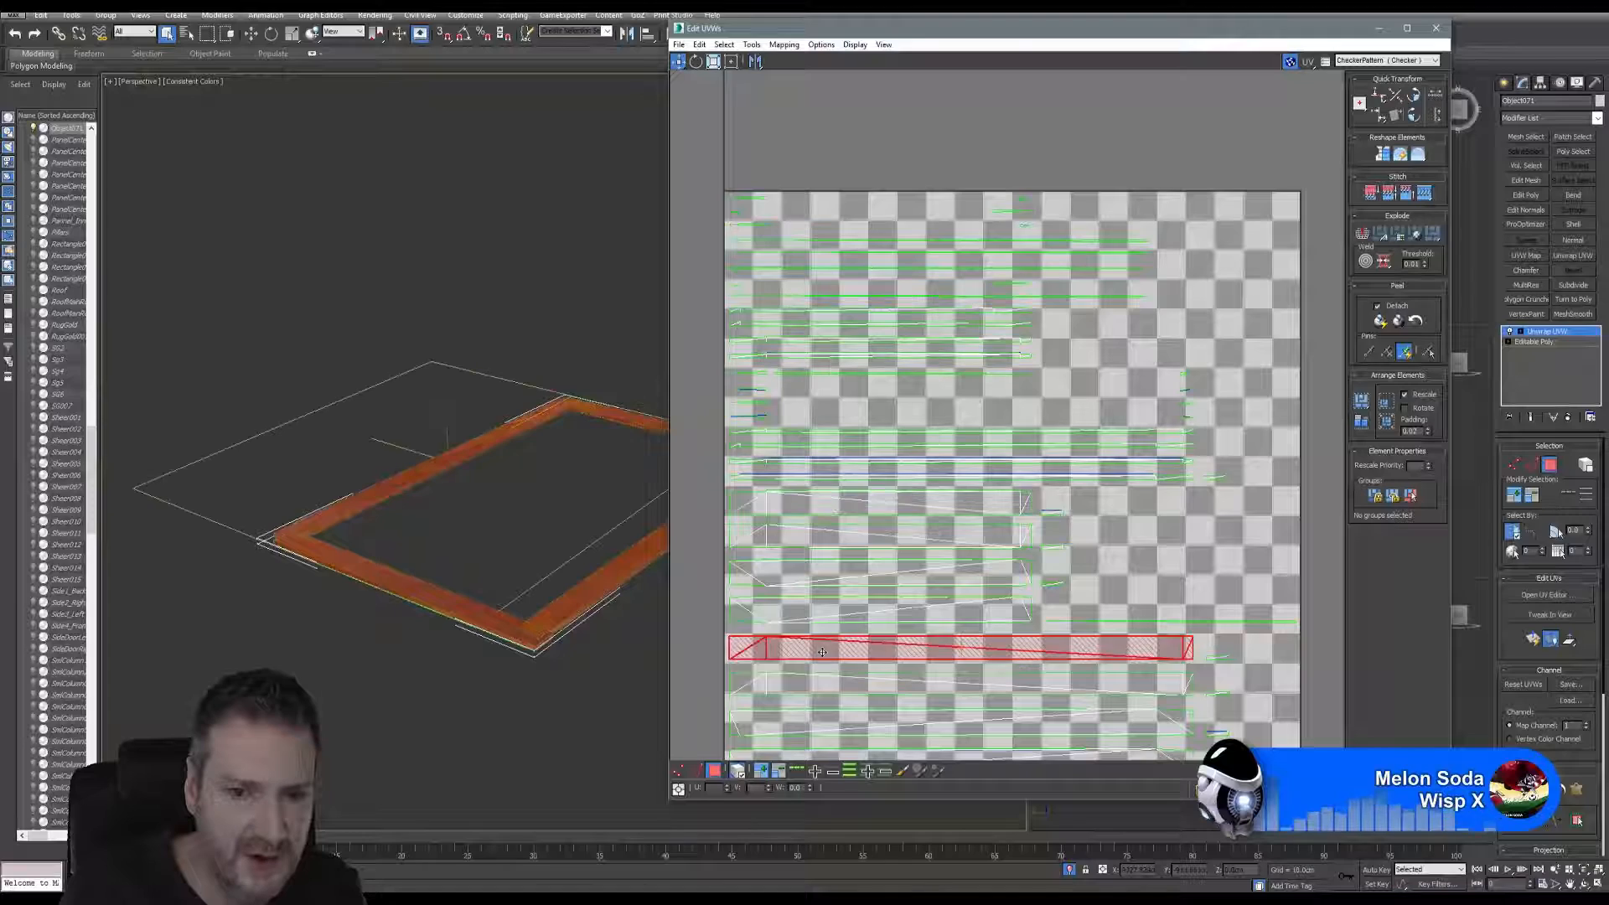
{"action": "left_click_drag", "start_coordinate": [823, 675], "coordinate": [827, 676]}
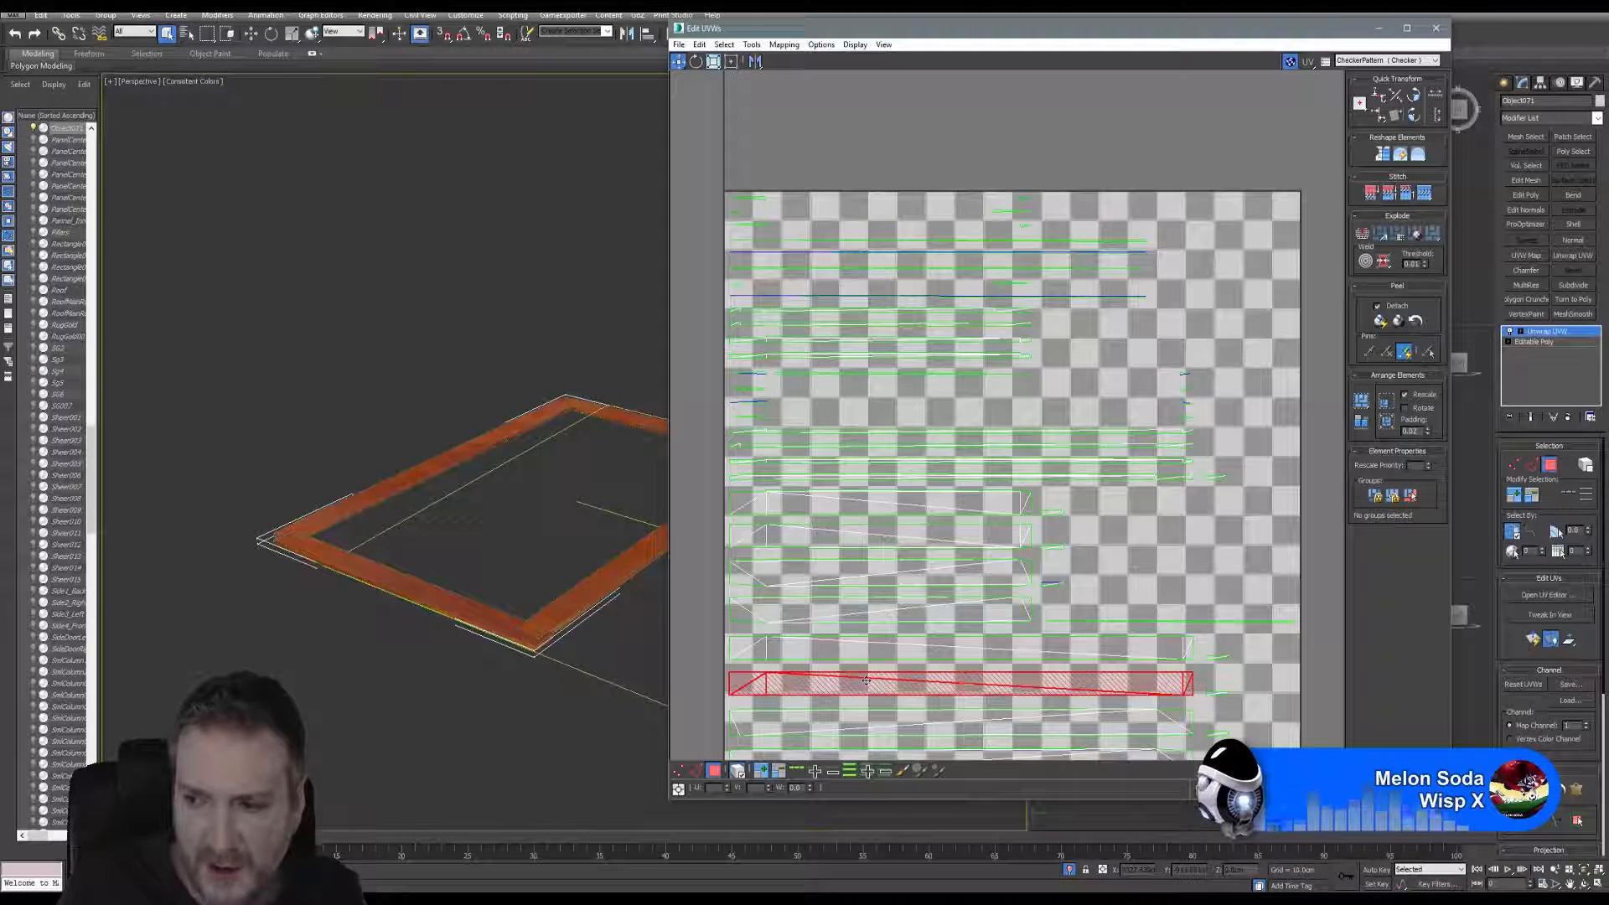
{"action": "left_click", "coordinate": [895, 722]}
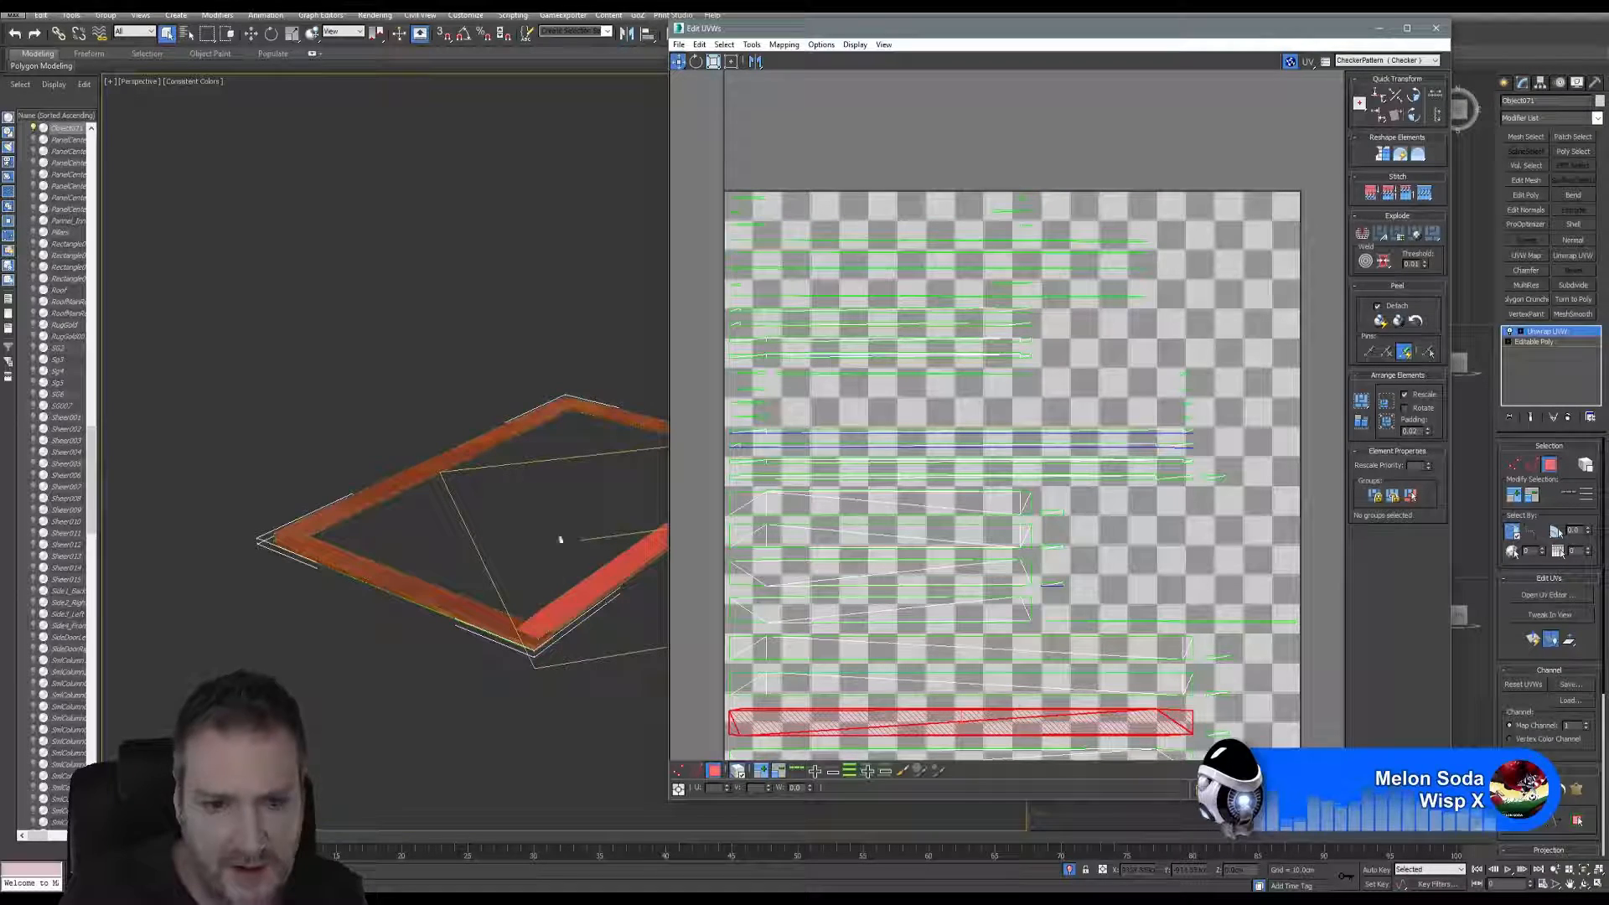
- Examine the narrow outer edge face of the ledge frame and its matching strip in the UV layout
{"action": "middle_click_drag", "start_coordinate": [594, 526], "coordinate": [529, 508]}
{"action": "scroll", "coordinate": [579, 503], "scroll_direction": "up", "scroll_amount": 2}
{"action": "scroll", "coordinate": [546, 531], "scroll_direction": "up", "scroll_amount": 3}
{"action": "left_click", "coordinate": [531, 508]}
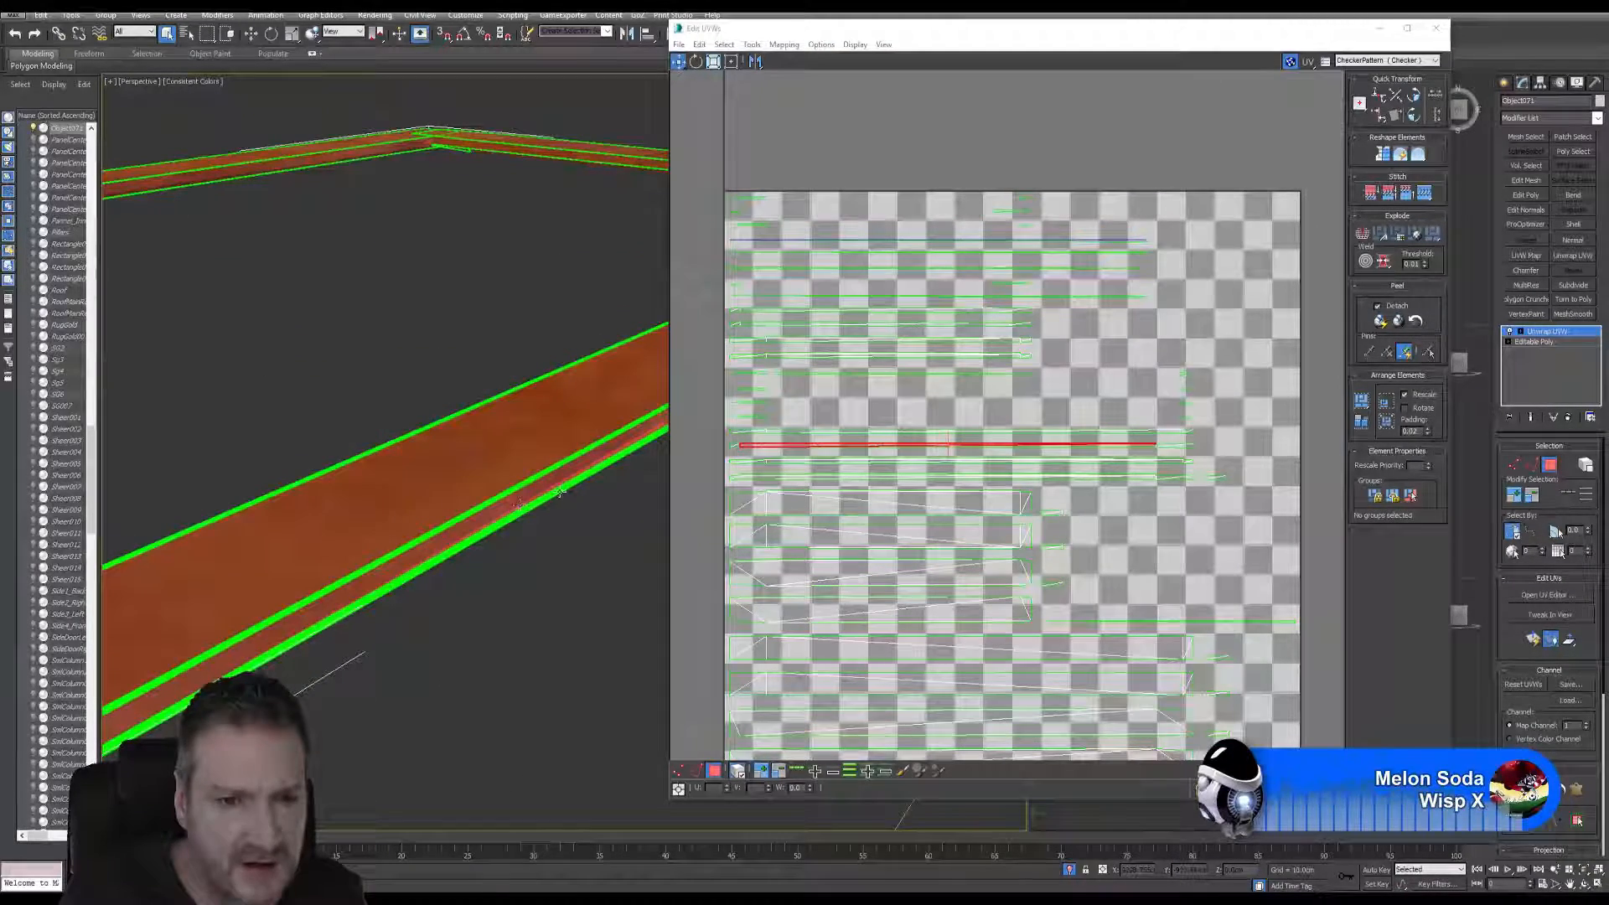
{"action": "scroll", "coordinate": [1016, 453], "scroll_direction": "up", "scroll_amount": 2}
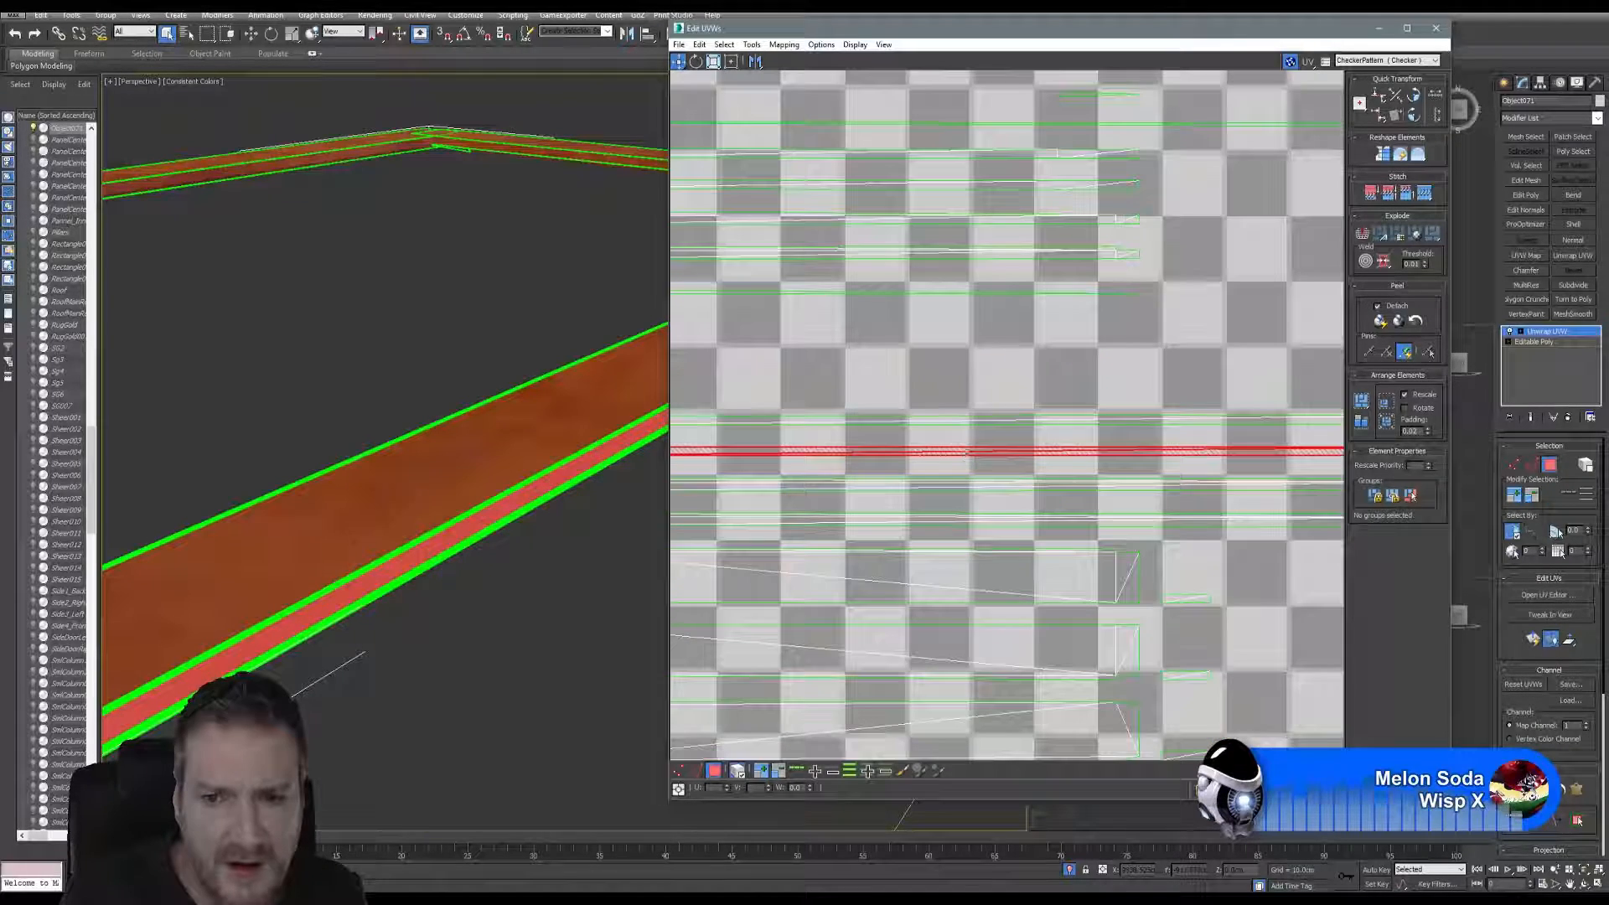
{"action": "middle_click_drag", "start_coordinate": [863, 444], "coordinate": [1096, 454]}
{"action": "scroll", "coordinate": [719, 528], "scroll_direction": "down", "scroll_amount": 1}
{"action": "scroll", "coordinate": [718, 528], "scroll_direction": "down", "scroll_amount": 4}
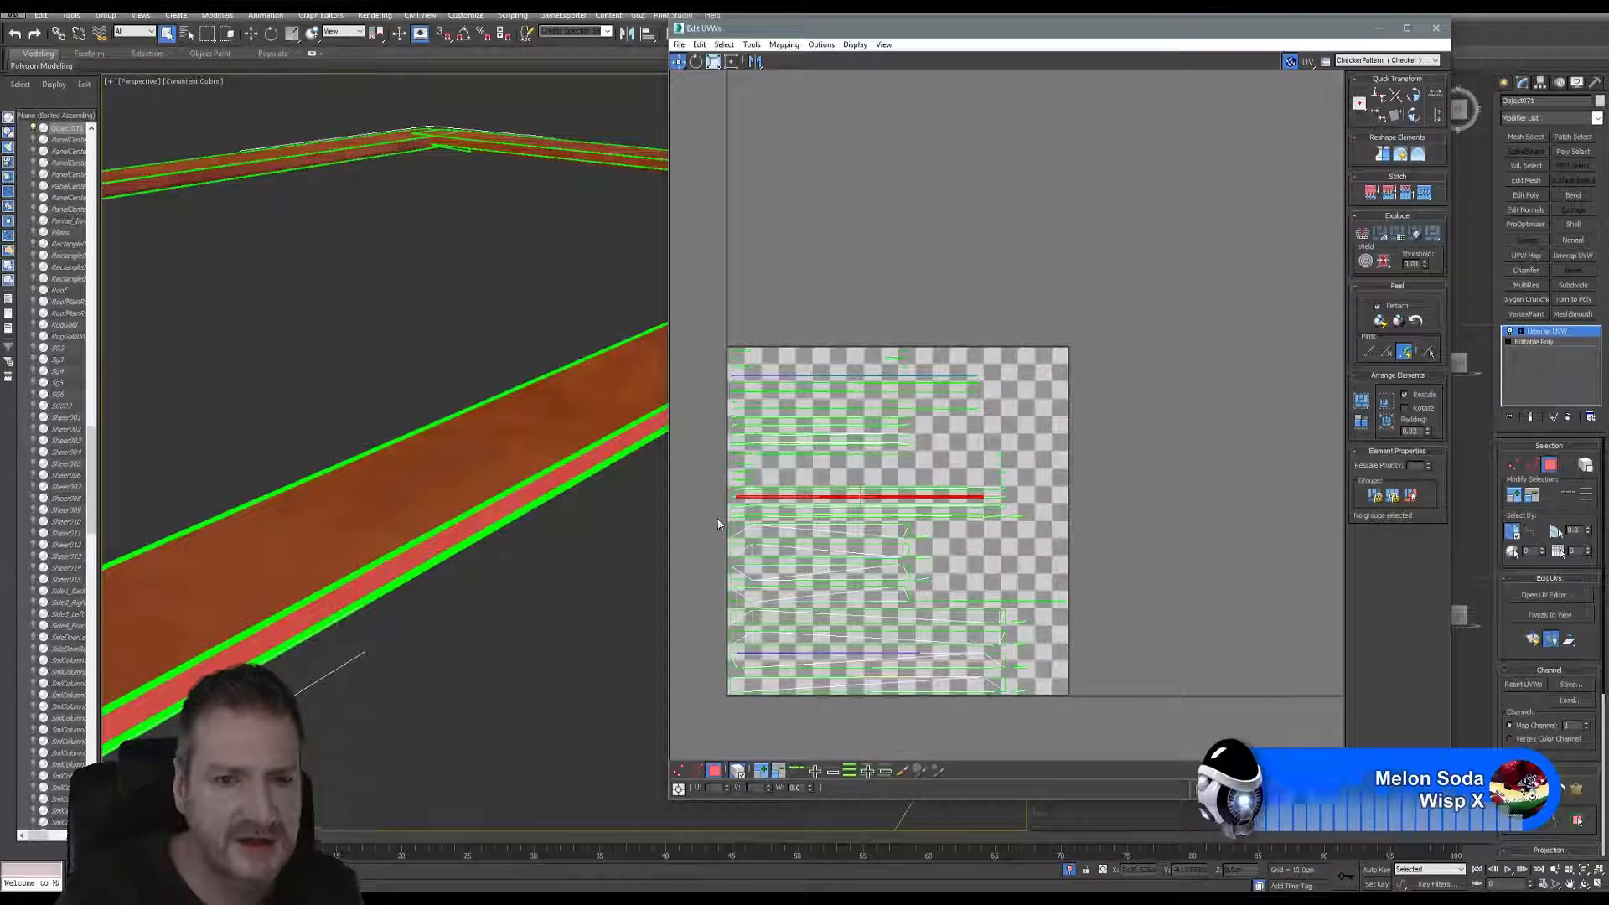
- Close the UV editor and leave the polygon level of the ledge frame's Unwrap UVW modifier
{"action": "left_click", "coordinate": [1436, 28]}
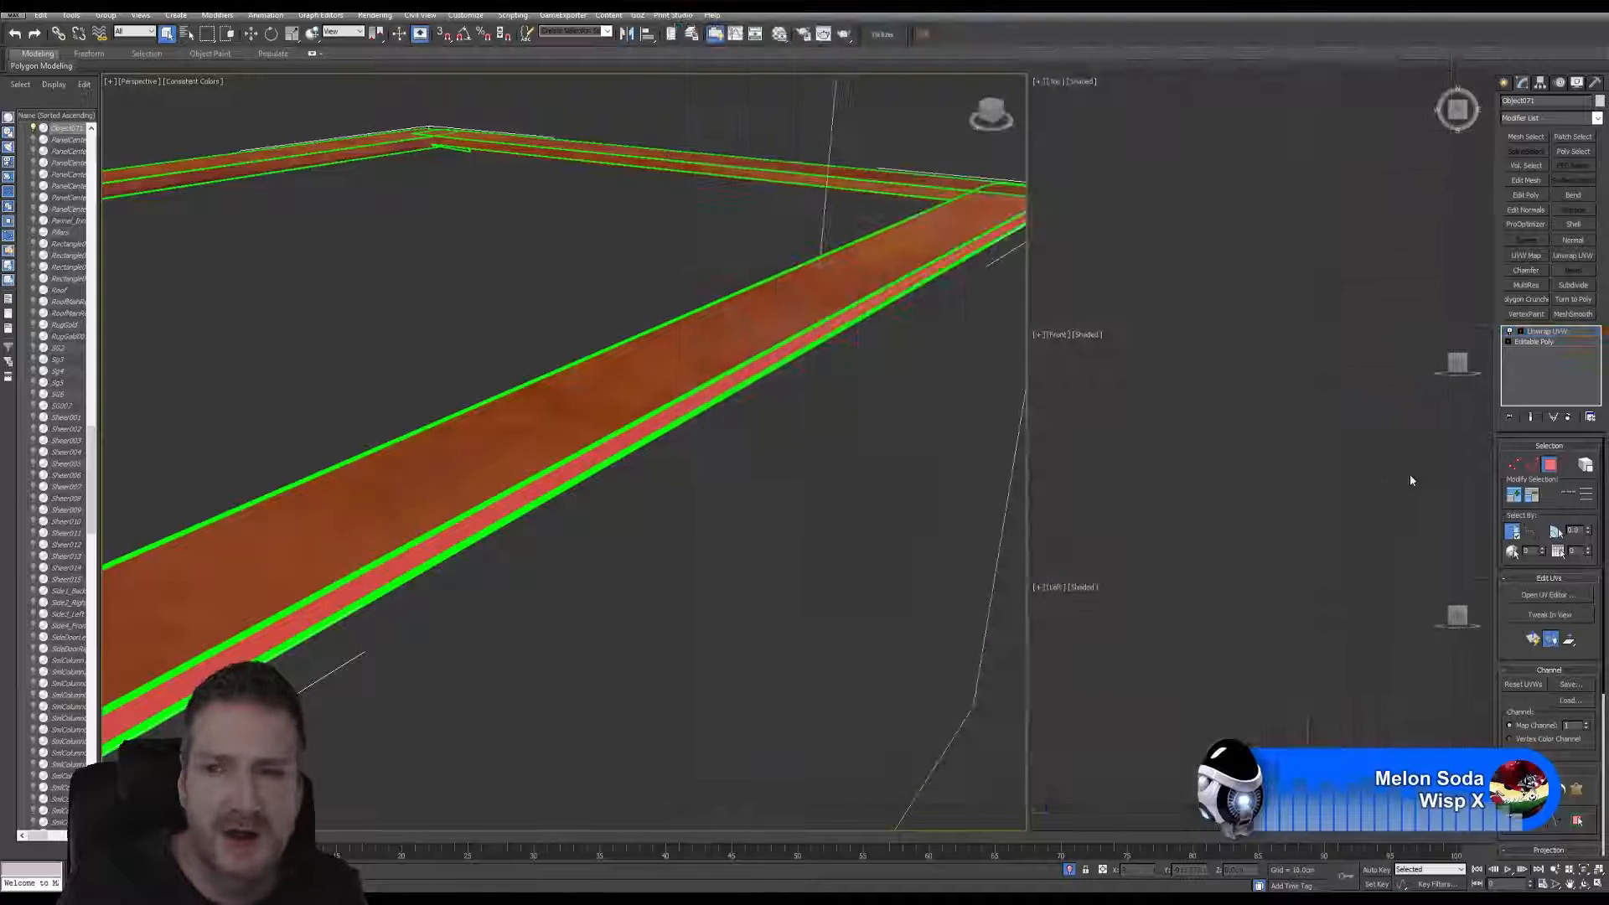
{"action": "left_click", "coordinate": [1548, 331]}
{"action": "scroll", "coordinate": [1561, 701], "scroll_direction": "down", "scroll_amount": 2}
{"action": "scroll", "coordinate": [1561, 701], "scroll_direction": "down", "scroll_amount": 3}
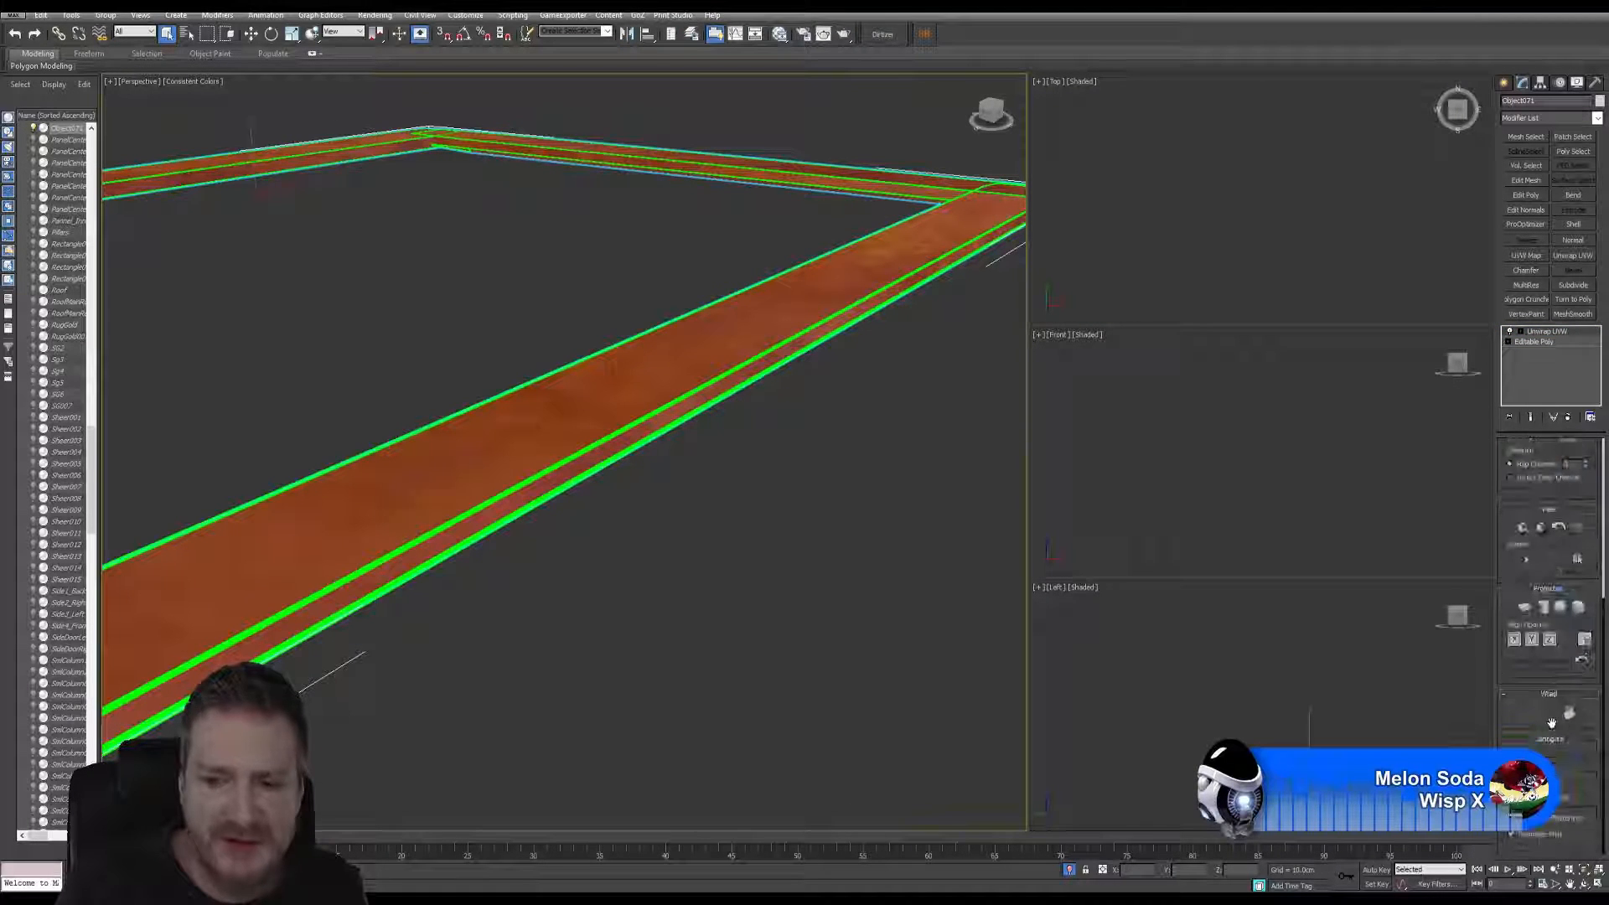
- Turn off the display of the green map seams on the ledge frame's Unwrap UVW modifier
{"action": "left_click", "coordinate": [1514, 766]}
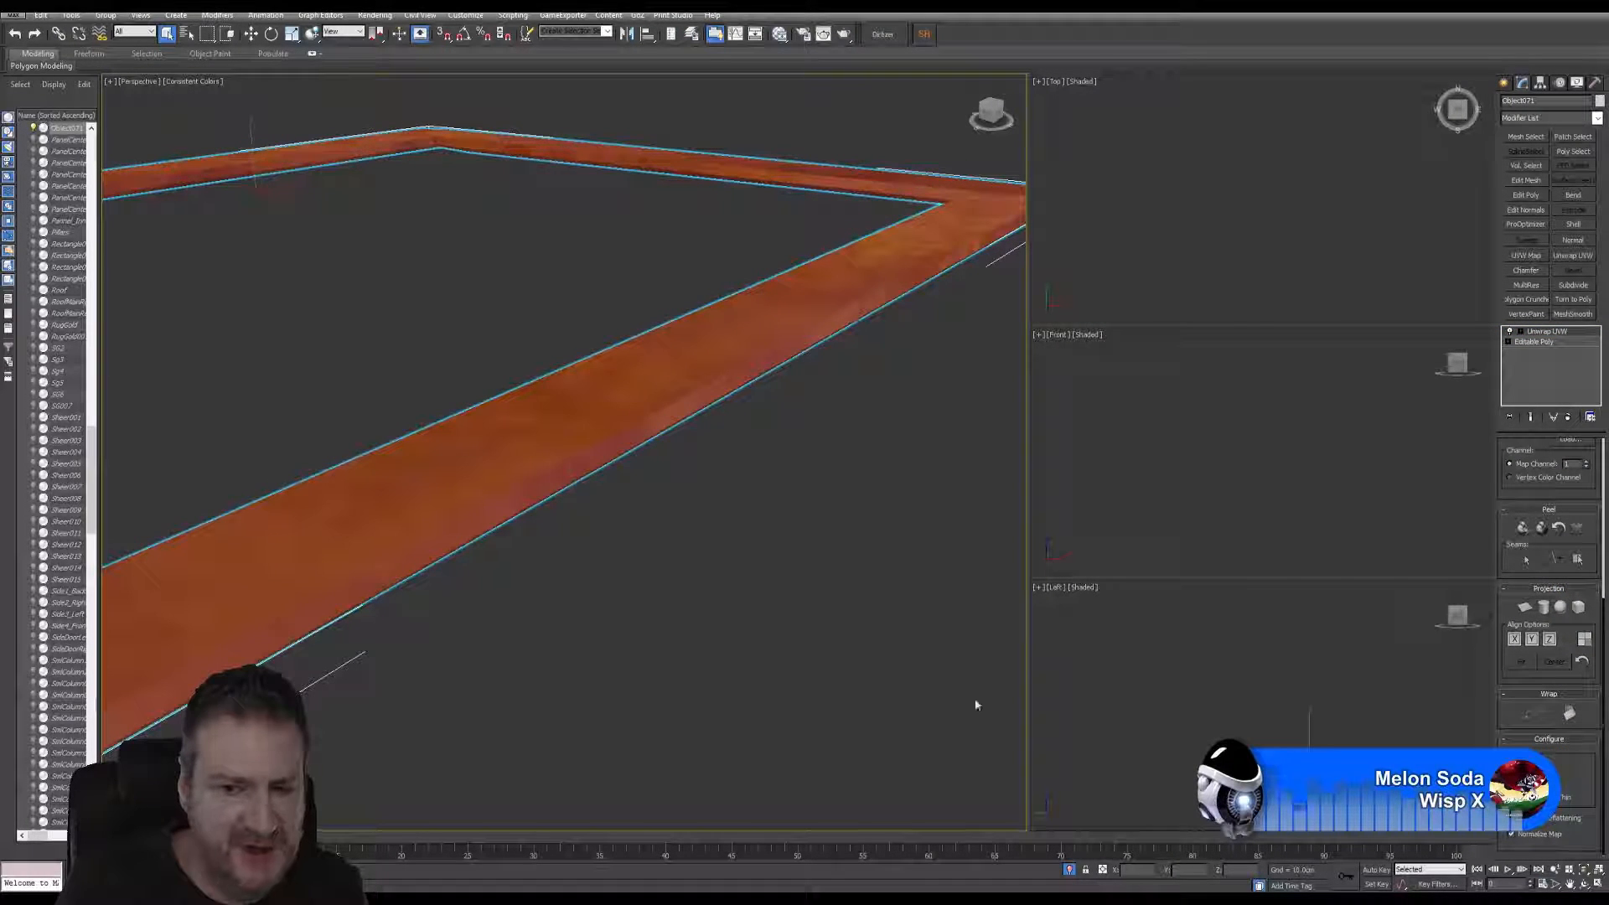
{"action": "scroll", "coordinate": [765, 640], "scroll_direction": "down", "scroll_amount": 10}
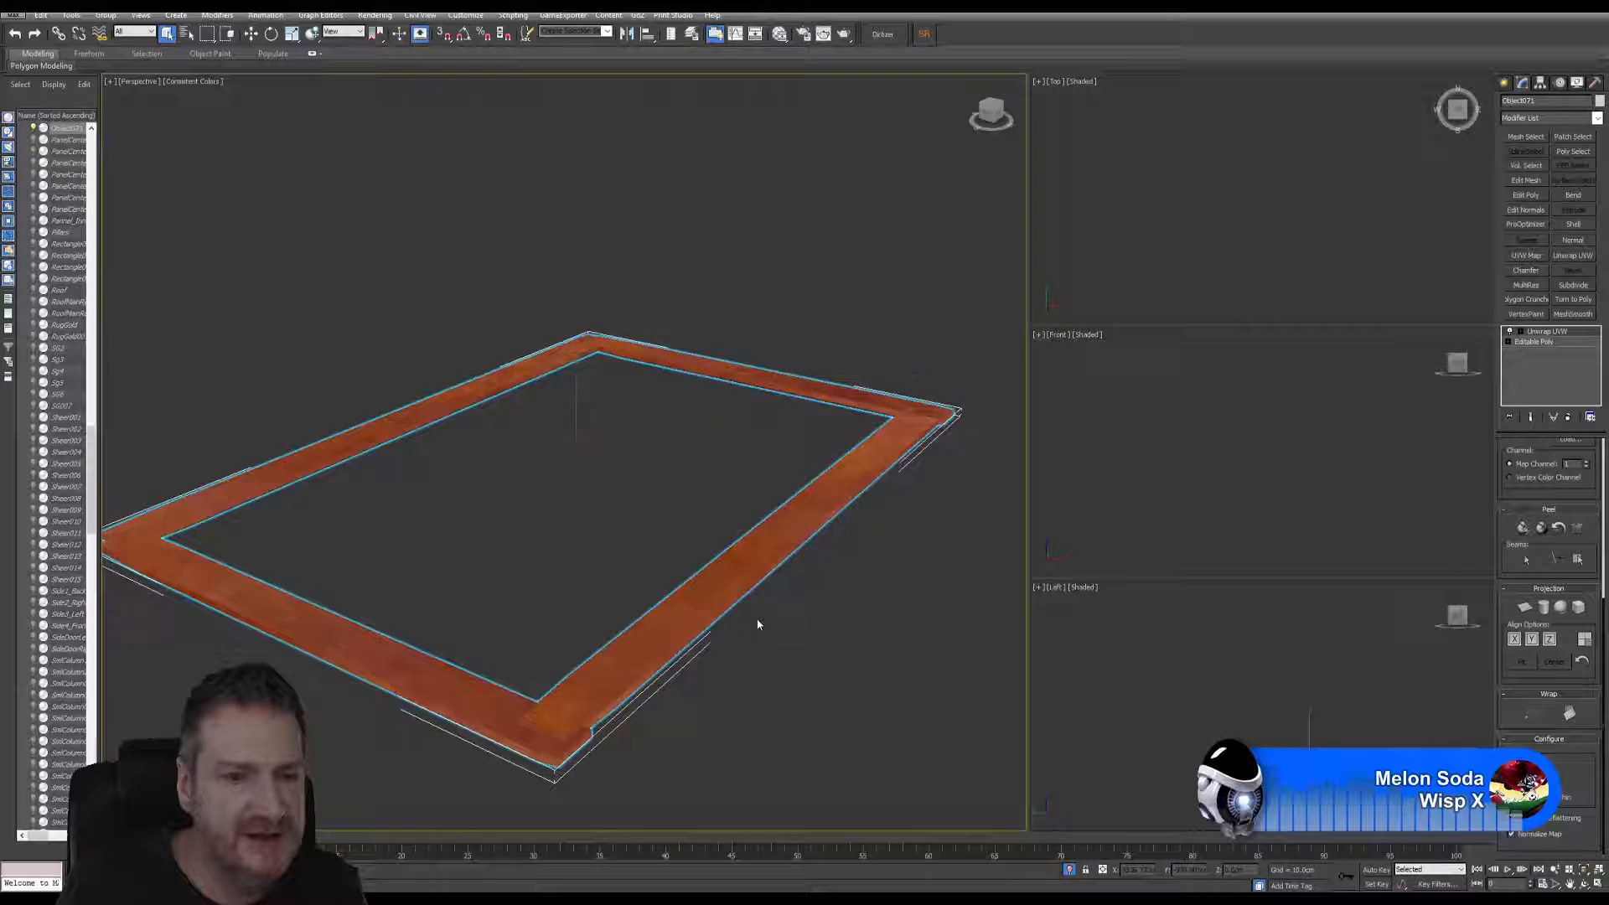
{"action": "middle_click_drag", "start_coordinate": [758, 624], "coordinate": [779, 592]}
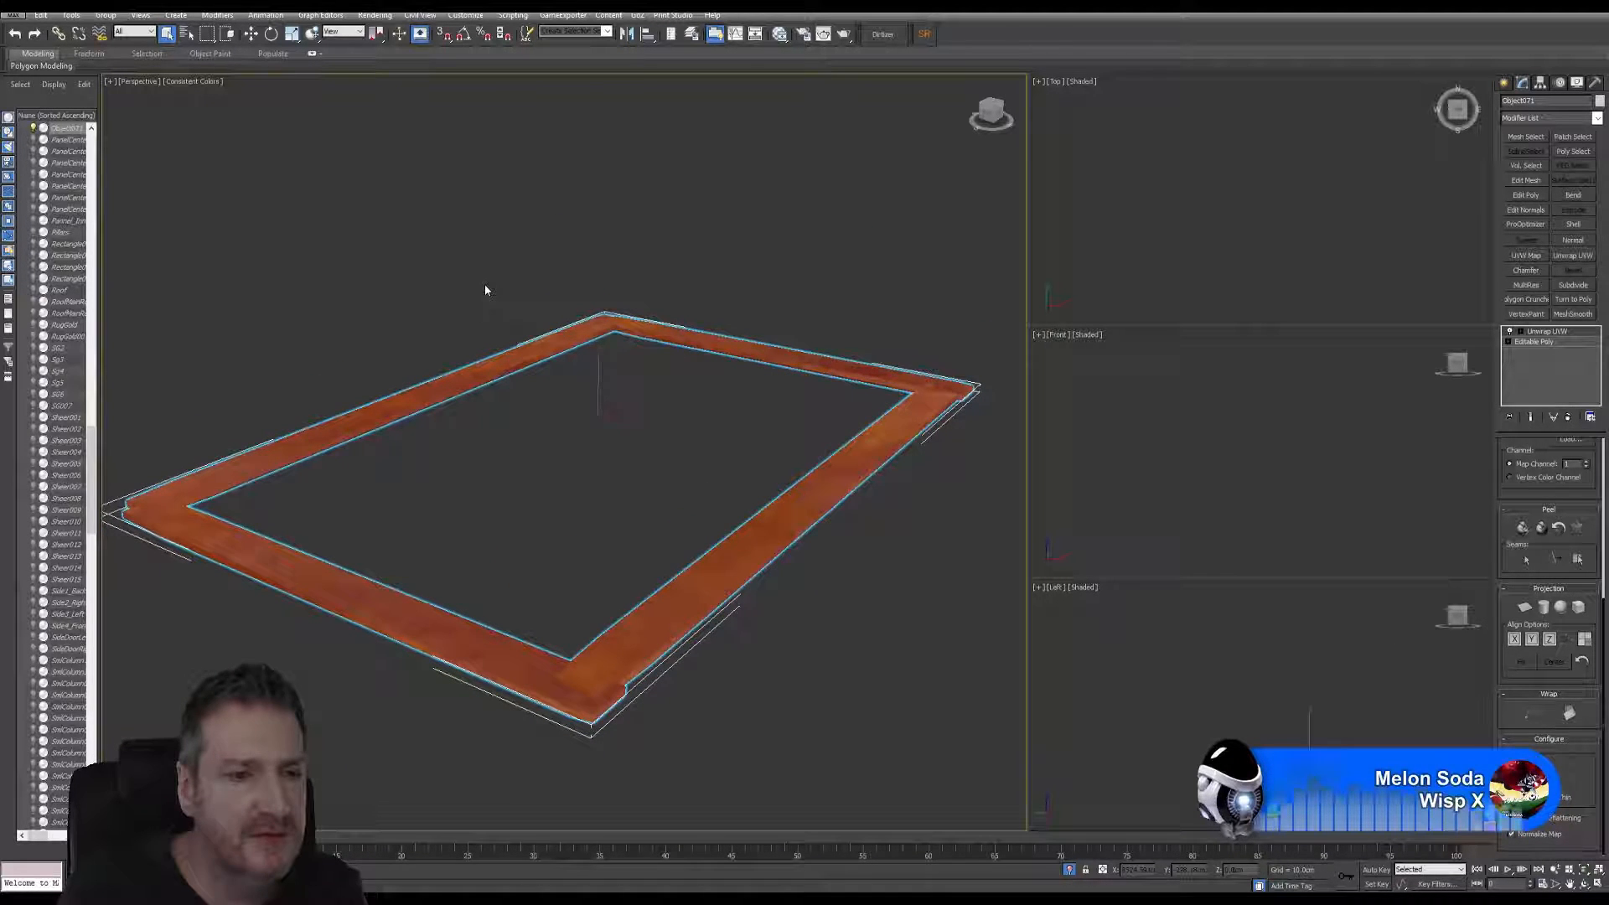
- Export only the selected ledge frame as an FBX named SqrBanisterBottom in the SqrBanister folder, using the Painter - UE4 preset
{"action": "left_click", "coordinate": [12, 14]}
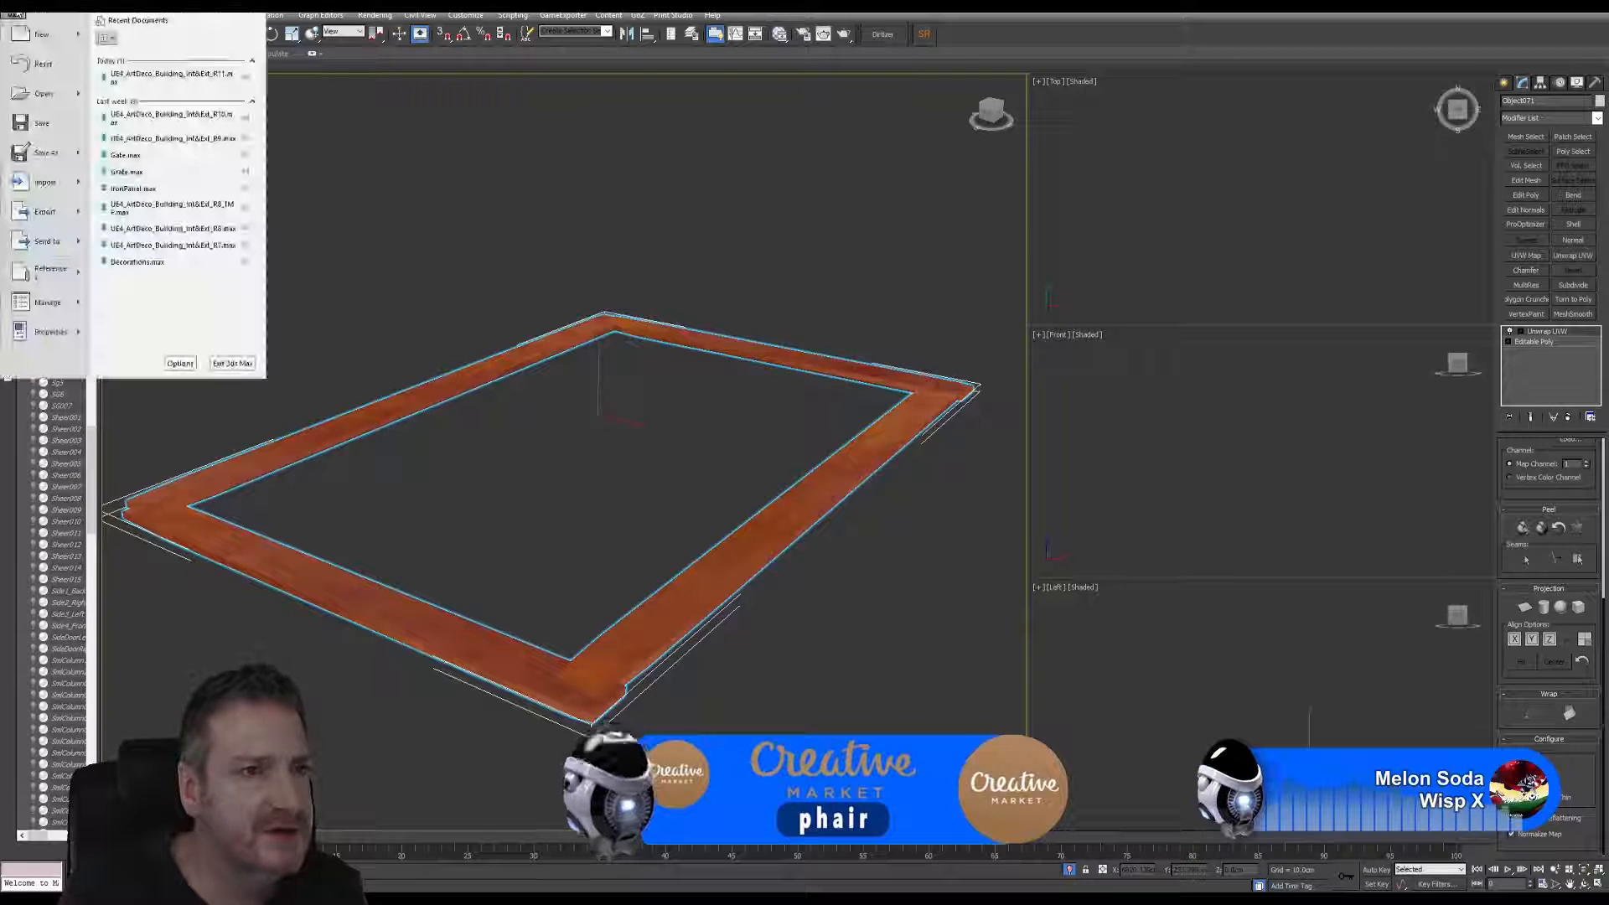
{"action": "mouse_move", "coordinate": [51, 211]}
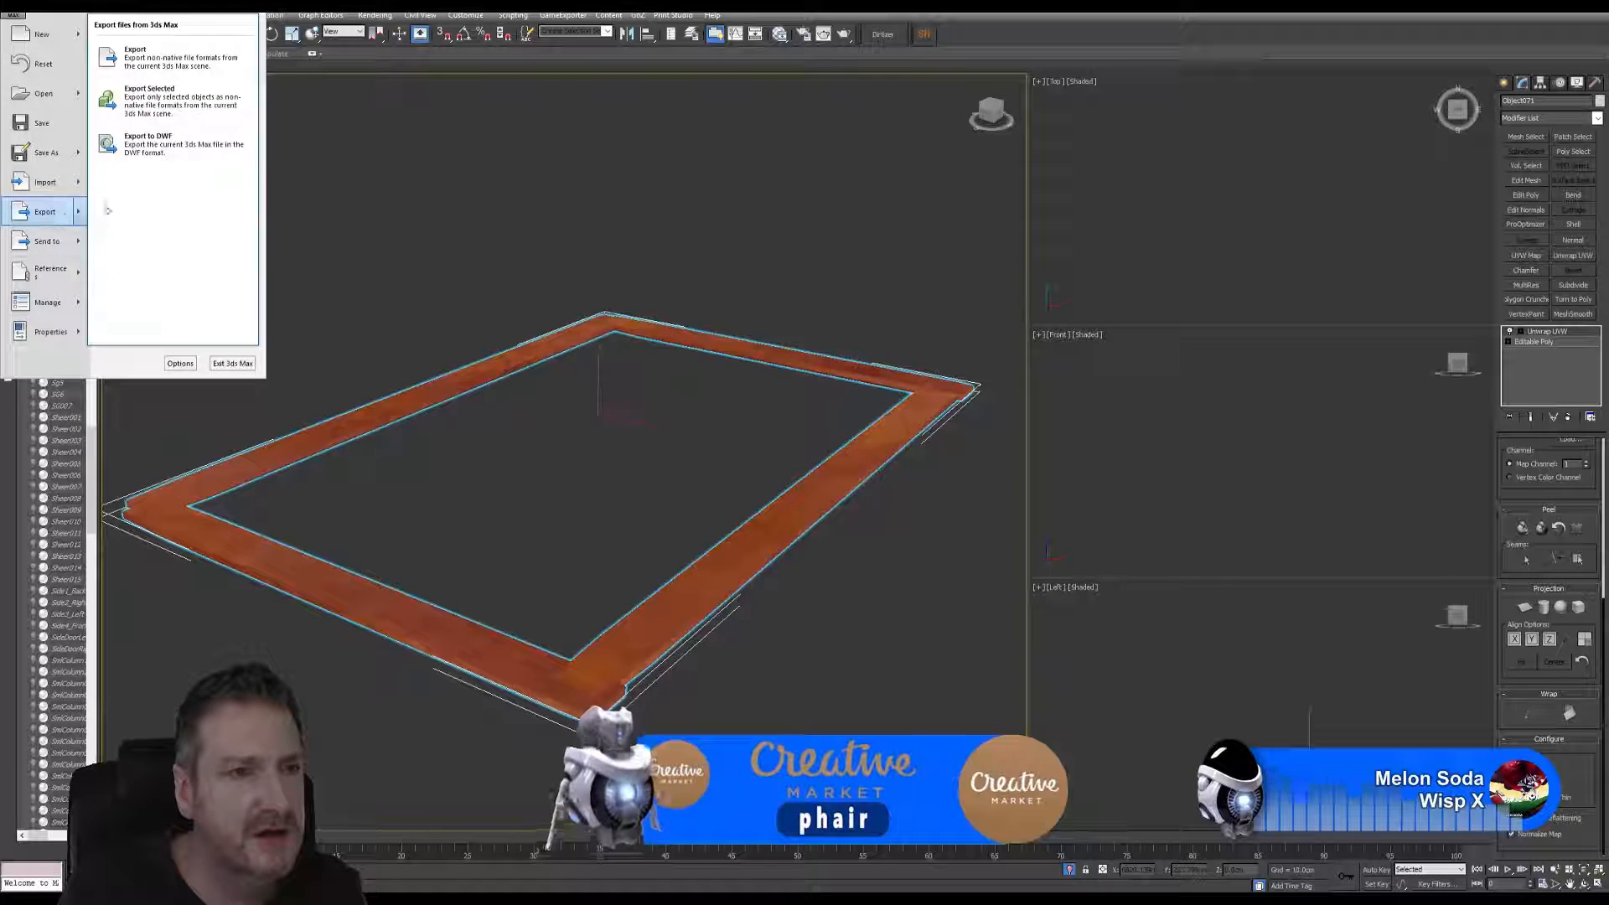
{"action": "left_click", "coordinate": [162, 113]}
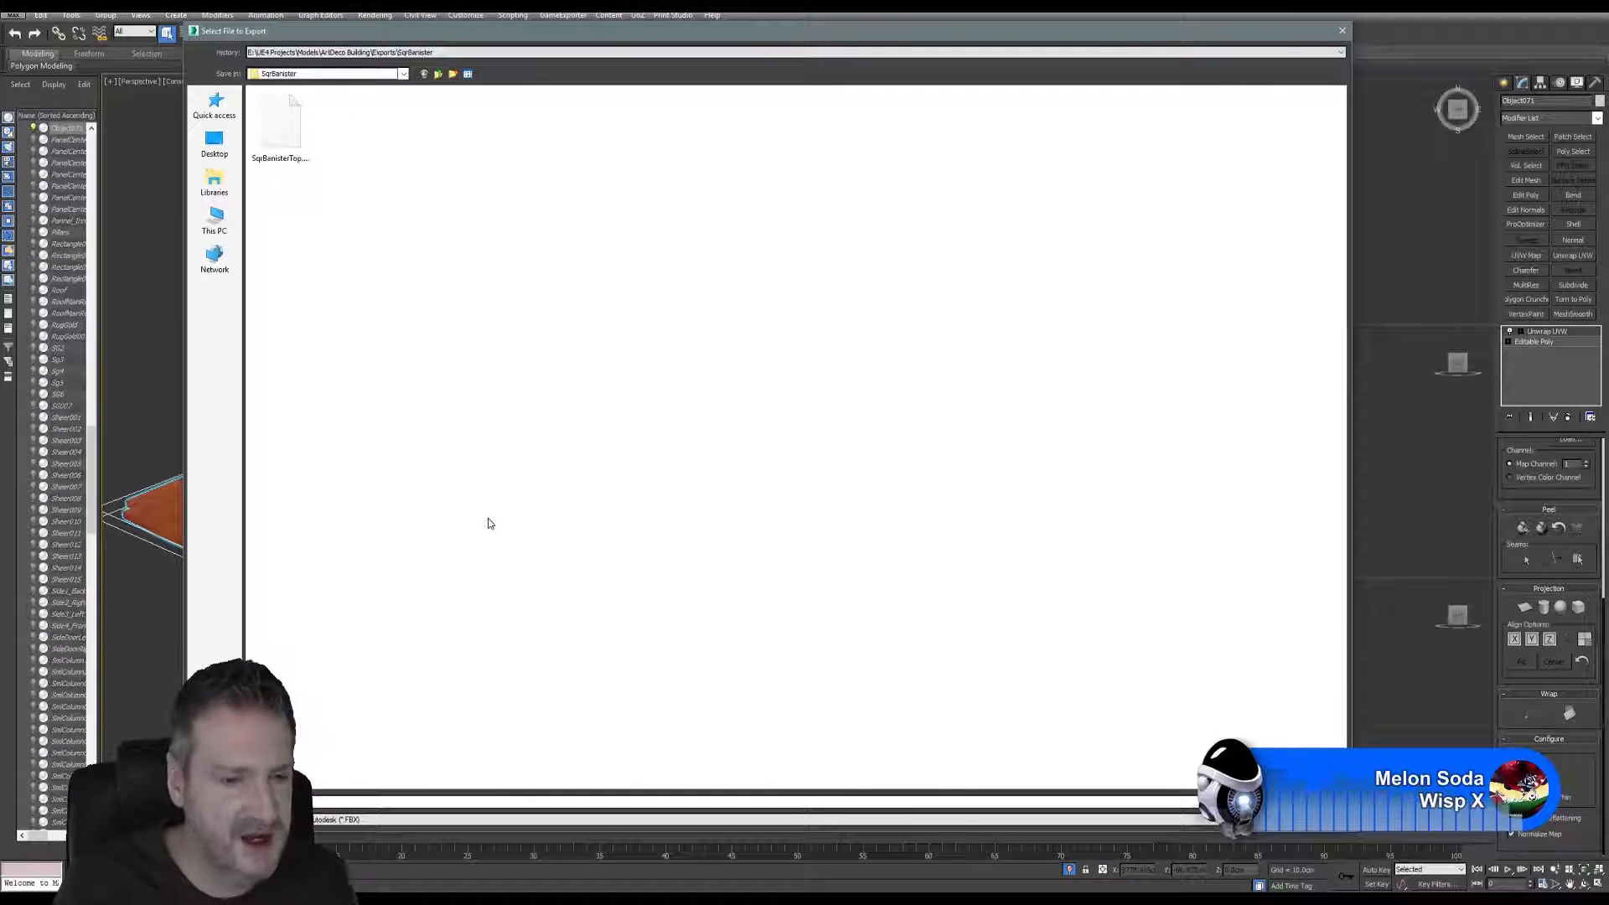
{"action": "type", "text": "S"}
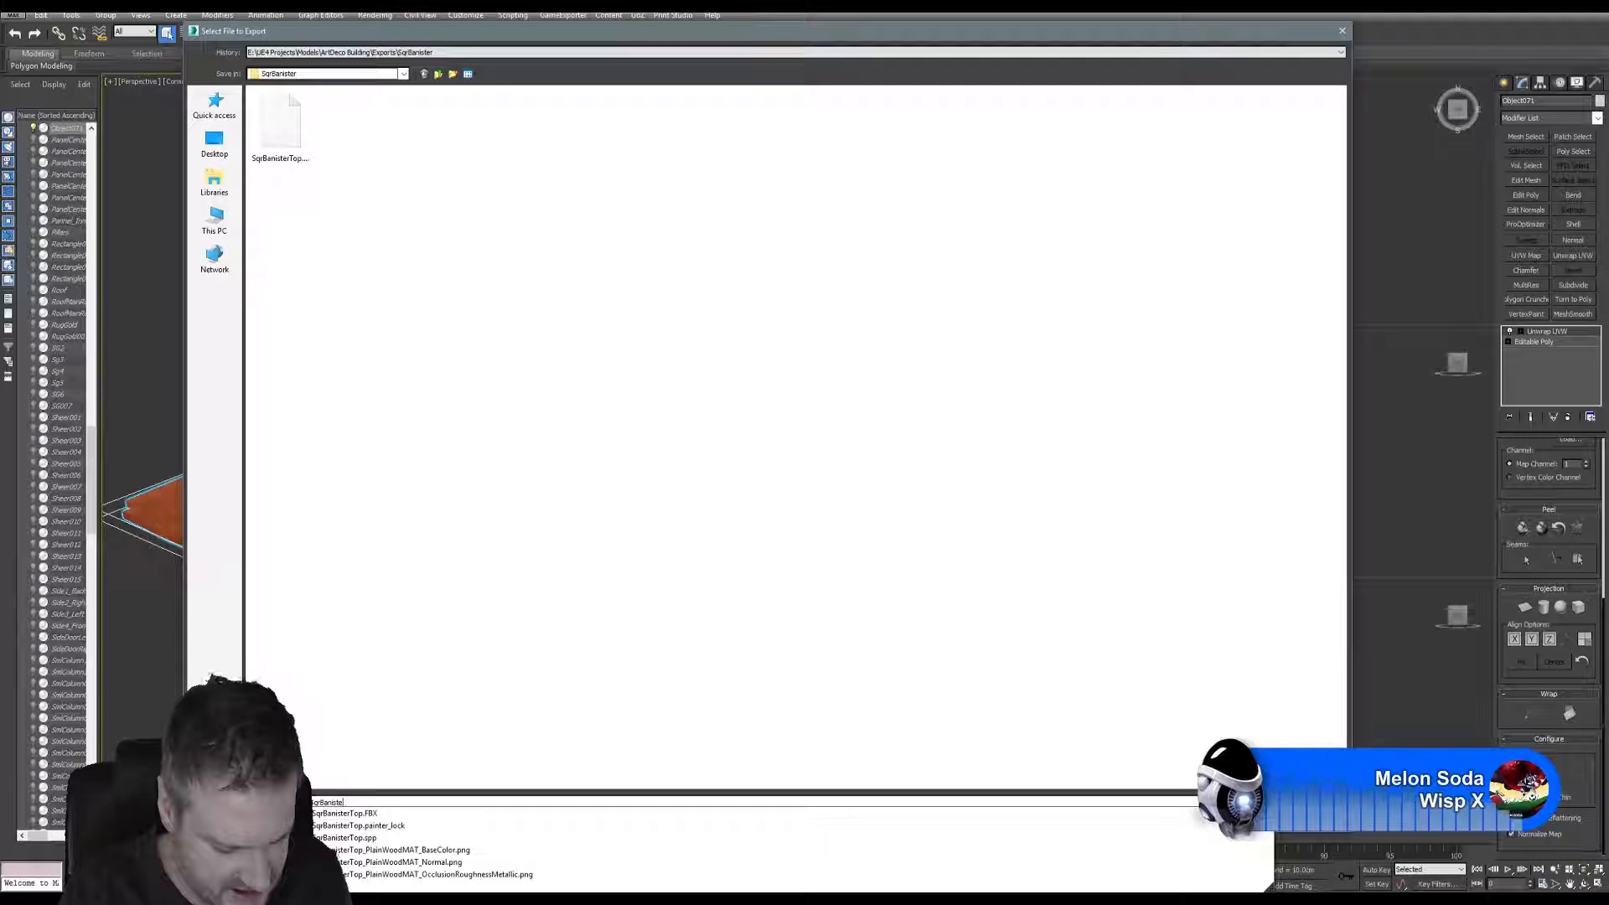
{"action": "type", "text": "qrBanisterBotto"}
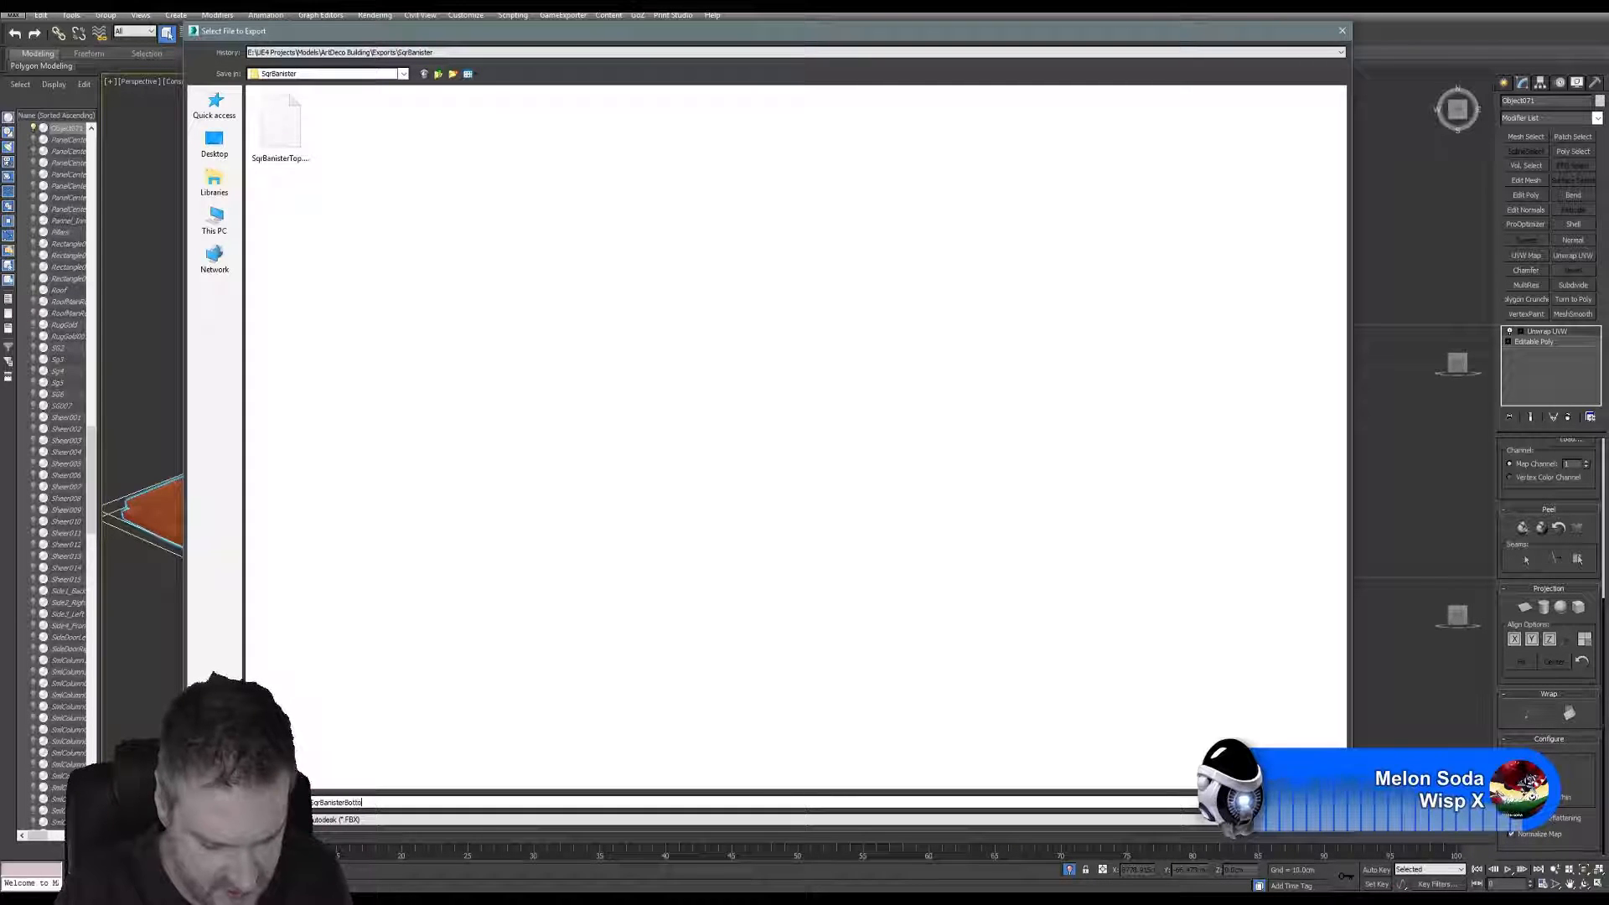
{"action": "type", "text": "m"}
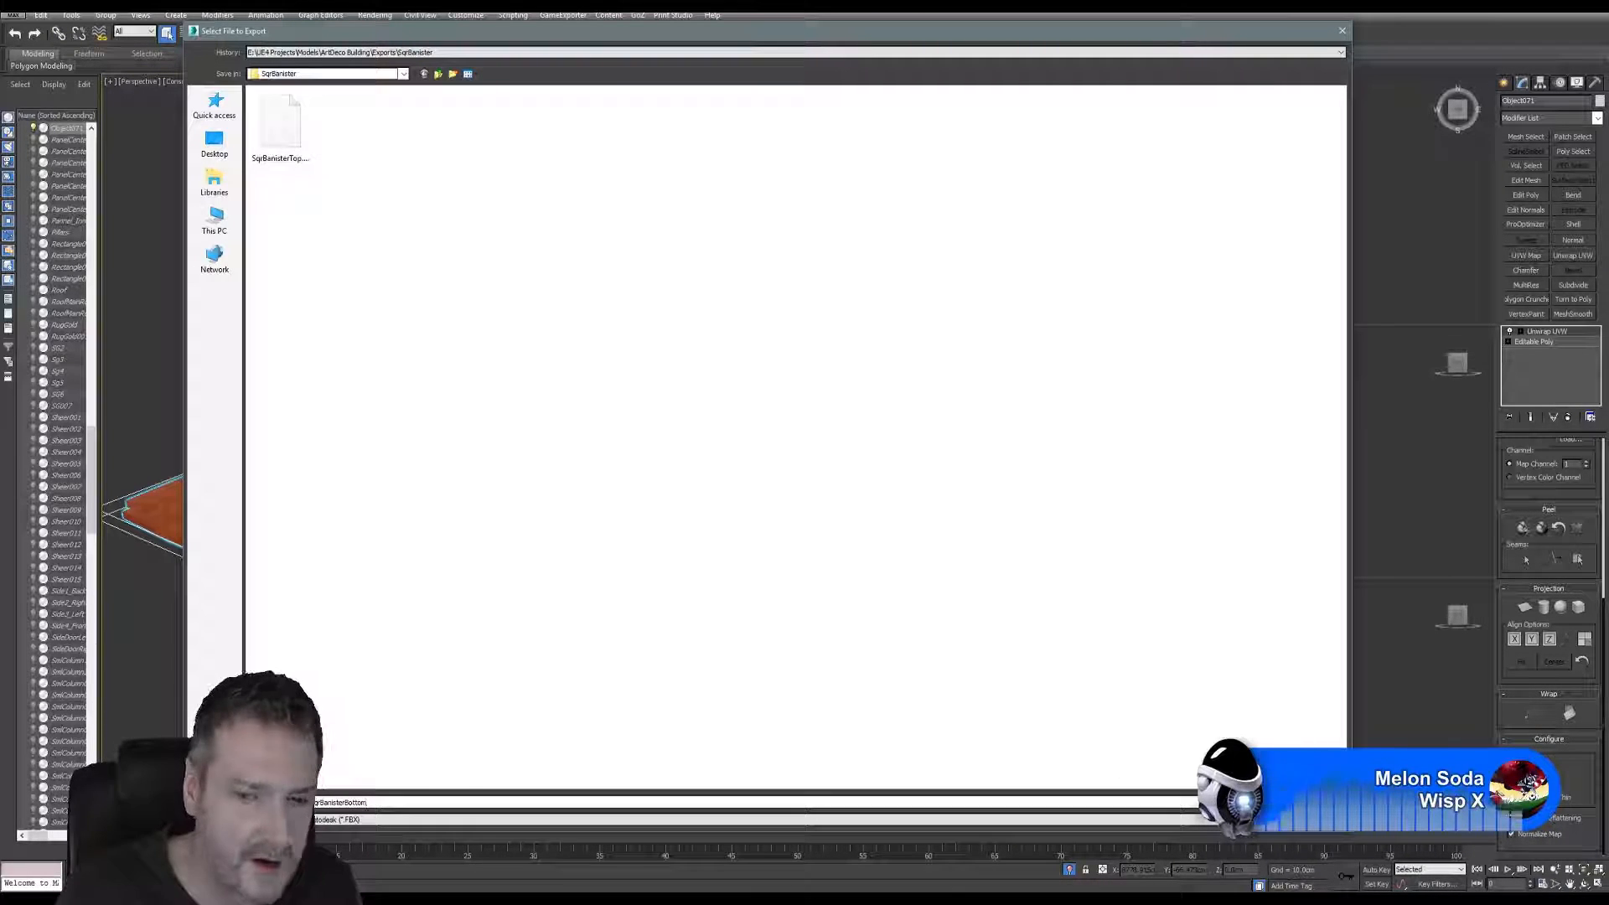
{"action": "key", "text": "ctrl+a"}
{"action": "key", "text": "Return"}
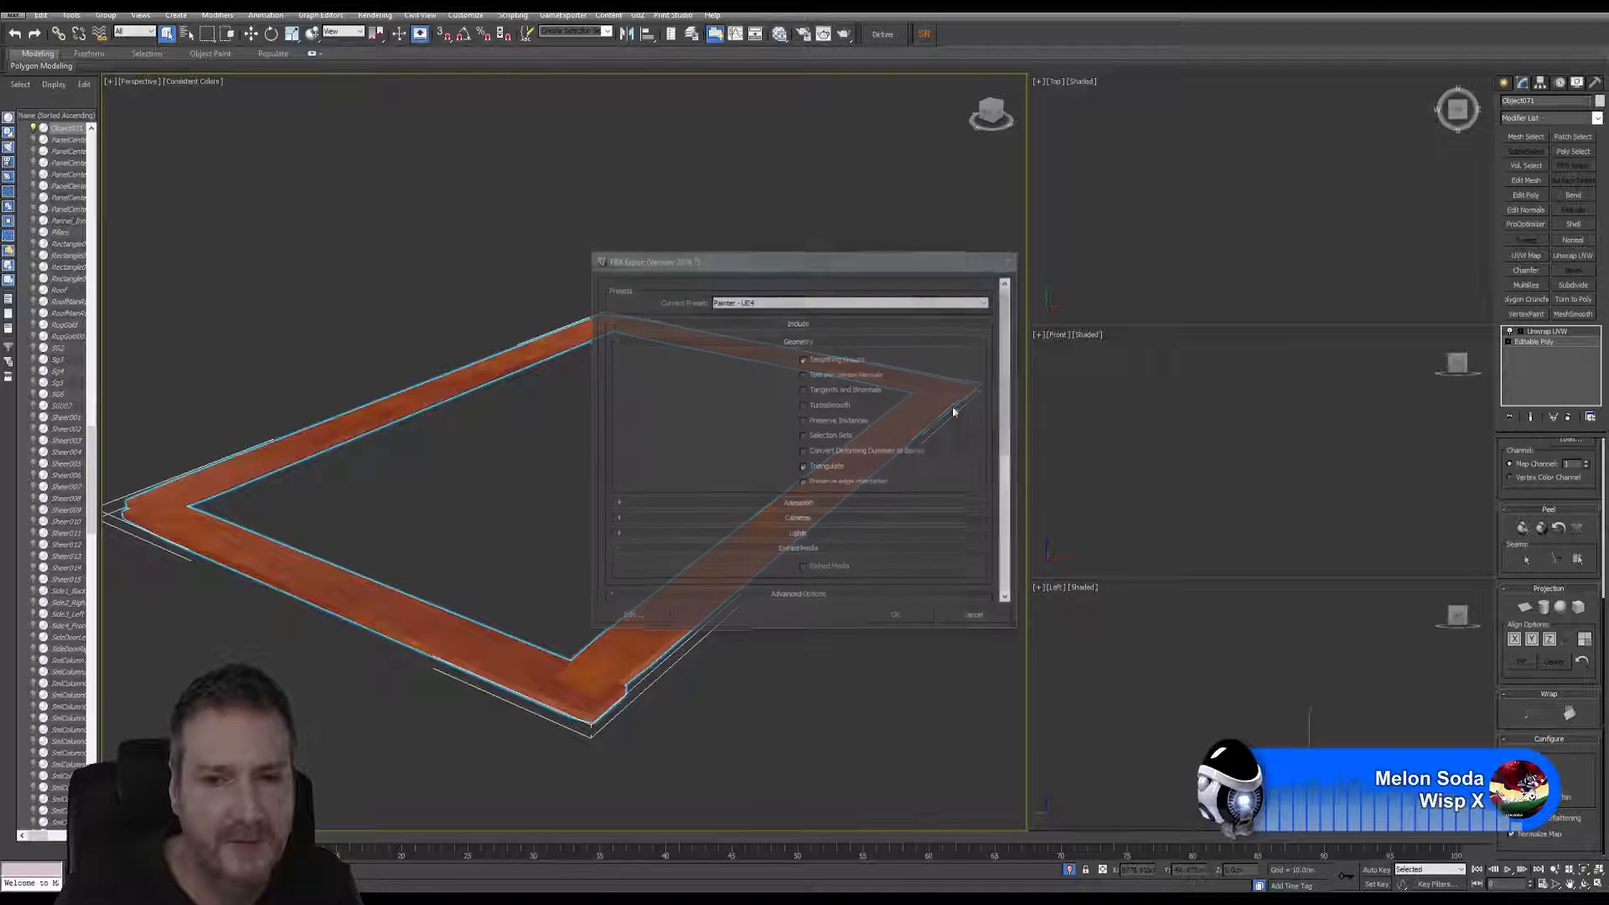
{"action": "left_click", "coordinate": [897, 618]}
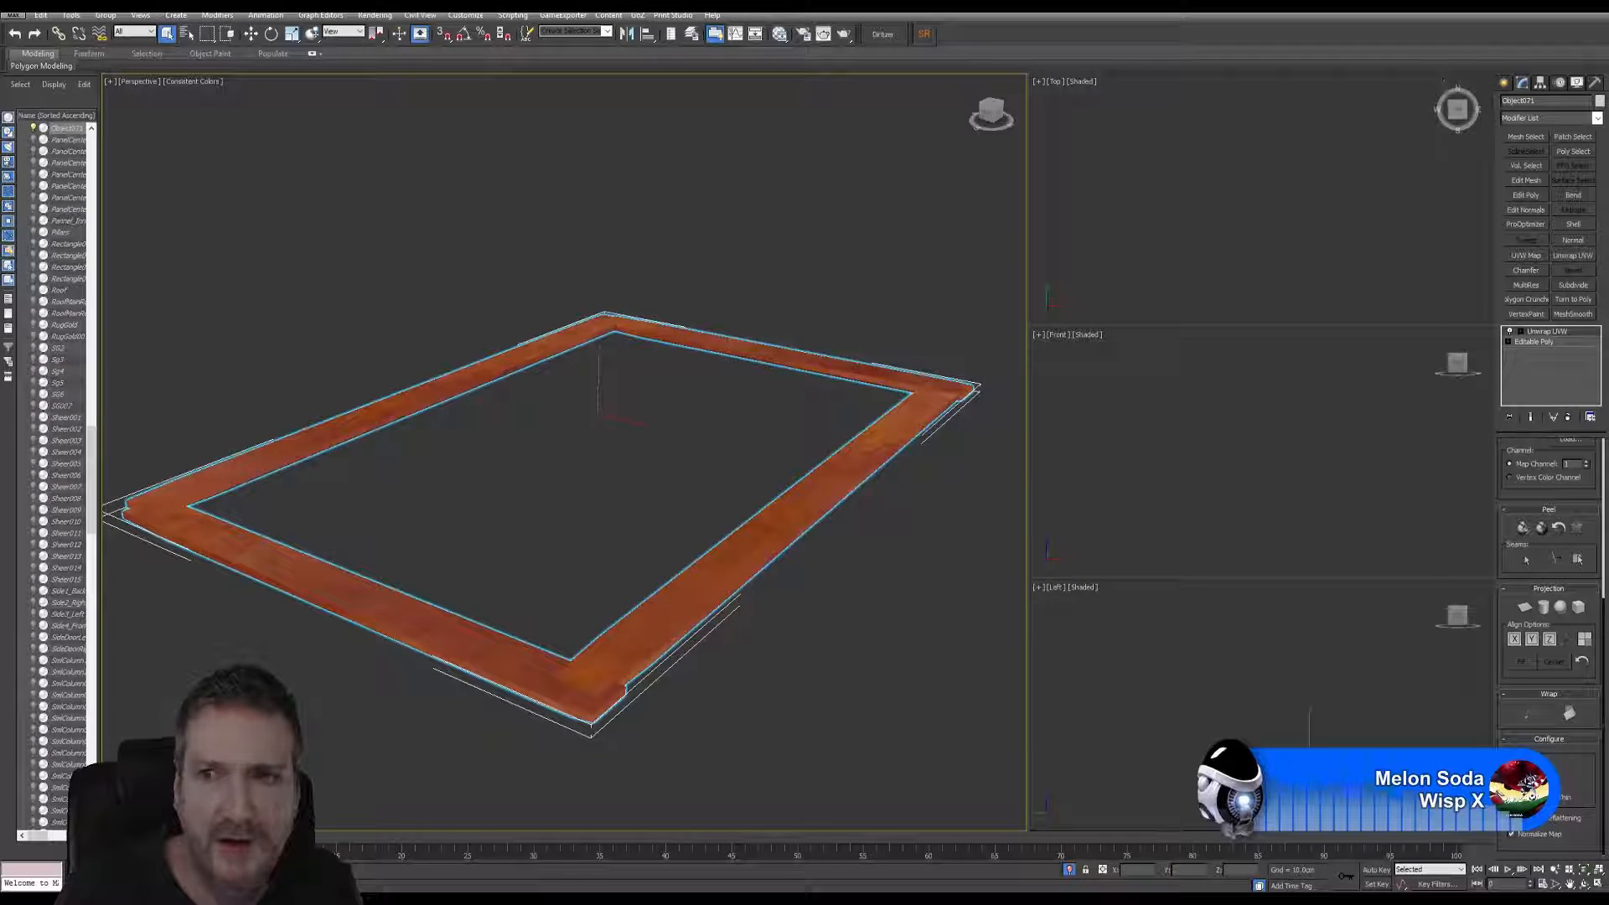
- Switch to Substance Painter and create a new Unreal Engine 4 project from the SqrBanisterBottom.FBX mesh
{"action": "key", "text": "super+d"}
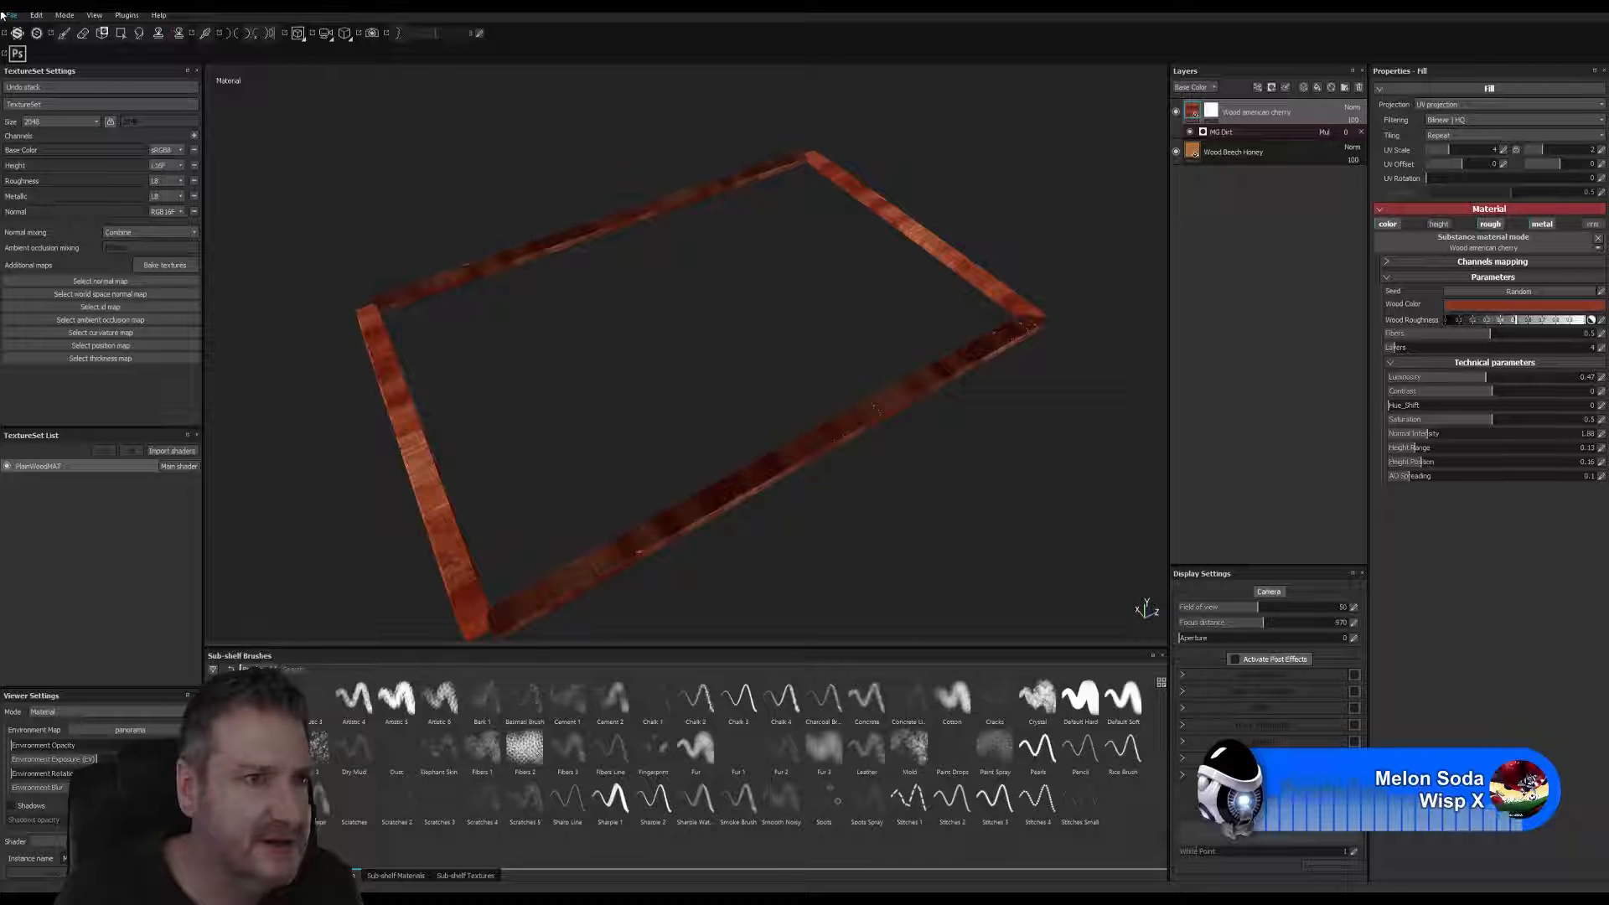
{"action": "left_click", "coordinate": [10, 15]}
{"action": "left_click", "coordinate": [21, 30]}
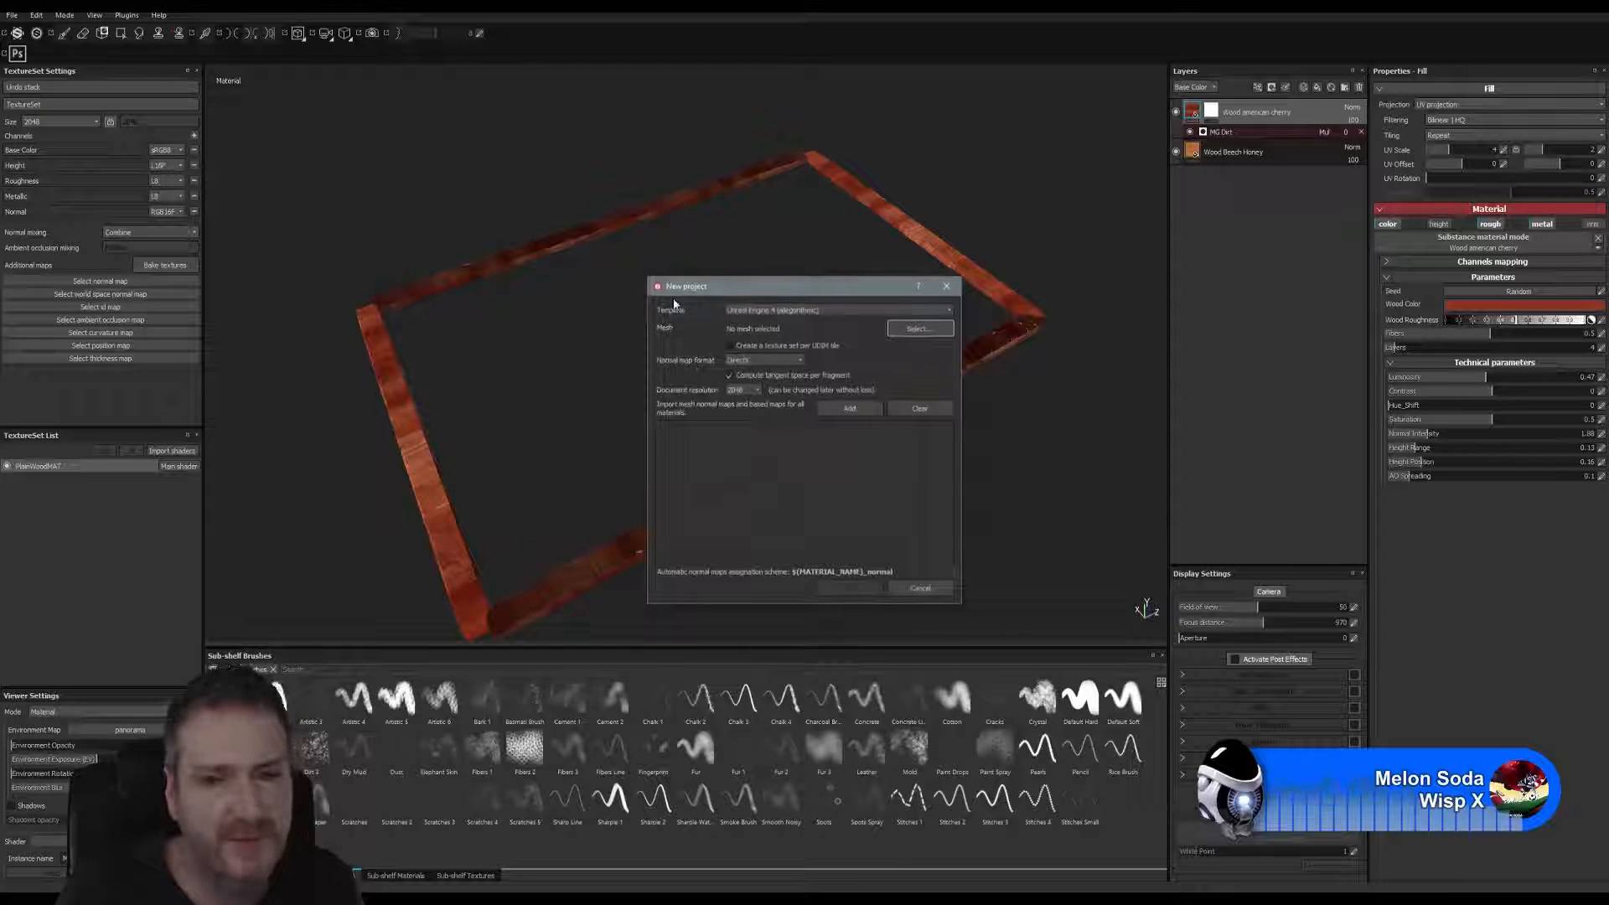
{"action": "left_click", "coordinate": [919, 330]}
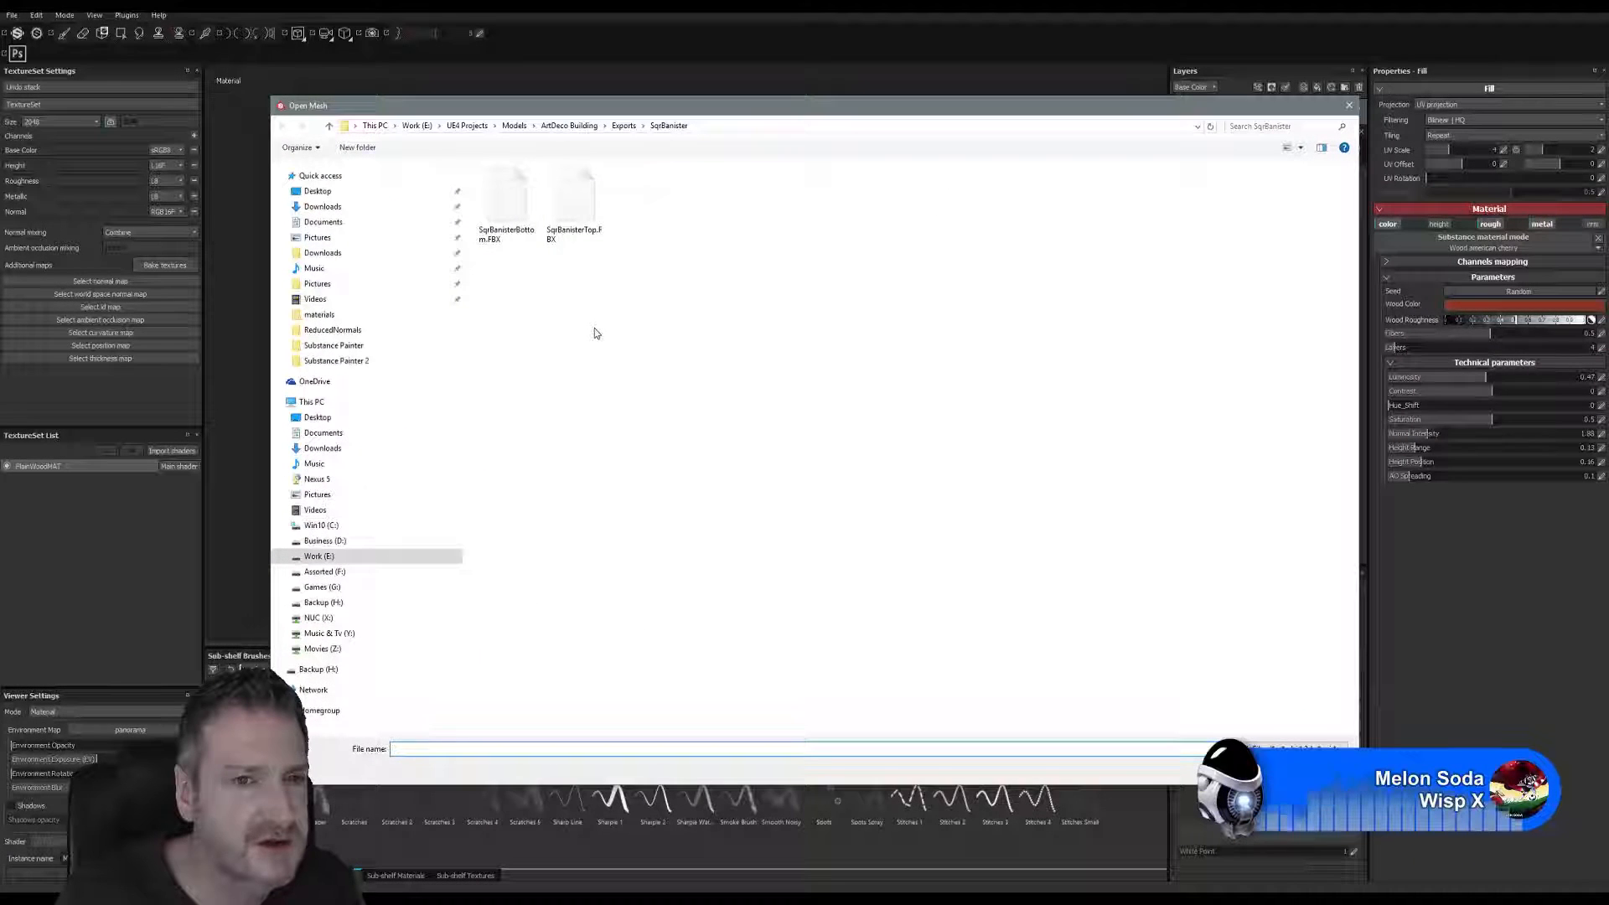
{"action": "double_click", "coordinate": [506, 201]}
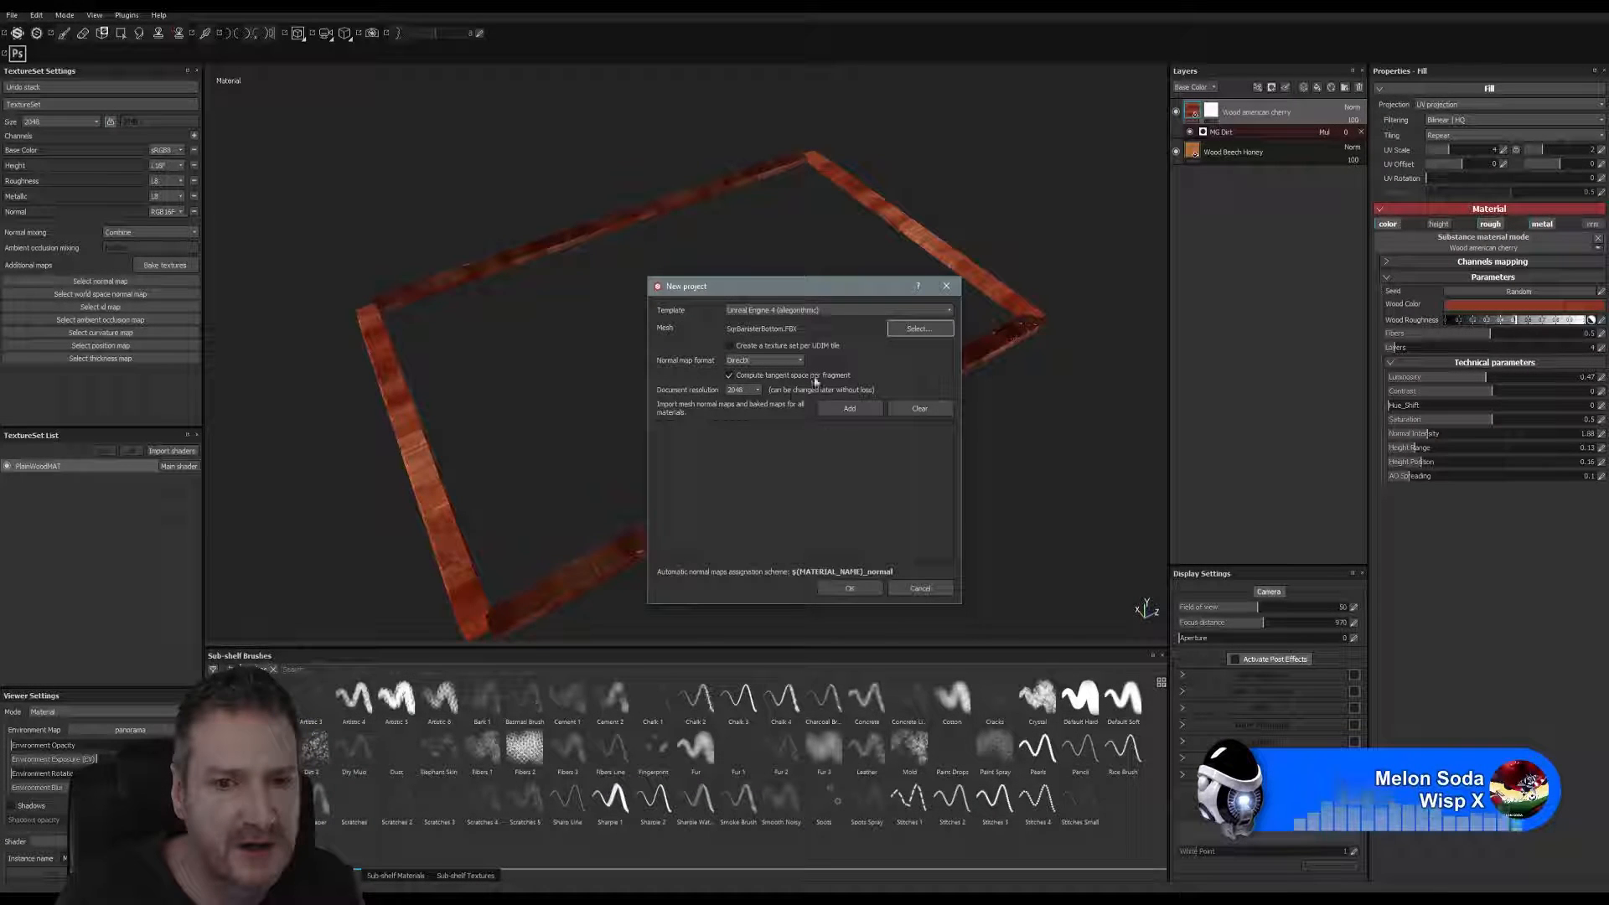
{"action": "left_click", "coordinate": [837, 588]}
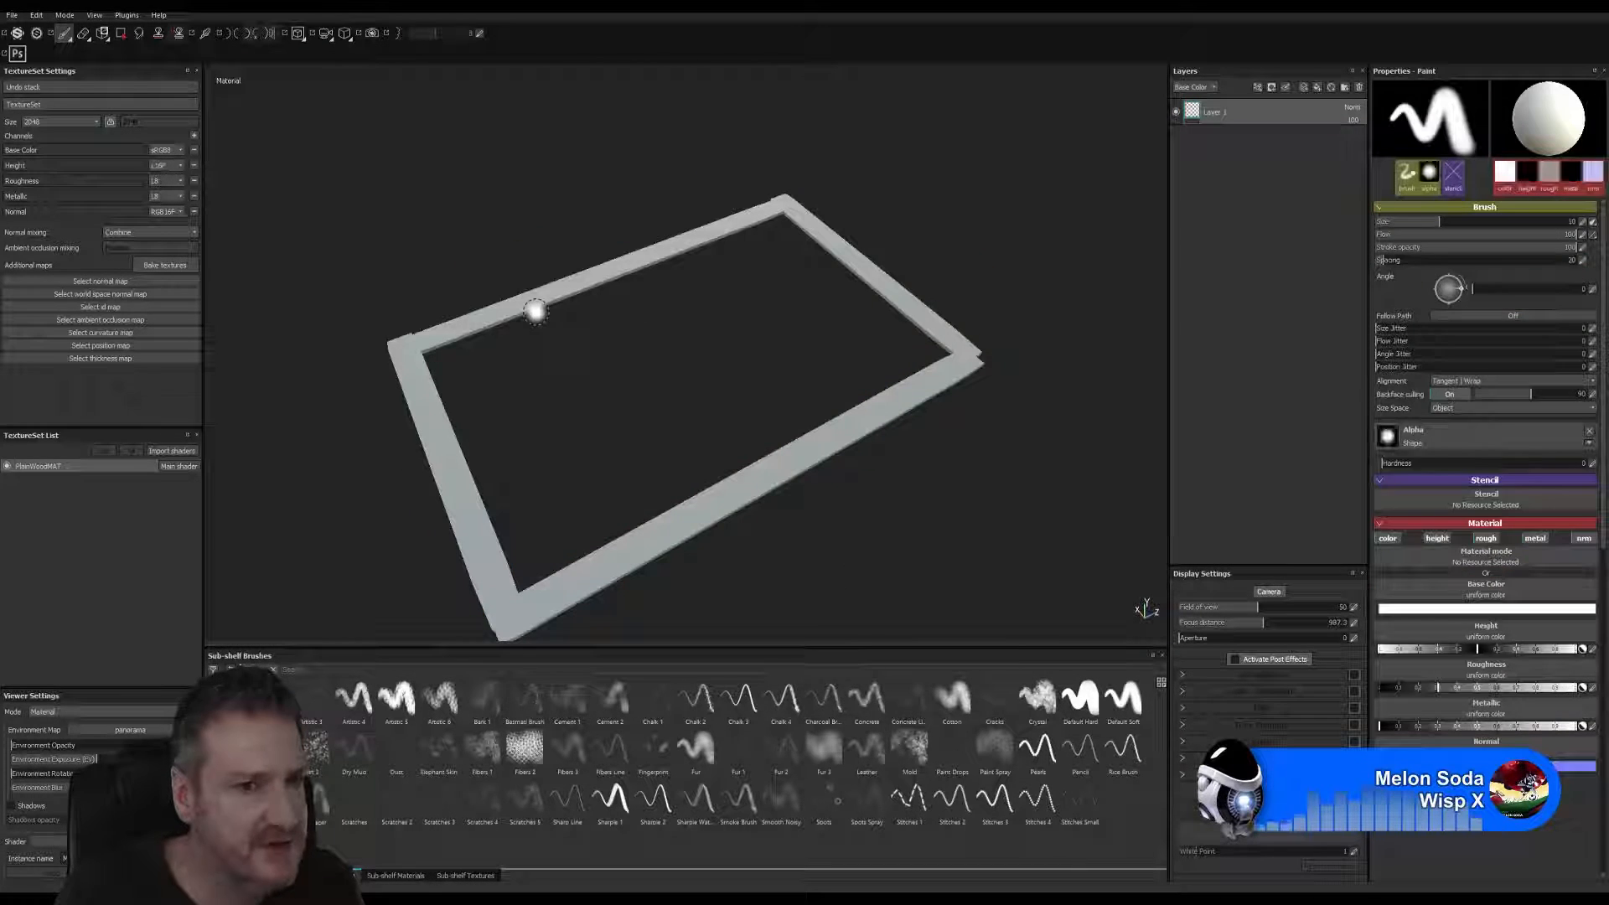
- Add the Wood american cherry material to the ledge frame as a fill layer above Layer 1
{"action": "left_click_drag", "start_coordinate": [607, 411], "coordinate": [717, 338], "text": "alt"}
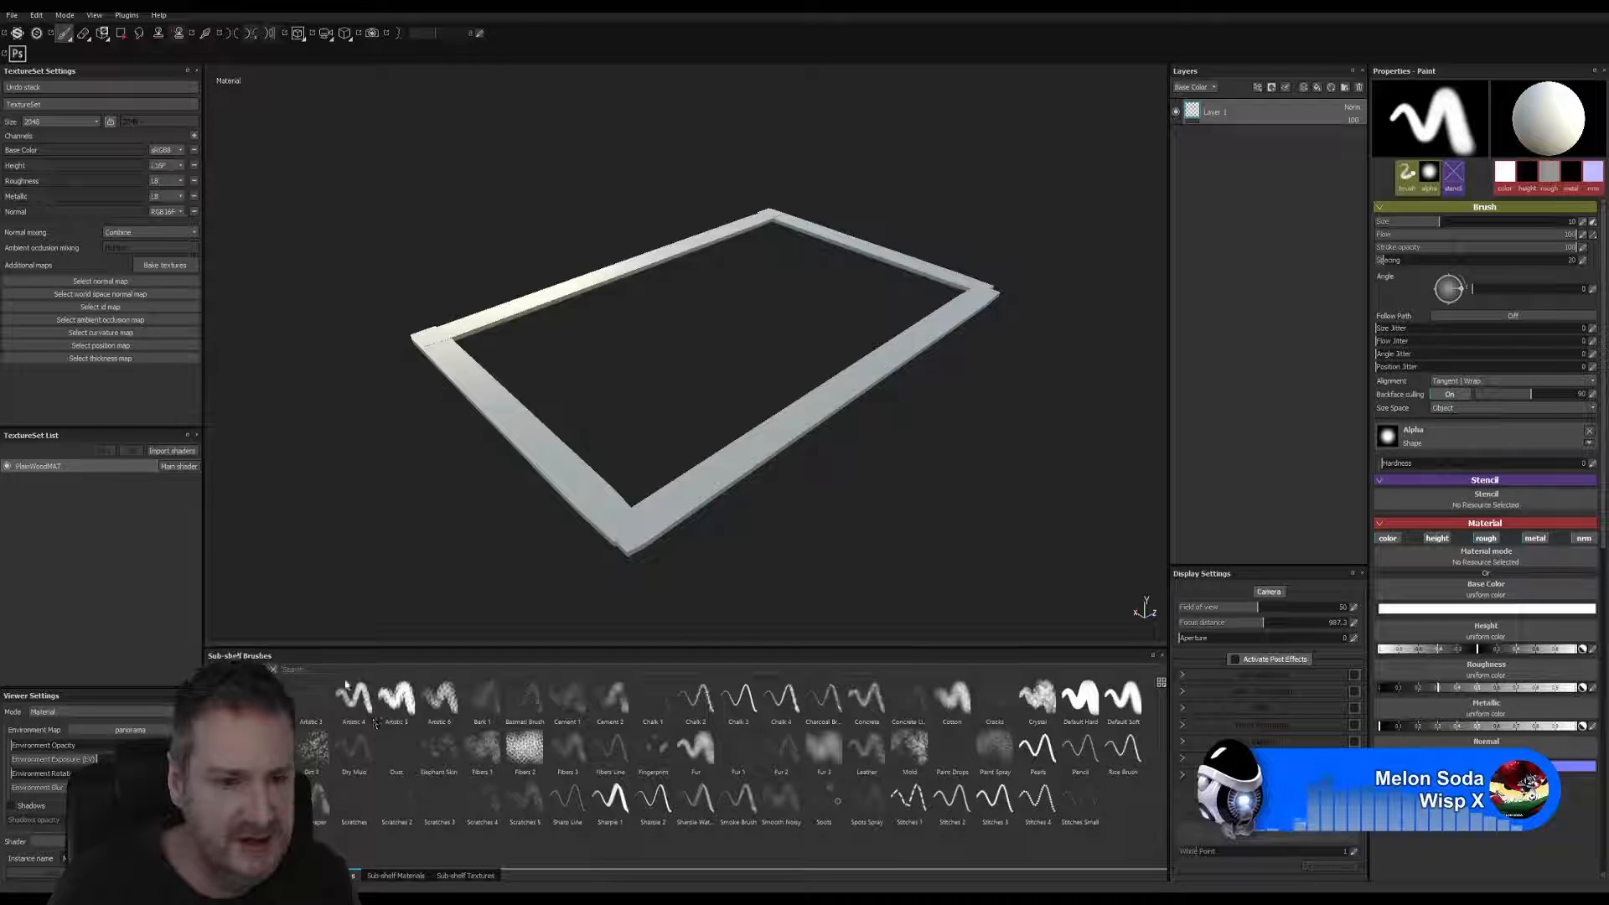
{"action": "left_click", "coordinate": [402, 876]}
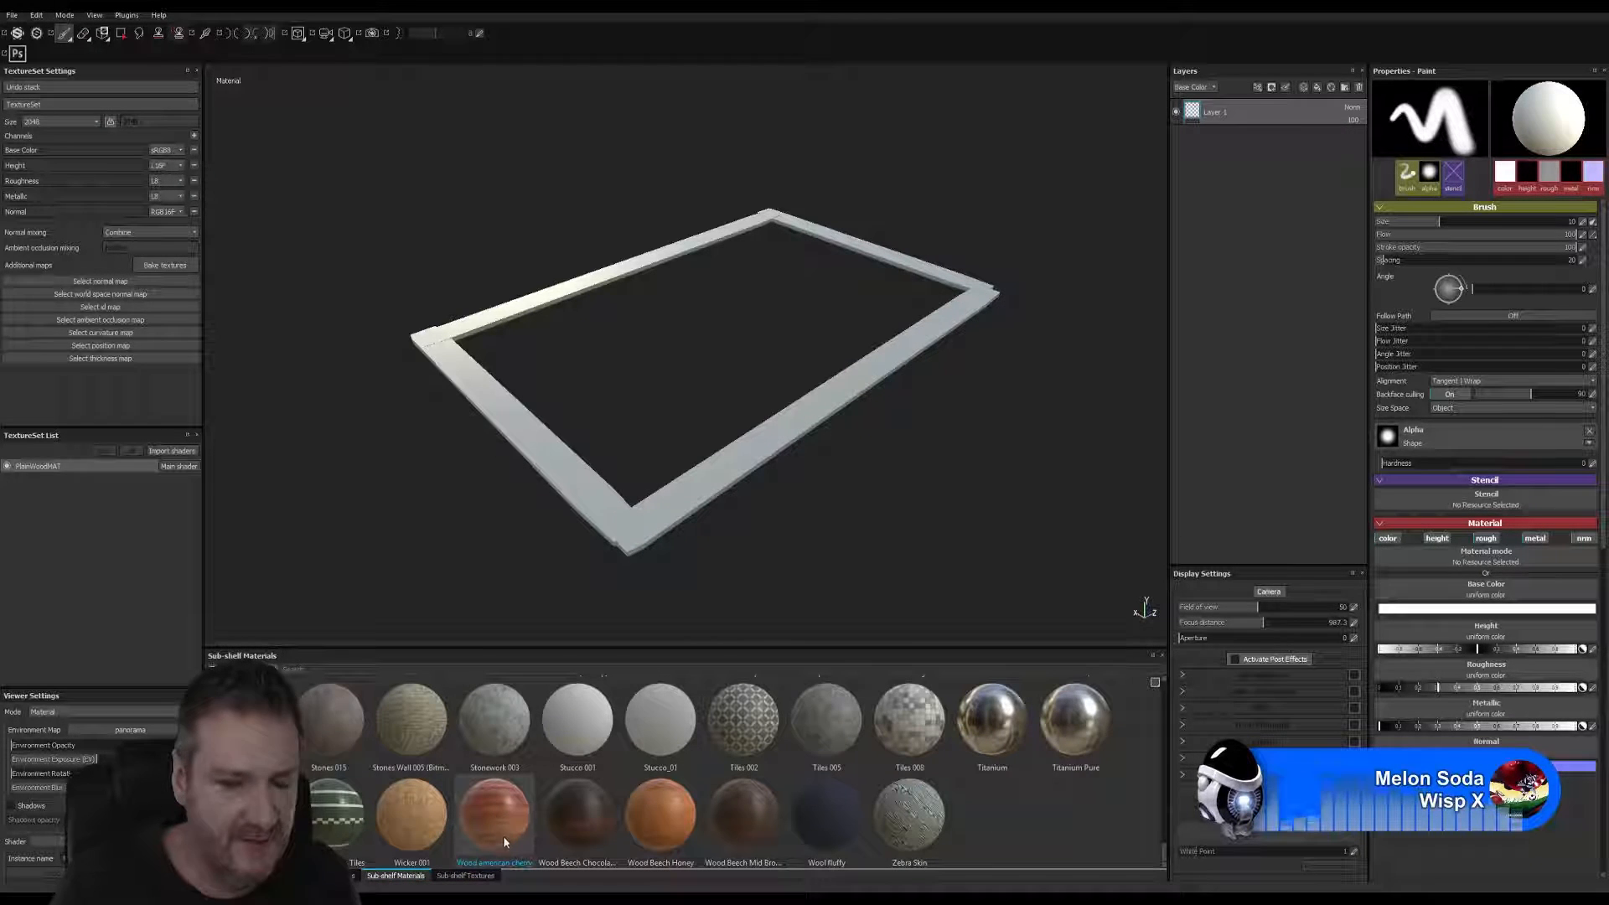
{"action": "left_click_drag", "start_coordinate": [497, 824], "coordinate": [1247, 103]}
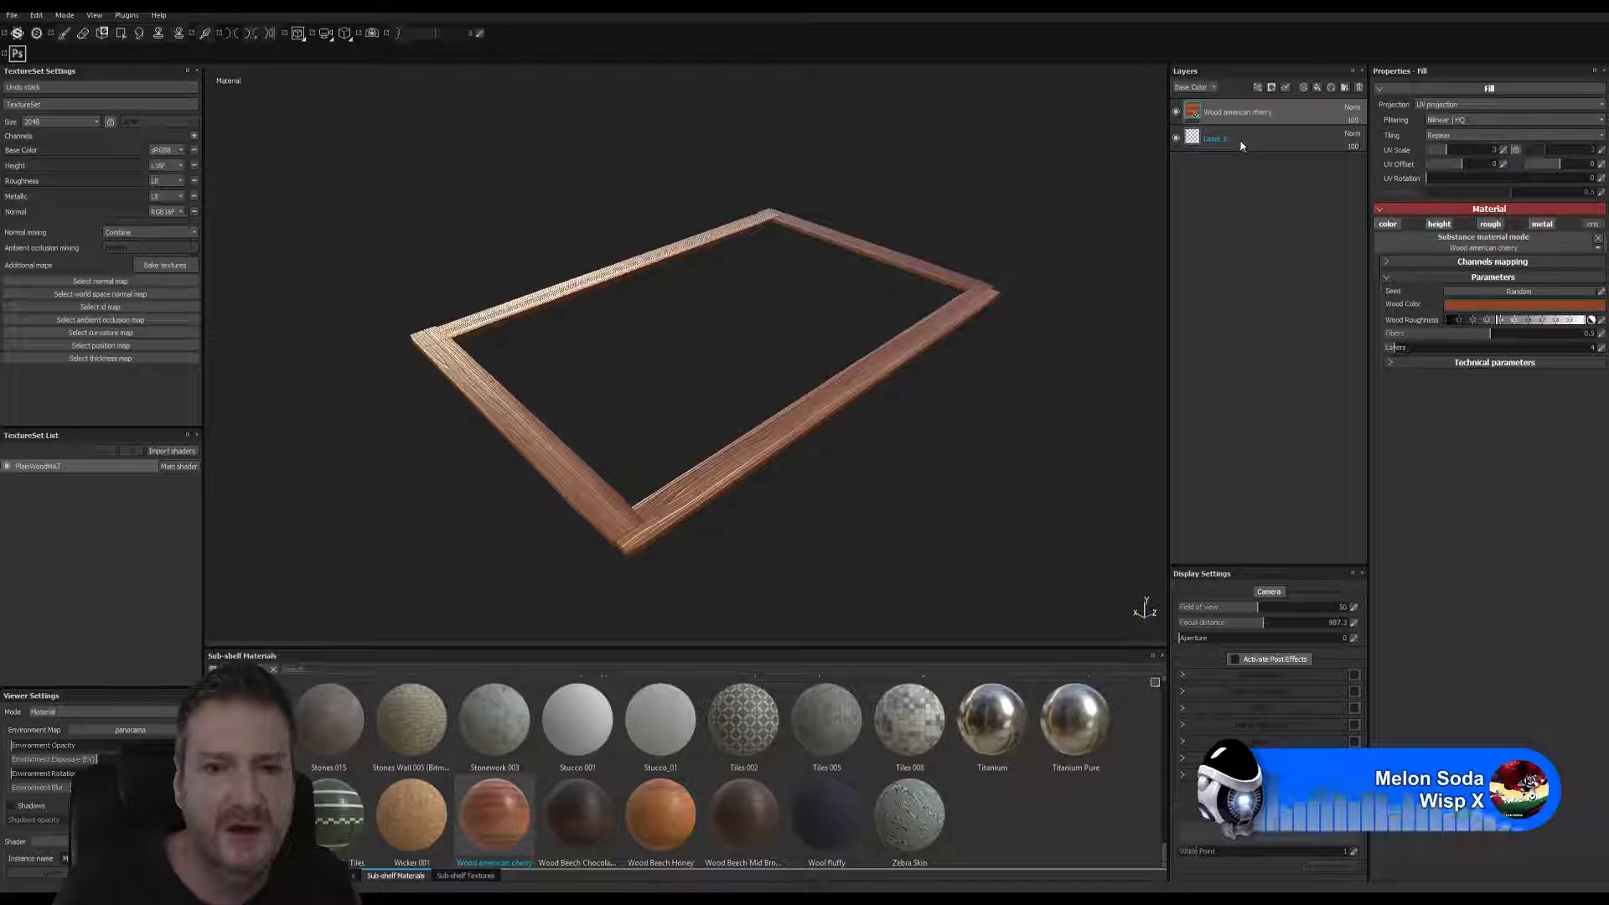
- Delete the empty paint layer Layer 1 beneath the Wood american cherry layer
{"action": "left_click", "coordinate": [1241, 140]}
{"action": "right_click", "coordinate": [1241, 139]}
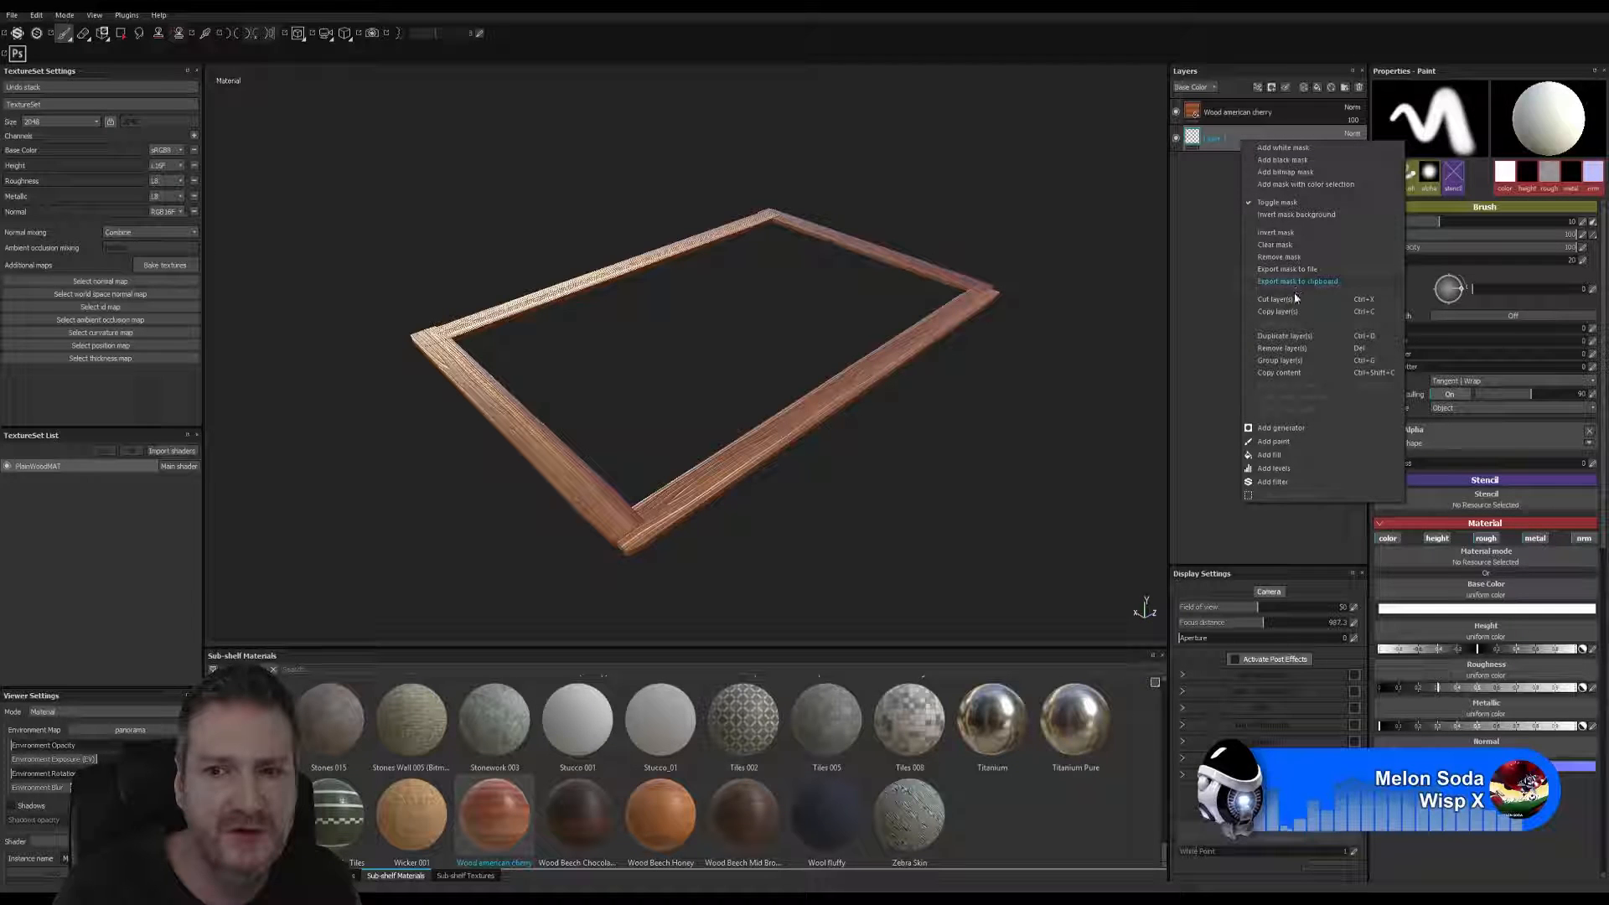
{"action": "key", "text": "Escape"}
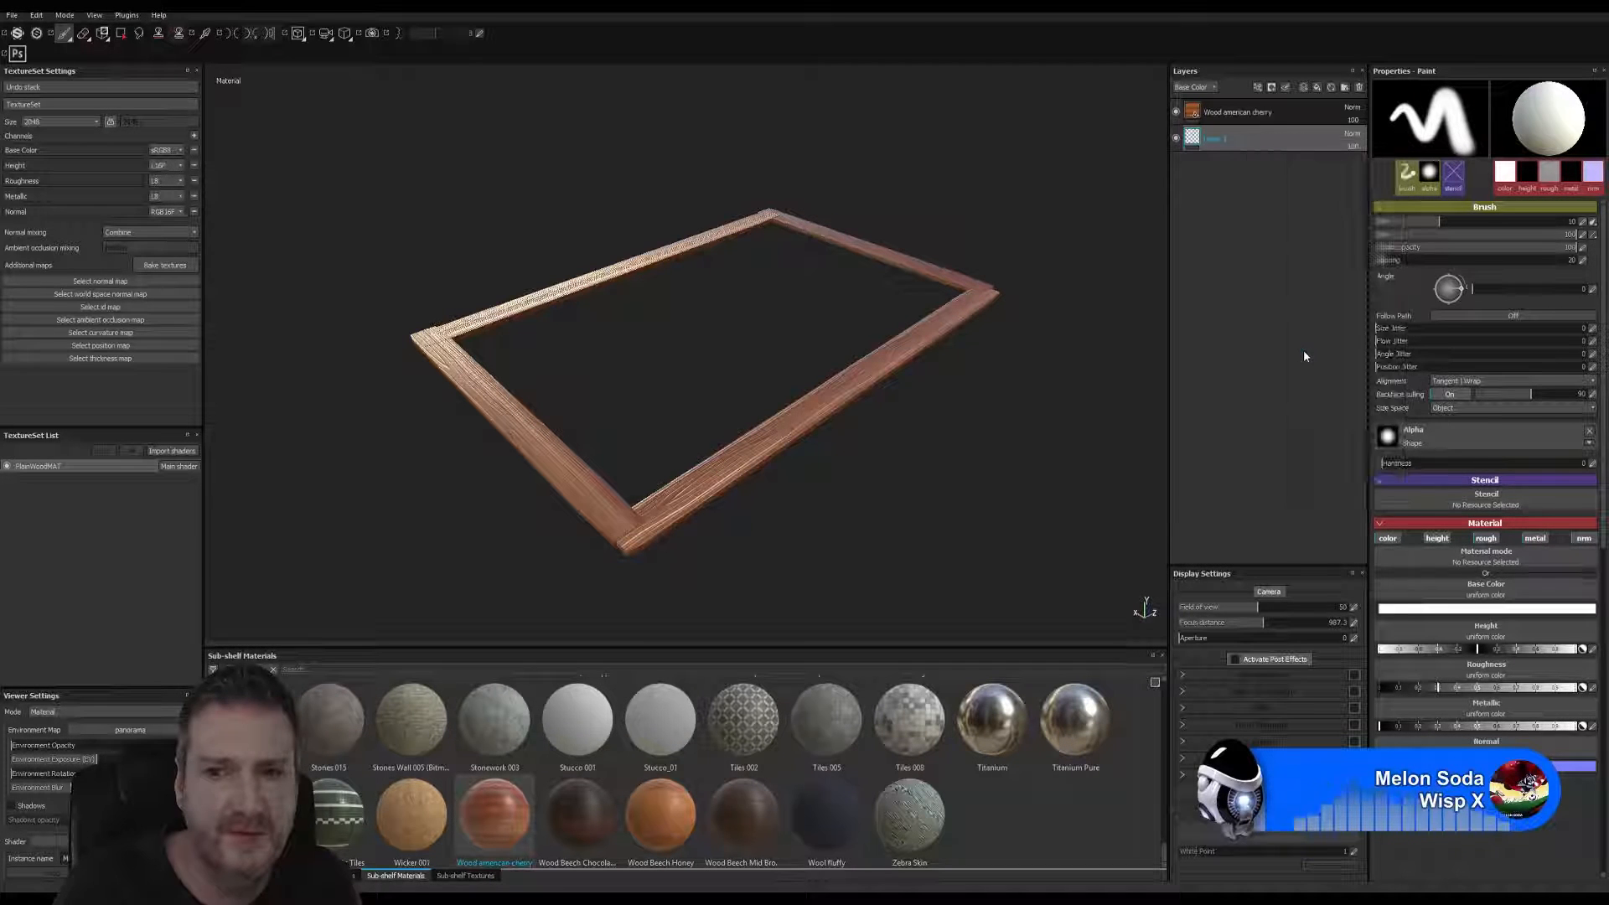
{"action": "key", "text": "Delete"}
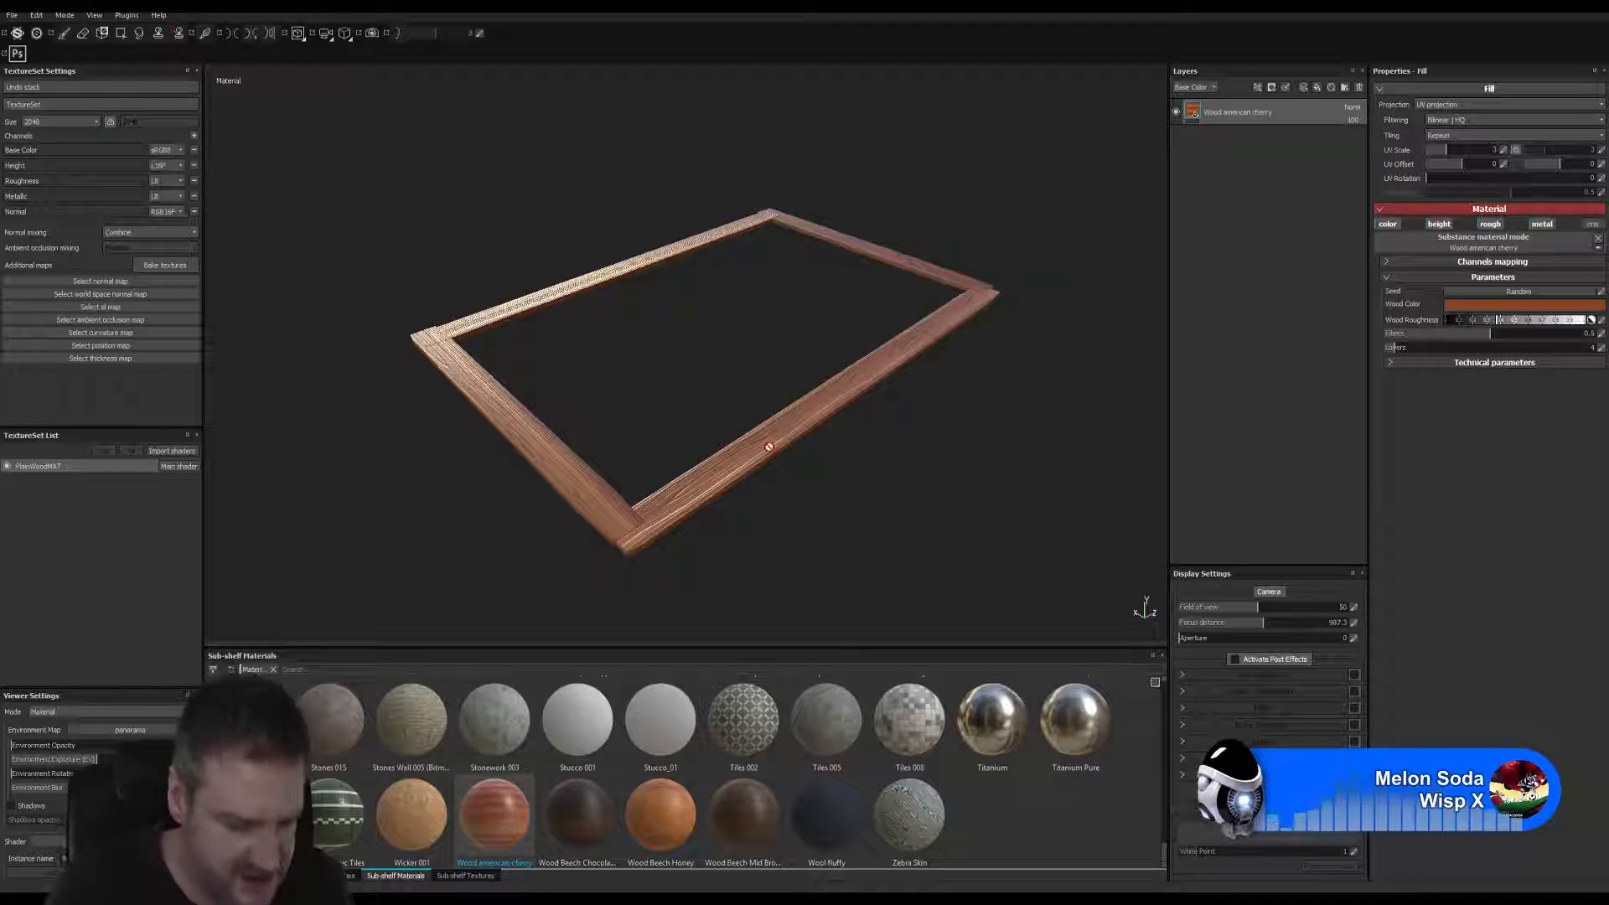
- Open the first UV Scale value of the Wood american cherry fill layer for editing
{"action": "left_click_drag", "start_coordinate": [821, 461], "coordinate": [1037, 446], "text": "alt"}
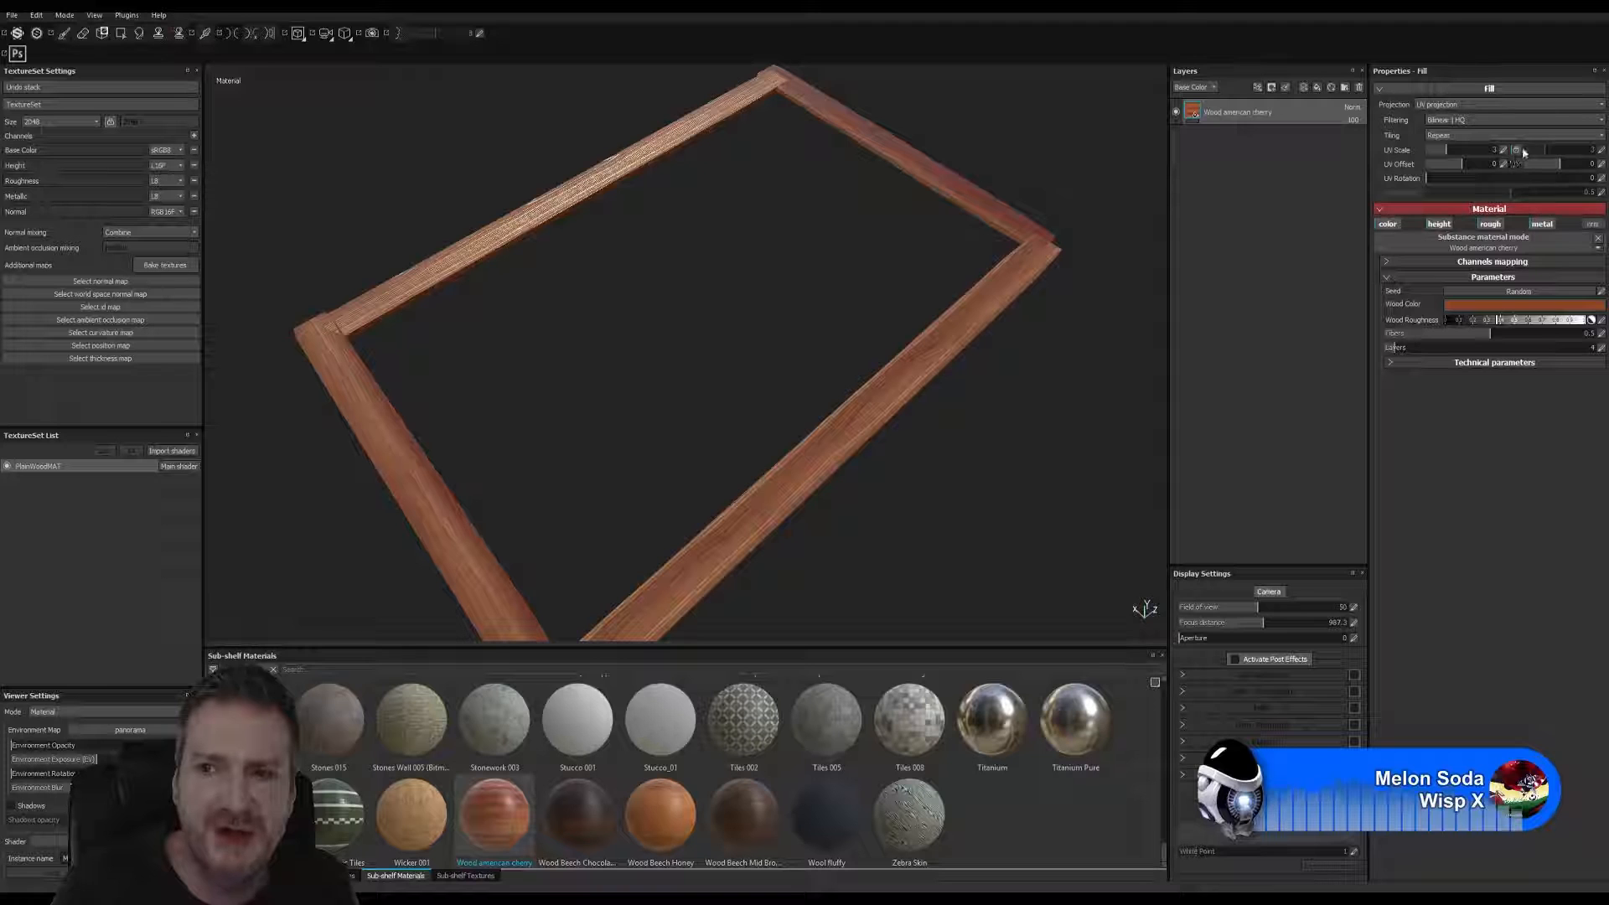
{"action": "left_click", "coordinate": [1496, 156]}
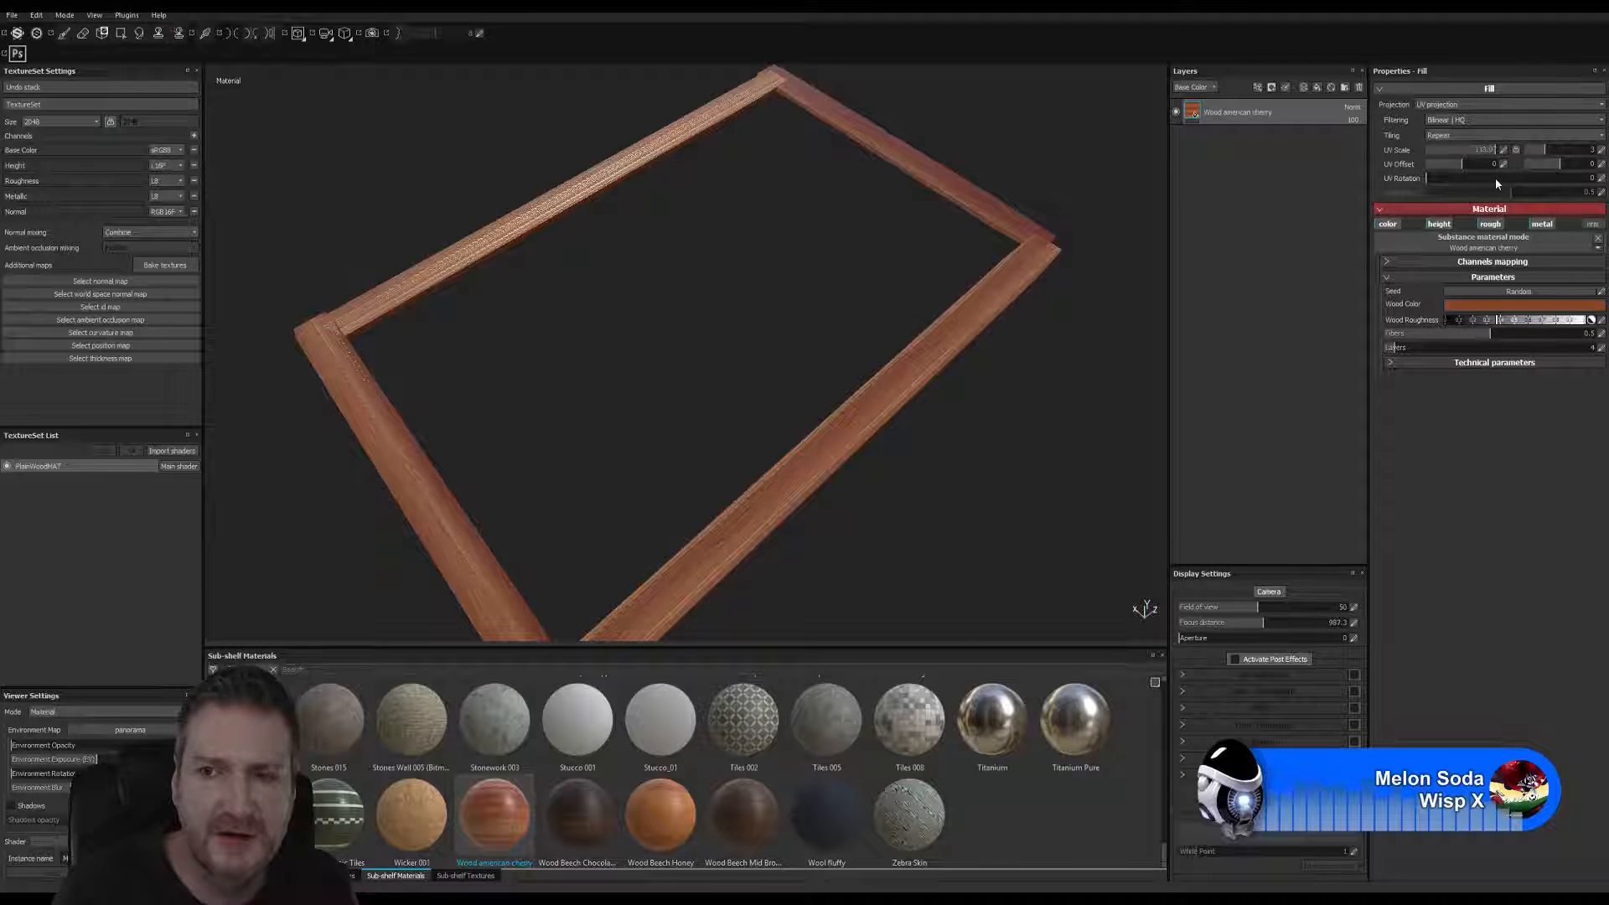
- Set the UV scale of the Wood american cherry fill layer to 2 horizontally and 6 vertically
{"action": "double_click", "coordinate": [1499, 151]}
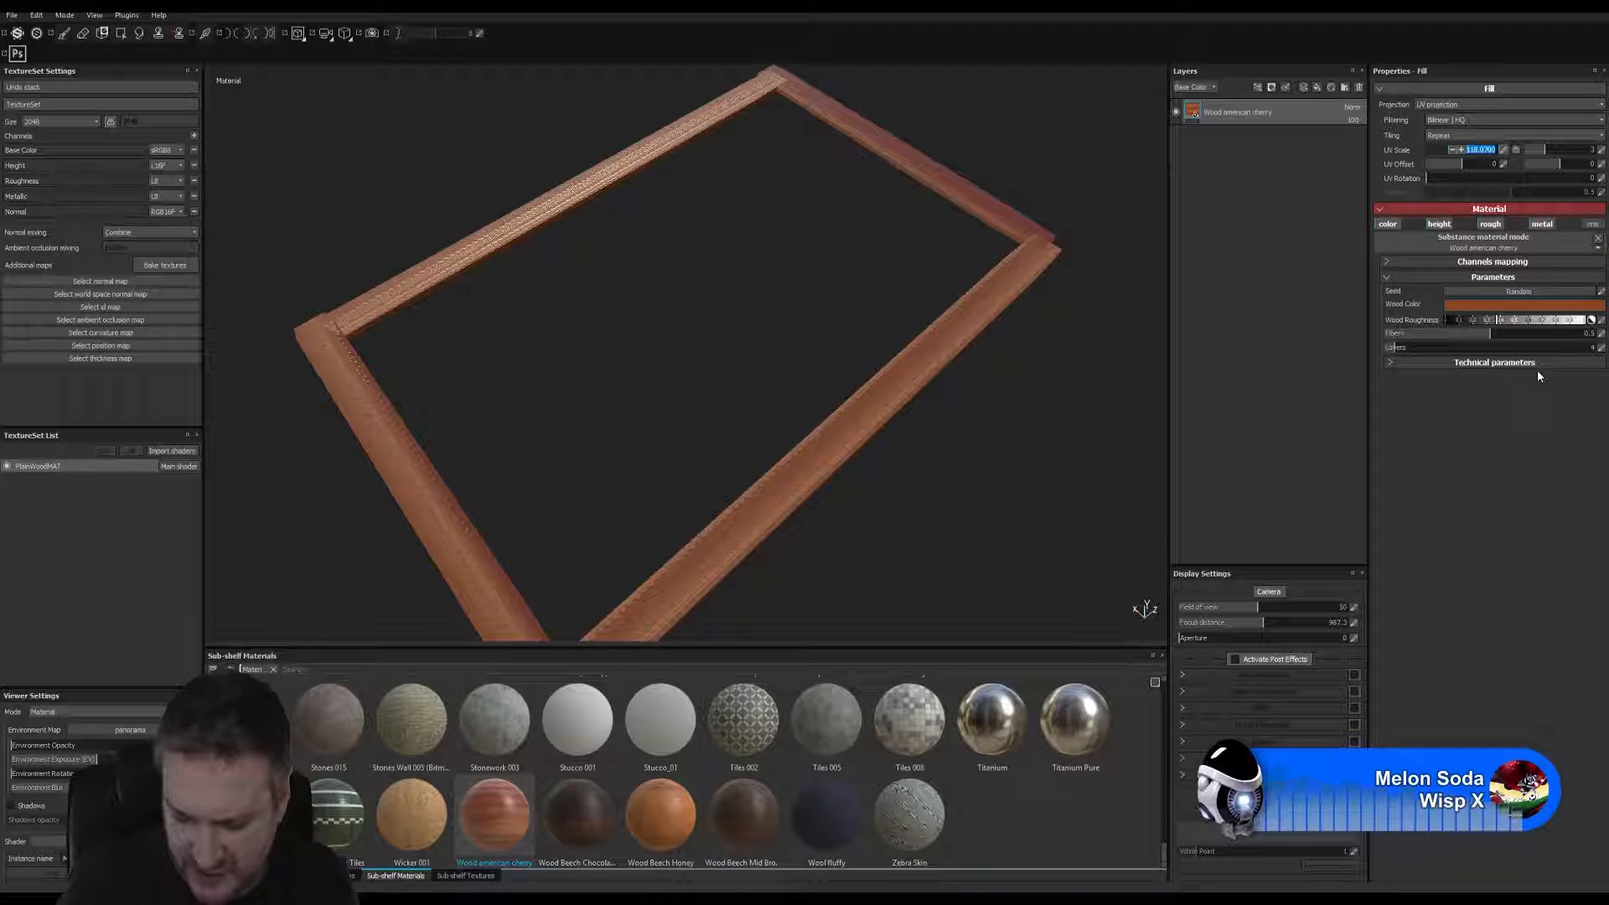
{"action": "type", "text": "2"}
{"action": "key", "text": "Return"}
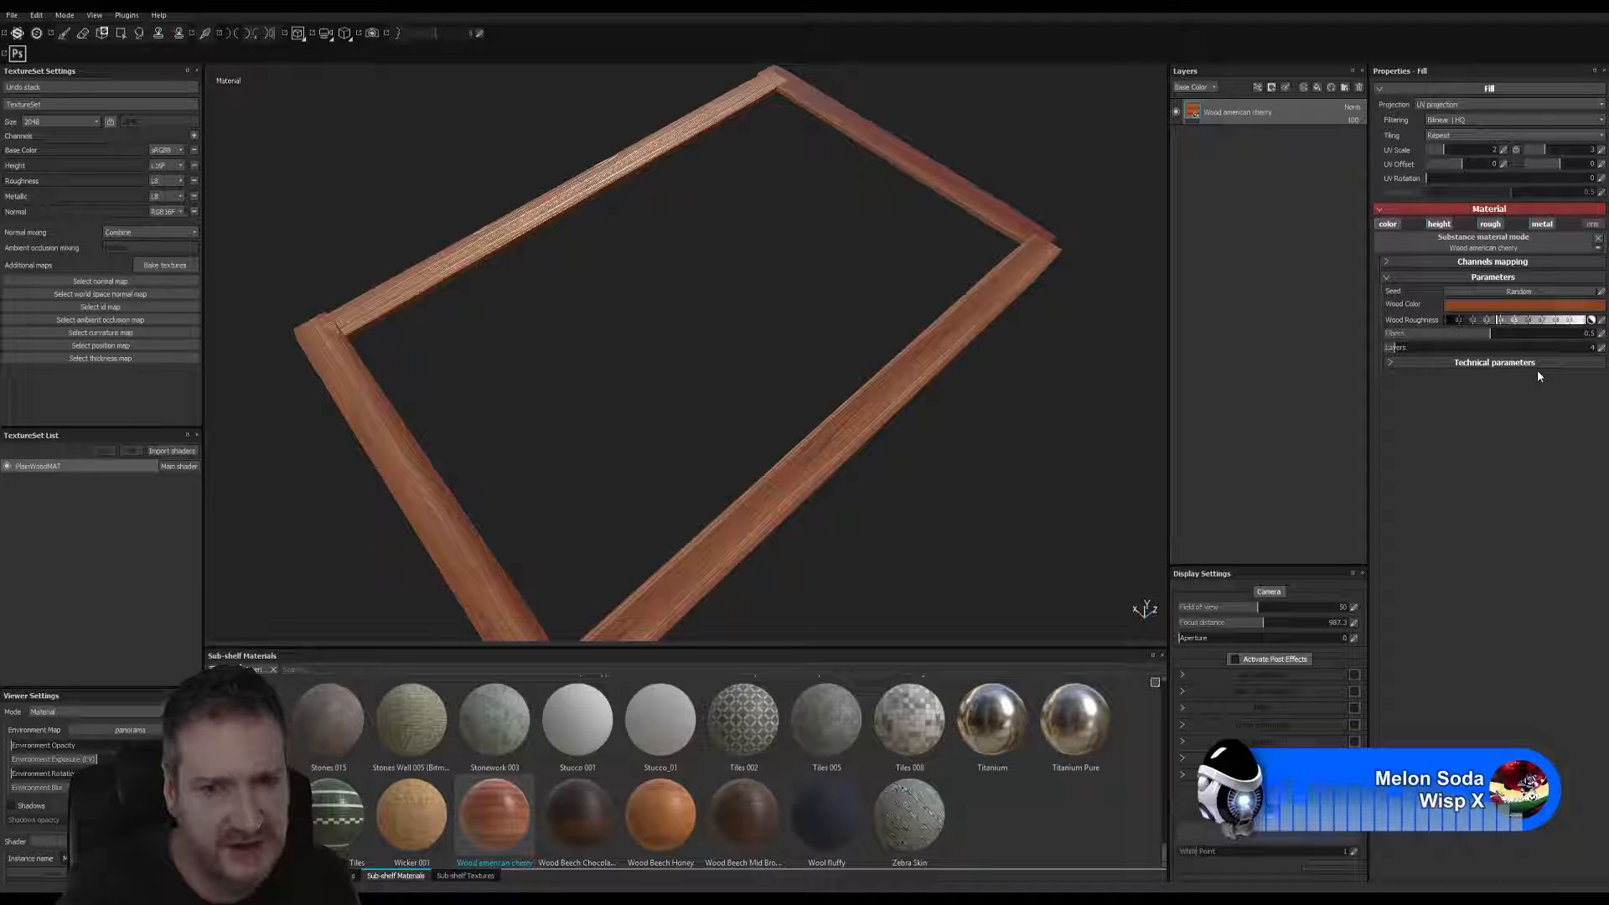
{"action": "double_click", "coordinate": [1603, 151]}
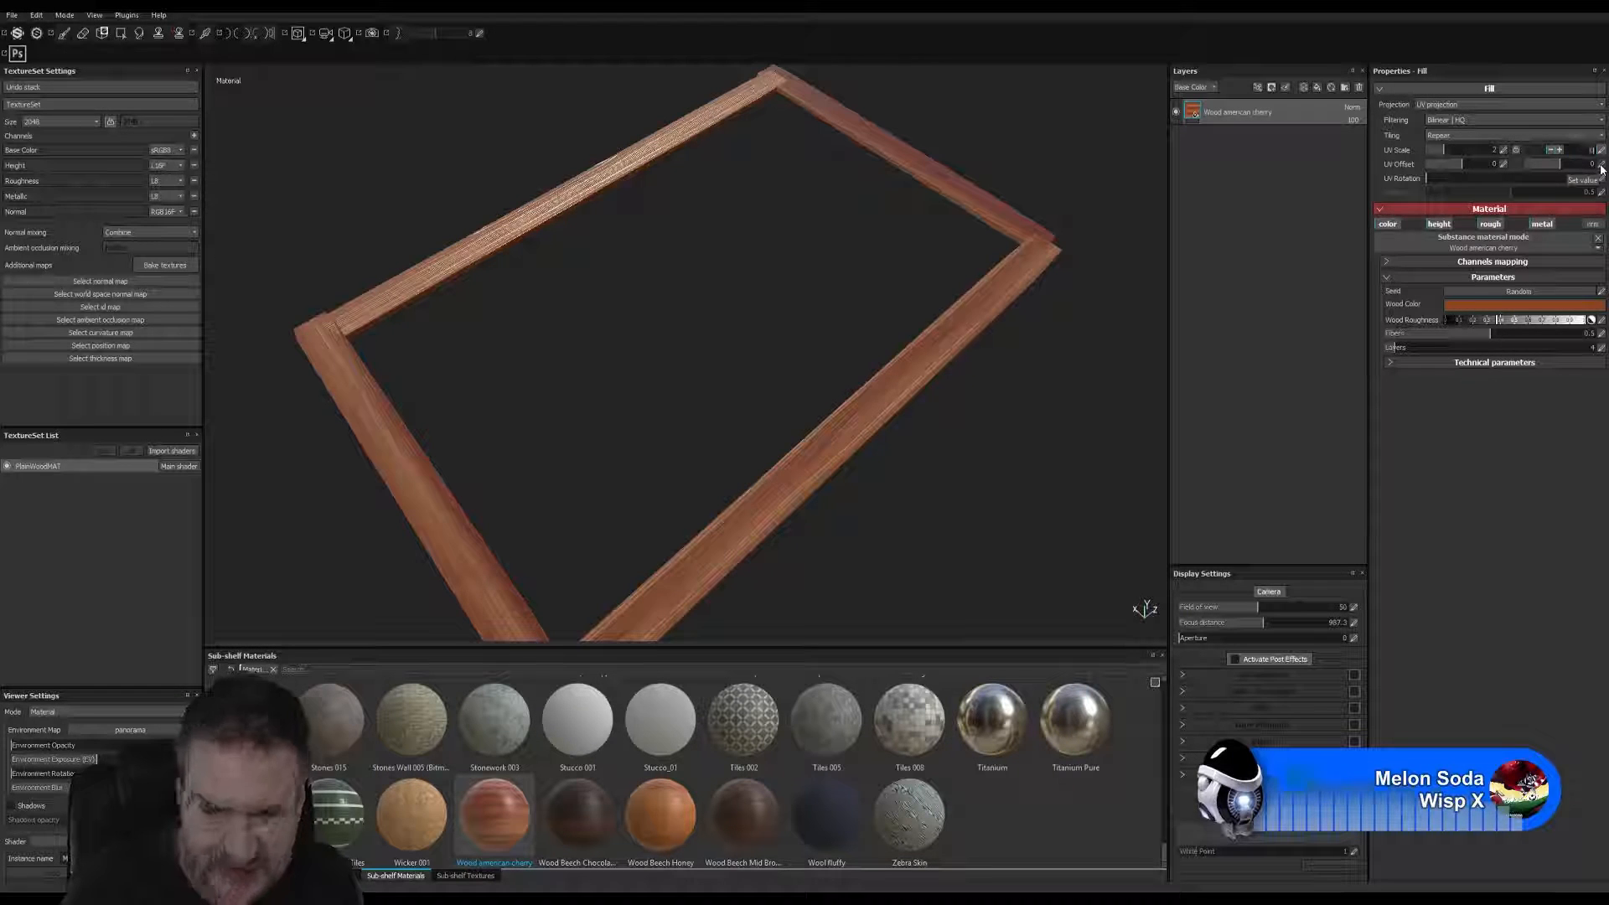
{"action": "type", "text": "6"}
{"action": "key", "text": "Return"}
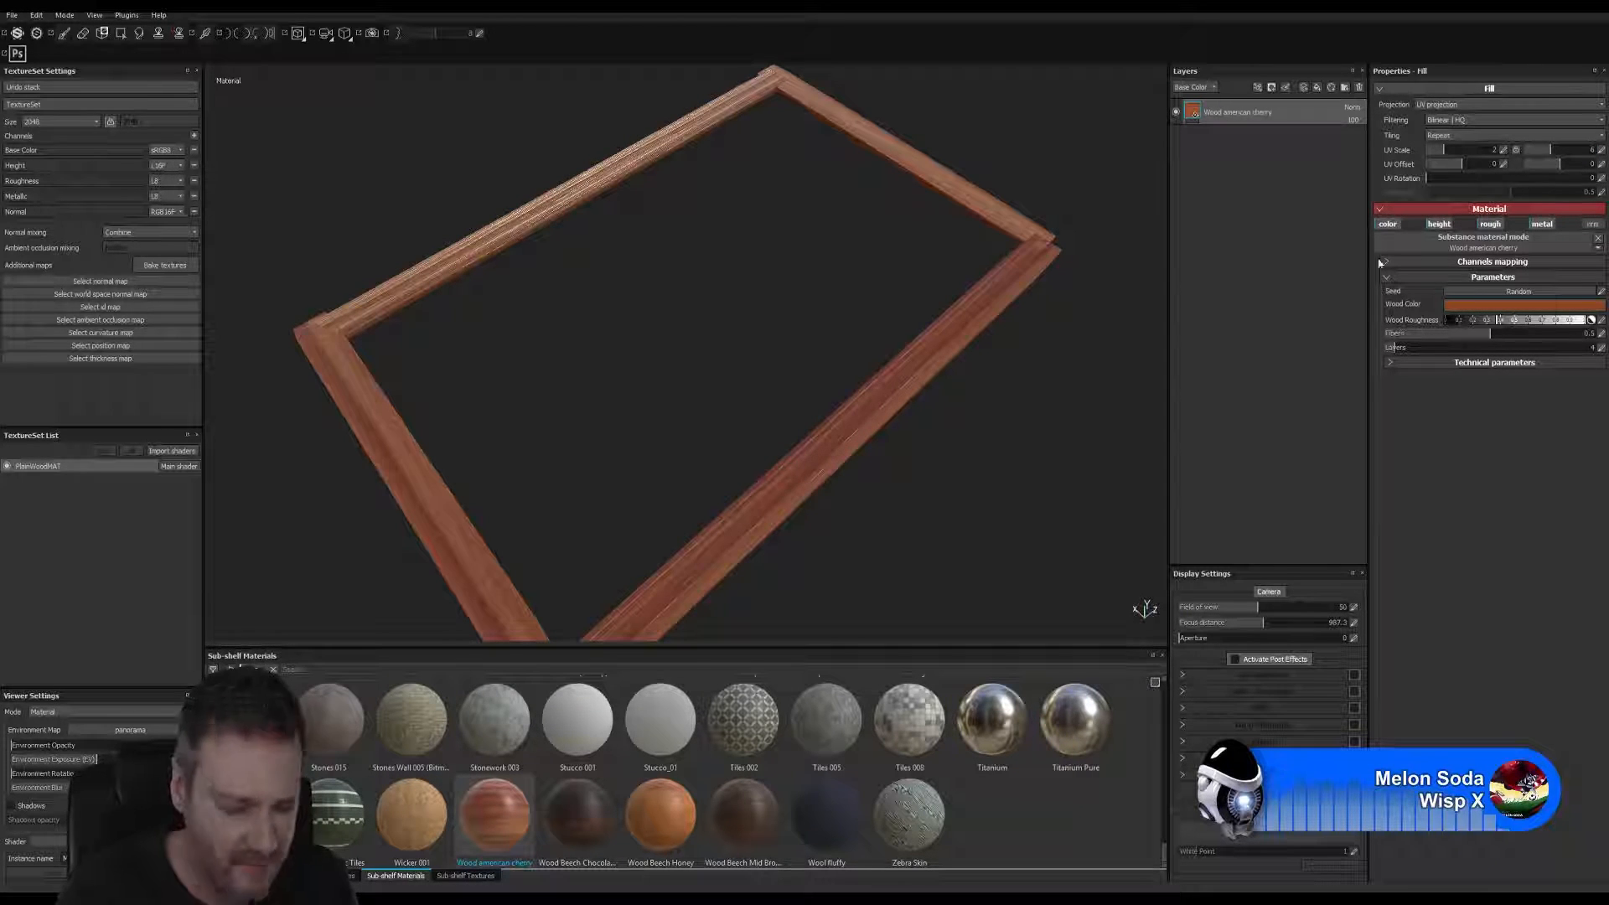
- Adjust the cherry material's Wood Roughness, and set its Height Range to 0.06 and Height Position to 0.07
{"action": "left_click_drag", "start_coordinate": [875, 513], "coordinate": [959, 406], "text": "alt"}
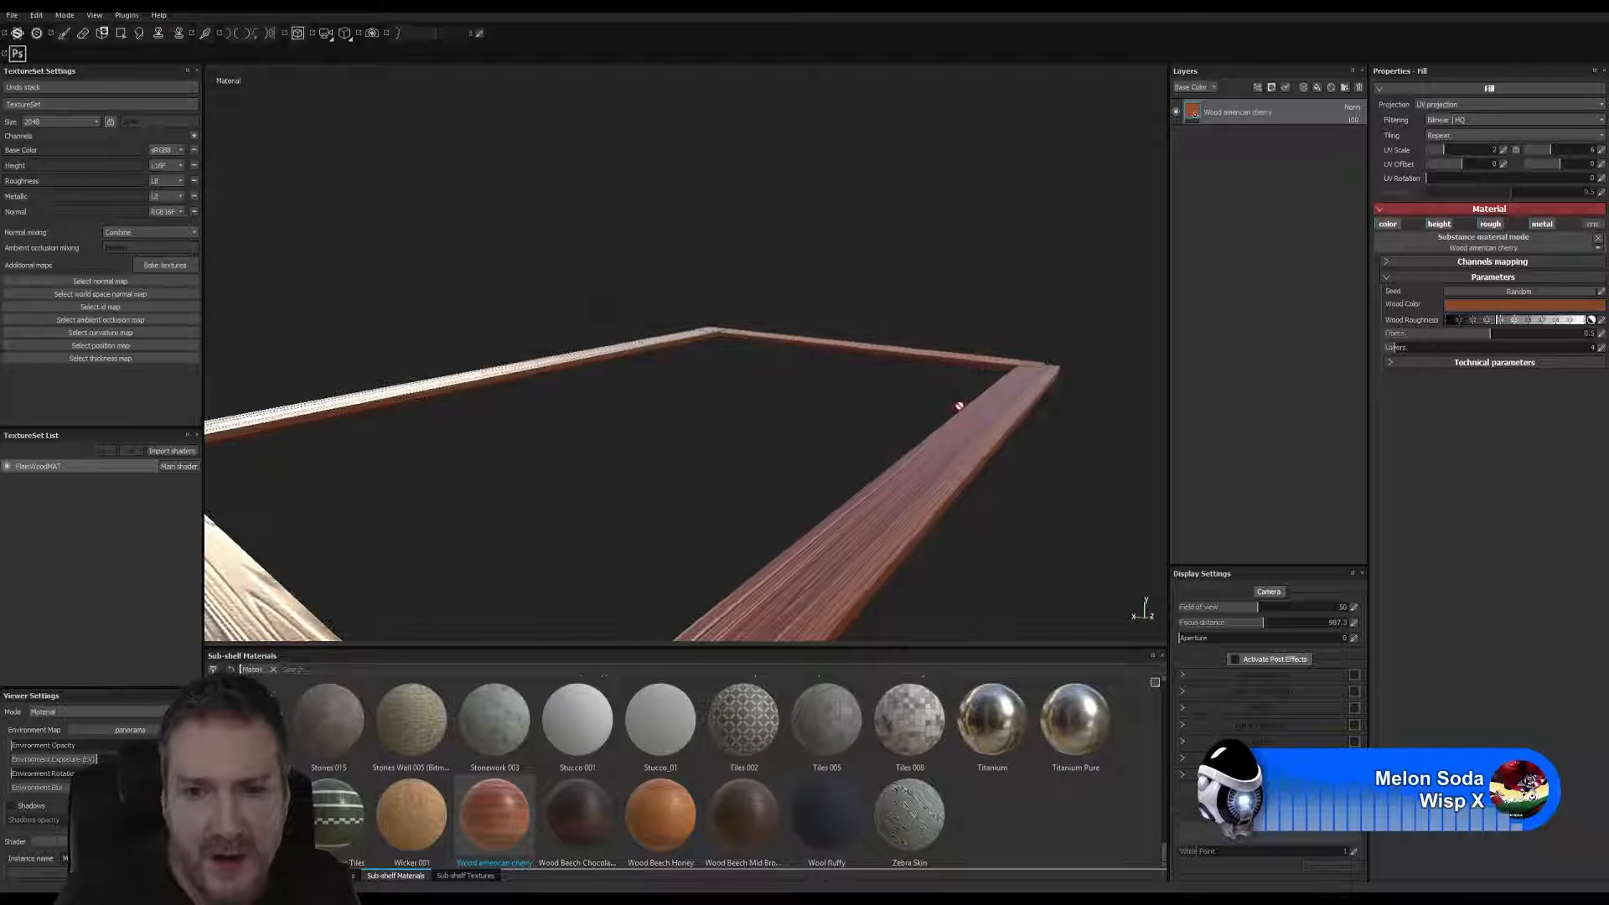
{"action": "left_click", "coordinate": [1526, 322]}
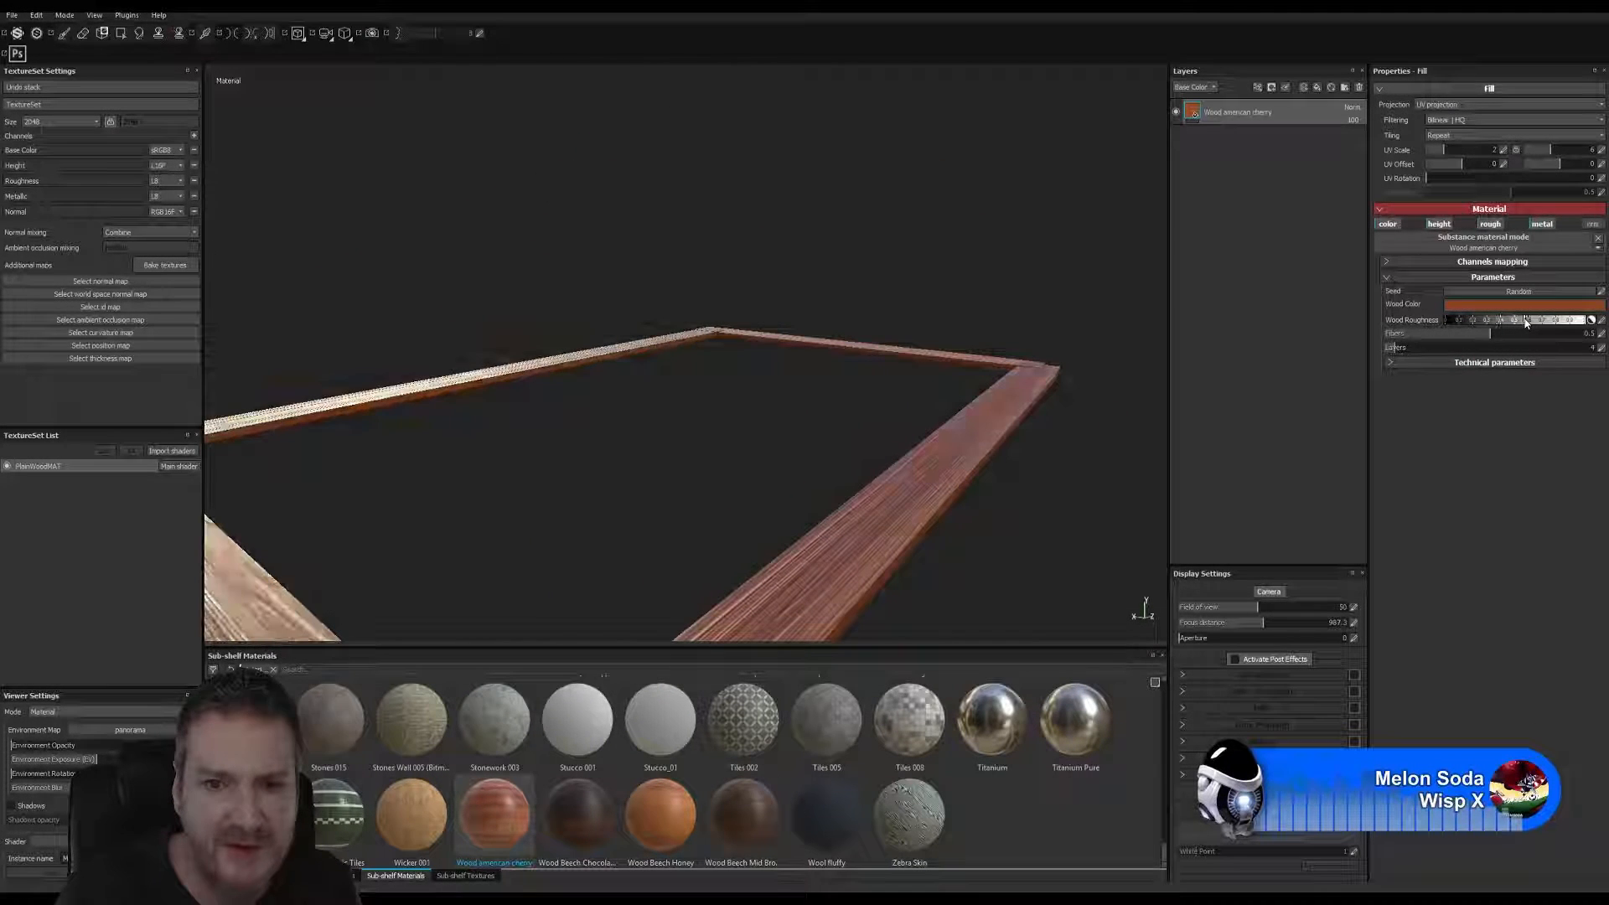
{"action": "left_click", "coordinate": [1396, 362]}
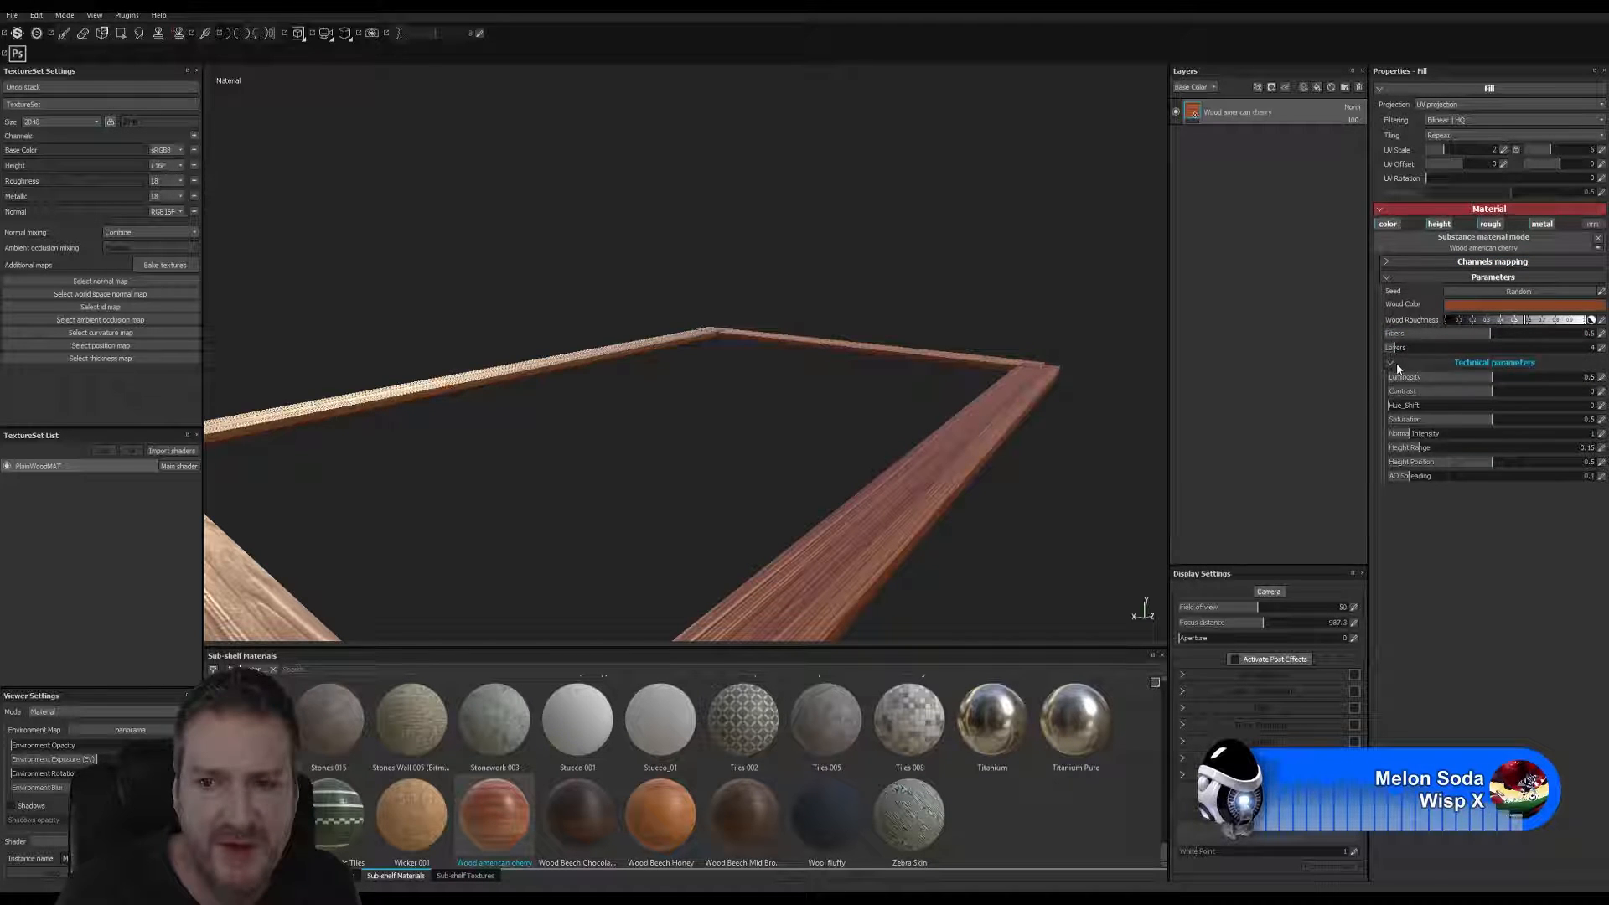
{"action": "left_click", "coordinate": [1405, 447]}
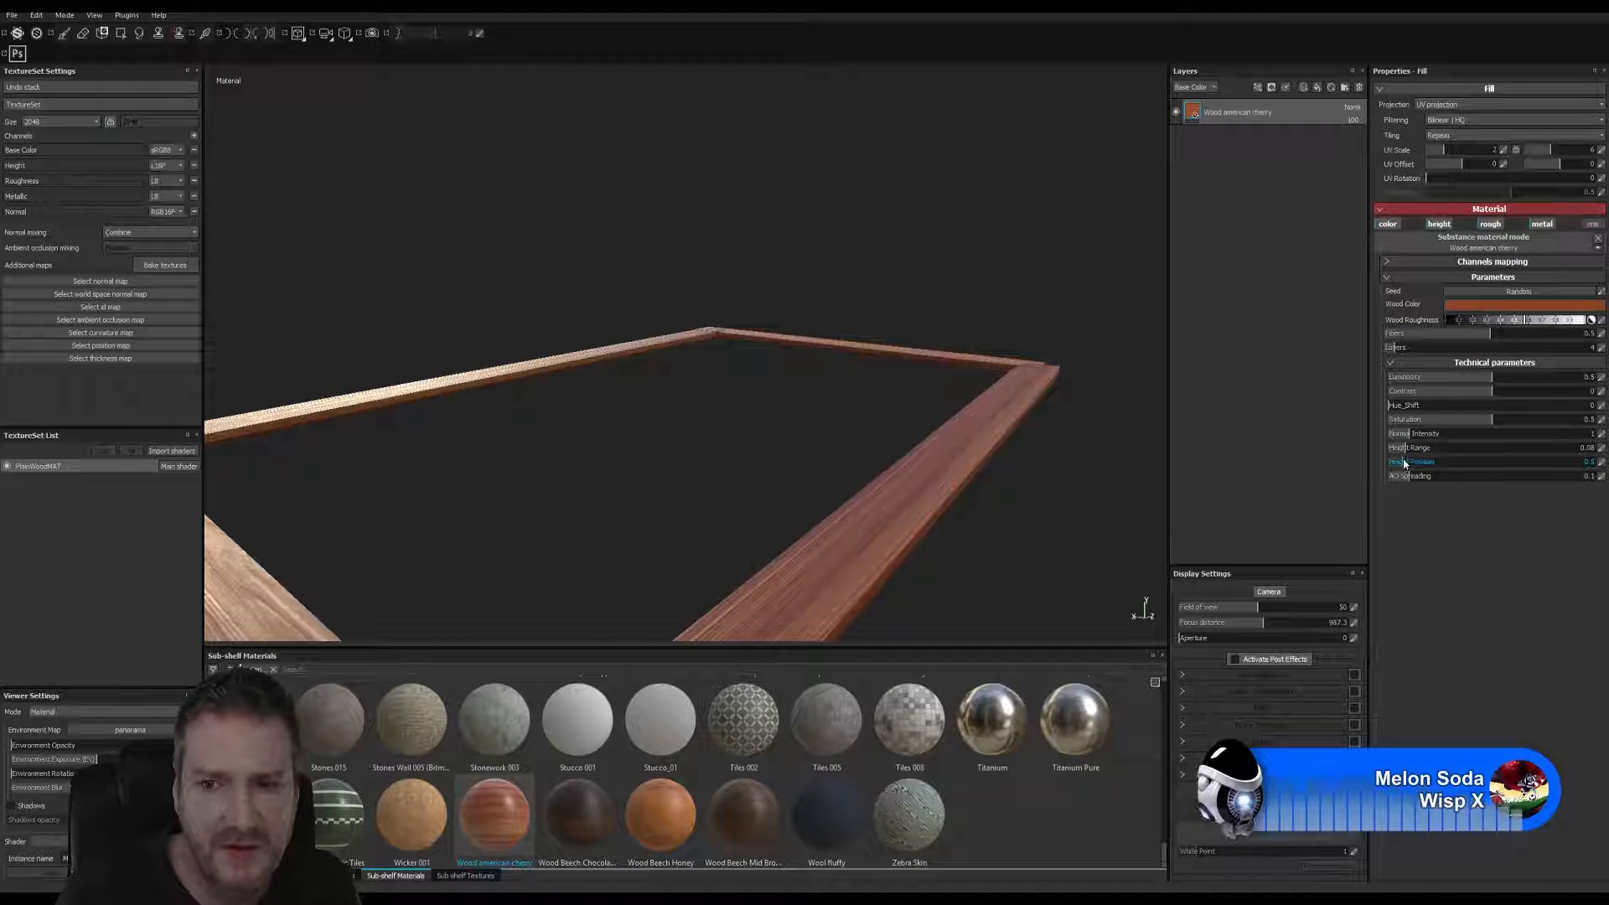
{"action": "left_click_drag", "start_coordinate": [921, 547], "coordinate": [925, 355], "text": "alt"}
{"action": "left_click_drag", "start_coordinate": [797, 445], "coordinate": [719, 389], "text": "alt"}
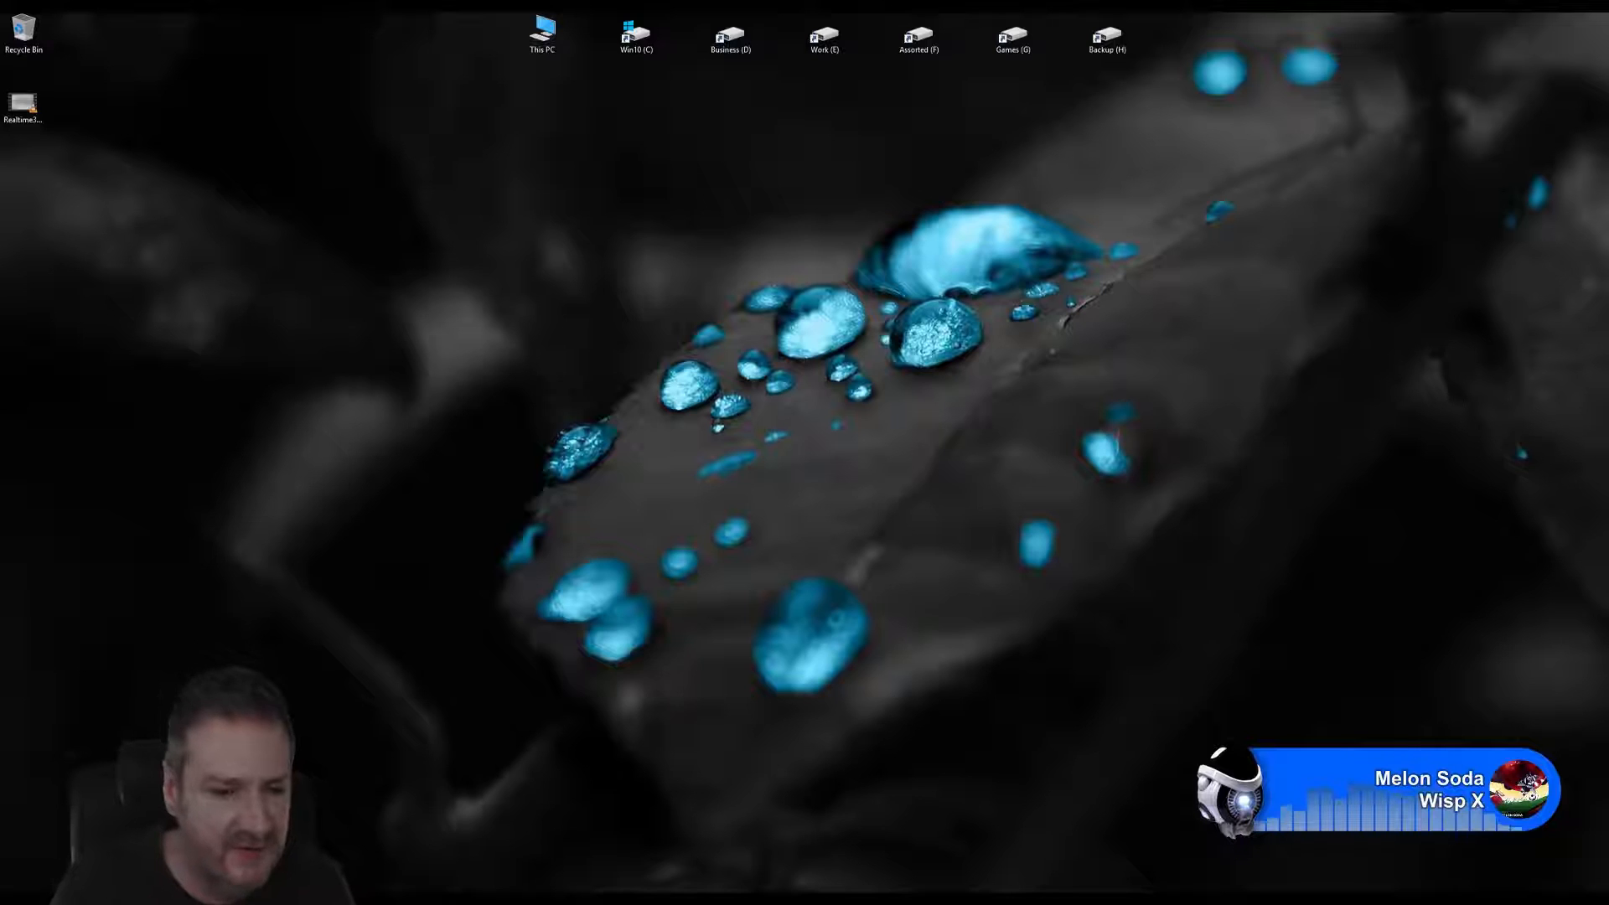
- Switch to 3ds Max and end the frame's isolation to view it within the complete railing
{"action": "key", "text": "alt+Tab"}
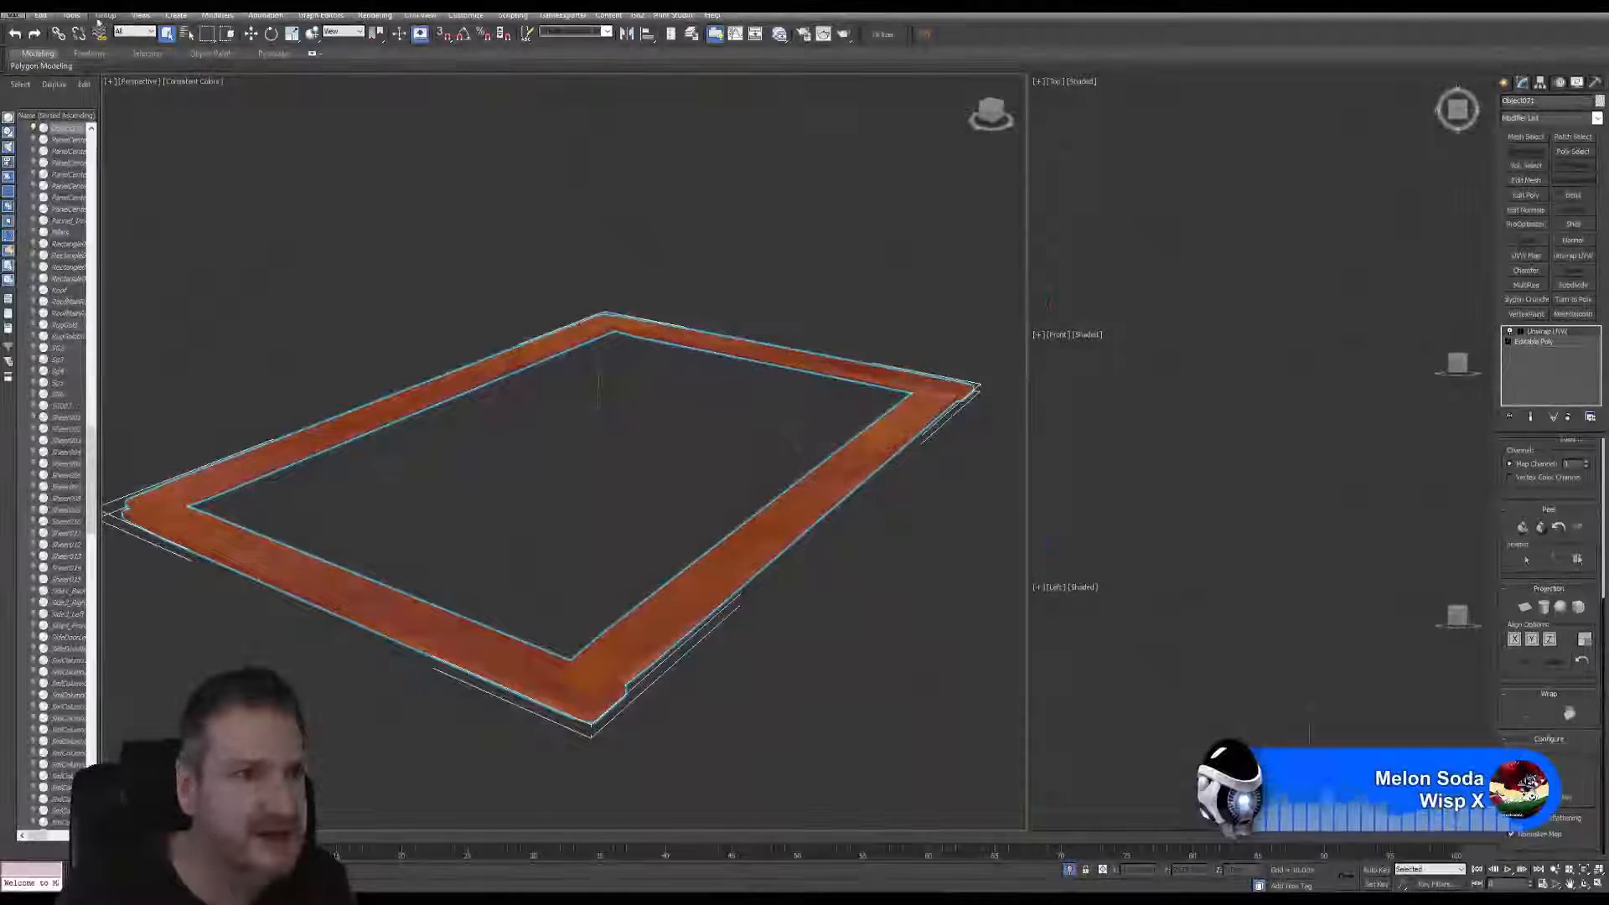
{"action": "left_click", "coordinate": [70, 15]}
{"action": "left_click", "coordinate": [94, 153]}
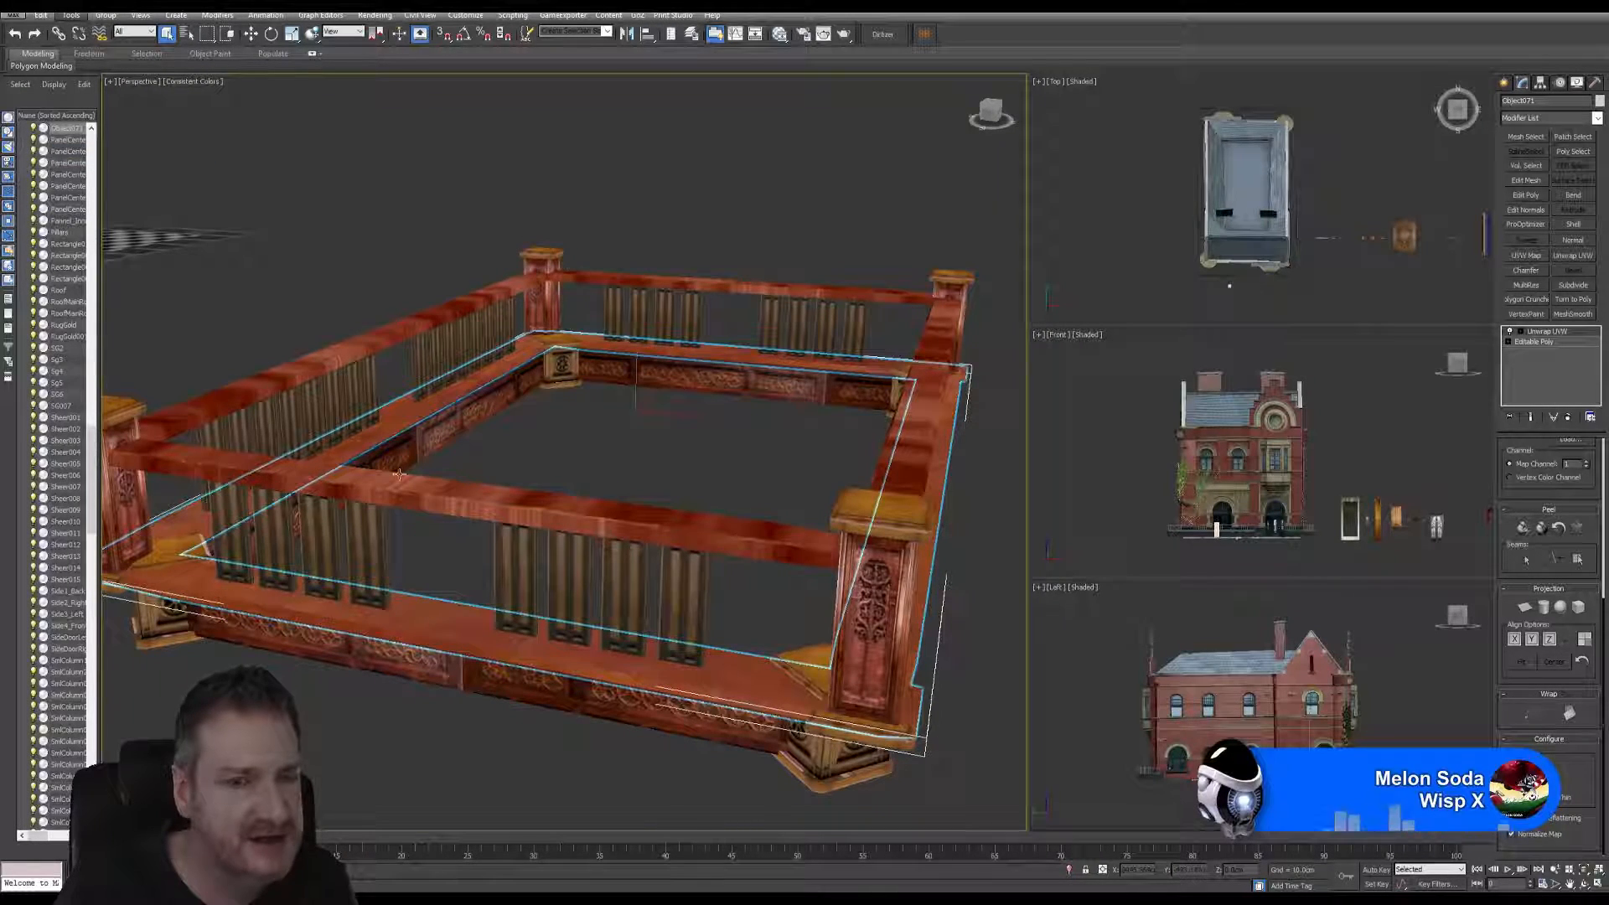
{"action": "scroll", "coordinate": [663, 499], "scroll_direction": "down", "scroll_amount": 2}
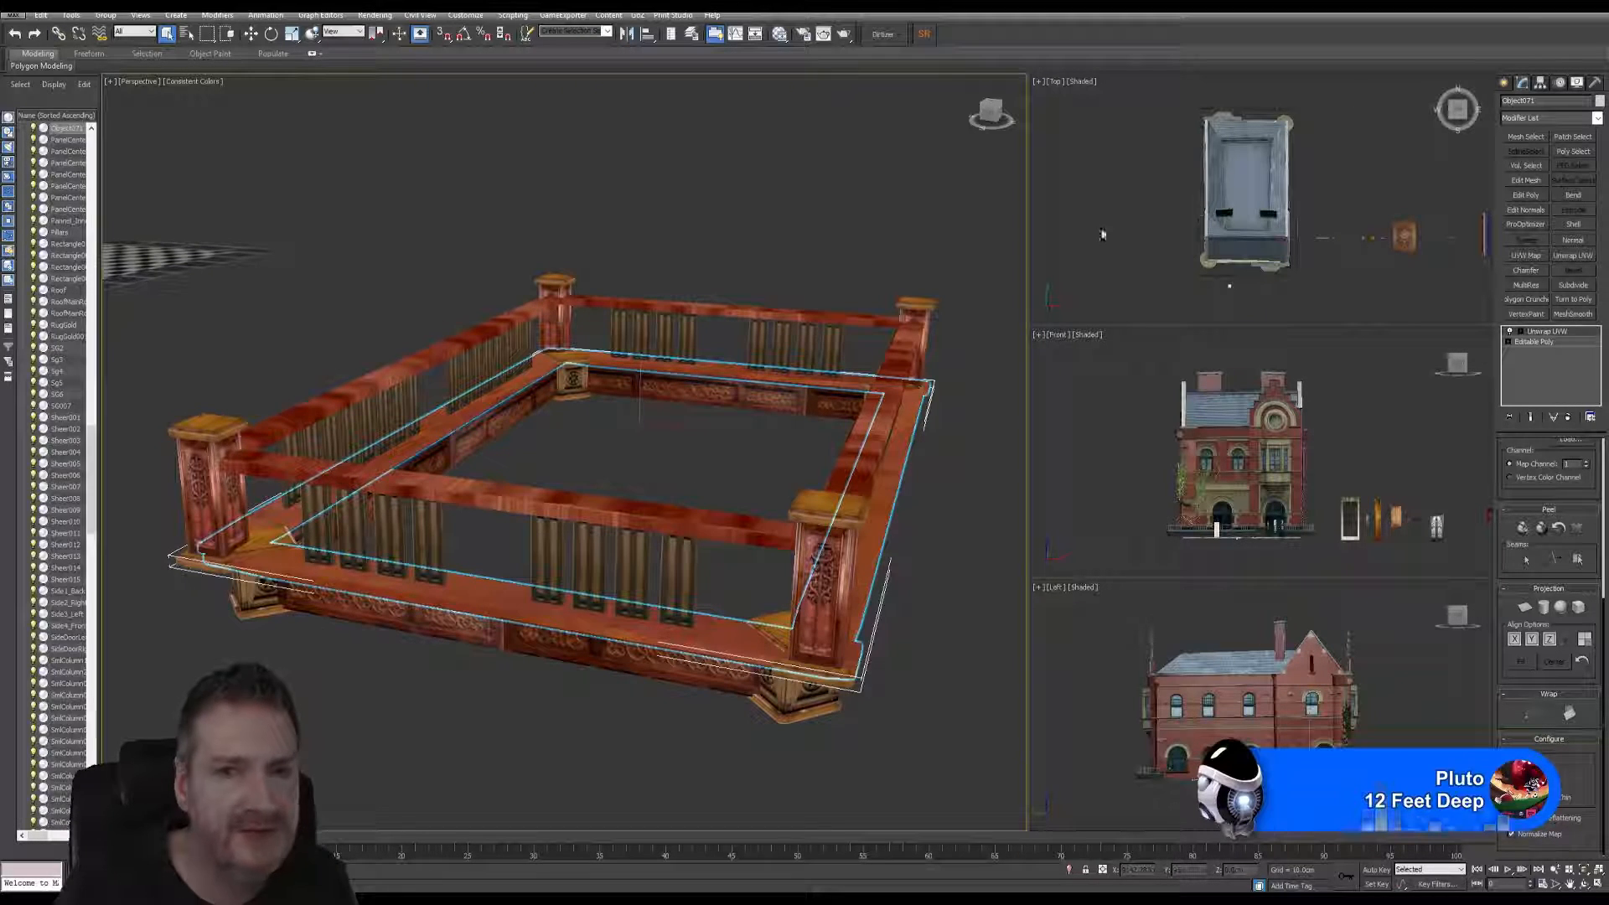
- Set the 3D scene aside and play the real-time modelling reel video to examine the hall's wooden railings and panelling
{"action": "left_click", "coordinate": [1544, 15]}
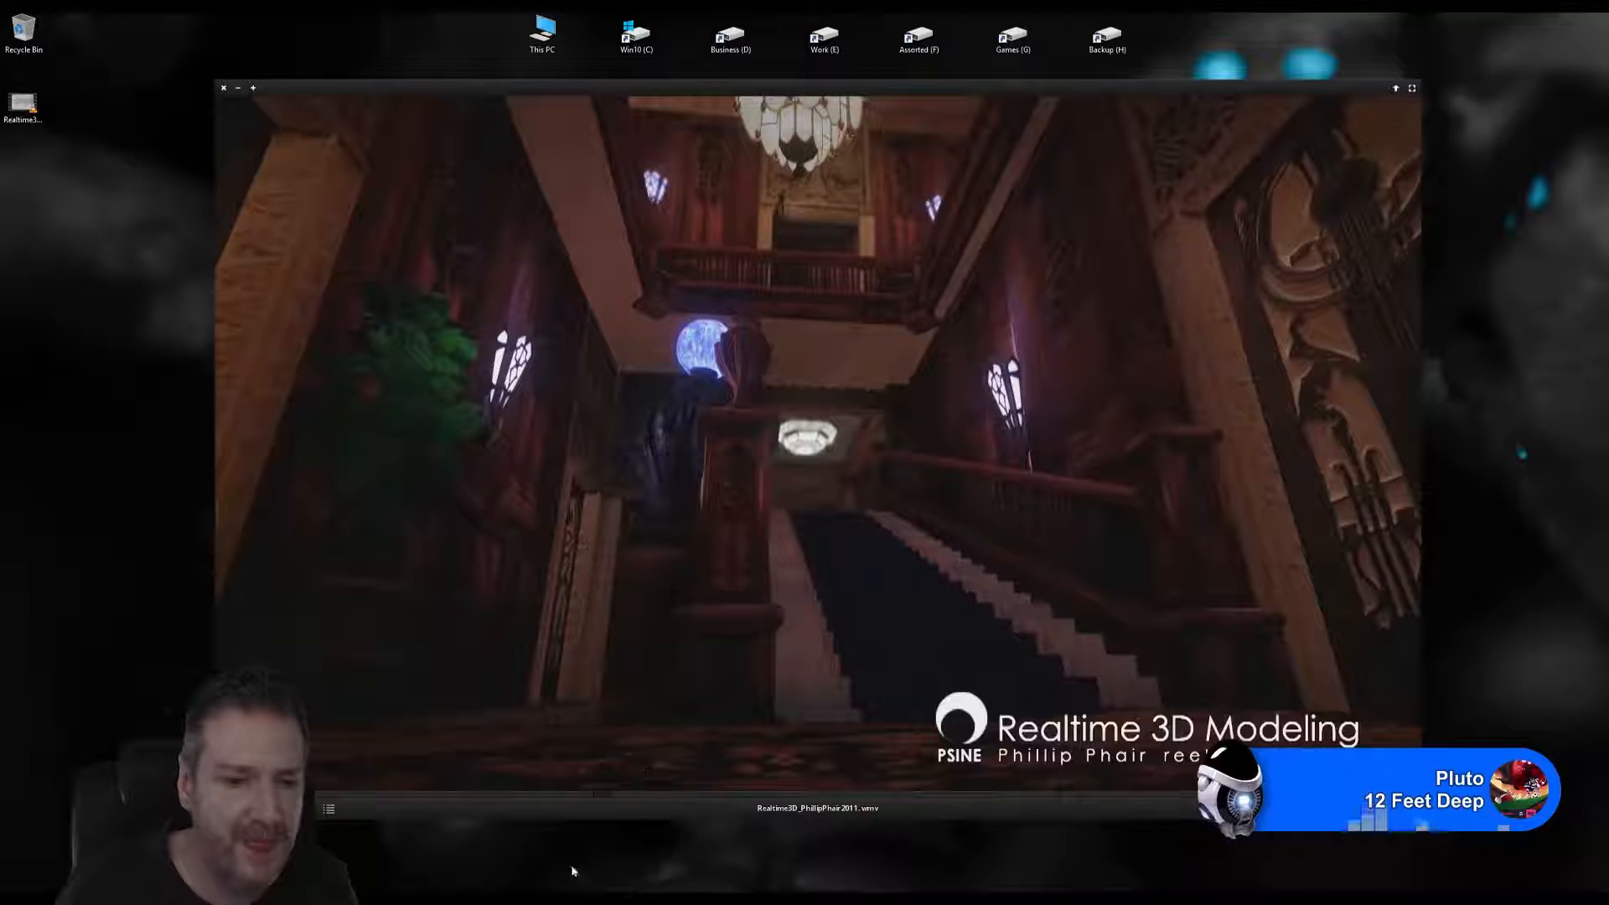
{"action": "left_click", "coordinate": [240, 88]}
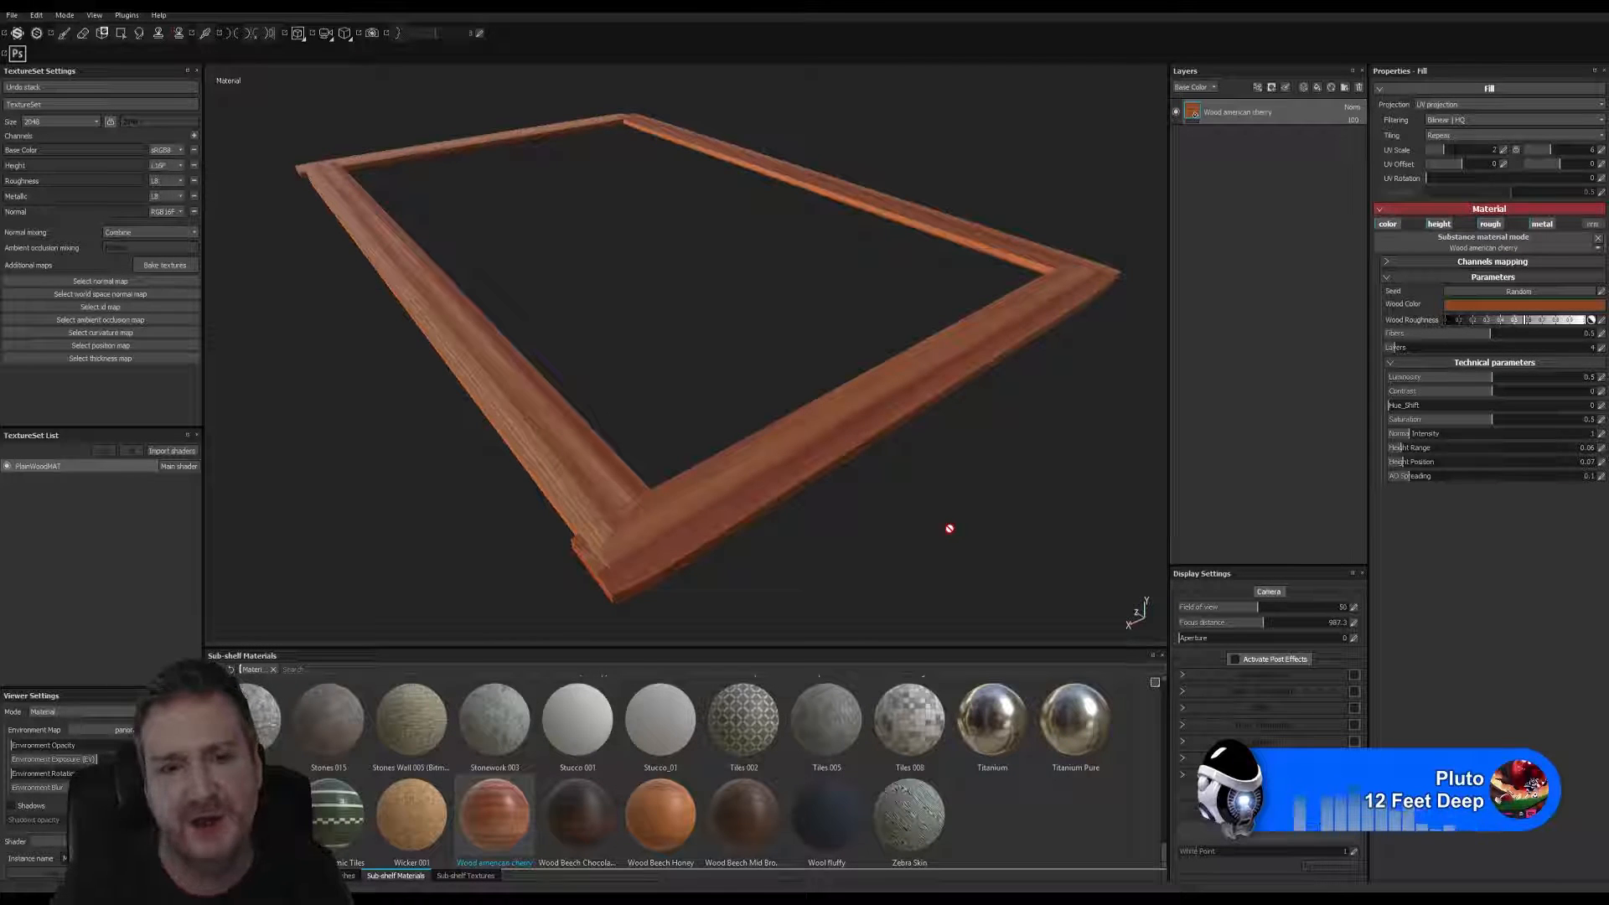
{"action": "key", "text": "space"}
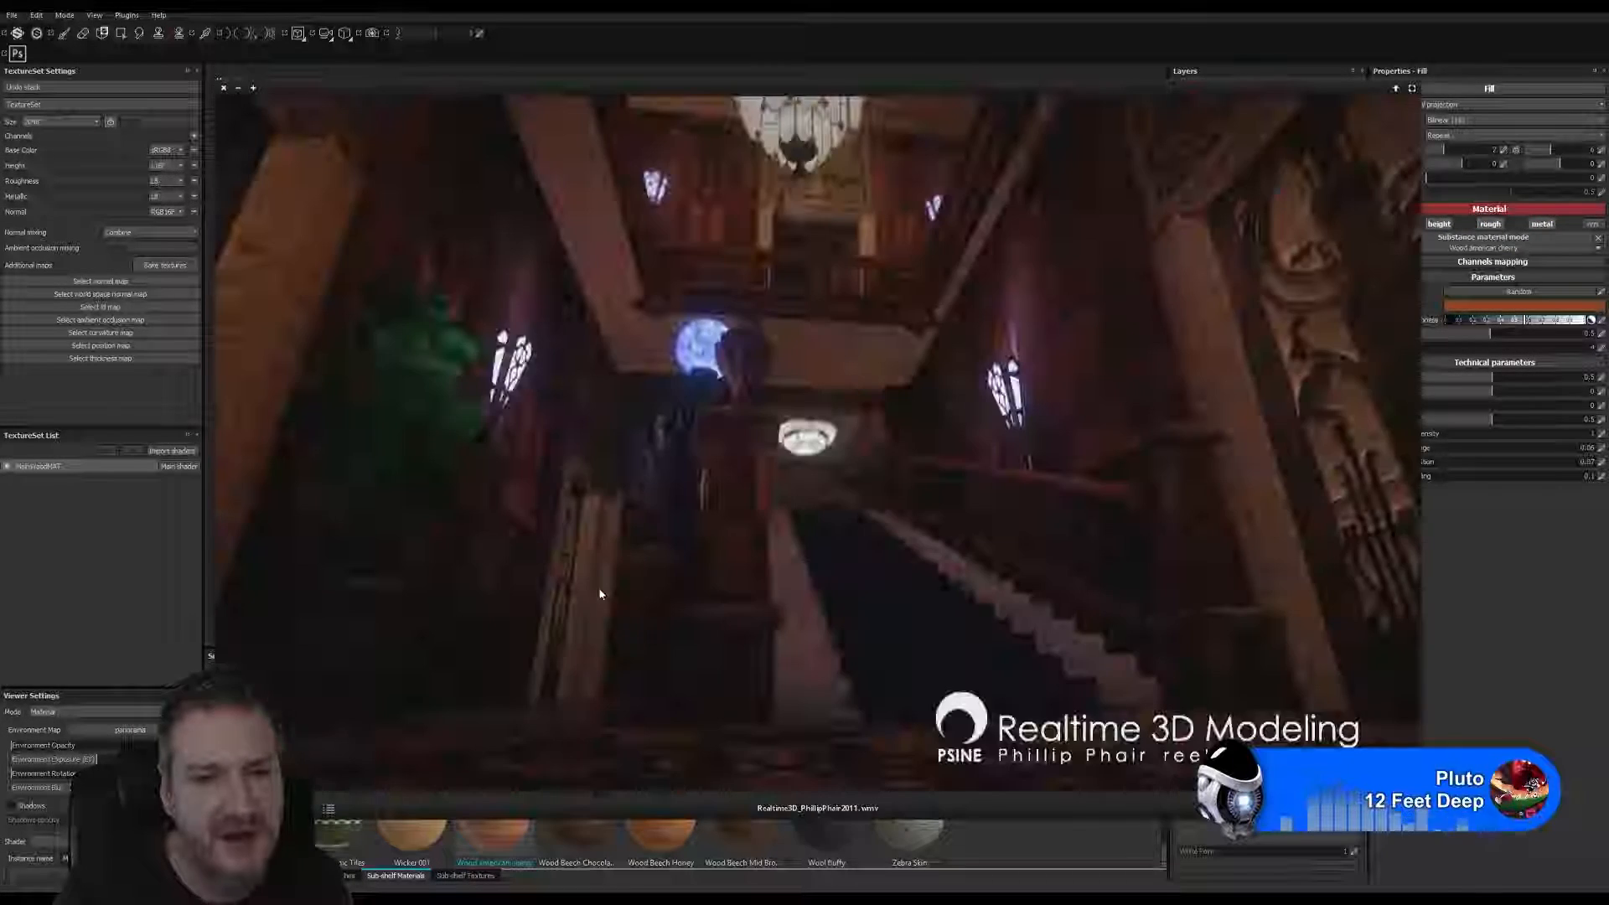
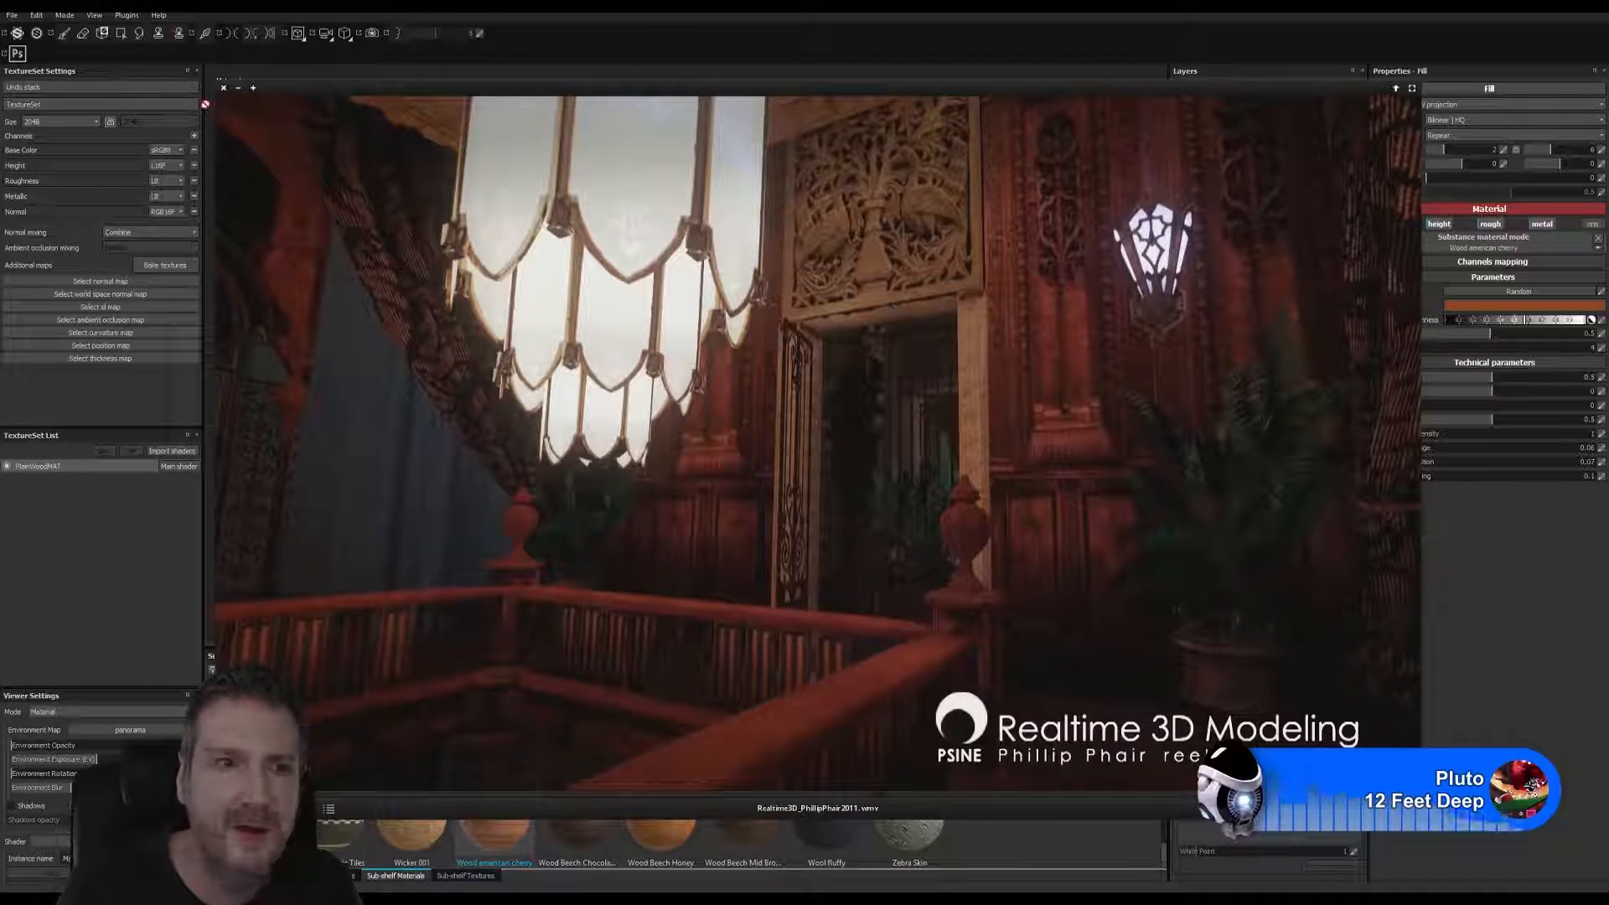
{"action": "left_click", "coordinate": [237, 88]}
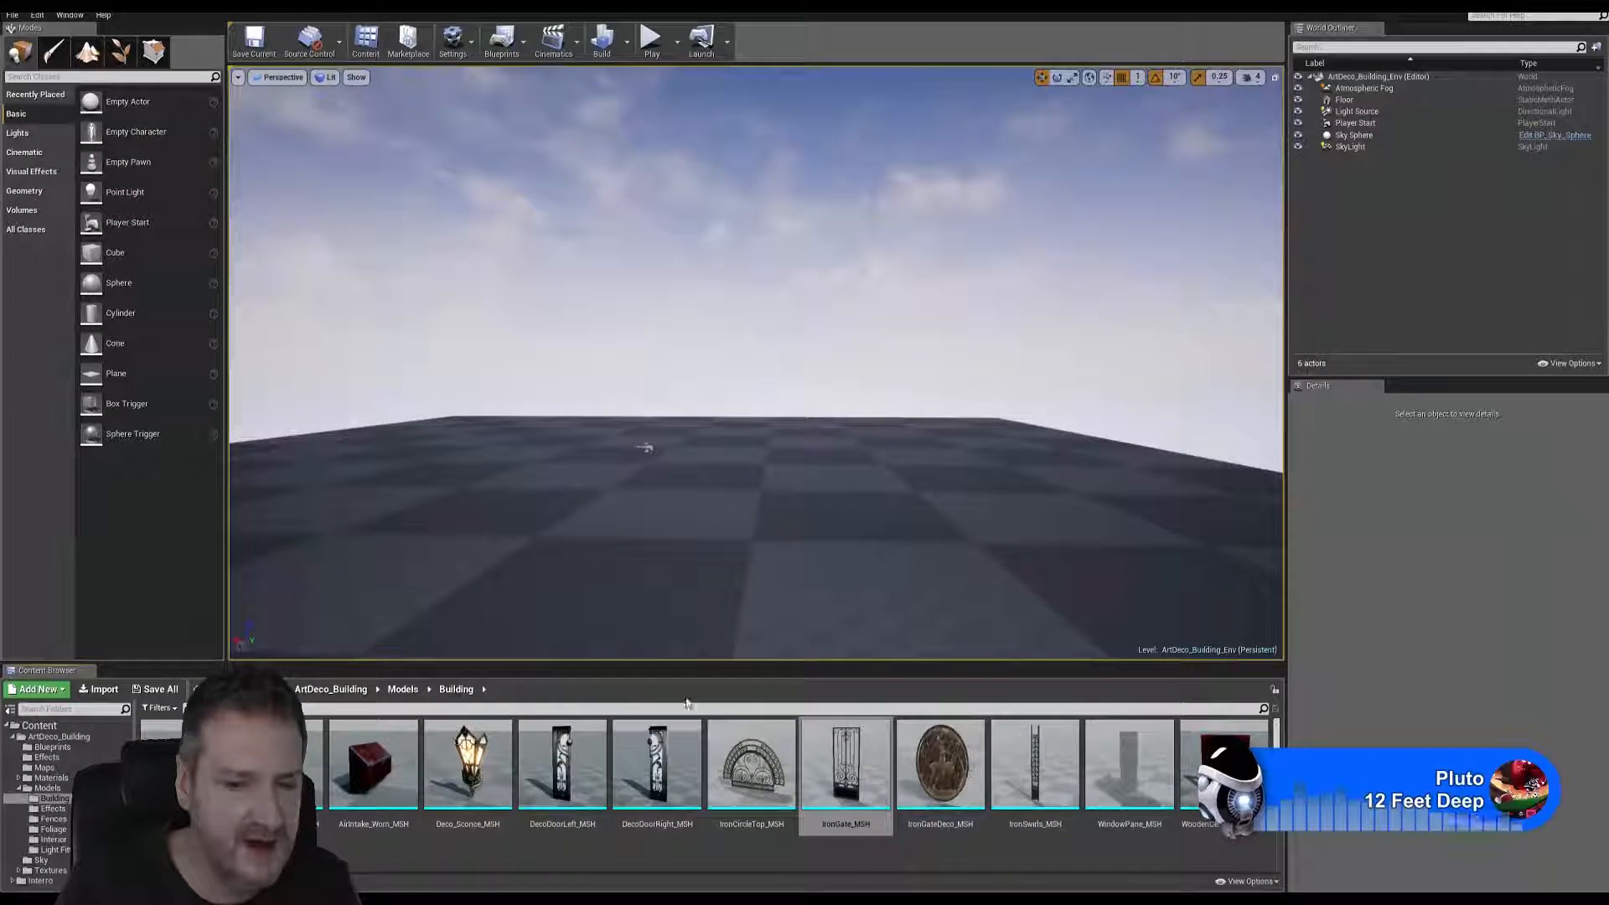
- In Unreal Editor, inspect the Deco_Sconce_MSH and DecoDoorLeft_MSH building meshes in the mesh preview
{"action": "left_click_drag", "start_coordinate": [467, 763], "coordinate": [673, 385]}
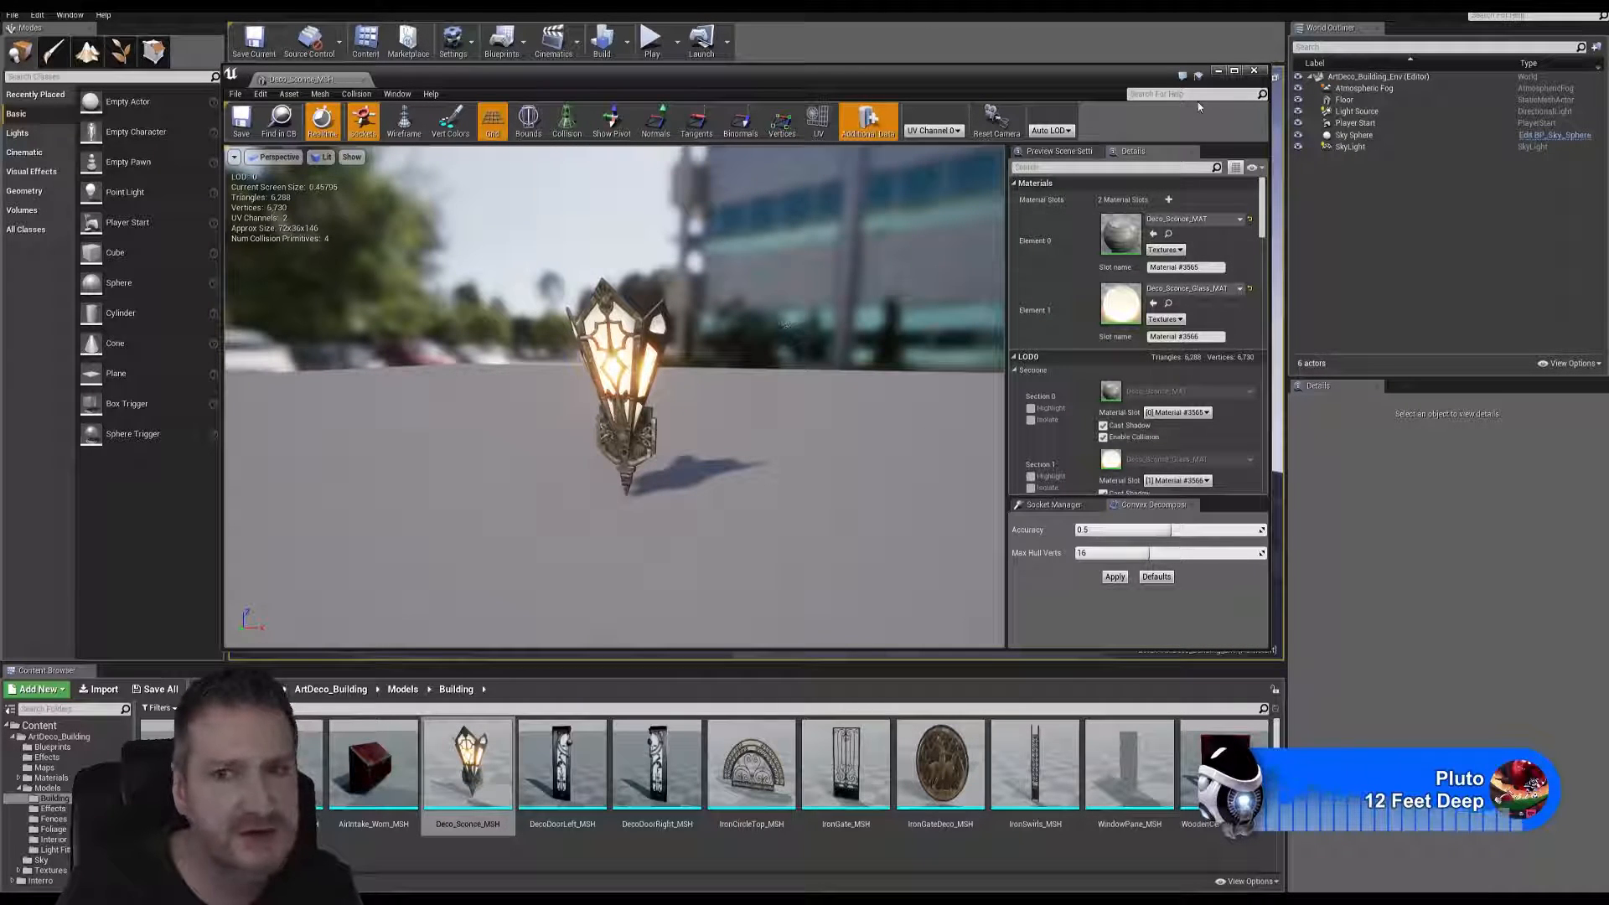
{"action": "left_click", "coordinate": [1255, 71]}
{"action": "left_click", "coordinate": [560, 764]}
{"action": "double_click", "coordinate": [557, 764]}
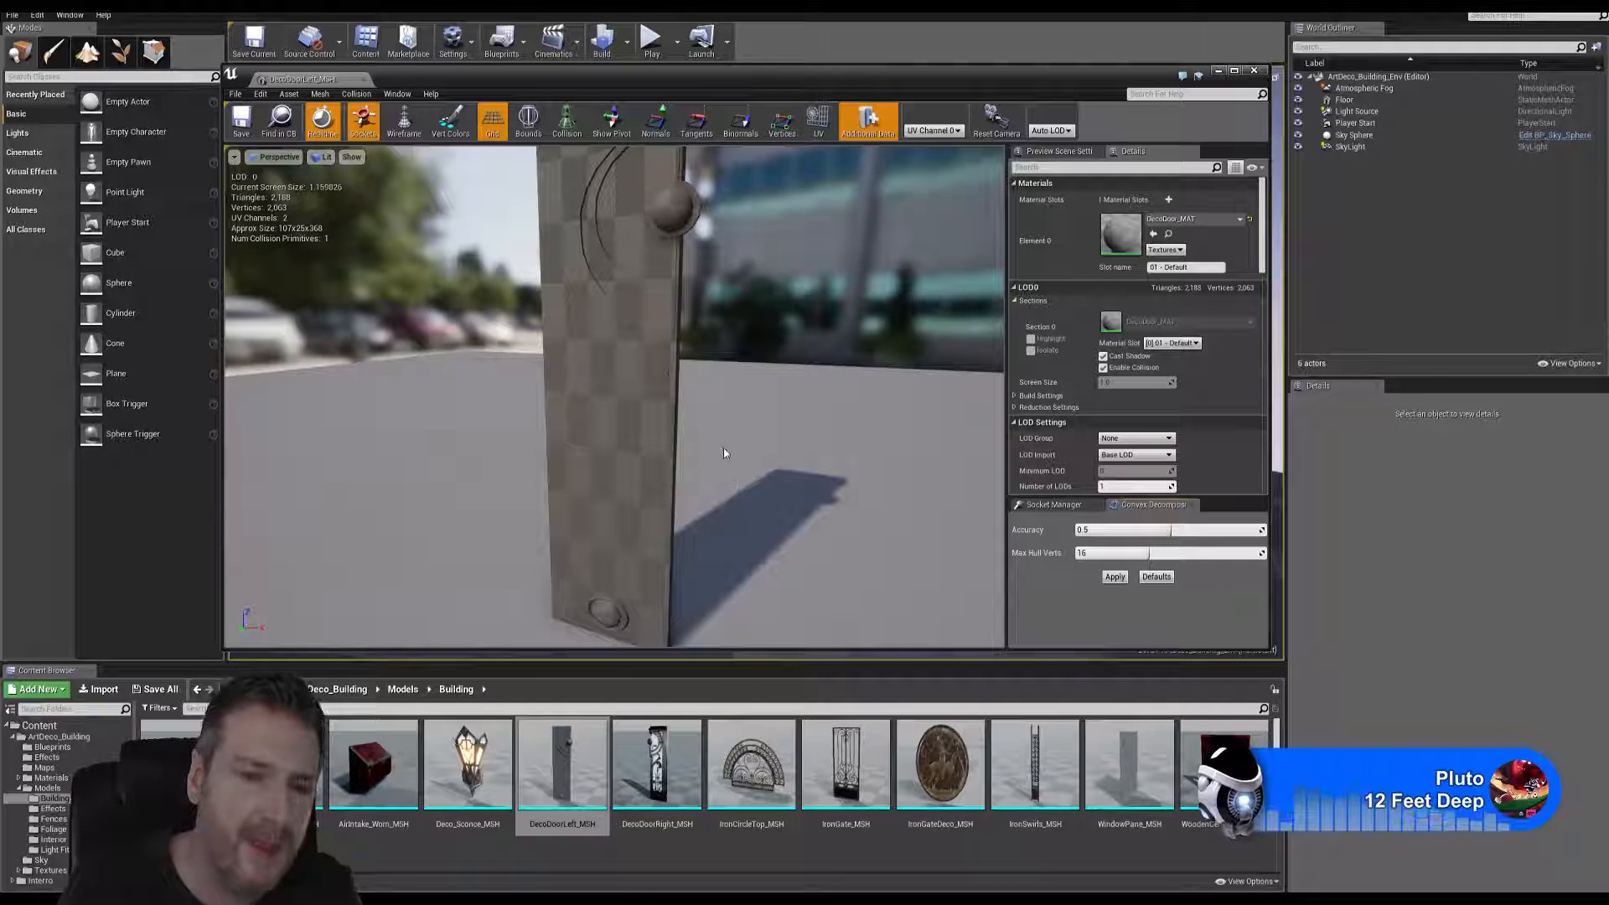
{"action": "left_click_drag", "start_coordinate": [724, 454], "coordinate": [704, 284]}
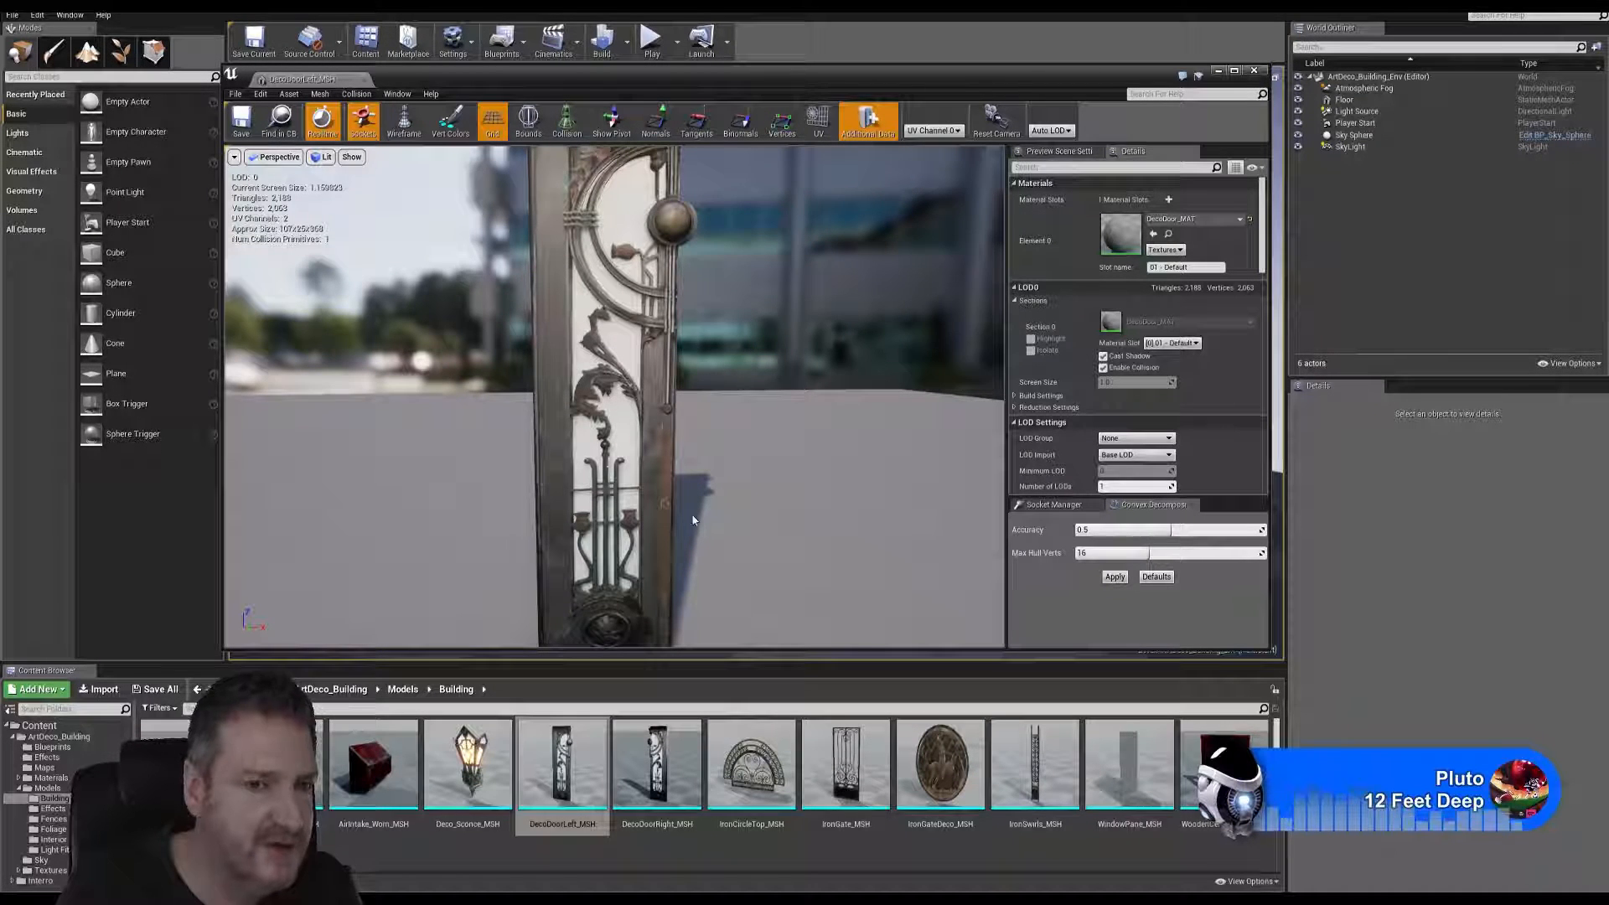
{"action": "left_click", "coordinate": [1254, 71]}
- Inspect the IronCircleTop_MSH and IronGate_MSH meshes from several angles
{"action": "double_click", "coordinate": [752, 764]}
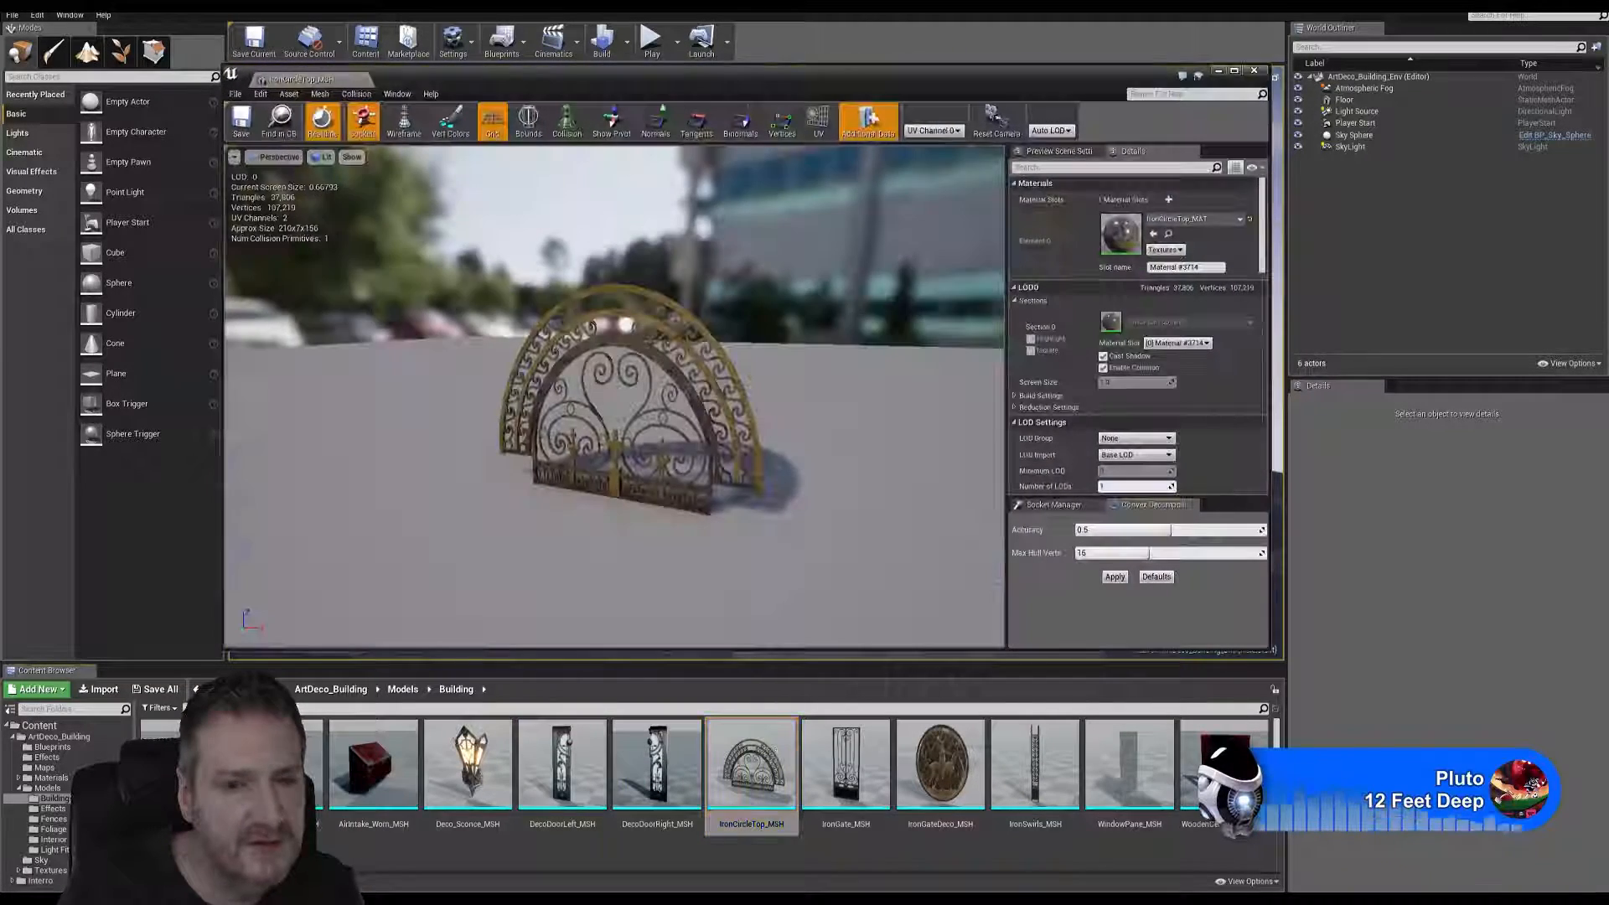
{"action": "mouse_move", "coordinate": [747, 510]}
{"action": "left_mouse_down"}
{"action": "mouse_move", "coordinate": [829, 457]}
{"action": "mouse_move", "coordinate": [758, 469]}
{"action": "mouse_move", "coordinate": [747, 511]}
{"action": "left_mouse_up"}
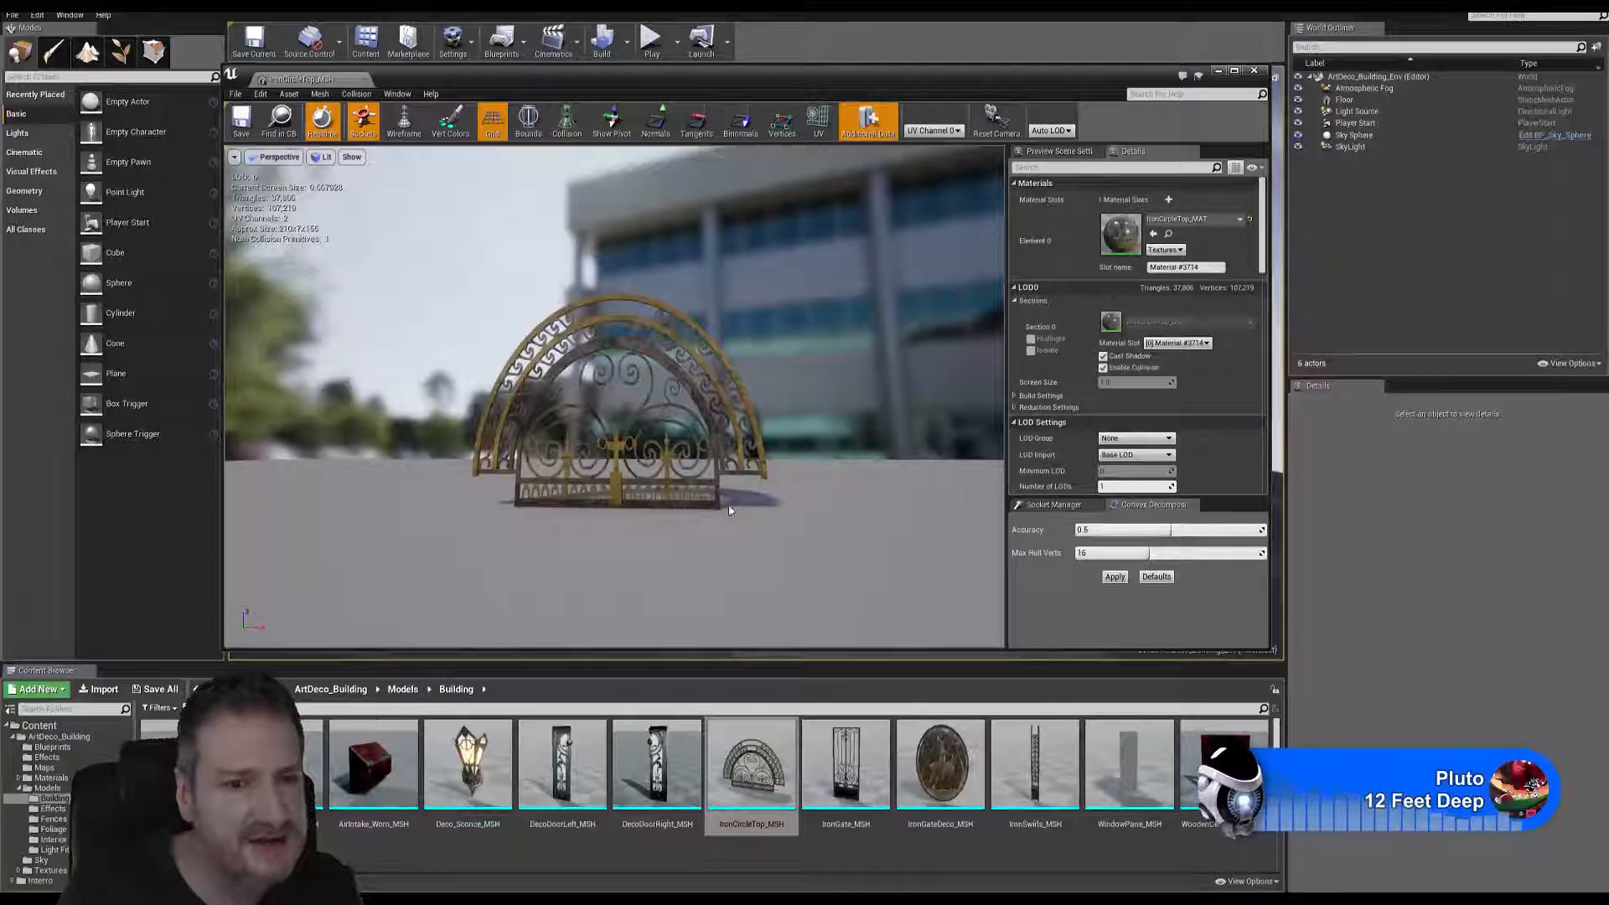
{"action": "left_click_drag", "start_coordinate": [730, 510], "coordinate": [562, 317]}
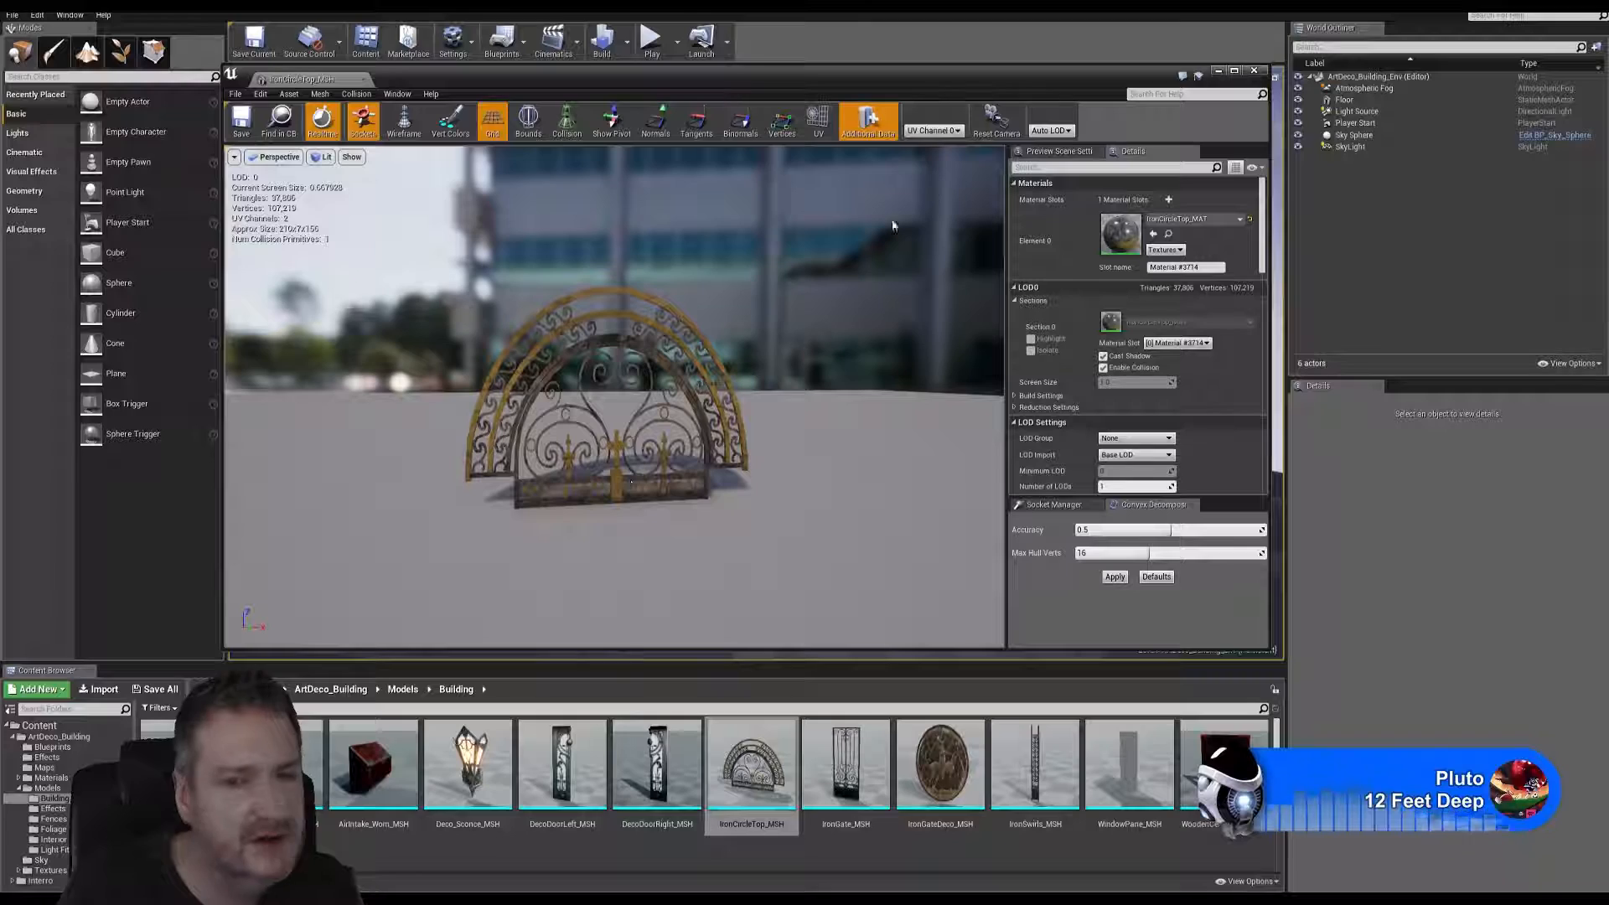
{"action": "left_click", "coordinate": [1254, 71]}
{"action": "double_click", "coordinate": [847, 755]}
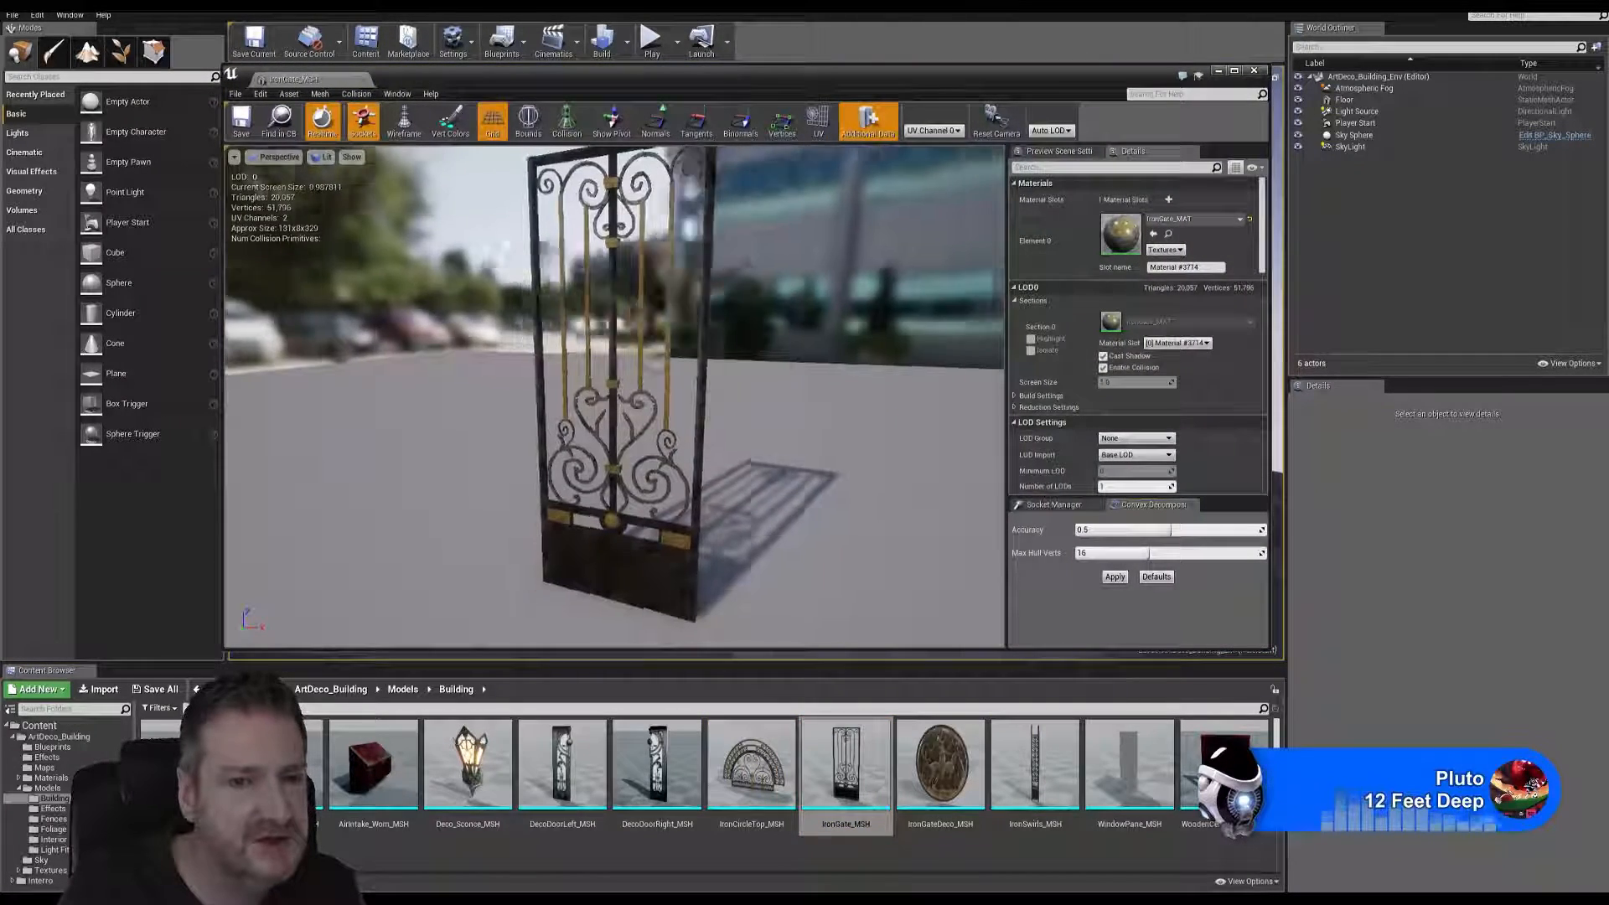
{"action": "mouse_move", "coordinate": [529, 178]}
{"action": "left_mouse_down"}
{"action": "mouse_move", "coordinate": [540, 252]}
{"action": "mouse_move", "coordinate": [529, 178]}
{"action": "left_mouse_up"}
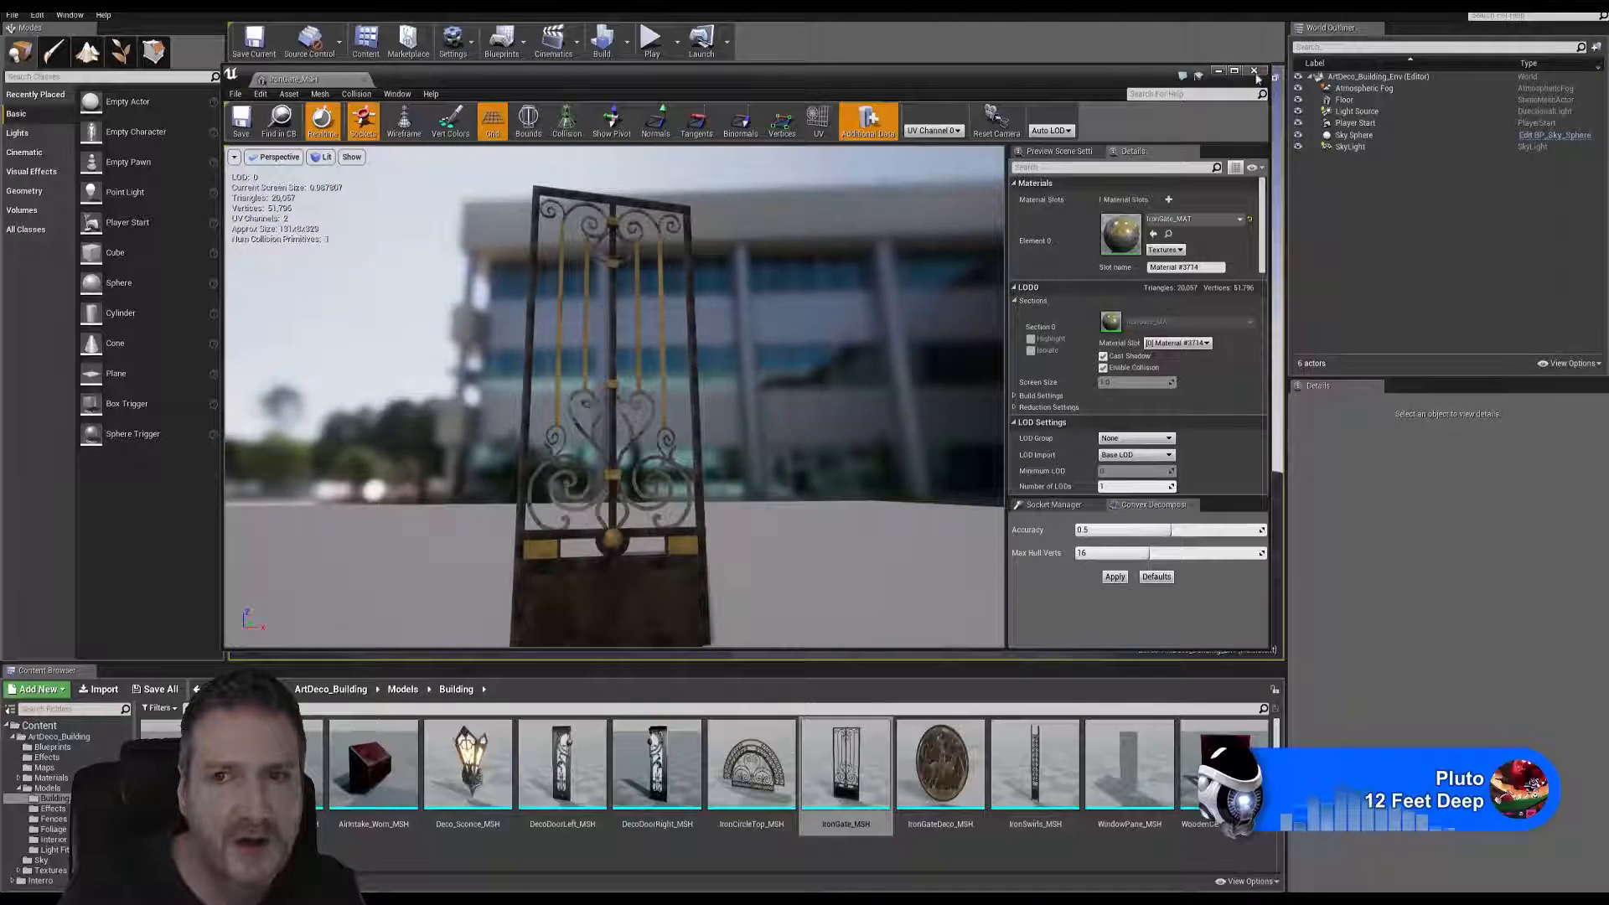
{"action": "left_click", "coordinate": [1254, 70]}
- Inspect the red wooden ceiling arch mesh in the mesh preview, then close it
{"action": "double_click", "coordinate": [1223, 767]}
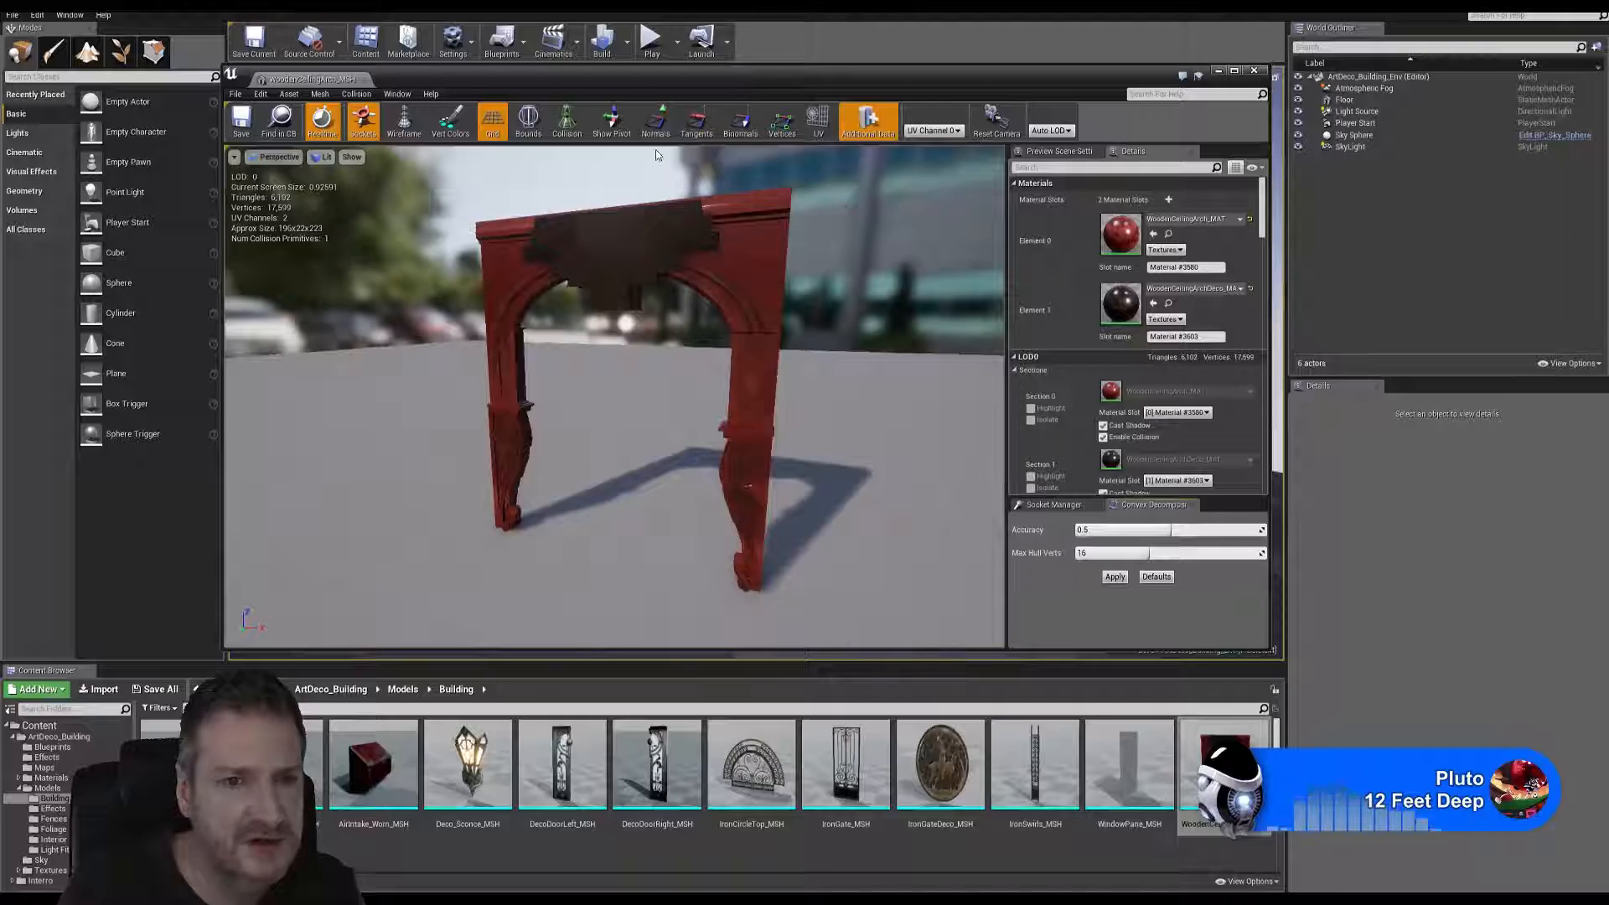
{"action": "left_click_drag", "start_coordinate": [616, 403], "coordinate": [616, 314]}
{"action": "left_click", "coordinate": [1254, 71]}
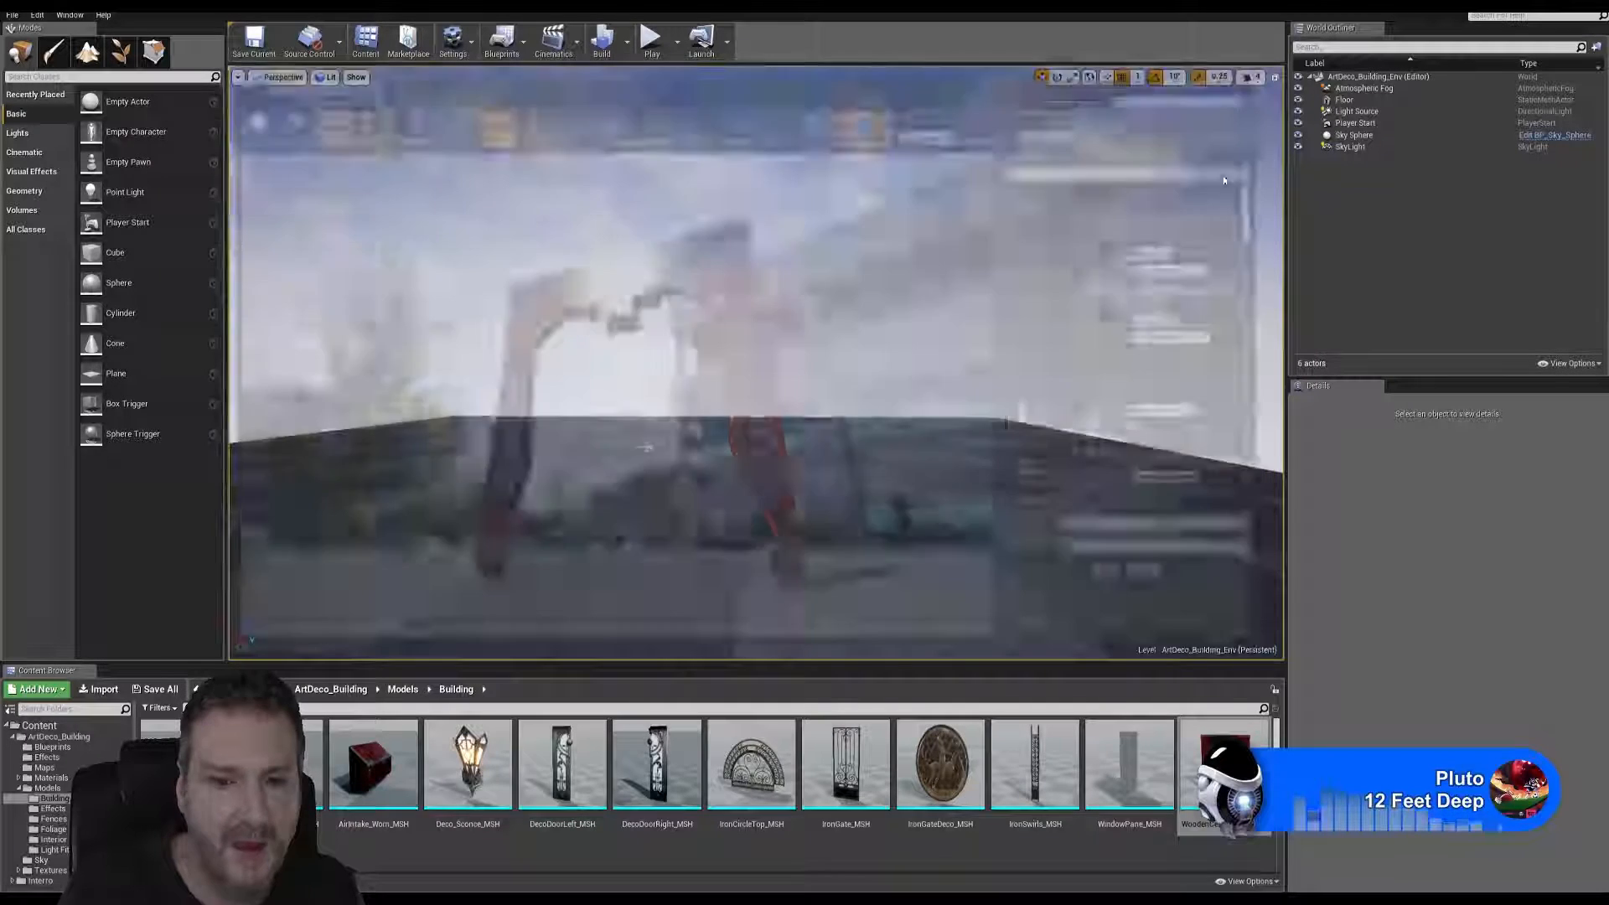
- Inspect the carved wood panel mesh and its wood material from close up and from below
{"action": "double_click", "coordinate": [1224, 733]}
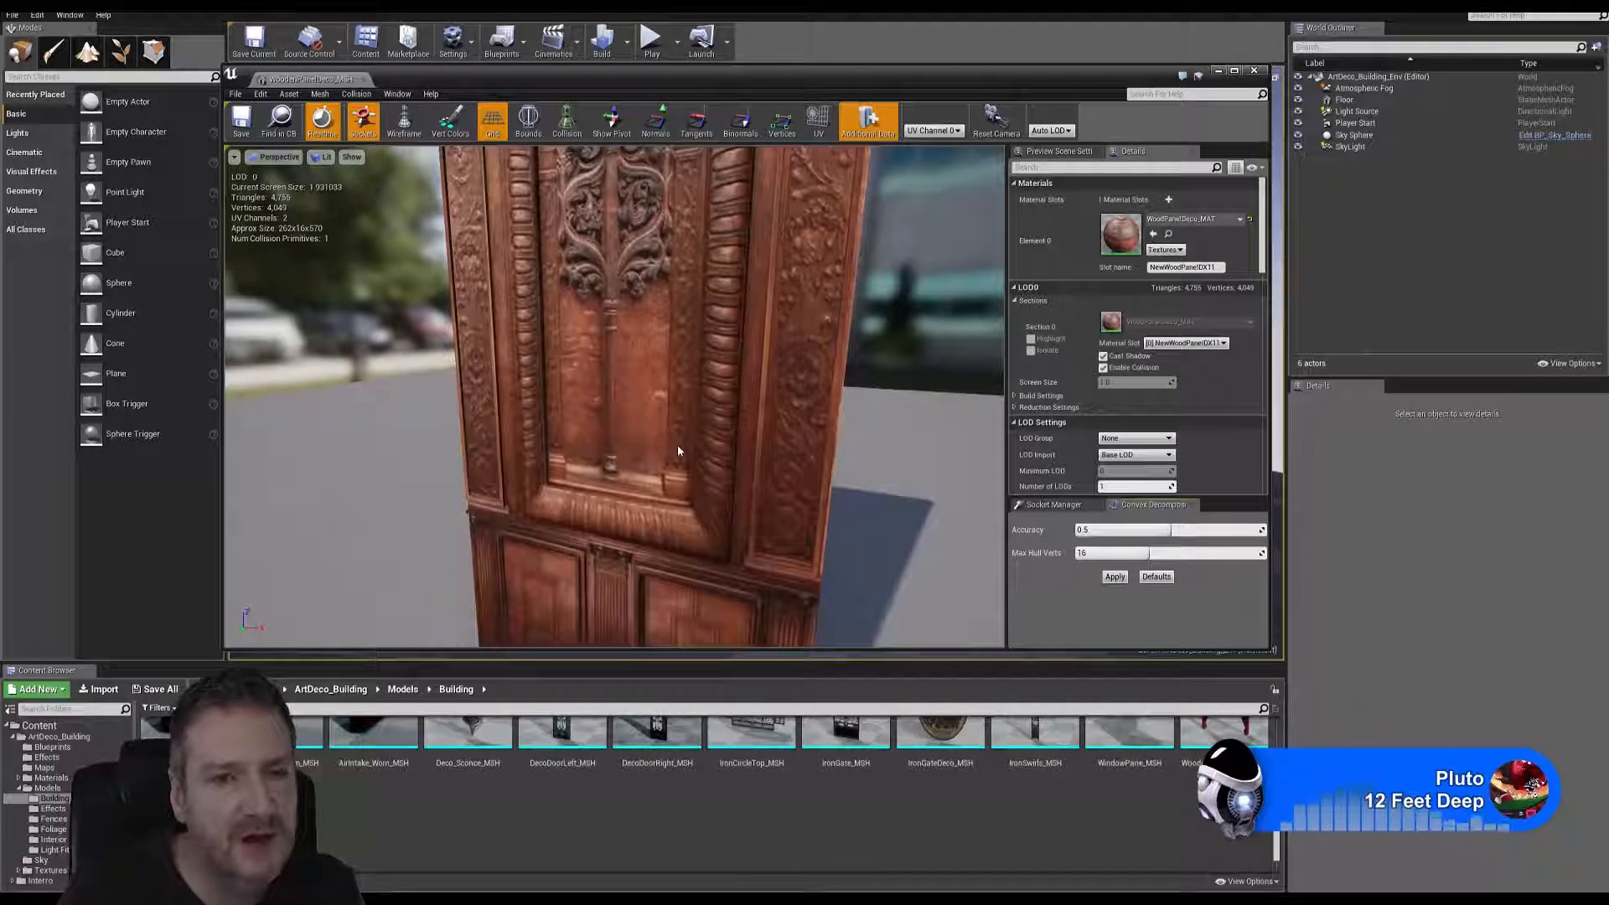
{"action": "left_click_drag", "start_coordinate": [657, 540], "coordinate": [700, 637]}
{"action": "right_click_drag", "start_coordinate": [700, 637], "coordinate": [637, 616]}
{"action": "right_click_drag", "start_coordinate": [637, 402], "coordinate": [625, 394]}
{"action": "left_click_drag", "start_coordinate": [624, 394], "coordinate": [529, 298]}
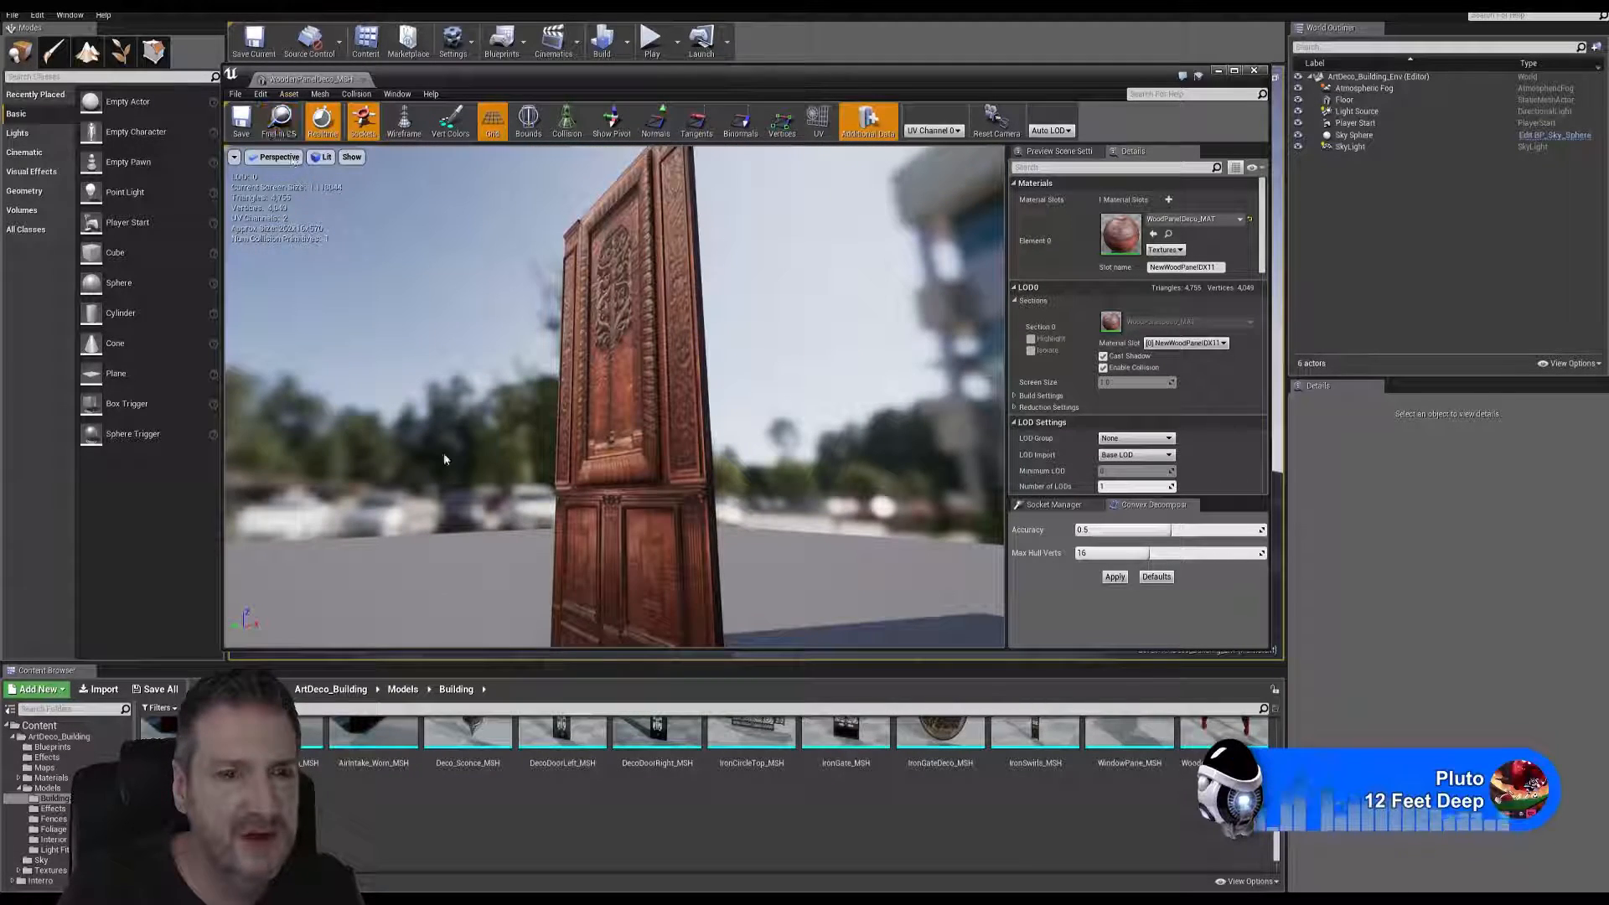
{"action": "left_click", "coordinate": [1254, 69]}
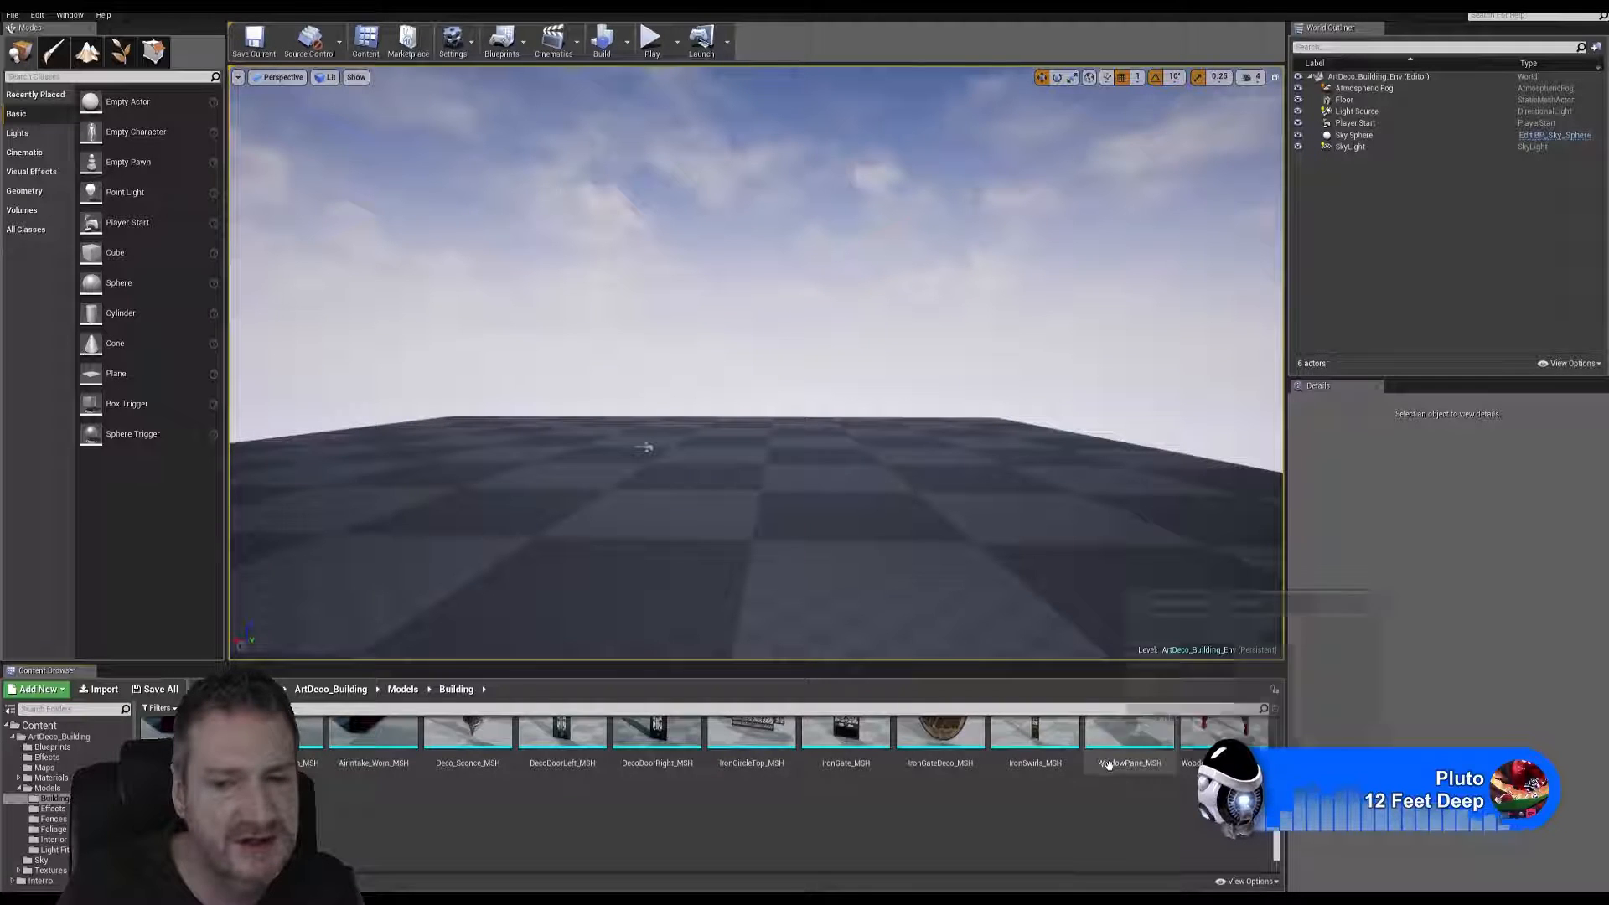
{"action": "scroll", "coordinate": [1129, 779], "scroll_direction": "up", "scroll_amount": 1}
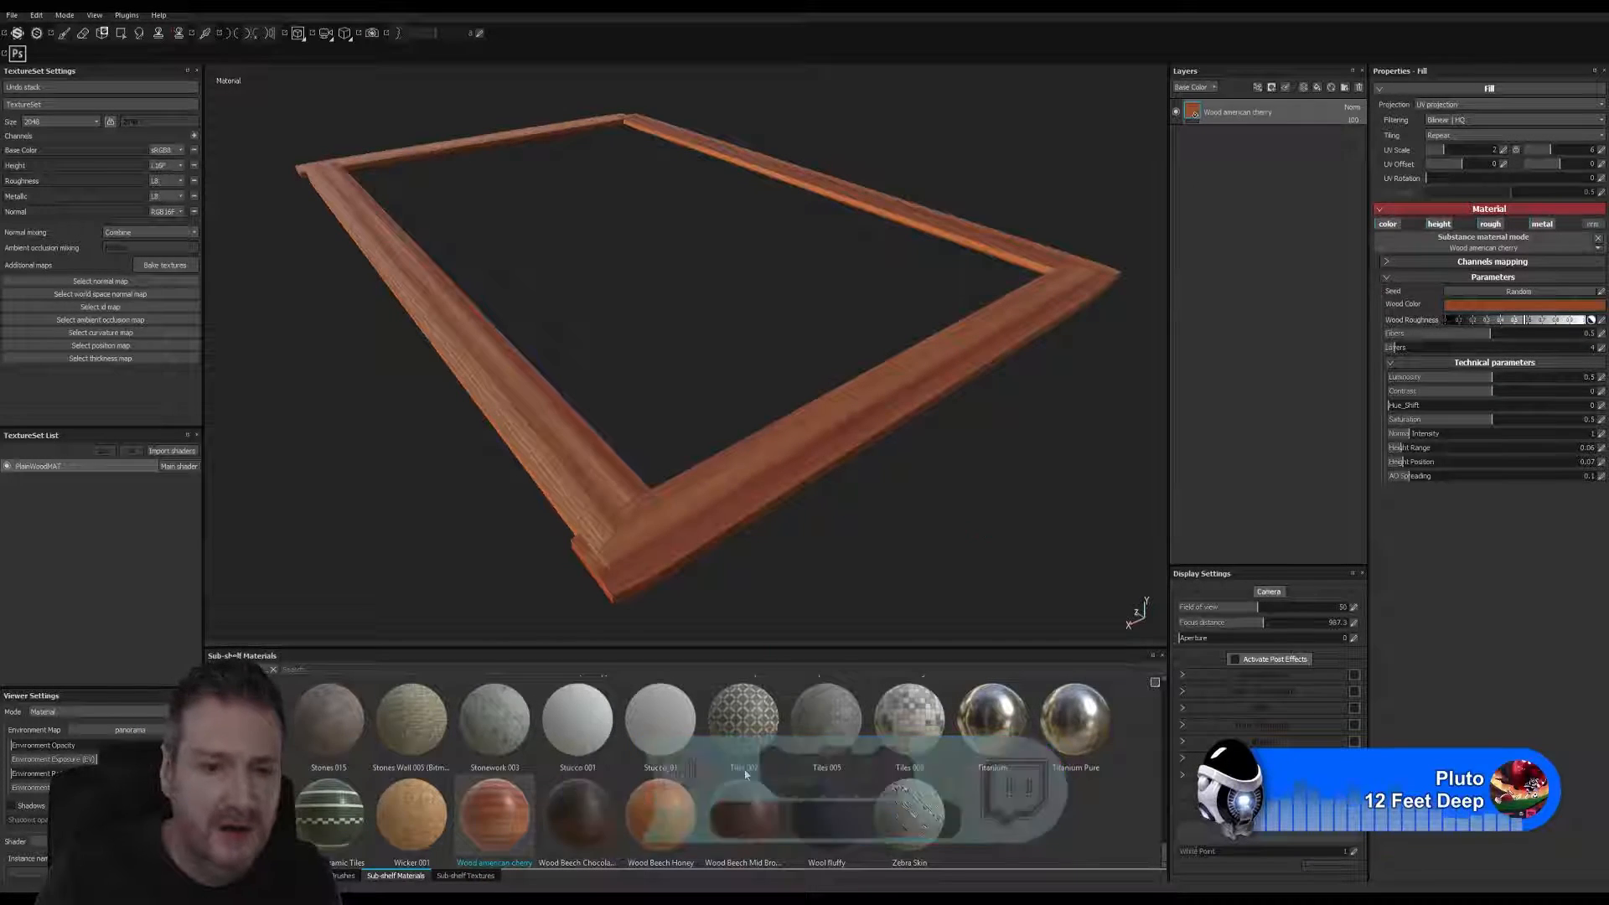
- Back in Substance Painter, try Wood Beech Honey on the frame's fill layer, then reapply Wood american cherry
{"action": "left_click", "coordinate": [692, 825]}
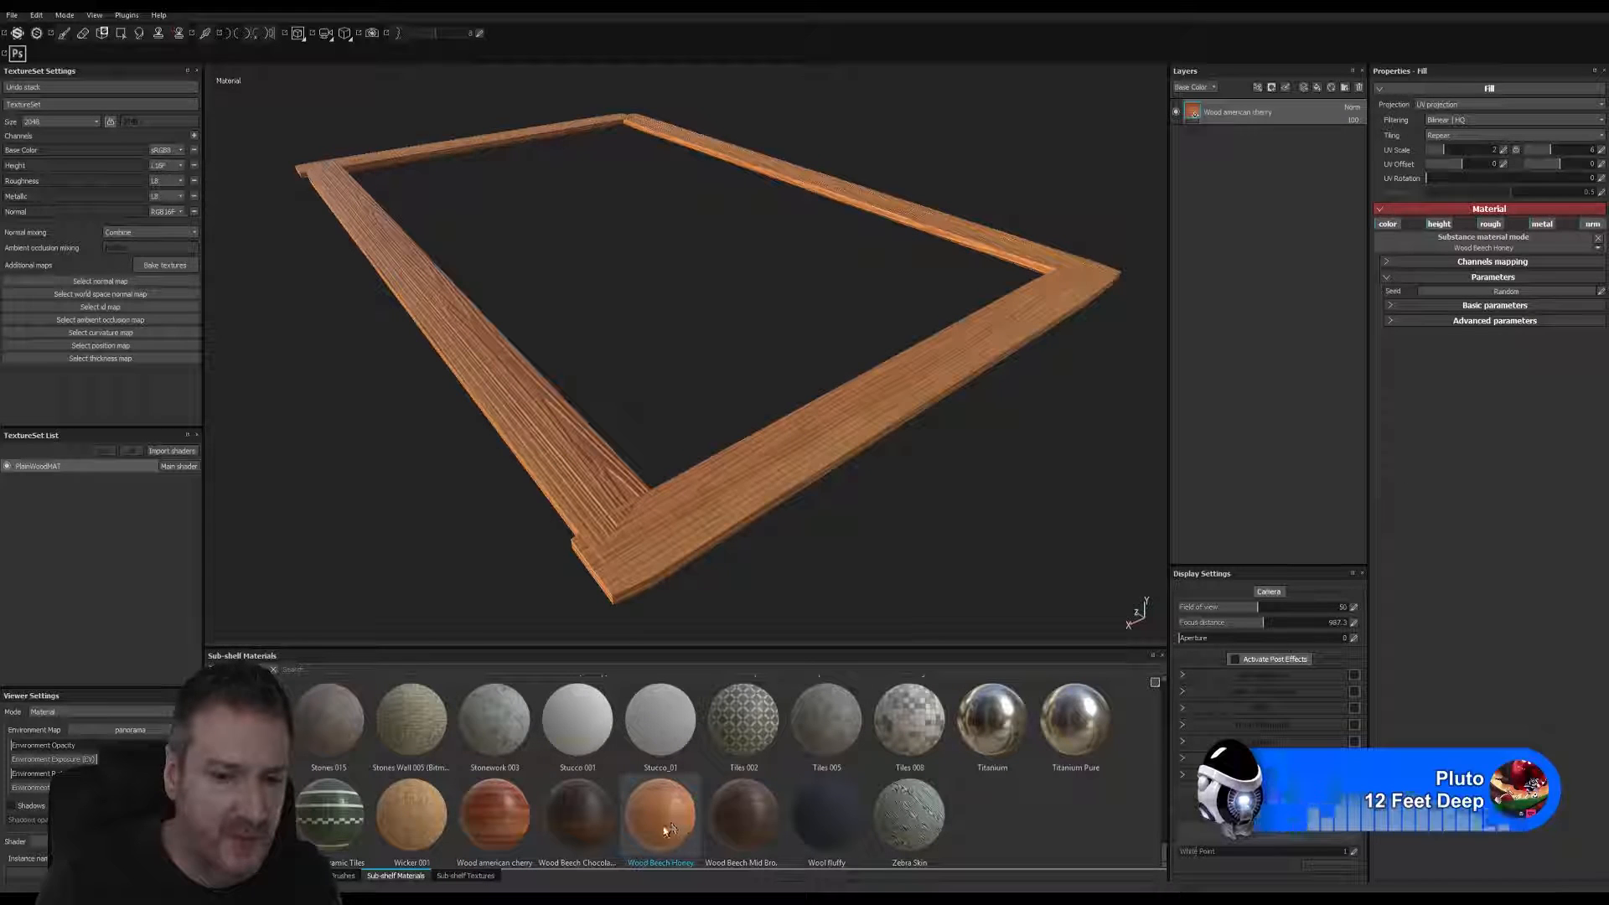
{"action": "left_click", "coordinate": [501, 826]}
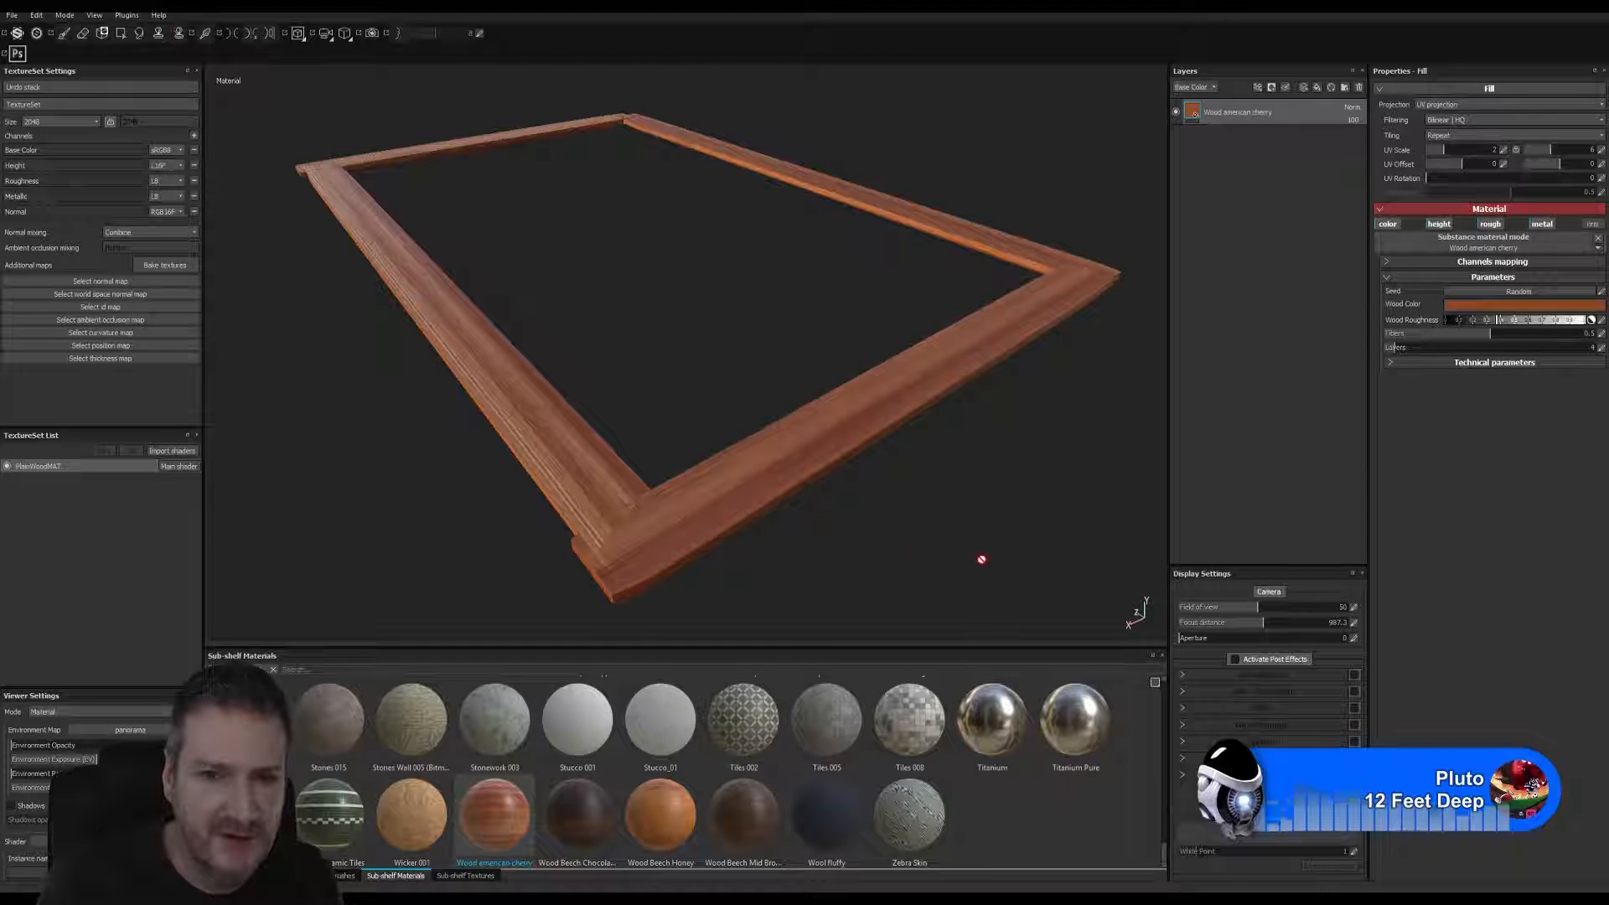
- Add the Wood Beech Honey material as a new fill layer beneath the Wood american cherry layer
{"action": "mouse_move", "coordinate": [872, 539]}
{"action": "left_mouse_down", "text": "alt"}
{"action": "mouse_move", "coordinate": [863, 478]}
{"action": "mouse_move", "coordinate": [872, 520]}
{"action": "mouse_move", "coordinate": [953, 502]}
{"action": "mouse_move", "coordinate": [870, 514]}
{"action": "left_mouse_up", "text": "alt"}
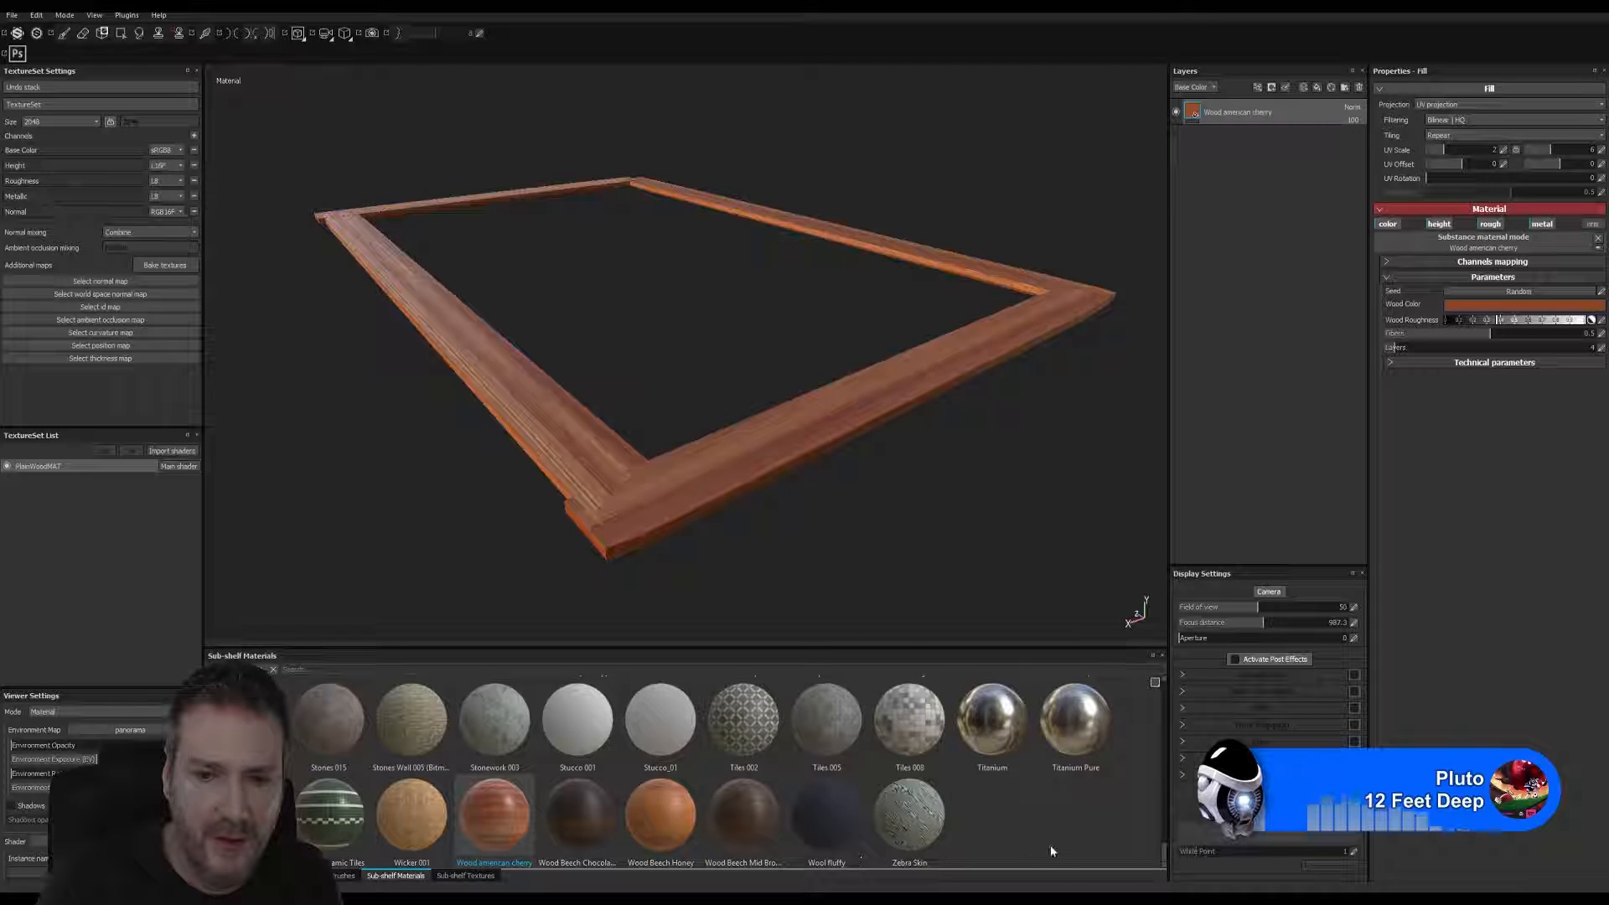
{"action": "left_click_drag", "start_coordinate": [661, 817], "coordinate": [1294, 442]}
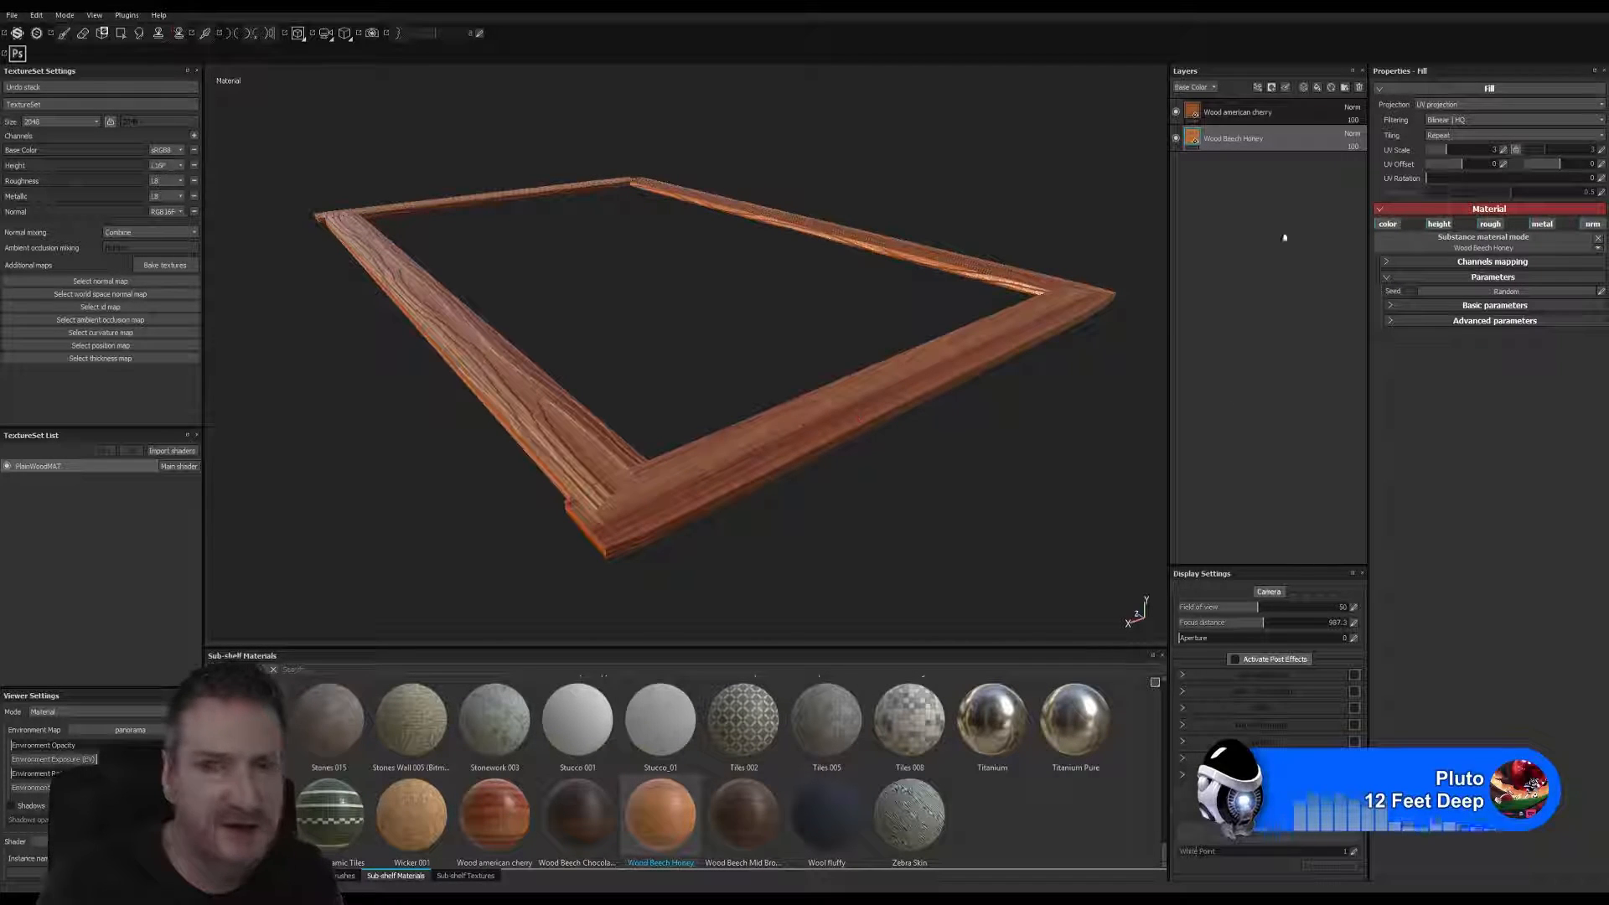
- Turn off the roughness and height channels of the Wood Beech Honey layer
{"action": "left_click", "coordinate": [1491, 225]}
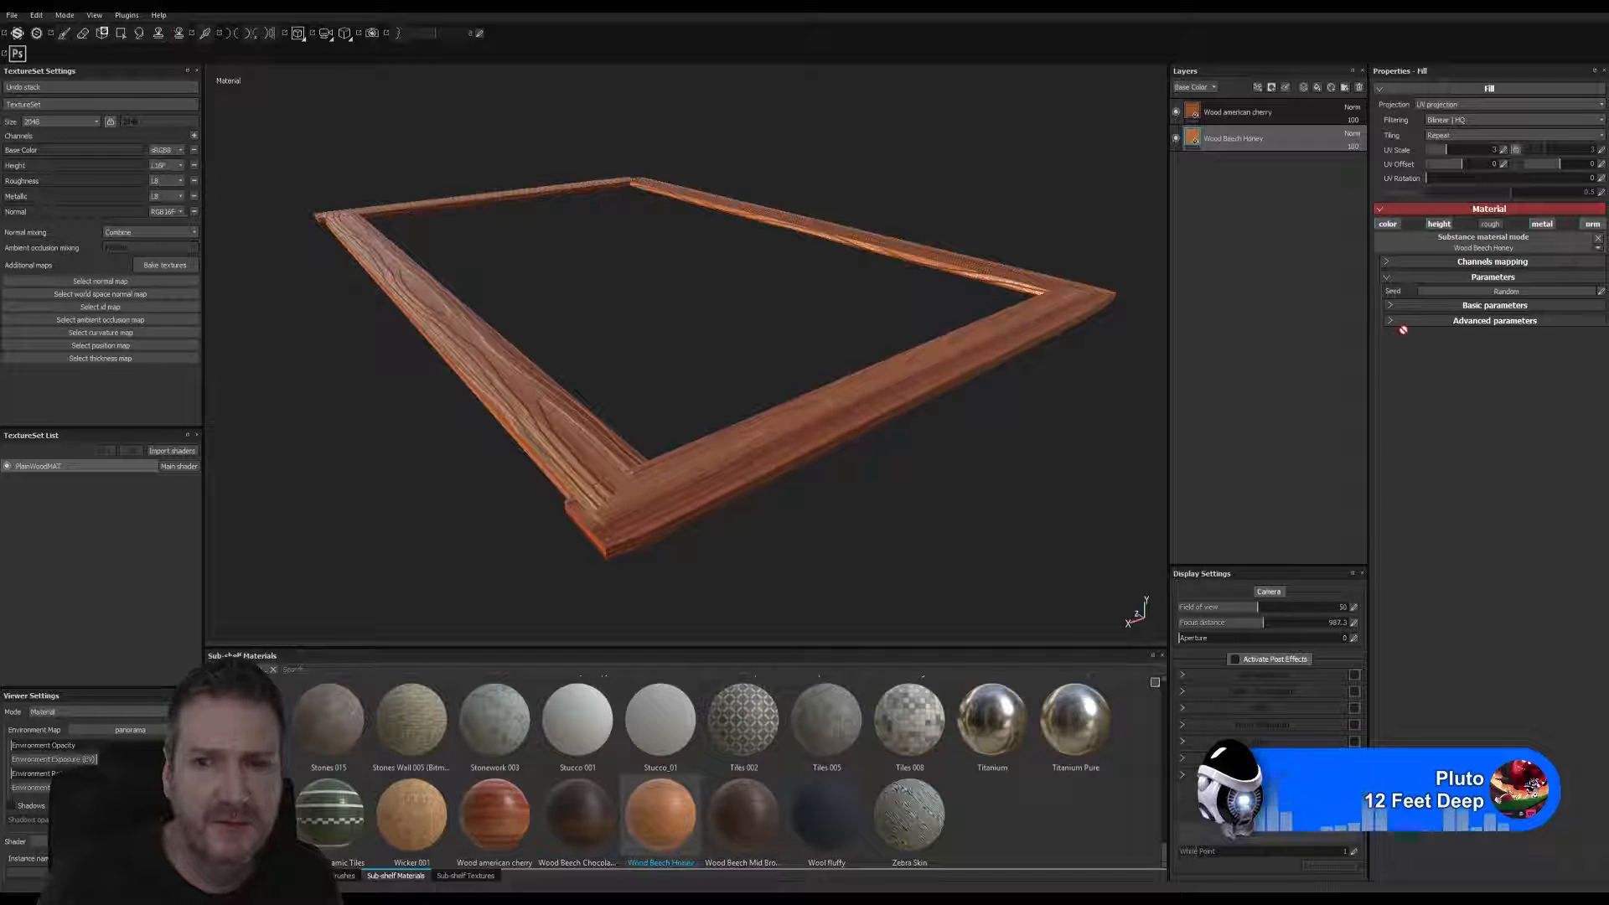
{"action": "left_click", "coordinate": [1439, 224]}
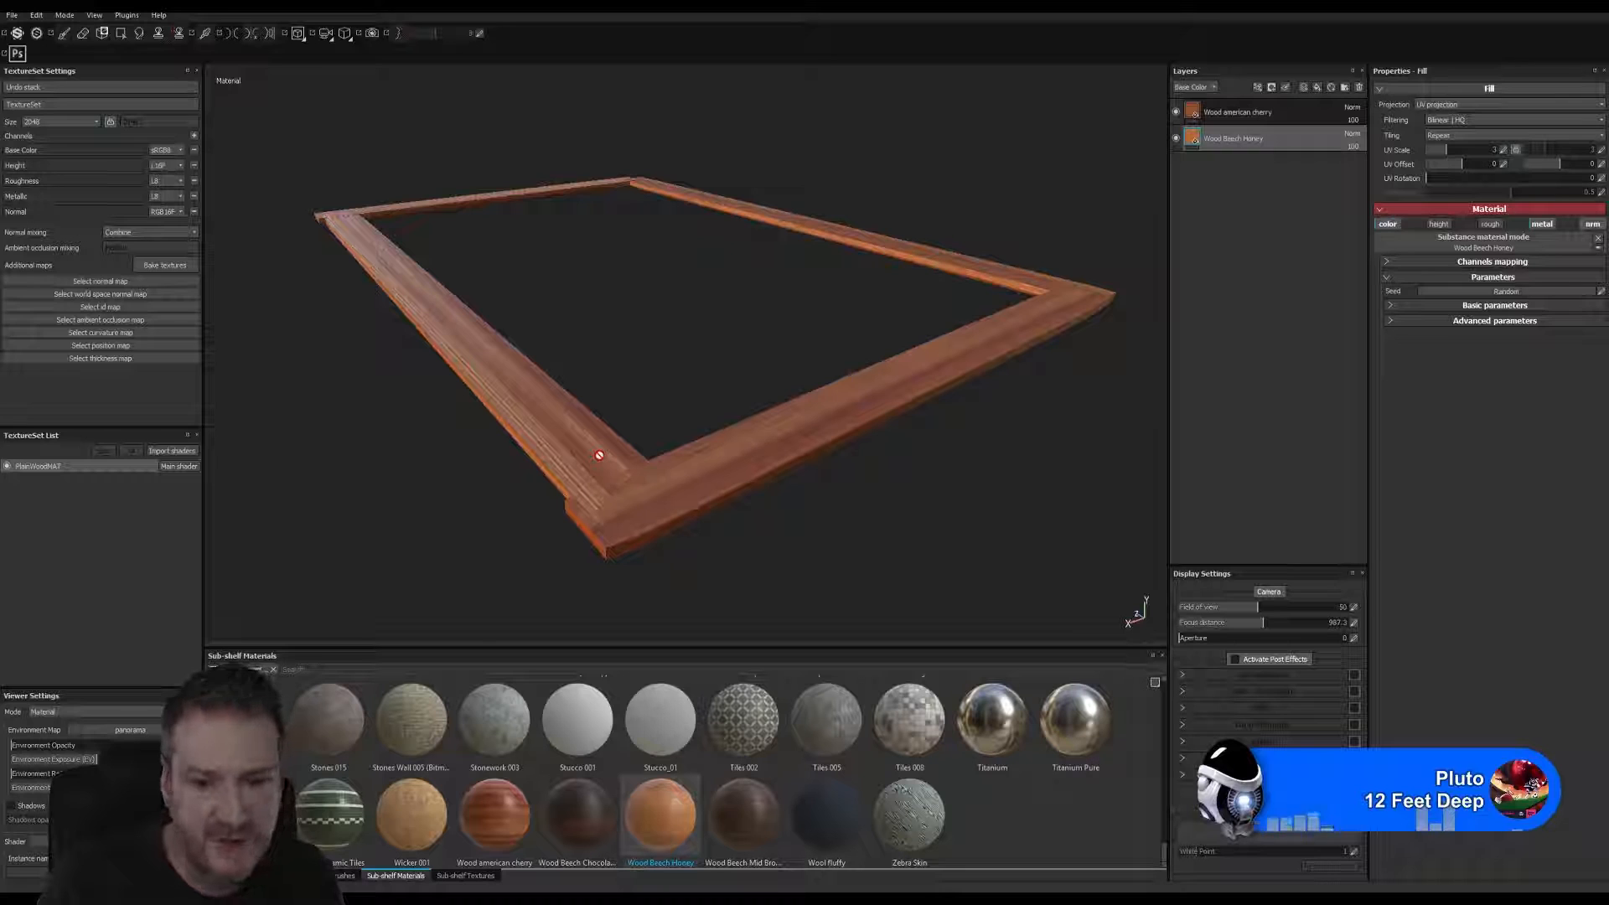
- Add a white mask to the Wood american cherry layer and choose a dirt brush to paint it in black
{"action": "left_click", "coordinate": [1212, 116]}
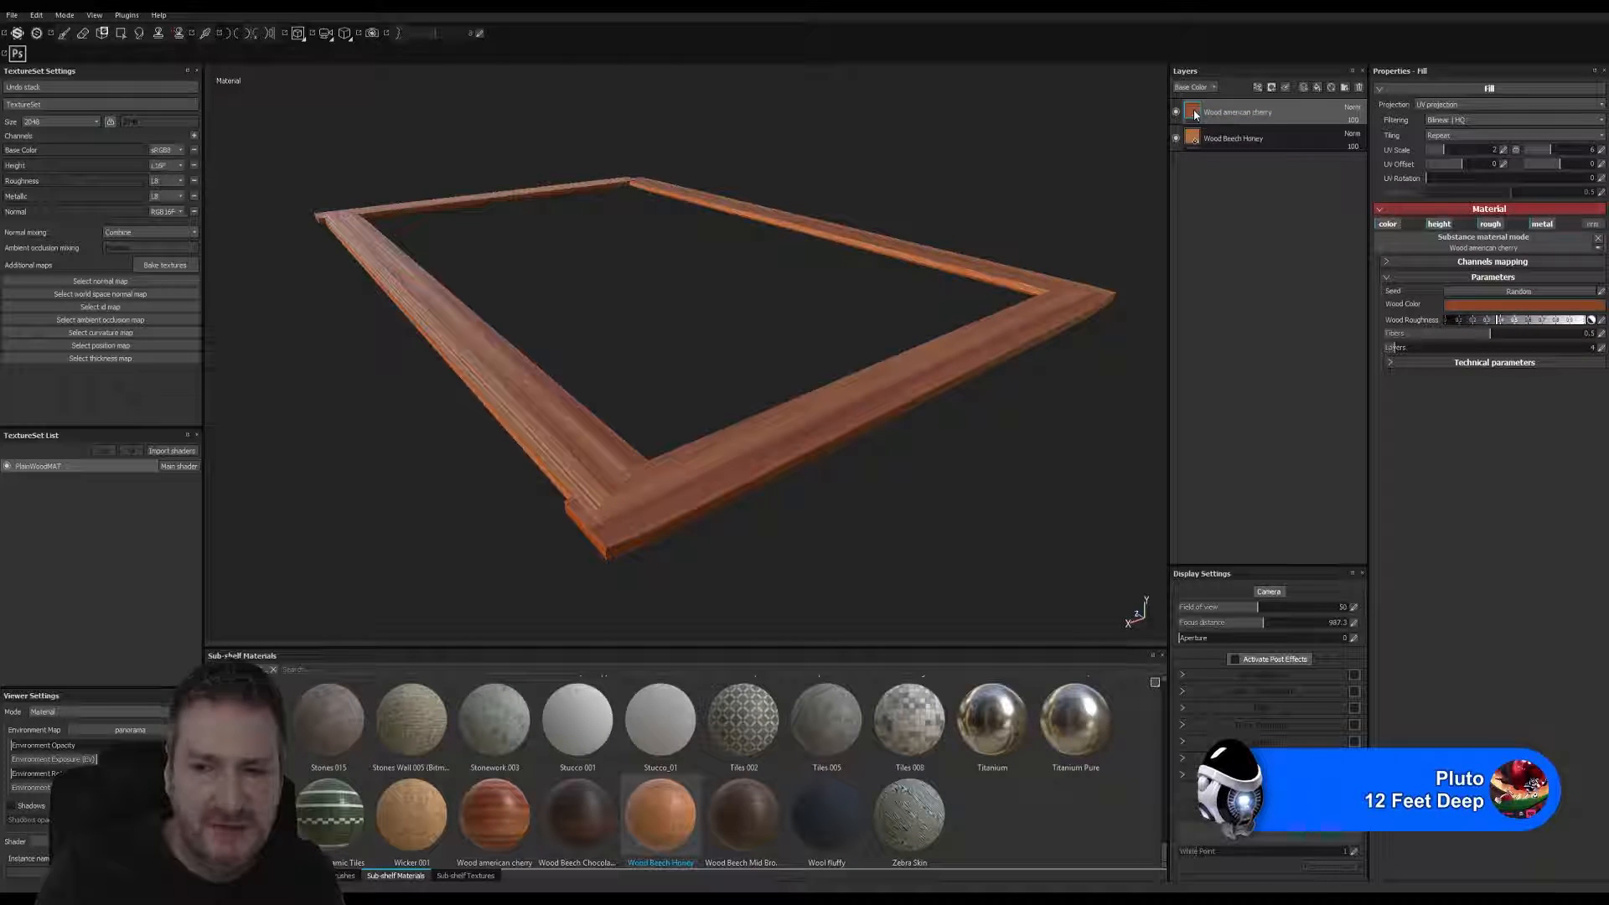
{"action": "right_click", "coordinate": [1196, 113]}
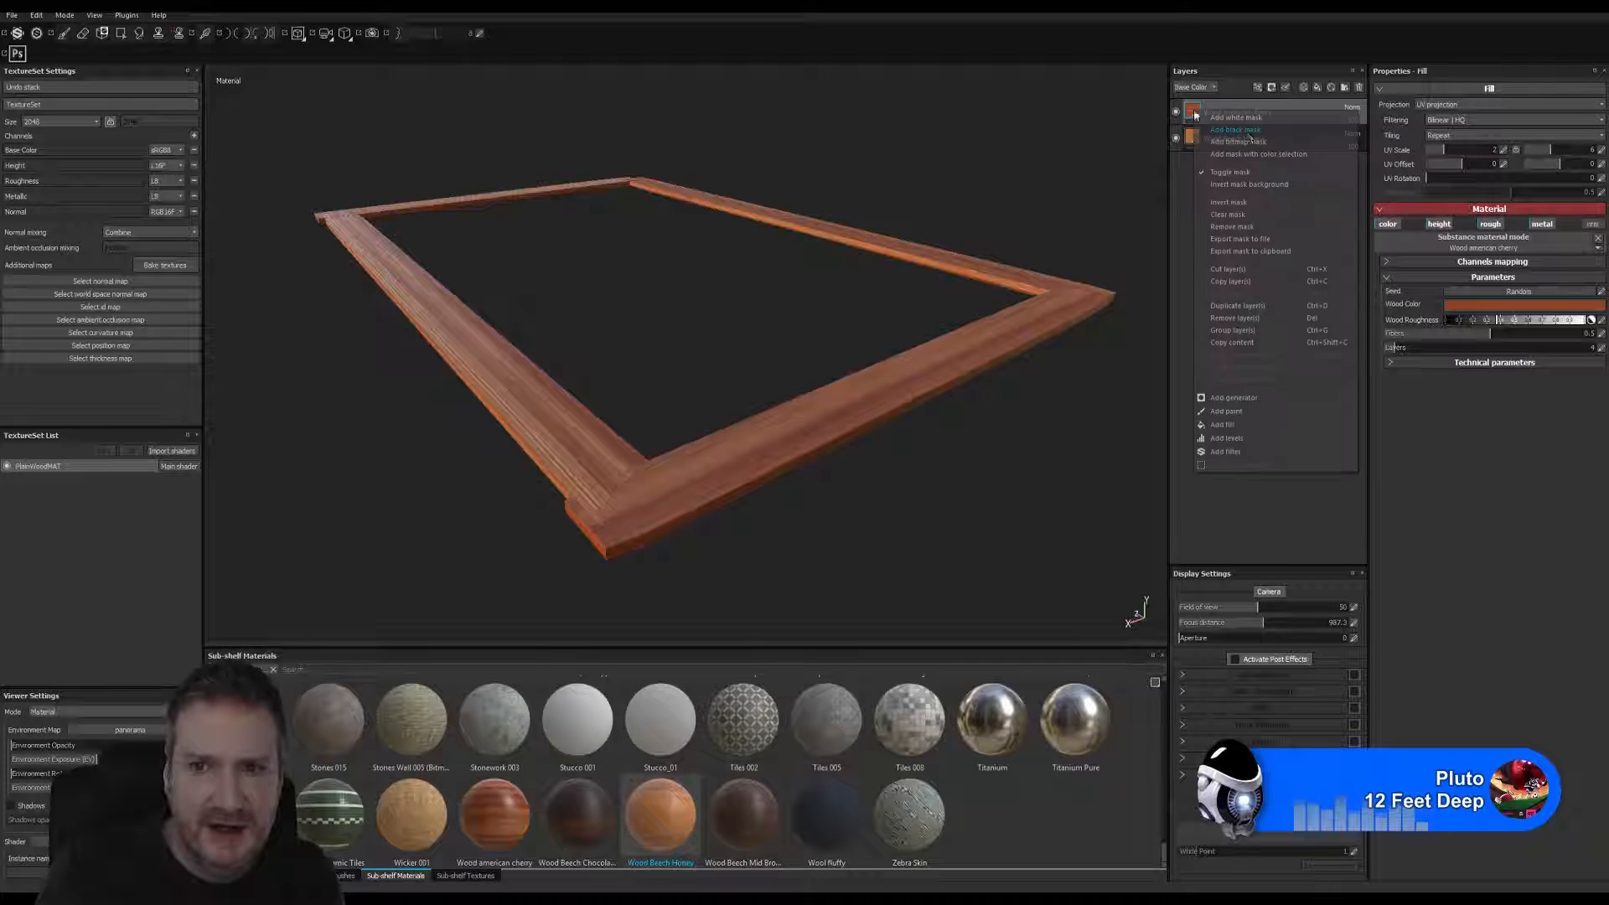
{"action": "left_click", "coordinate": [1237, 117]}
{"action": "key", "text": "1"}
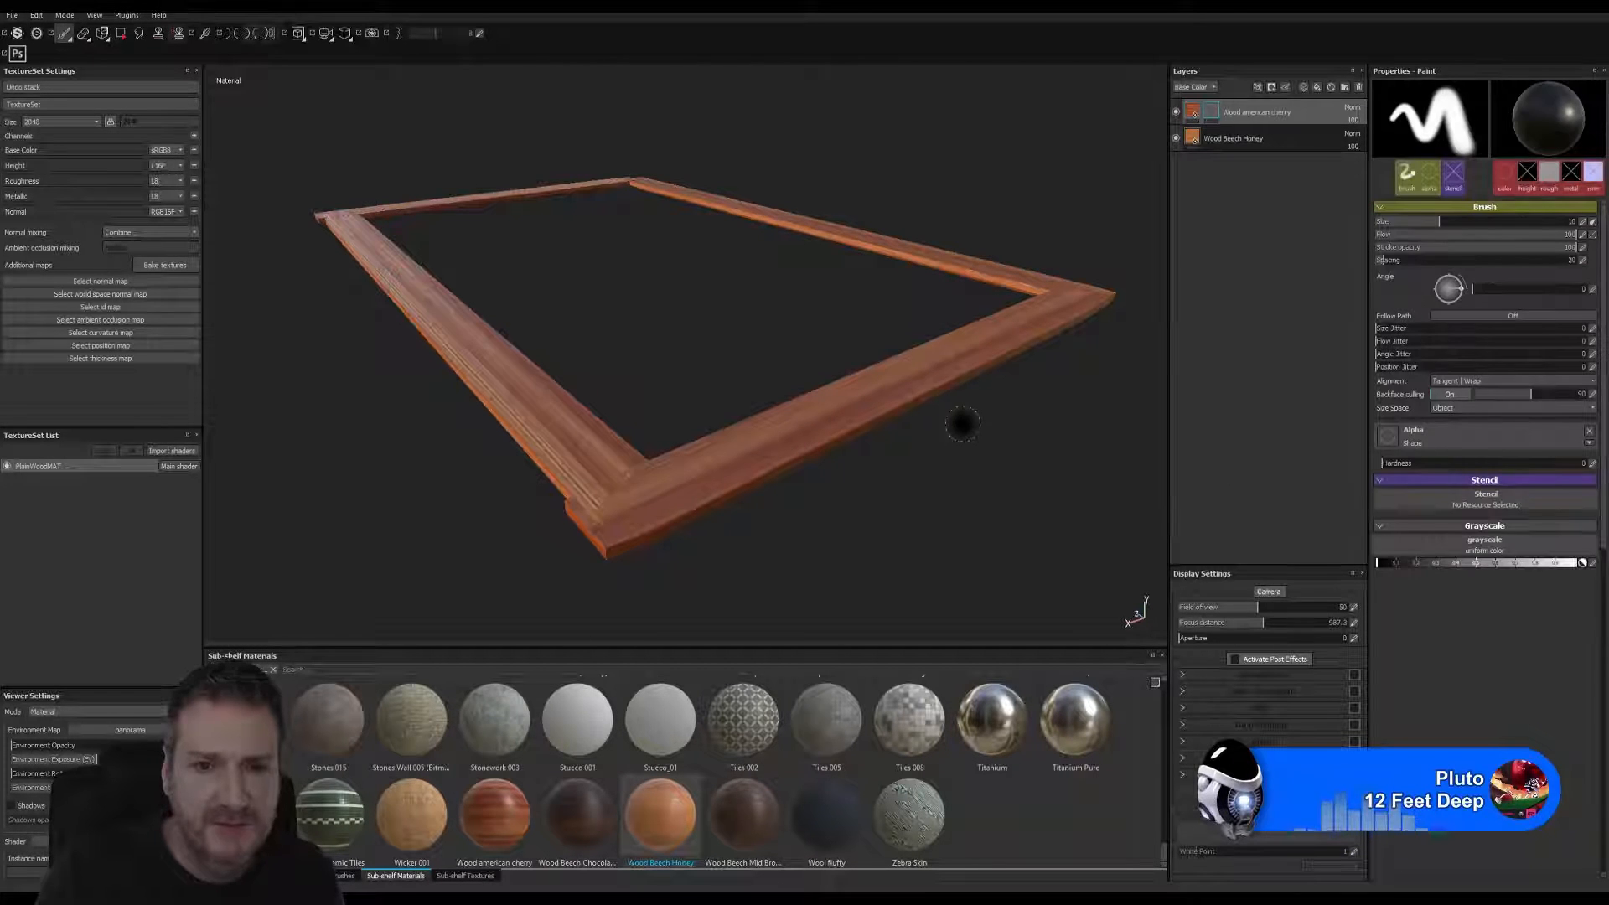
{"action": "left_click", "coordinate": [343, 875]}
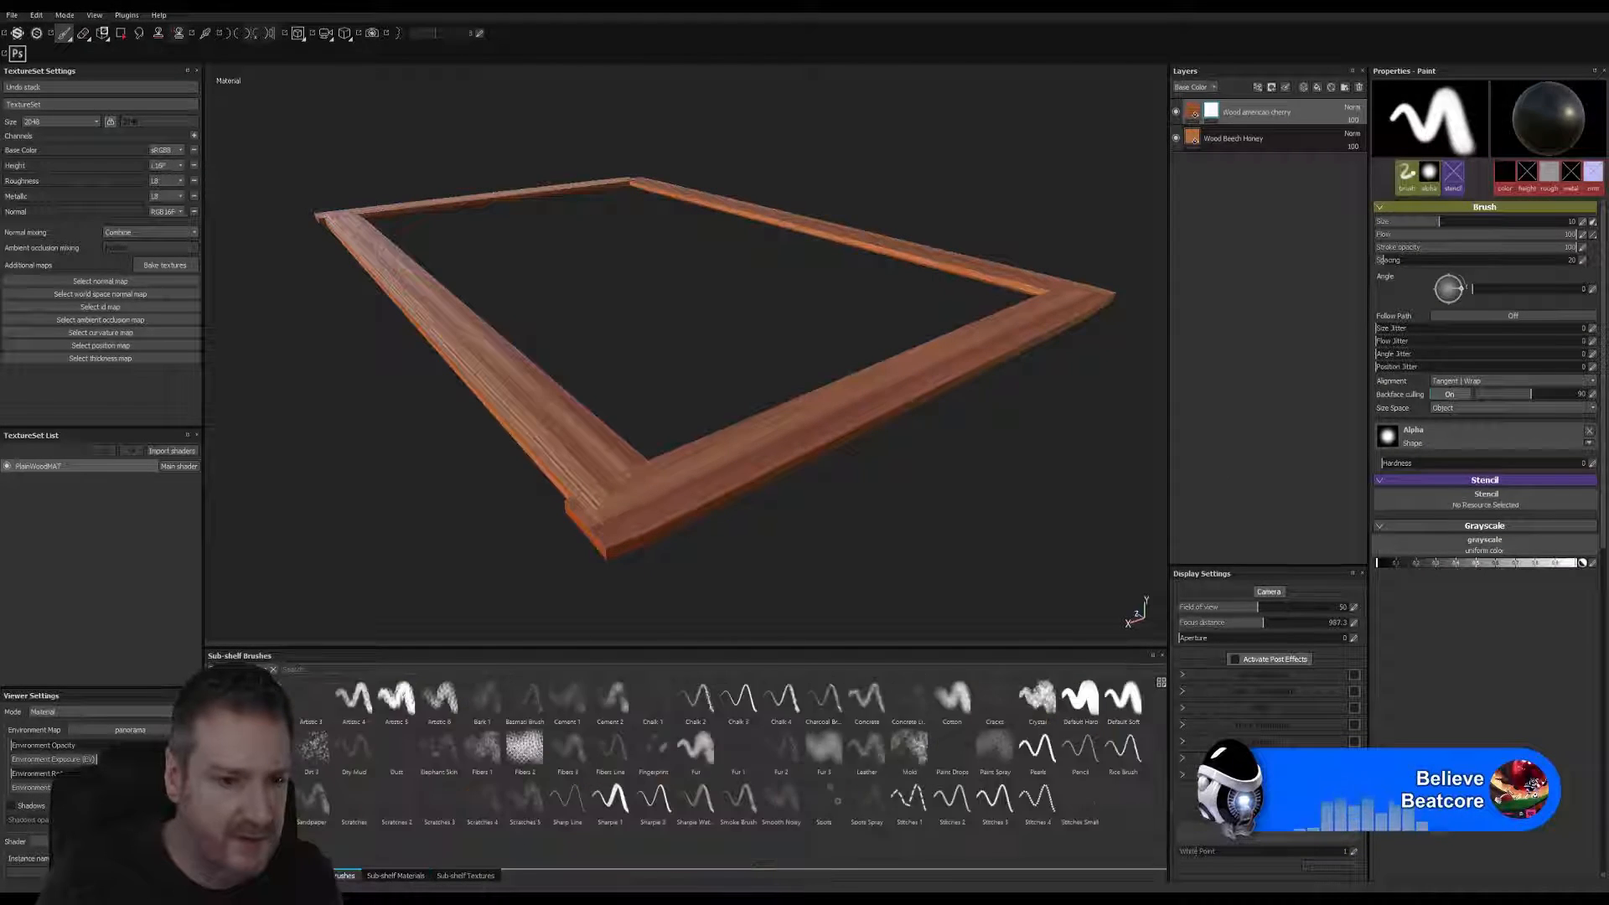
{"action": "left_click", "coordinate": [268, 747]}
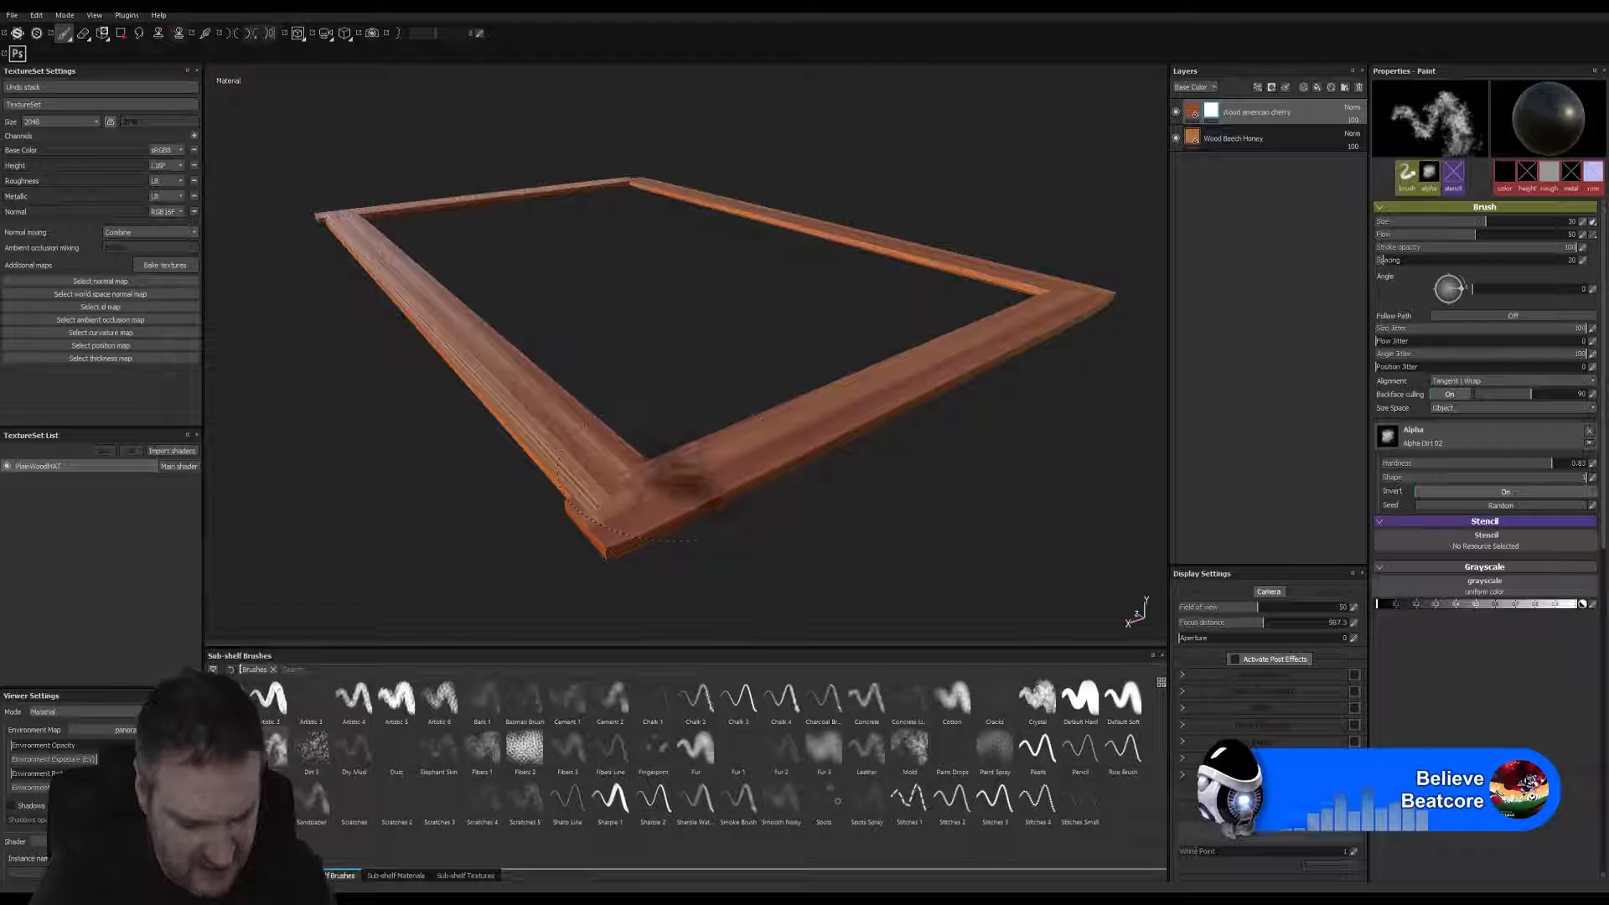
- Test the dirt brush near the frame's front corner, reduce its size to 1.18, and undo the test paint
{"action": "left_click_drag", "start_coordinate": [693, 507], "coordinate": [836, 459], "text": "alt"}
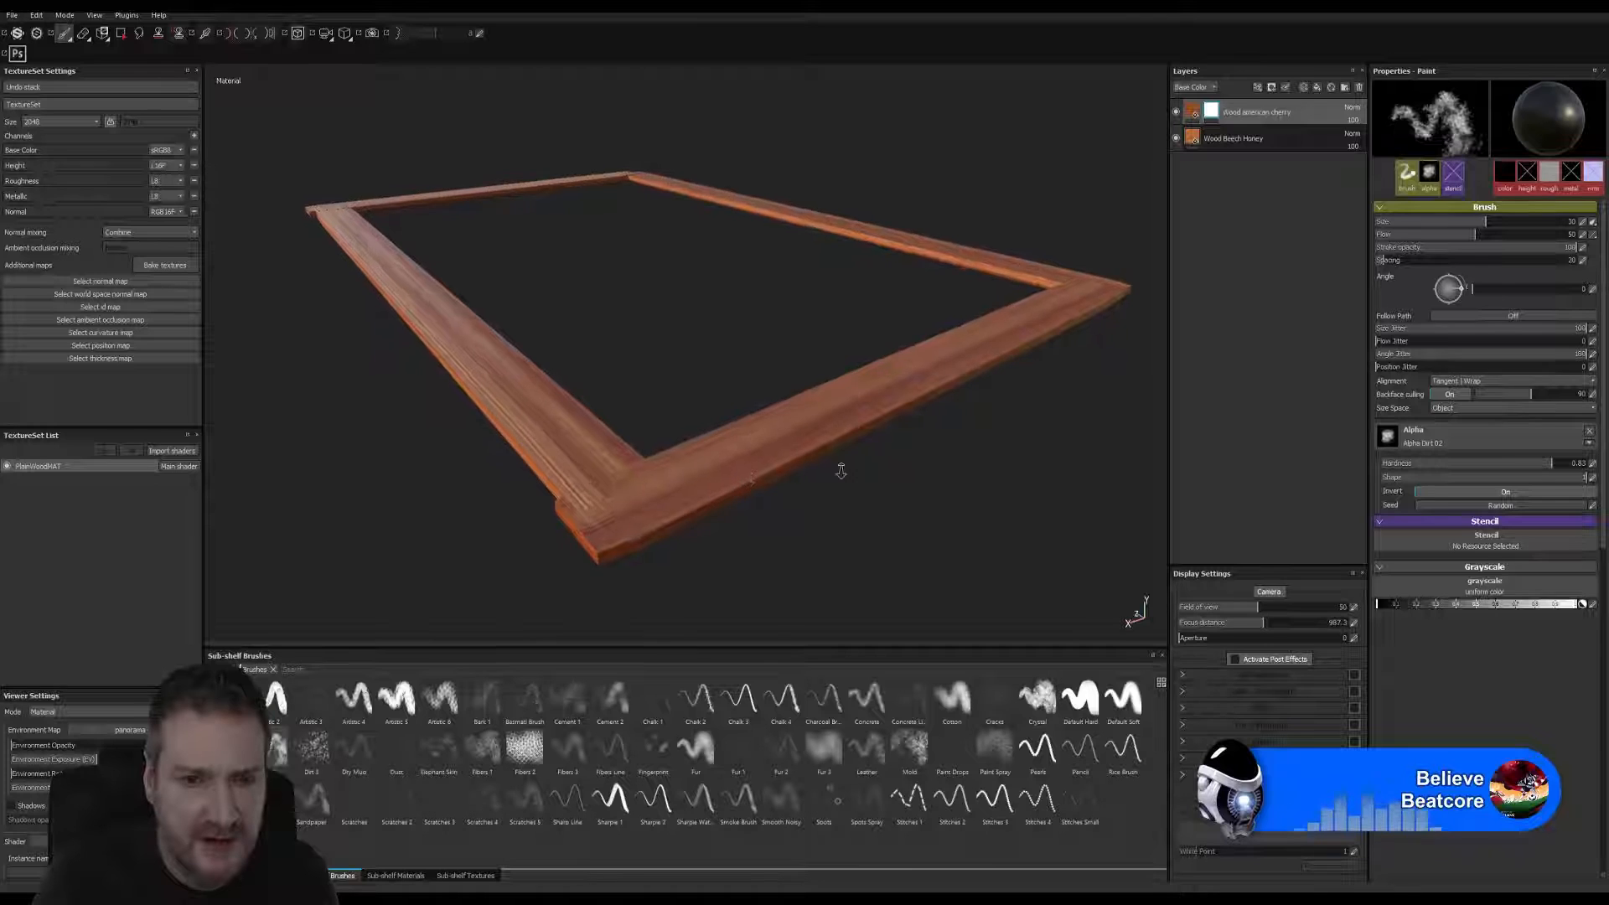
{"action": "right_click_drag", "start_coordinate": [836, 459], "coordinate": [1243, 451], "text": "alt"}
{"action": "left_click_drag", "start_coordinate": [1243, 450], "coordinate": [712, 502], "text": "alt"}
{"action": "left_click", "coordinate": [654, 511]}
{"action": "right_click_drag", "start_coordinate": [662, 536], "coordinate": [590, 537], "text": "ctrl"}
{"action": "key", "text": "ctrl+z"}
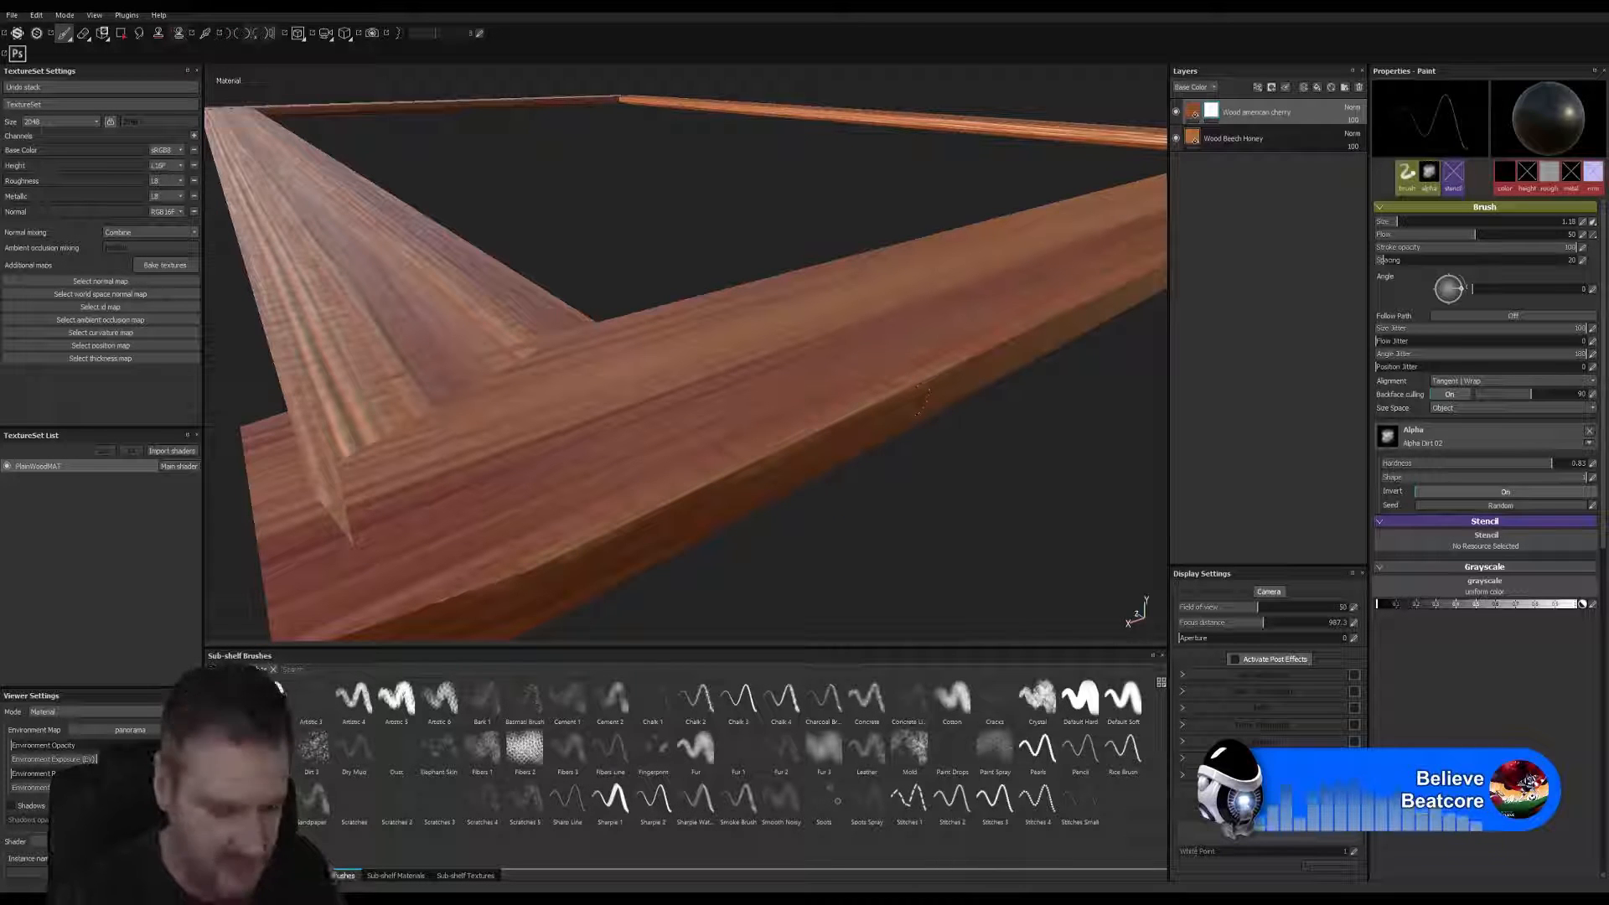
- Paint irregular wear into the cherry layer's mask along the outer edge of the front rail, up to its far corner
{"action": "key", "text": "alt"}
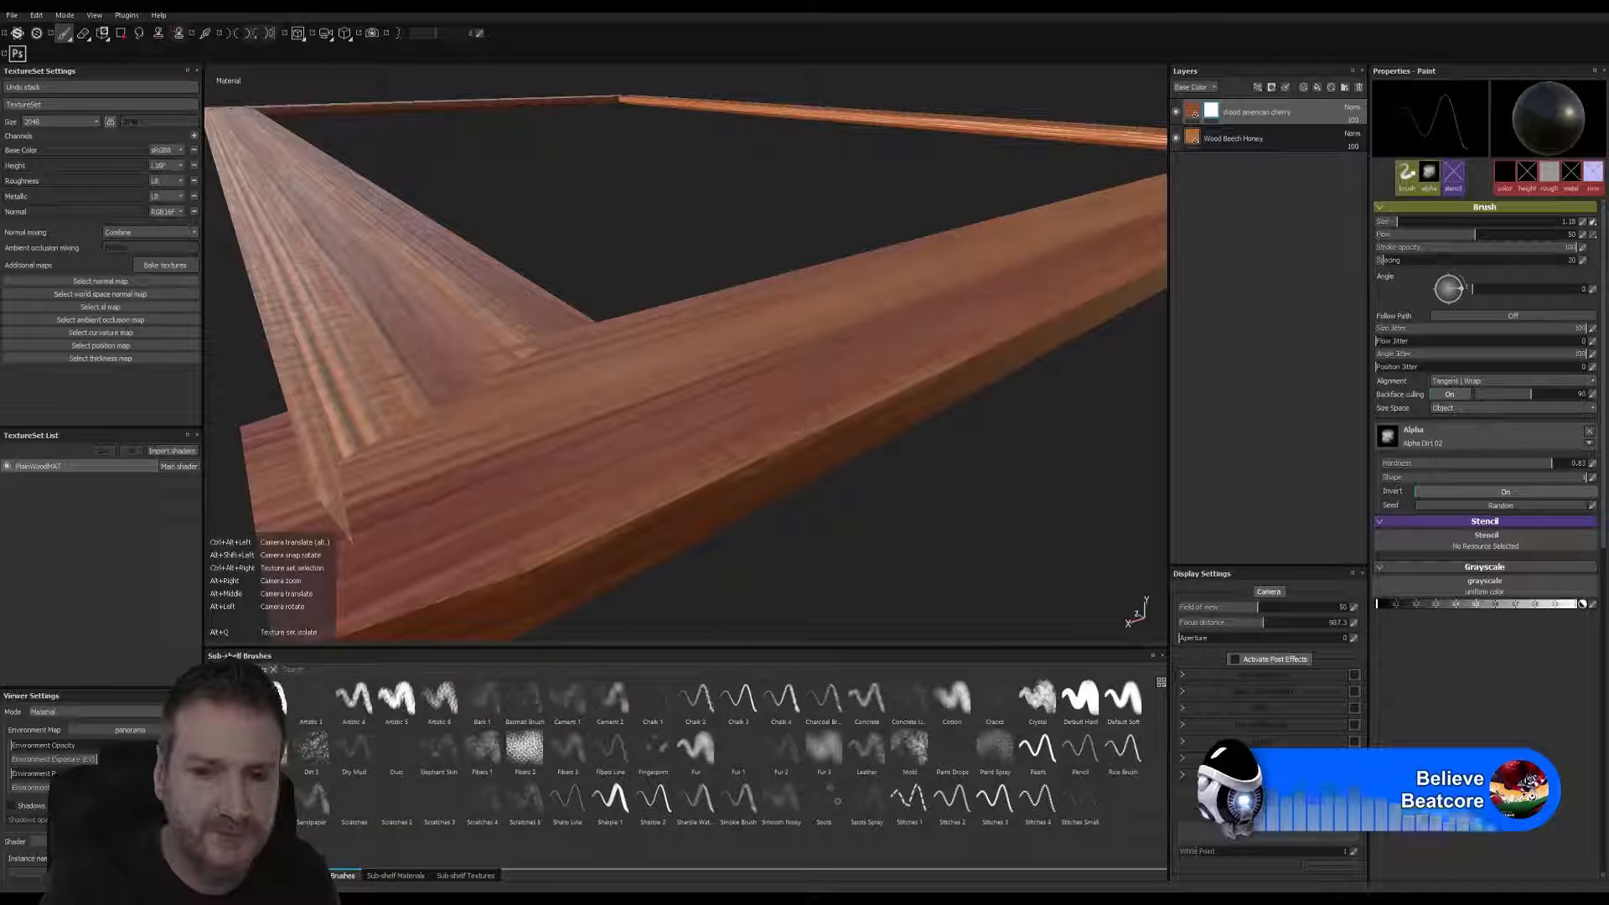
{"action": "left_click_drag", "start_coordinate": [1030, 378], "coordinate": [519, 509], "text": "alt"}
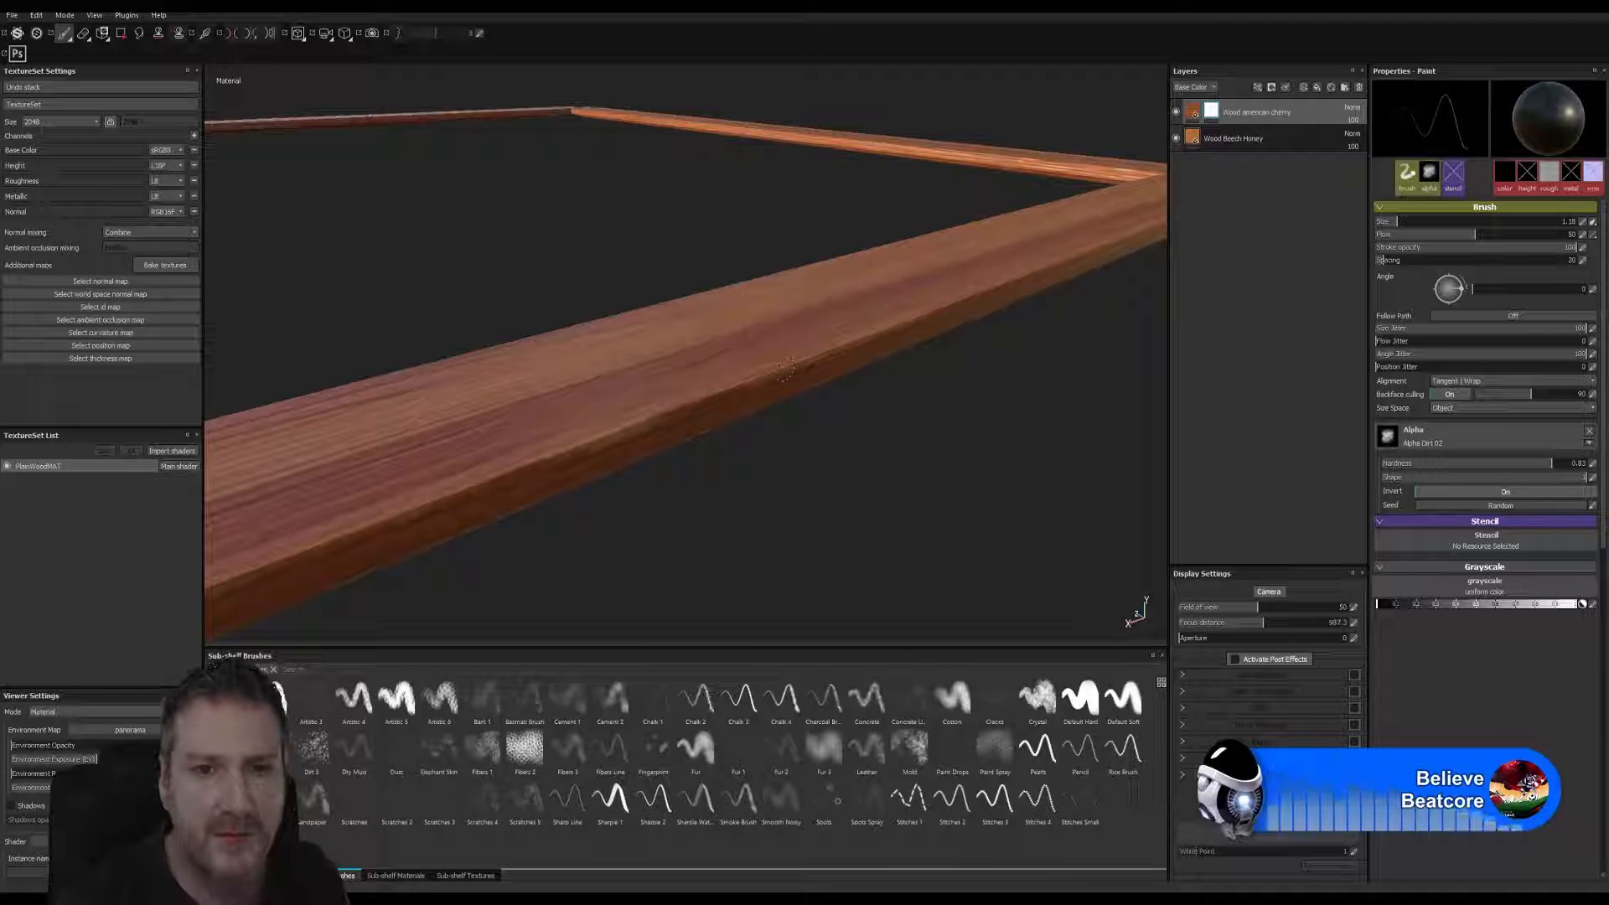
{"action": "left_click_drag", "start_coordinate": [975, 428], "coordinate": [269, 565], "text": "alt"}
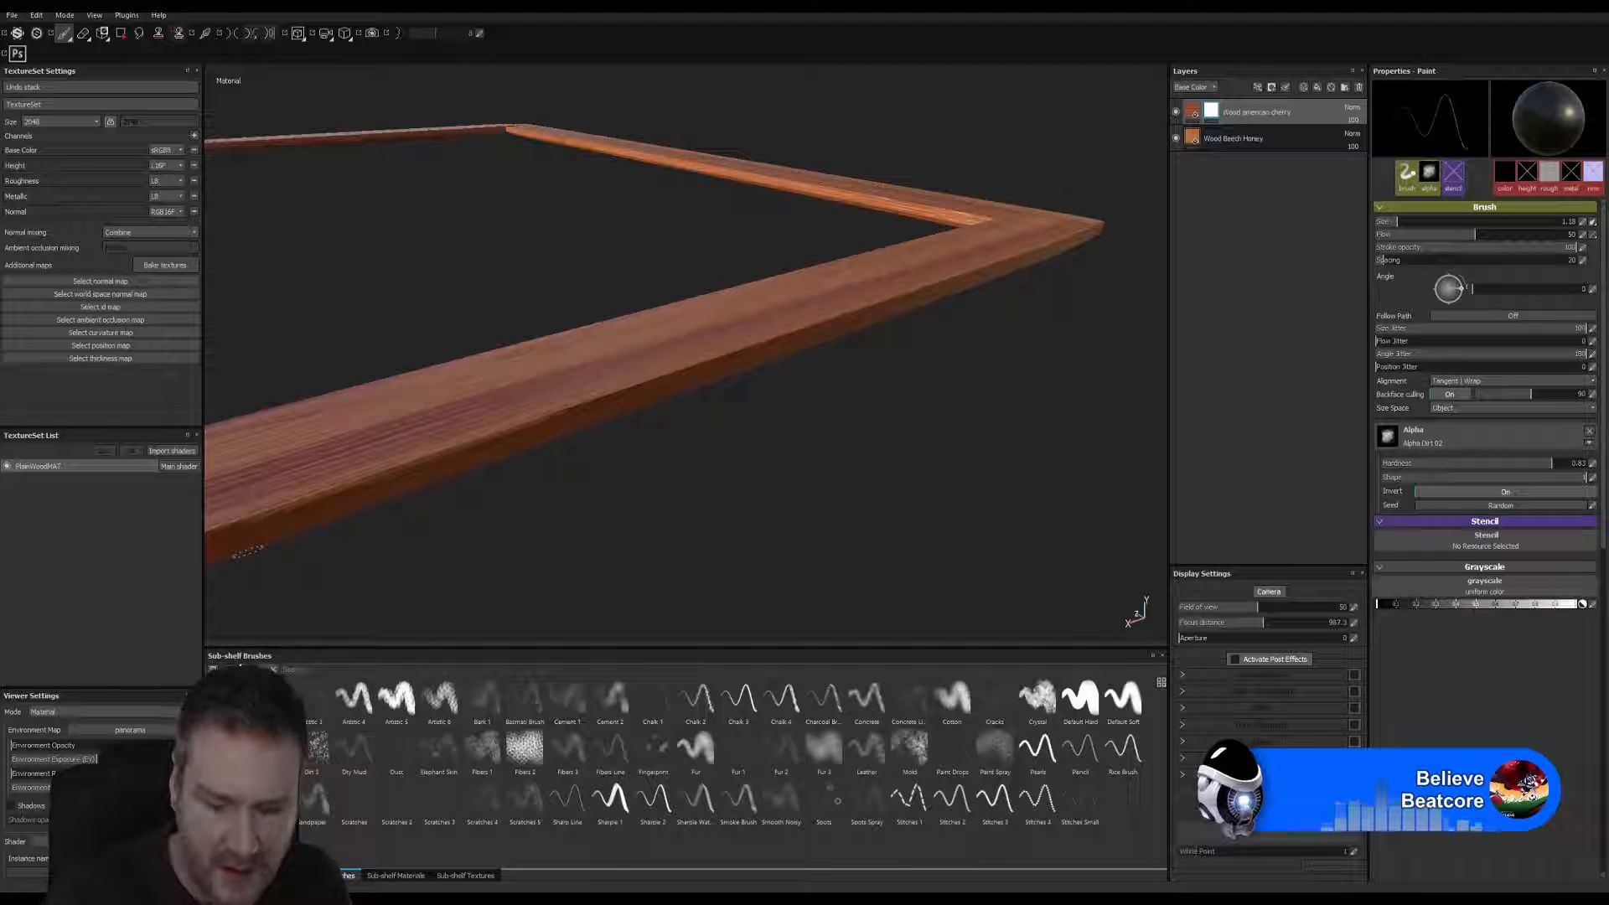
{"action": "right_click_drag", "start_coordinate": [732, 388], "coordinate": [1138, 408], "text": "alt"}
{"action": "left_click_drag", "start_coordinate": [1138, 408], "coordinate": [621, 495], "text": "alt"}
{"action": "left_click_drag", "start_coordinate": [773, 473], "coordinate": [920, 435], "text": "alt"}
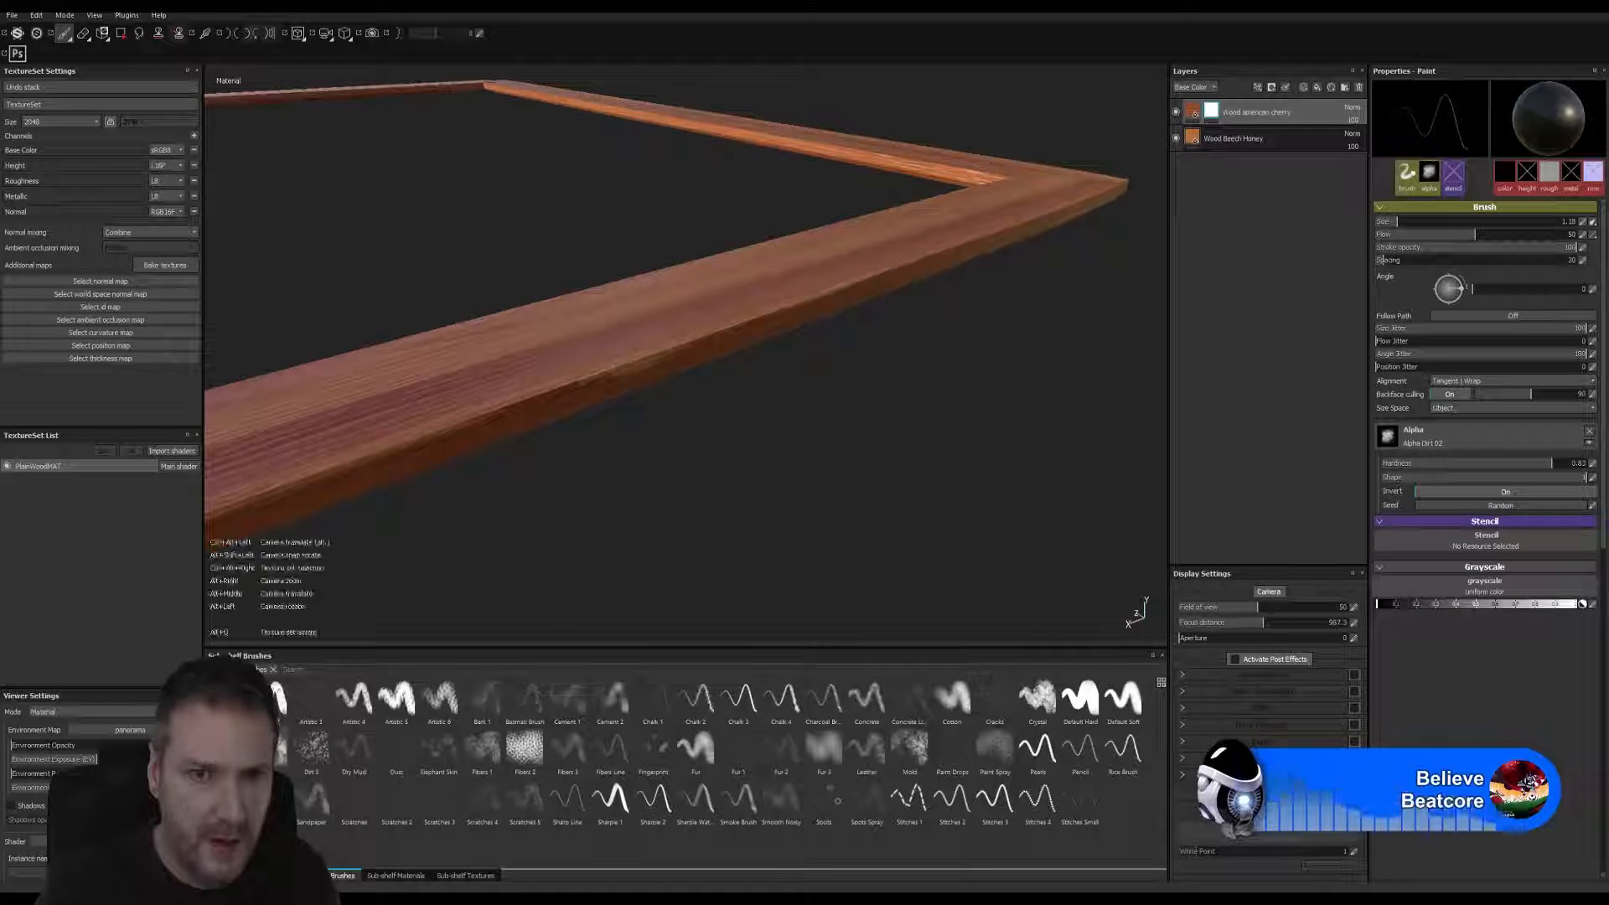
{"action": "left_click_drag", "start_coordinate": [711, 439], "coordinate": [618, 589], "text": "alt"}
{"action": "left_click_drag", "start_coordinate": [872, 369], "coordinate": [538, 540], "text": "alt"}
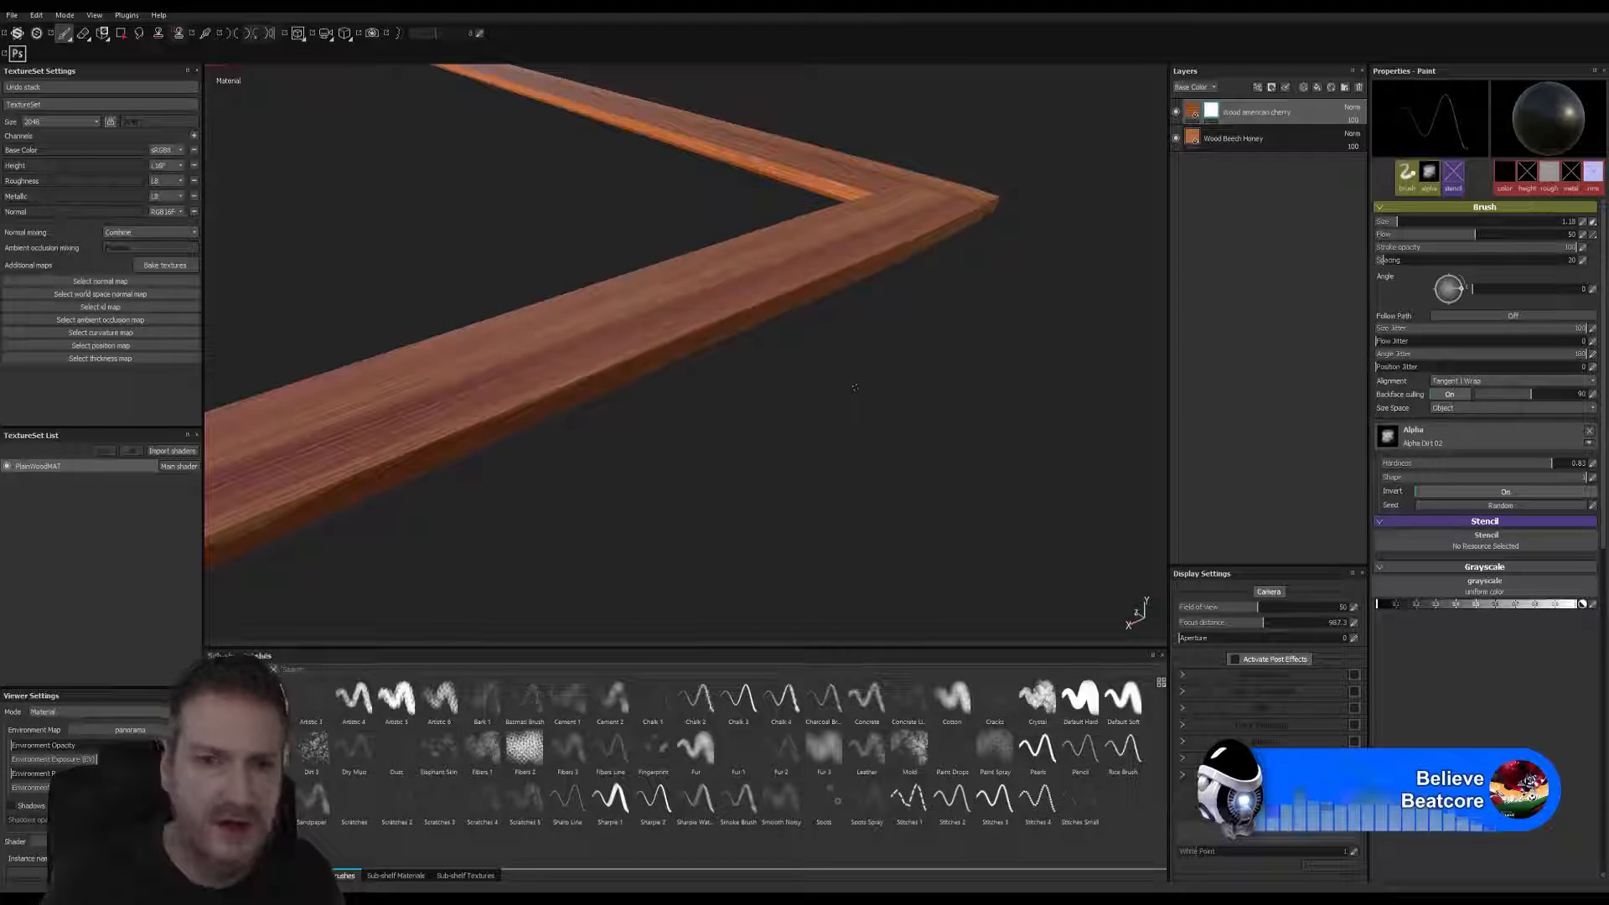
- Shift the Wood american cherry layer's Wood Color to a slightly redder hue of about 0.04
{"action": "left_click", "coordinate": [1194, 117]}
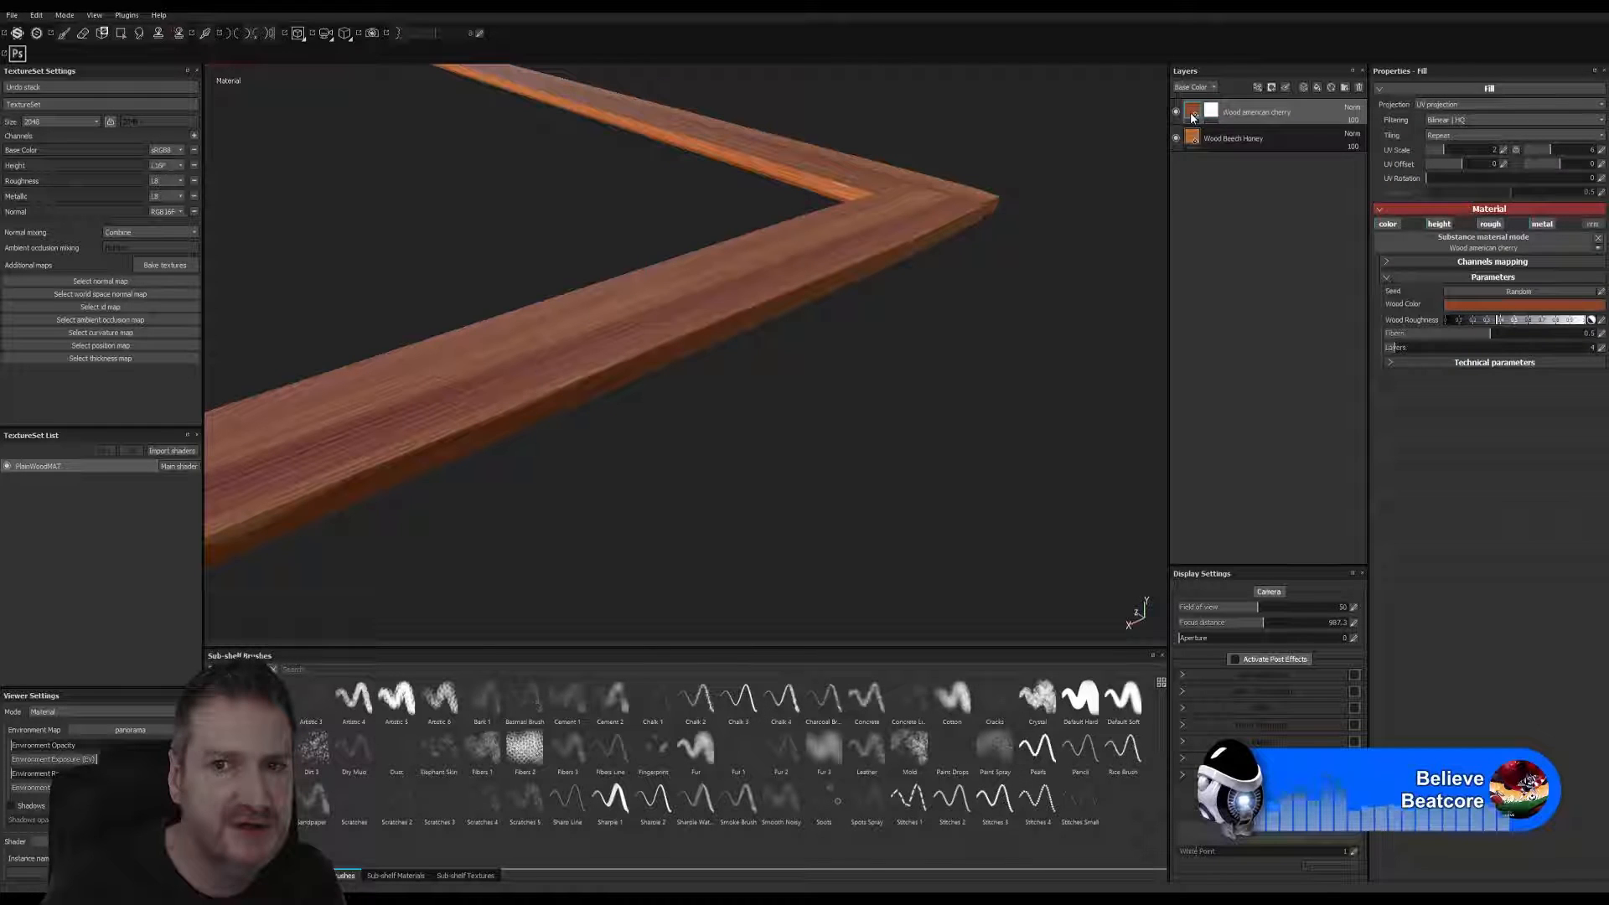
{"action": "left_click", "coordinate": [1501, 307]}
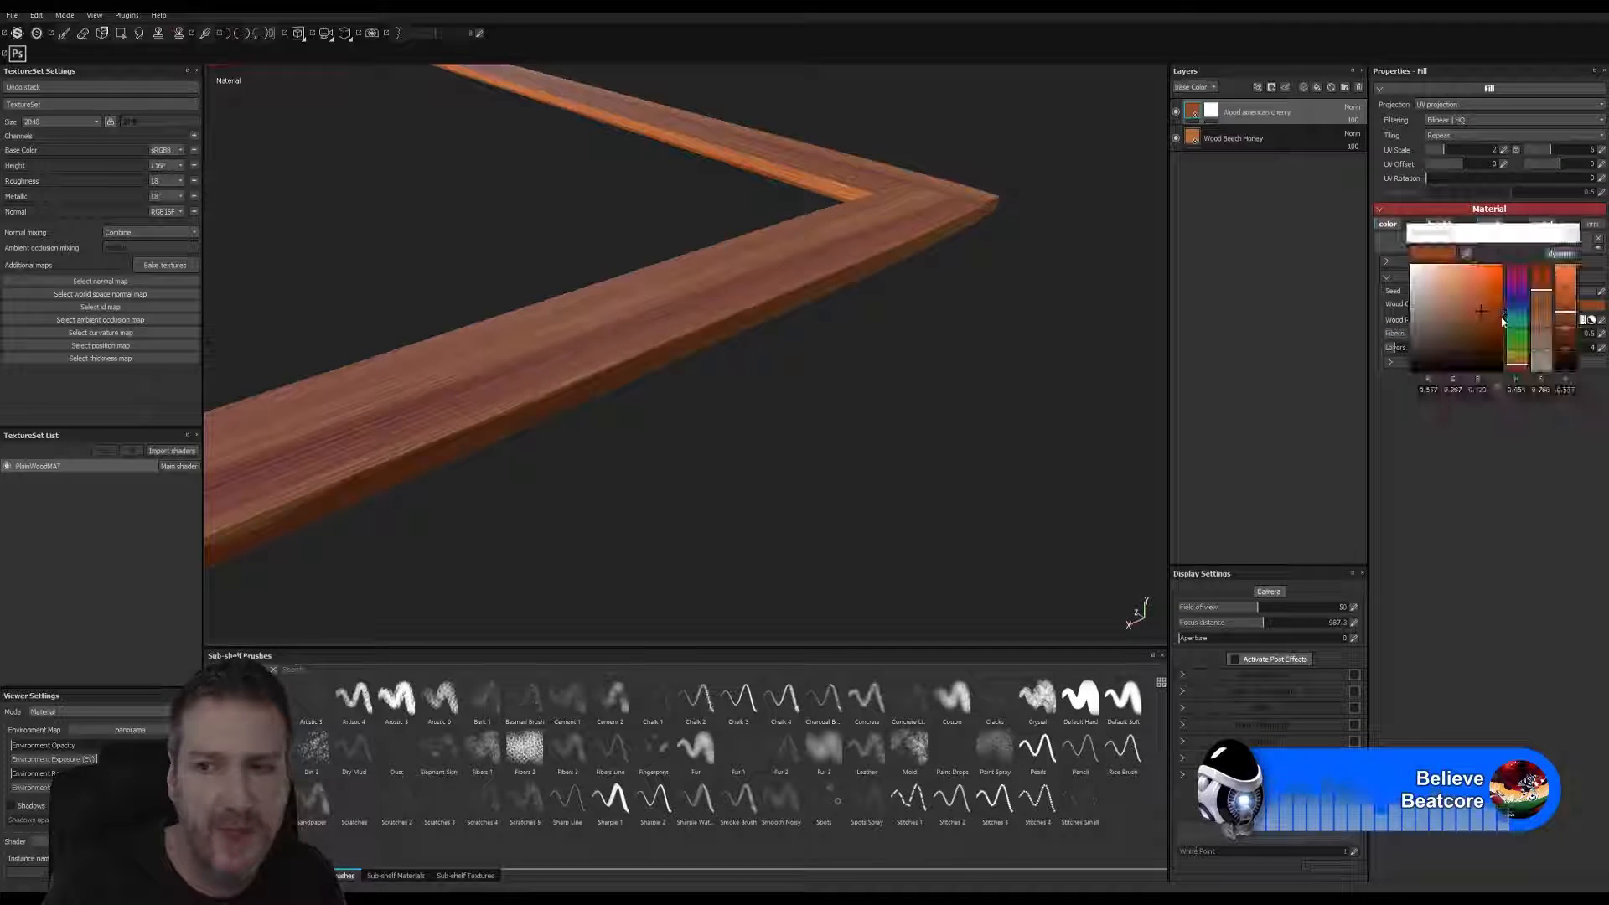
{"action": "left_click", "coordinate": [1518, 372]}
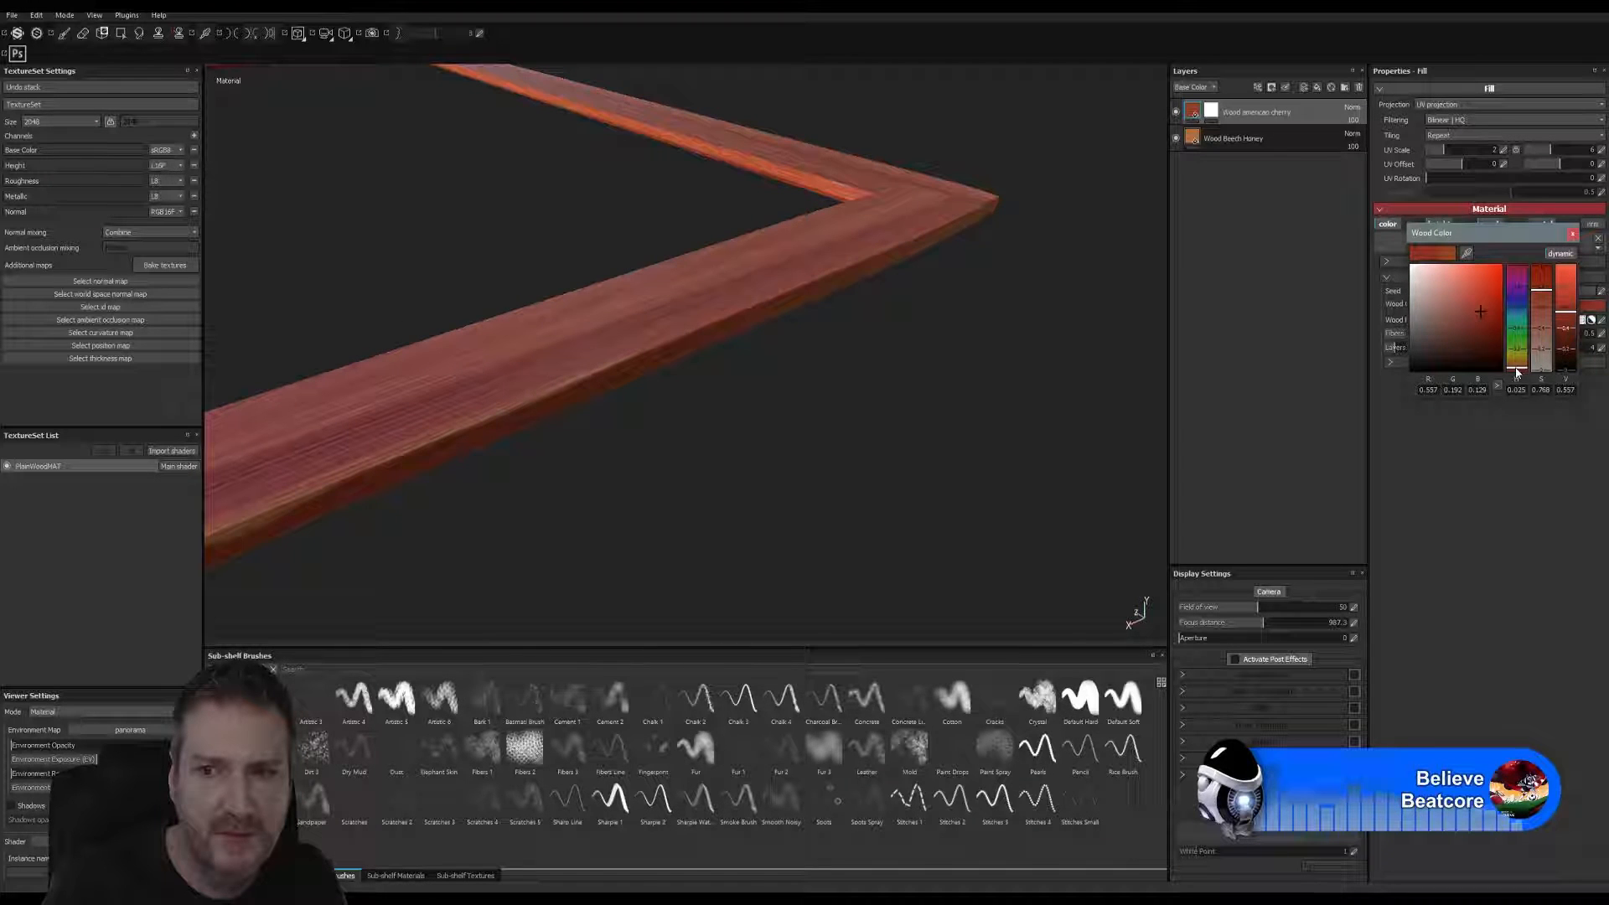
{"action": "left_click", "coordinate": [1519, 371]}
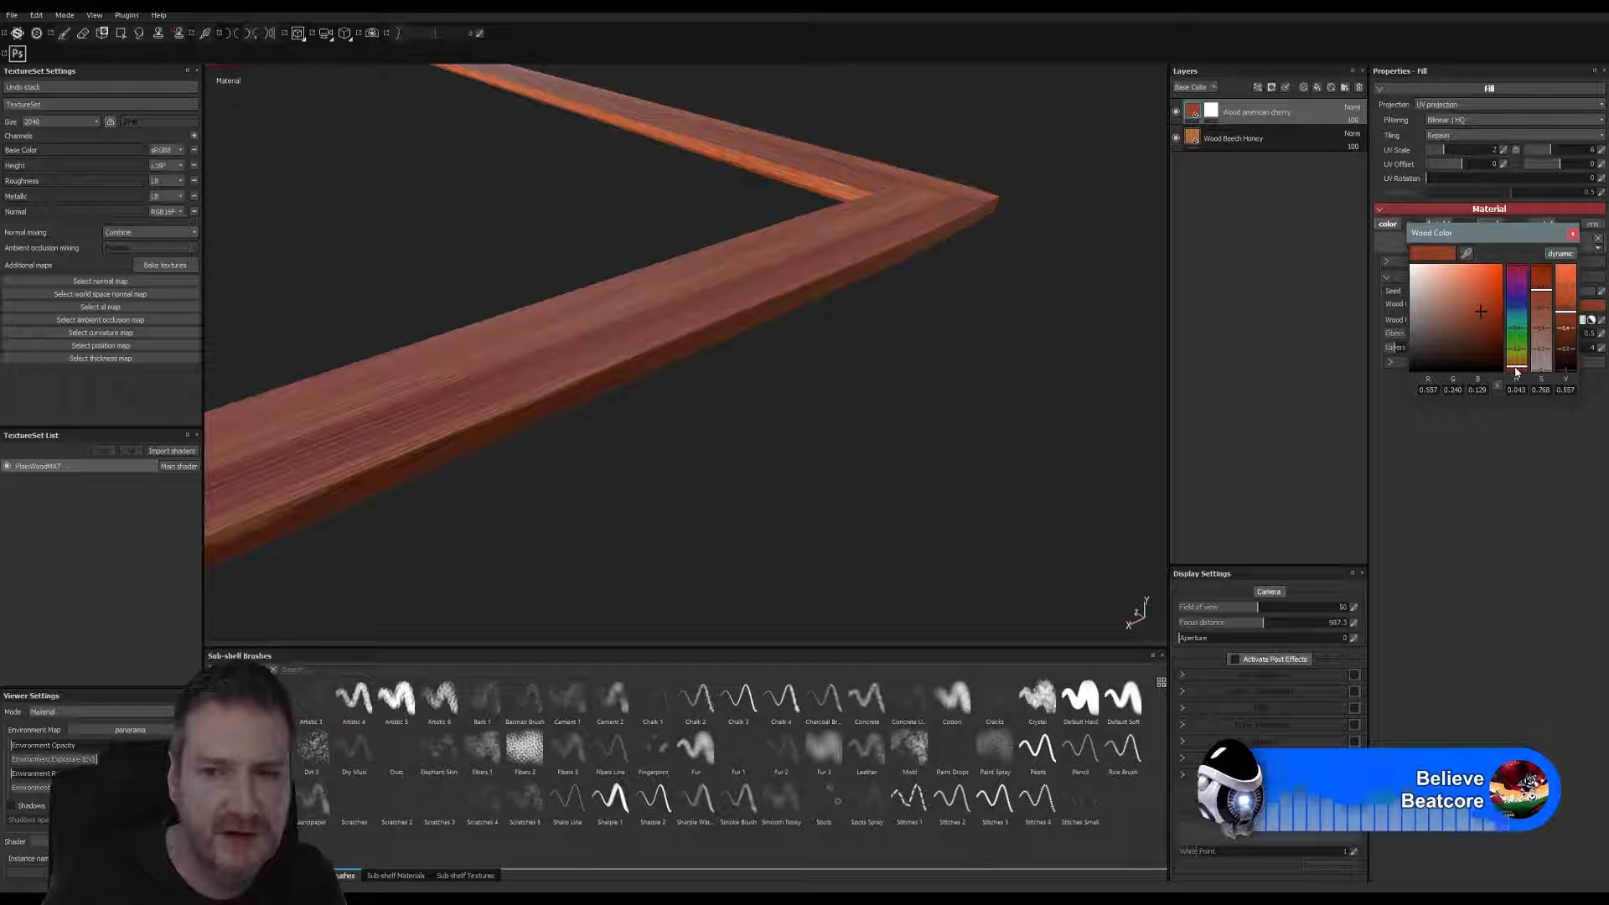
{"action": "left_click", "coordinate": [1573, 239]}
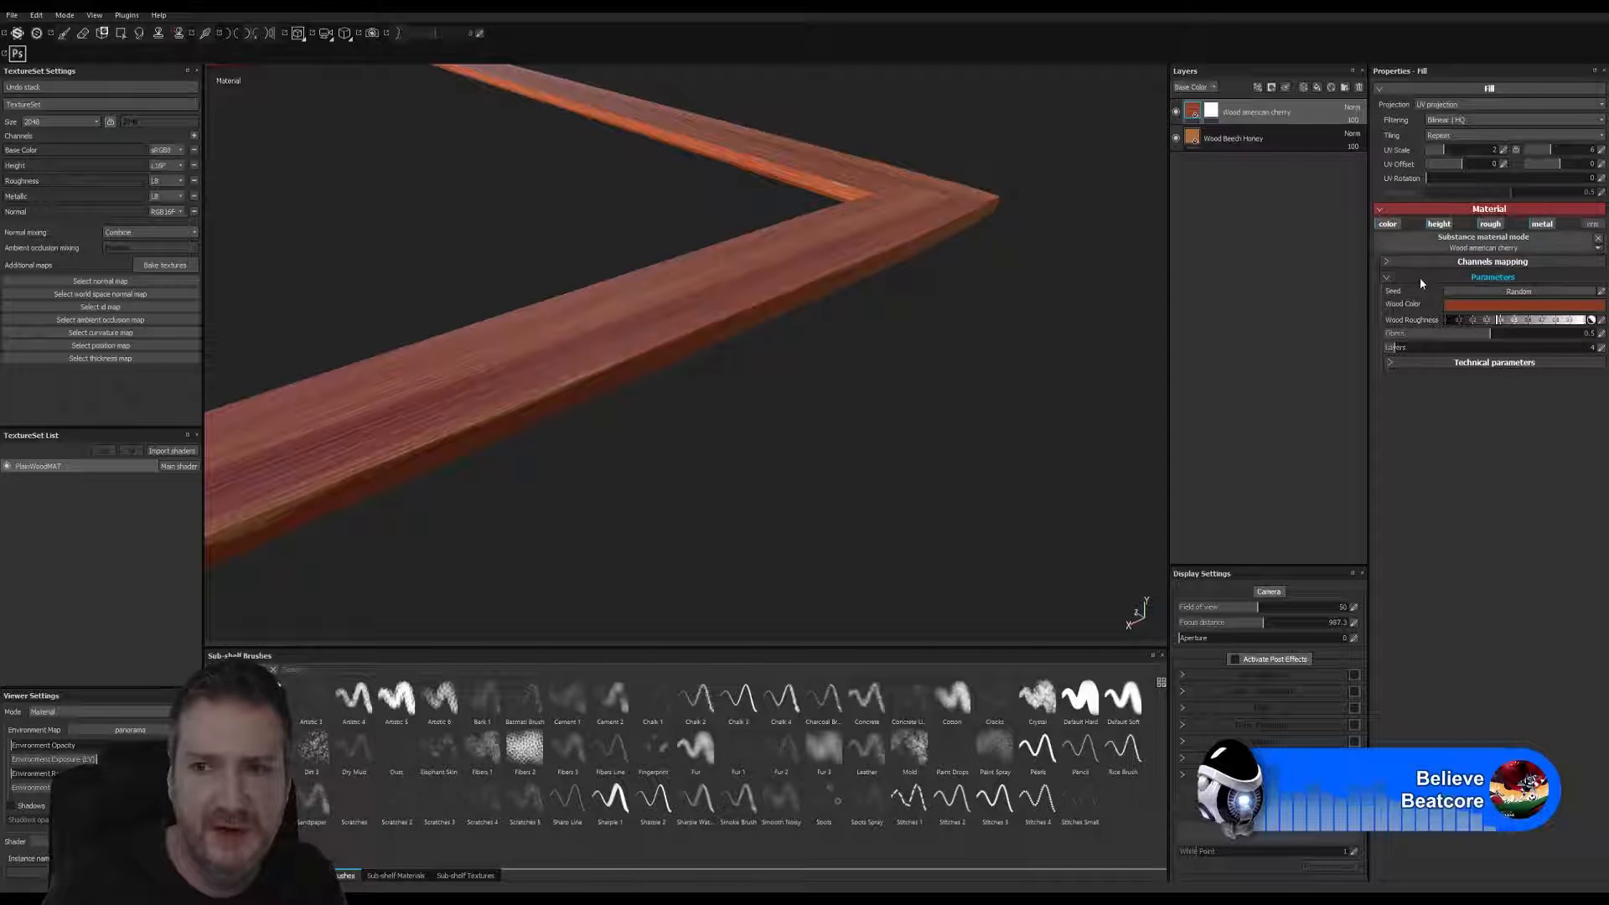
- Lower the Wood american cherry material's Luminosity to 0.49 in its technical parameters
{"action": "left_click", "coordinate": [1386, 262]}
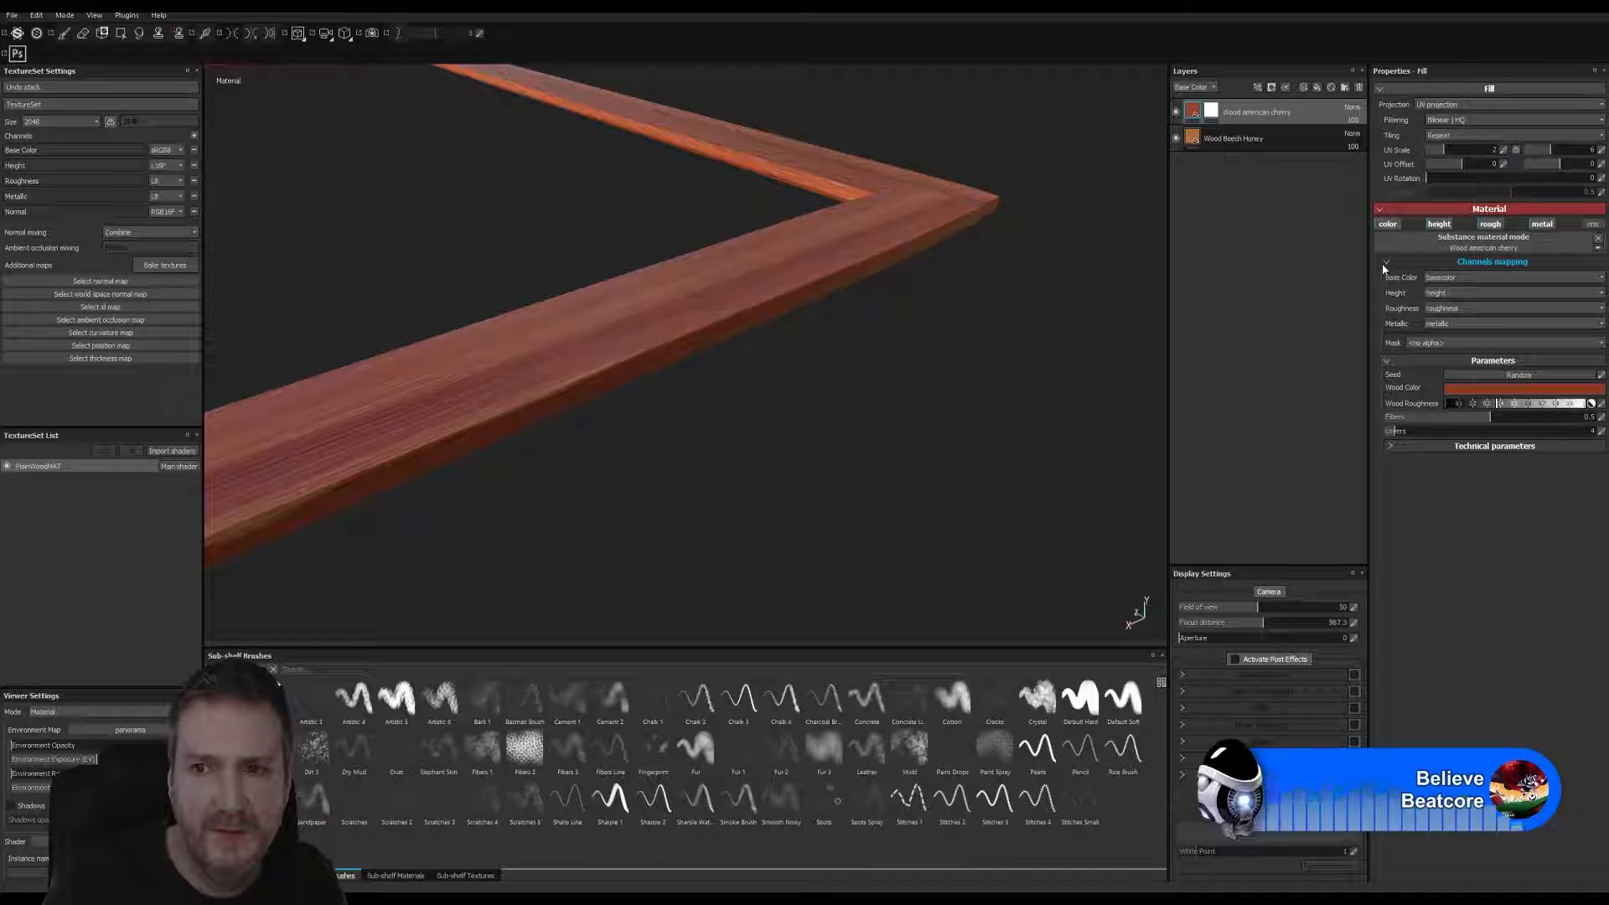
{"action": "left_click", "coordinate": [1384, 264]}
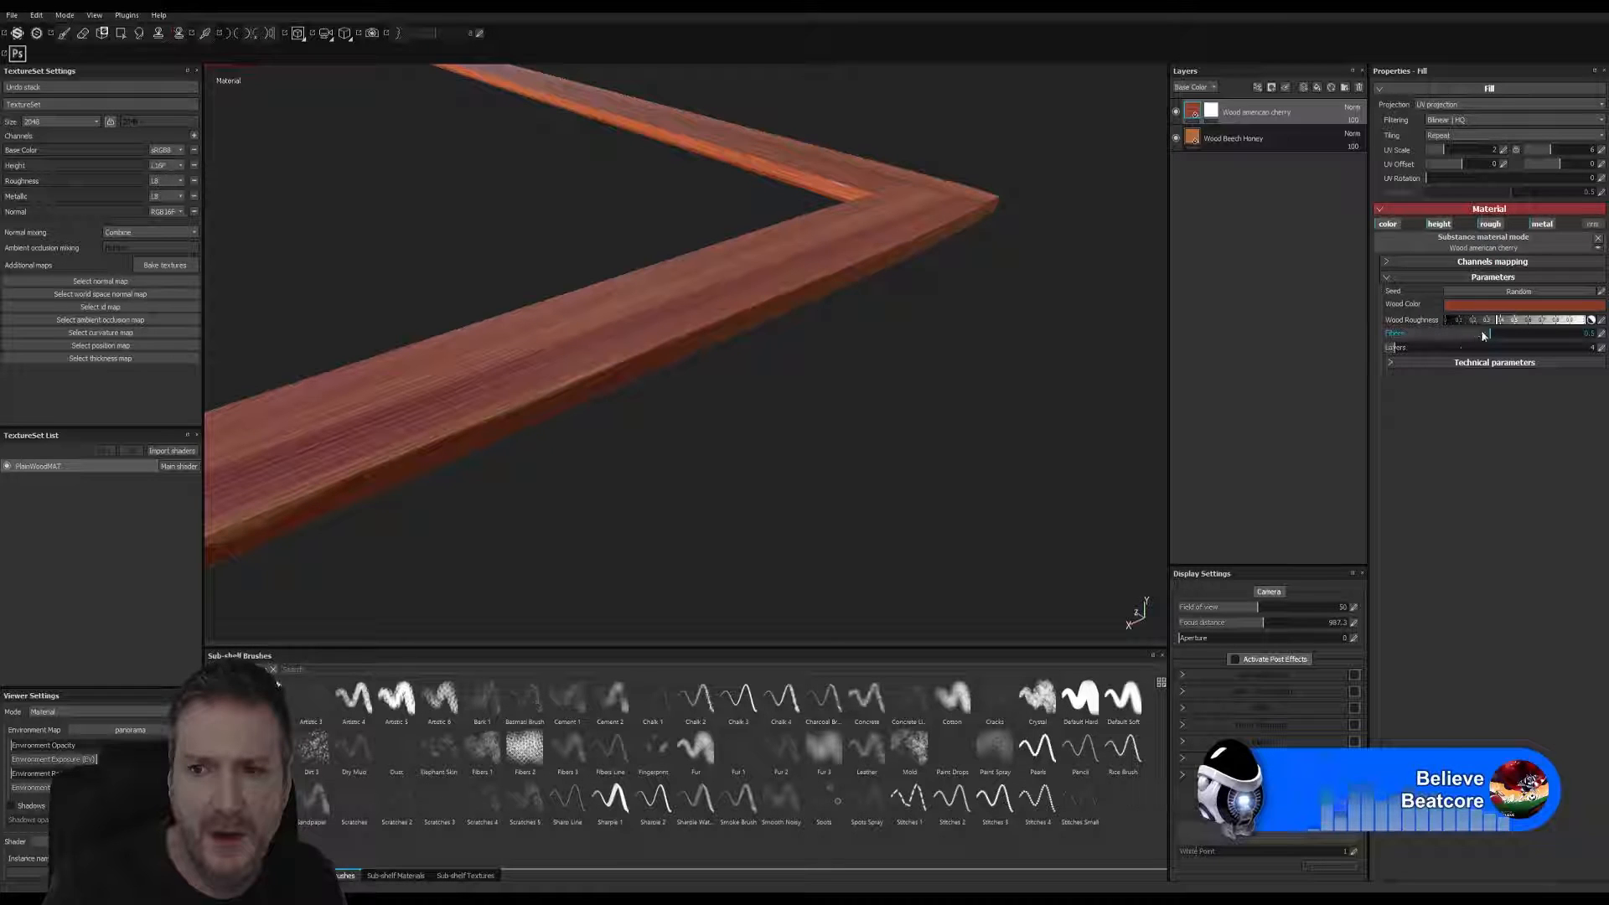
{"action": "left_click", "coordinate": [1393, 363]}
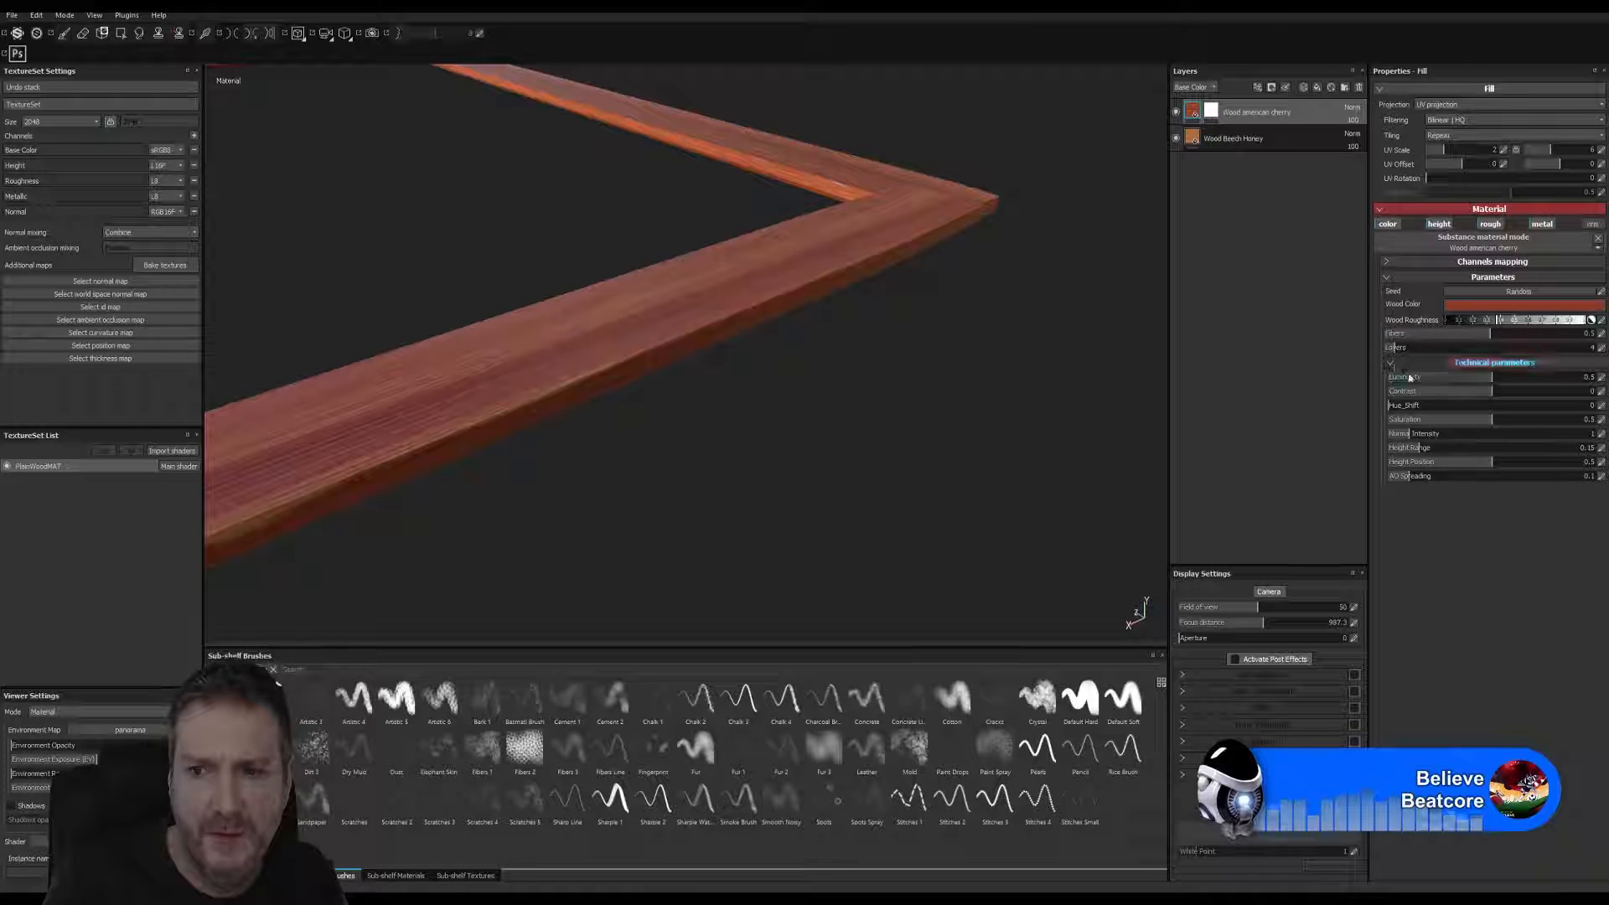
{"action": "left_click", "coordinate": [1490, 382]}
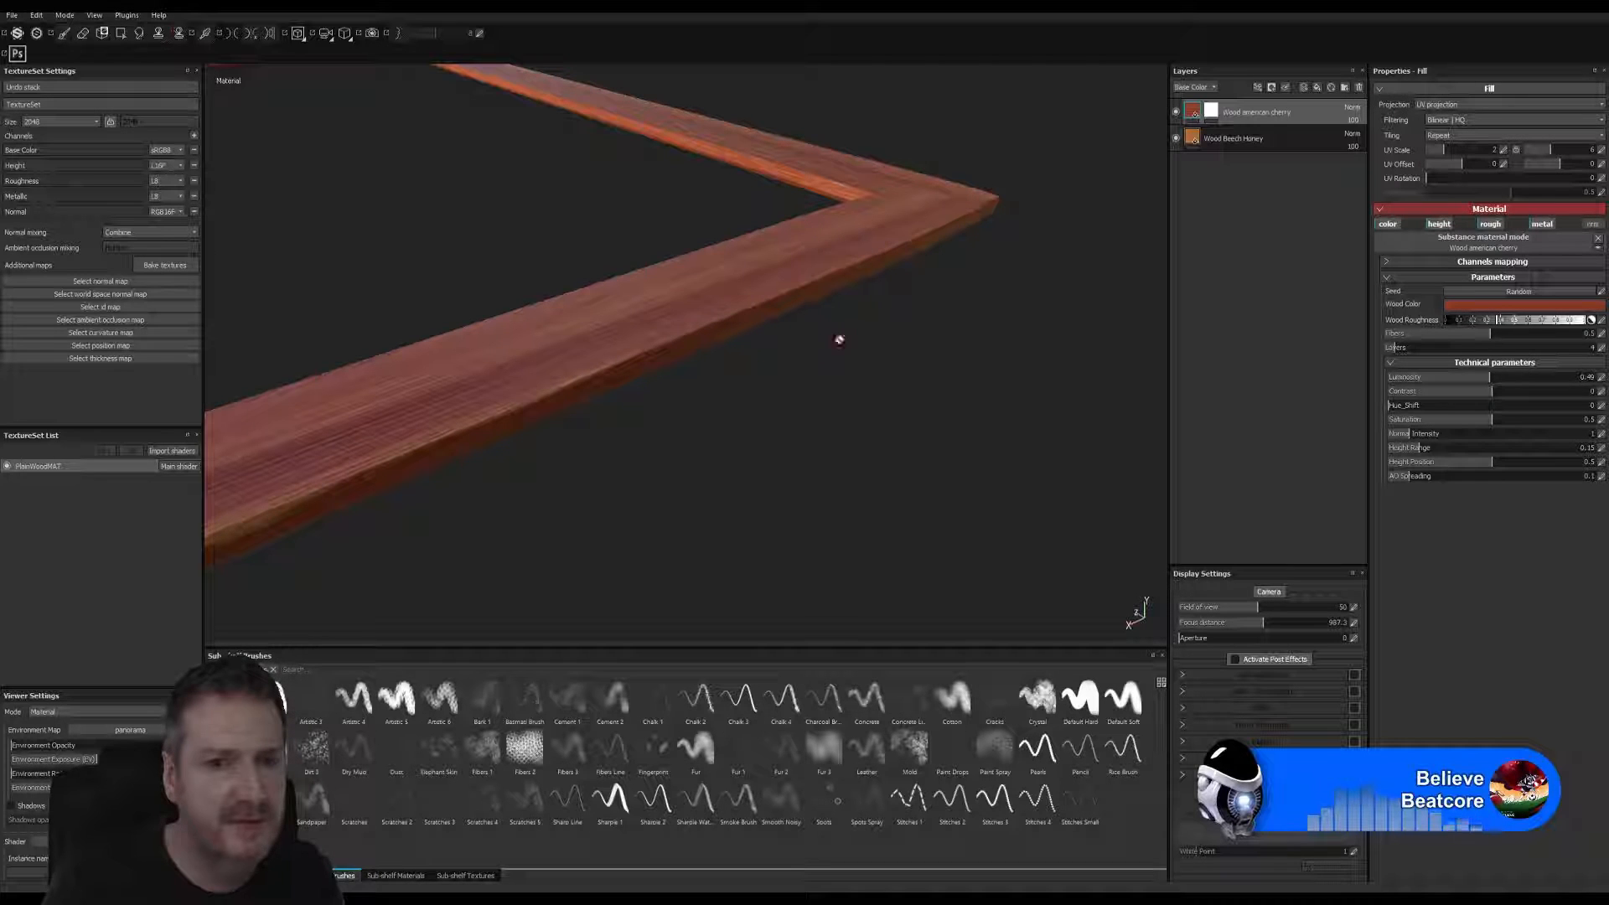
- Return to the cherry layer's mask and add more edge wear along the front rail, checking it against the whole frame
{"action": "left_click_drag", "start_coordinate": [853, 331], "coordinate": [485, 617], "text": "alt"}
{"action": "middle_click_drag", "start_coordinate": [723, 455], "coordinate": [704, 500], "text": "alt"}
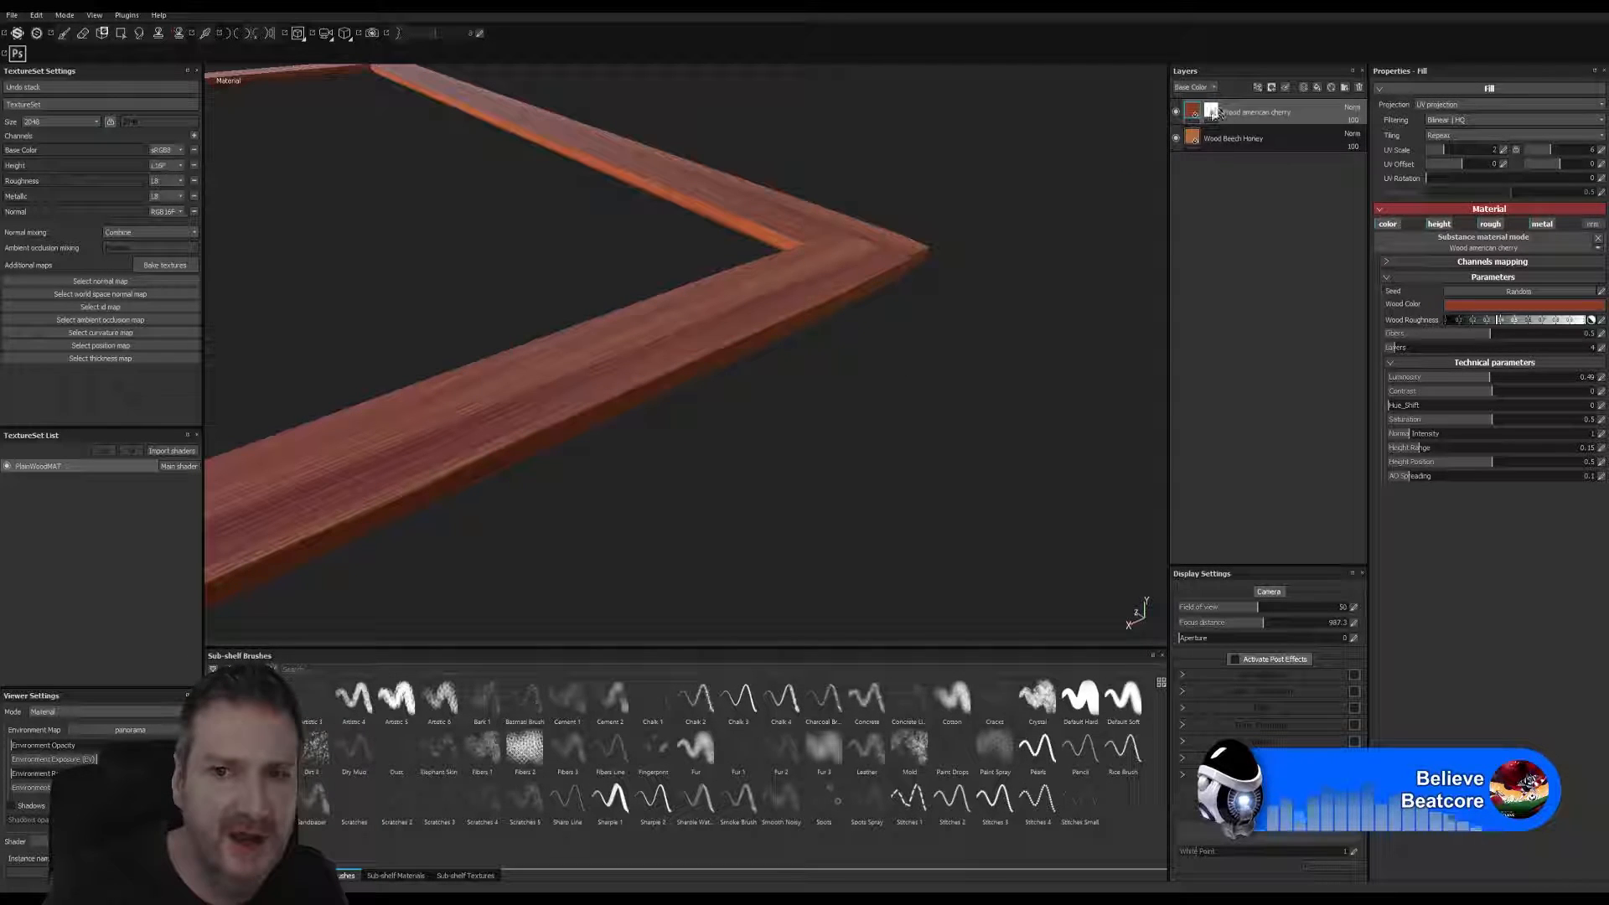
{"action": "key", "text": "1"}
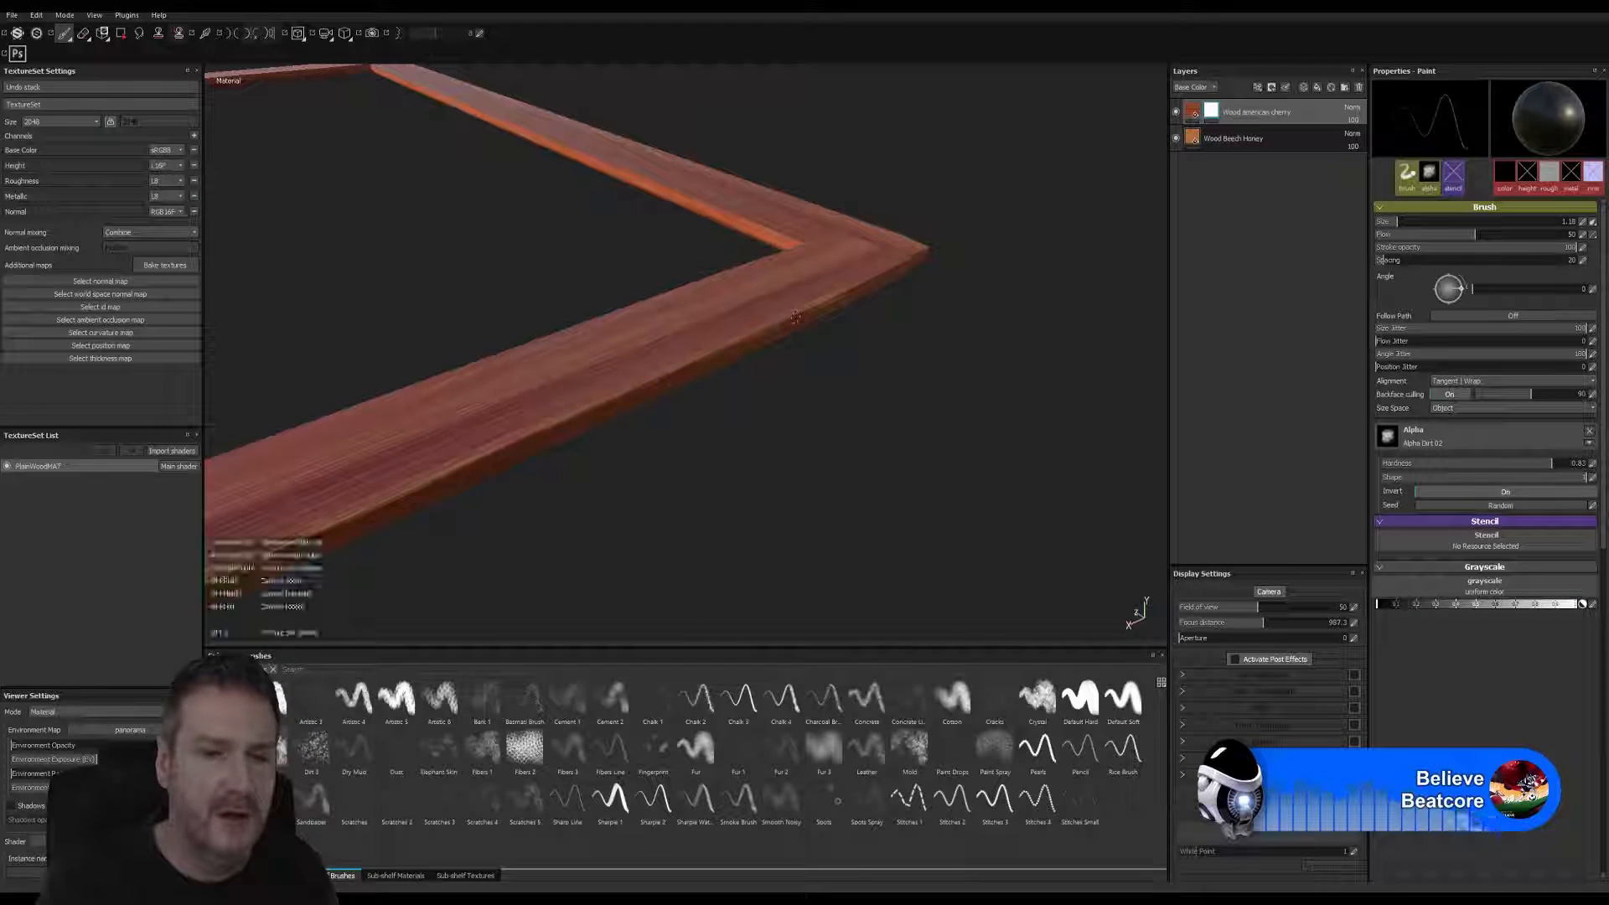
{"action": "left_click_drag", "start_coordinate": [600, 409], "coordinate": [821, 335], "text": "alt"}
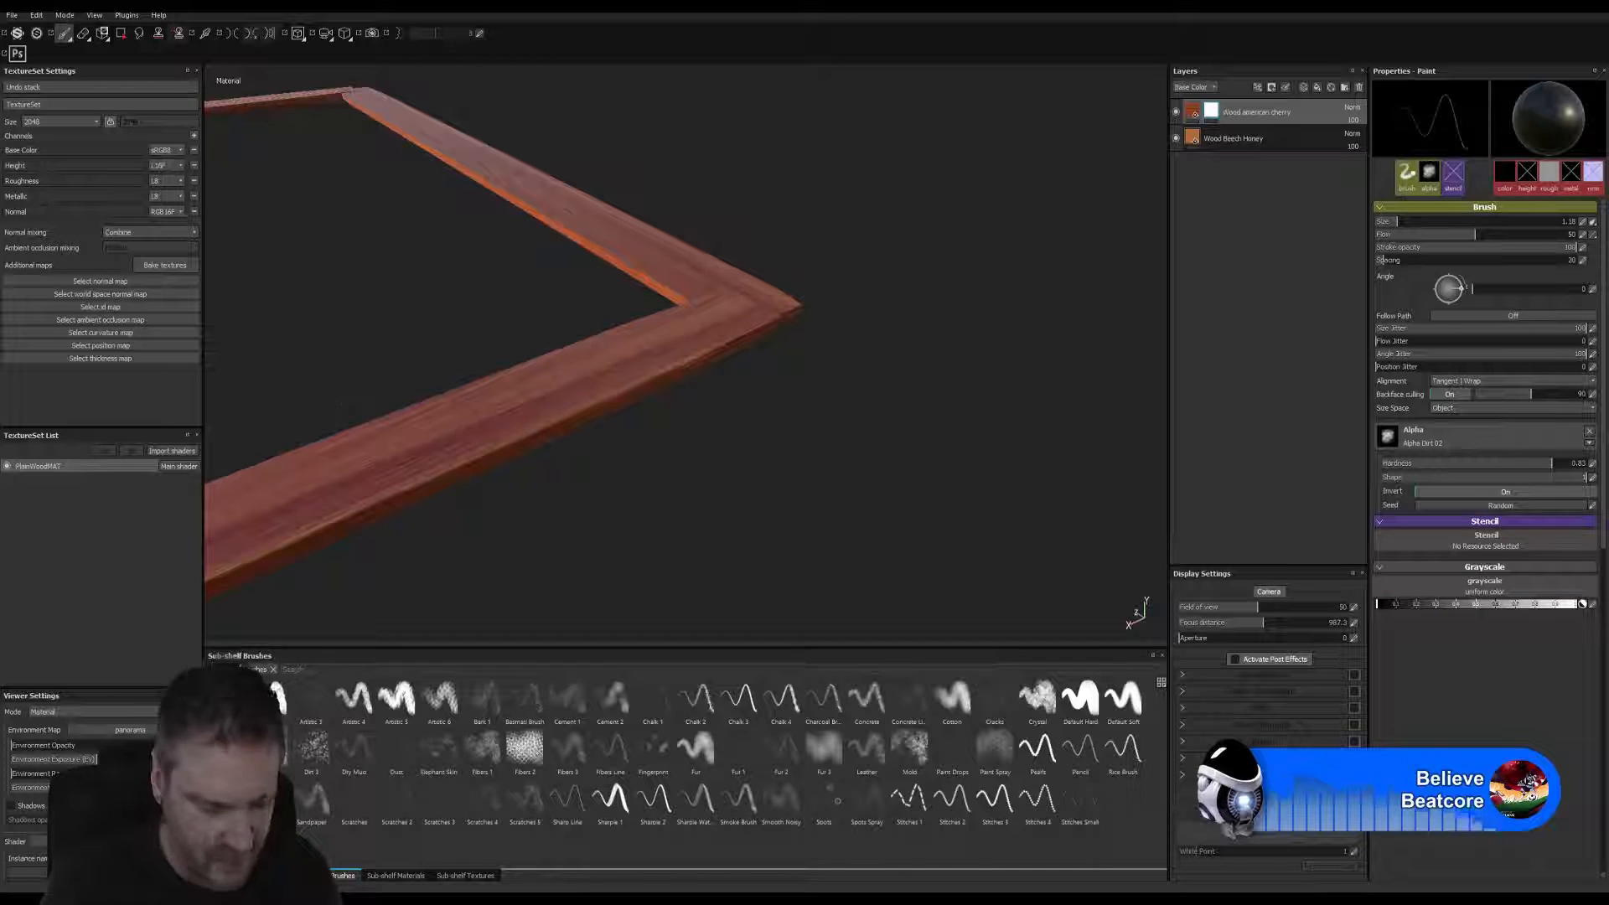
{"action": "middle_click_drag", "start_coordinate": [783, 201], "coordinate": [655, 278], "text": "alt"}
{"action": "mouse_move", "coordinate": [571, 509]}
{"action": "middle_mouse_down", "text": "alt"}
{"action": "mouse_move", "coordinate": [1042, 305]}
{"action": "mouse_move", "coordinate": [997, 327]}
{"action": "middle_mouse_up", "text": "alt"}
{"action": "middle_click_drag", "start_coordinate": [565, 457], "coordinate": [1144, 239], "text": "alt"}
{"action": "right_click_drag", "start_coordinate": [1144, 239], "coordinate": [625, 463], "text": "alt"}
{"action": "middle_click_drag", "start_coordinate": [625, 463], "coordinate": [893, 340], "text": "alt"}
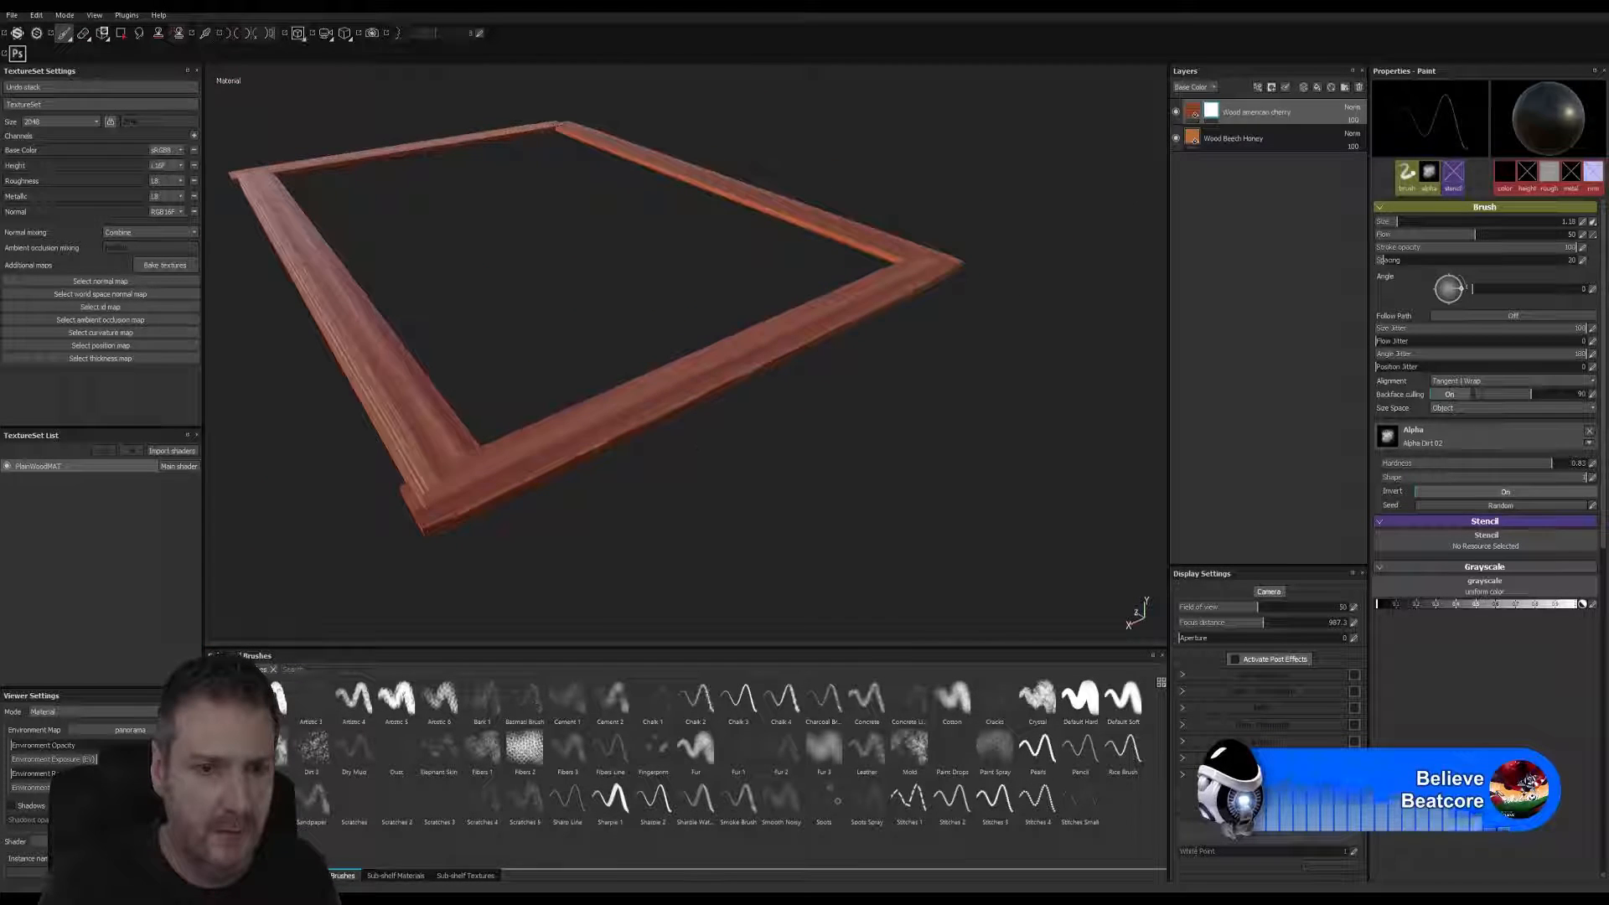
{"action": "right_click_drag", "start_coordinate": [553, 444], "coordinate": [627, 414], "text": "alt"}
{"action": "left_click_drag", "start_coordinate": [627, 414], "coordinate": [725, 478], "text": "alt"}
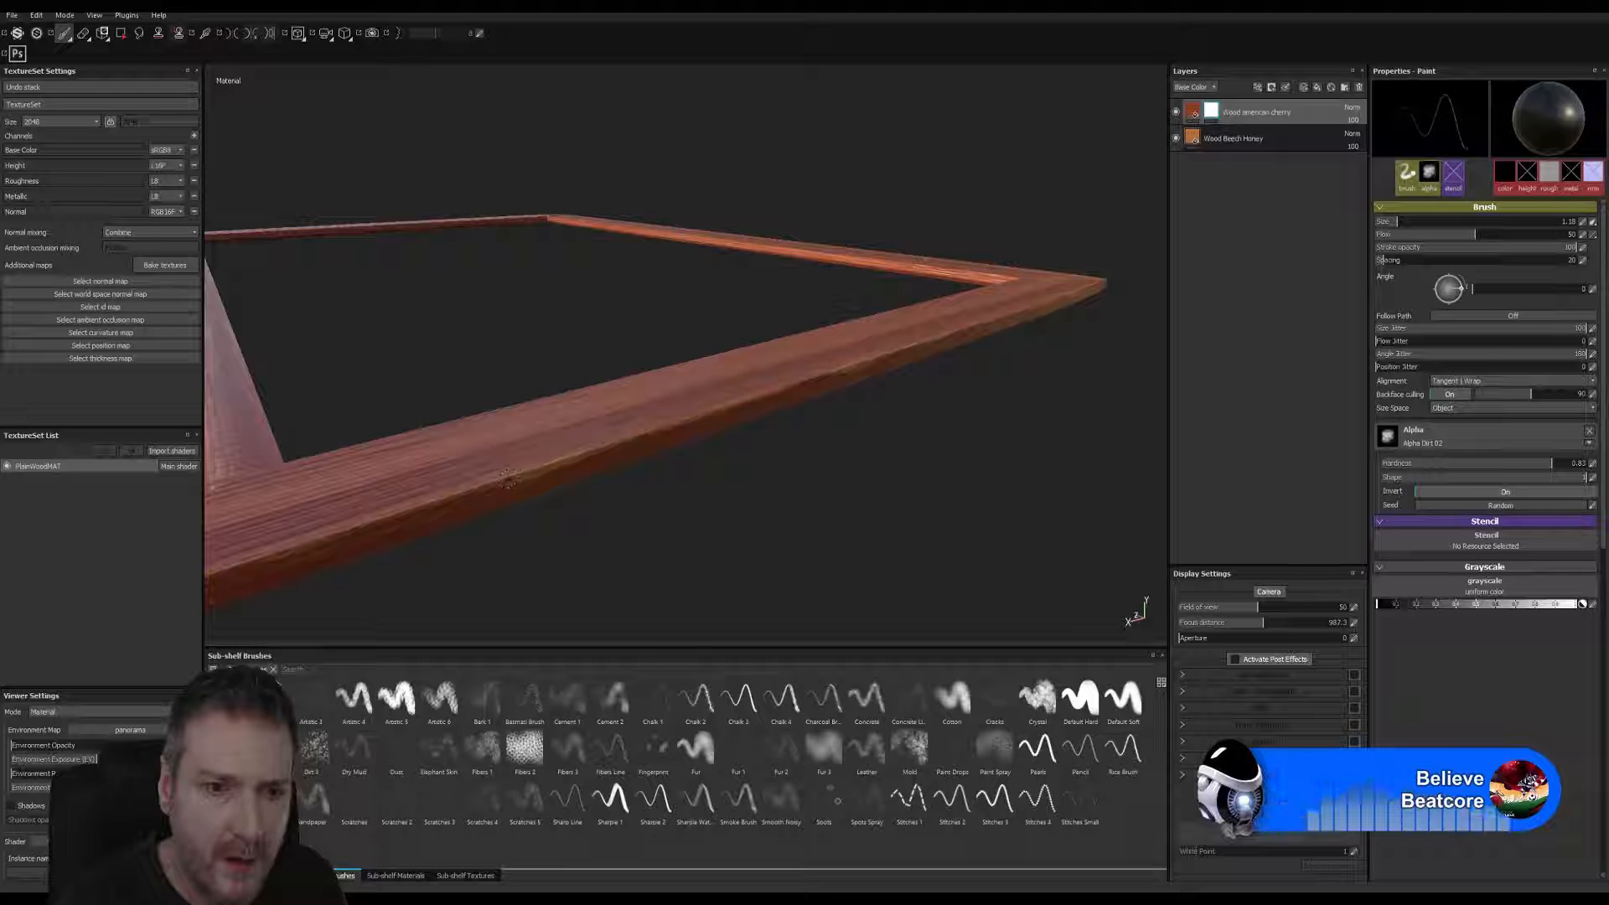
- Paint small wear marks into the cherry layer's mask along the outer edge of the adjacent rail
{"action": "left_click_drag", "start_coordinate": [252, 541], "coordinate": [719, 302], "text": "alt"}
{"action": "right_click_drag", "start_coordinate": [718, 301], "coordinate": [913, 395], "text": "alt"}
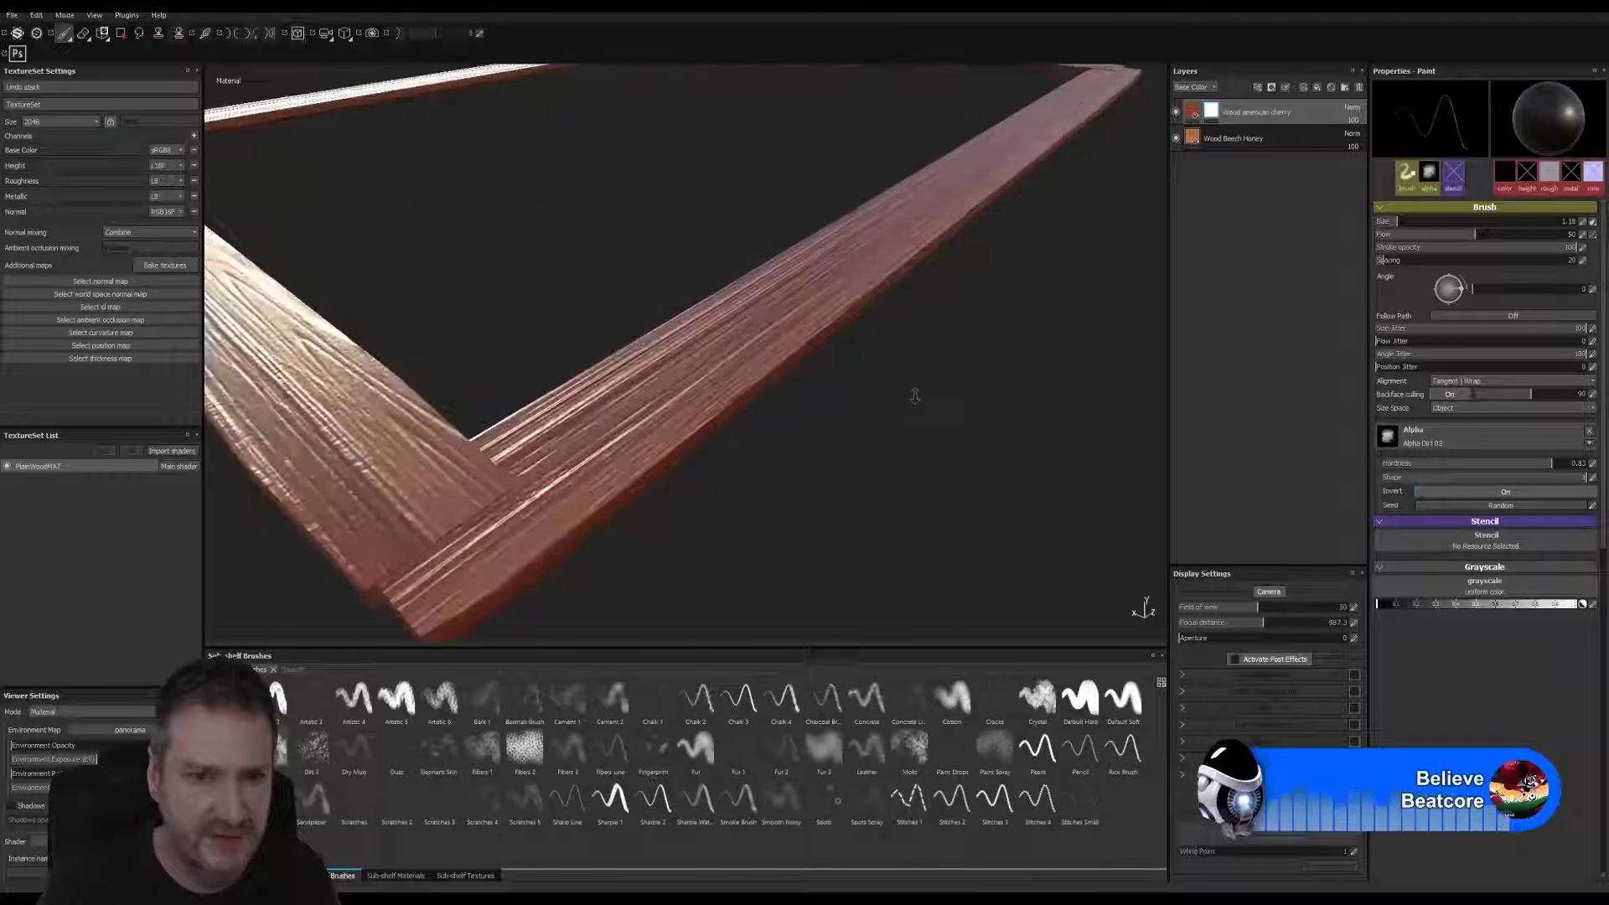
{"action": "left_click_drag", "start_coordinate": [913, 394], "coordinate": [624, 456], "text": "alt"}
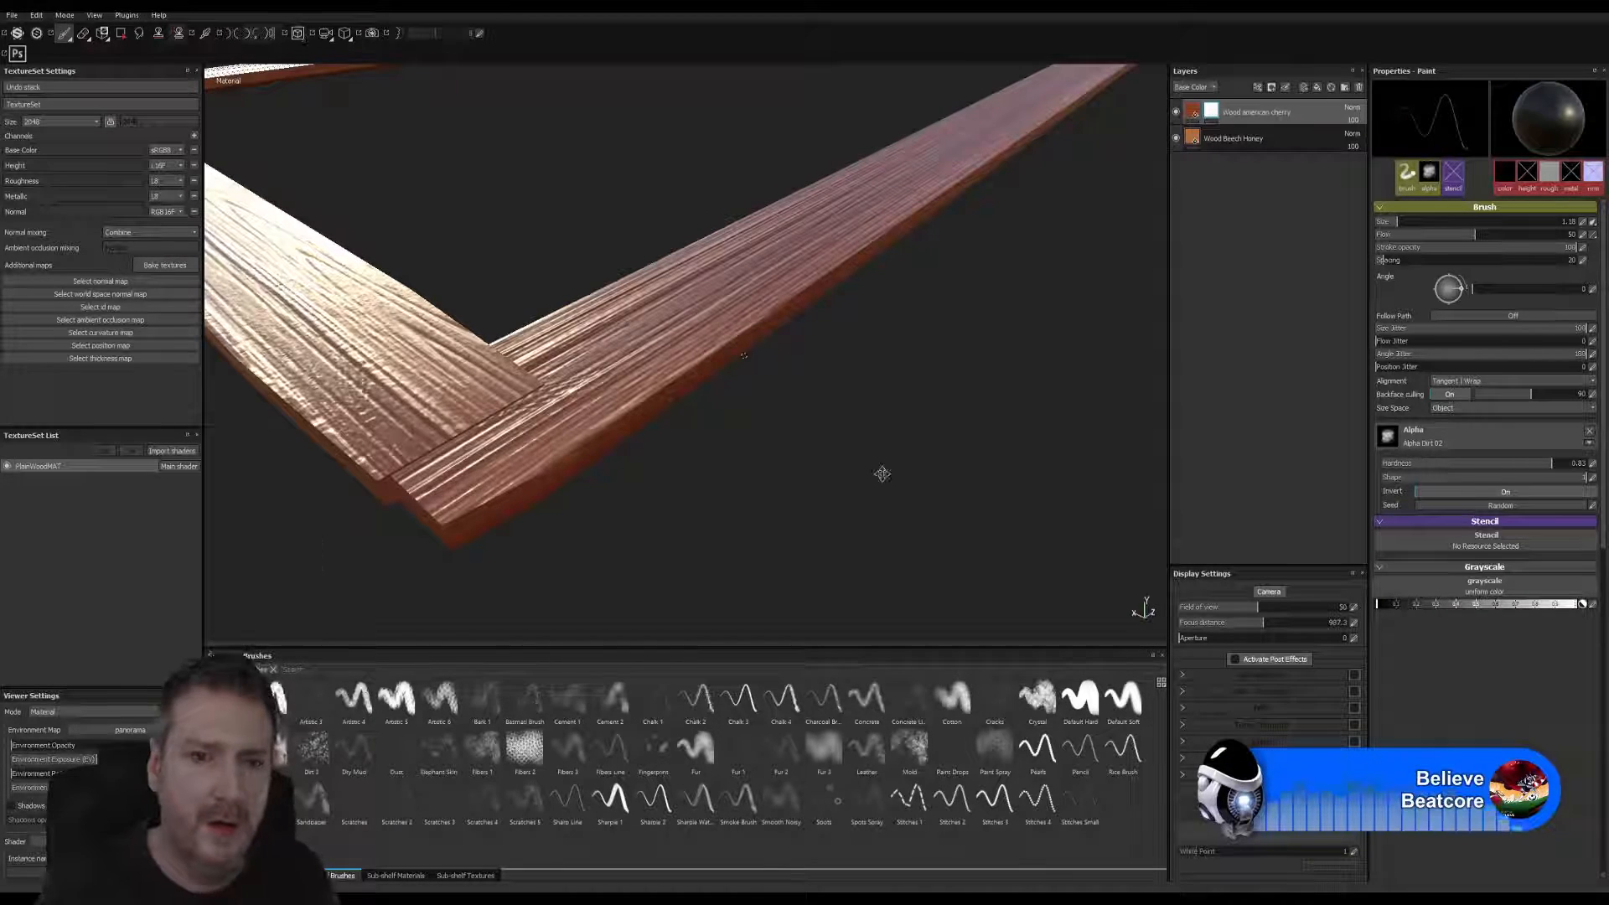
{"action": "middle_click_drag", "start_coordinate": [883, 474], "coordinate": [453, 468], "text": "alt"}
{"action": "left_click_drag", "start_coordinate": [453, 468], "coordinate": [491, 461], "text": "alt"}
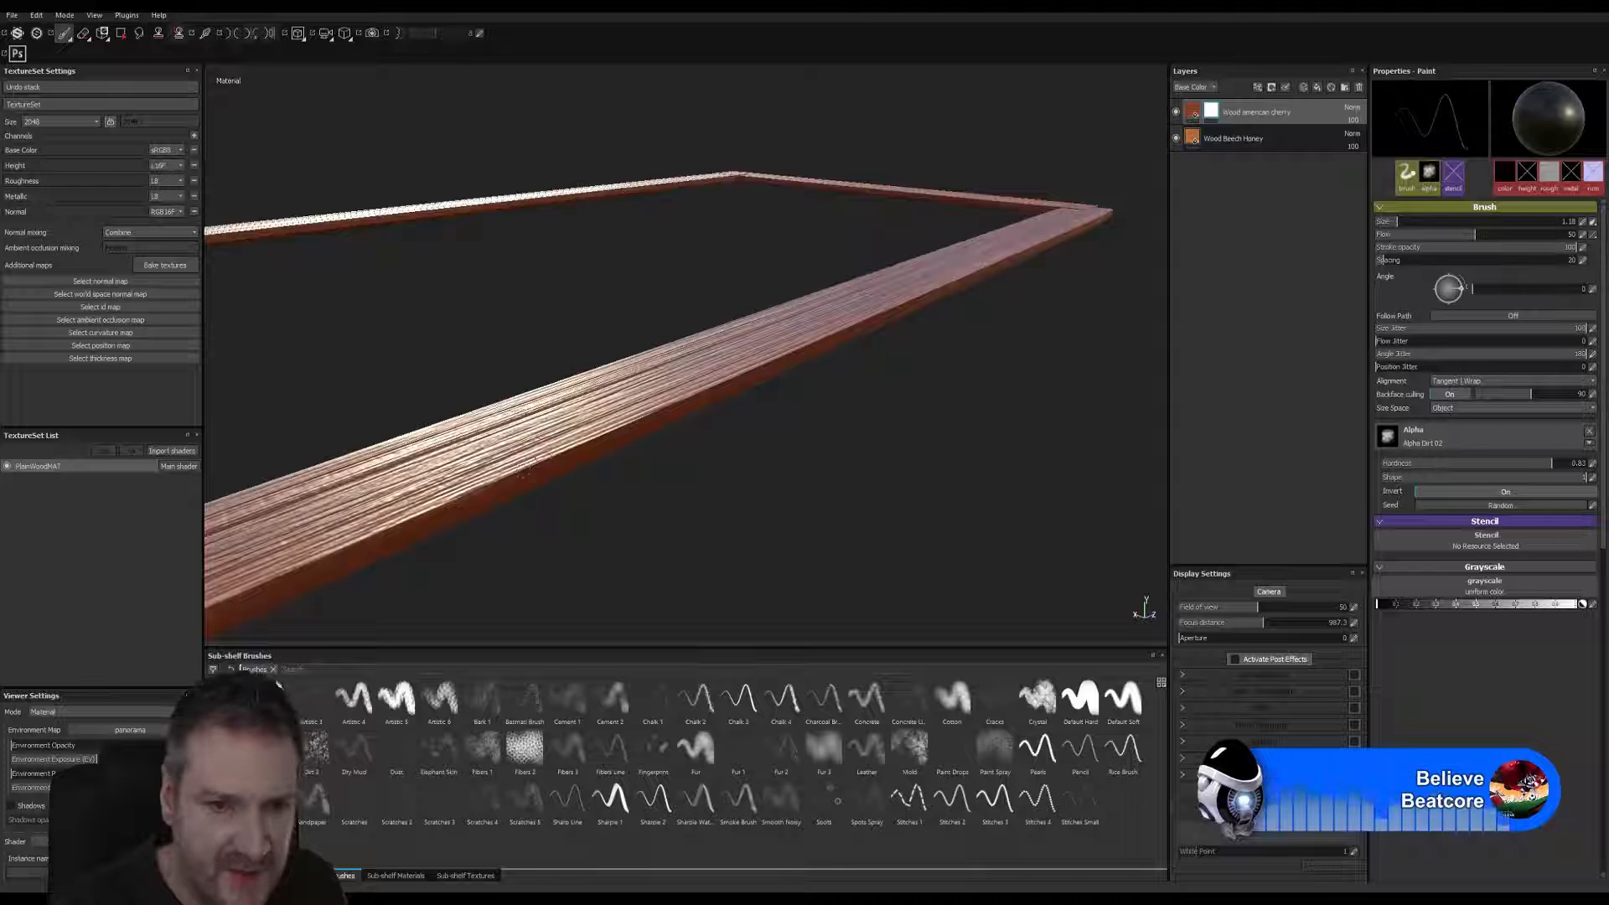
{"action": "left_click_drag", "start_coordinate": [526, 468], "coordinate": [543, 455]}
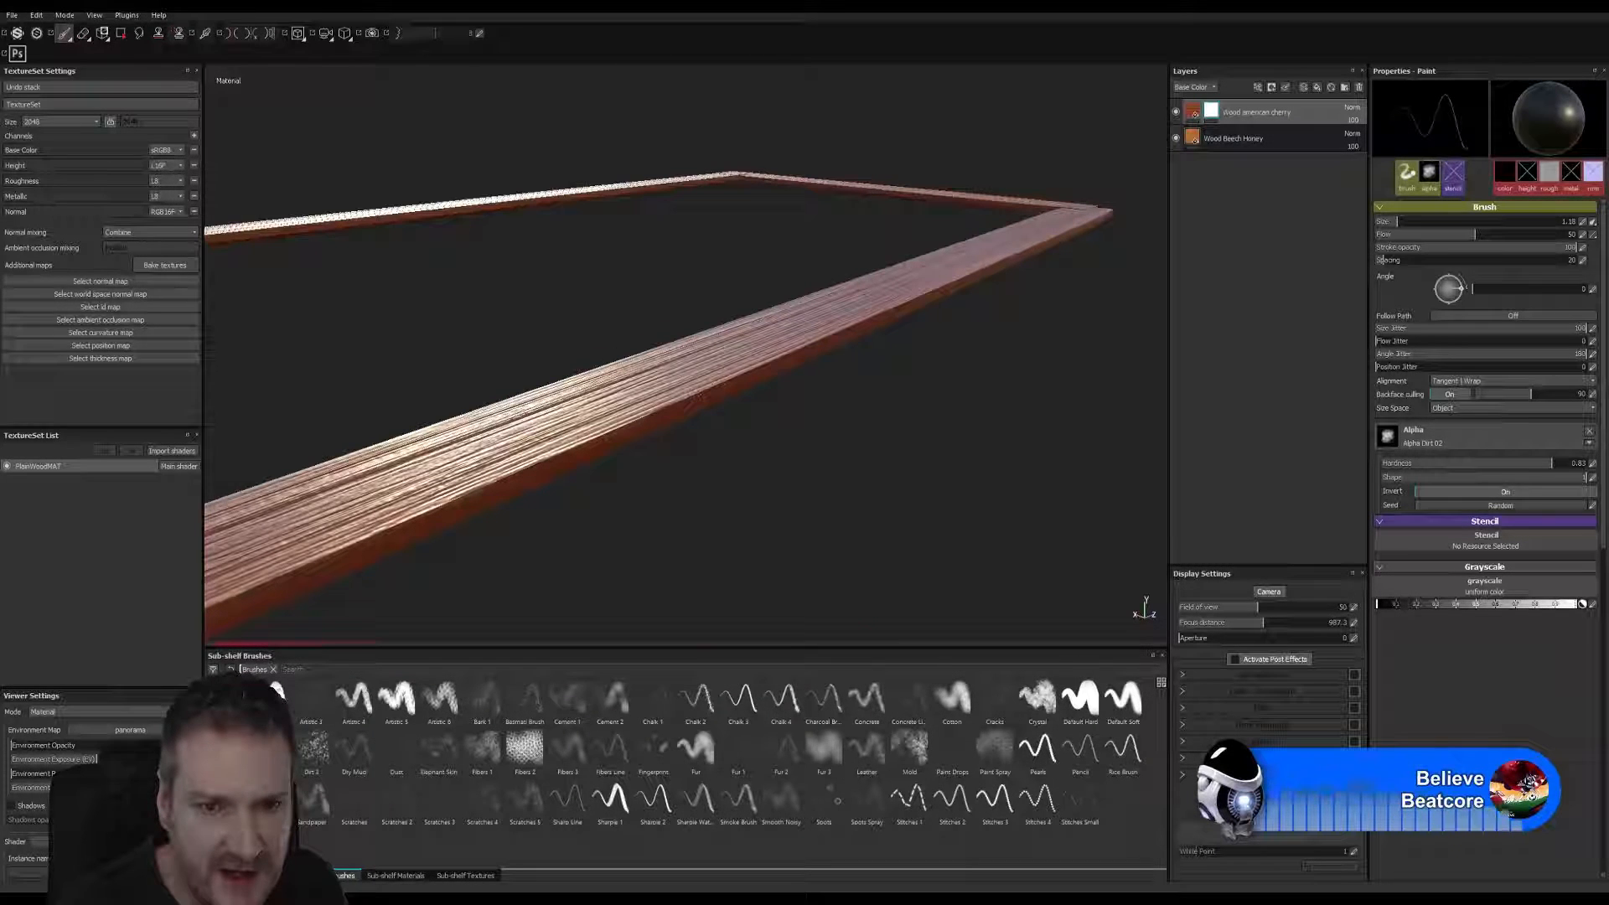
{"action": "left_click_drag", "start_coordinate": [718, 387], "coordinate": [742, 375]}
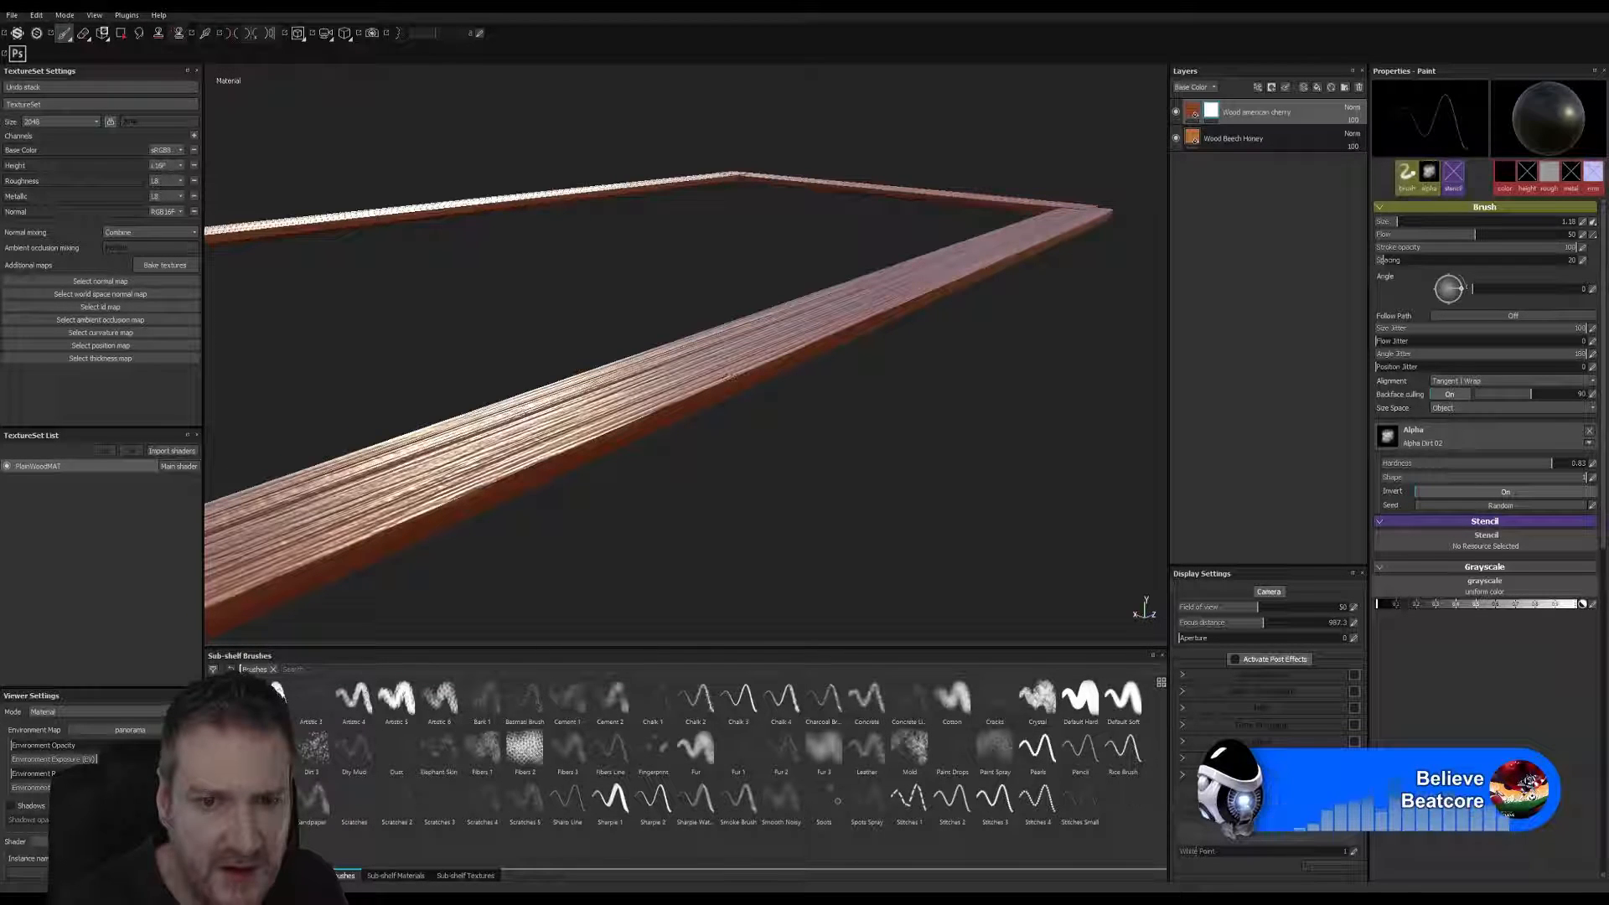
- Raise the Wood Roughness of the Wood american cherry layer's material
{"action": "left_click", "coordinate": [1192, 113]}
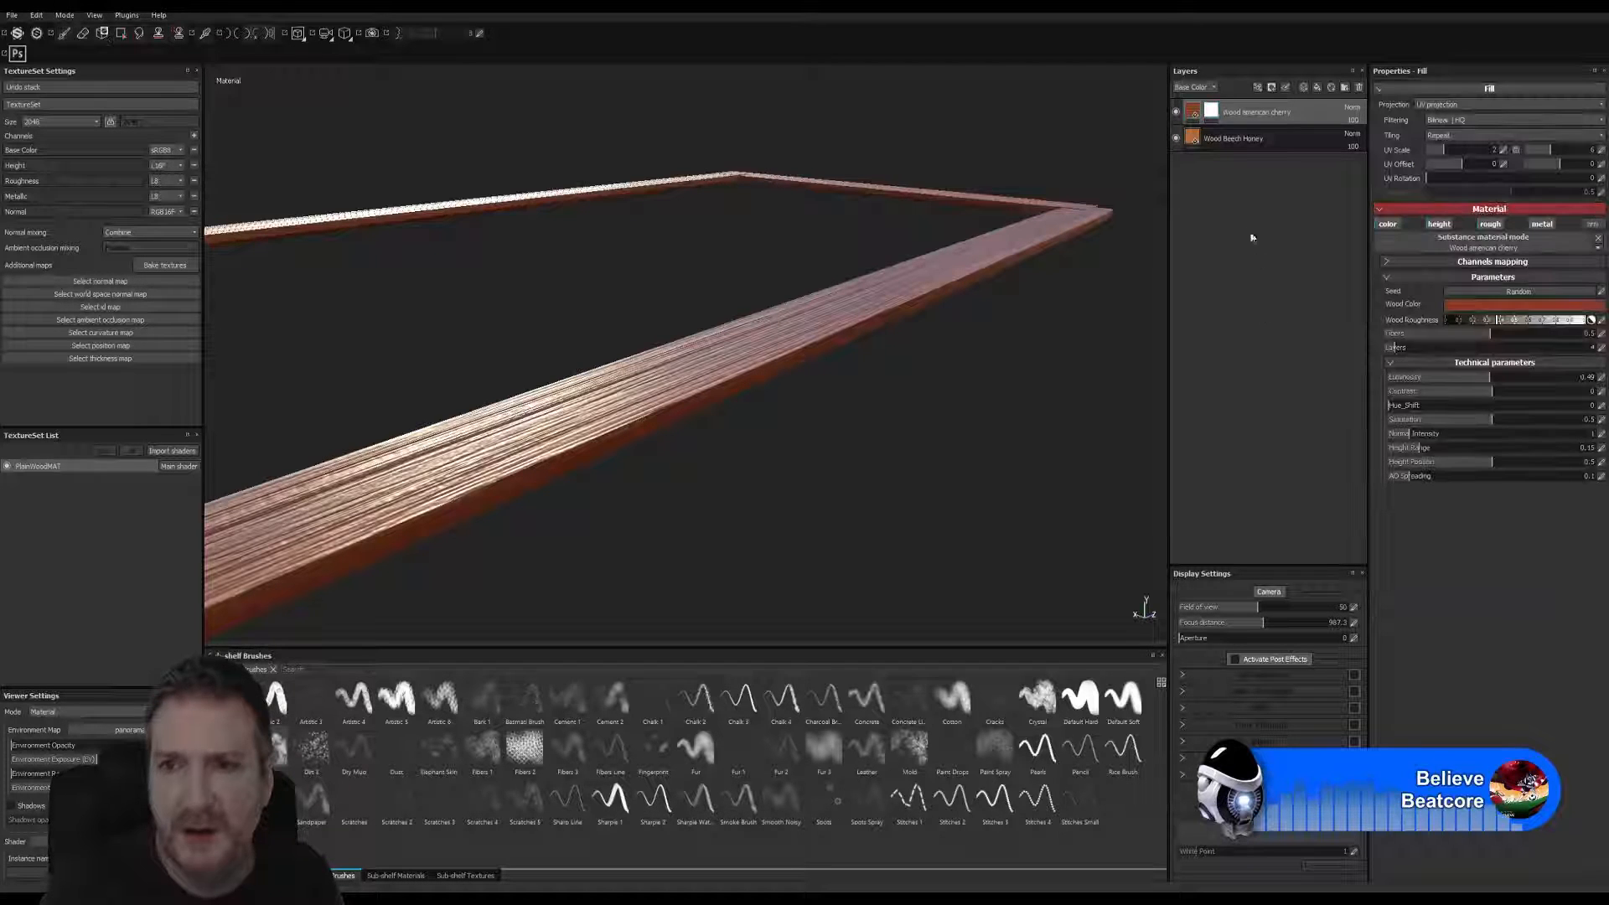
{"action": "left_click", "coordinate": [1511, 320]}
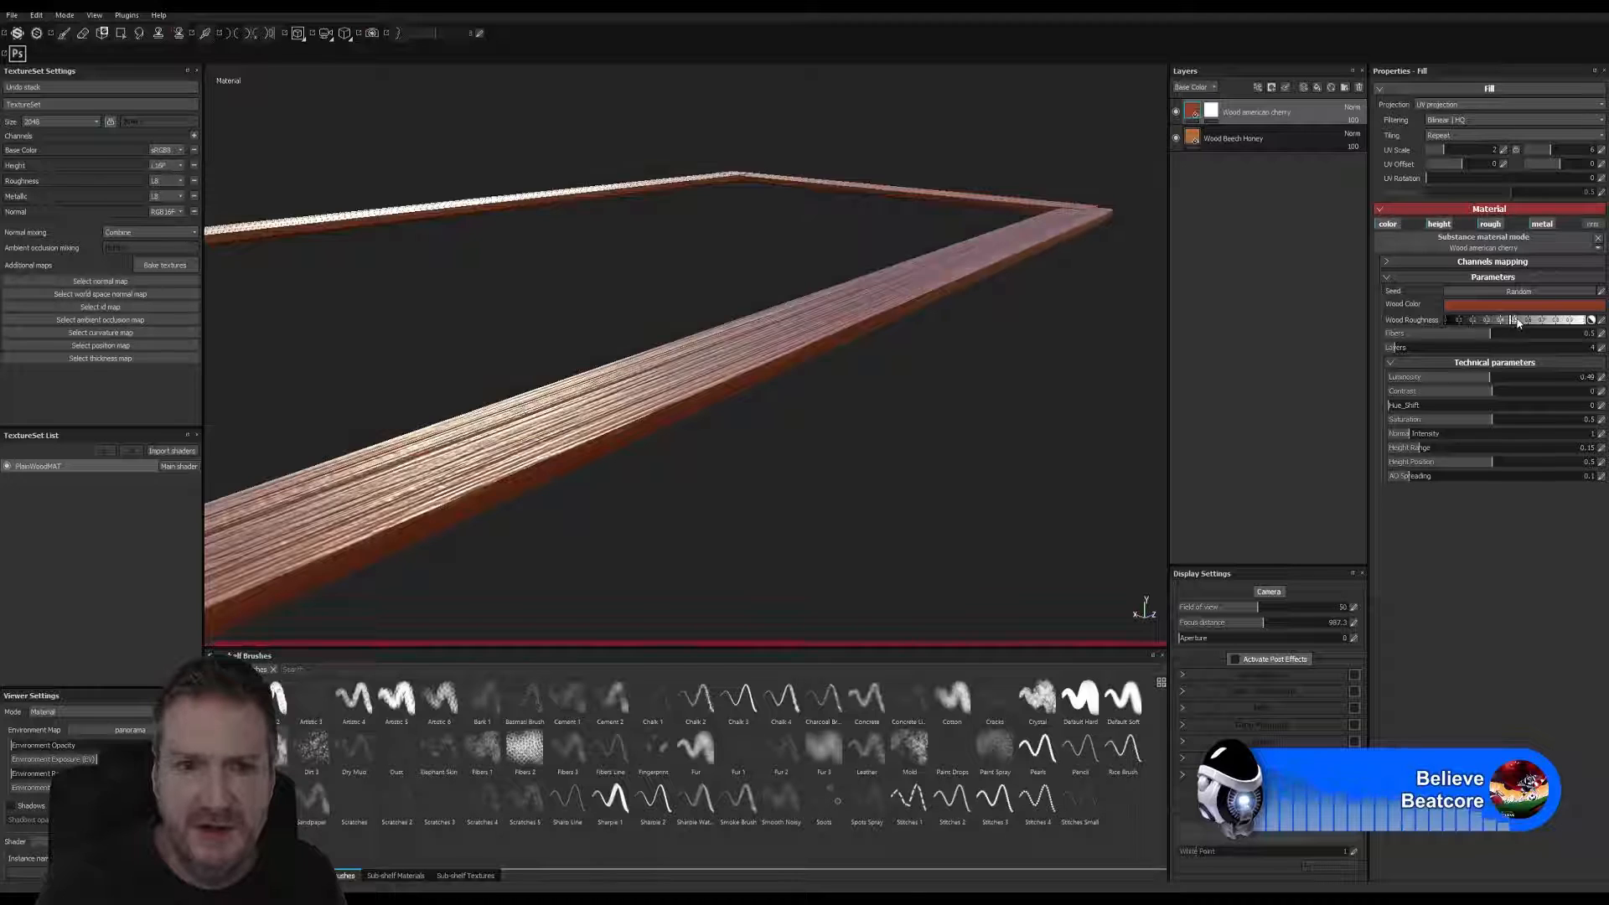
- Fine-tune the Wood american cherry material's Wood Roughness and set its Normal Intensity to 0.67
{"action": "left_click", "coordinate": [1530, 322]}
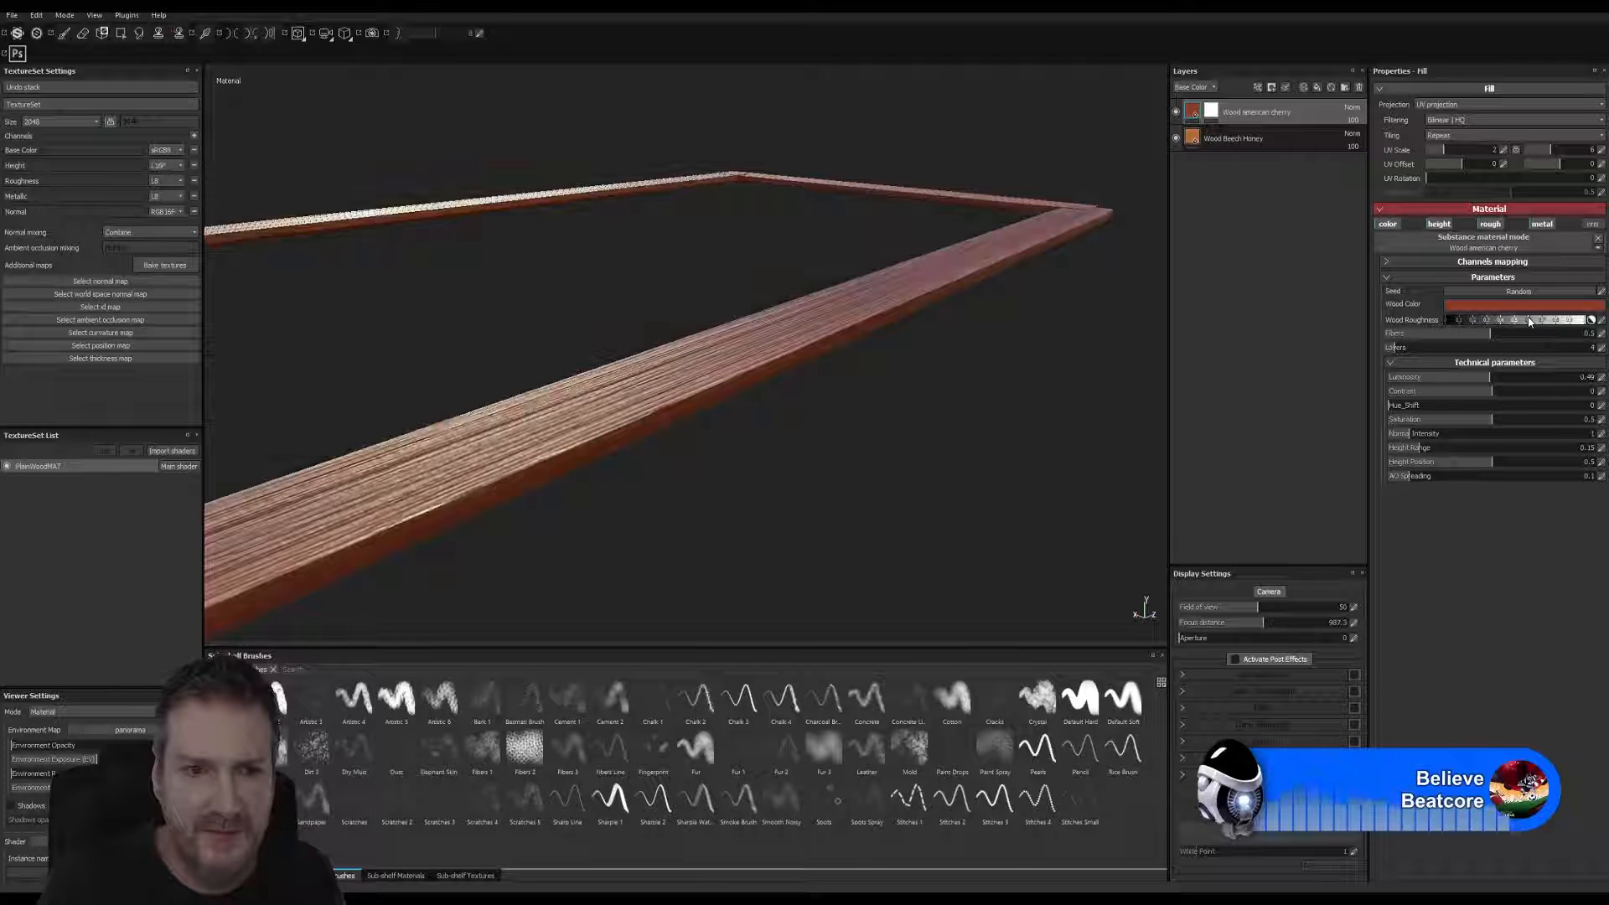
{"action": "left_click", "coordinate": [1517, 320]}
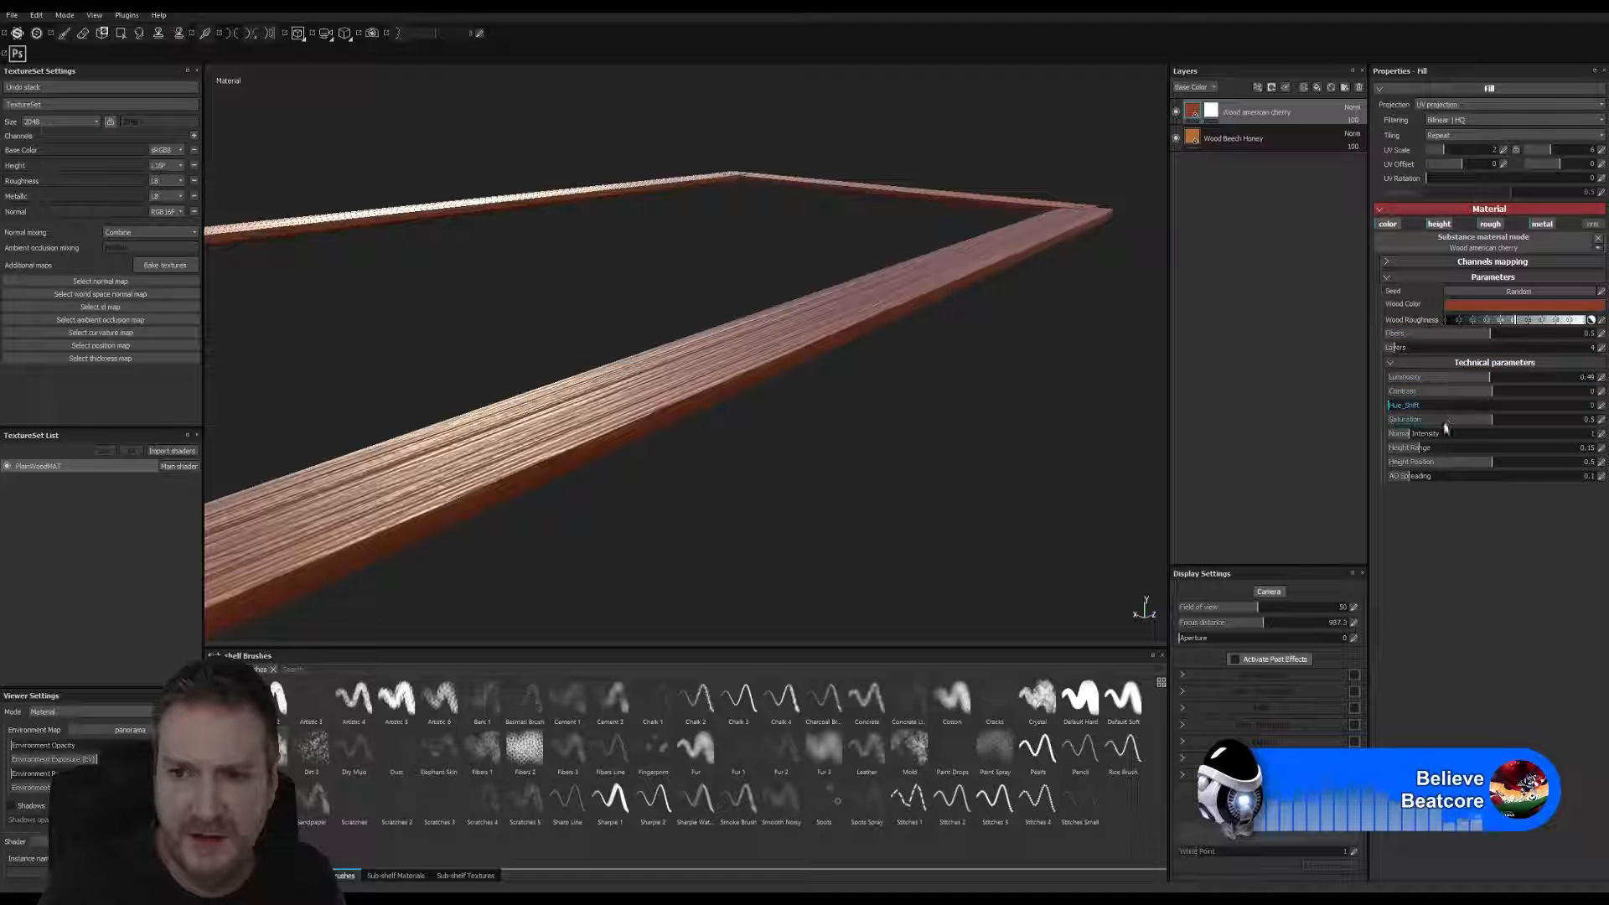
{"action": "left_click", "coordinate": [1512, 433]}
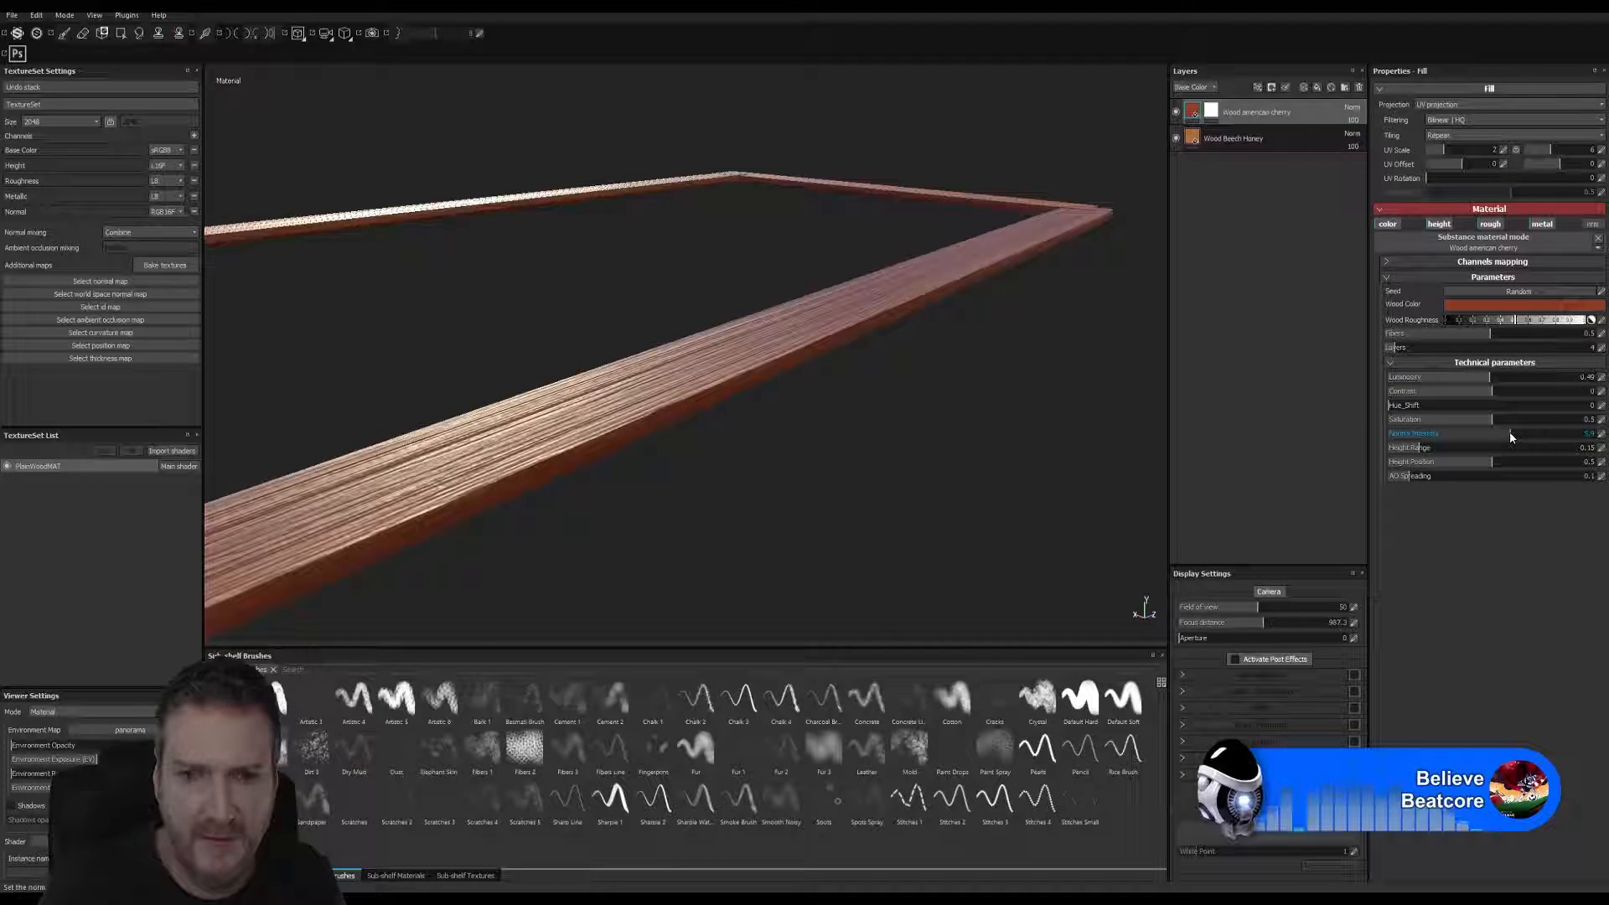
{"action": "left_click", "coordinate": [1403, 434]}
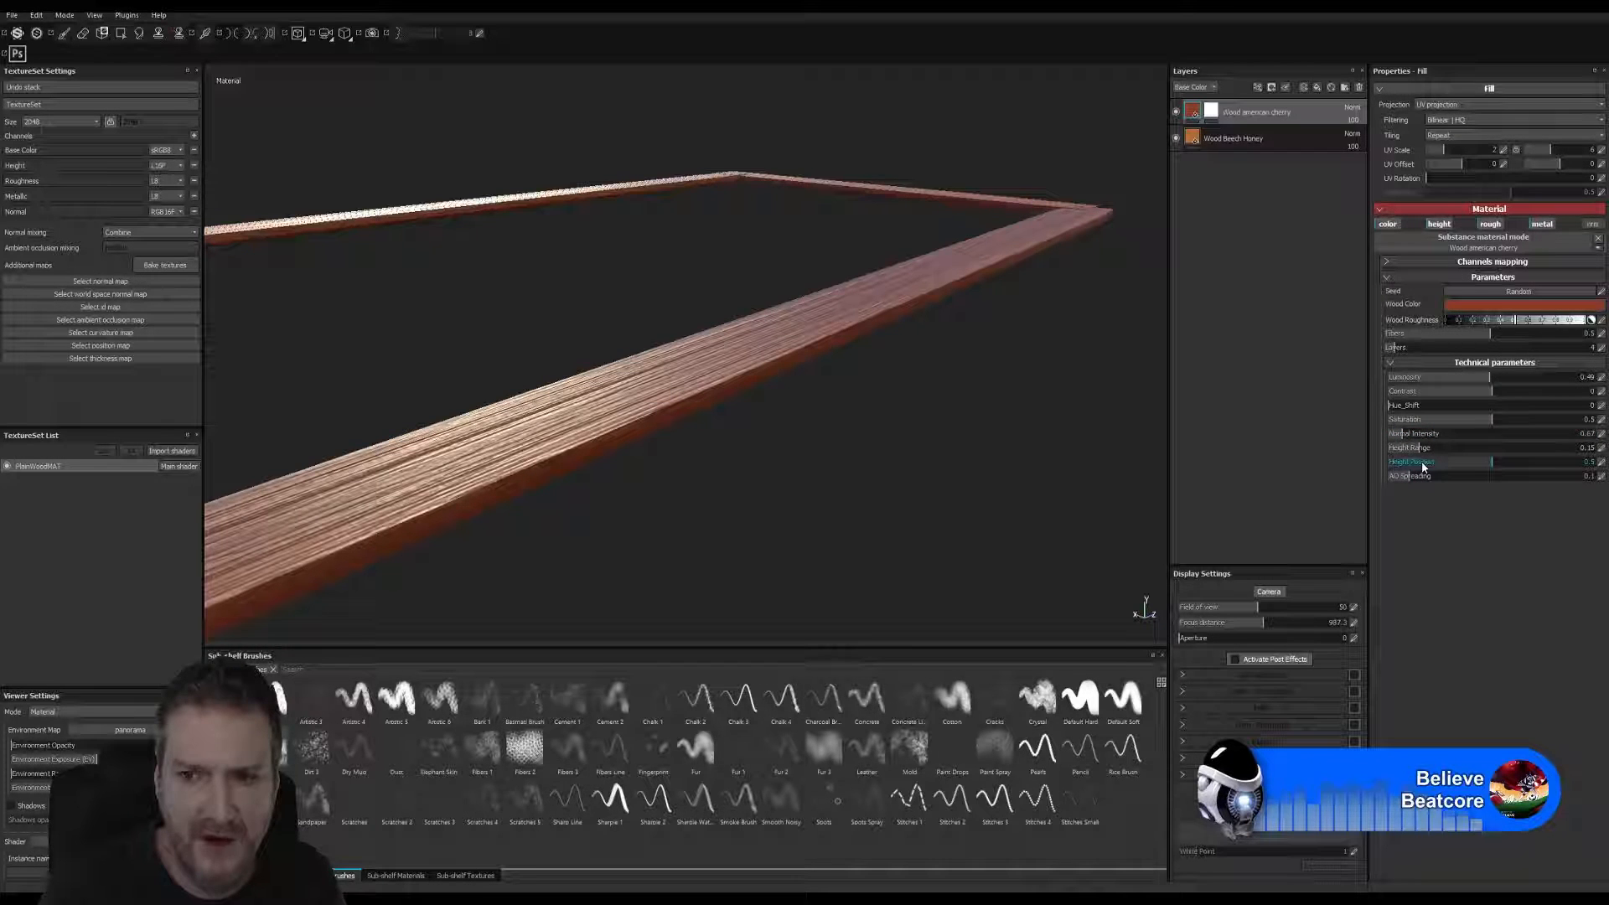
- Lower the cherry material's Height Range to 0.07 and Height Position to 0.16, and turn off its height channel
{"action": "left_click", "coordinate": [1405, 449]}
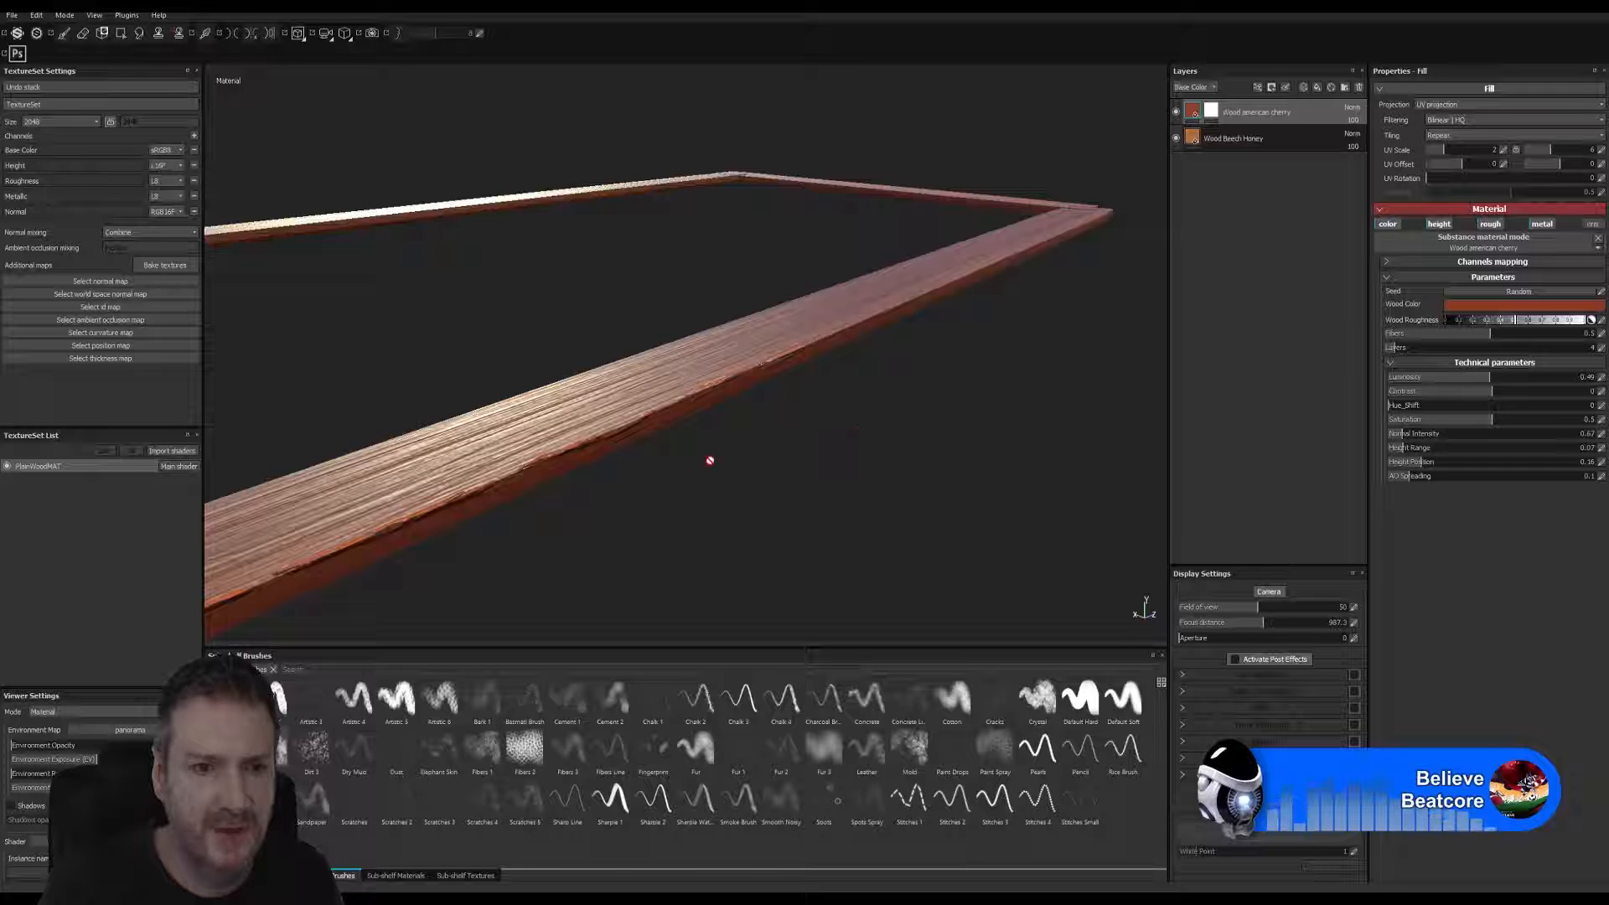
{"action": "left_click", "coordinate": [1441, 226]}
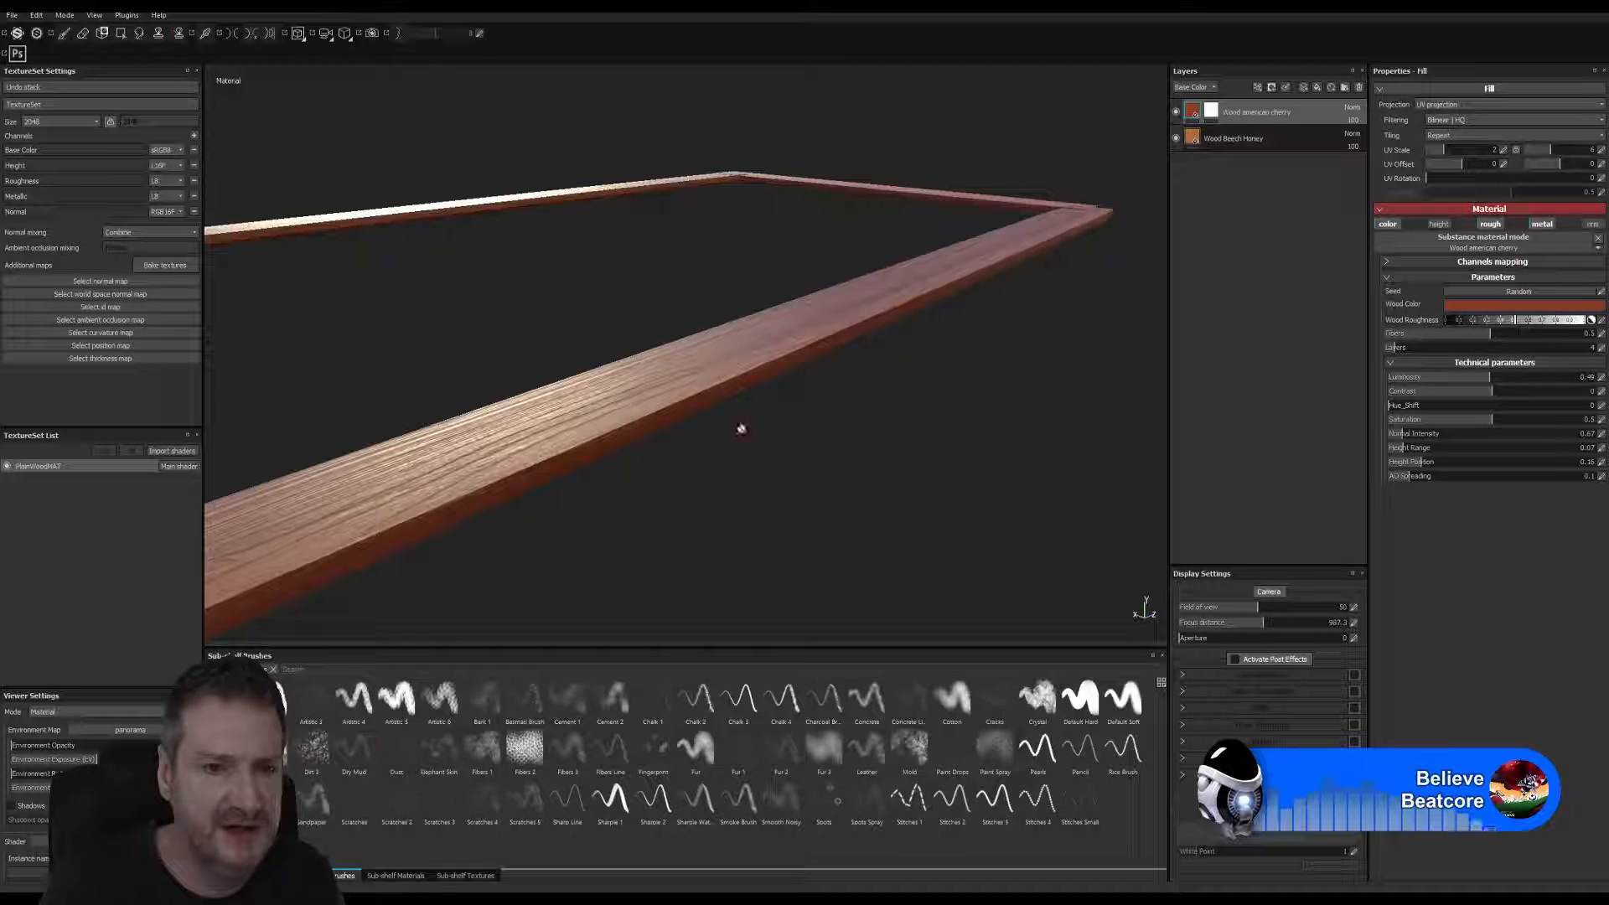
- Return to the cherry layer's mask and paint small wear marks along the outer edge of the long front rail
{"action": "mouse_move", "coordinate": [528, 556]}
{"action": "left_mouse_down", "text": "alt"}
{"action": "mouse_move", "coordinate": [542, 598]}
{"action": "mouse_move", "coordinate": [518, 632]}
{"action": "mouse_move", "coordinate": [539, 556]}
{"action": "mouse_move", "coordinate": [621, 521]}
{"action": "mouse_move", "coordinate": [560, 560]}
{"action": "left_mouse_up", "text": "alt"}
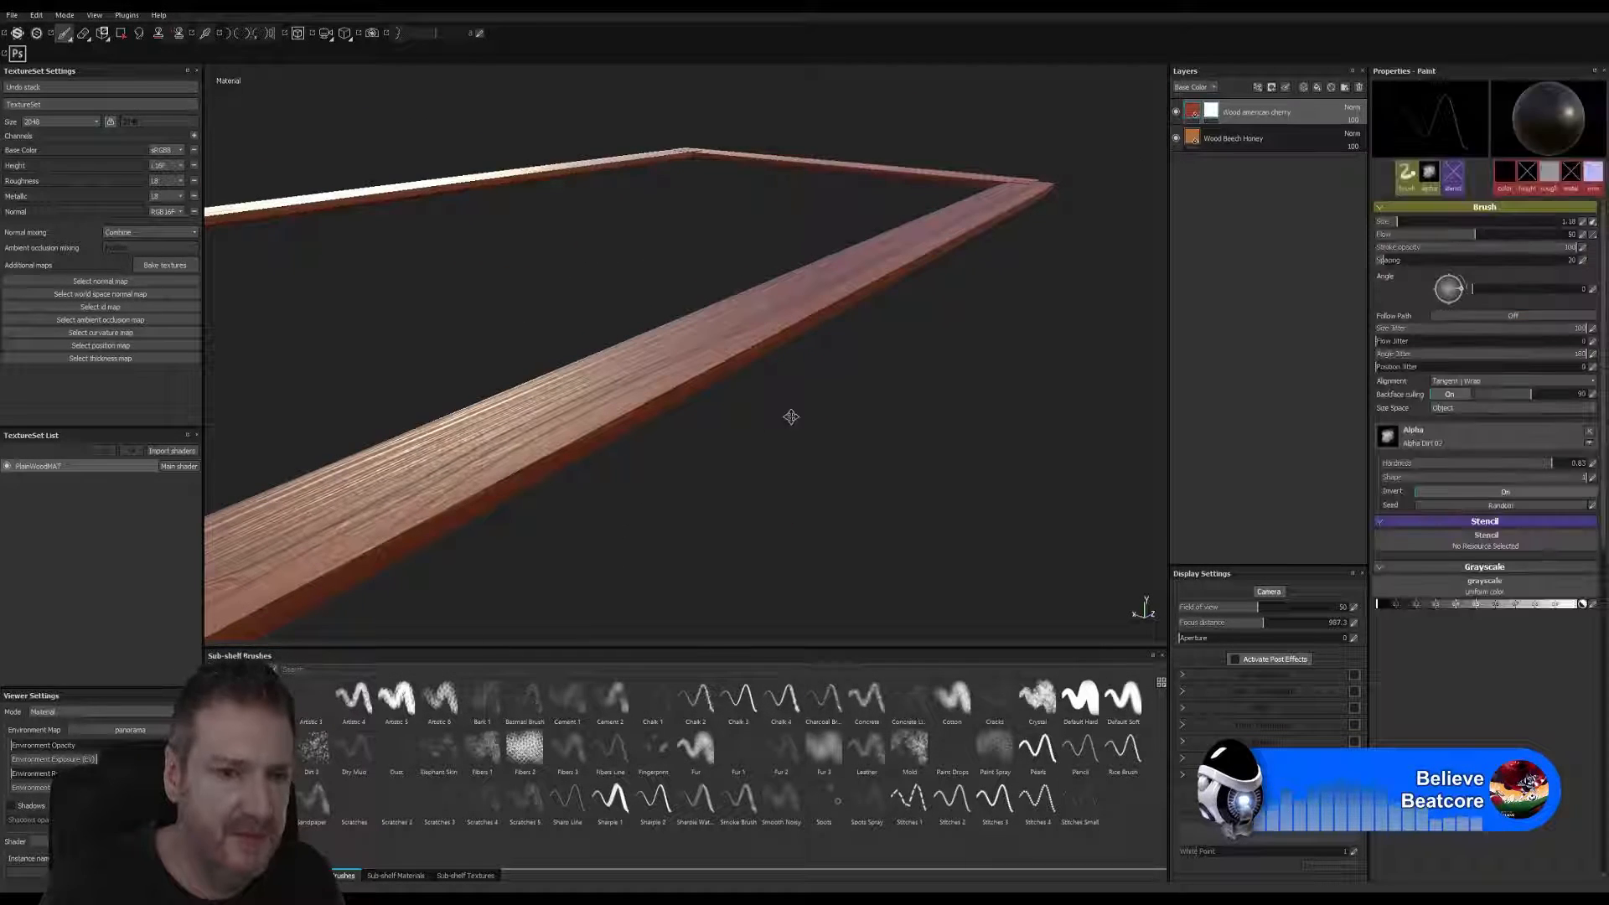
{"action": "mouse_move", "coordinate": [790, 416]}
{"action": "left_mouse_down", "text": "alt"}
{"action": "mouse_move", "coordinate": [675, 490]}
{"action": "mouse_move", "coordinate": [1048, 452]}
{"action": "mouse_move", "coordinate": [657, 489]}
{"action": "mouse_move", "coordinate": [842, 464]}
{"action": "left_mouse_up", "text": "alt"}
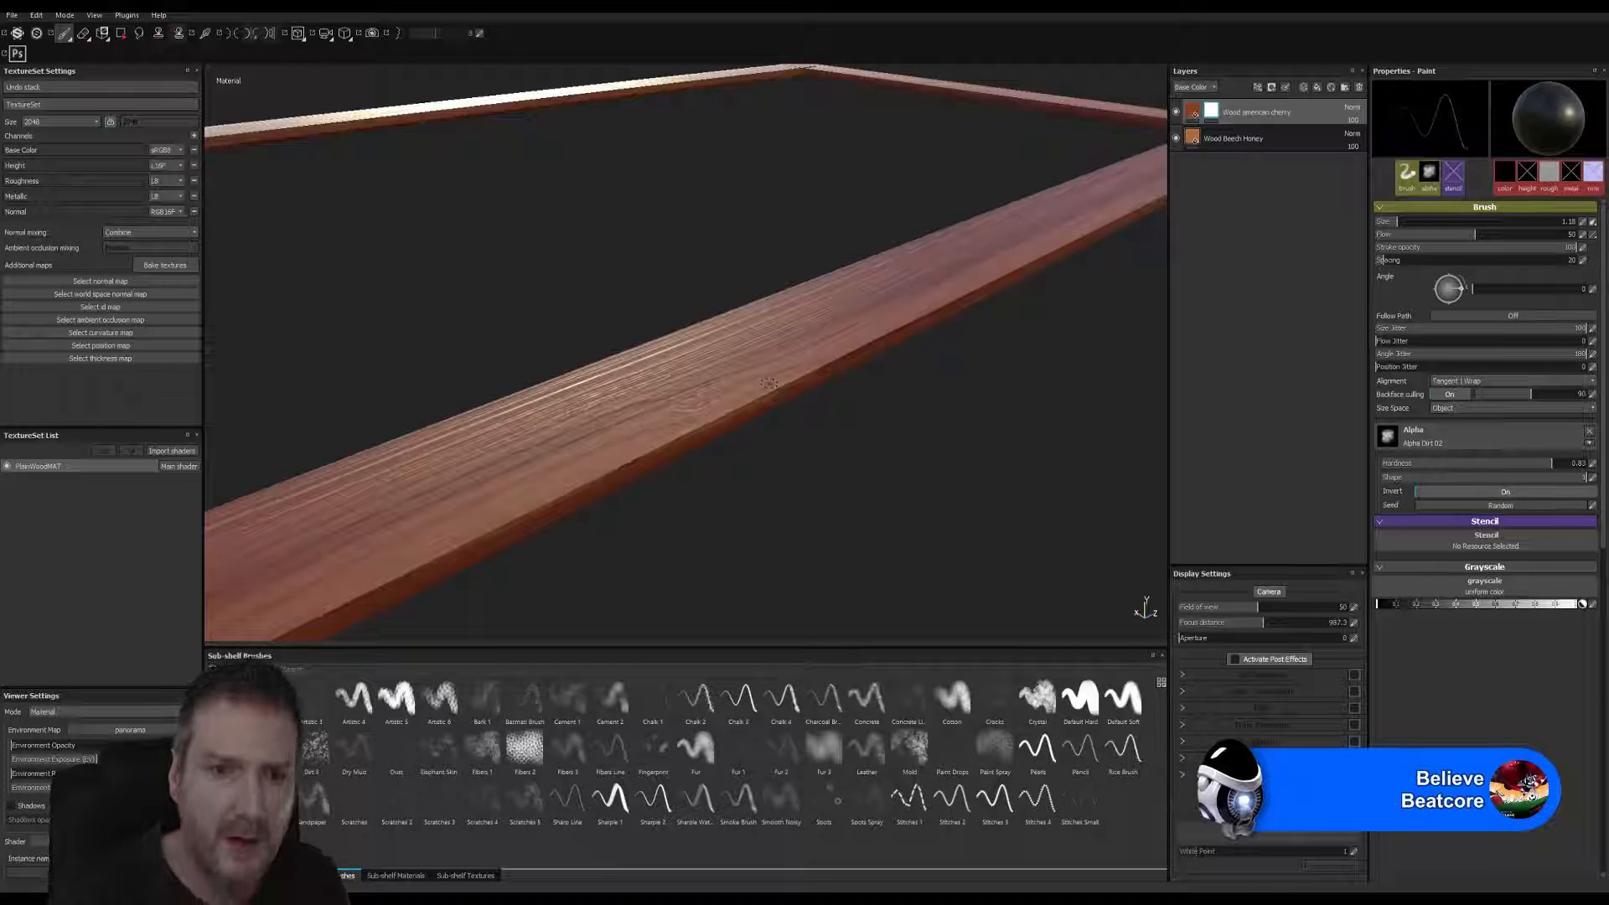
{"action": "mouse_move", "coordinate": [903, 523]}
{"action": "left_mouse_down", "text": "alt"}
{"action": "mouse_move", "coordinate": [815, 444]}
{"action": "mouse_move", "coordinate": [841, 388]}
{"action": "mouse_move", "coordinate": [898, 521]}
{"action": "mouse_move", "coordinate": [879, 573]}
{"action": "mouse_move", "coordinate": [881, 513]}
{"action": "mouse_move", "coordinate": [905, 492]}
{"action": "mouse_move", "coordinate": [890, 503]}
{"action": "left_mouse_up", "text": "alt"}
{"action": "middle_click_drag", "start_coordinate": [707, 502], "coordinate": [629, 541], "text": "alt"}
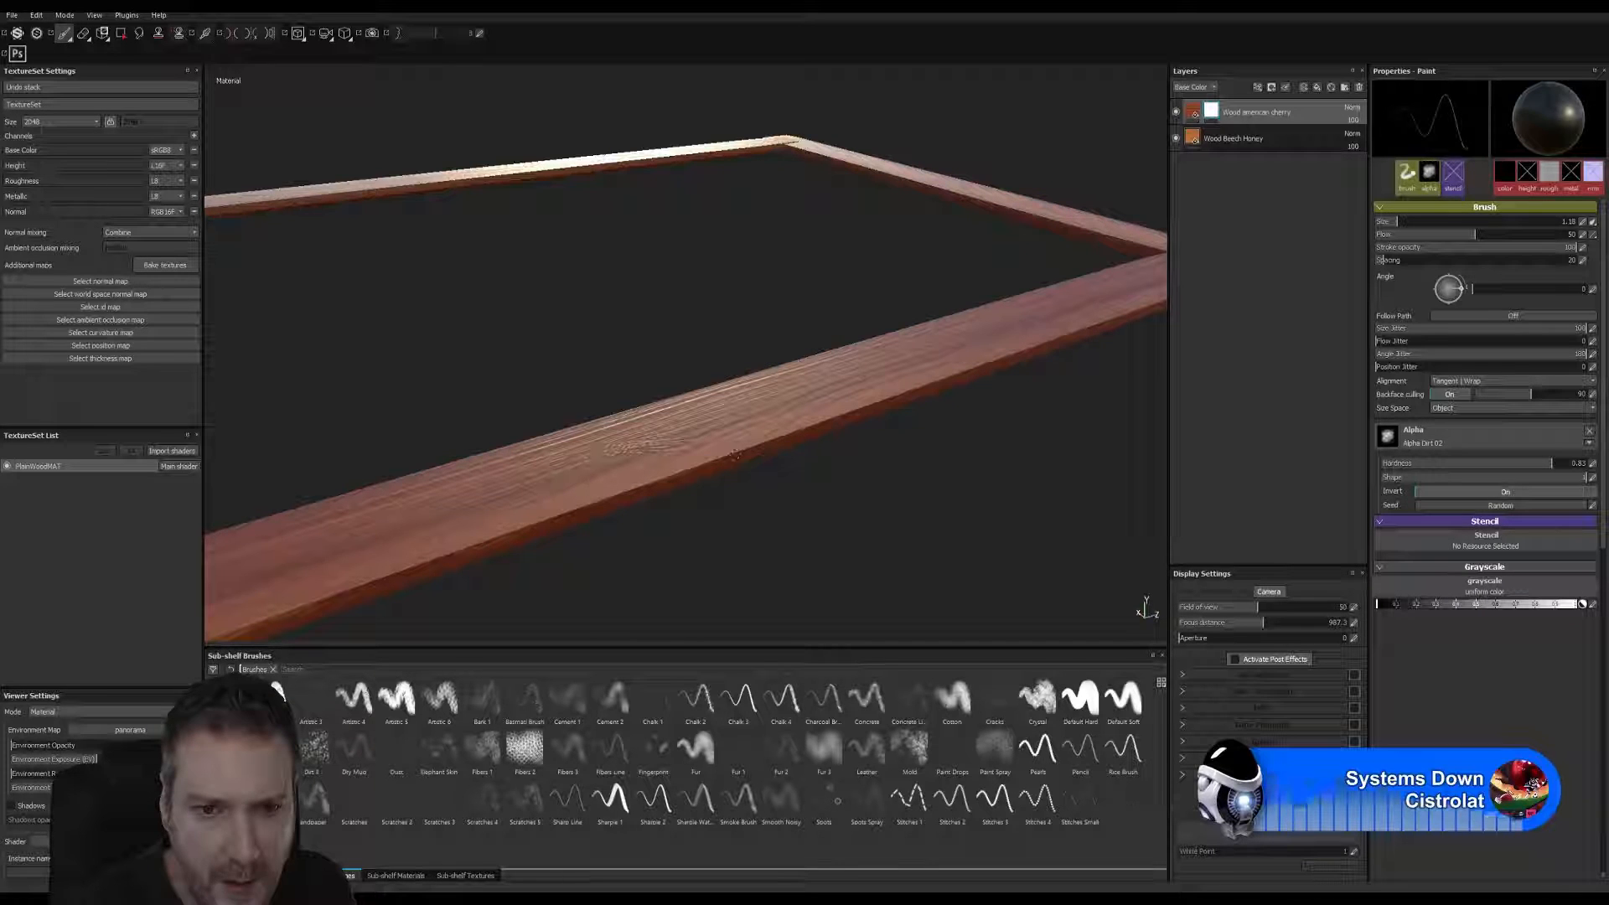
{"action": "left_click_drag", "start_coordinate": [735, 455], "coordinate": [495, 504], "text": "alt"}
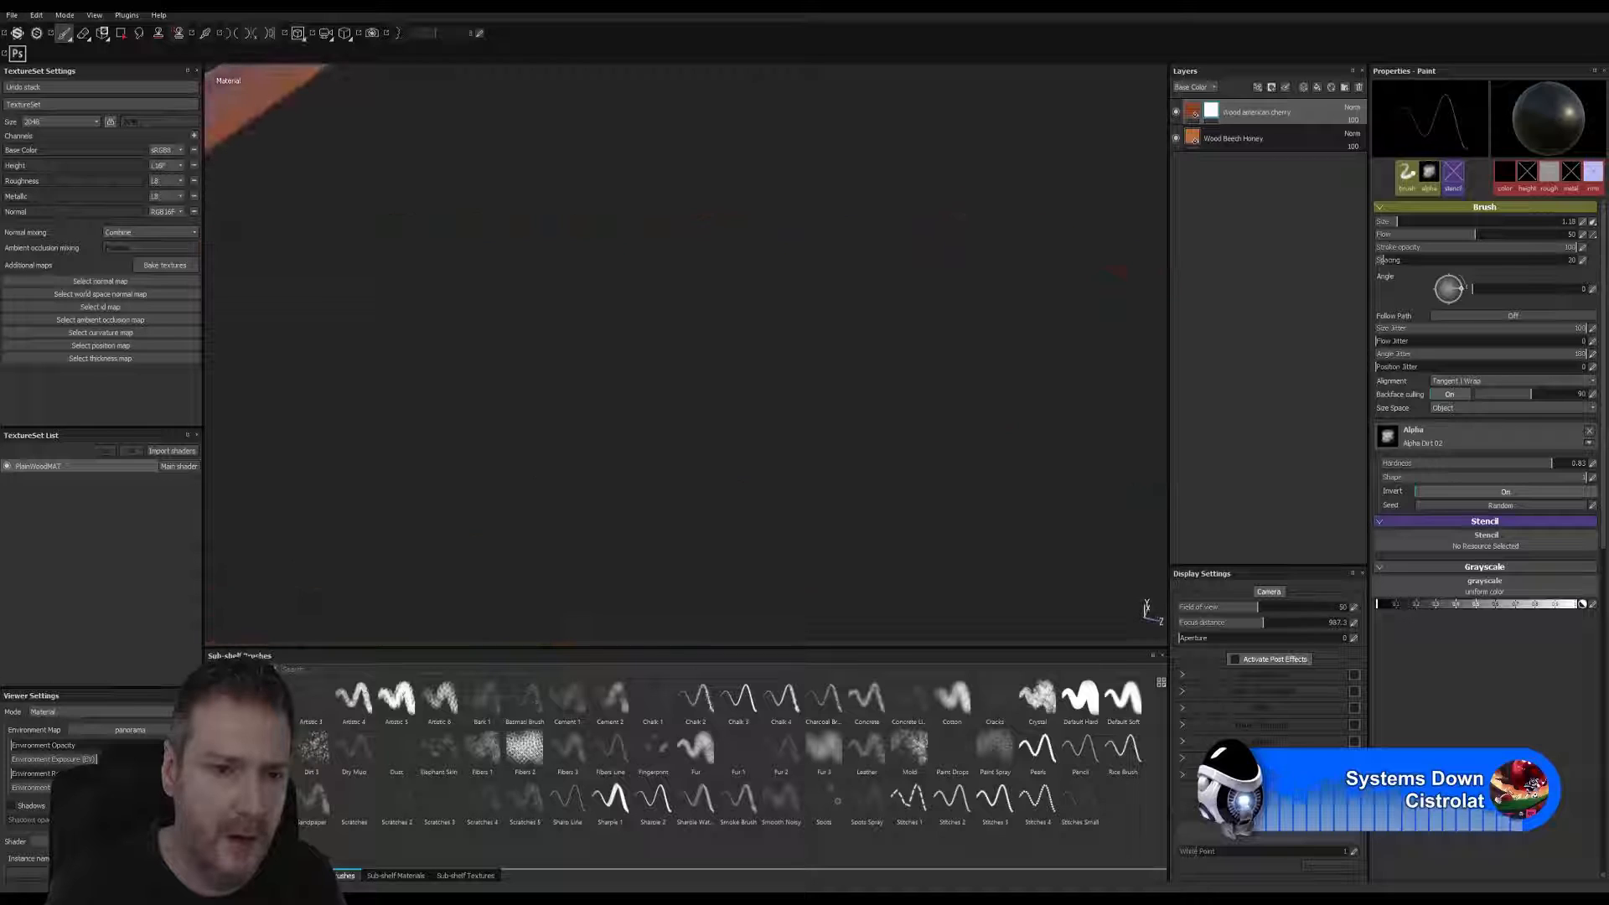
{"action": "middle_click_drag", "start_coordinate": [469, 457], "coordinate": [814, 192], "text": "alt"}
{"action": "left_click_drag", "start_coordinate": [597, 361], "coordinate": [579, 438], "text": "alt"}
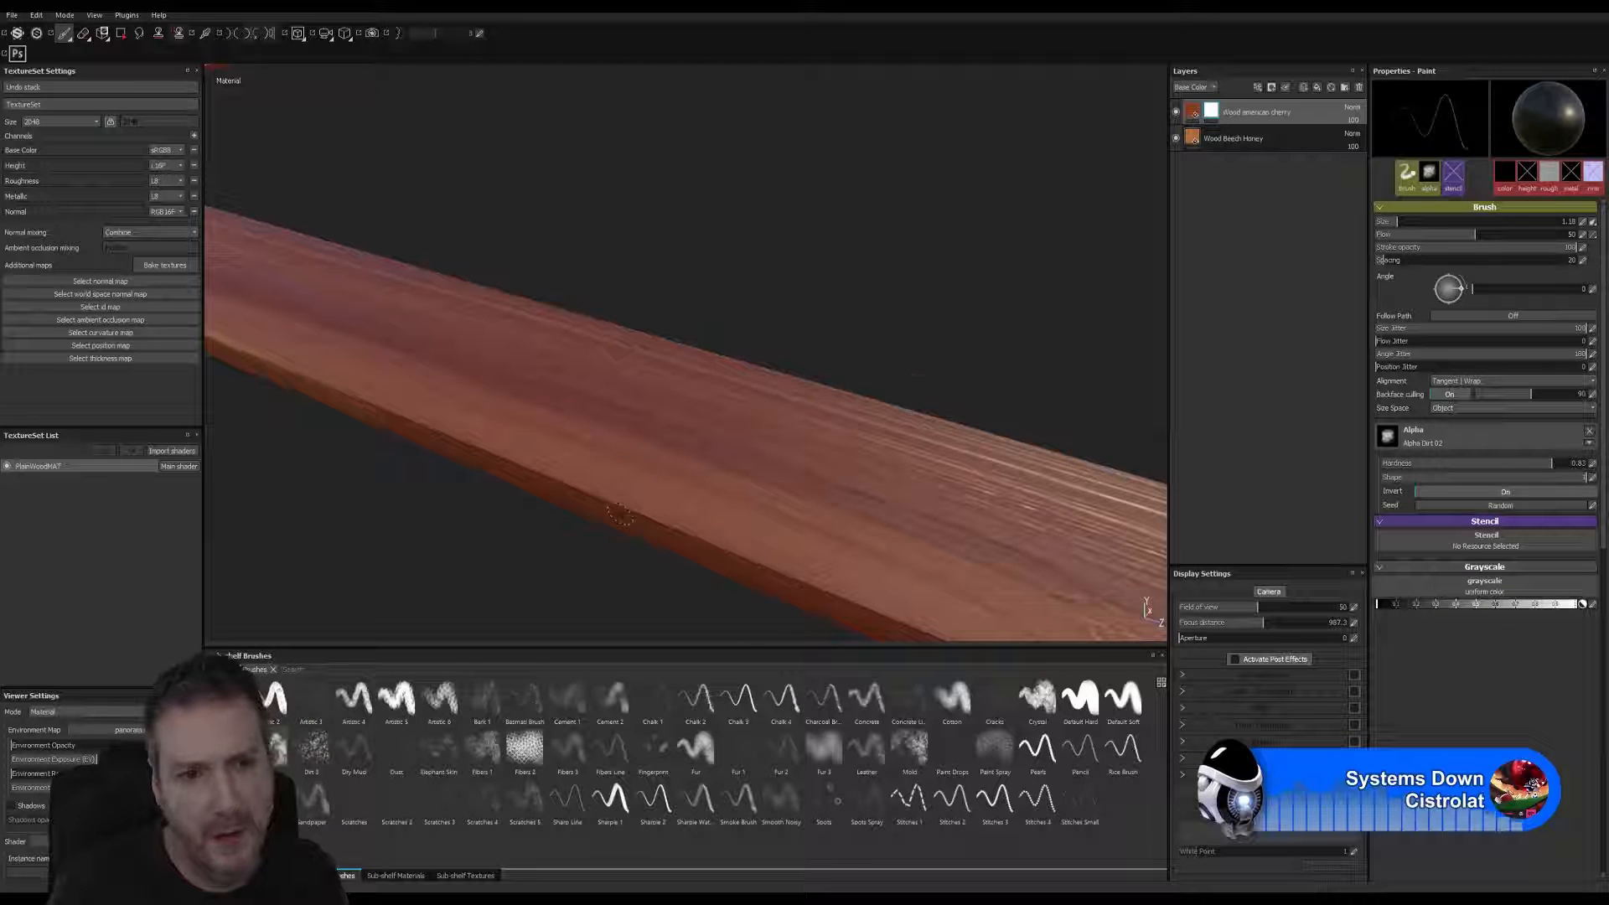
{"action": "left_click_drag", "start_coordinate": [620, 513], "coordinate": [892, 487], "text": "alt"}
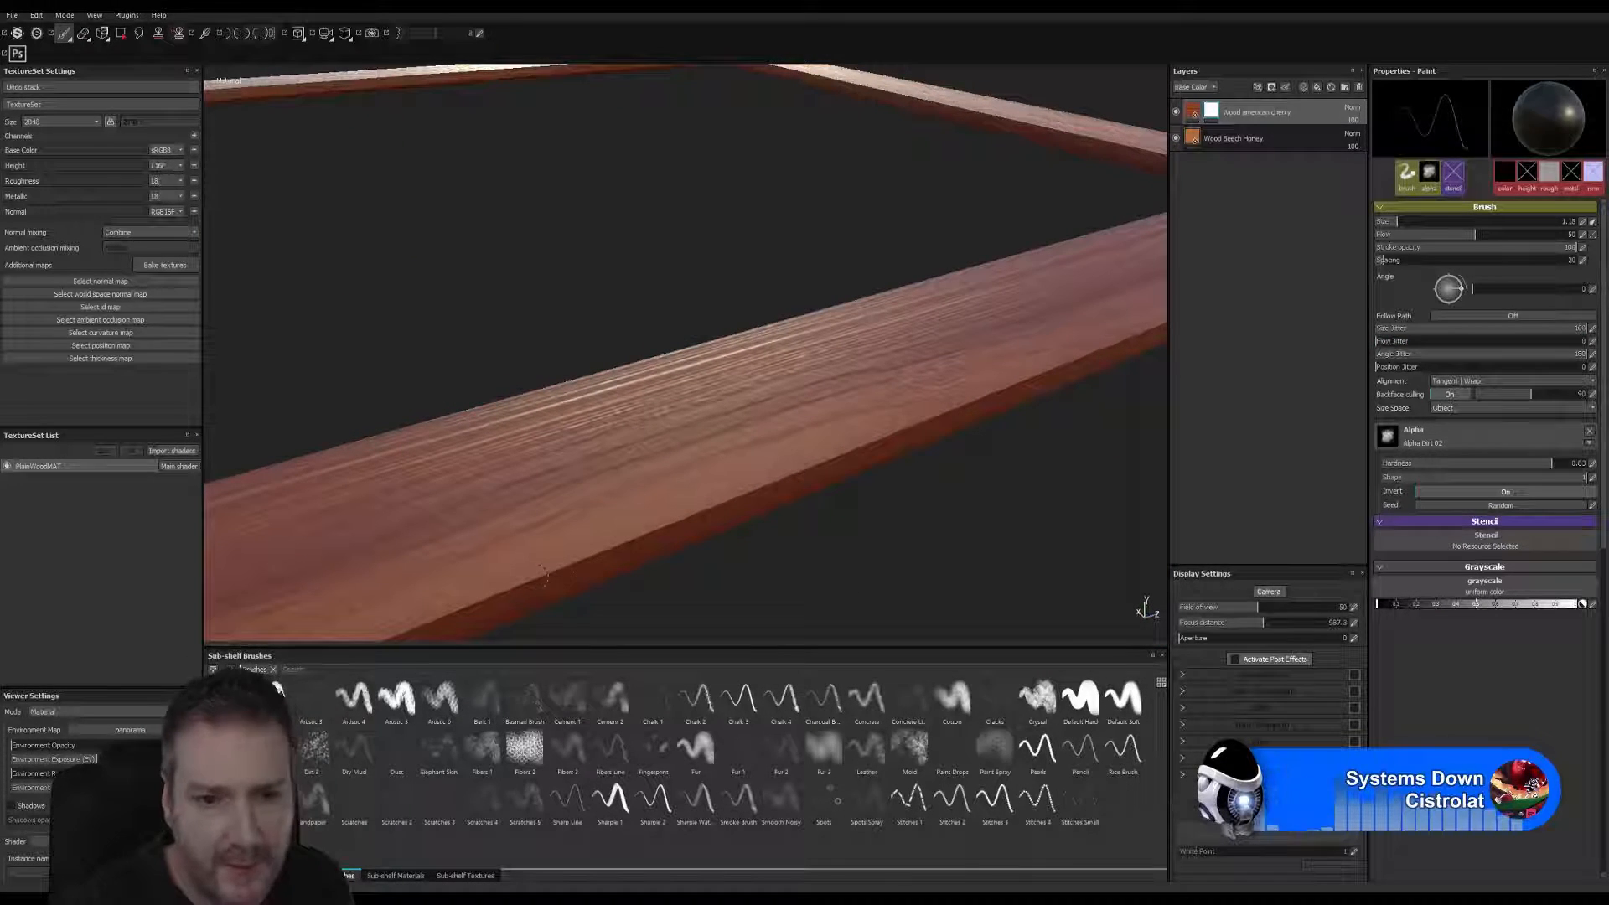
{"action": "left_click_drag", "start_coordinate": [532, 577], "coordinate": [520, 588]}
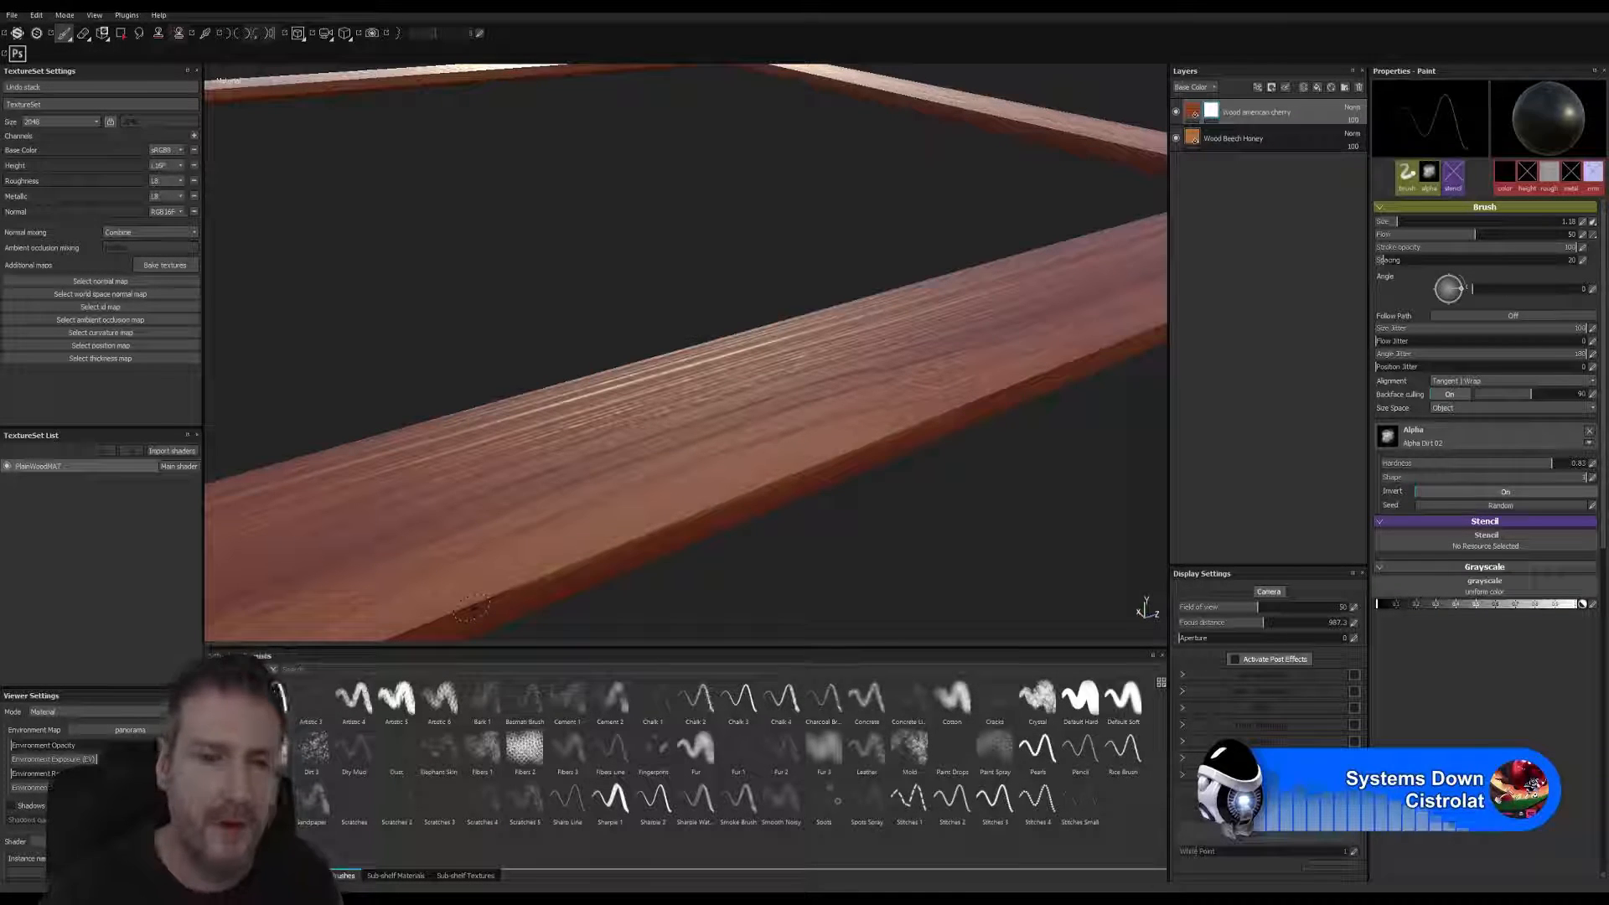
- Extend the painted wear in the cherry mask along the same rail's outer edge towards its far corner
{"action": "left_click_drag", "start_coordinate": [606, 533], "coordinate": [570, 498], "text": "alt"}
{"action": "mouse_move", "coordinate": [738, 482]}
{"action": "left_mouse_down", "text": "alt"}
{"action": "mouse_move", "coordinate": [776, 452]}
{"action": "mouse_move", "coordinate": [903, 482]}
{"action": "mouse_move", "coordinate": [1035, 447]}
{"action": "left_mouse_up", "text": "alt"}
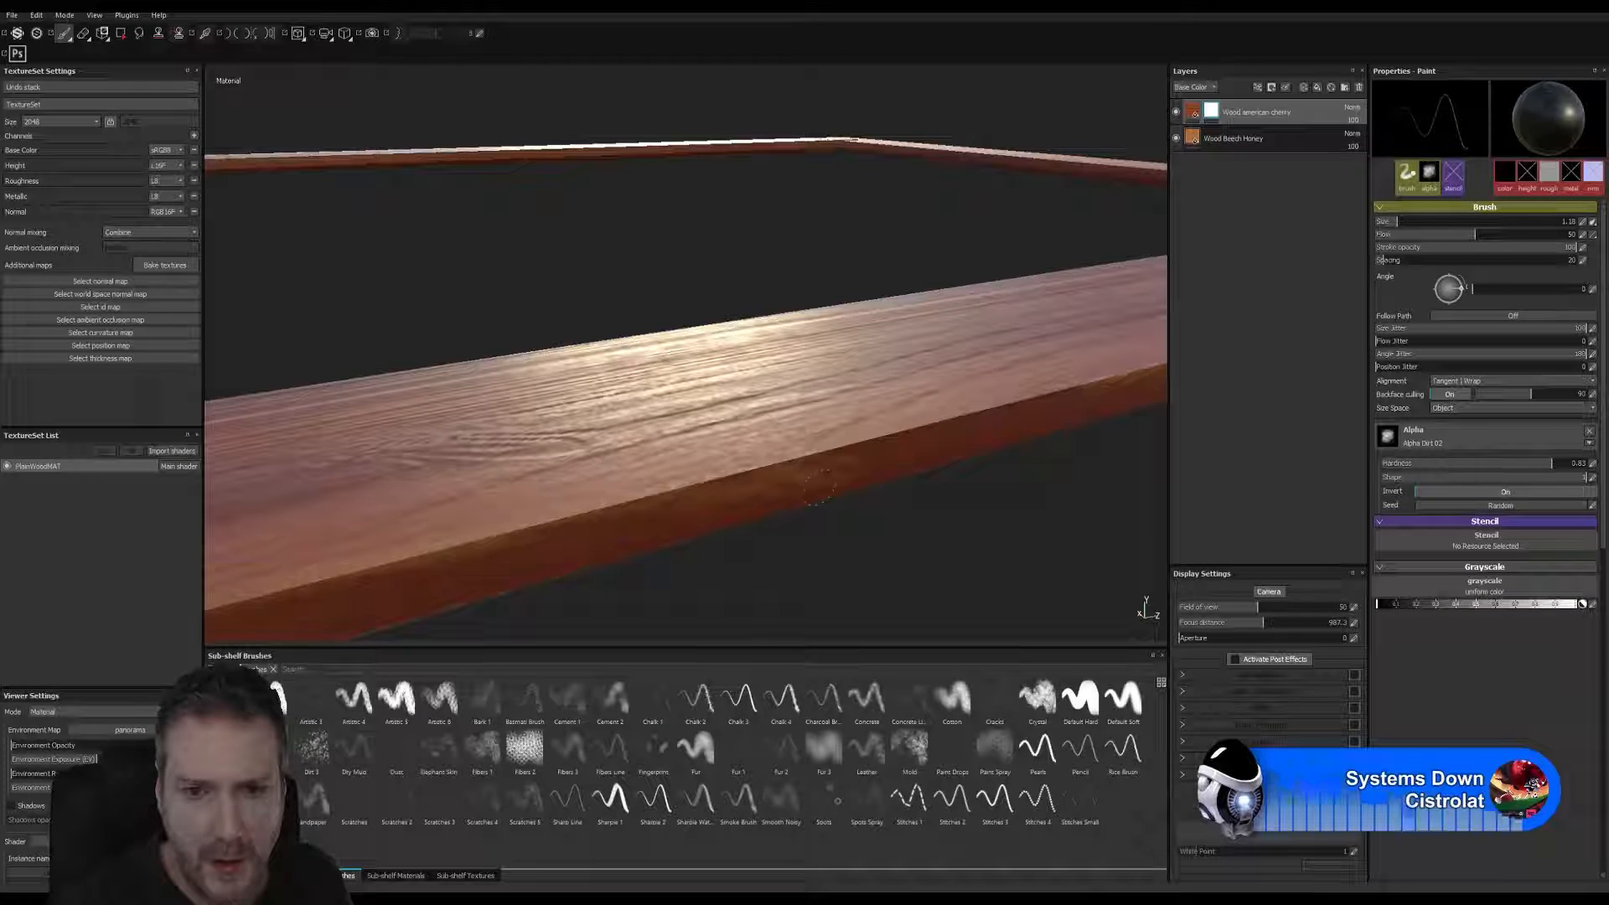
{"action": "left_click_drag", "start_coordinate": [862, 461], "coordinate": [877, 446]}
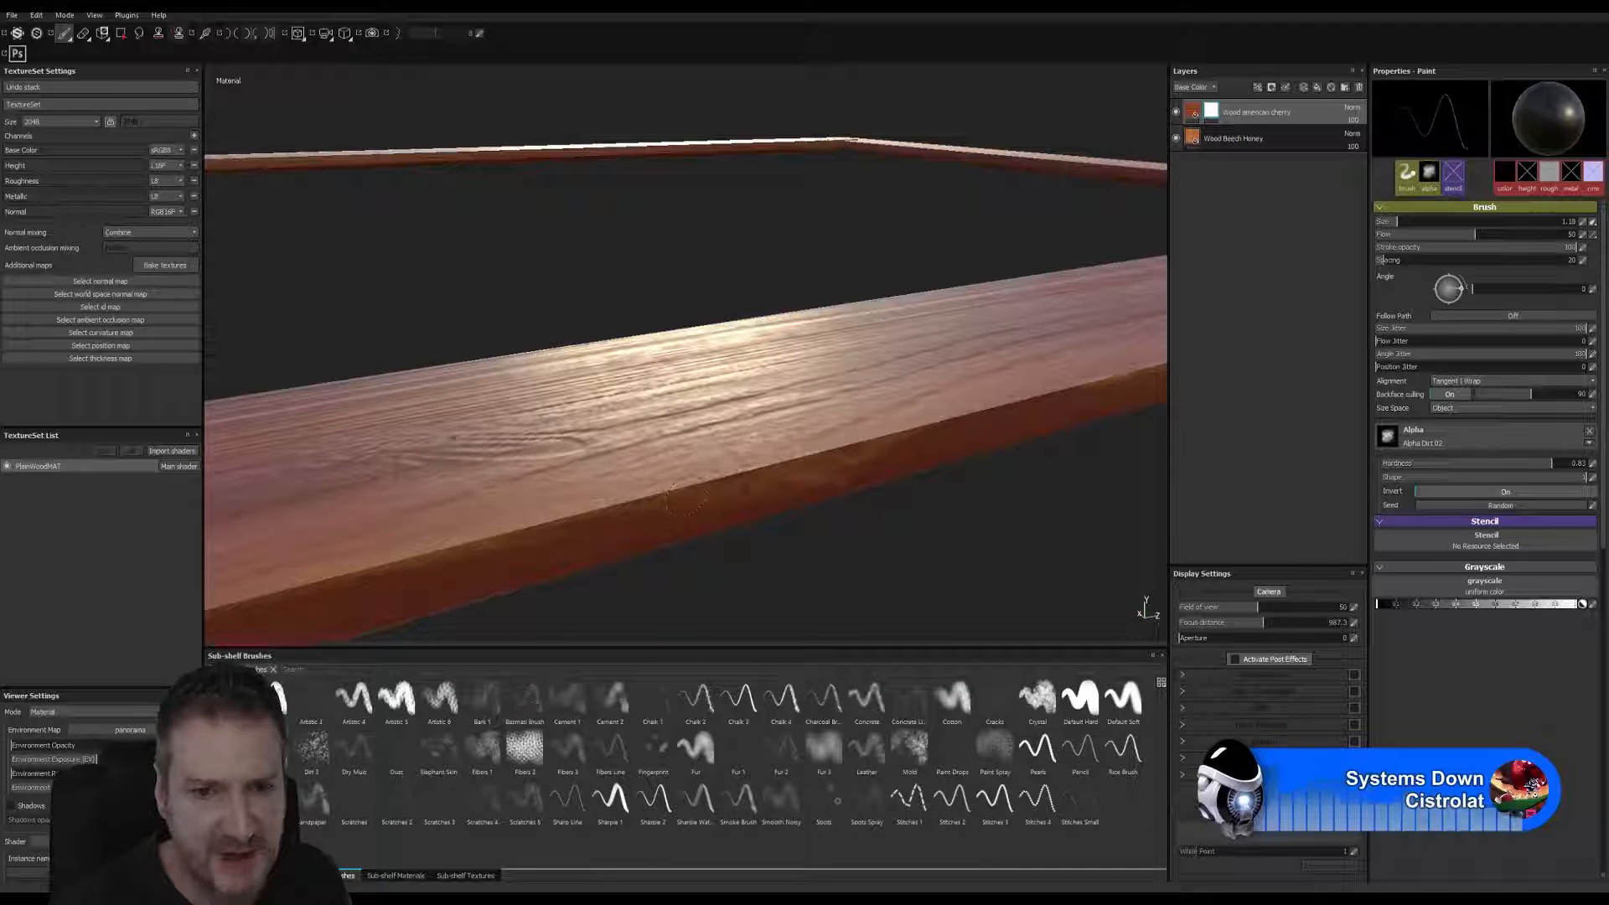
{"action": "left_click", "coordinate": [769, 475]}
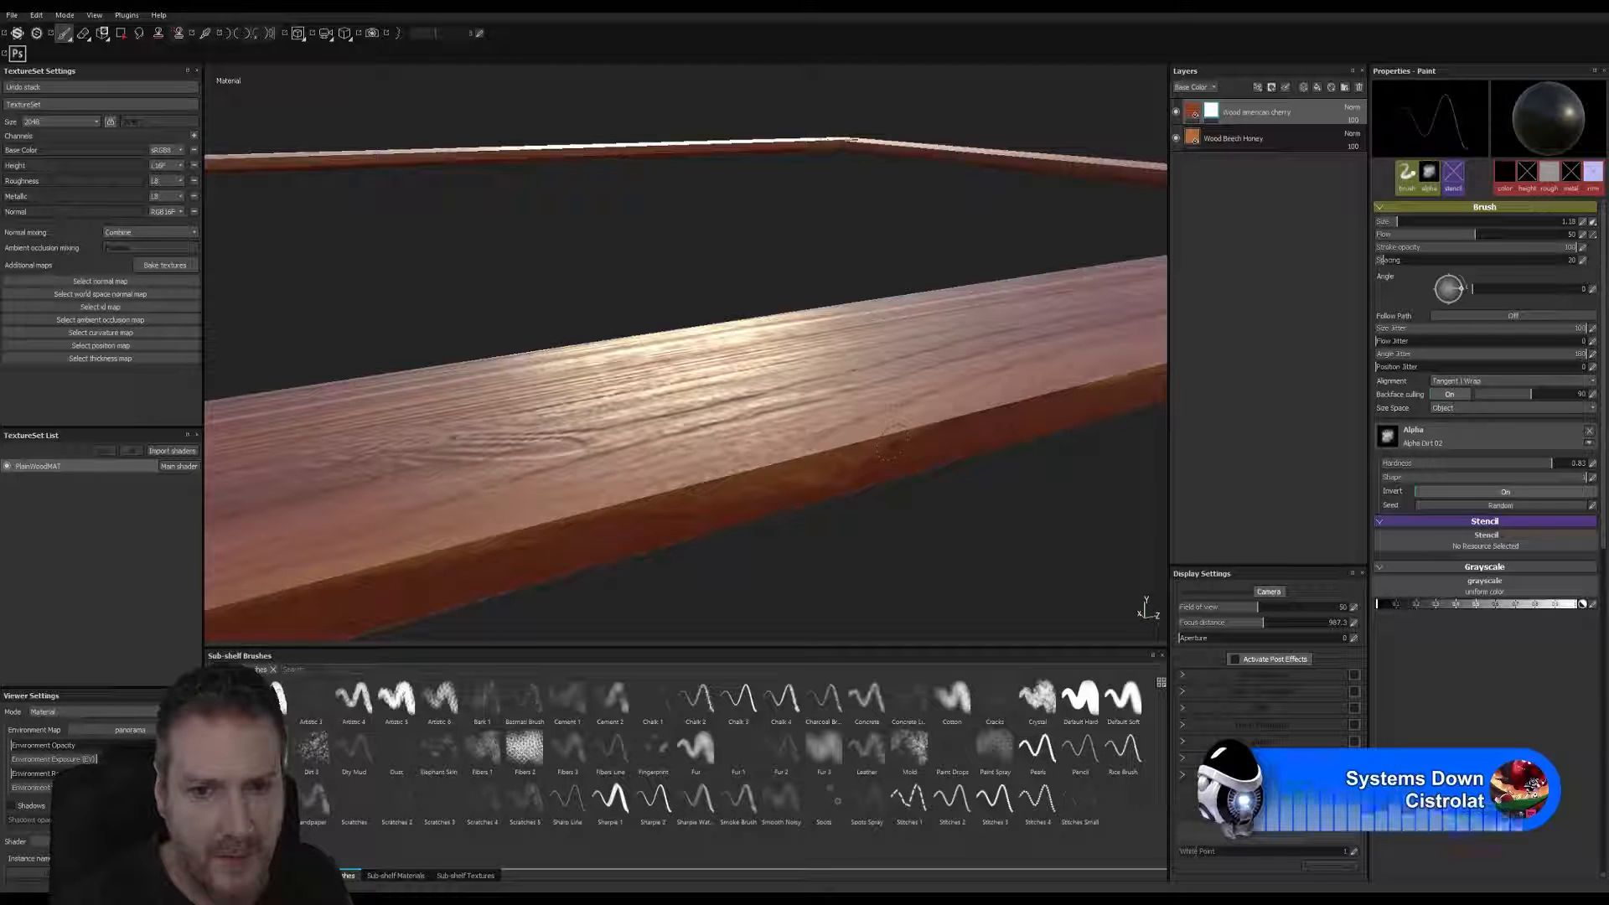
{"action": "key", "text": "alt"}
{"action": "left_click_drag", "start_coordinate": [855, 512], "coordinate": [704, 440], "text": "alt"}
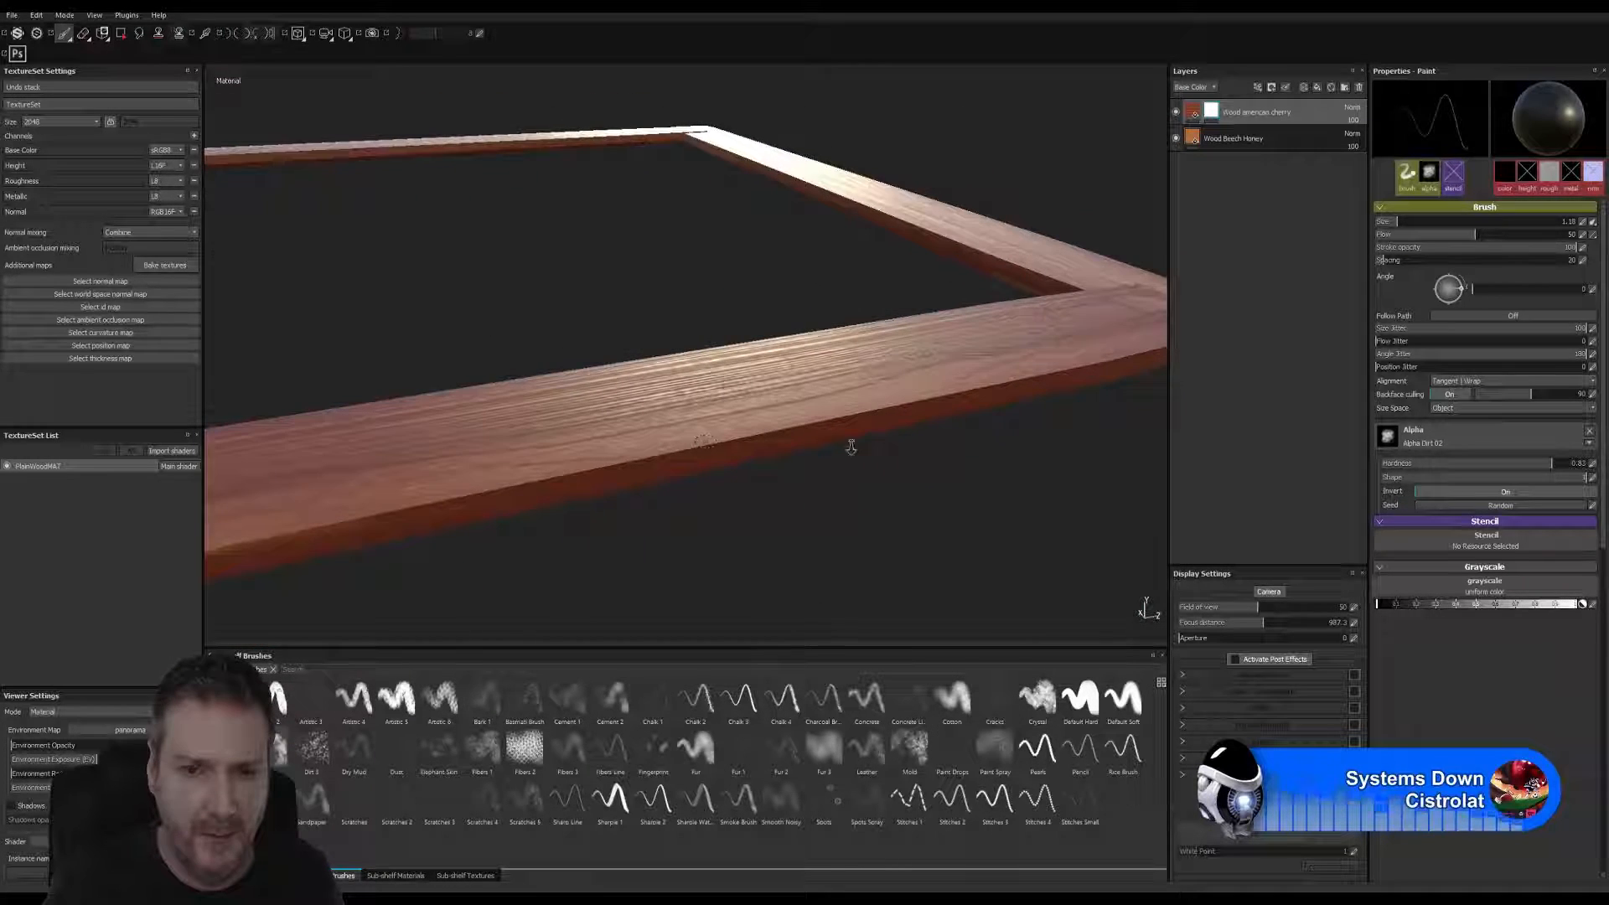
{"action": "left_click_drag", "start_coordinate": [851, 447], "coordinate": [880, 568], "text": "alt"}
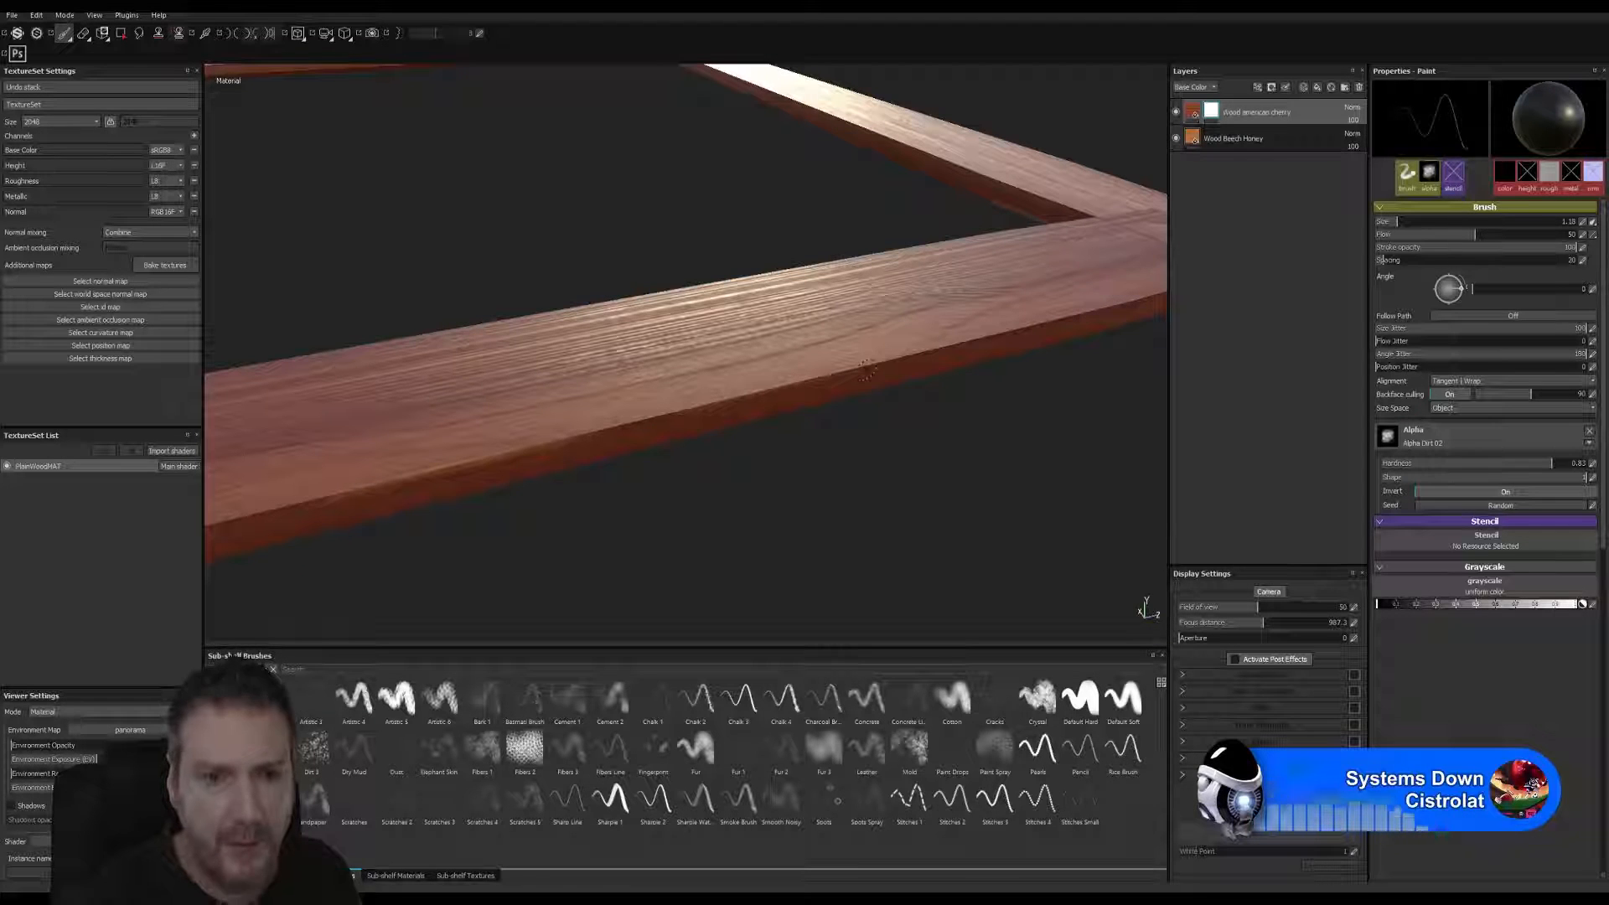
{"action": "mouse_move", "coordinate": [749, 397]}
{"action": "left_mouse_down", "text": "alt"}
{"action": "mouse_move", "coordinate": [715, 455]}
{"action": "mouse_move", "coordinate": [808, 420]}
{"action": "mouse_move", "coordinate": [745, 499]}
{"action": "mouse_move", "coordinate": [796, 491]}
{"action": "left_mouse_up", "text": "alt"}
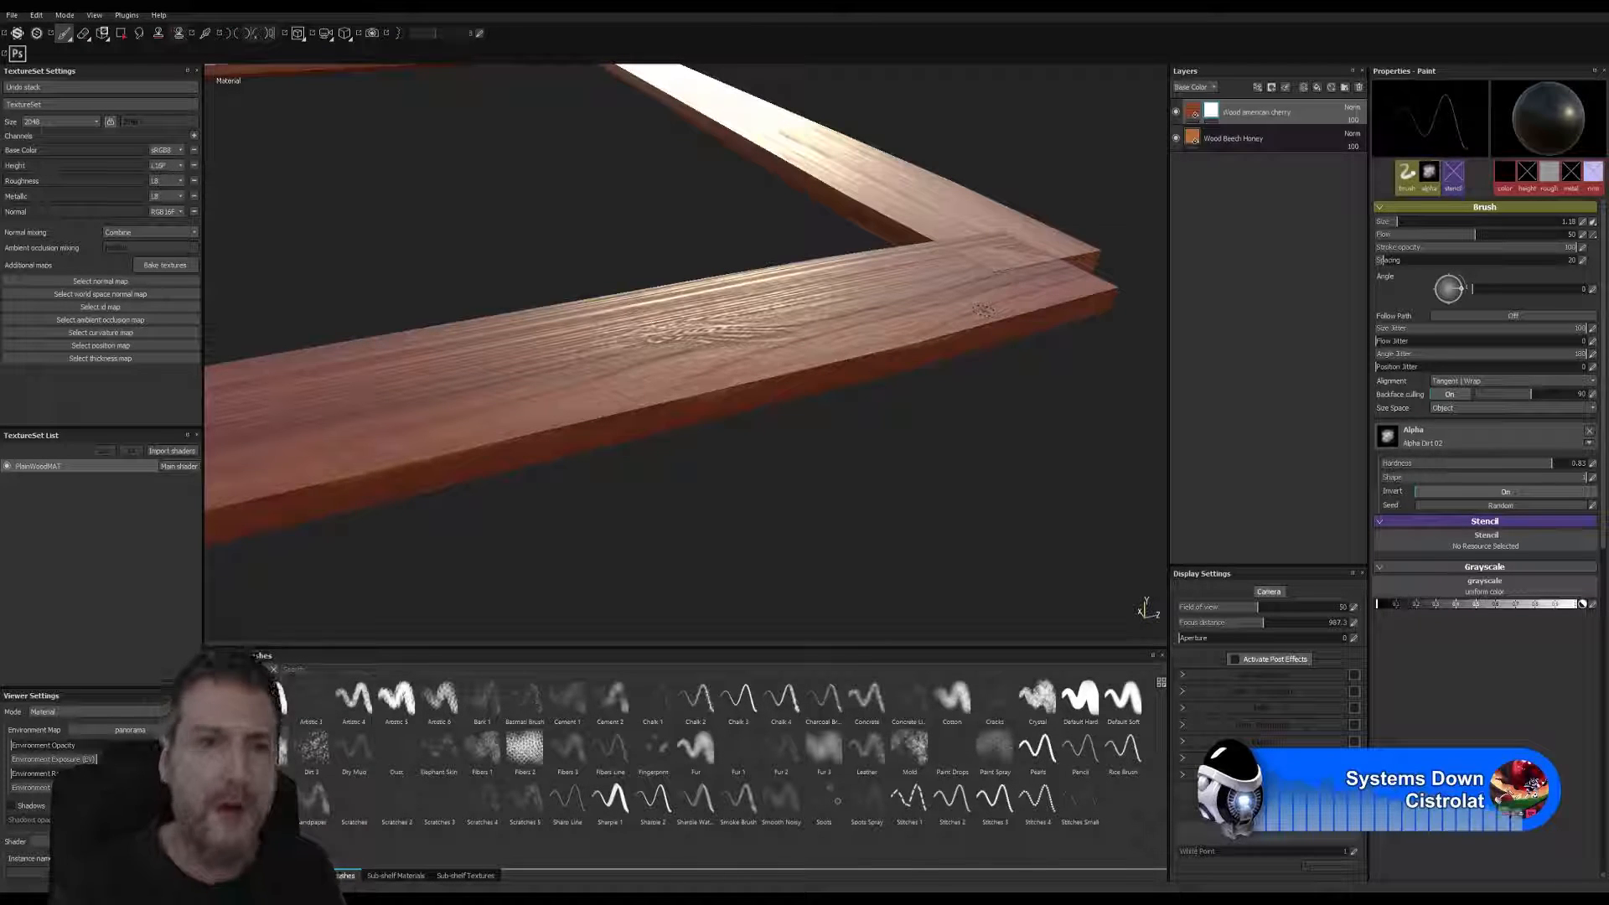
- Paint wear marks into the cherry layer's mask along the outer edge of the adjacent rail, starting near its first corner
{"action": "key", "text": "alt"}
{"action": "left_click_drag", "start_coordinate": [985, 311], "coordinate": [537, 524], "text": "alt"}
{"action": "left_click_drag", "start_coordinate": [541, 444], "coordinate": [1149, 616], "text": "alt"}
{"action": "left_click_drag", "start_coordinate": [821, 404], "coordinate": [676, 466], "text": "alt"}
{"action": "scroll", "coordinate": [769, 426], "scroll_direction": "up", "scroll_amount": 5}
{"action": "right_click_drag", "start_coordinate": [676, 466], "coordinate": [797, 472], "text": "alt"}
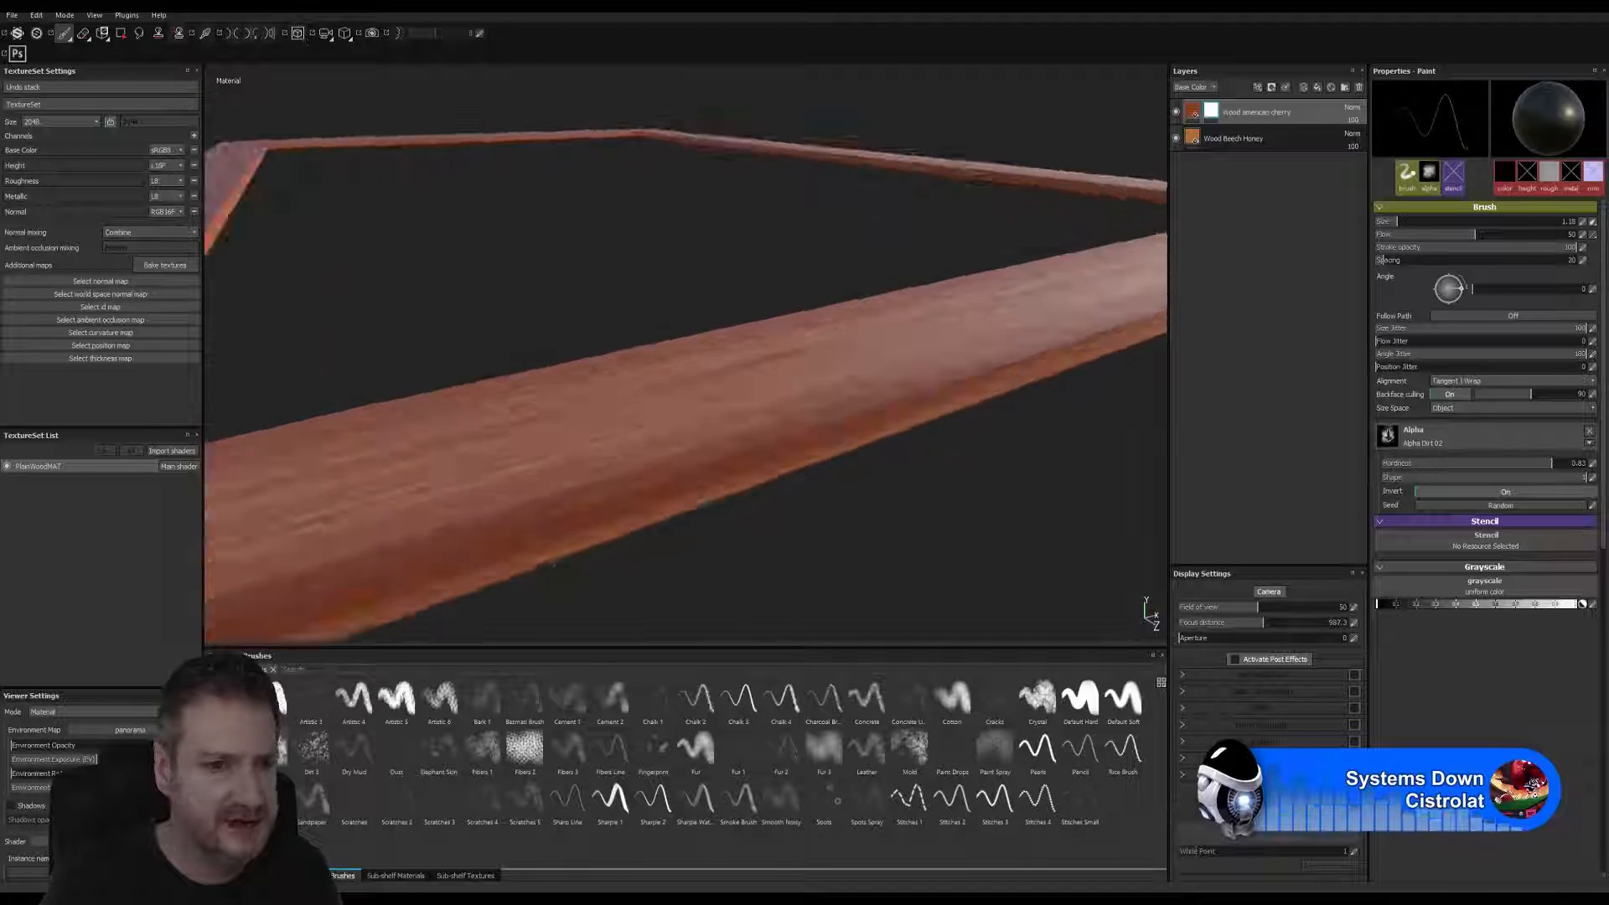
{"action": "left_click_drag", "start_coordinate": [797, 474], "coordinate": [827, 425], "text": "alt"}
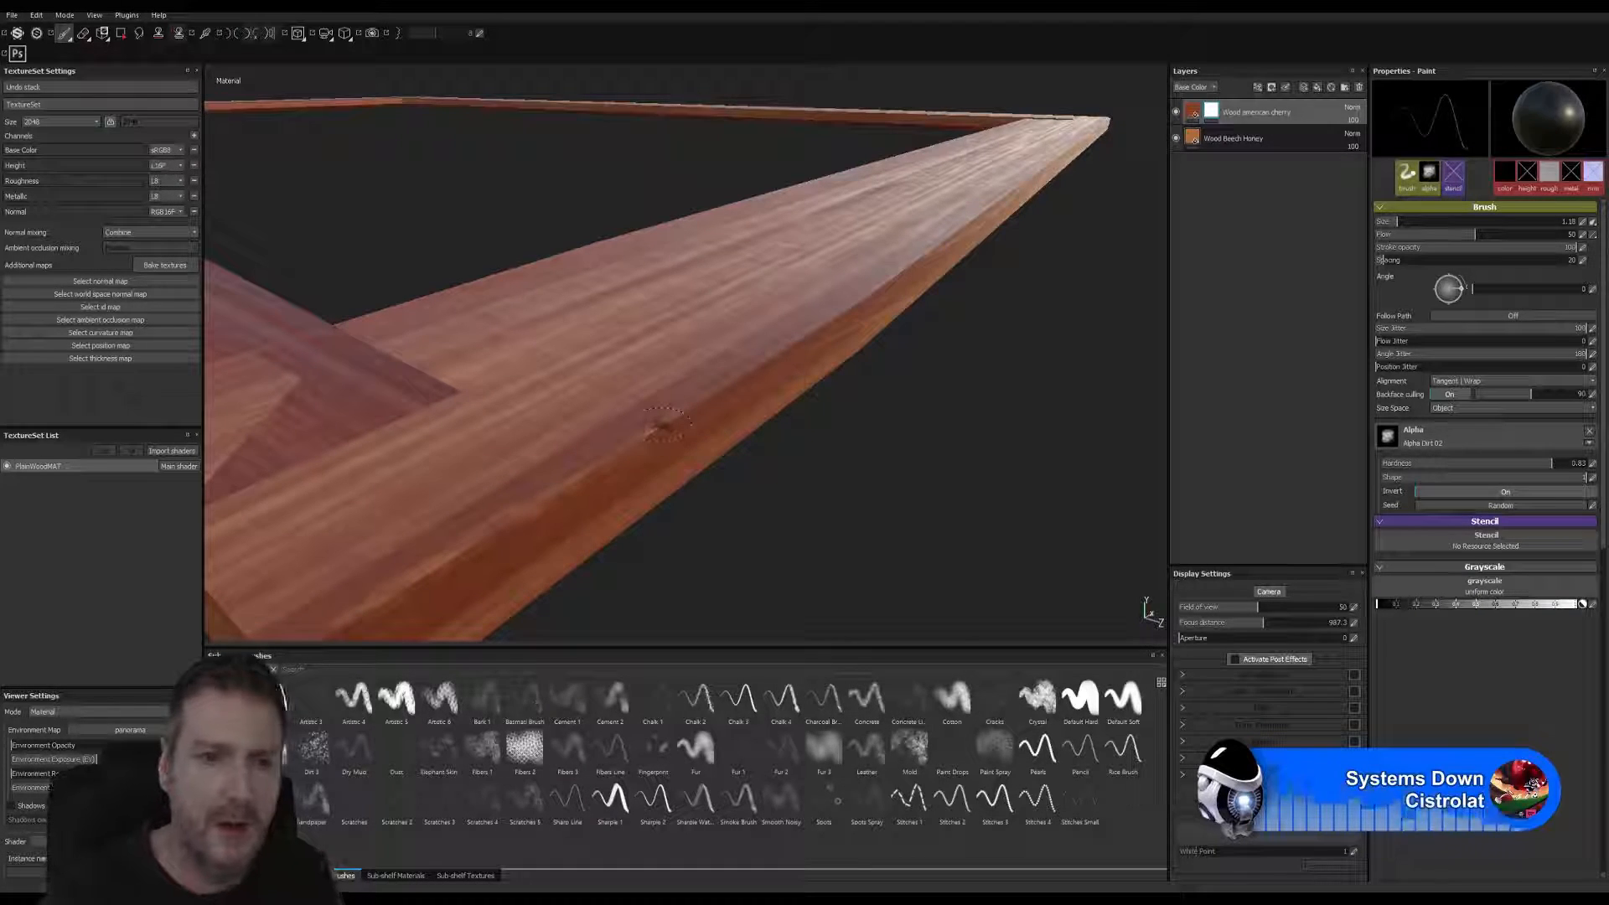
{"action": "mouse_move", "coordinate": [519, 507]}
{"action": "left_mouse_down", "text": "alt"}
{"action": "mouse_move", "coordinate": [493, 533]}
{"action": "mouse_move", "coordinate": [508, 524]}
{"action": "left_mouse_up", "text": "alt"}
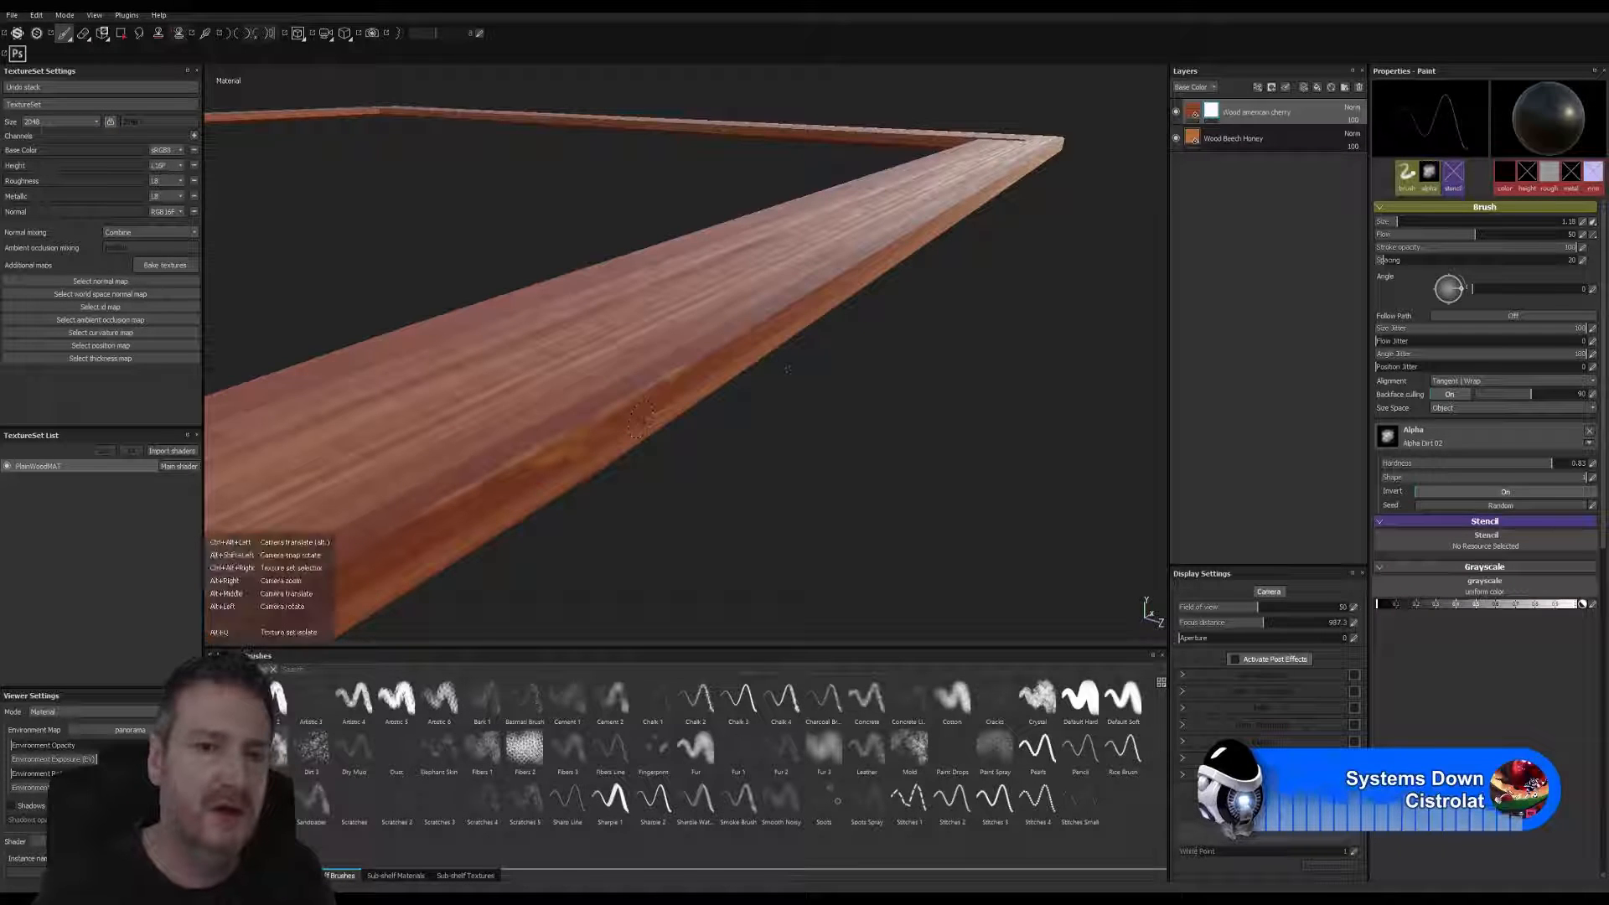
{"action": "left_click_drag", "start_coordinate": [630, 419], "coordinate": [351, 598], "text": "alt"}
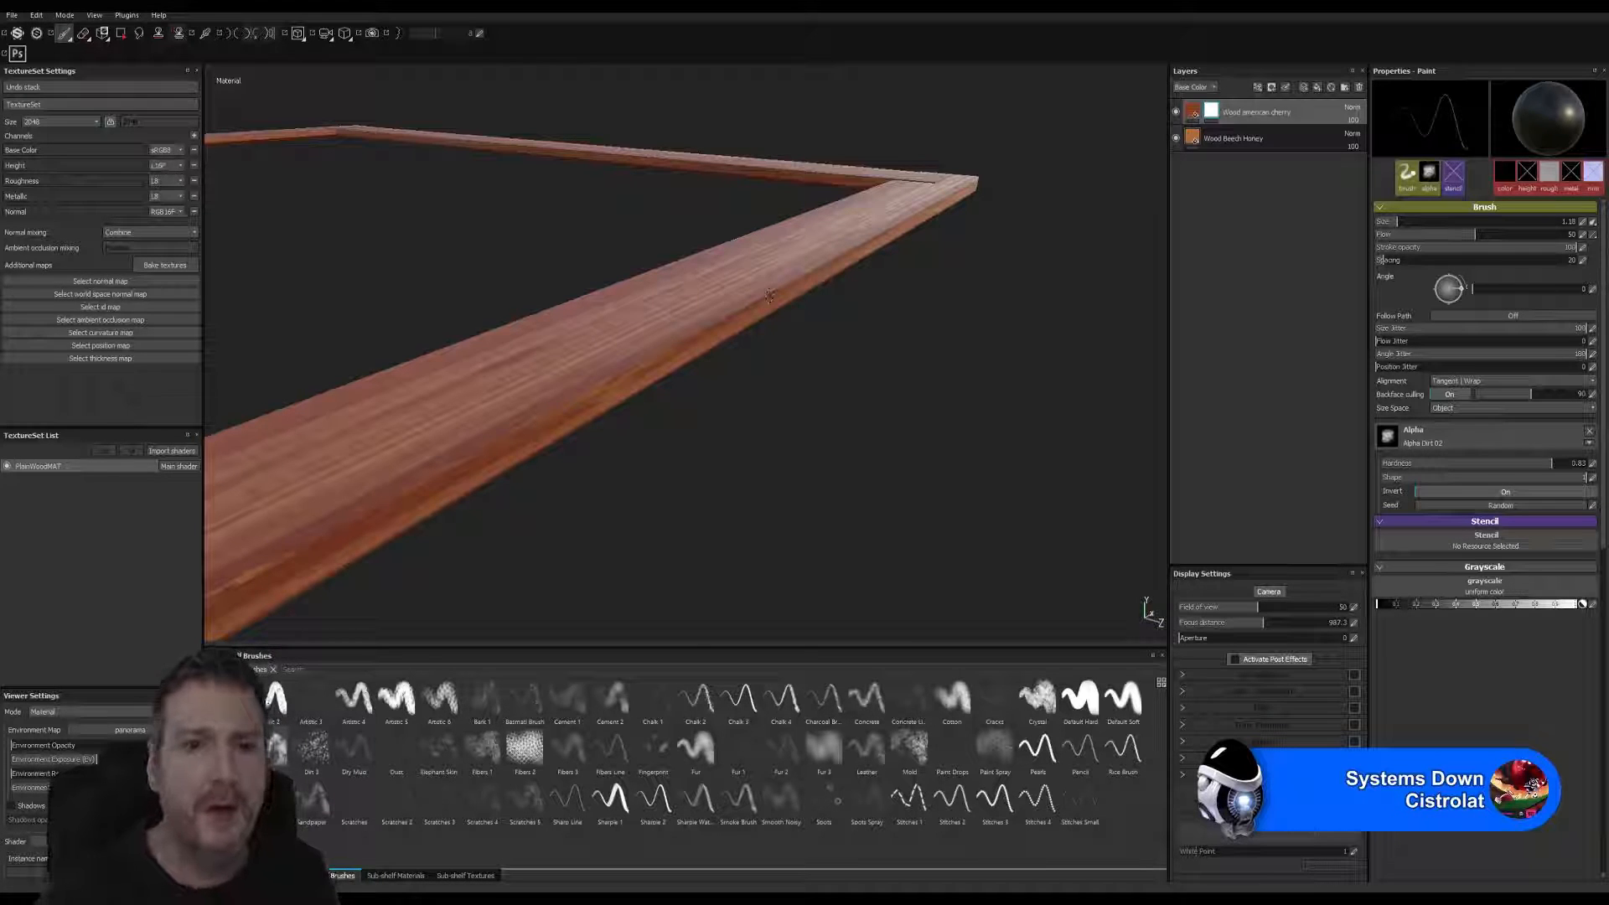
- Continue the edge wear along that adjacent rail's outer edge up to its far corner joint
{"action": "middle_click_drag", "start_coordinate": [634, 503], "coordinate": [555, 496], "text": "alt"}
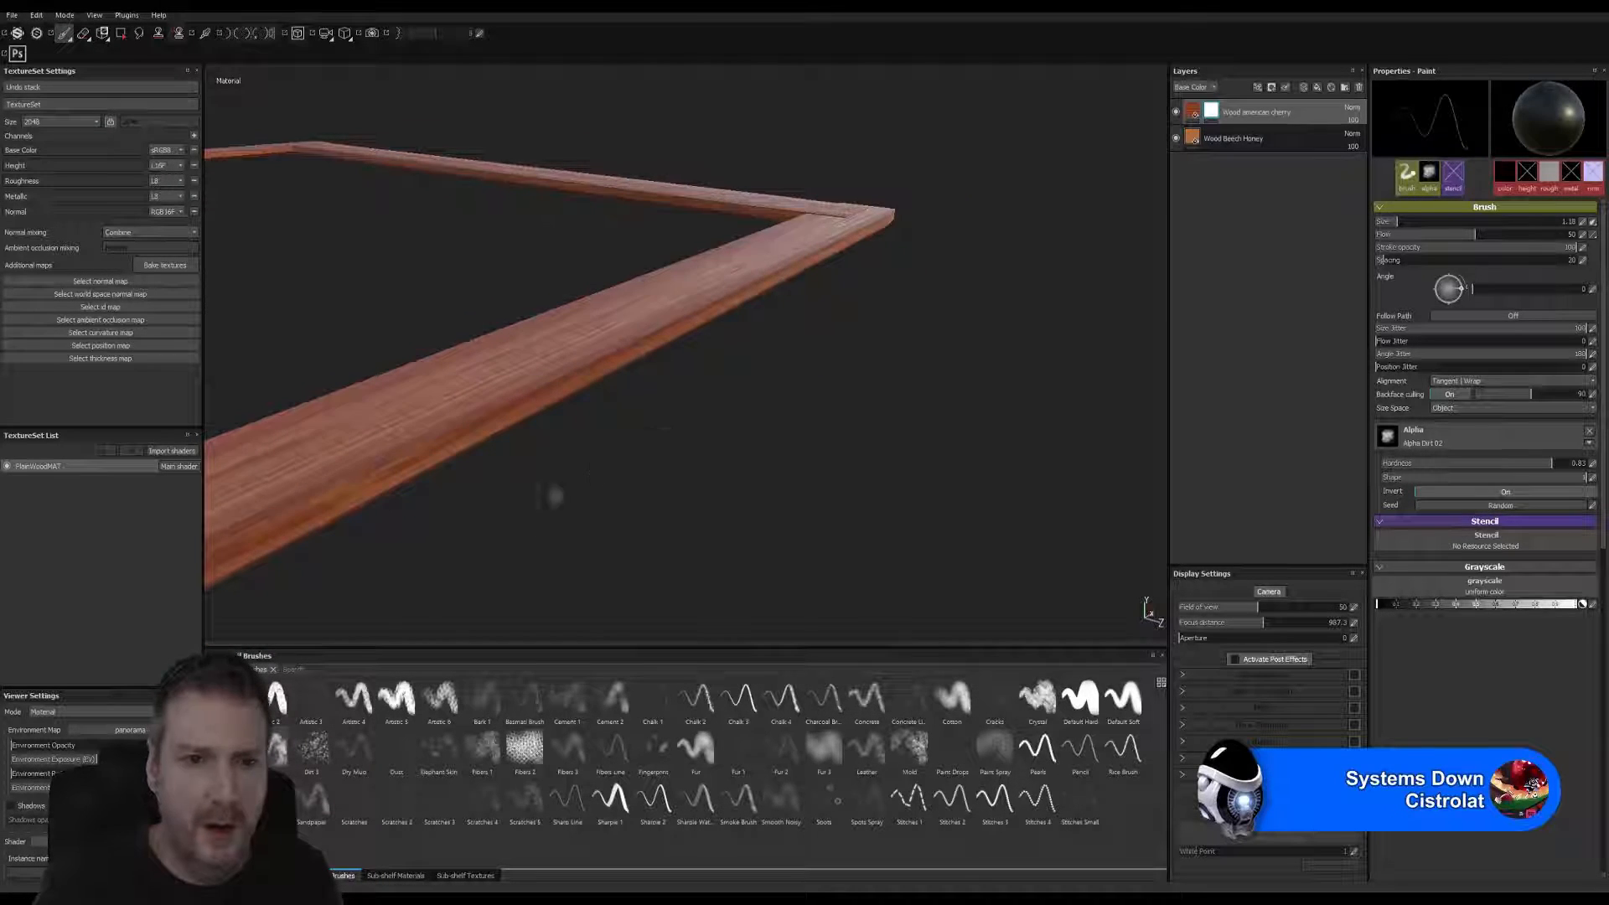
{"action": "scroll", "coordinate": [553, 496], "scroll_direction": "down", "scroll_amount": 1}
{"action": "scroll", "coordinate": [1077, 421], "scroll_direction": "up", "scroll_amount": 2}
{"action": "scroll", "coordinate": [838, 394], "scroll_direction": "down", "scroll_amount": 1}
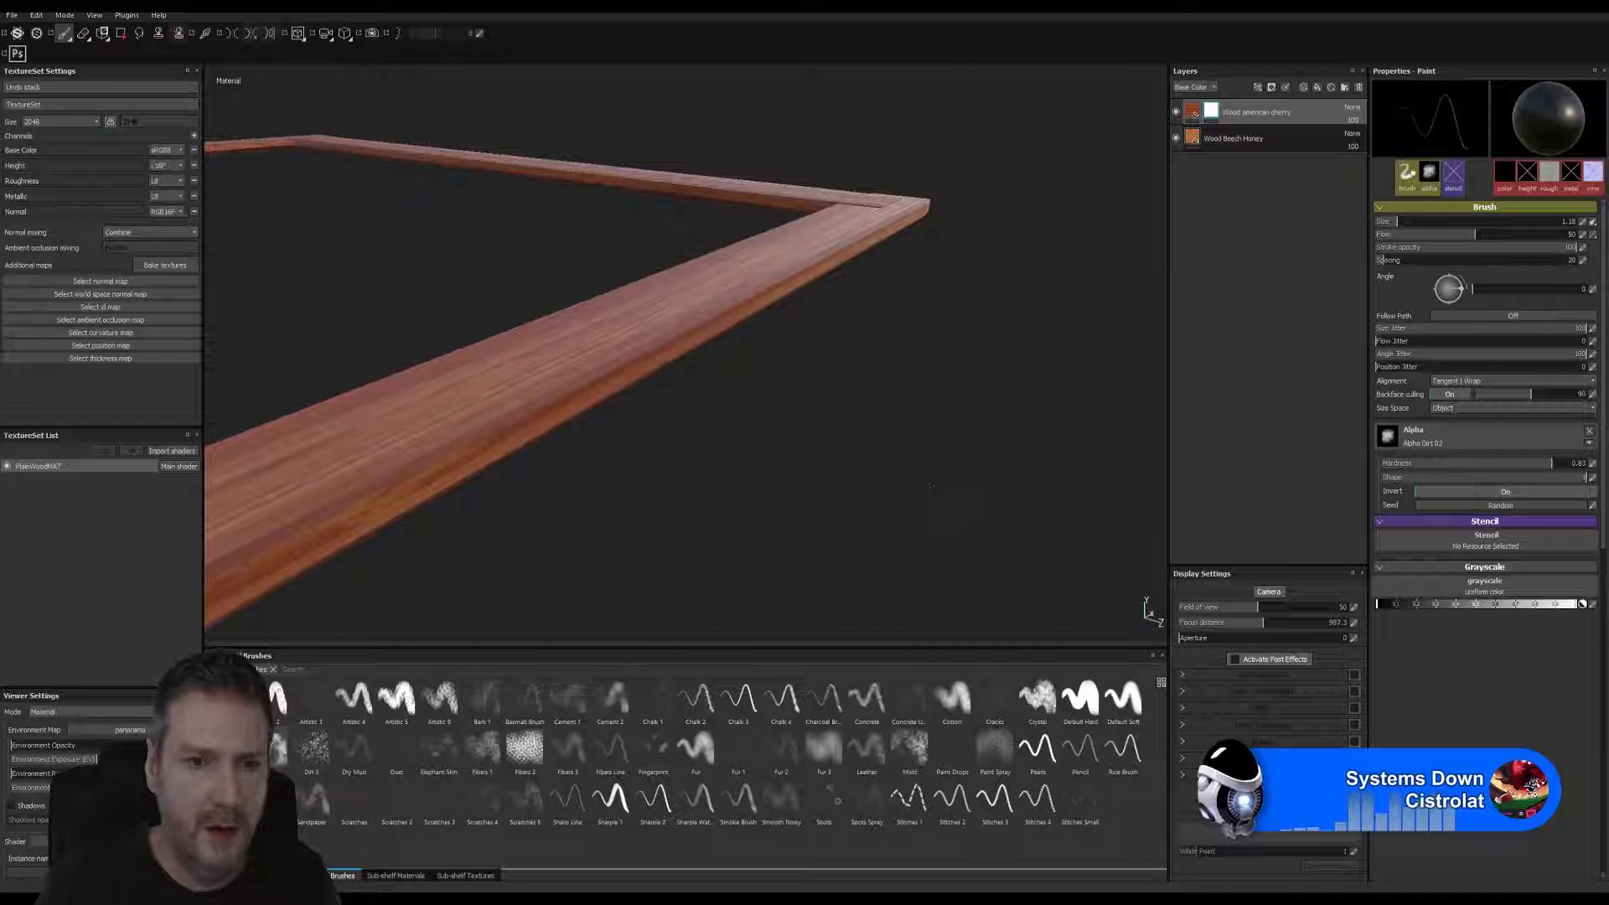
{"action": "middle_click_drag", "start_coordinate": [932, 486], "coordinate": [1003, 444], "text": "alt"}
{"action": "middle_click_drag", "start_coordinate": [803, 336], "coordinate": [782, 392], "text": "alt"}
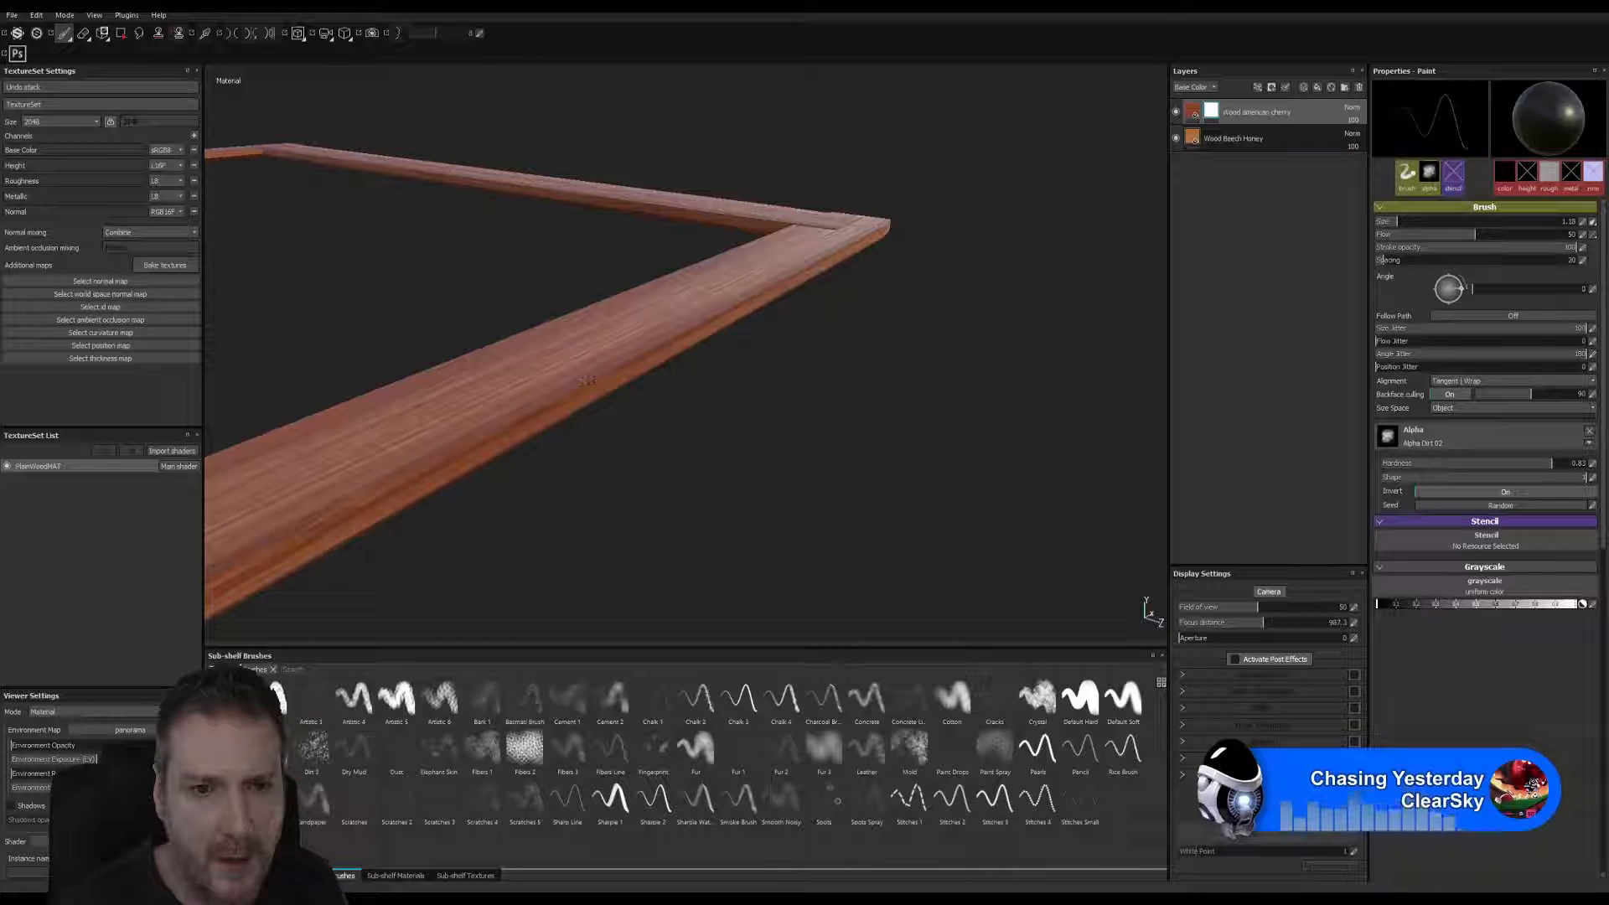
{"action": "key", "text": "alt"}
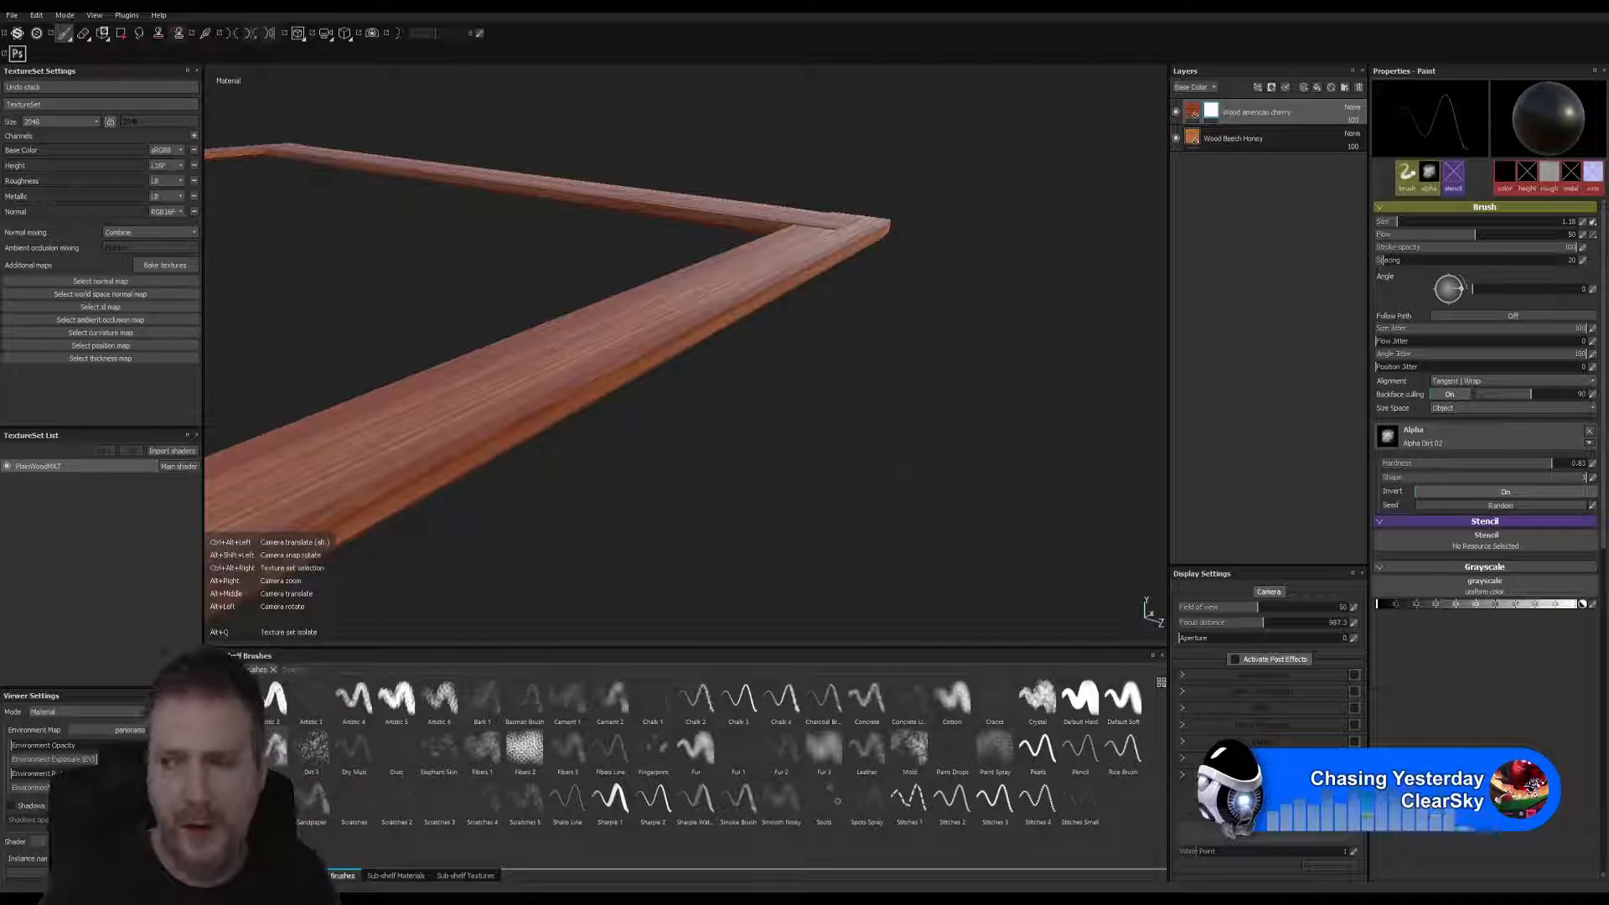
{"action": "middle_click_drag", "start_coordinate": [689, 560], "coordinate": [658, 590], "text": "alt"}
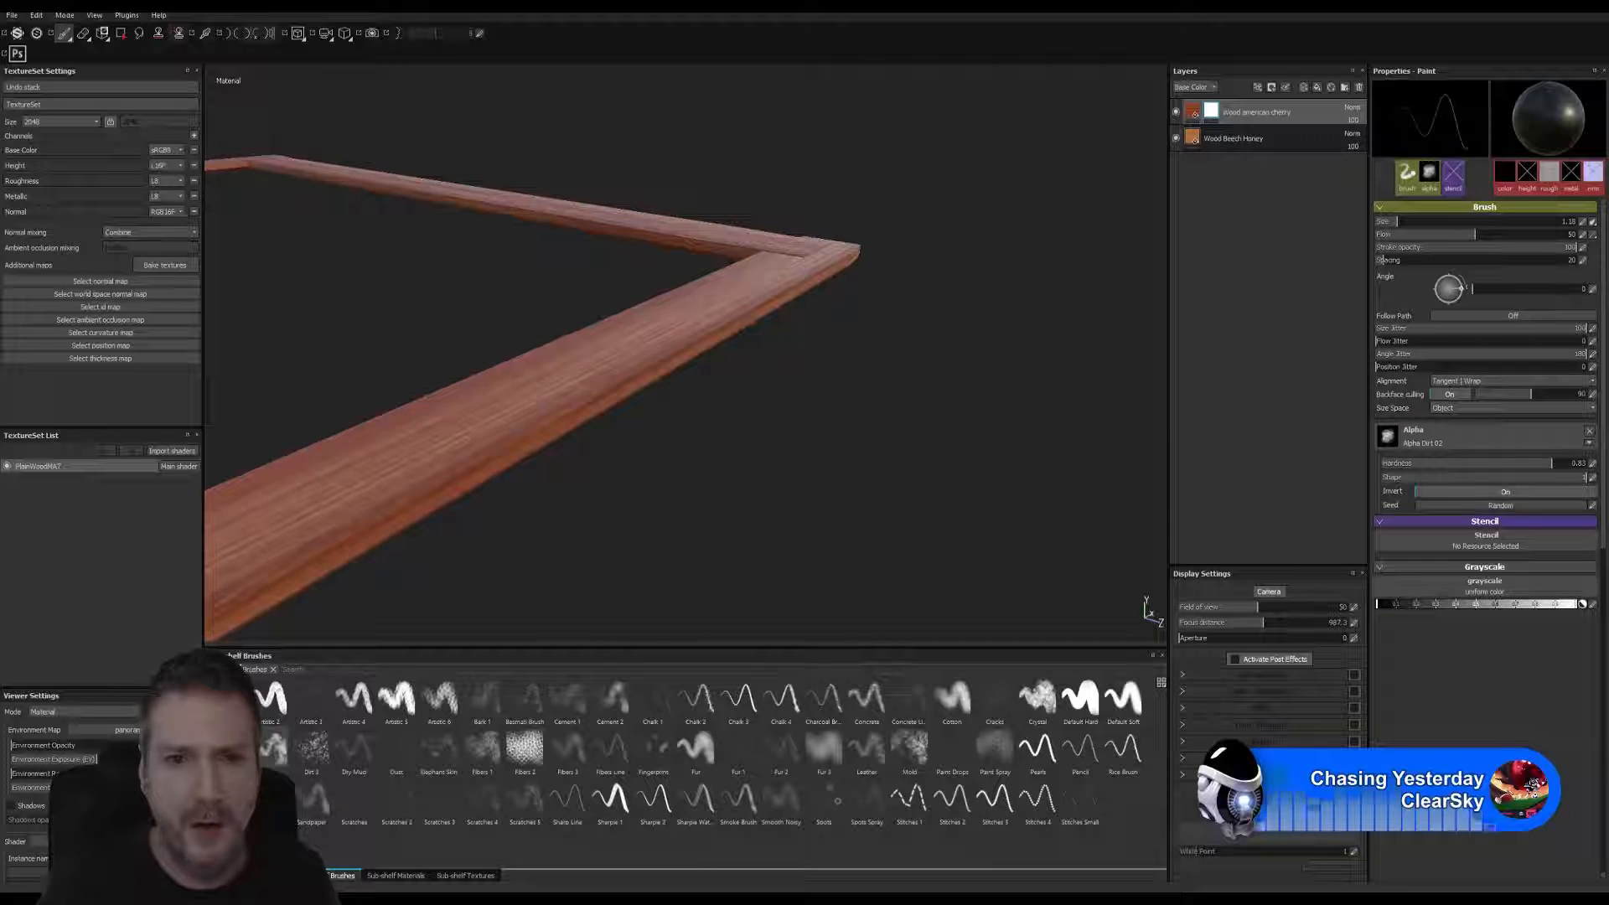
{"action": "left_click_drag", "start_coordinate": [735, 359], "coordinate": [853, 450], "text": "alt"}
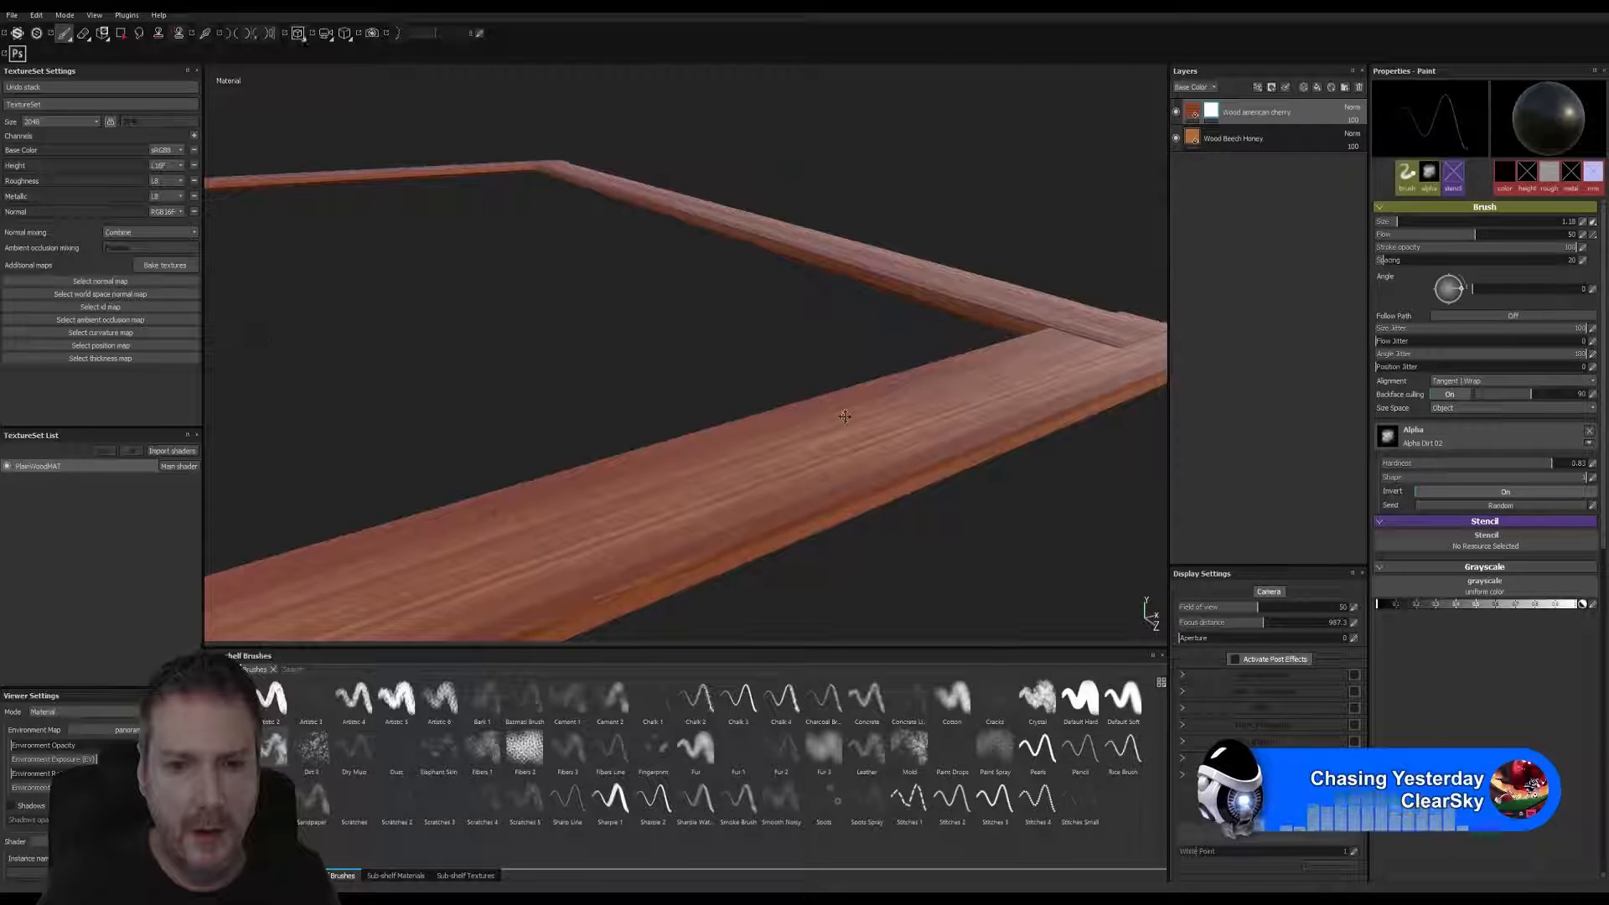
{"action": "middle_click_drag", "start_coordinate": [579, 189], "coordinate": [565, 136], "text": "alt"}
{"action": "left_click_drag", "start_coordinate": [848, 322], "coordinate": [845, 288], "text": "alt"}
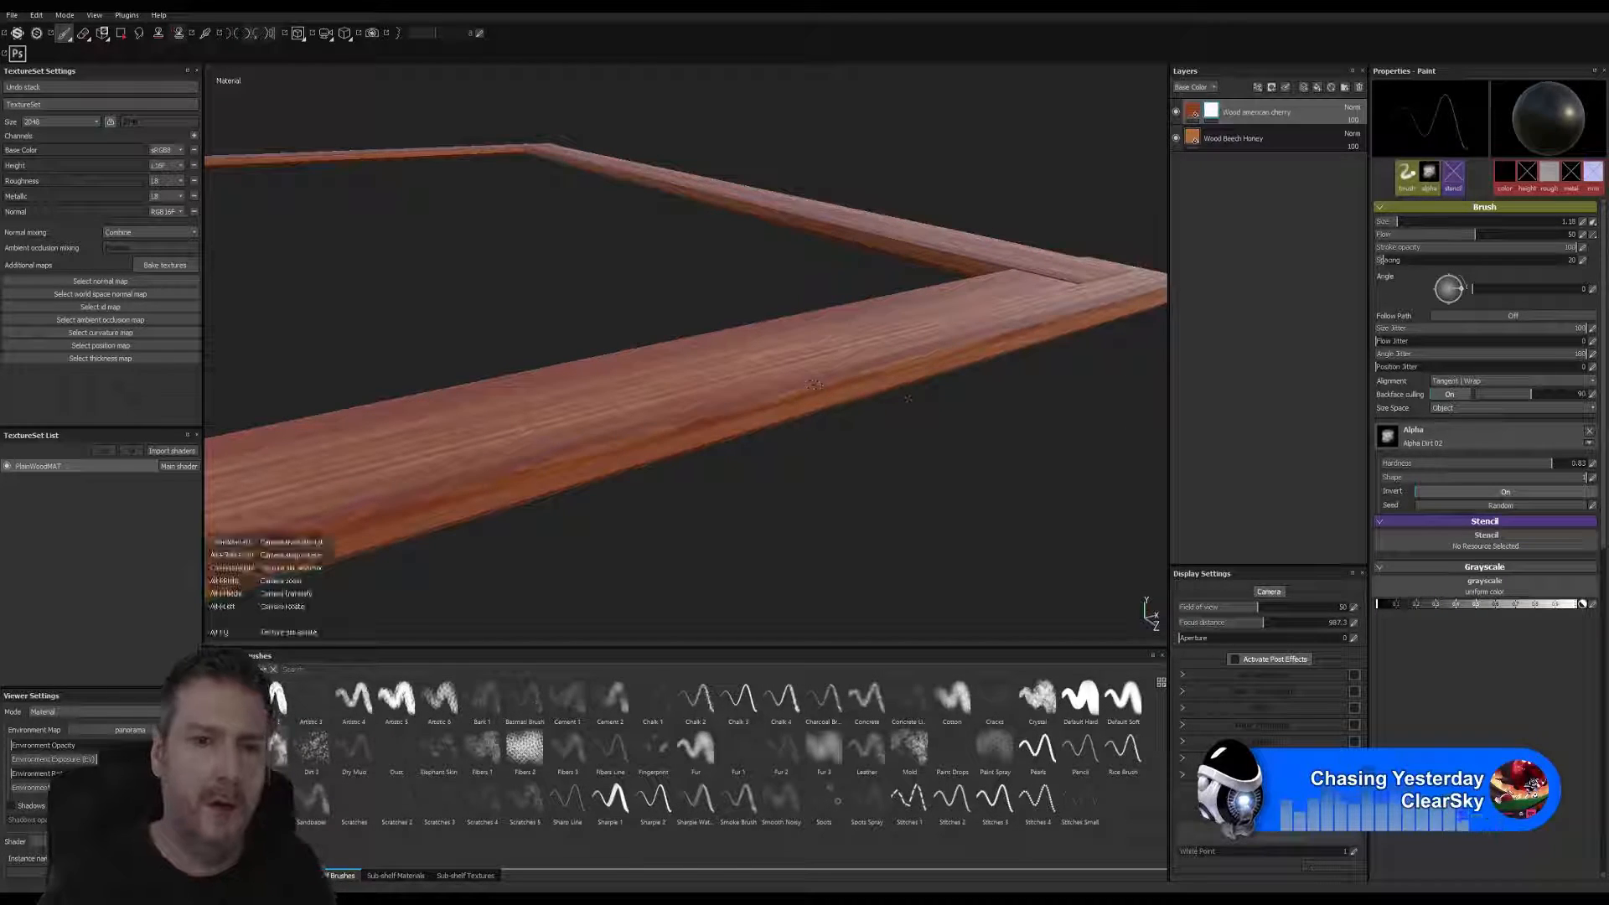
{"action": "left_click_drag", "start_coordinate": [795, 441], "coordinate": [704, 370], "text": "alt"}
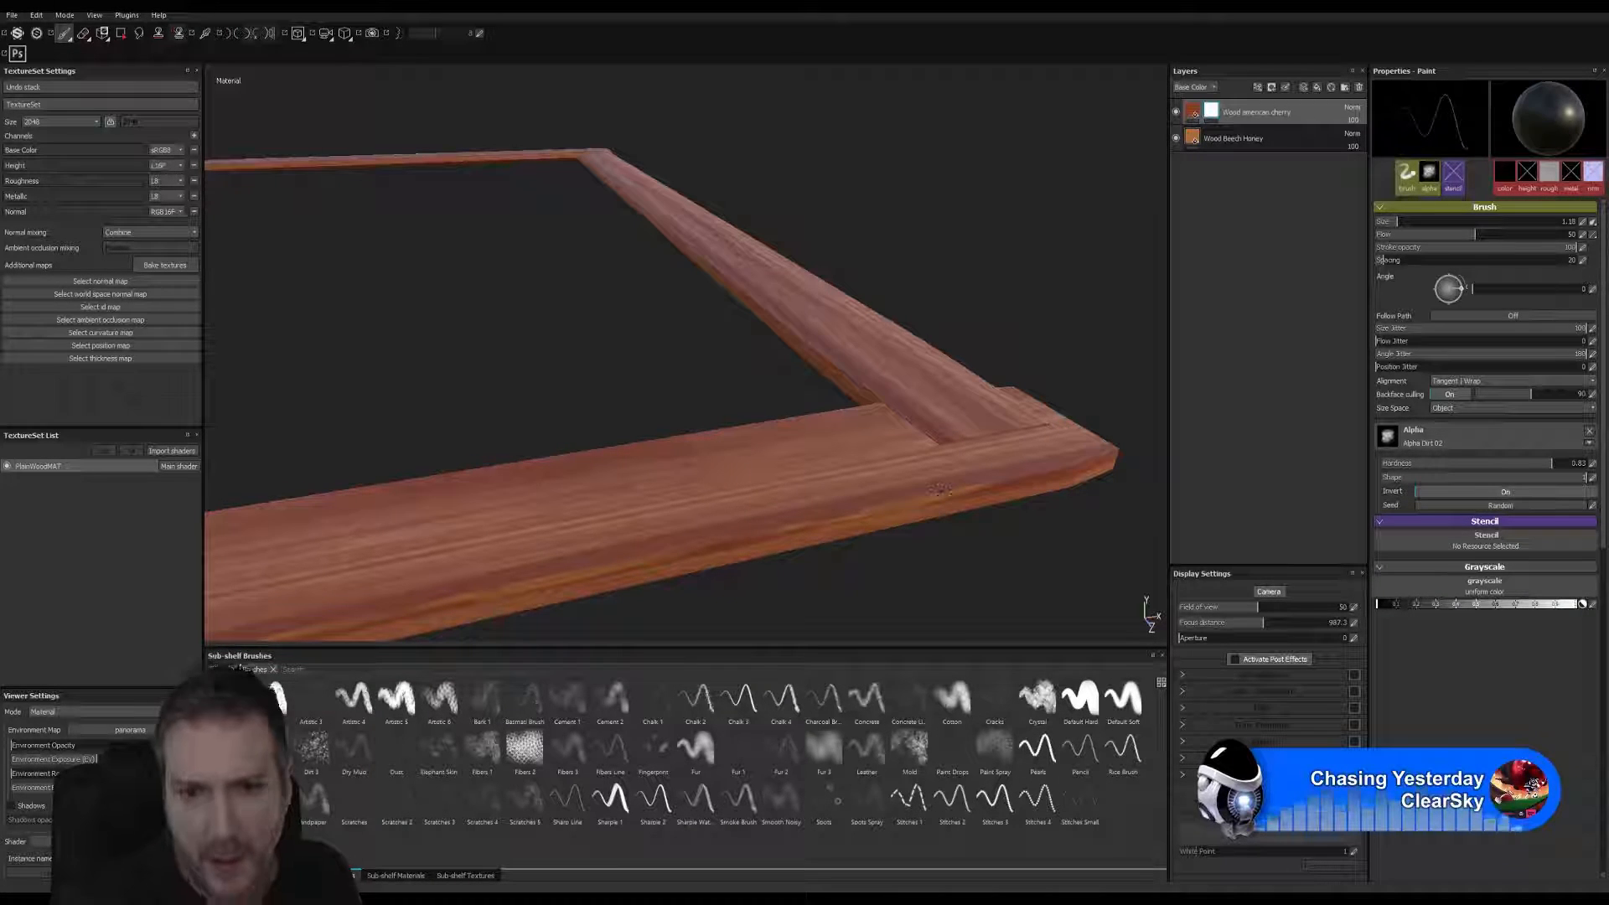
- Paint wear marks into the cherry layer's mask along the outer edge of the next rail, starting near its first corner joint
{"action": "left_click_drag", "start_coordinate": [901, 507], "coordinate": [617, 123], "text": "alt"}
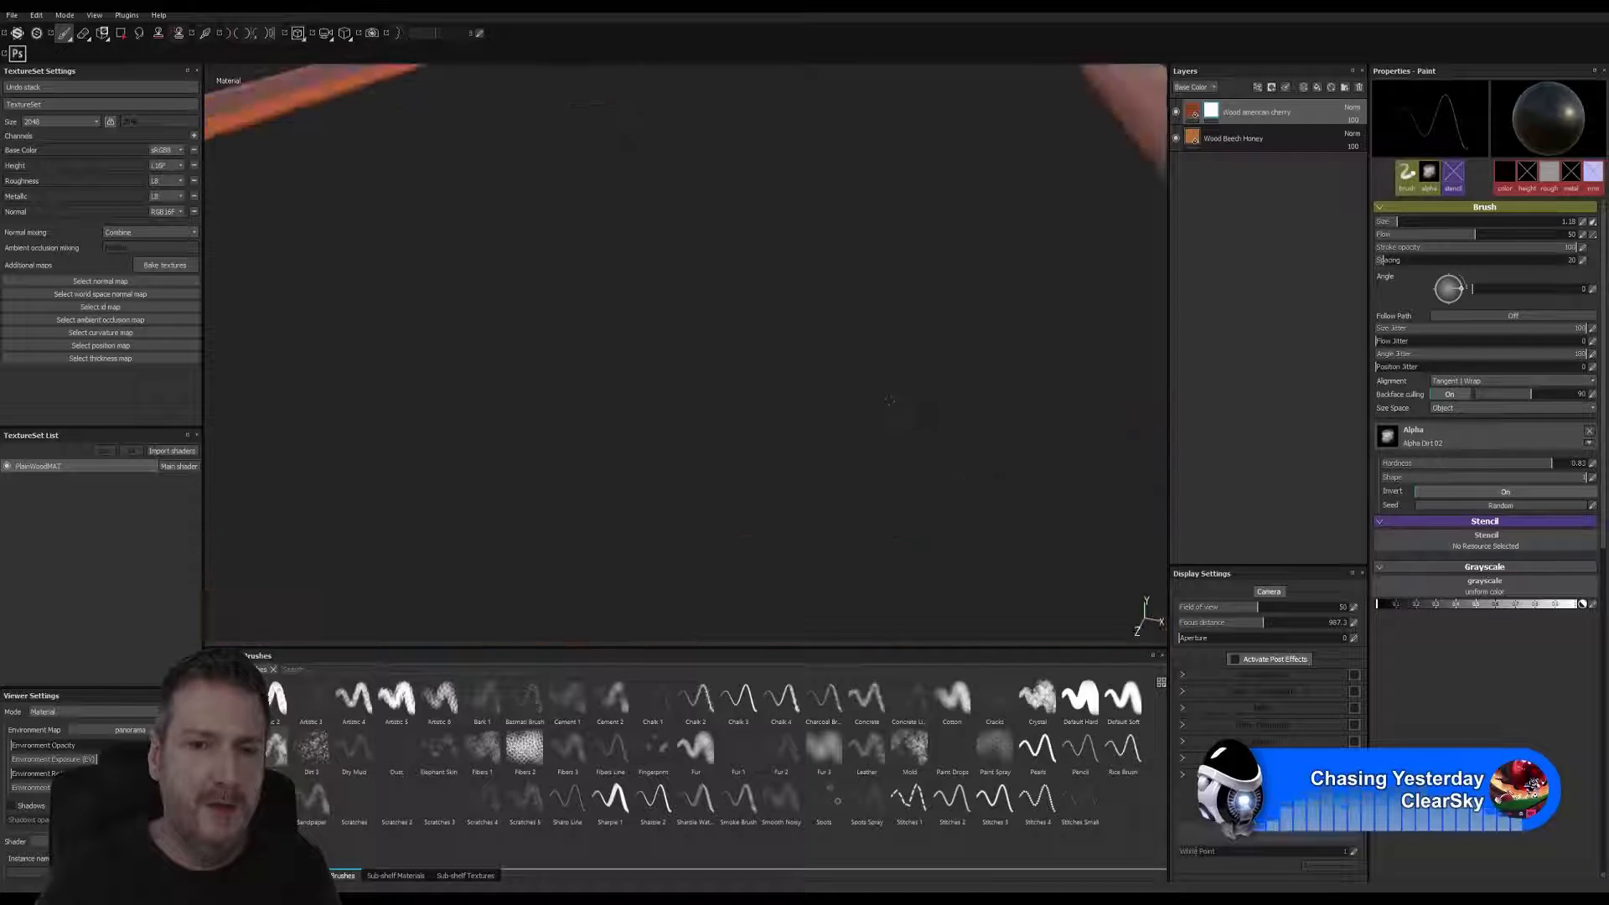
{"action": "left_click_drag", "start_coordinate": [898, 478], "coordinate": [421, 292], "text": "alt"}
{"action": "left_click_drag", "start_coordinate": [741, 402], "coordinate": [736, 441], "text": "alt"}
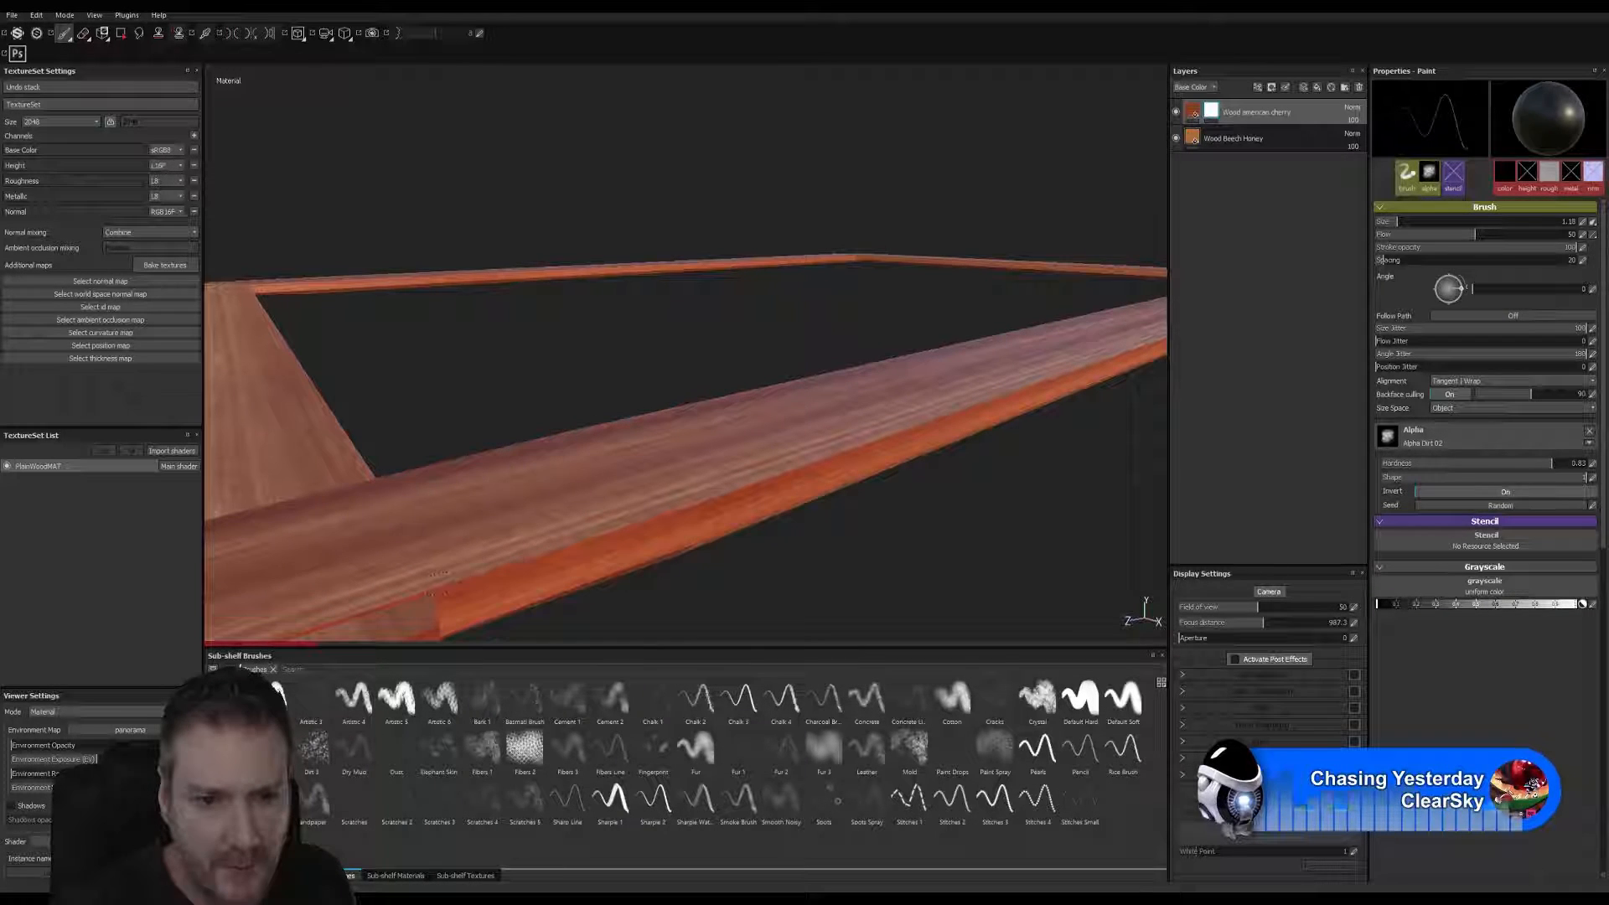
{"action": "left_click_drag", "start_coordinate": [453, 588], "coordinate": [671, 506]}
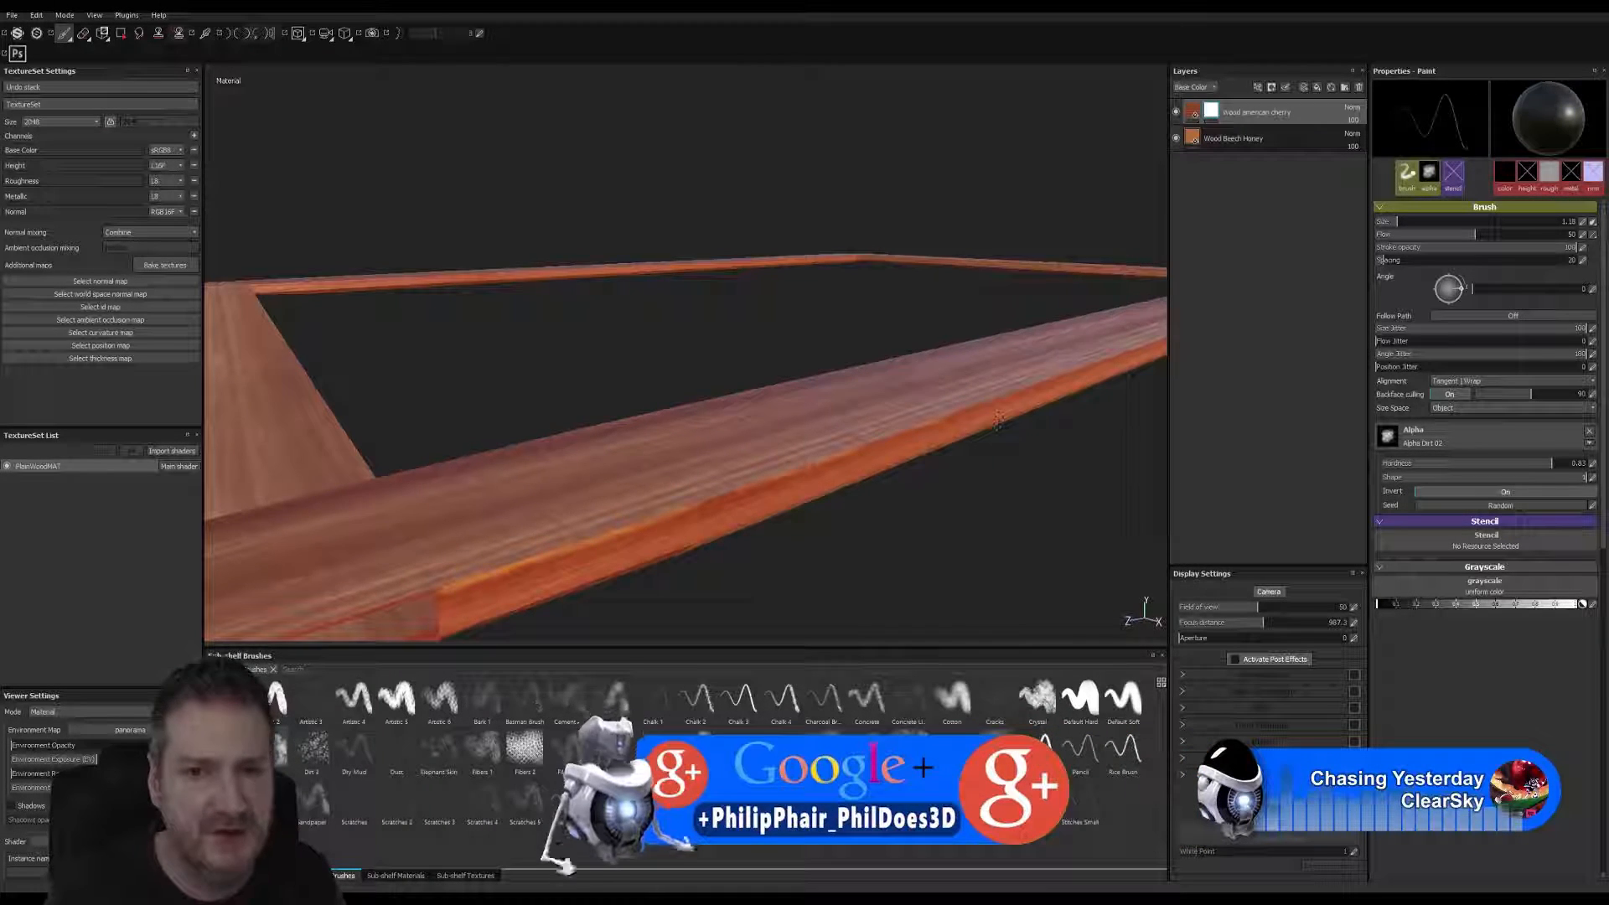
{"action": "middle_click_drag", "start_coordinate": [999, 419], "coordinate": [777, 499], "text": "alt"}
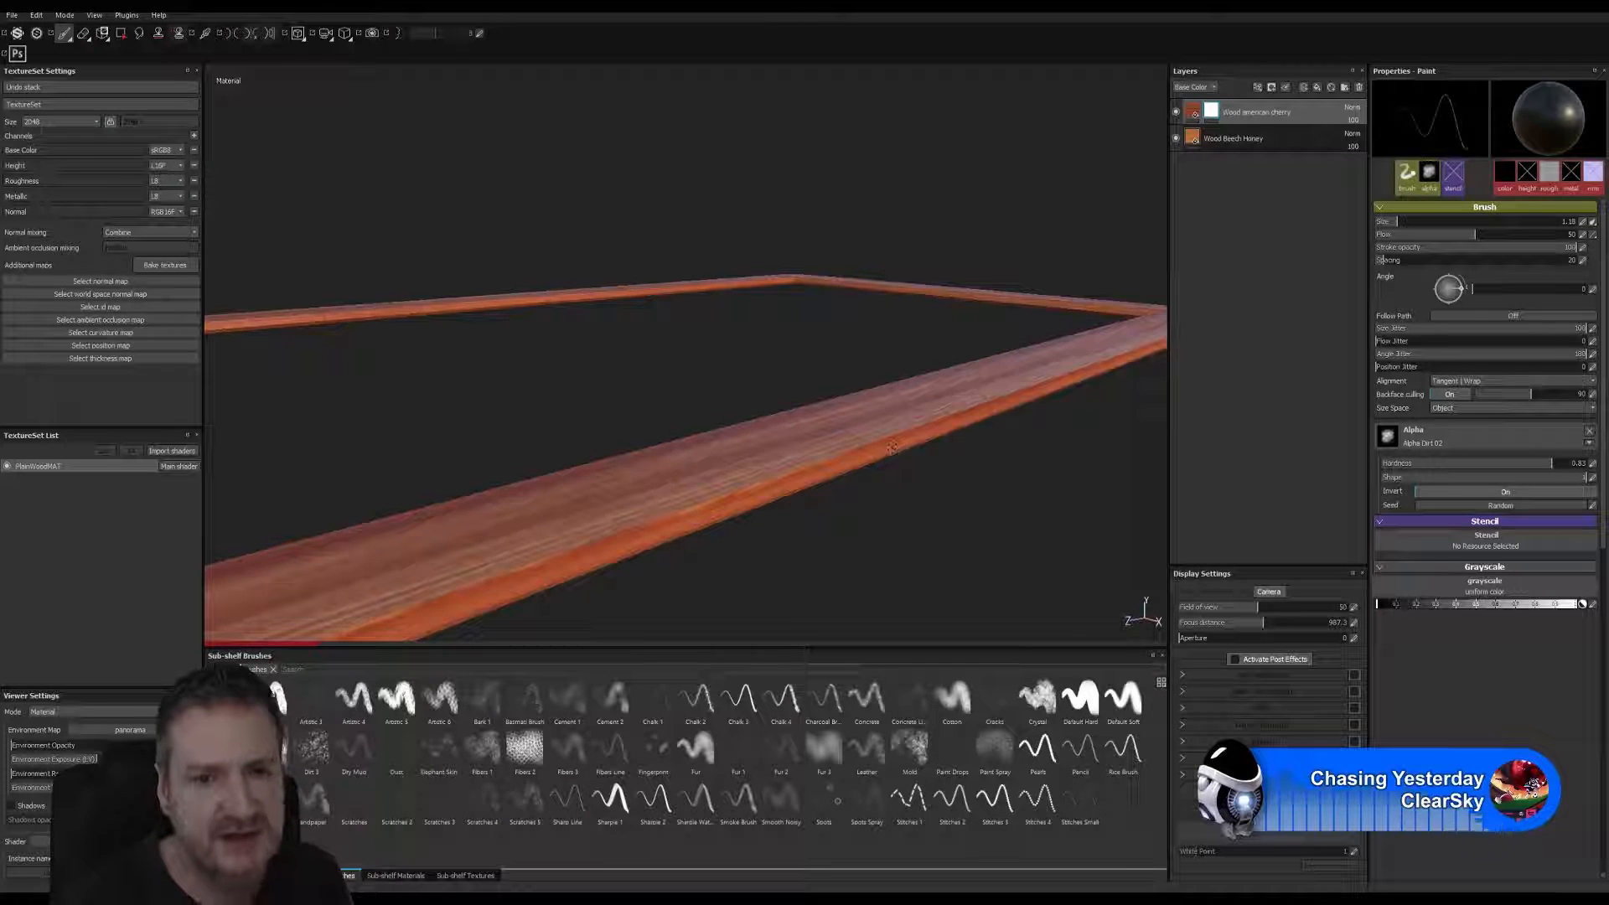
{"action": "left_click_drag", "start_coordinate": [862, 333], "coordinate": [846, 422], "text": "alt"}
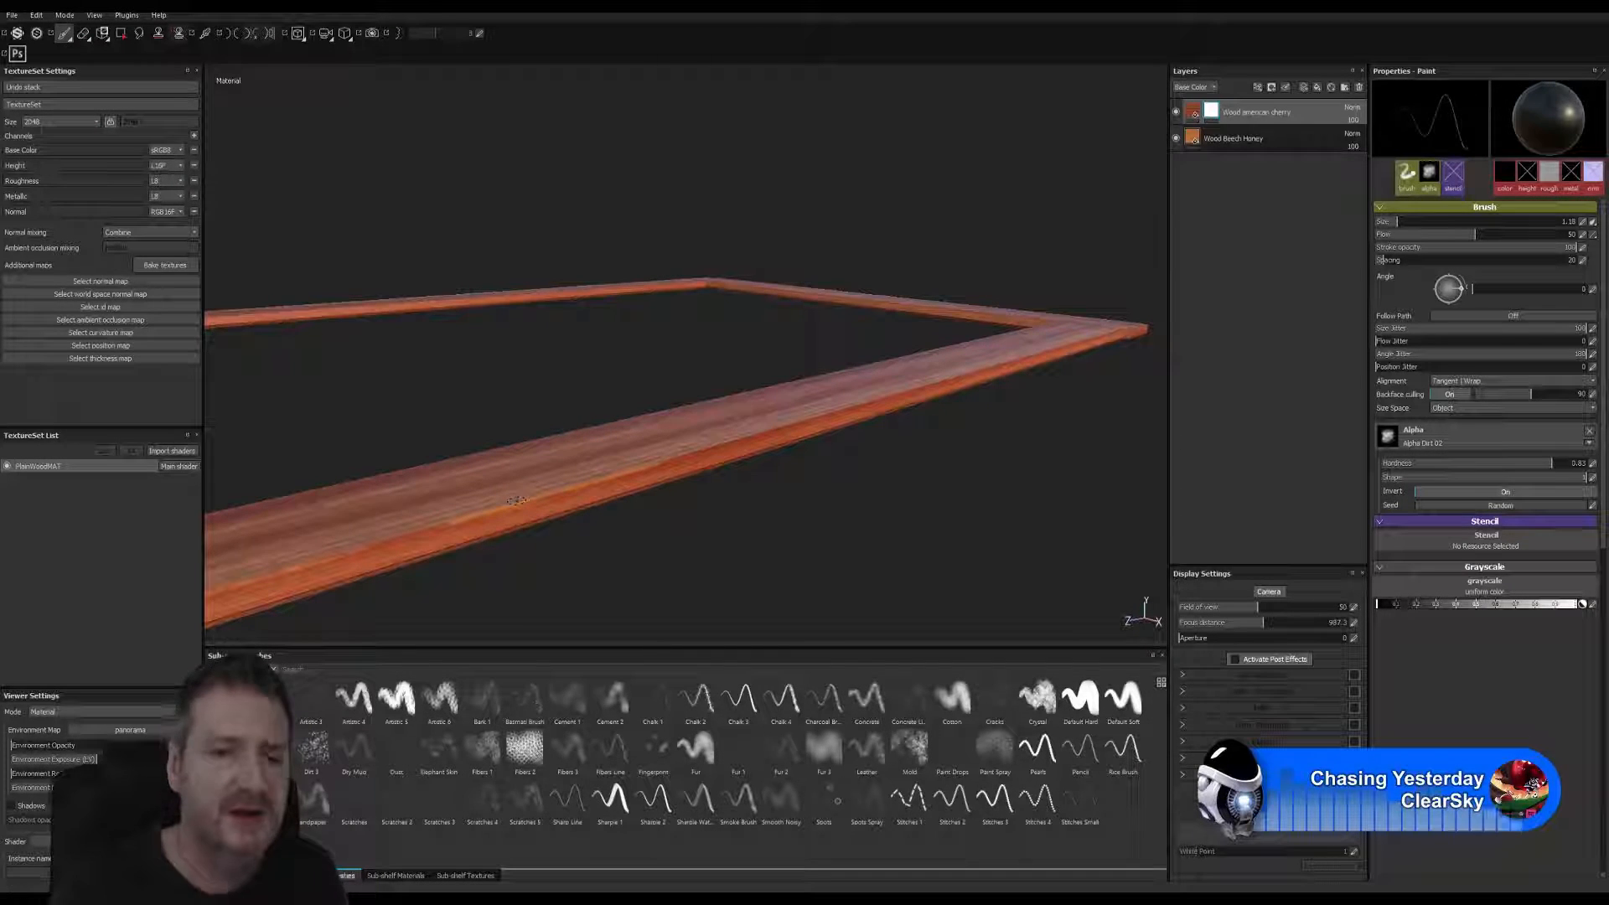
- Extend the painted wear in the cherry mask along the middle of that rail's outer edge
{"action": "left_click_drag", "start_coordinate": [758, 510], "coordinate": [746, 532], "text": "alt"}
{"action": "right_click_drag", "start_coordinate": [747, 531], "coordinate": [1032, 449], "text": "alt"}
{"action": "left_click_drag", "start_coordinate": [1031, 449], "coordinate": [1076, 443], "text": "alt"}
{"action": "right_click_drag", "start_coordinate": [1076, 442], "coordinate": [797, 525], "text": "alt"}
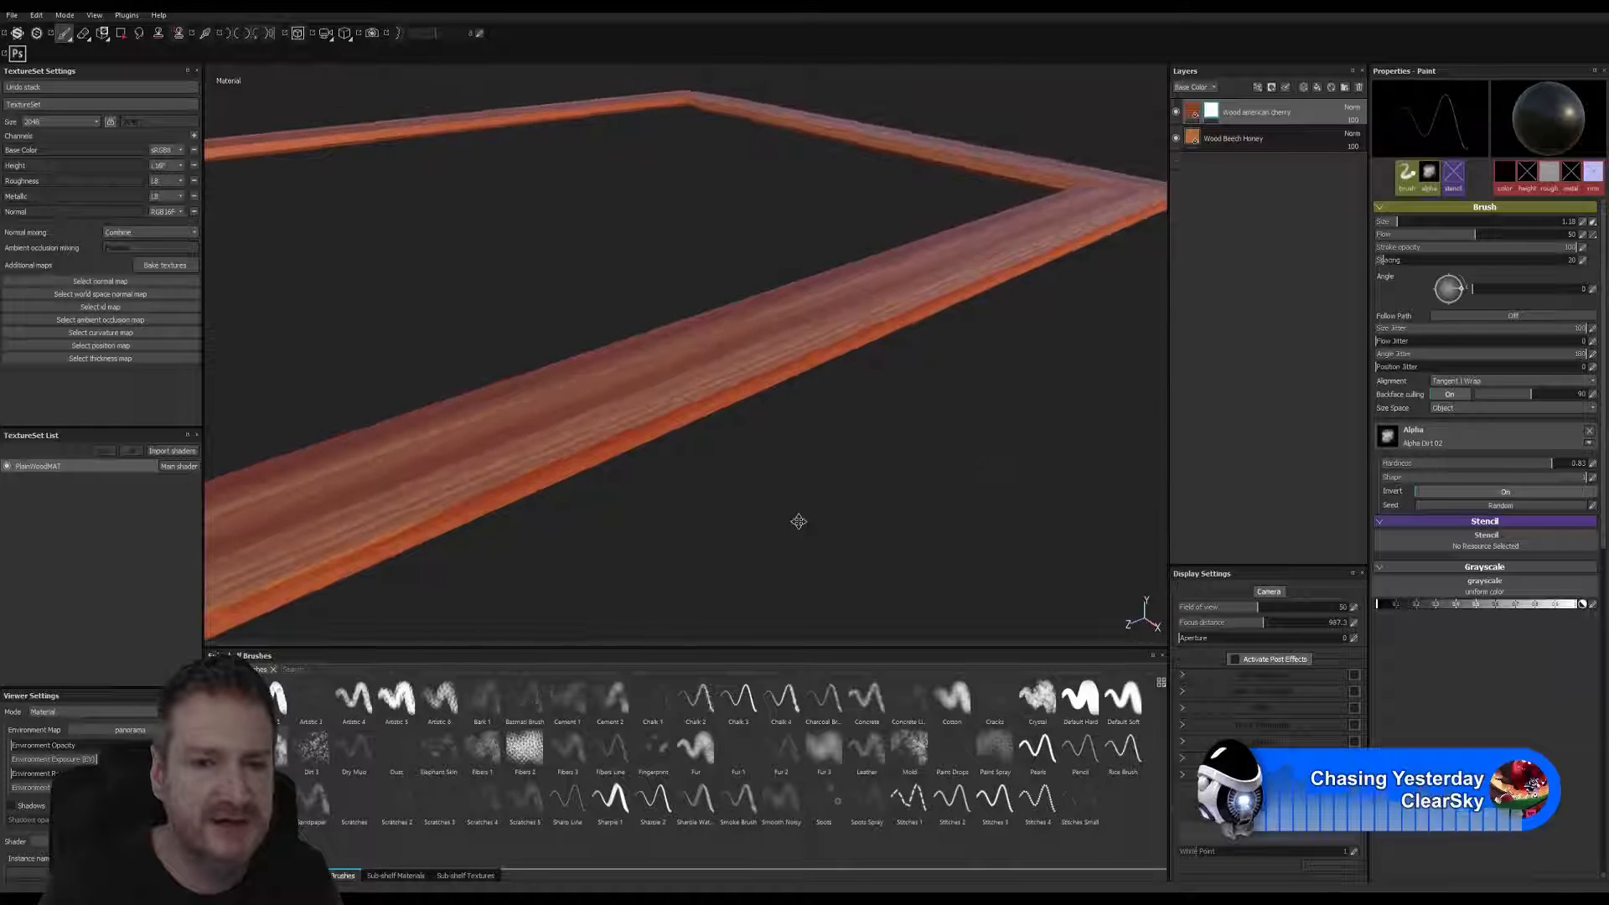
{"action": "left_click_drag", "start_coordinate": [797, 524], "coordinate": [848, 382], "text": "alt"}
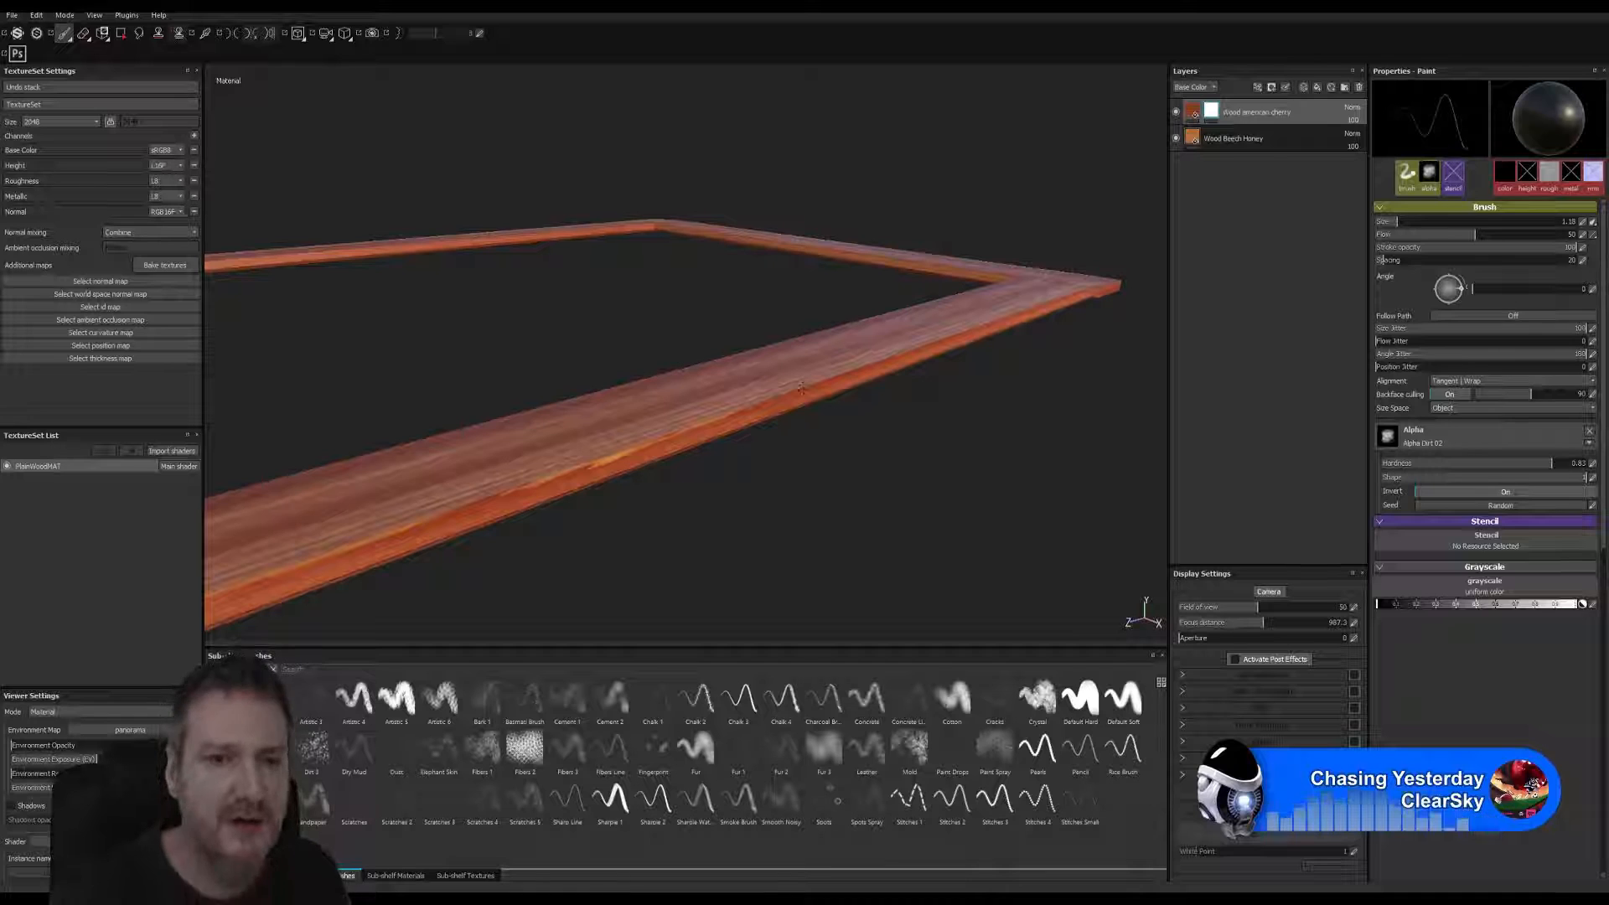
{"action": "left_click_drag", "start_coordinate": [1010, 359], "coordinate": [972, 474], "text": "alt"}
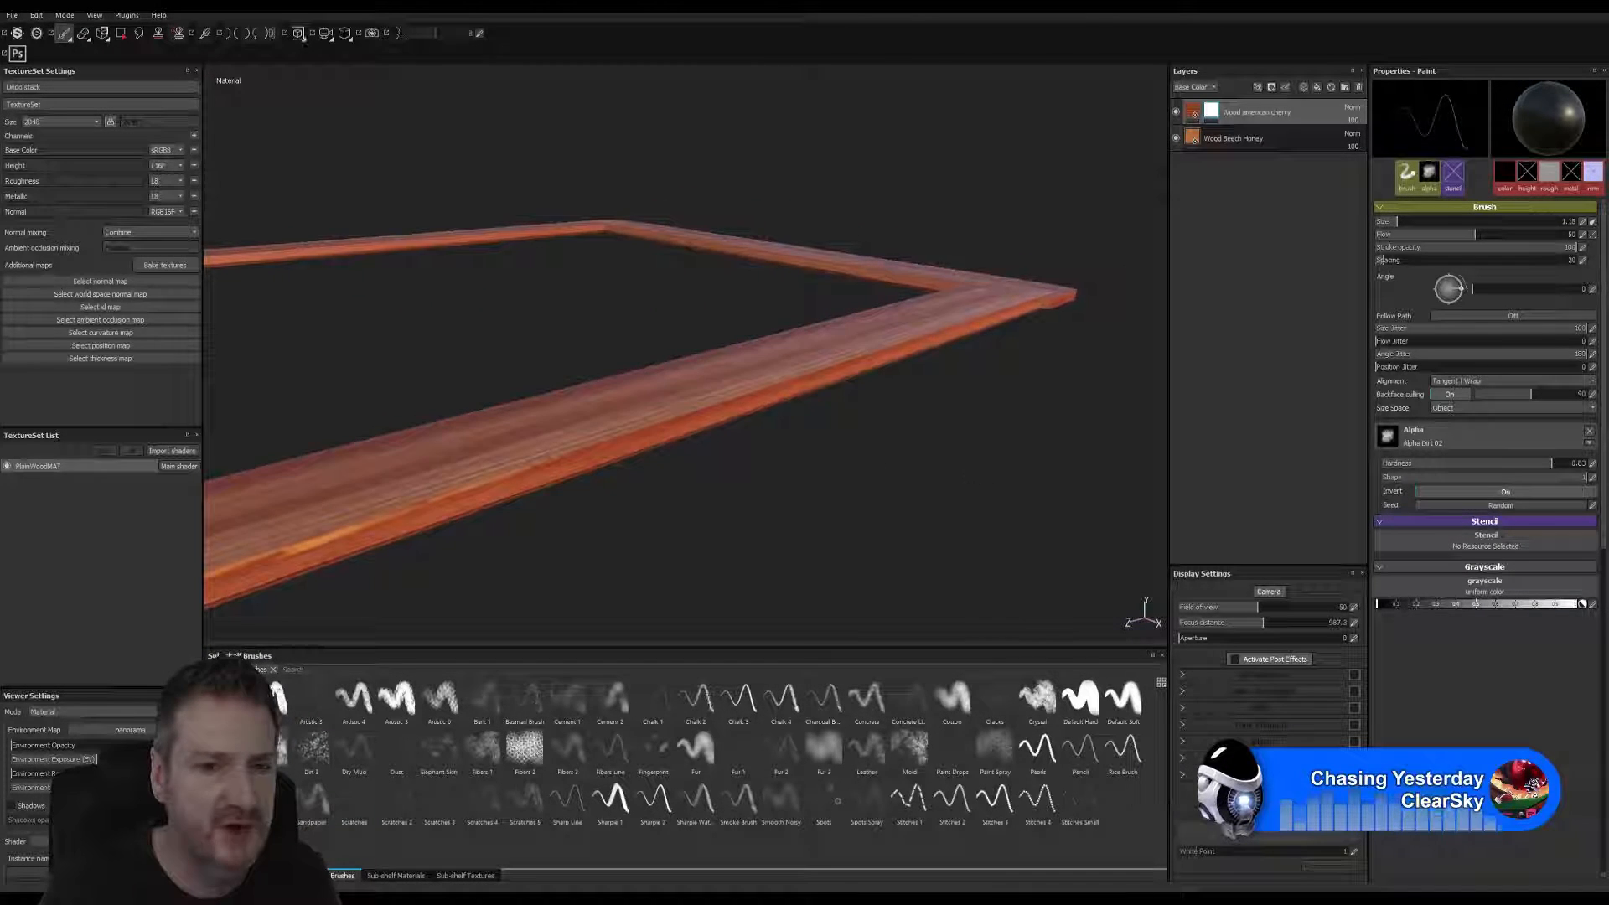
{"action": "left_click_drag", "start_coordinate": [852, 506], "coordinate": [746, 544], "text": "alt"}
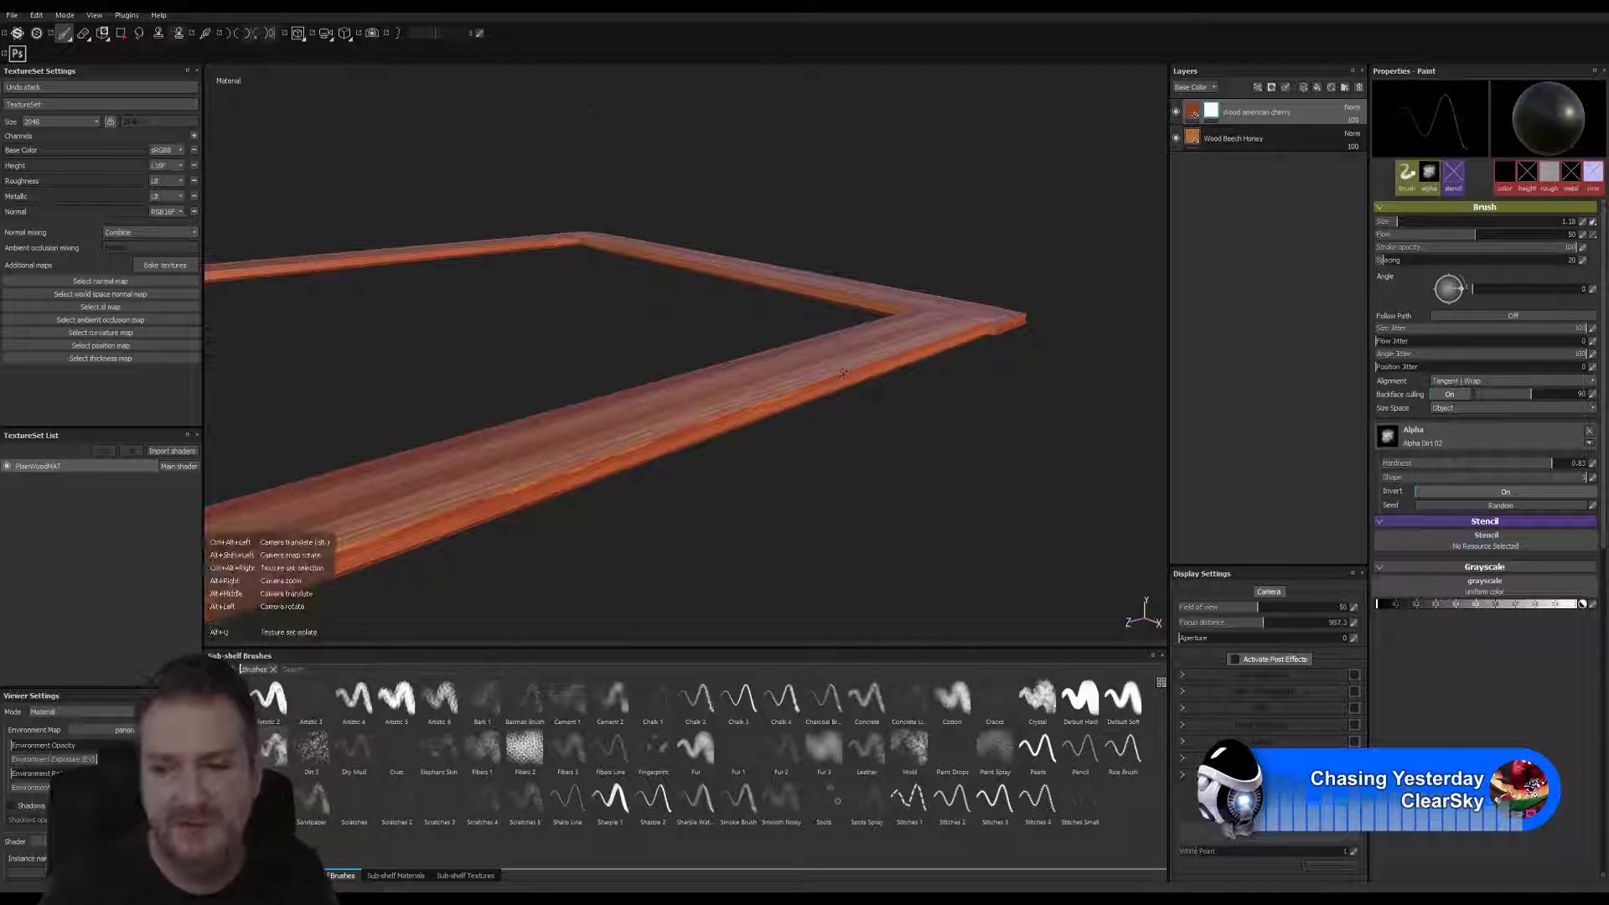
- Finish the wear marks on that rail's outer edge towards its far corner and review the whole frame
{"action": "left_click_drag", "start_coordinate": [843, 373], "coordinate": [962, 386], "text": "alt"}
{"action": "middle_click_drag", "start_coordinate": [611, 374], "coordinate": [311, 437], "text": "alt"}
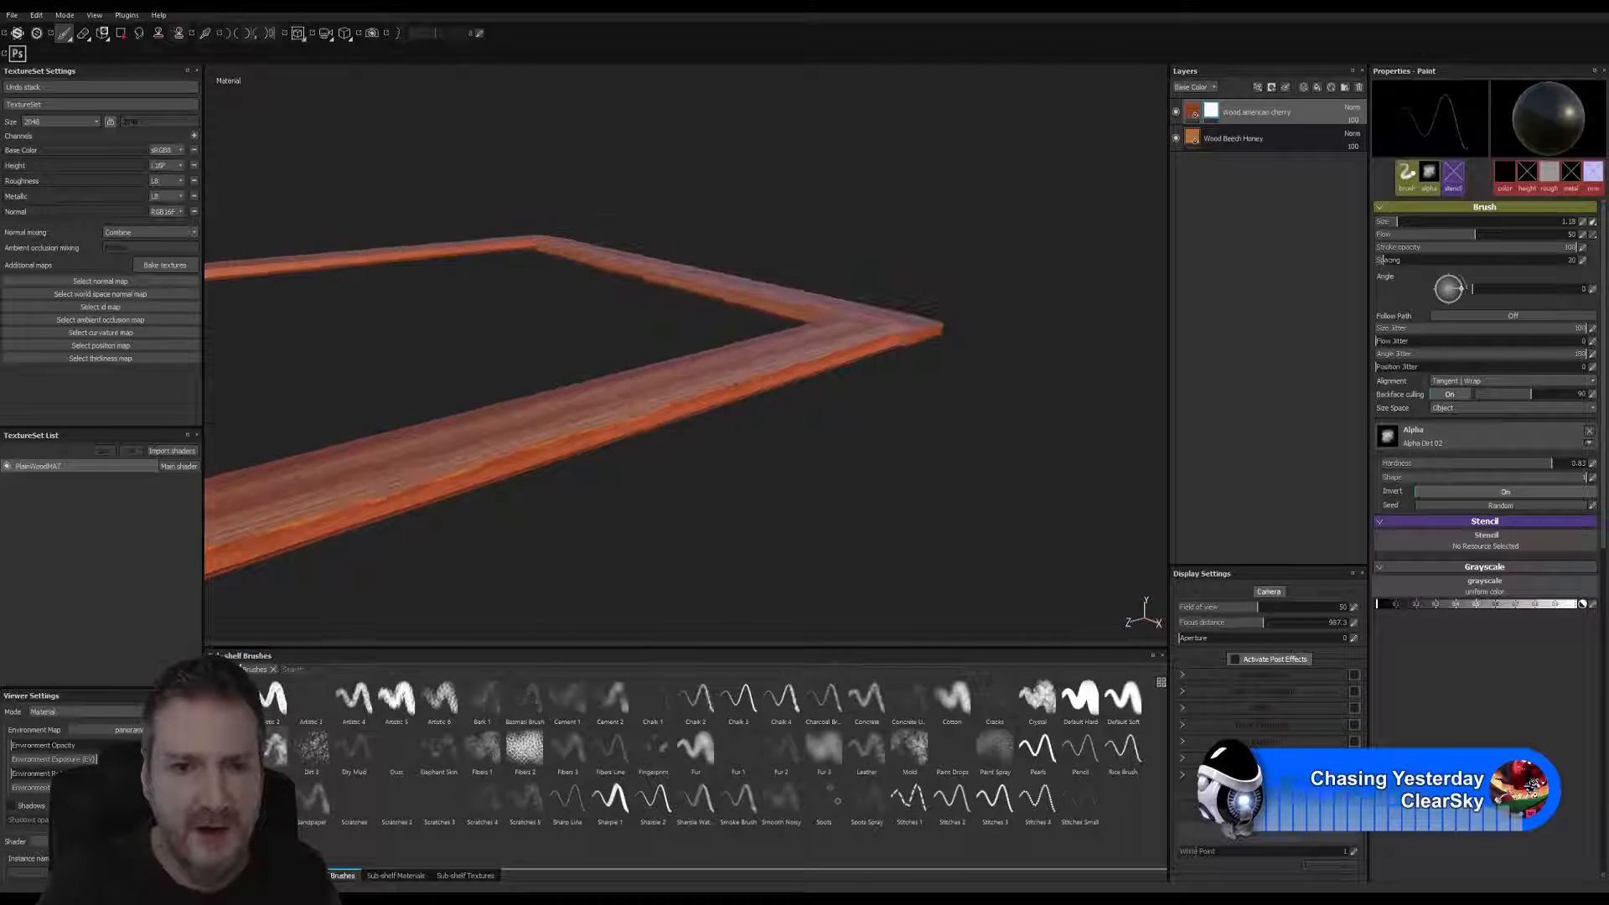
{"action": "middle_click_drag", "start_coordinate": [611, 486], "coordinate": [491, 554], "text": "alt"}
{"action": "left_click_drag", "start_coordinate": [1016, 402], "coordinate": [1157, 358], "text": "alt"}
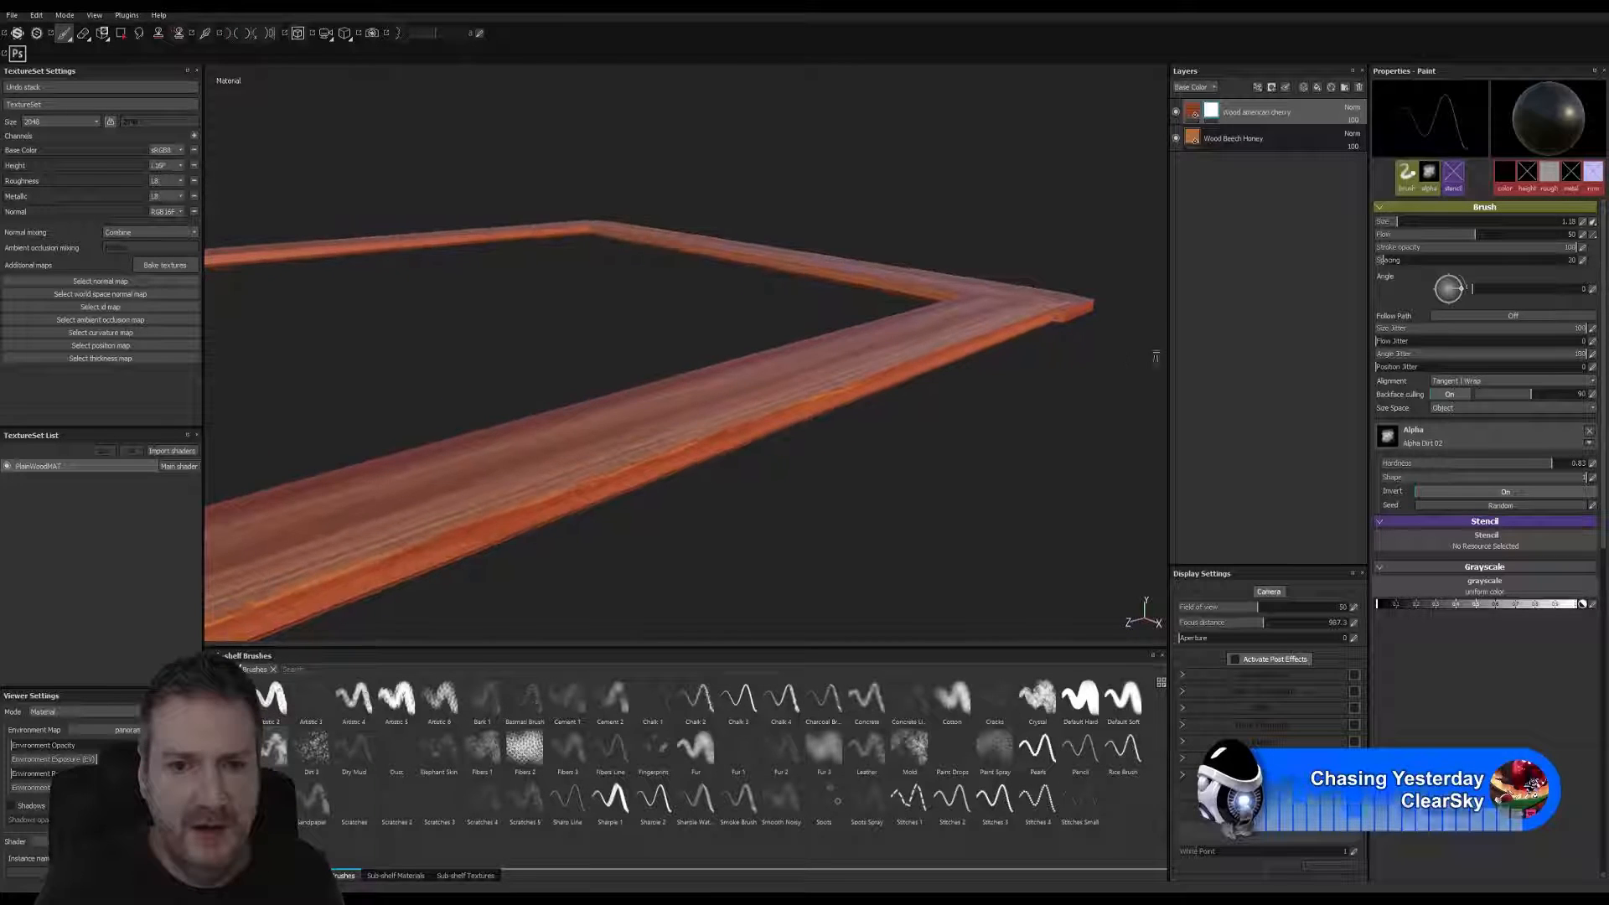
{"action": "left_click_drag", "start_coordinate": [979, 388], "coordinate": [587, 564], "text": "alt"}
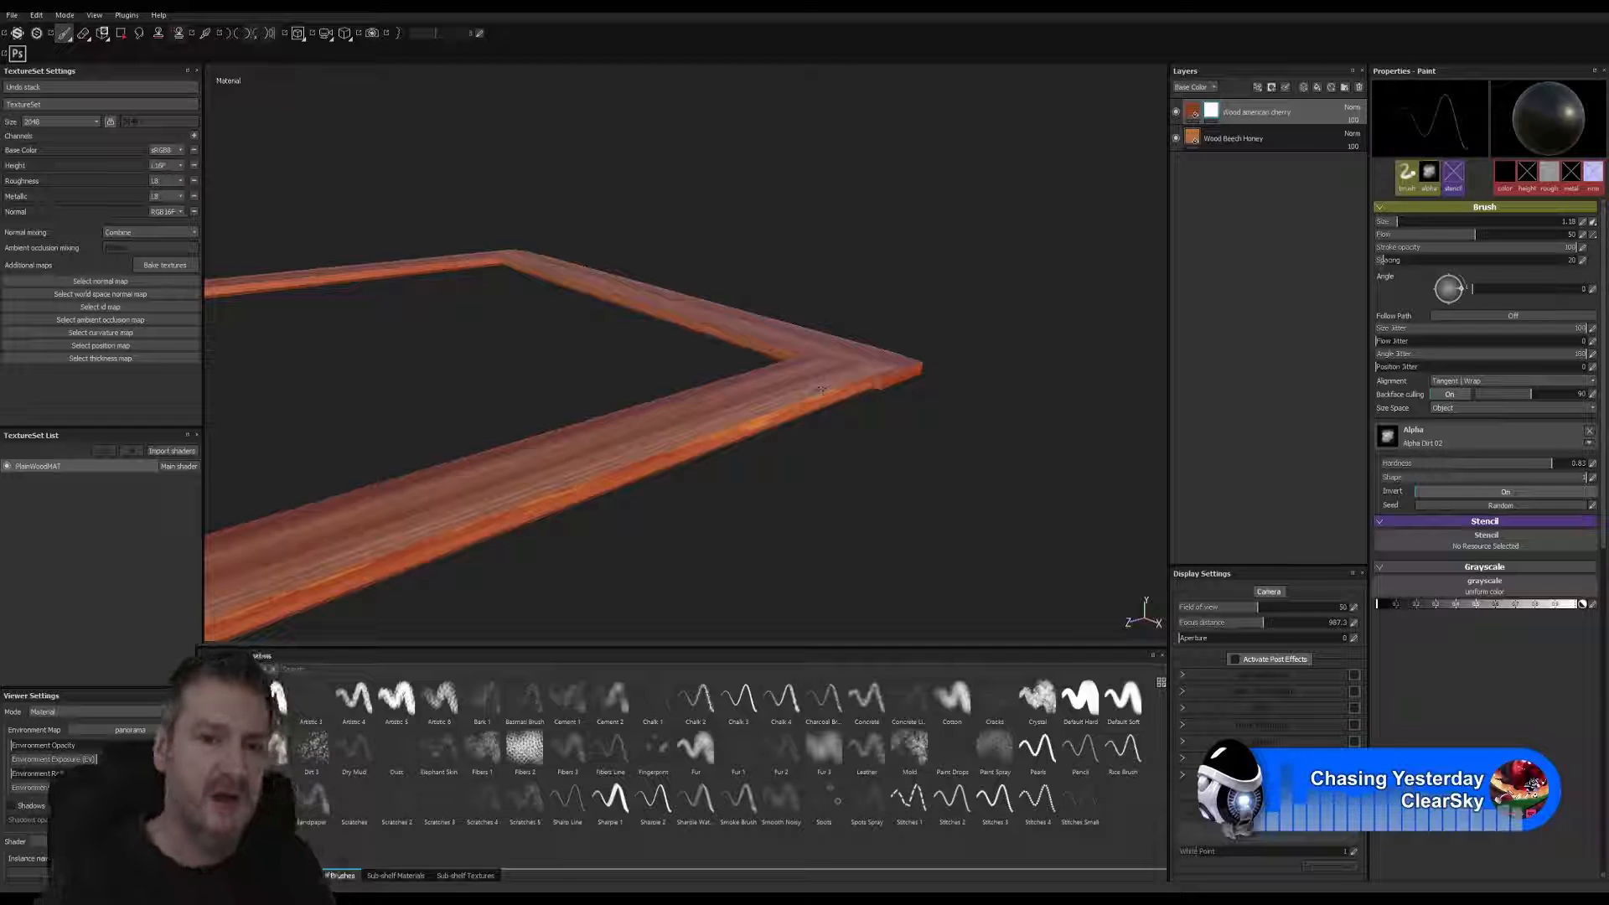
{"action": "left_click_drag", "start_coordinate": [821, 390], "coordinate": [938, 358], "text": "alt"}
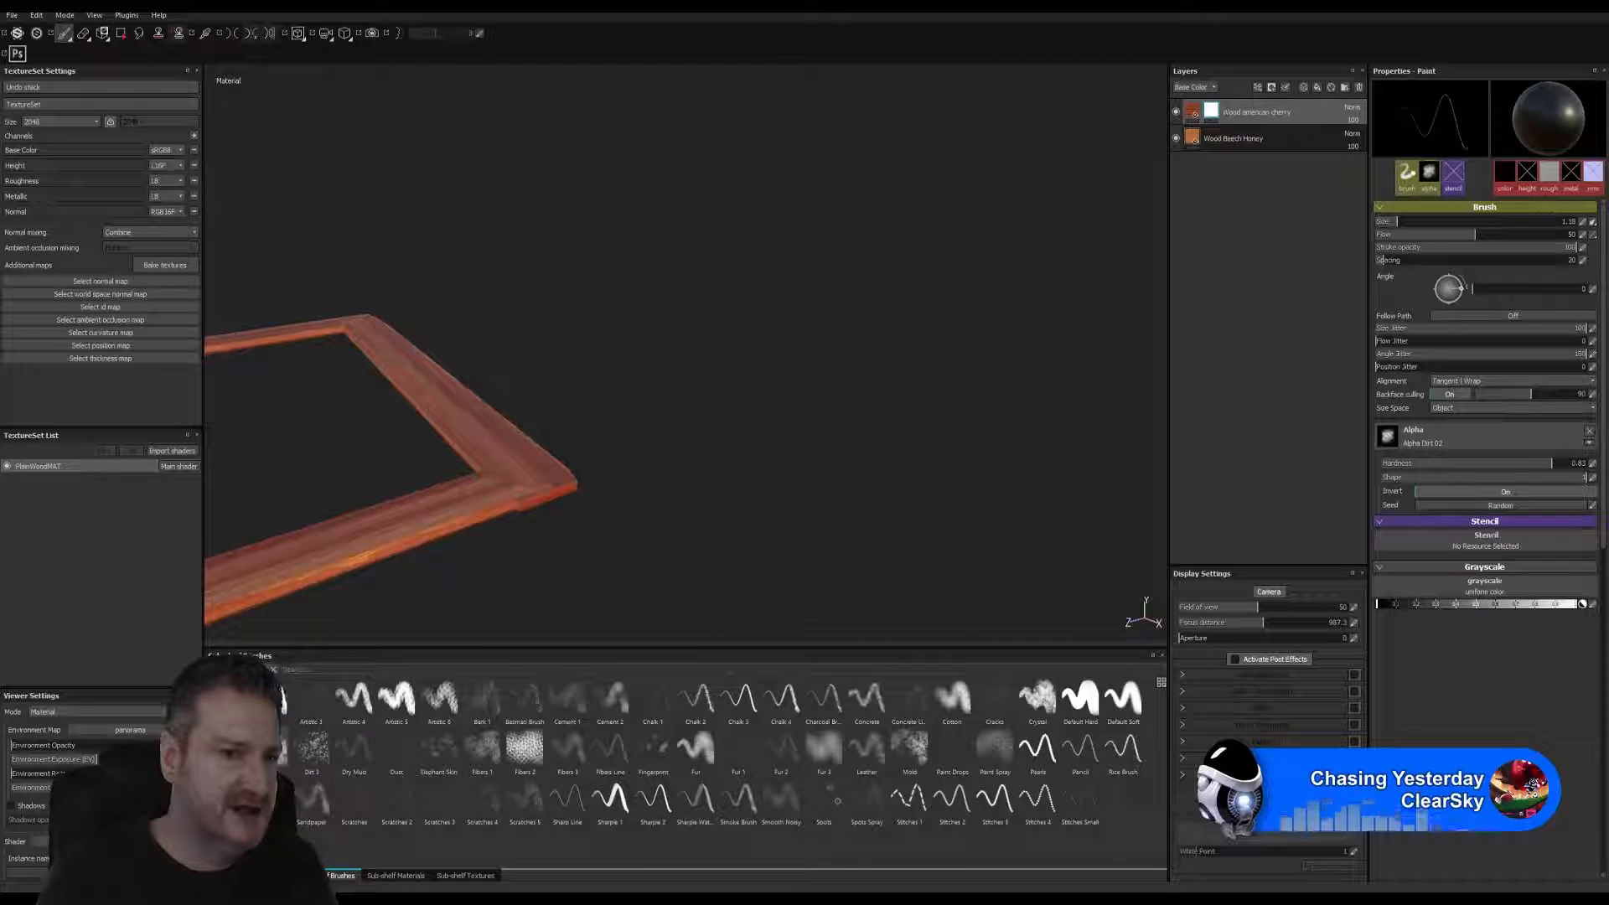
{"action": "left_click_drag", "start_coordinate": [378, 437], "coordinate": [850, 387], "text": "alt"}
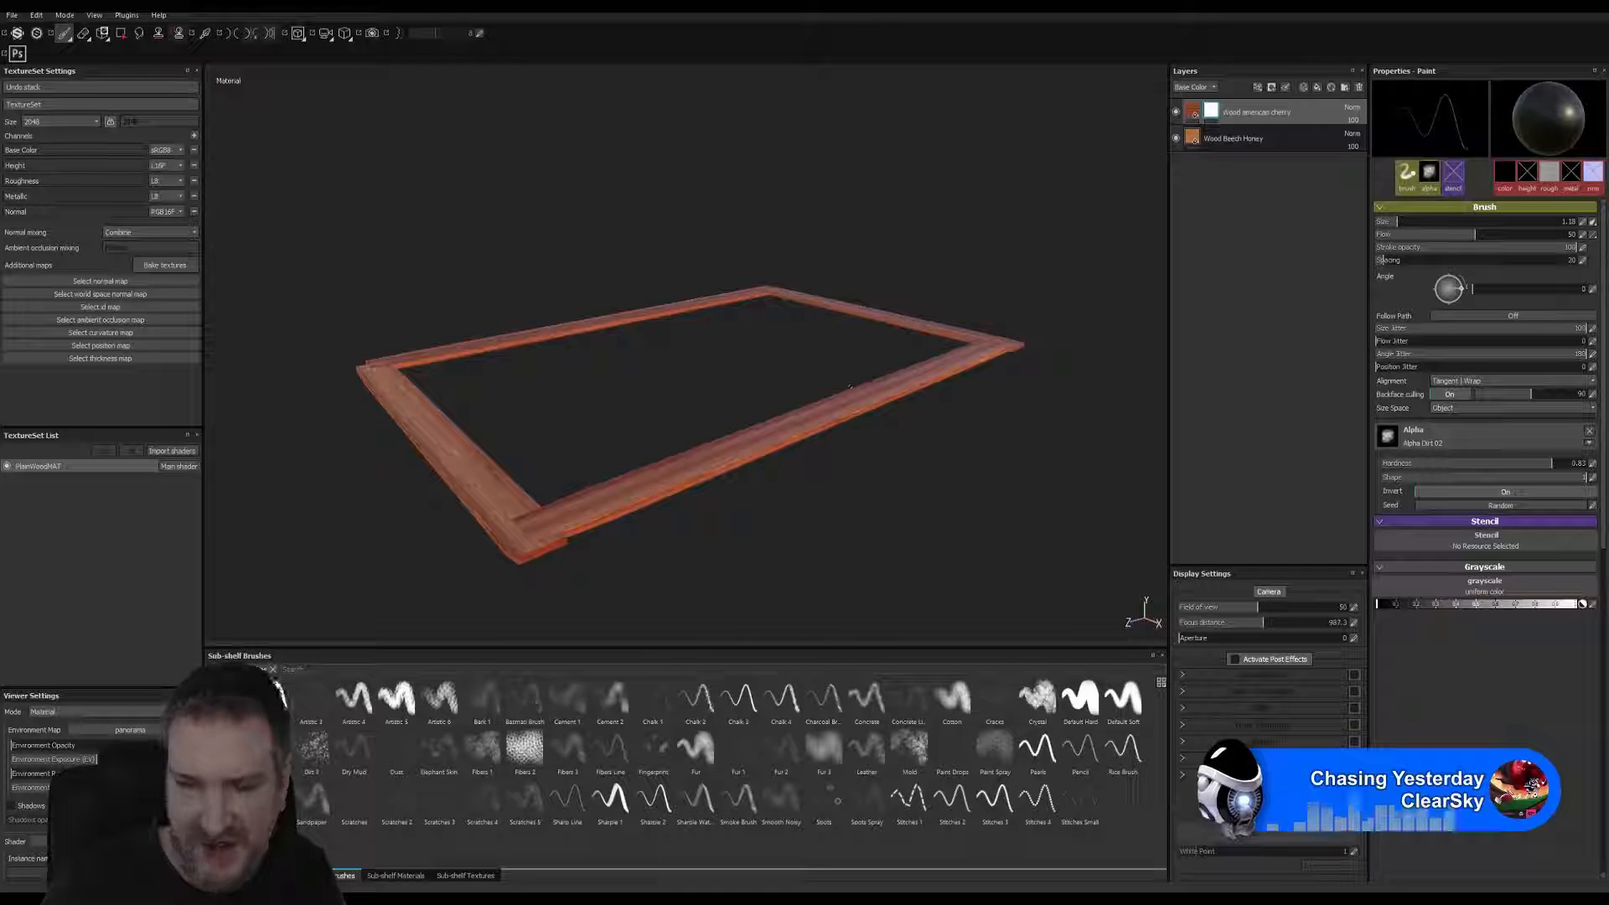
- Add a generator to the Wood american cherry layer's mask and set it to MG Dirt
{"action": "right_click", "coordinate": [1242, 115]}
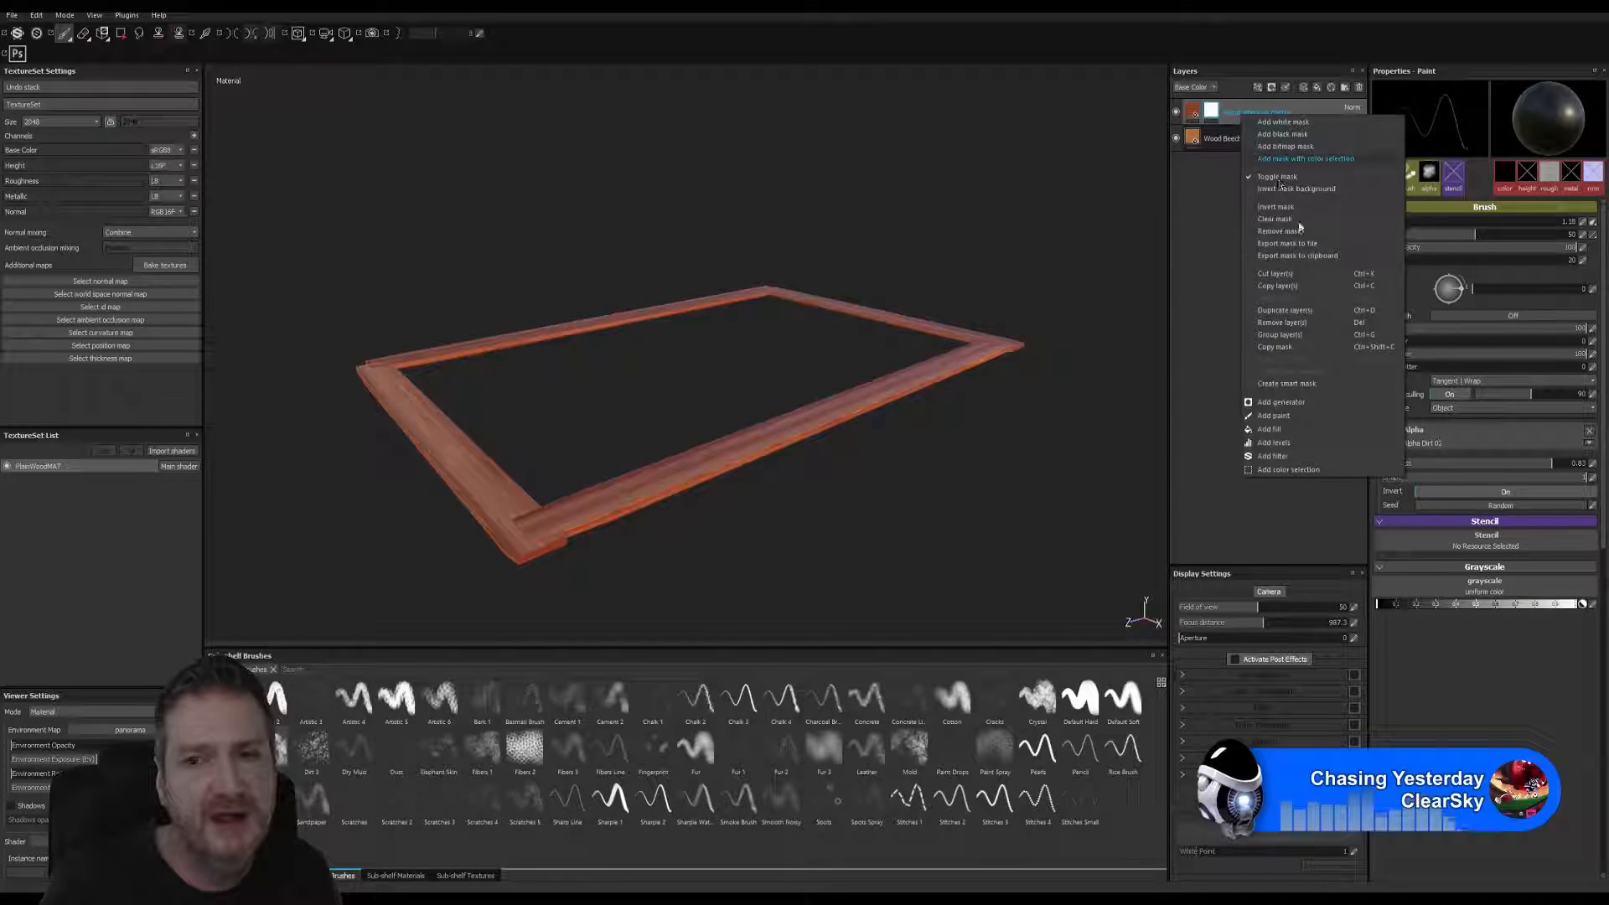
{"action": "left_click", "coordinate": [1286, 403]}
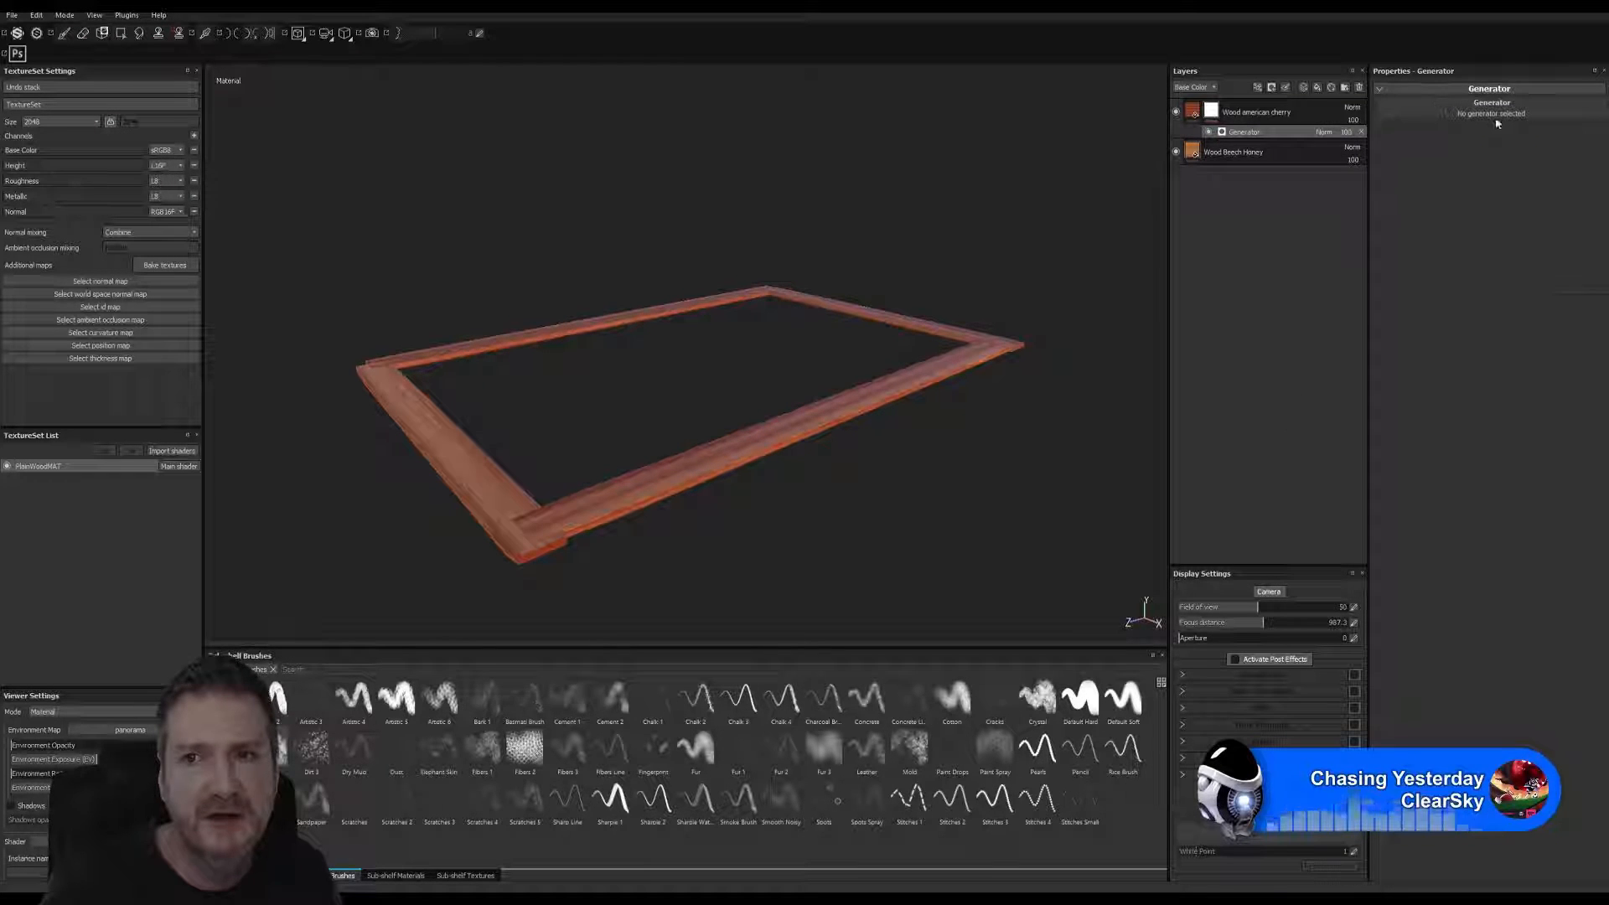
{"action": "left_click", "coordinate": [1497, 123]}
{"action": "left_click", "coordinate": [1548, 159]}
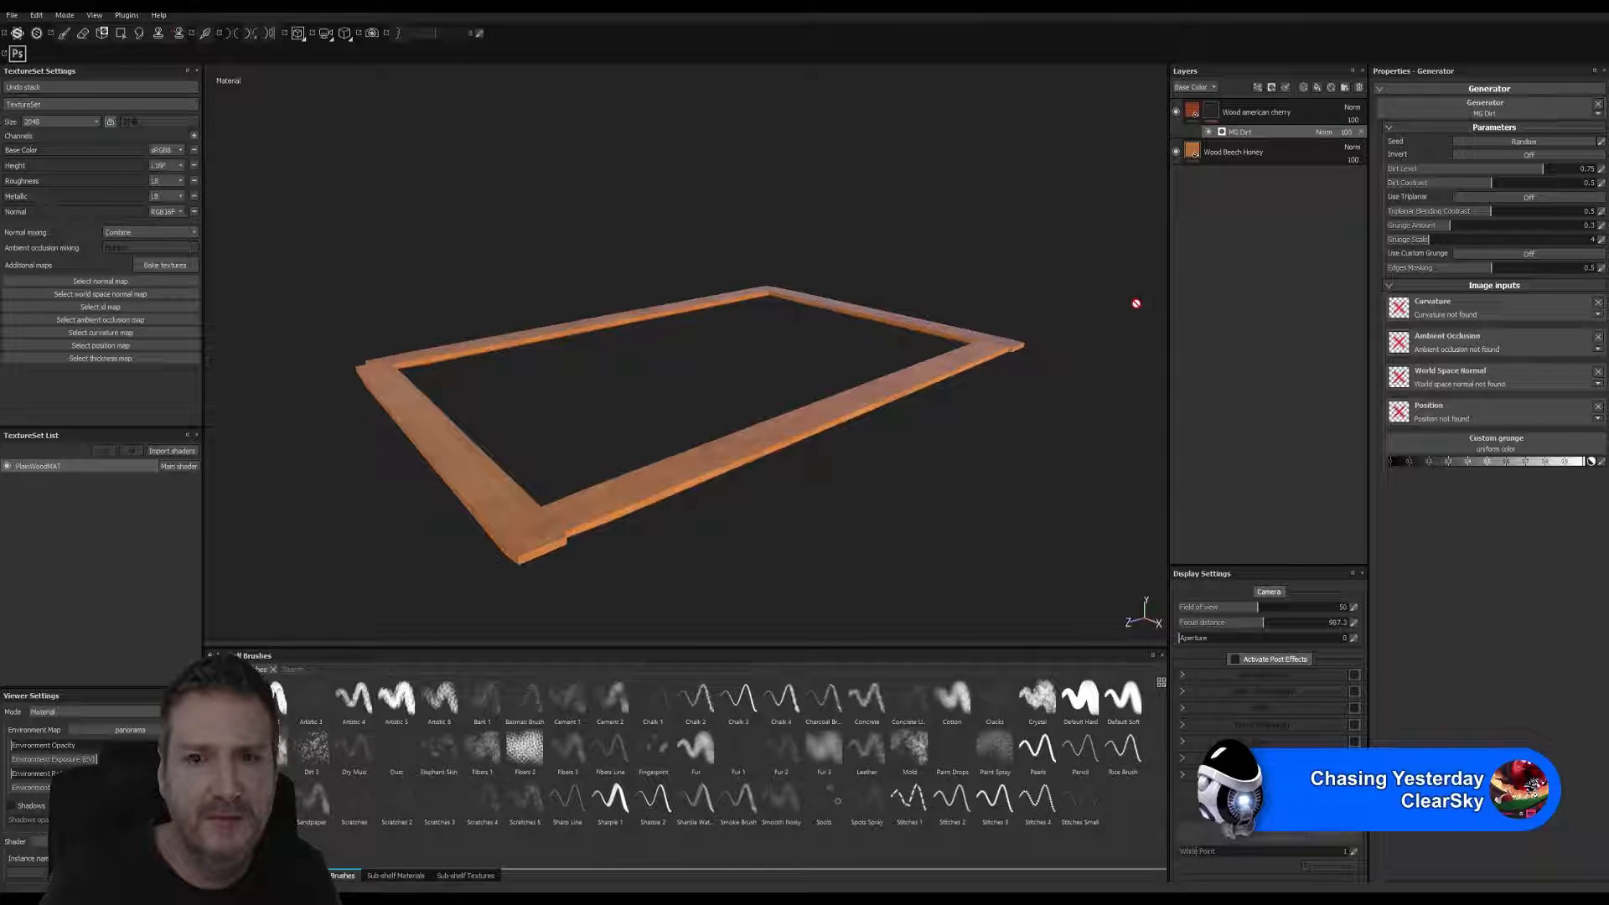
- Switch the MG Dirt generator off and on again to compare its effect on the frame
{"action": "scroll", "coordinate": [808, 448], "scroll_direction": "up", "scroll_amount": 3}
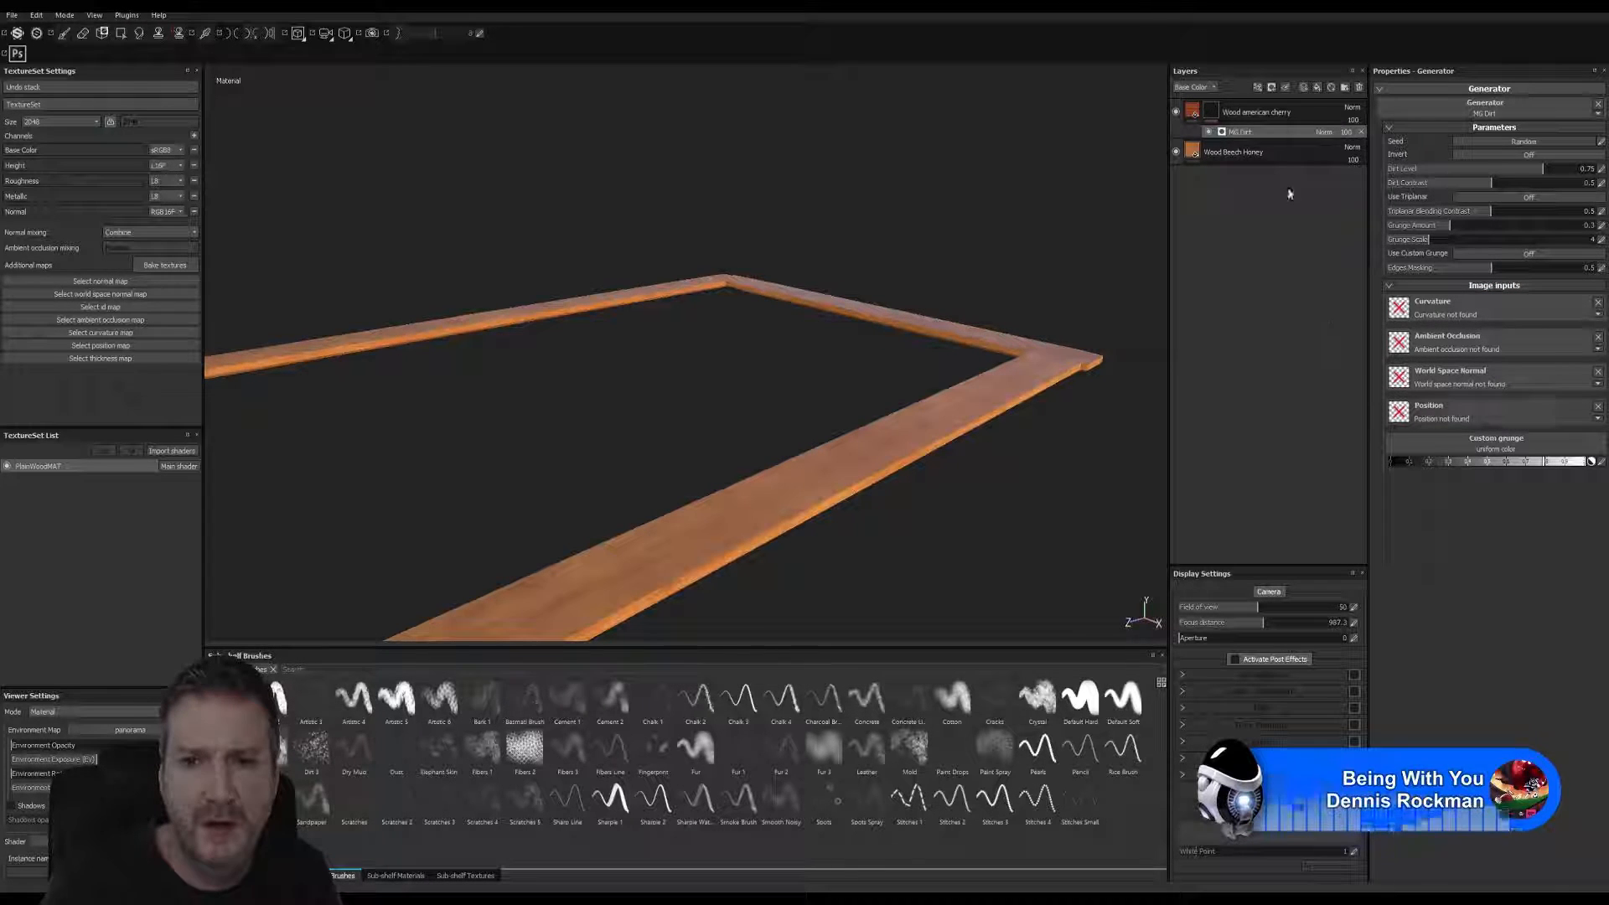
{"action": "left_click", "coordinate": [1208, 132]}
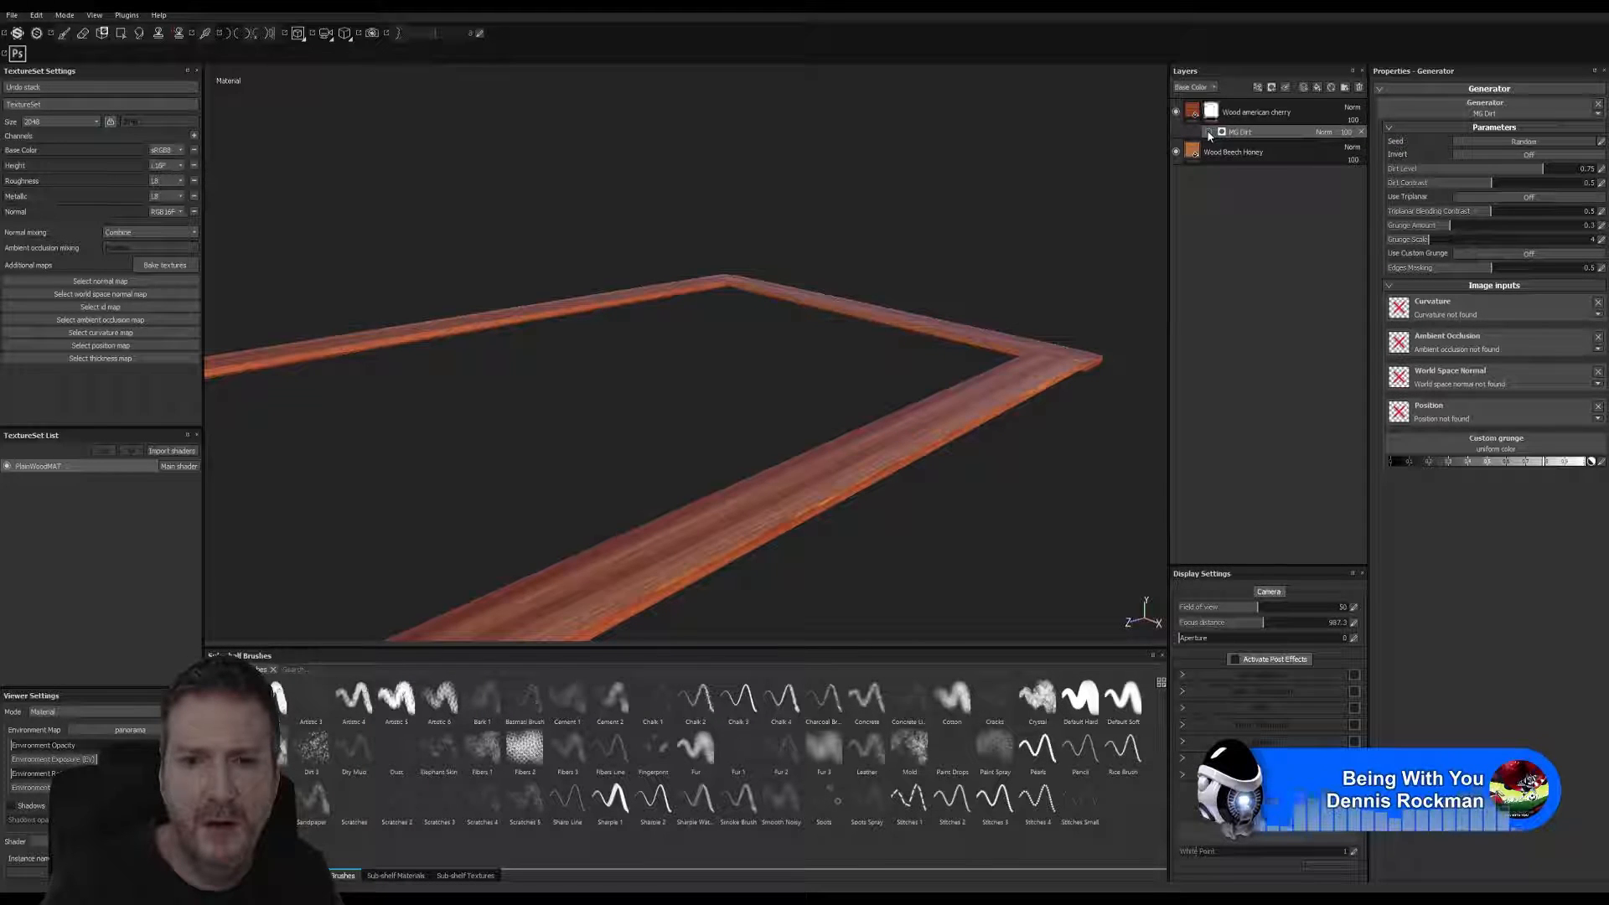
{"action": "left_click", "coordinate": [1209, 132]}
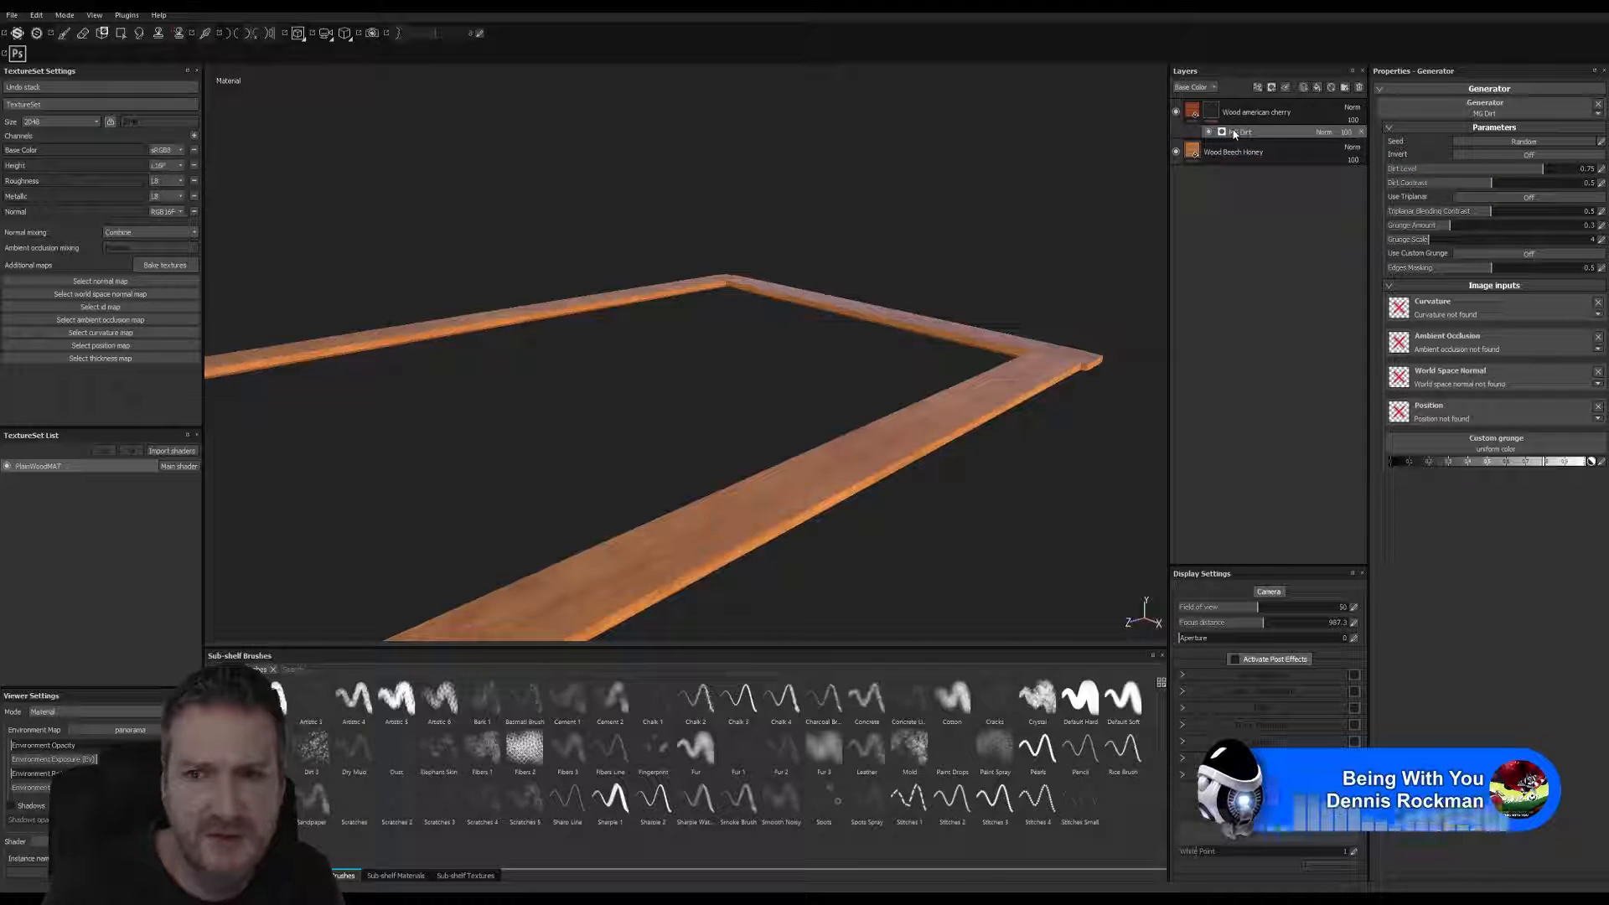
- Set the MG Dirt generator's dirt level to 0.66 and its dirt contrast to 0.16
{"action": "left_click_drag", "start_coordinate": [1543, 170], "coordinate": [1472, 170]}
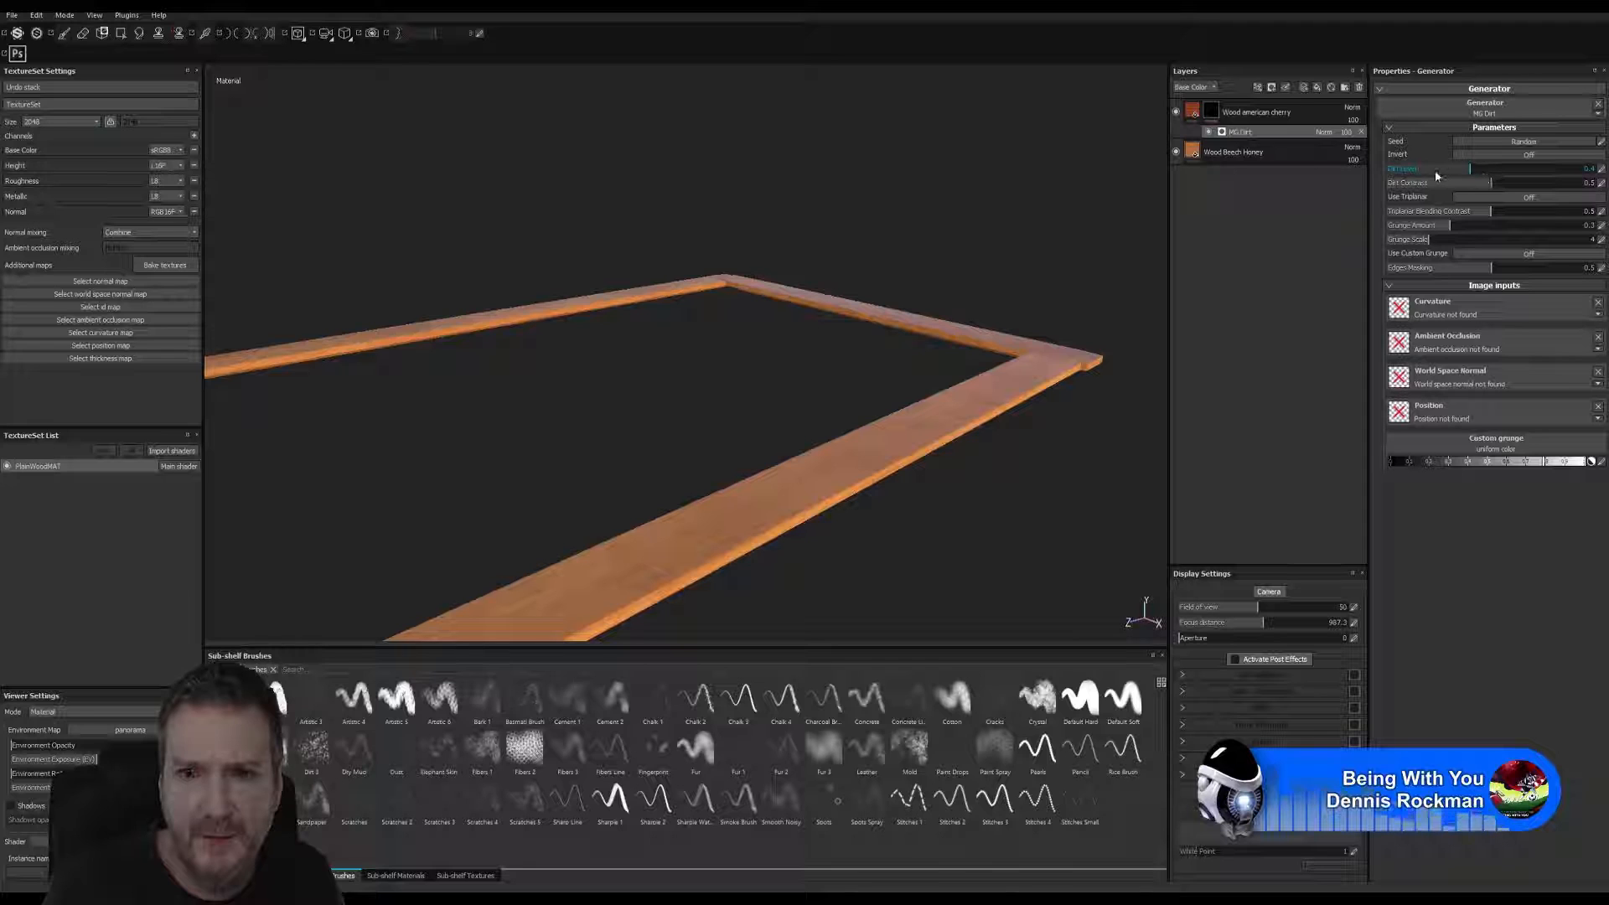
{"action": "left_click", "coordinate": [1524, 169]}
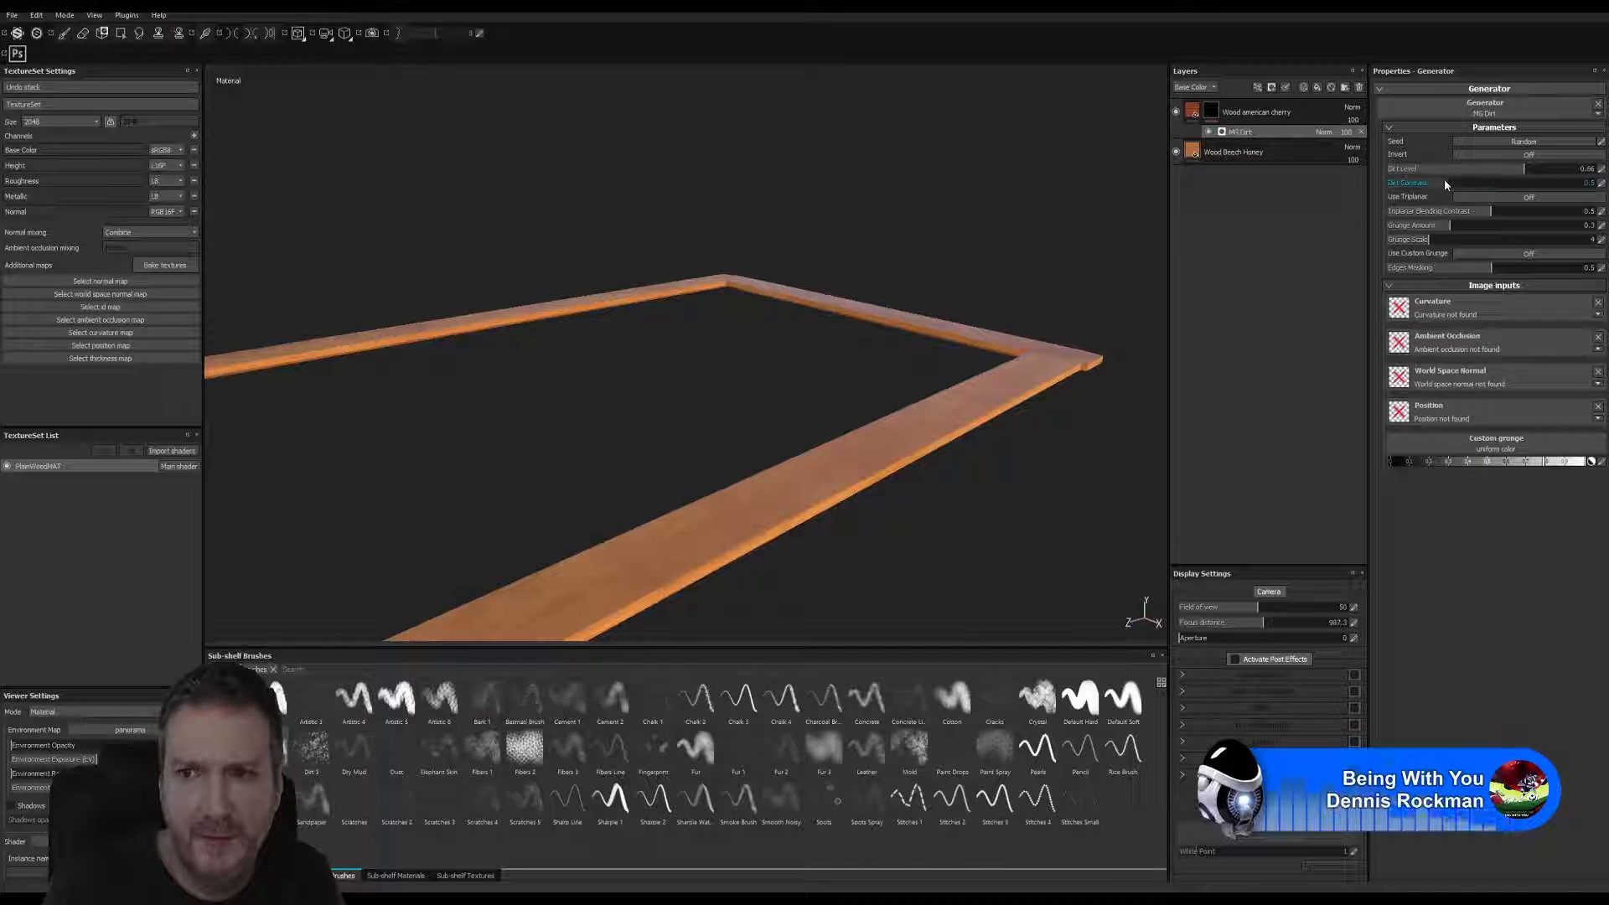
{"action": "left_click", "coordinate": [1446, 182]}
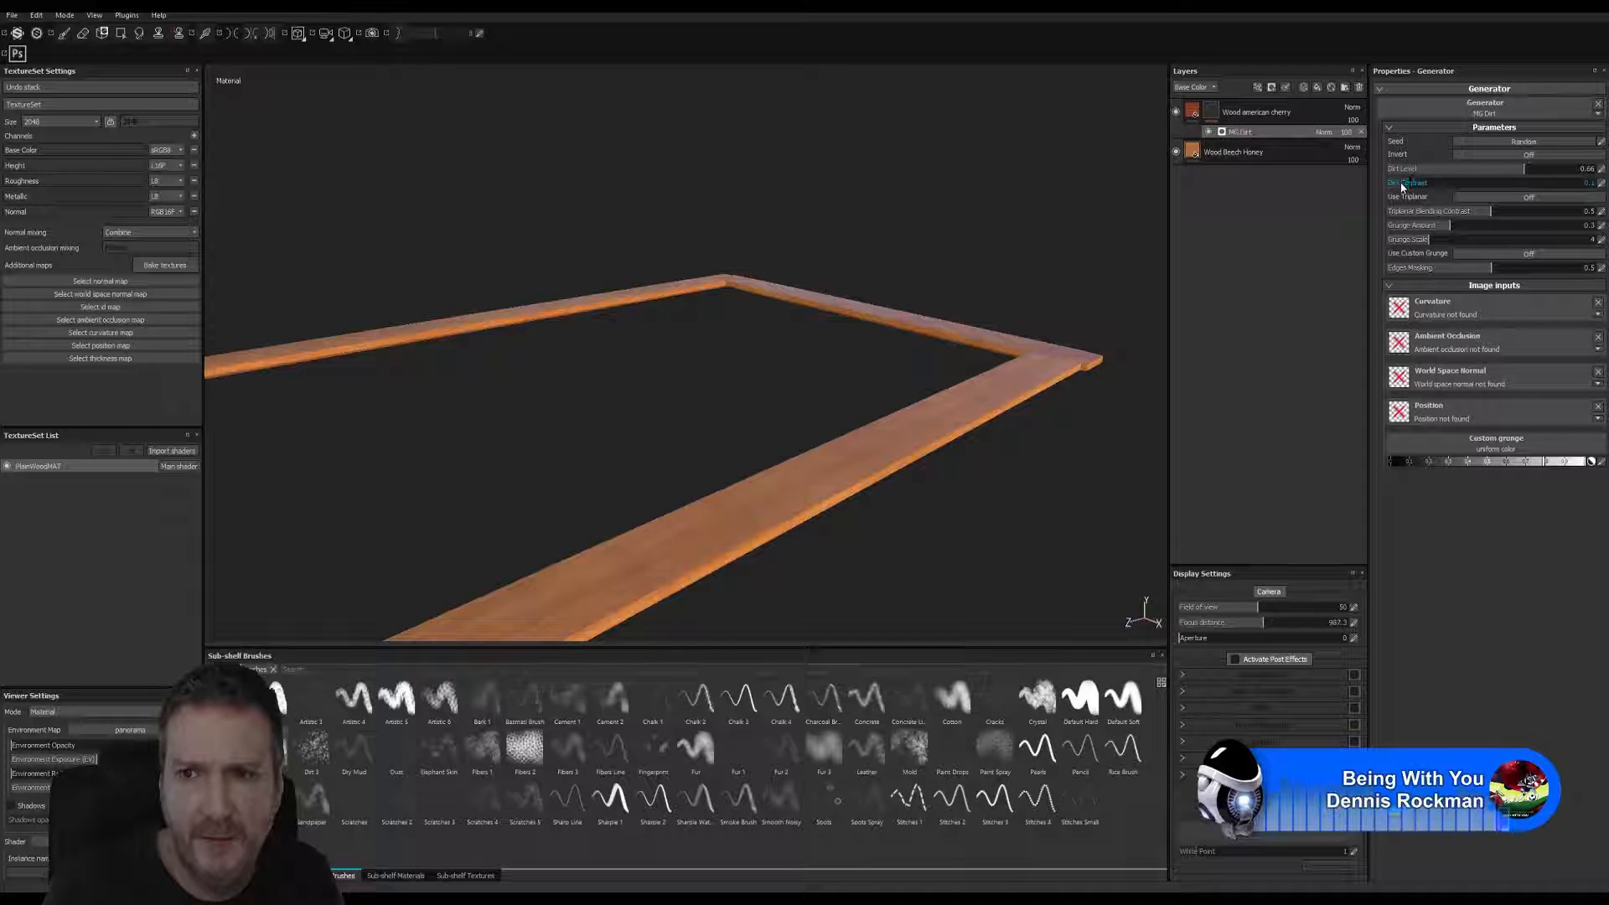
{"action": "left_click", "coordinate": [1551, 182]}
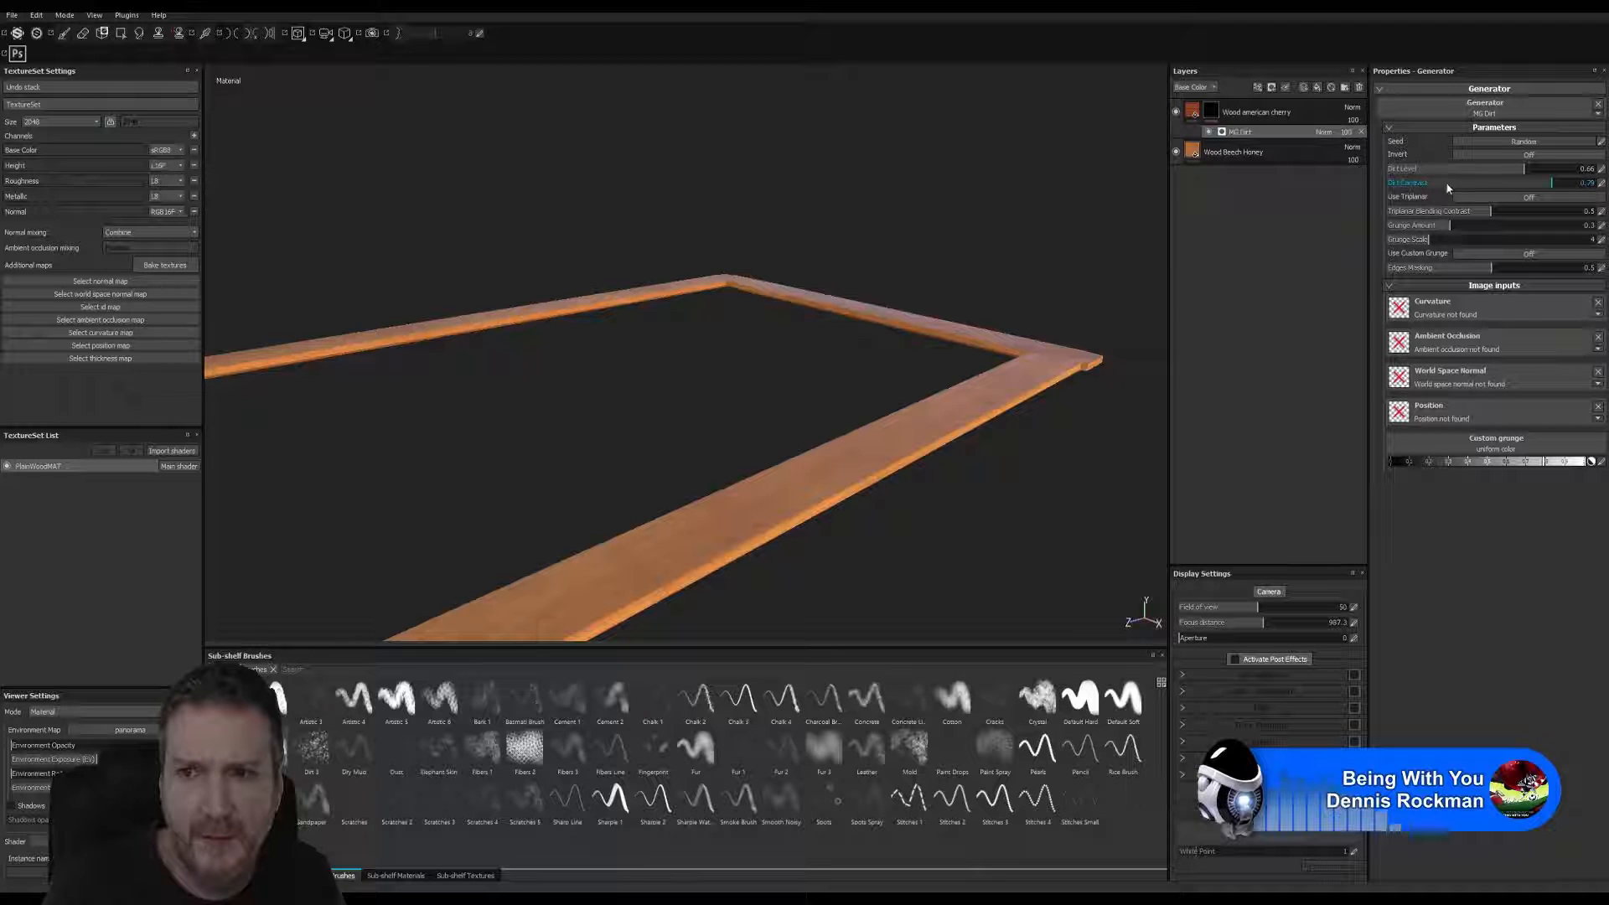
{"action": "left_click", "coordinate": [1419, 181]}
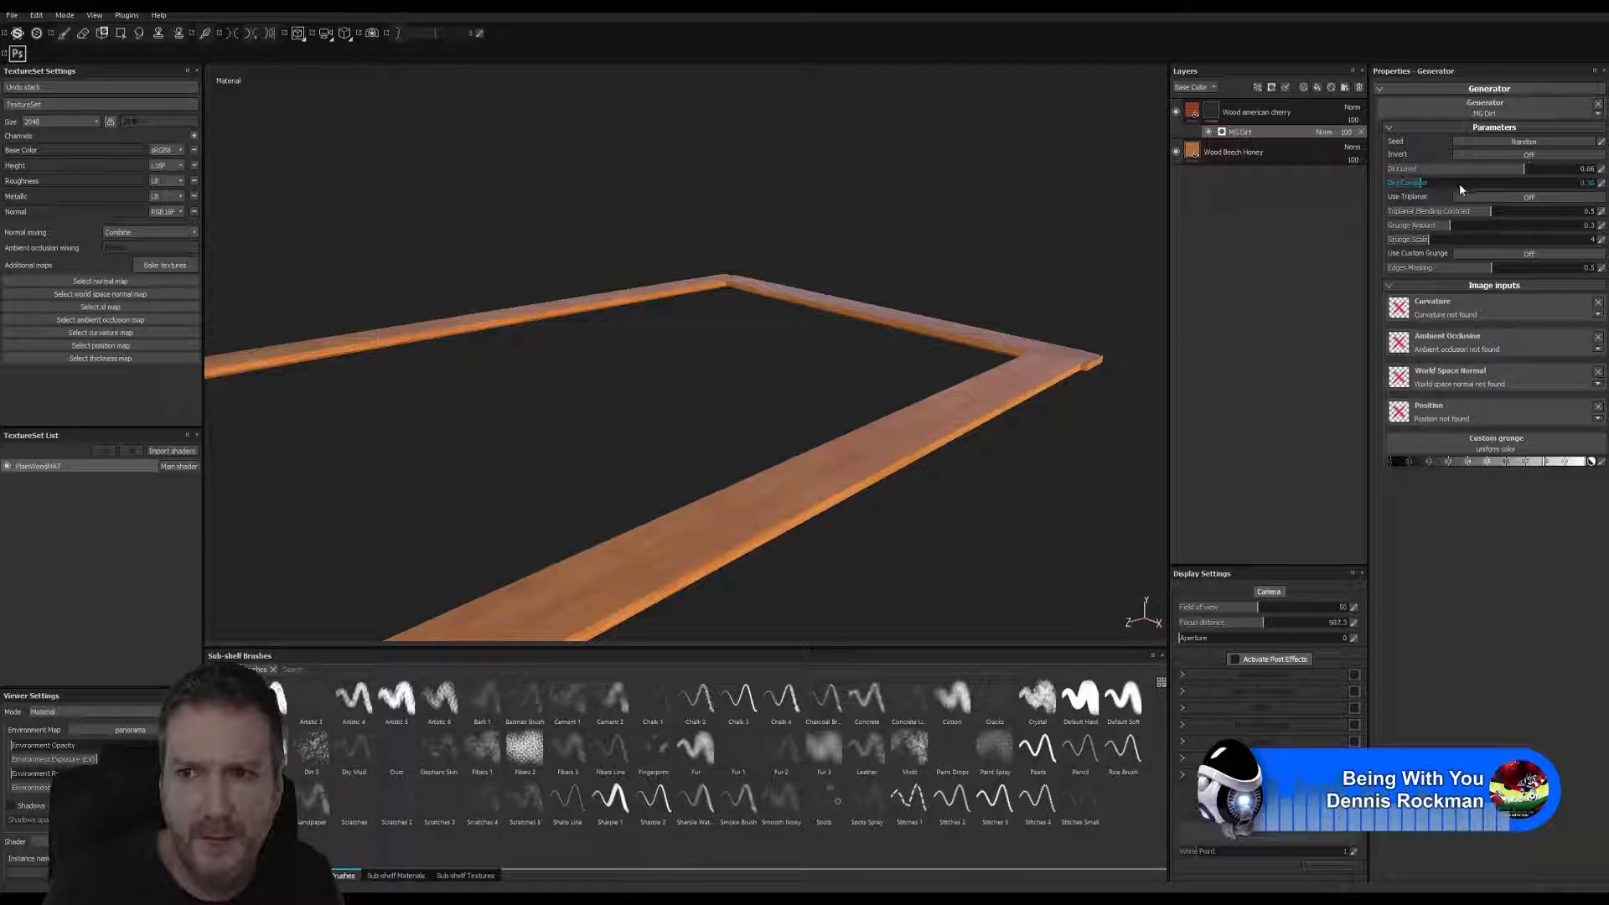
- Set the MG Dirt generator's grunge amount to 0.79 and its grunge scale to 3
{"action": "left_click", "coordinate": [1411, 226]}
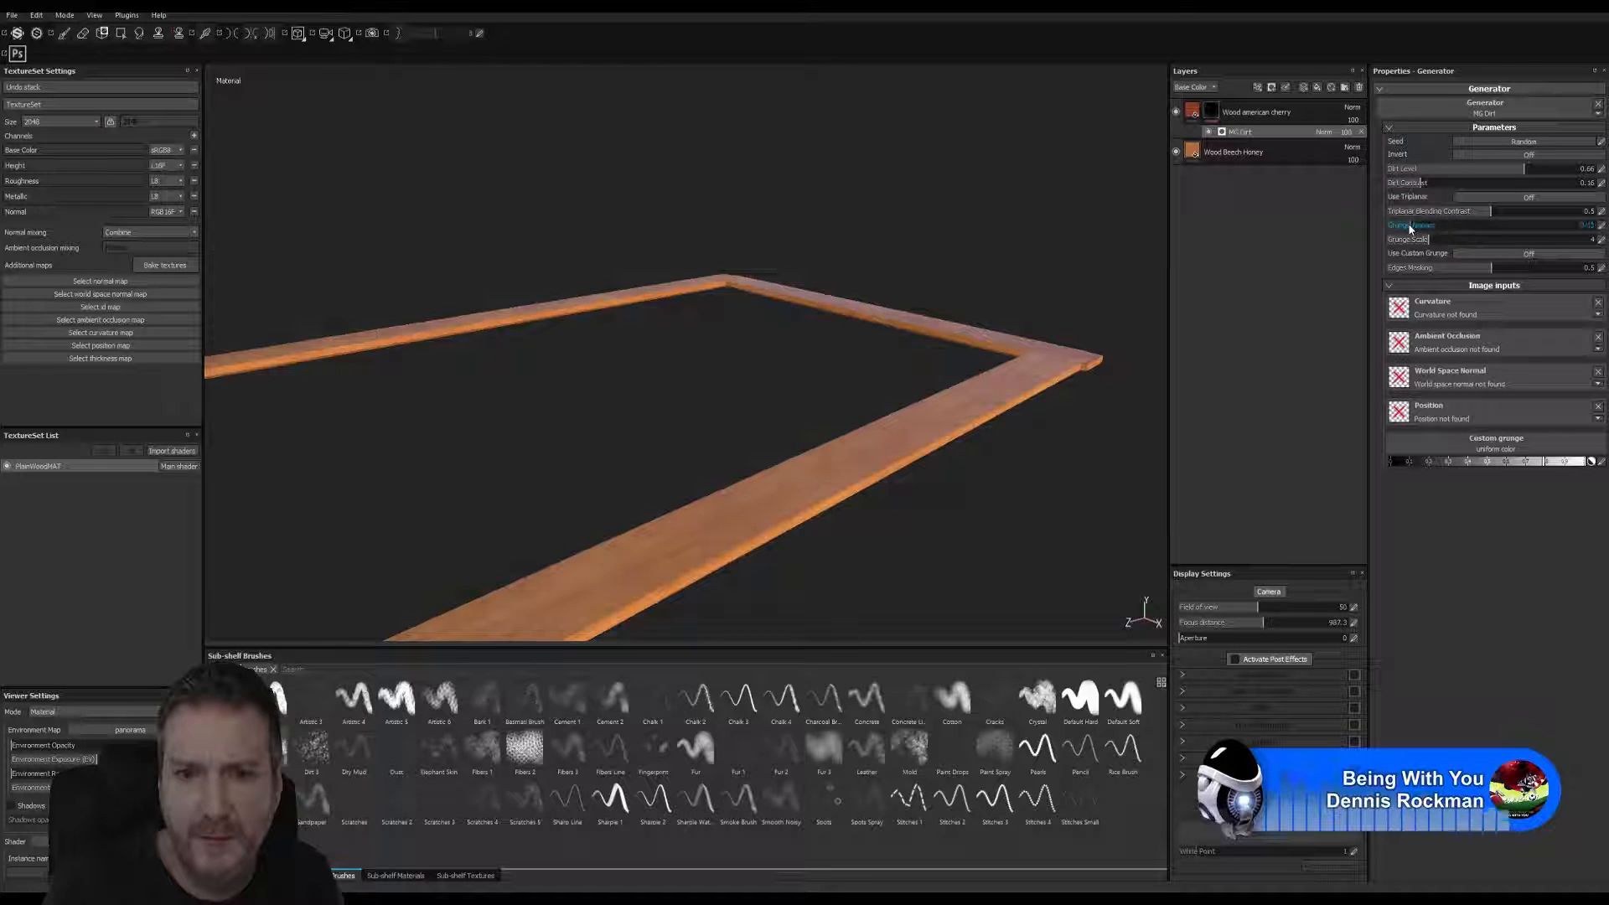
{"action": "left_click", "coordinate": [1523, 226]}
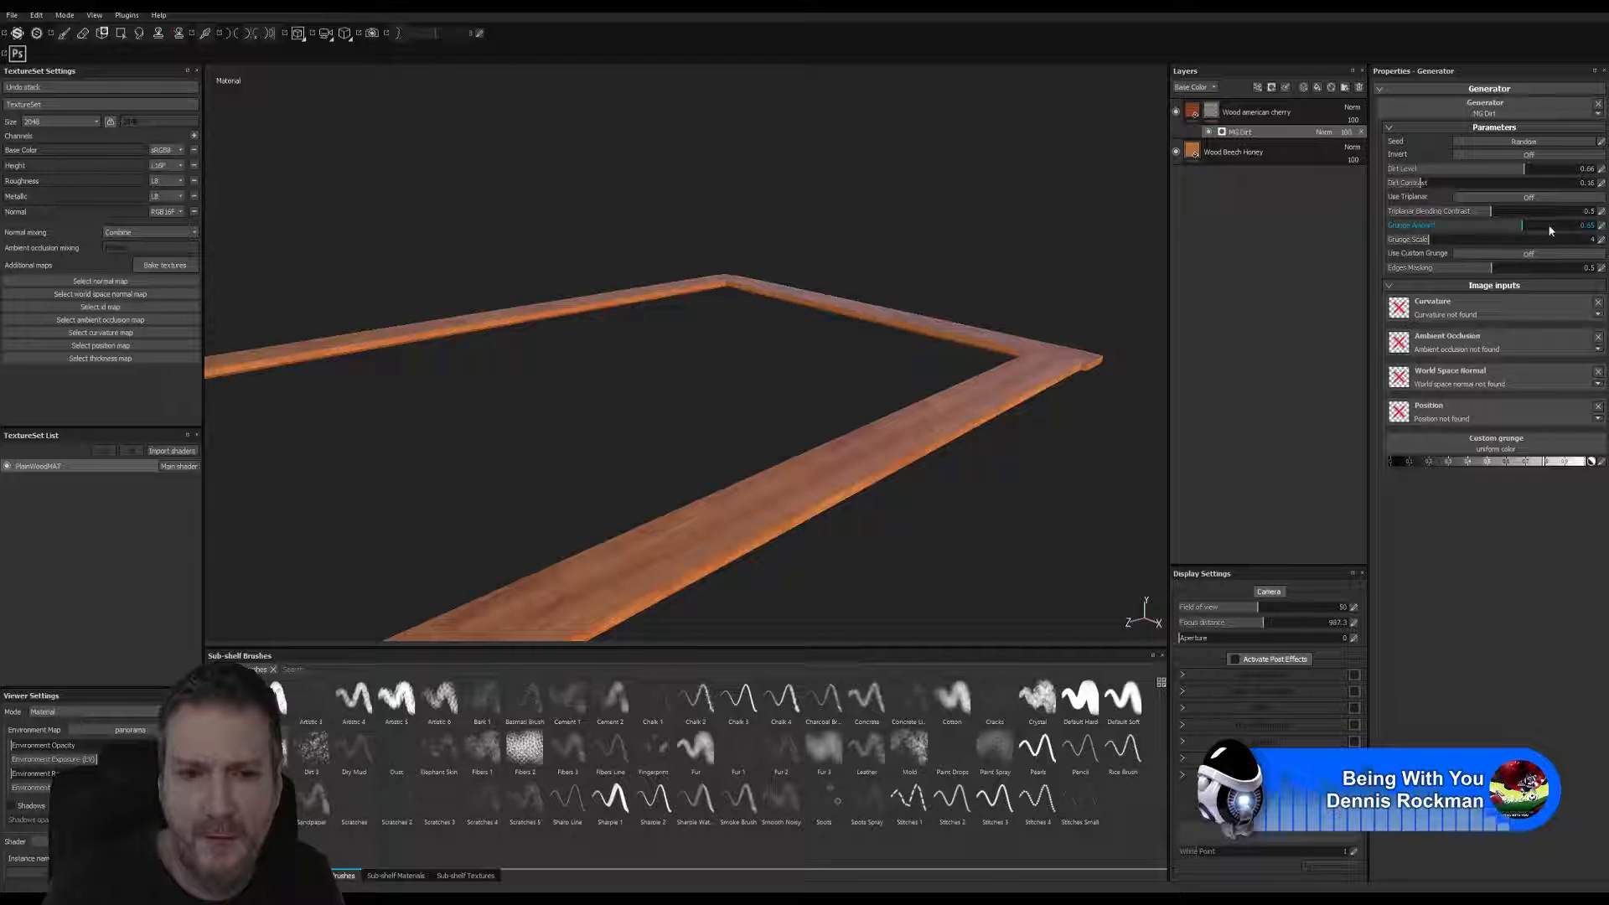
{"action": "left_click_drag", "start_coordinate": [1006, 492], "coordinate": [919, 514], "text": "alt"}
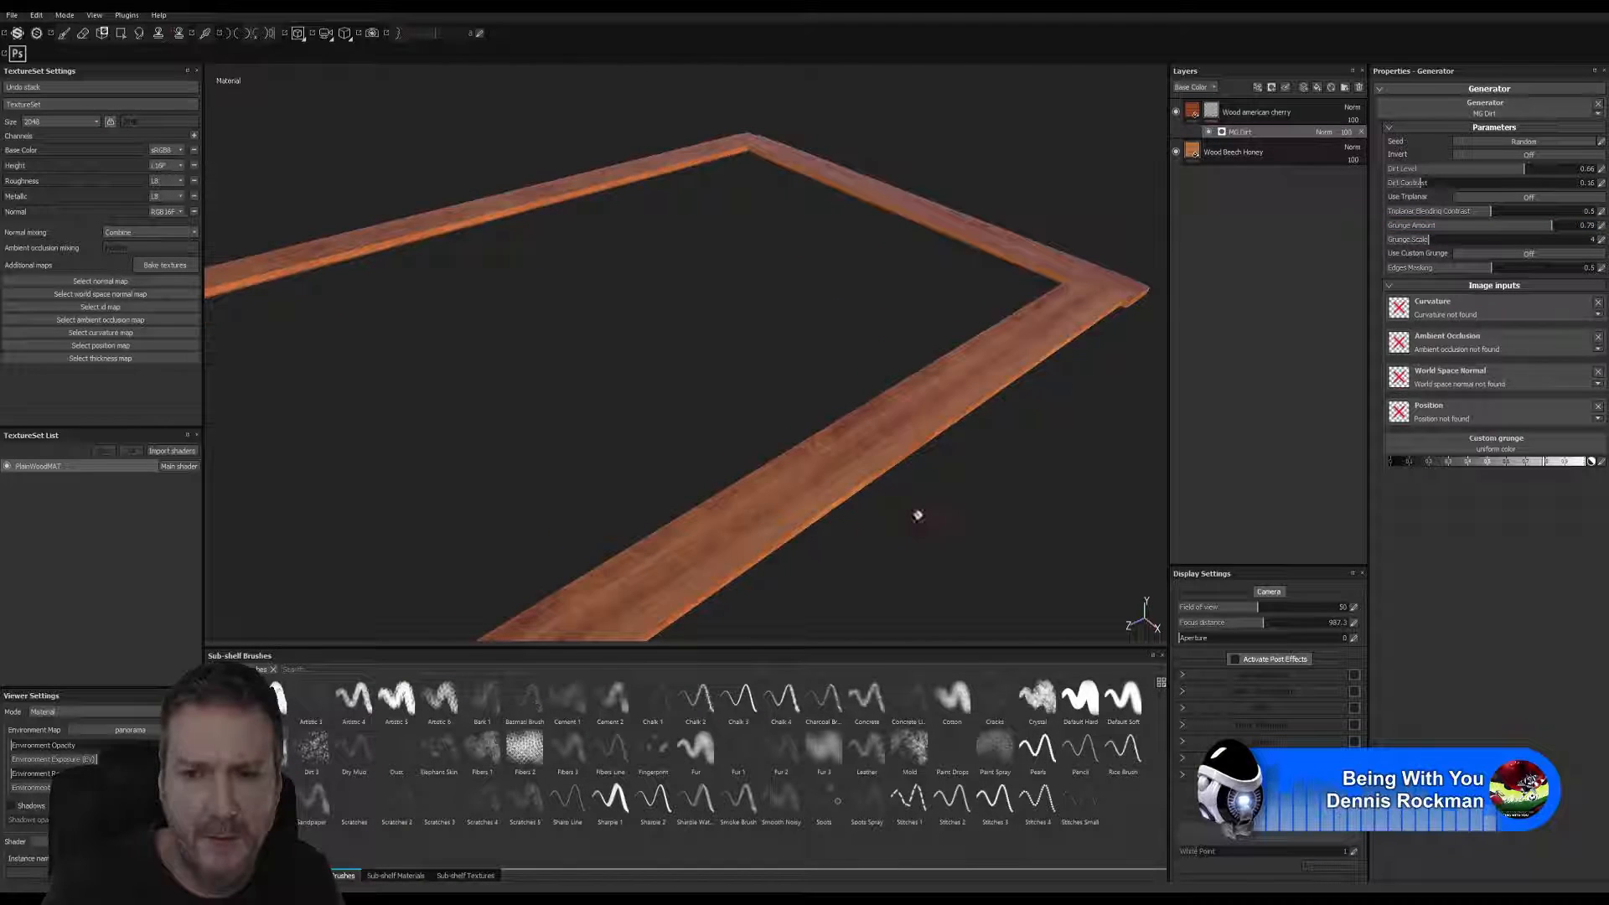
{"action": "left_click", "coordinate": [1467, 243]}
{"action": "left_click", "coordinate": [1524, 242]}
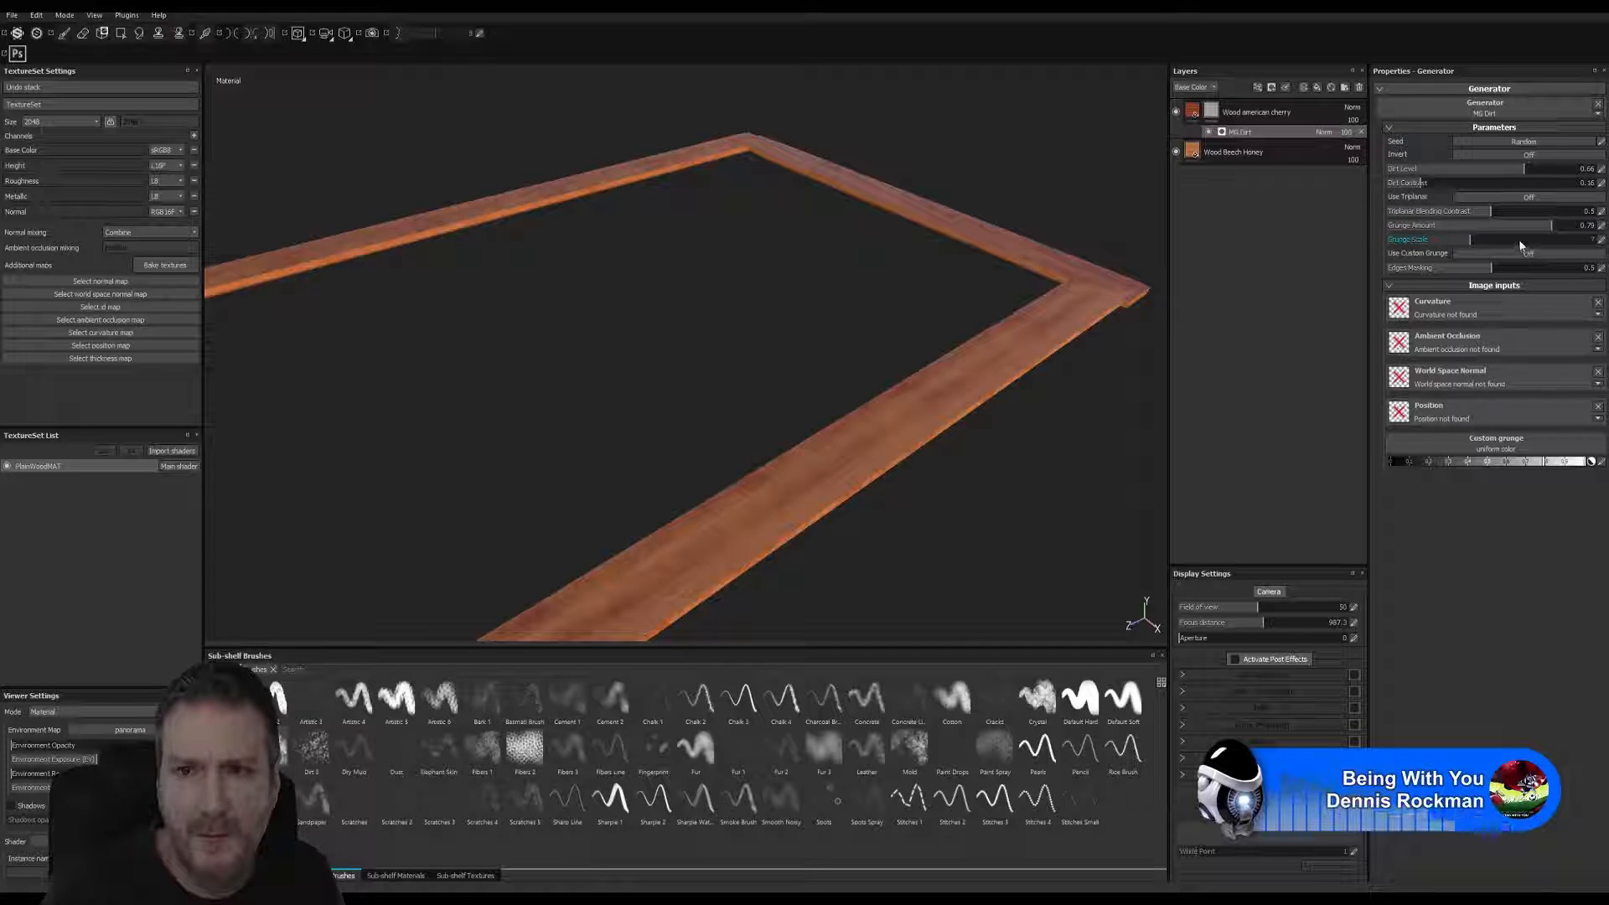
{"action": "left_click", "coordinate": [1413, 242]}
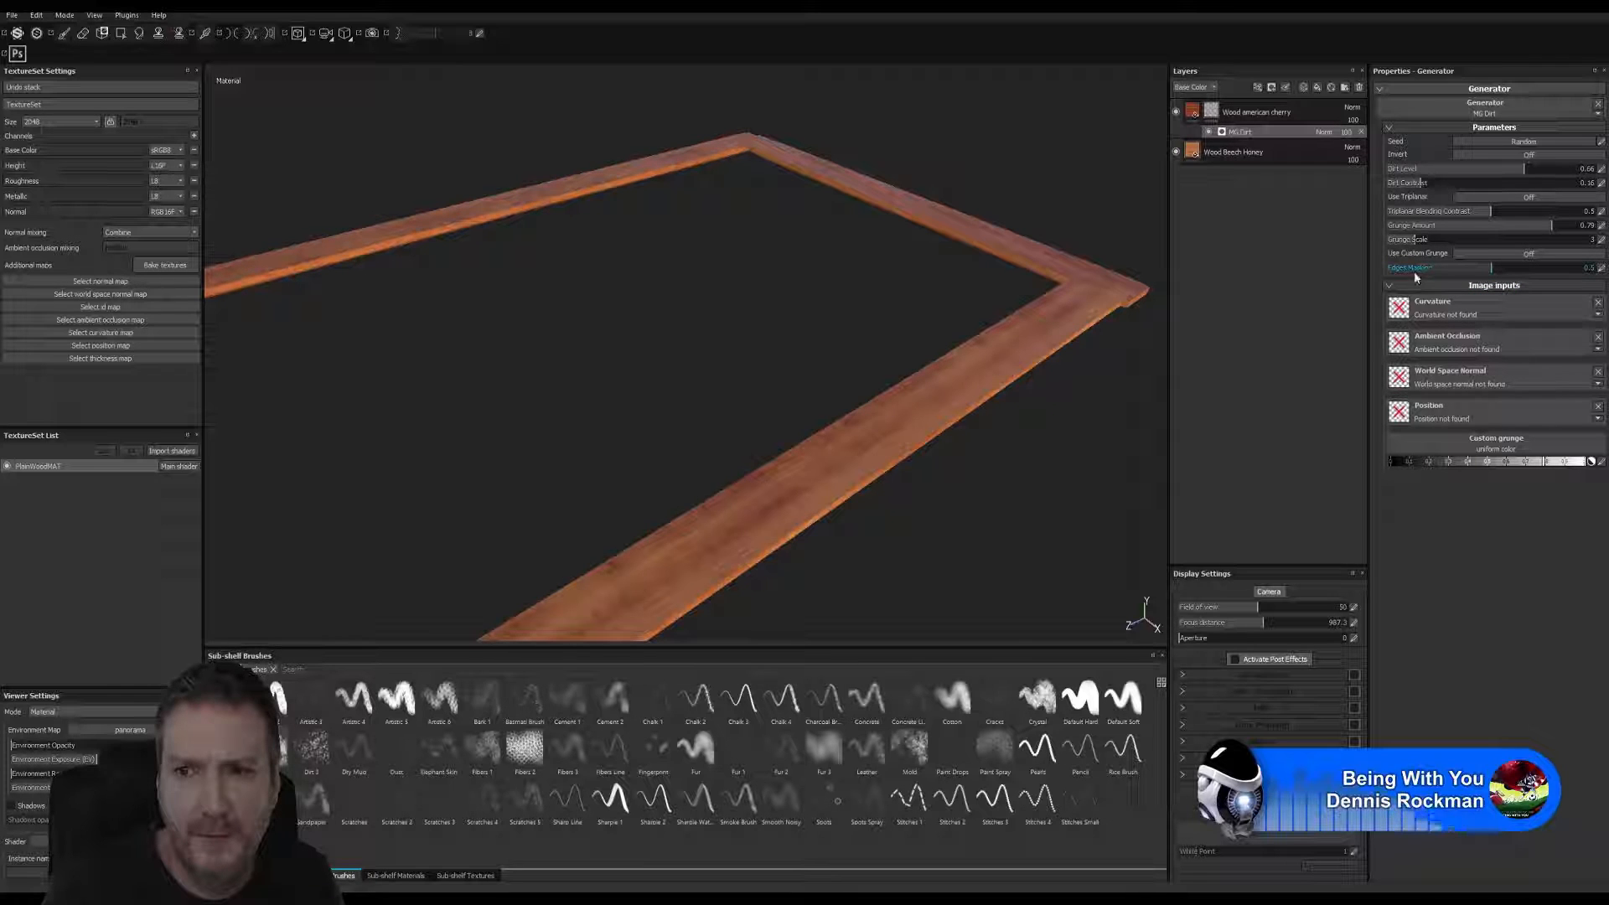
- Set the MG Dirt generator's edges masking to 0.56 and raise its dirt level to 0.75
{"action": "left_click", "coordinate": [1438, 268]}
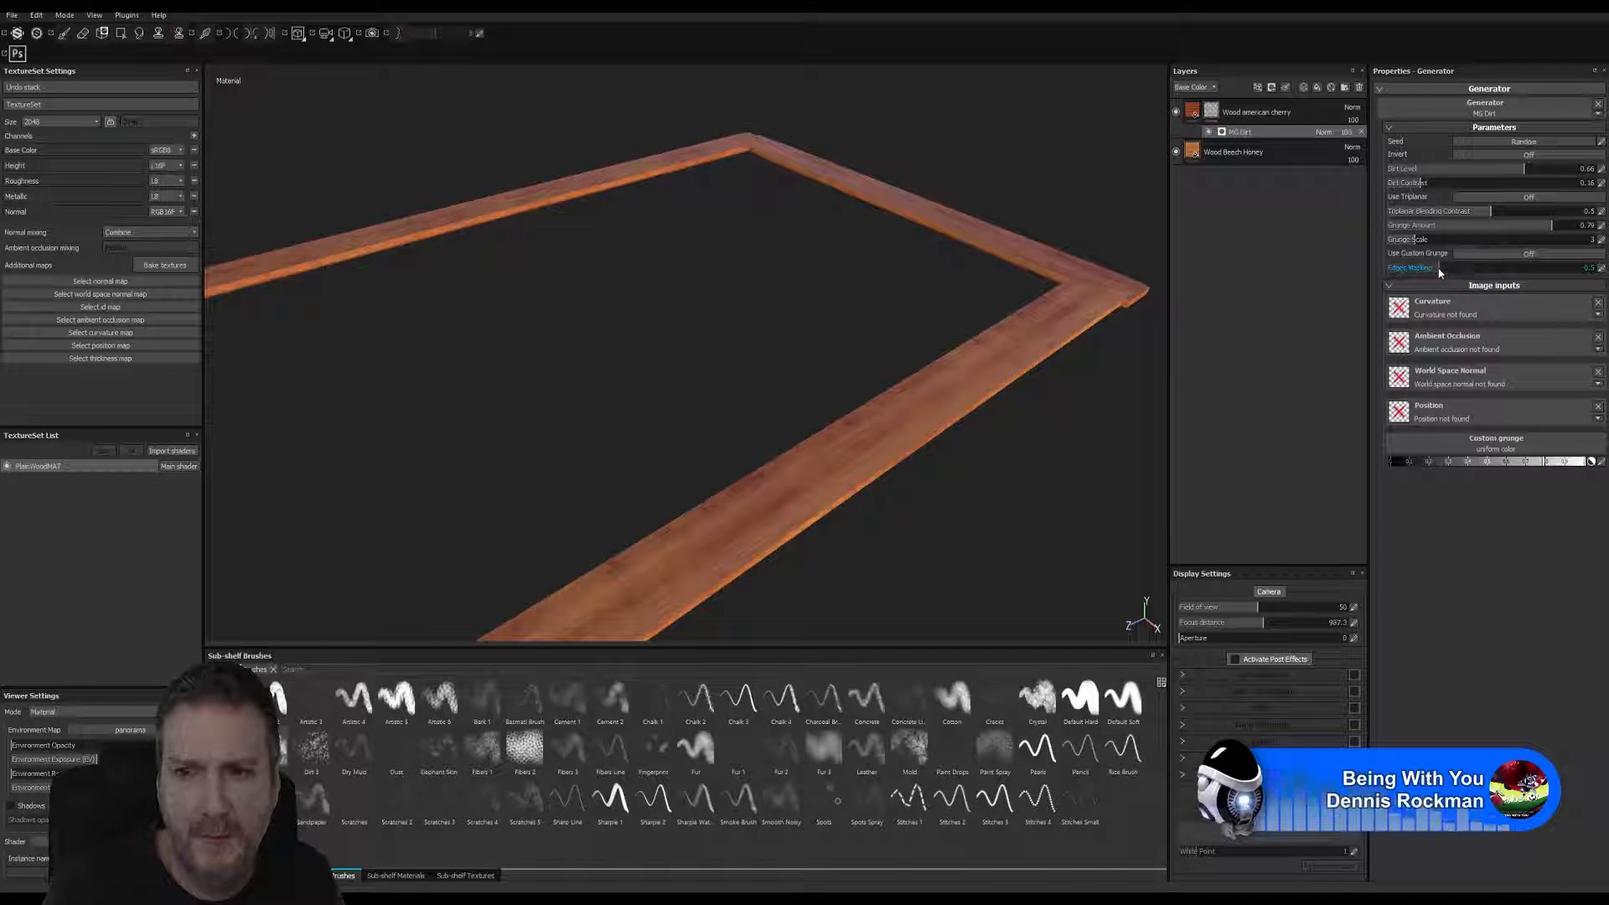
{"action": "left_click", "coordinate": [1505, 268]}
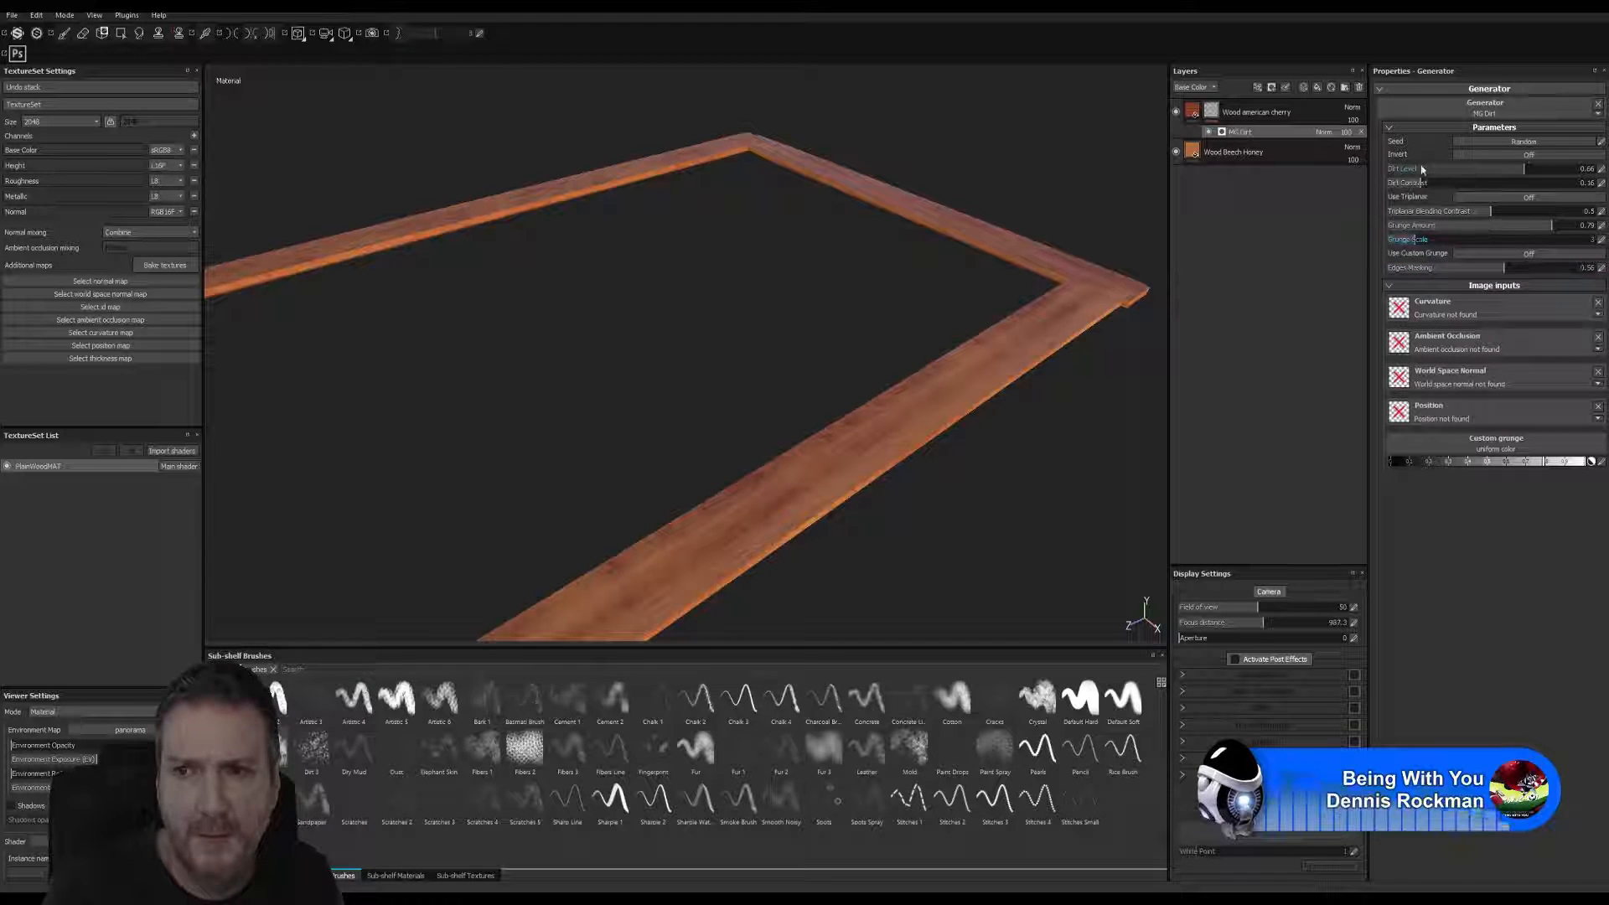
{"action": "left_click", "coordinate": [1551, 170]}
{"action": "left_click", "coordinate": [1544, 170]}
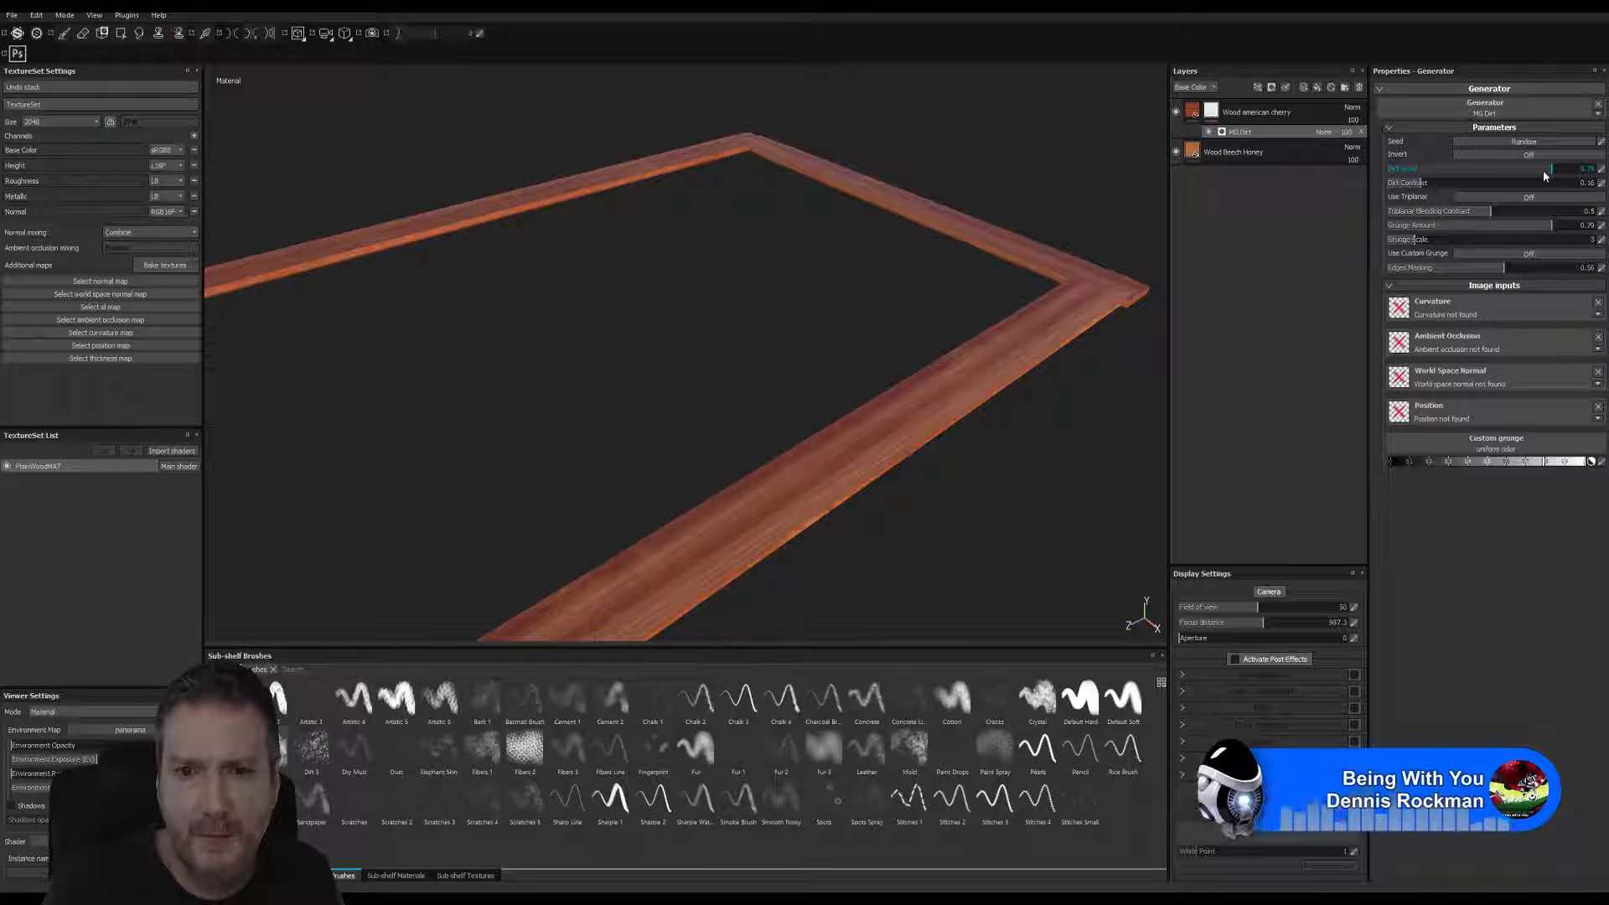
- Set the MG Dirt generator's blend mode to Darken (Min) in the cherry layer's mask and lower its opacity
{"action": "left_click_drag", "start_coordinate": [991, 422], "coordinate": [981, 360], "text": "alt"}
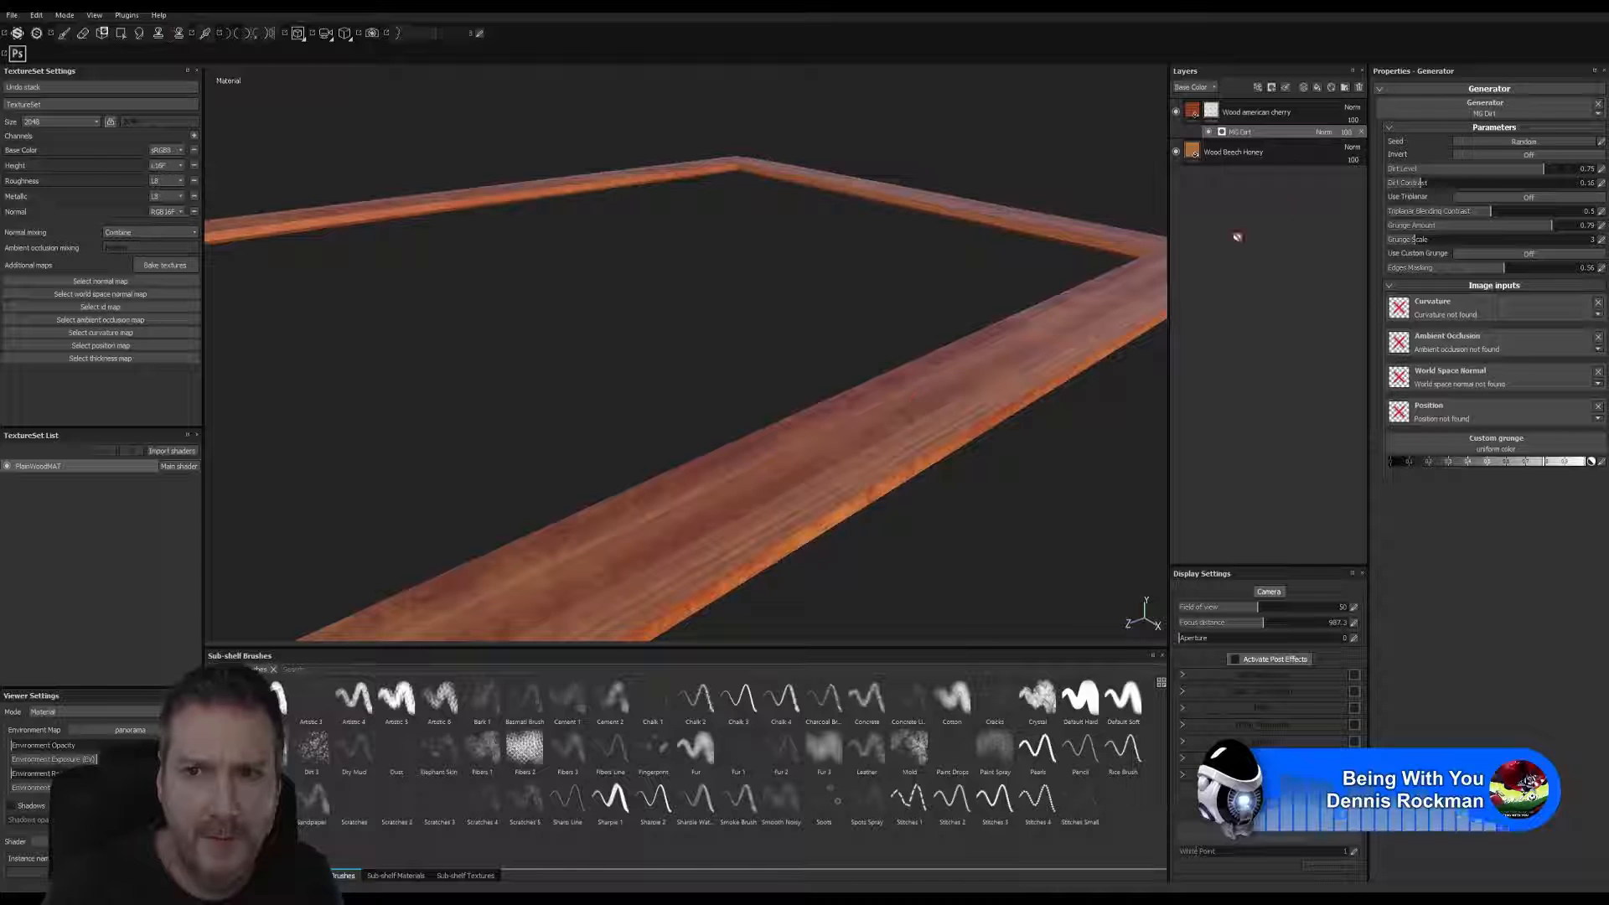
{"action": "left_click", "coordinate": [1324, 132]}
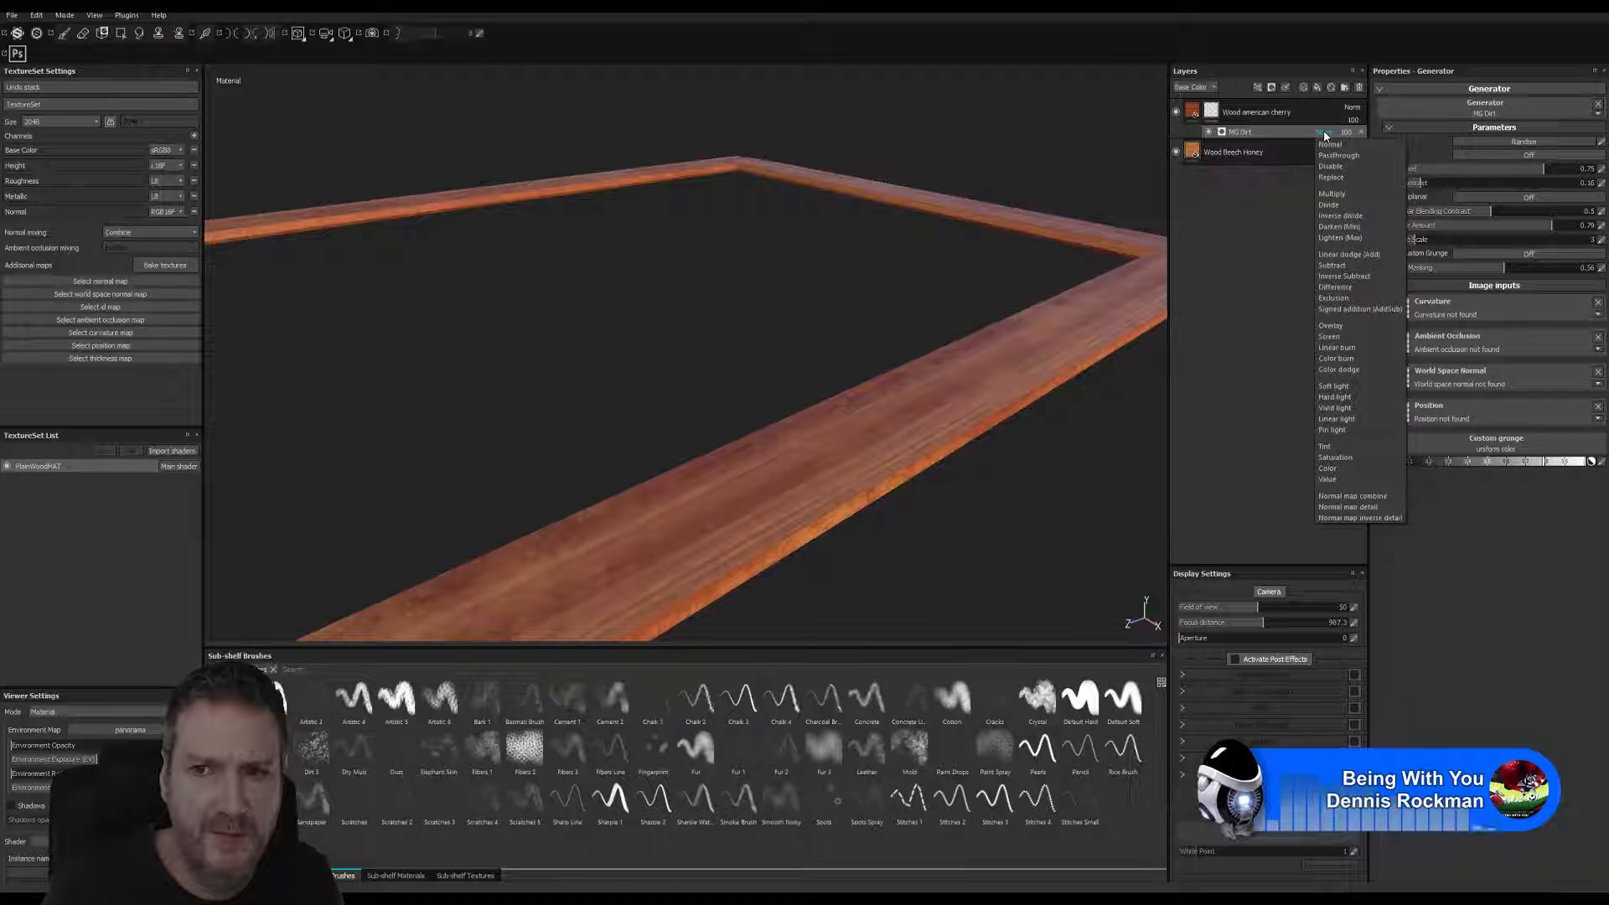
{"action": "left_click", "coordinate": [1343, 227]}
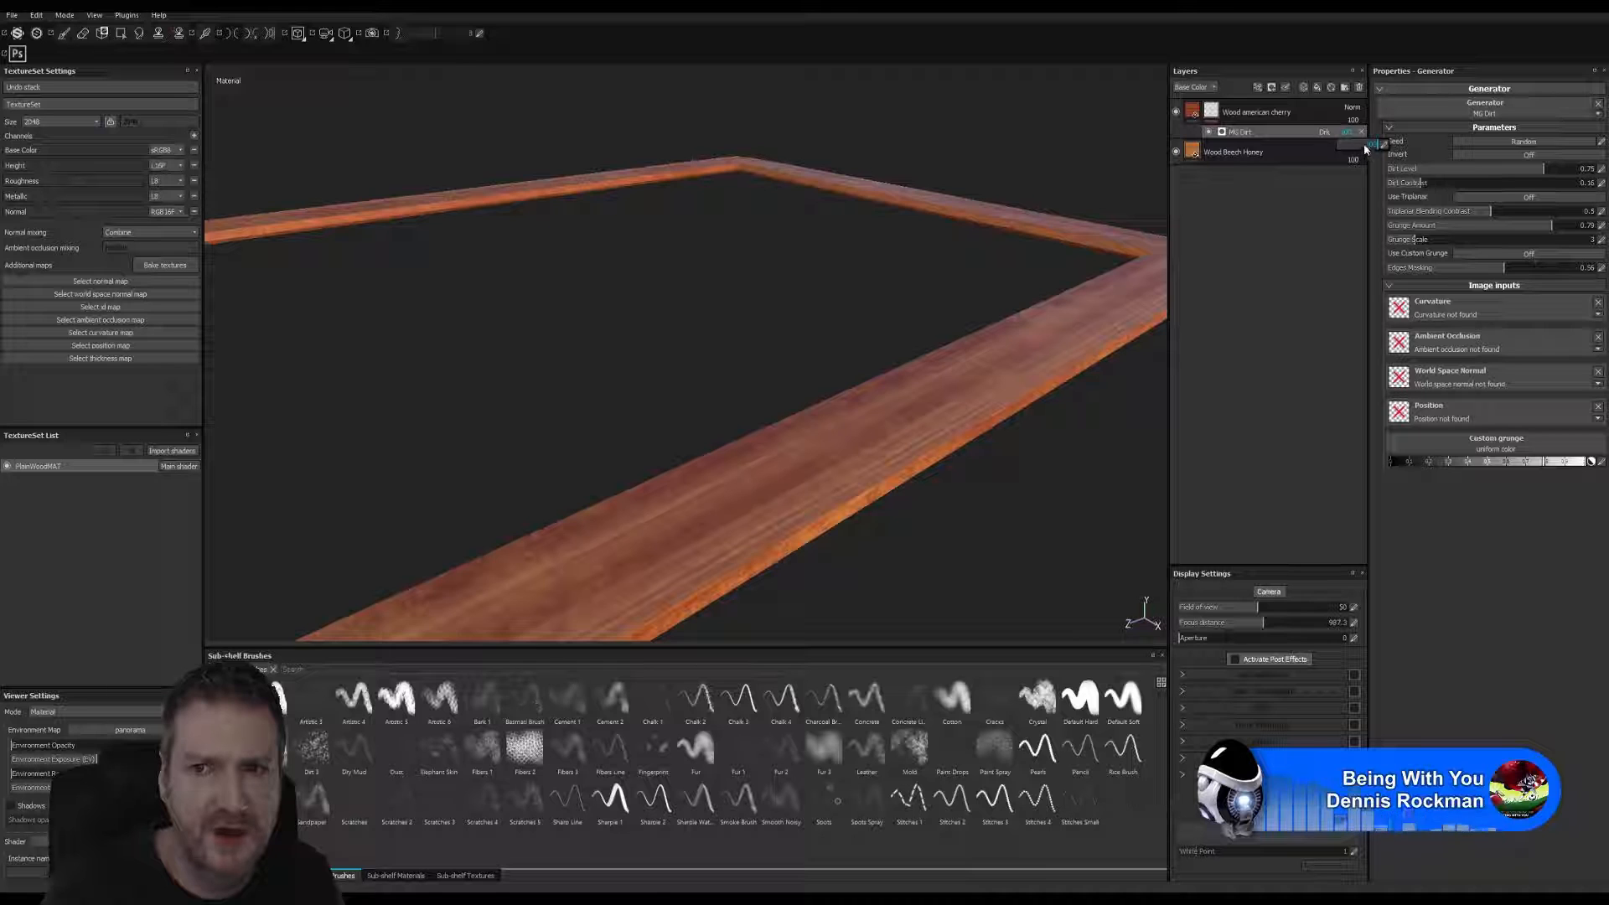
{"action": "left_click", "coordinate": [1364, 145]}
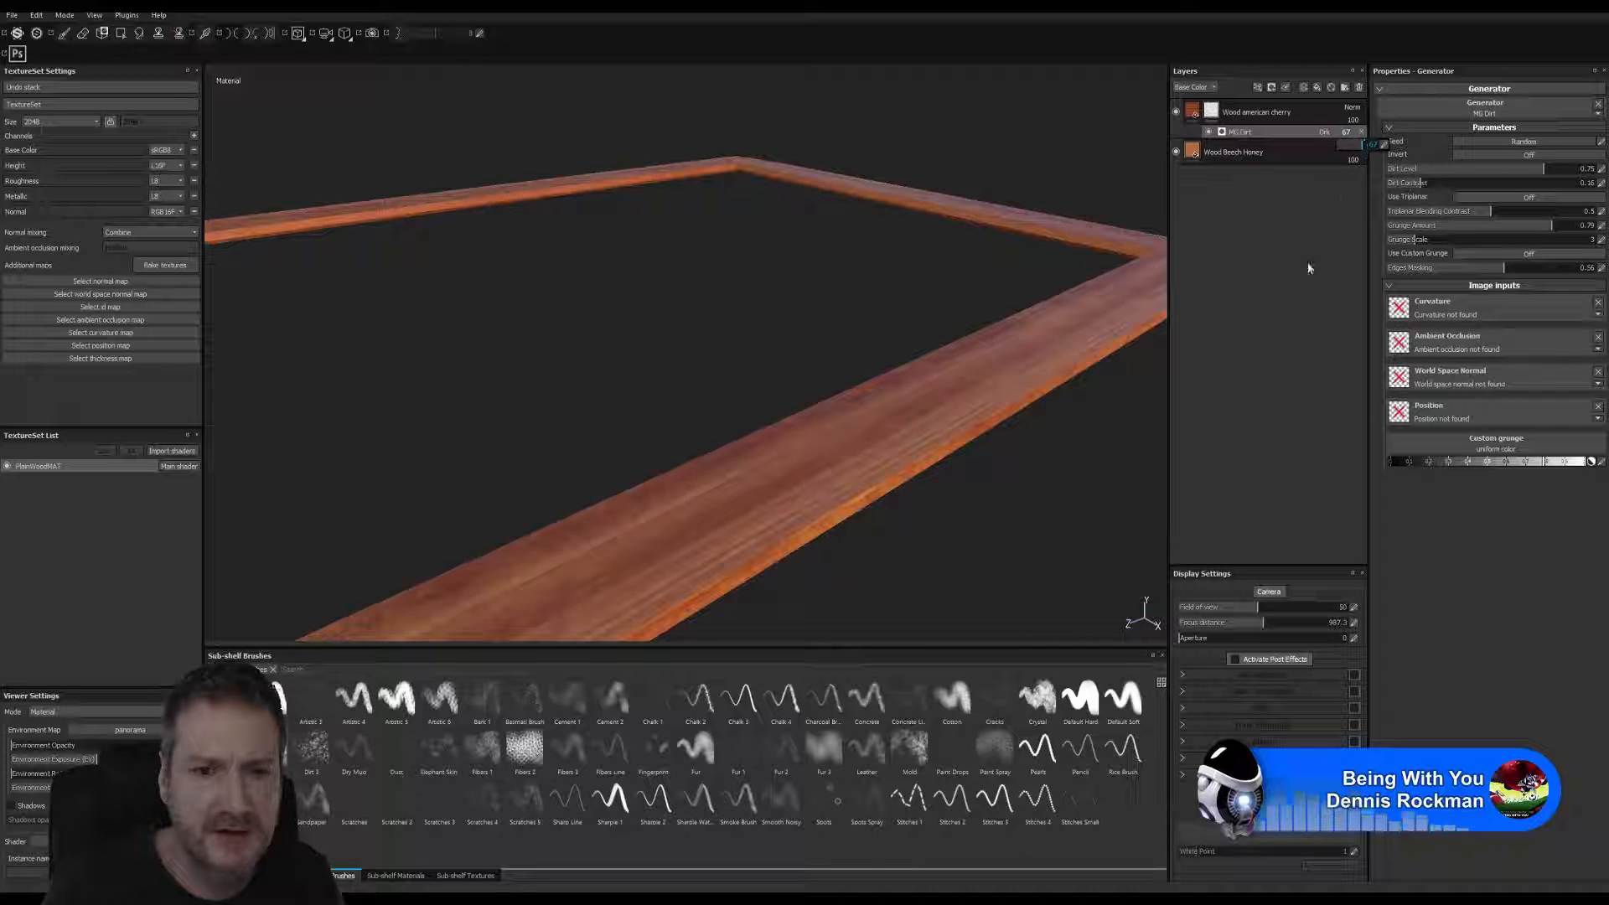
- Examine the cherry wood and dirt effect on the frame's rails, edges and corners up close and from a distance
{"action": "left_click_drag", "start_coordinate": [966, 461], "coordinate": [909, 446], "text": "alt"}
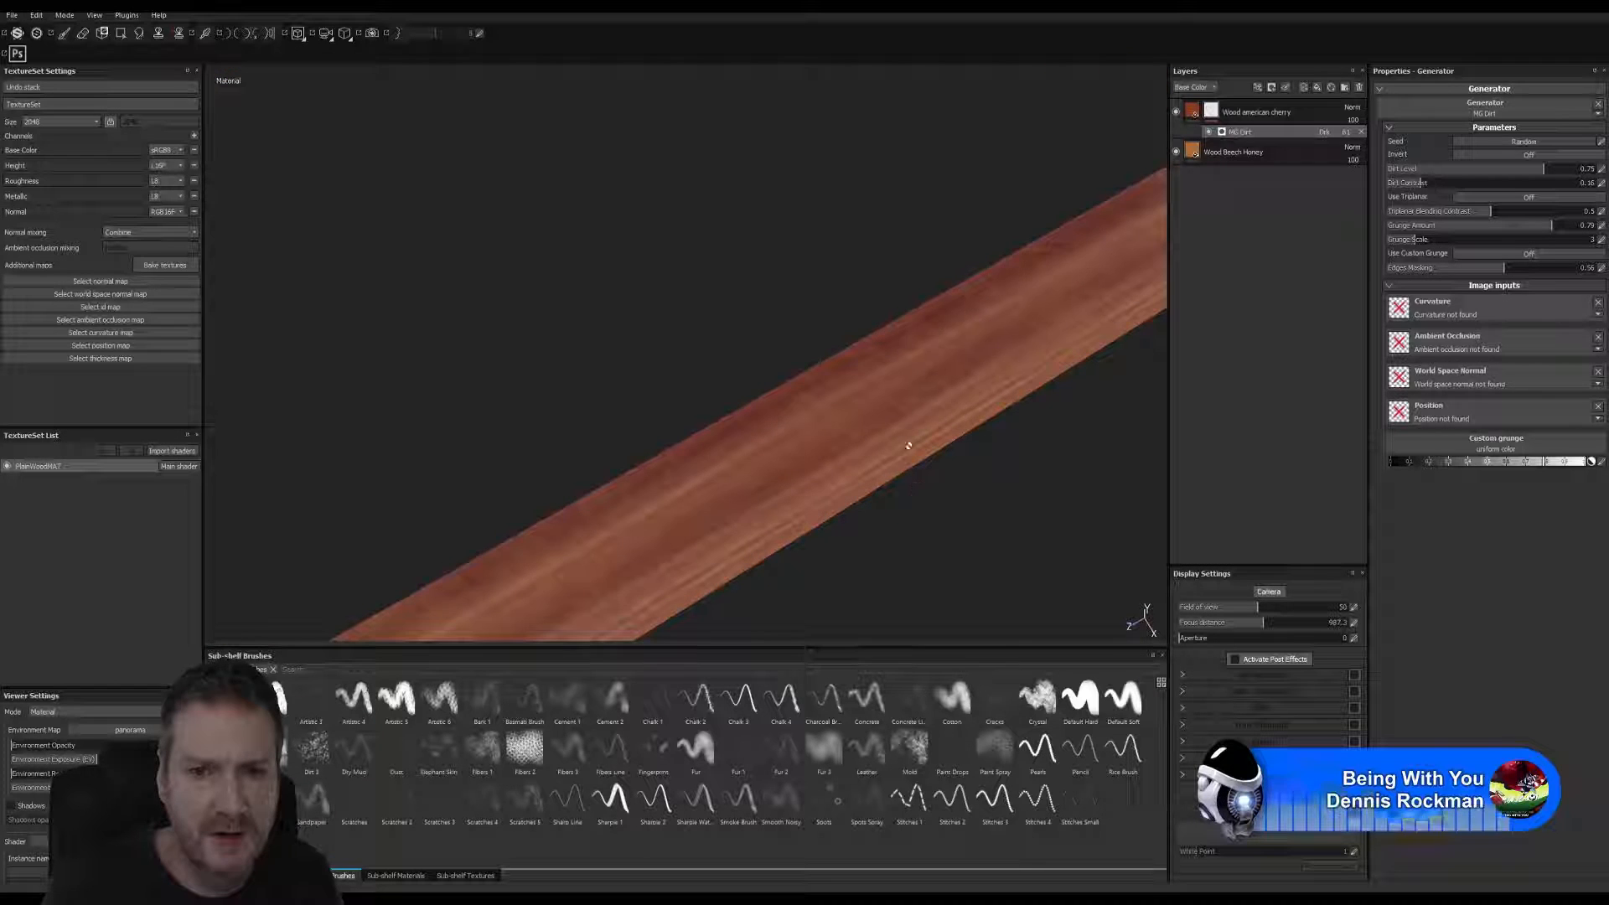
{"action": "scroll", "coordinate": [909, 446], "scroll_direction": "up", "scroll_amount": 3}
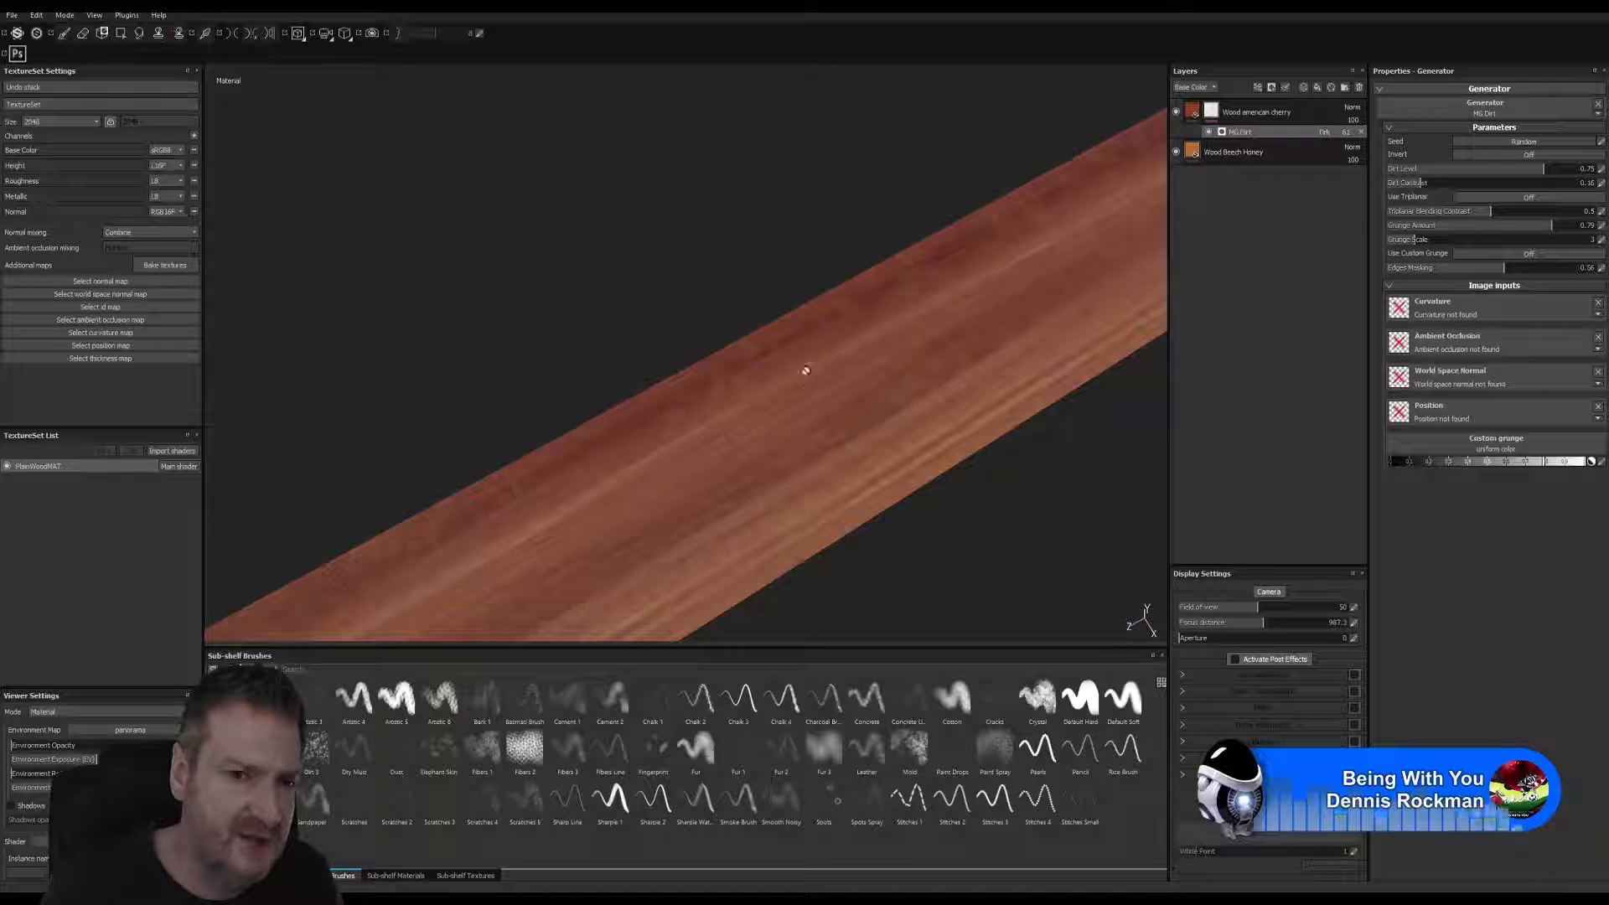
{"action": "scroll", "coordinate": [751, 461], "scroll_direction": "down", "scroll_amount": 5}
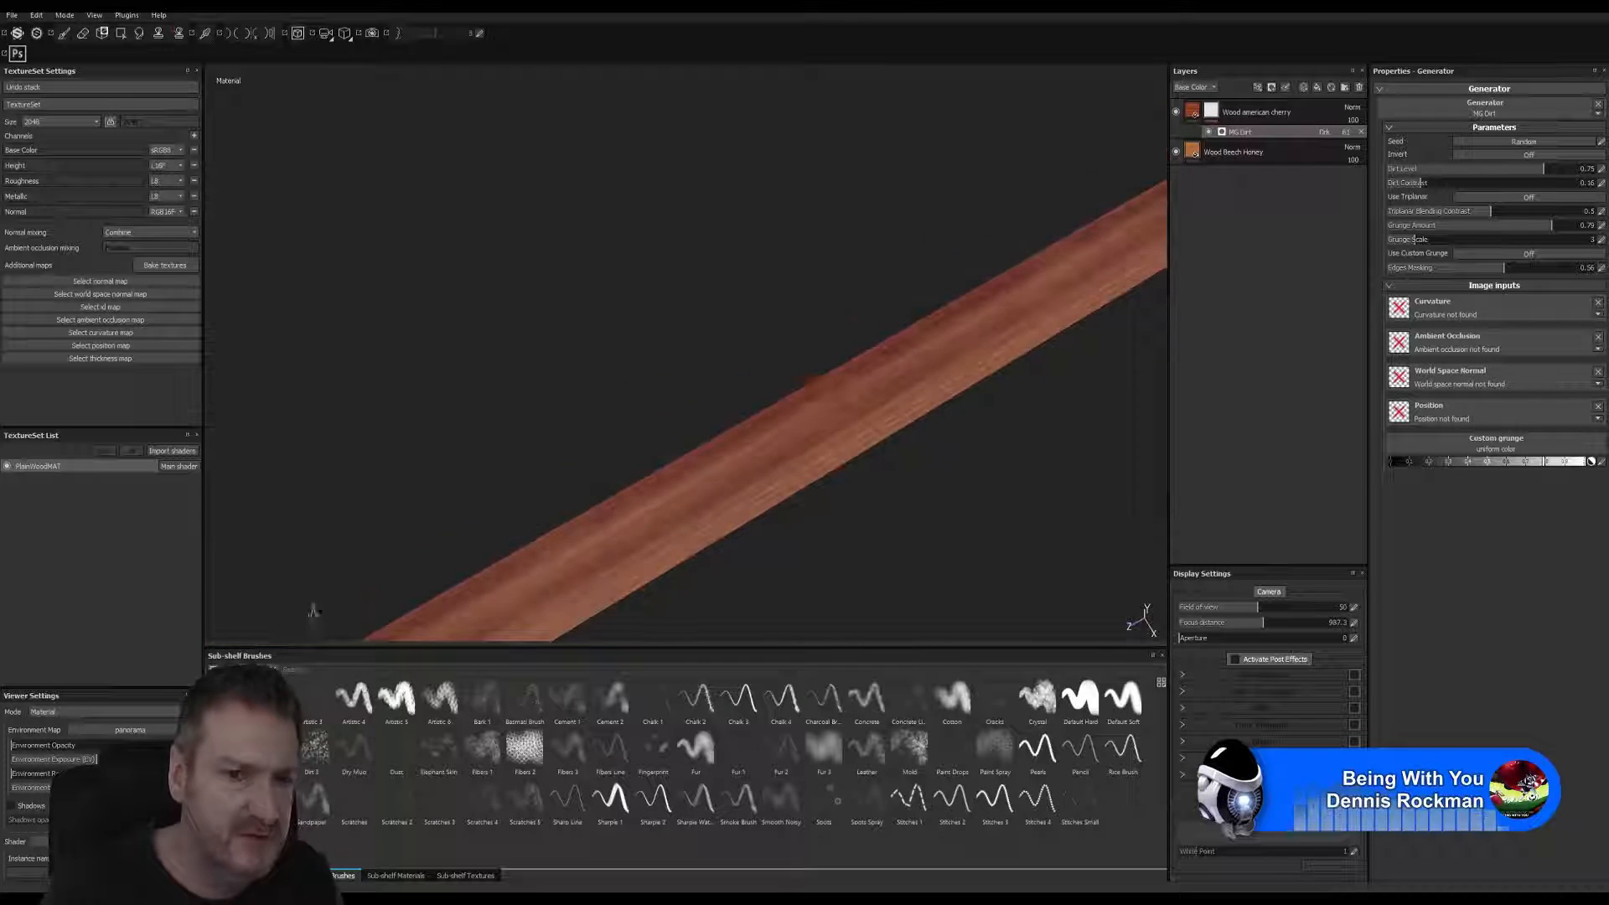
{"action": "scroll", "coordinate": [578, 505], "scroll_direction": "down", "scroll_amount": 4}
{"action": "left_click_drag", "start_coordinate": [596, 539], "coordinate": [695, 440], "text": "alt"}
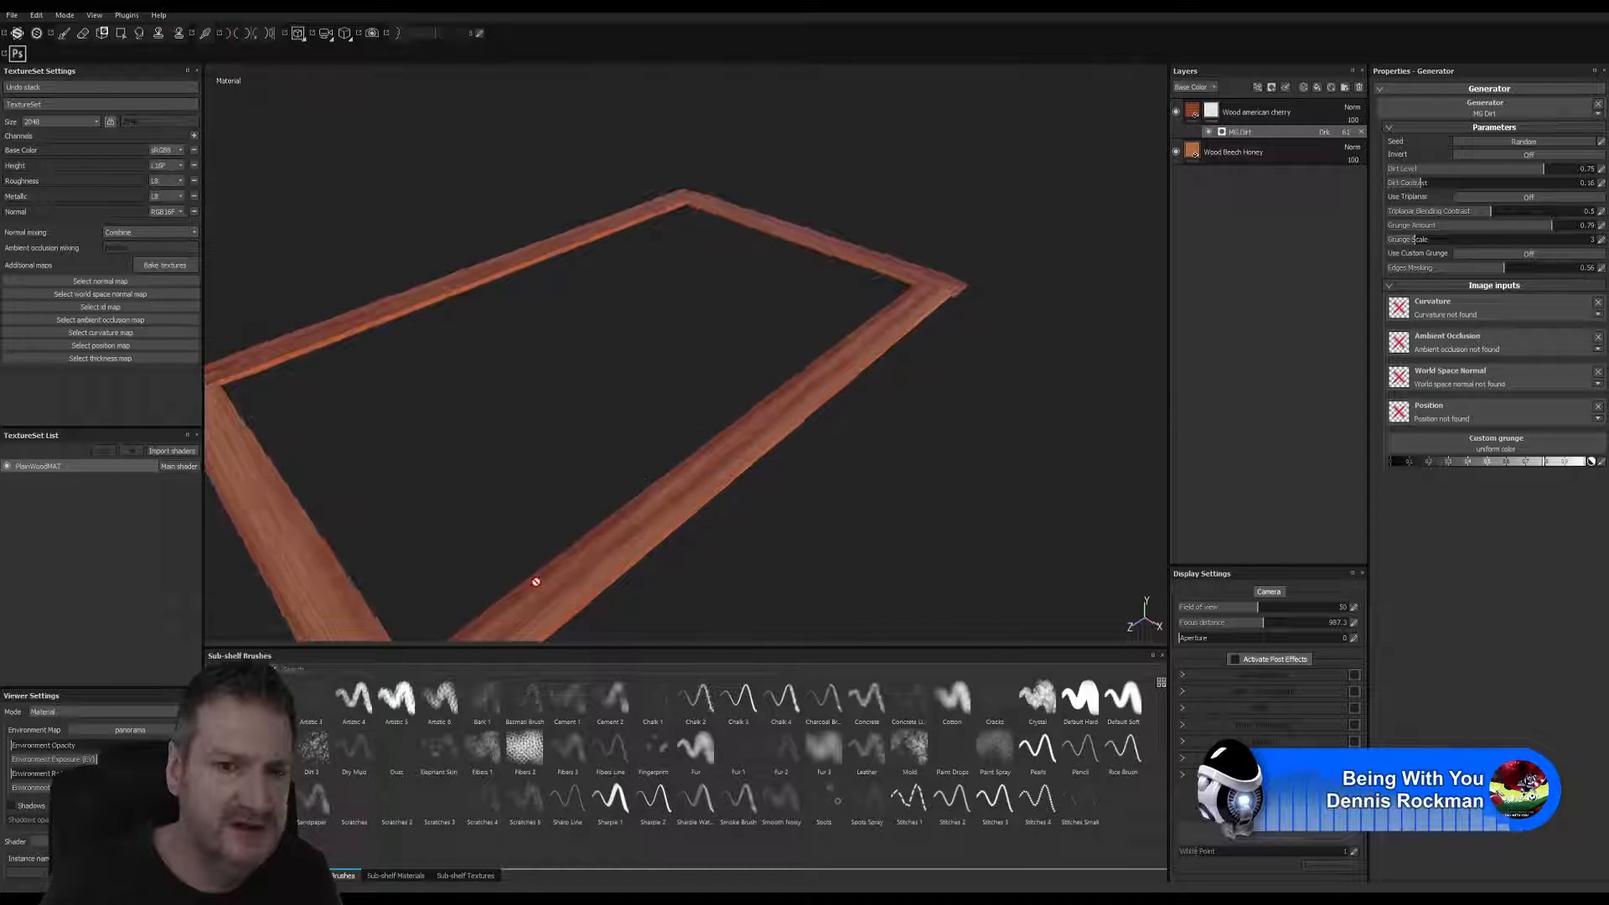
{"action": "scroll", "coordinate": [535, 581], "scroll_direction": "up", "scroll_amount": 5}
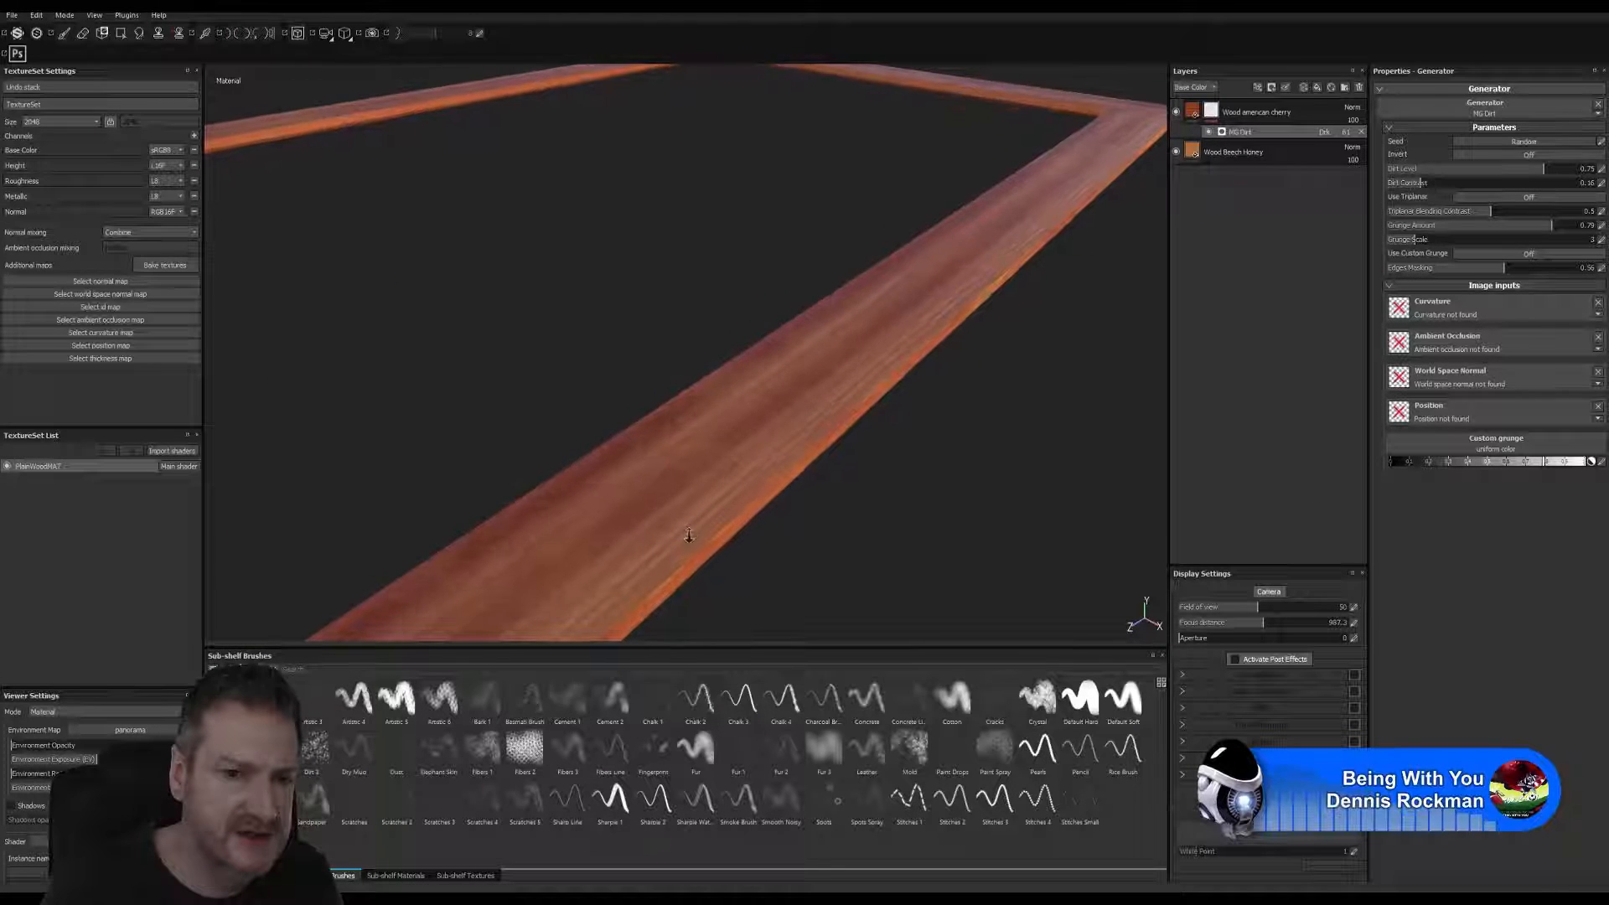
{"action": "scroll", "coordinate": [689, 536], "scroll_direction": "up", "scroll_amount": 6}
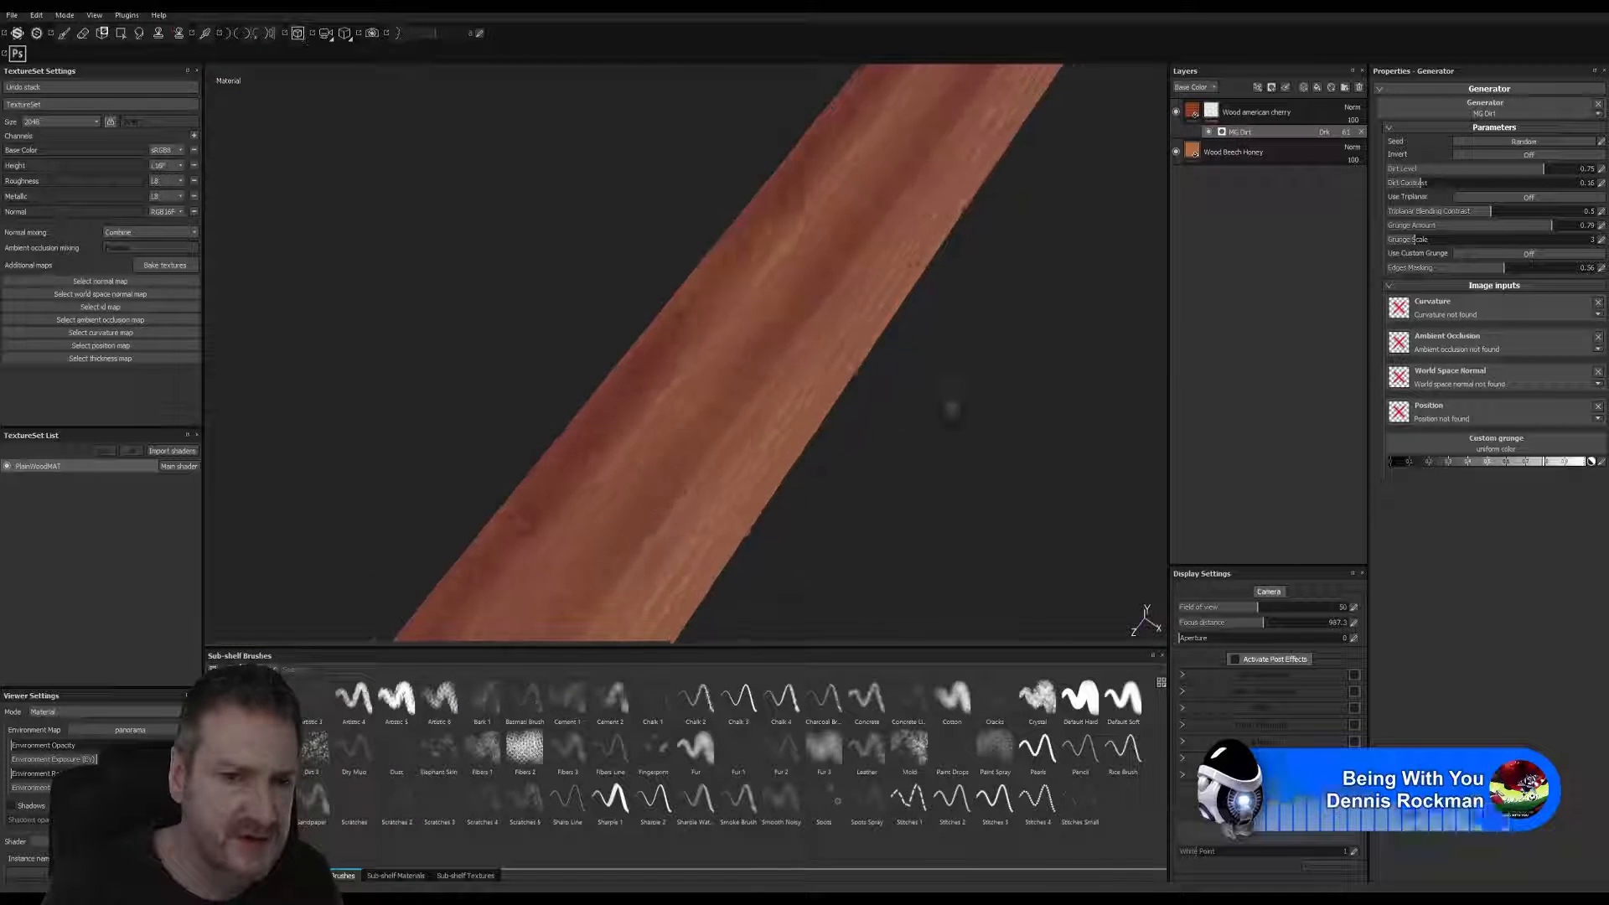
{"action": "left_click_drag", "start_coordinate": [951, 409], "coordinate": [923, 348], "text": "alt"}
{"action": "left_click_drag", "start_coordinate": [732, 471], "coordinate": [291, 560], "text": "alt"}
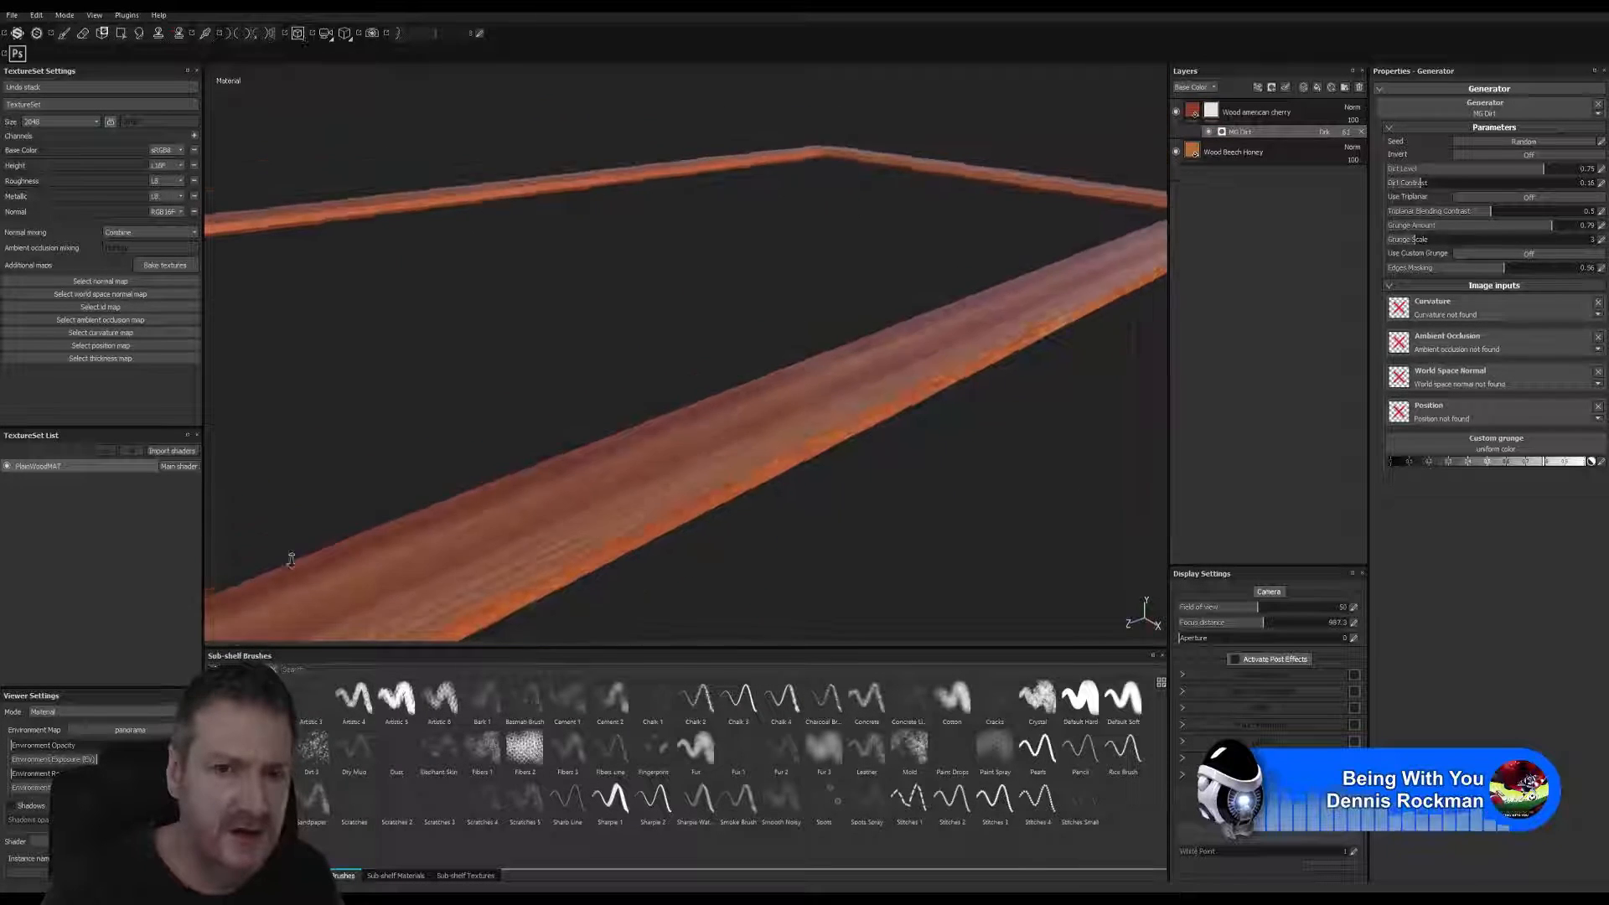
{"action": "right_click_drag", "start_coordinate": [291, 560], "coordinate": [637, 386], "text": "alt"}
{"action": "left_click_drag", "start_coordinate": [653, 398], "coordinate": [647, 439], "text": "alt"}
{"action": "right_click_drag", "start_coordinate": [646, 439], "coordinate": [711, 445], "text": "alt"}
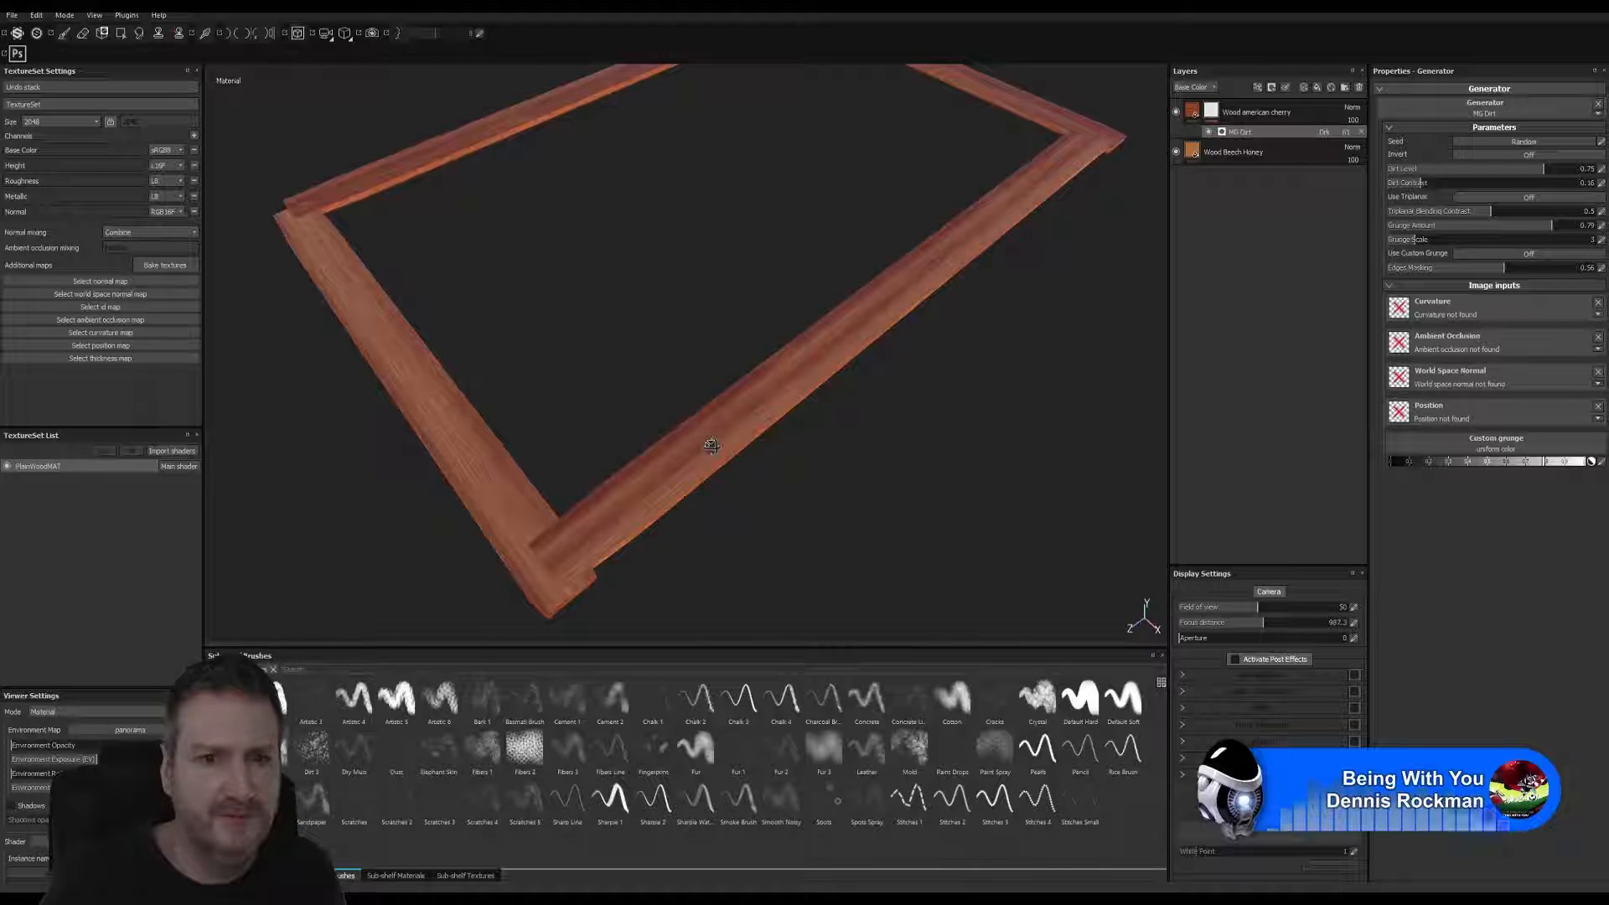
{"action": "left_click_drag", "start_coordinate": [712, 446], "coordinate": [702, 392], "text": "alt"}
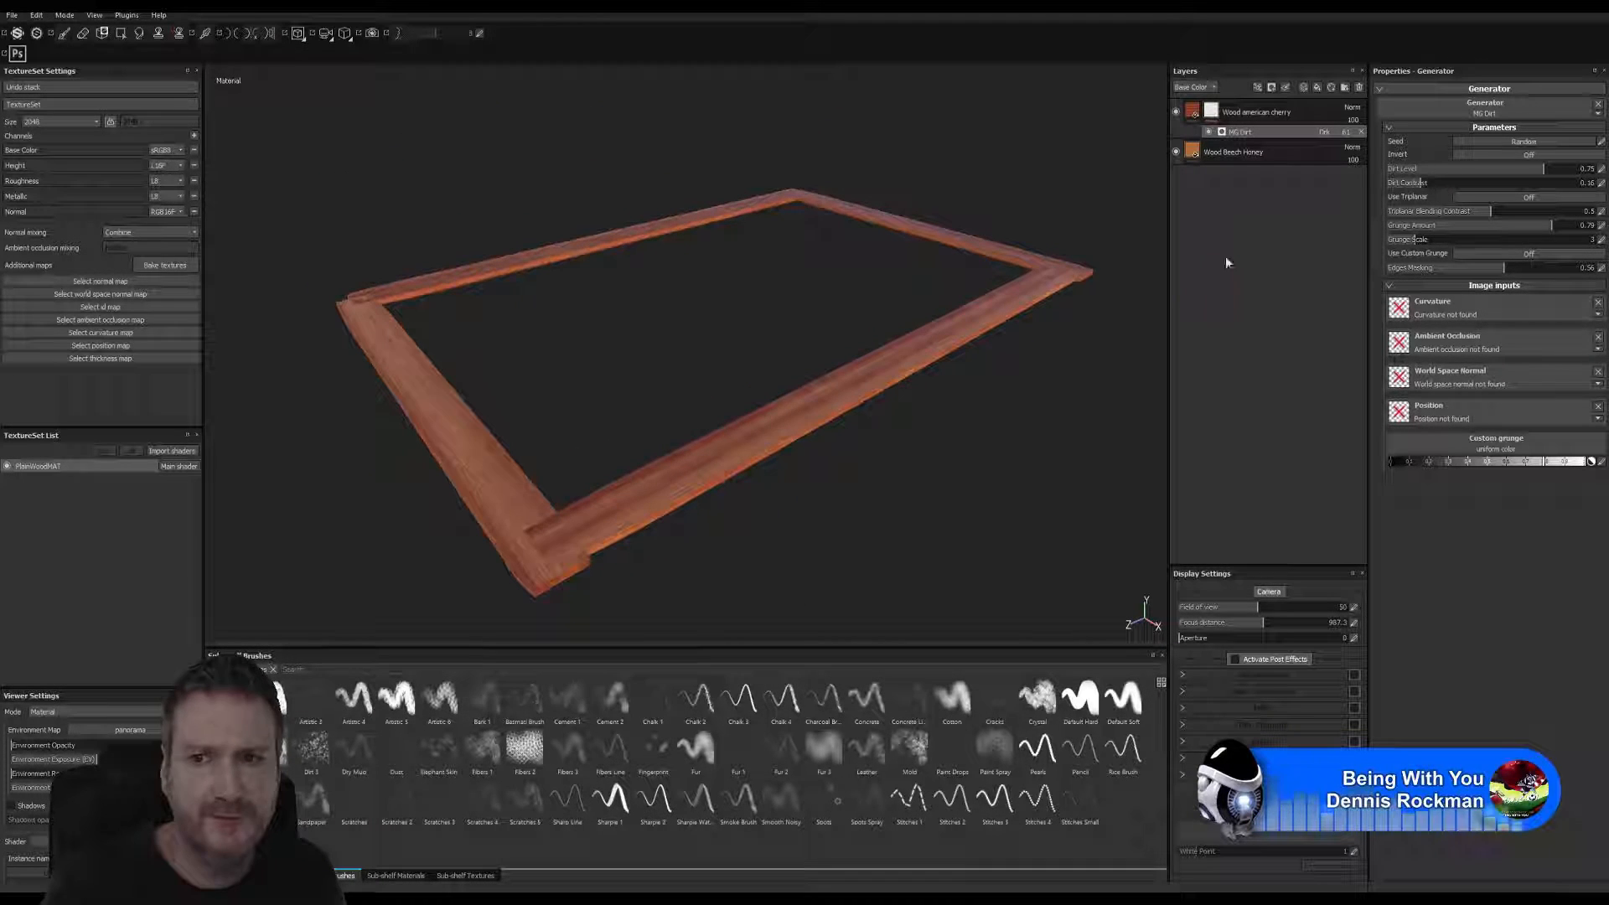
- Set the Wood american cherry material's luminosity to 0.47 and its contrast to 0.14
{"action": "left_click", "coordinate": [1192, 114]}
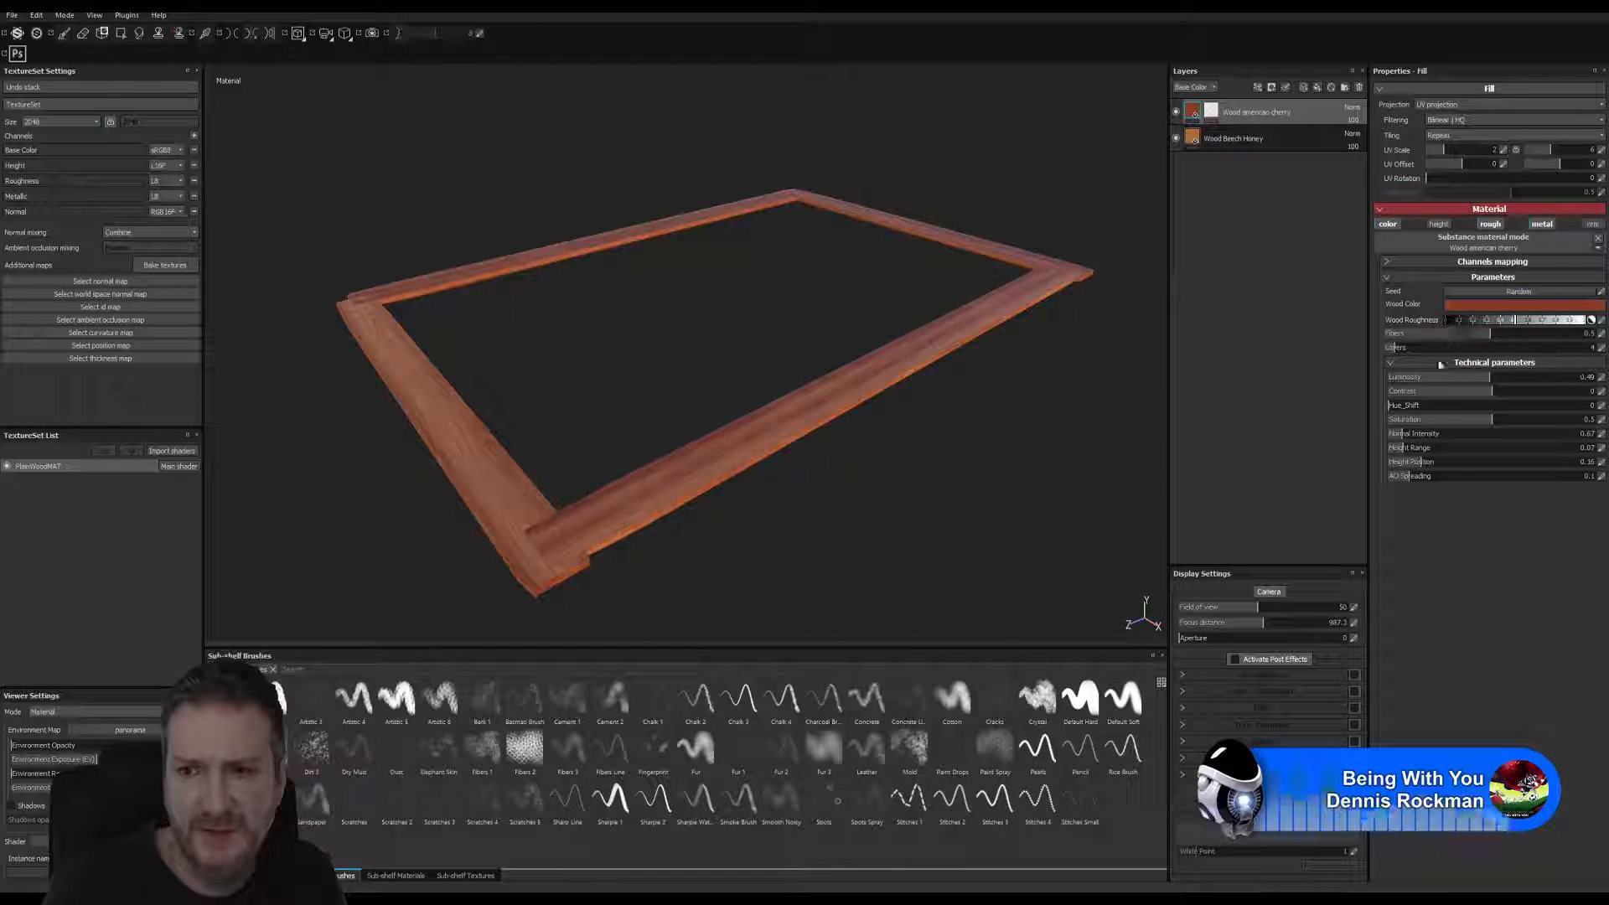
{"action": "left_click", "coordinate": [1486, 379]}
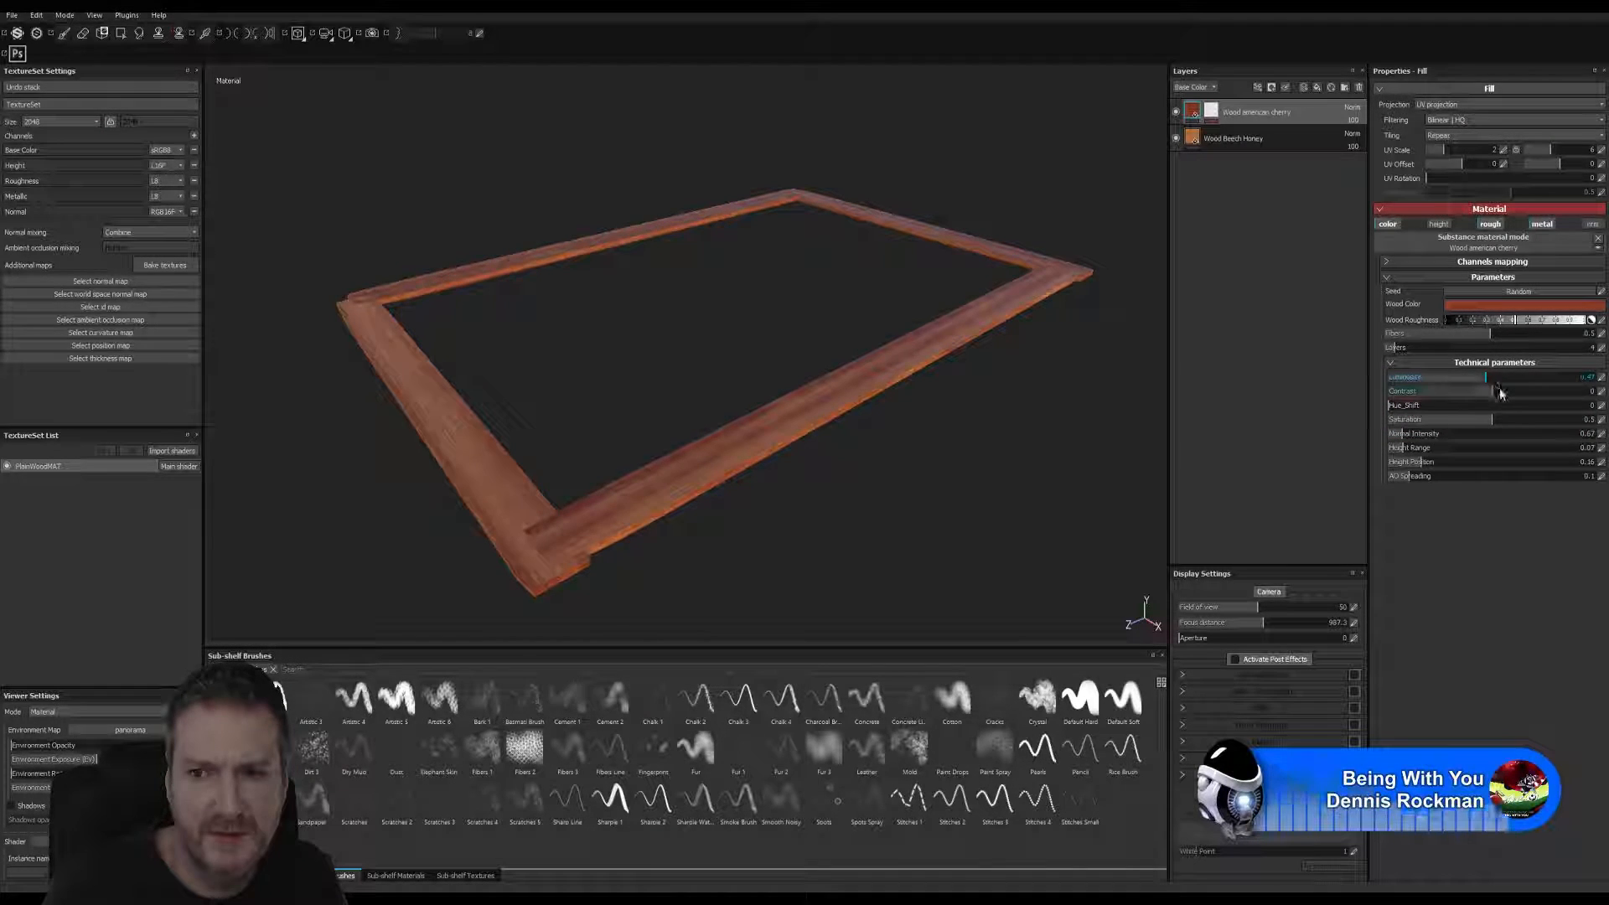
{"action": "left_click", "coordinate": [1502, 393]}
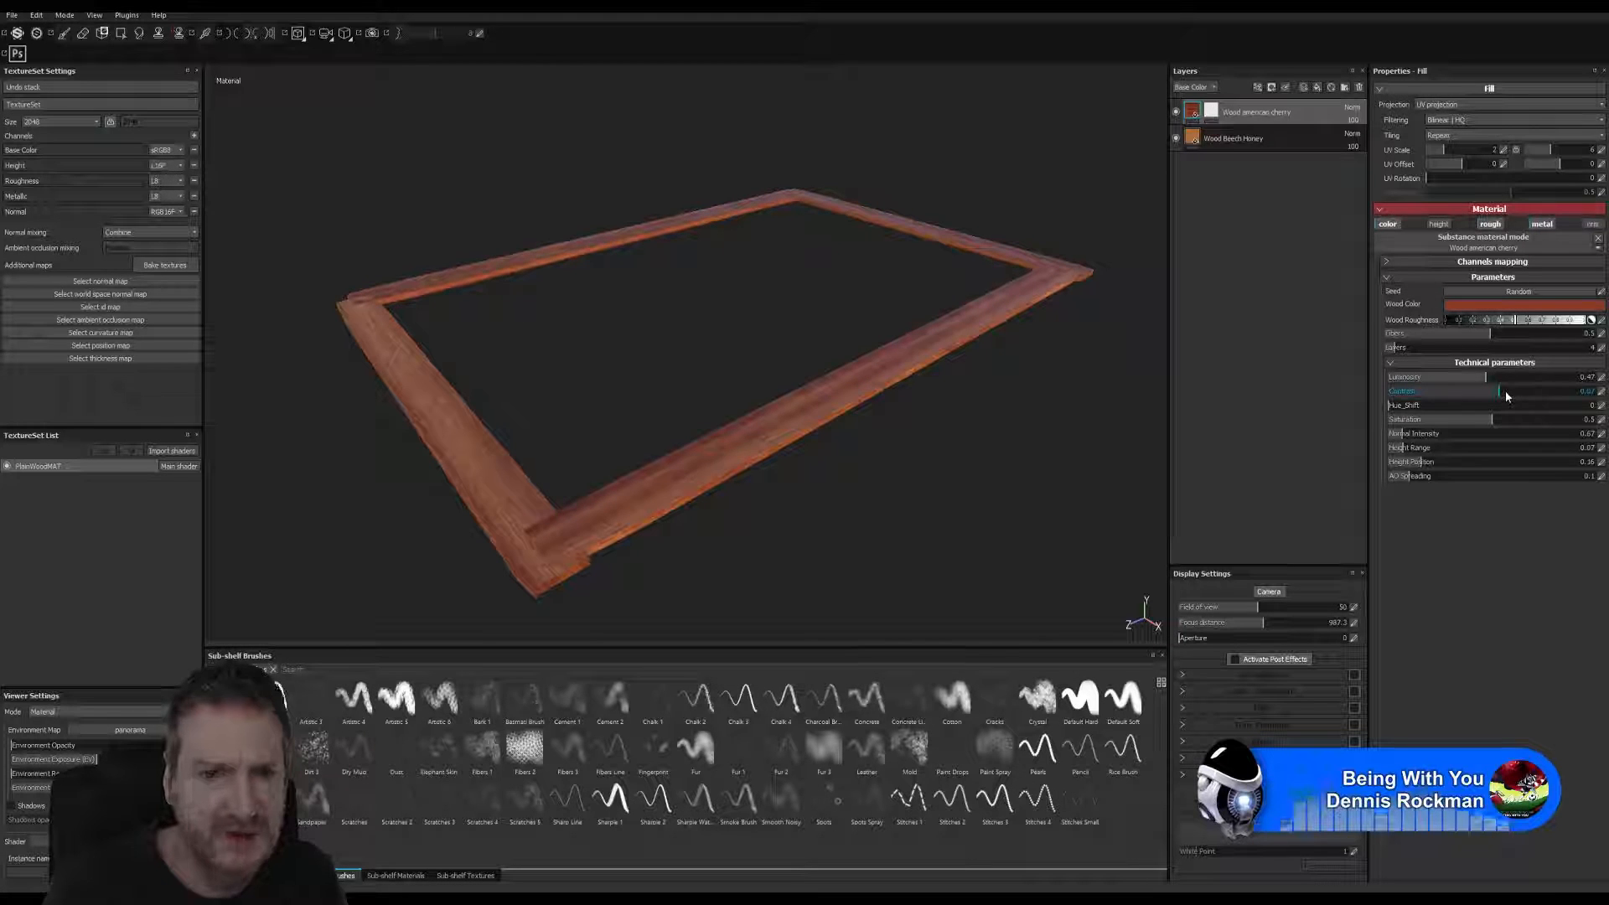
{"action": "left_click", "coordinate": [1506, 391]}
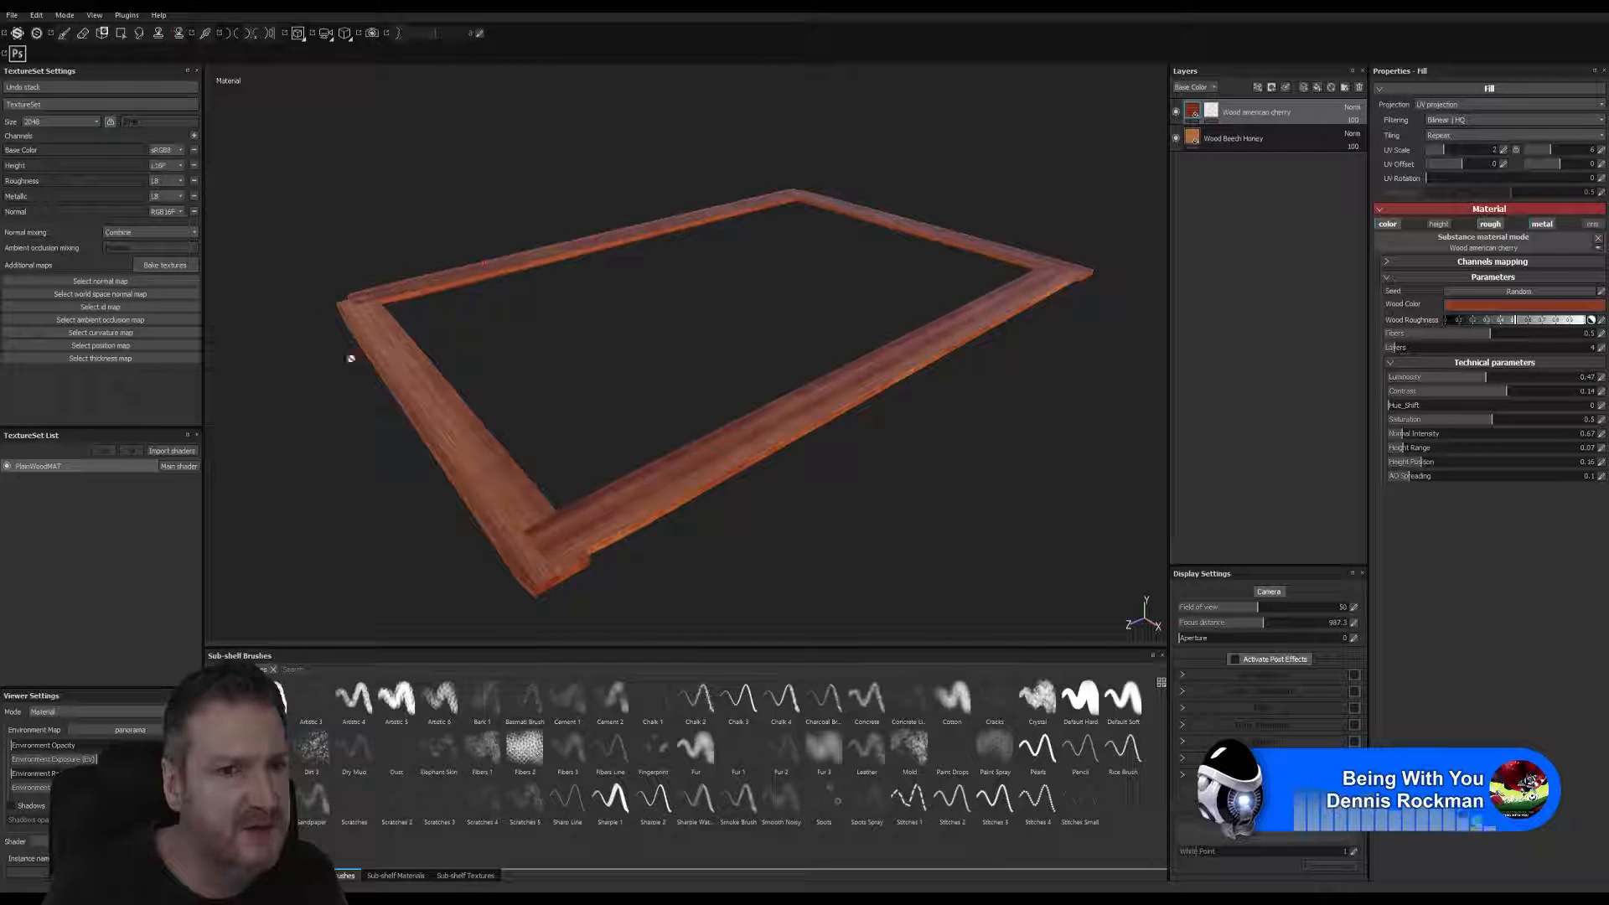
- Darken the cherry material's wood color to RGB 0.515, 0.193, 0.120 and check it around the frame
{"action": "left_click_drag", "start_coordinate": [880, 488], "coordinate": [1140, 406], "text": "alt"}
{"action": "left_click", "coordinate": [1485, 304]}
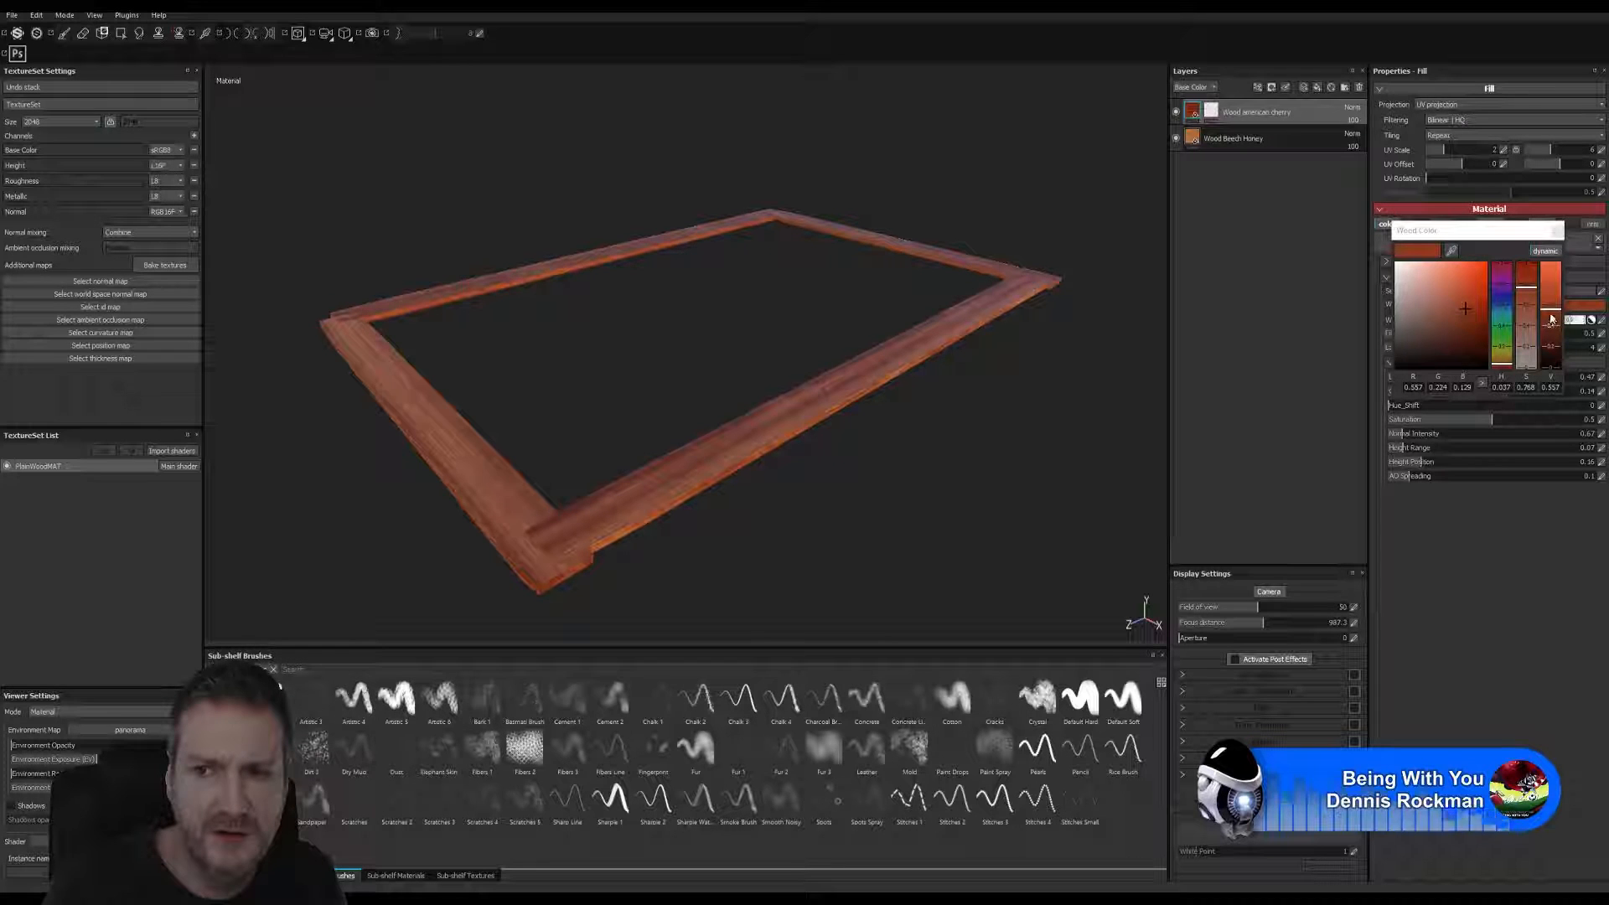
{"action": "left_click", "coordinate": [1551, 319]}
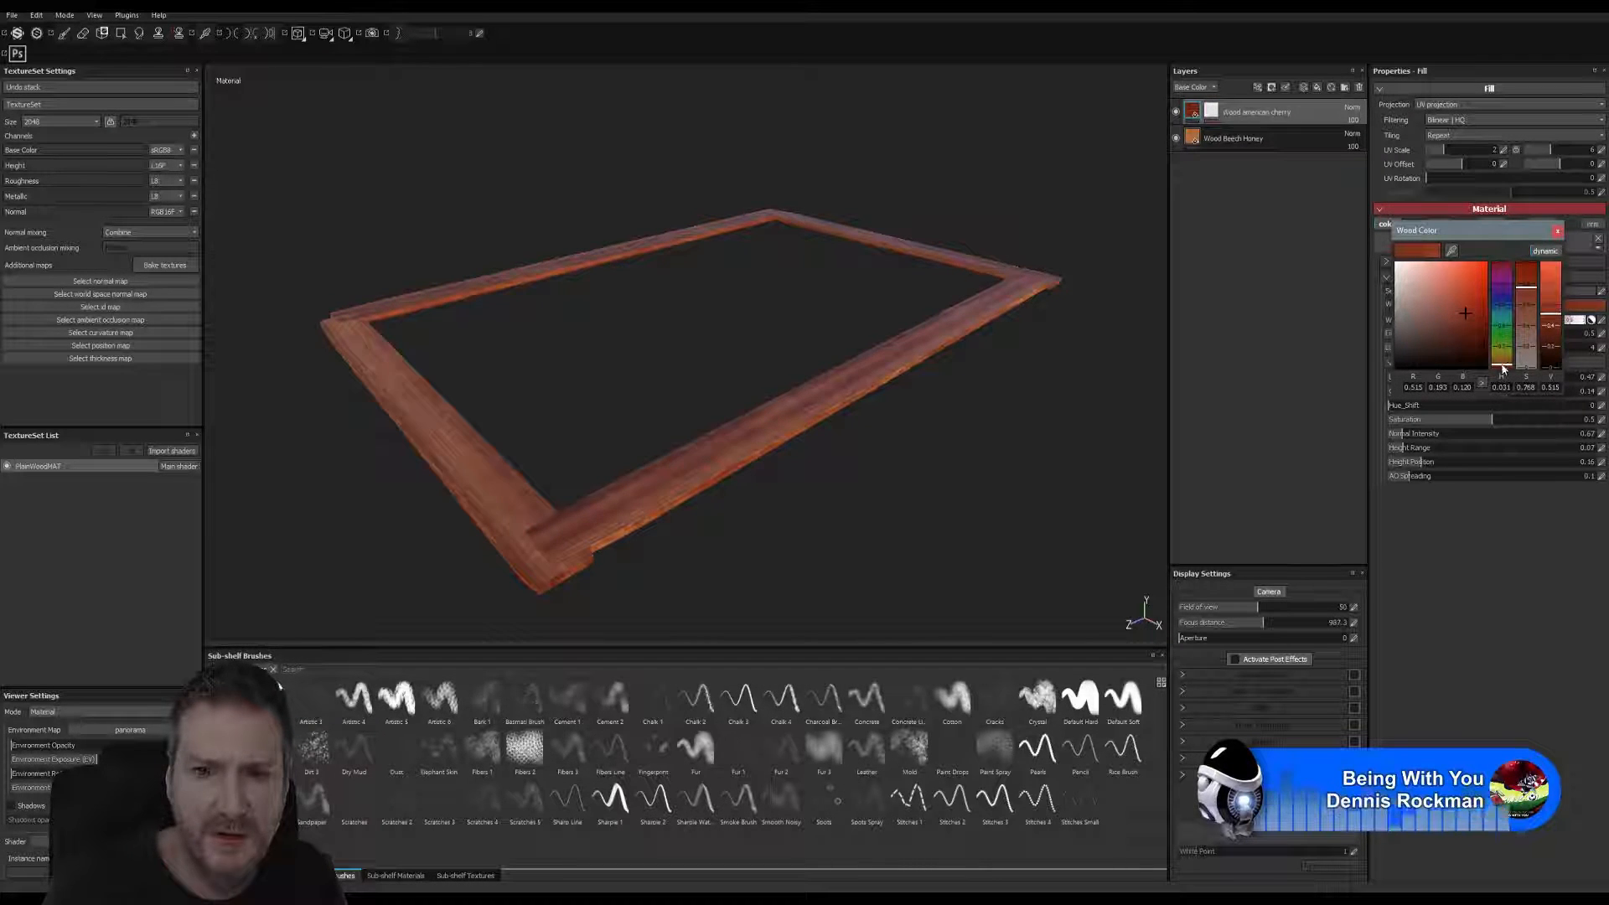
{"action": "mouse_move", "coordinate": [836, 476]}
{"action": "left_mouse_down", "text": "alt"}
{"action": "mouse_move", "coordinate": [812, 577]}
{"action": "mouse_move", "coordinate": [808, 478]}
{"action": "left_mouse_up", "text": "alt"}
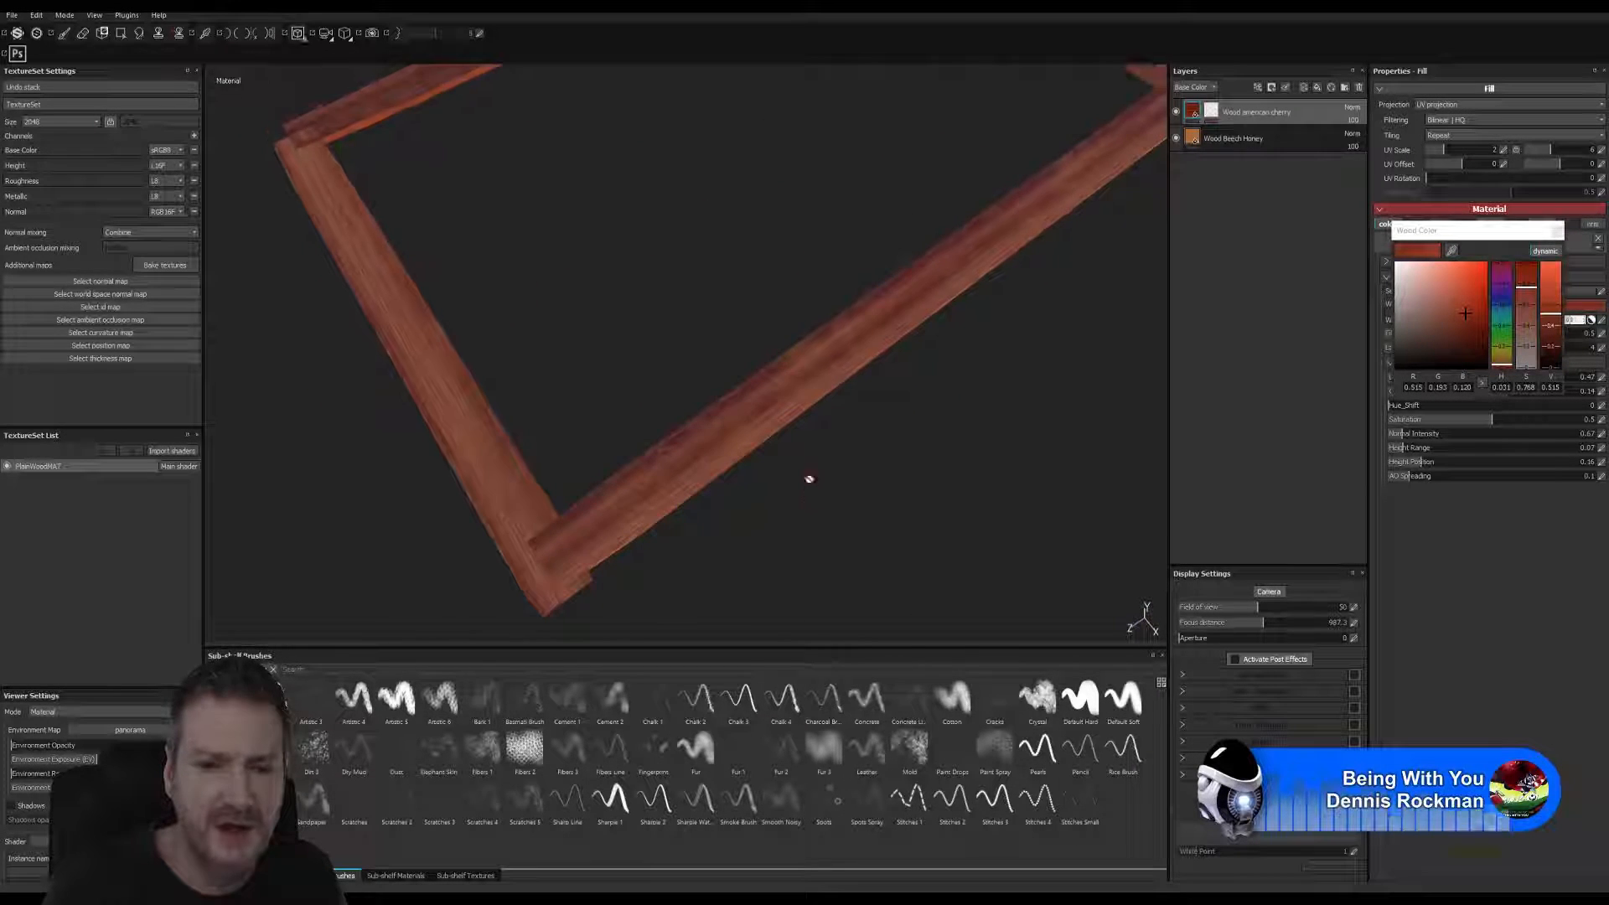
{"action": "scroll", "coordinate": [804, 476], "scroll_direction": "up", "scroll_amount": 3}
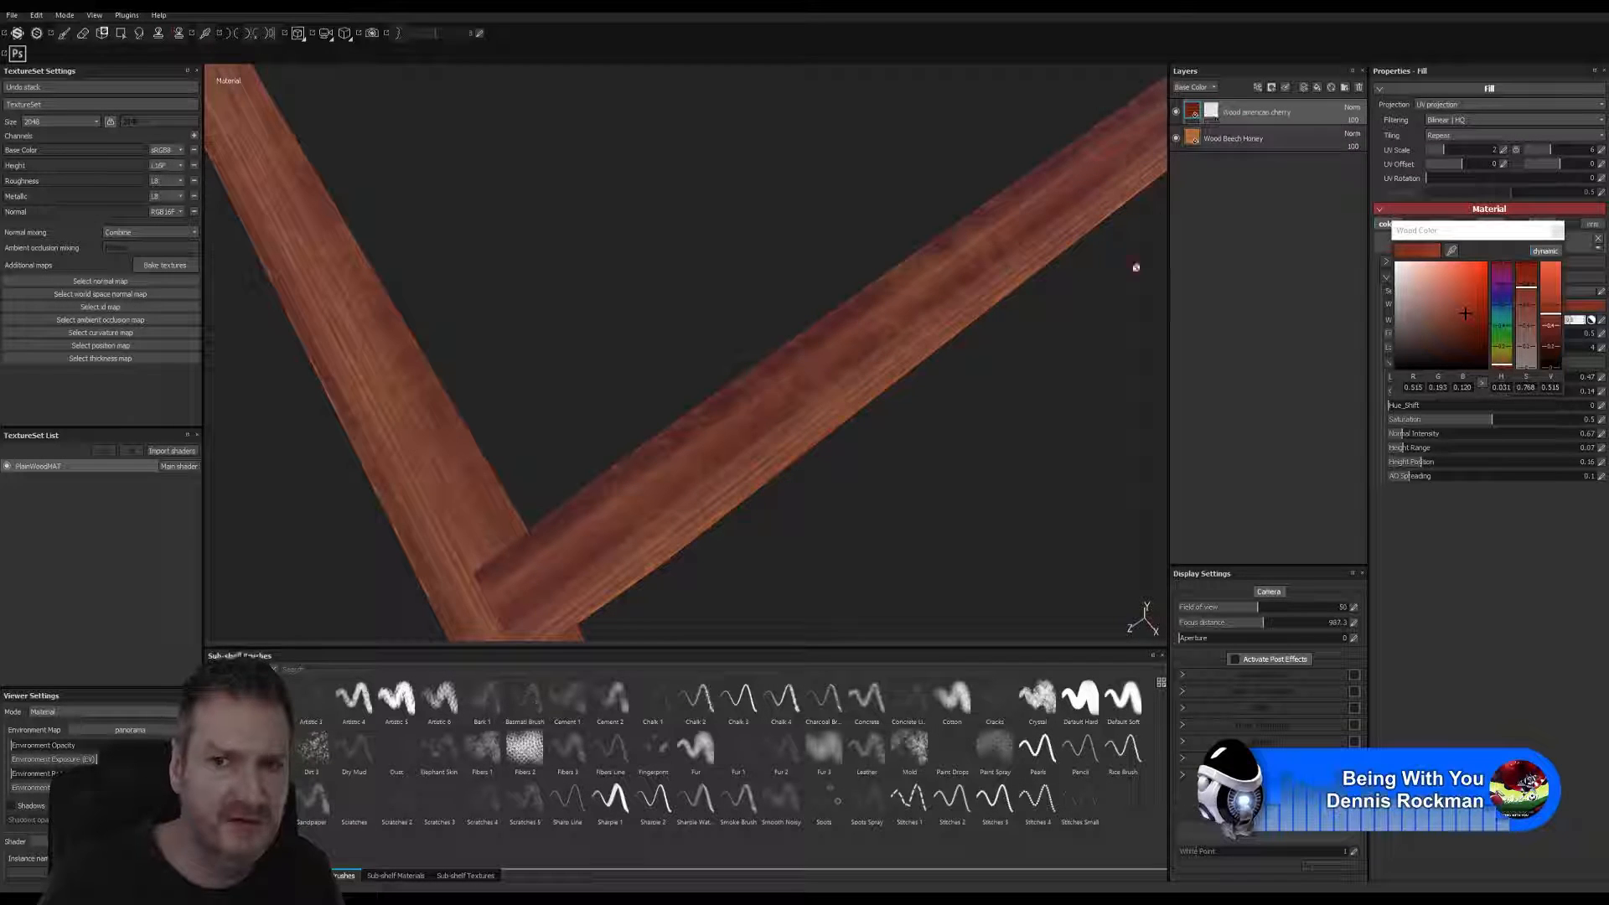
{"action": "mouse_move", "coordinate": [951, 461]}
{"action": "left_mouse_down", "text": "alt"}
{"action": "mouse_move", "coordinate": [951, 379]}
{"action": "mouse_move", "coordinate": [977, 453]}
{"action": "left_mouse_up", "text": "alt"}
{"action": "scroll", "coordinate": [977, 453], "scroll_direction": "down", "scroll_amount": 3}
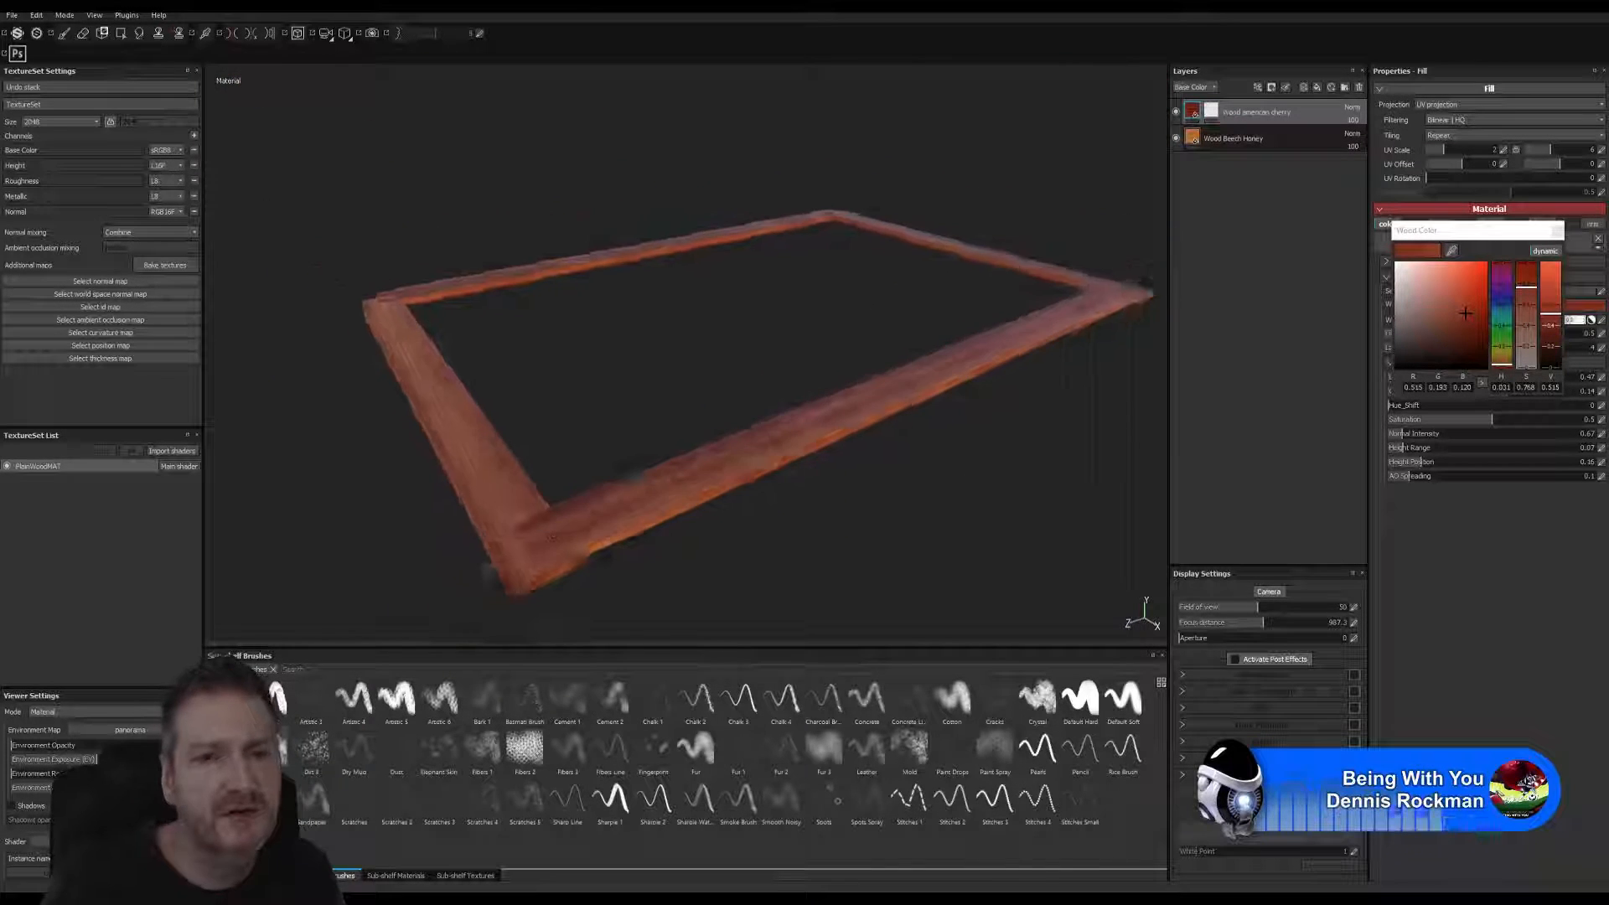
{"action": "left_click_drag", "start_coordinate": [738, 420], "coordinate": [865, 431], "text": "alt"}
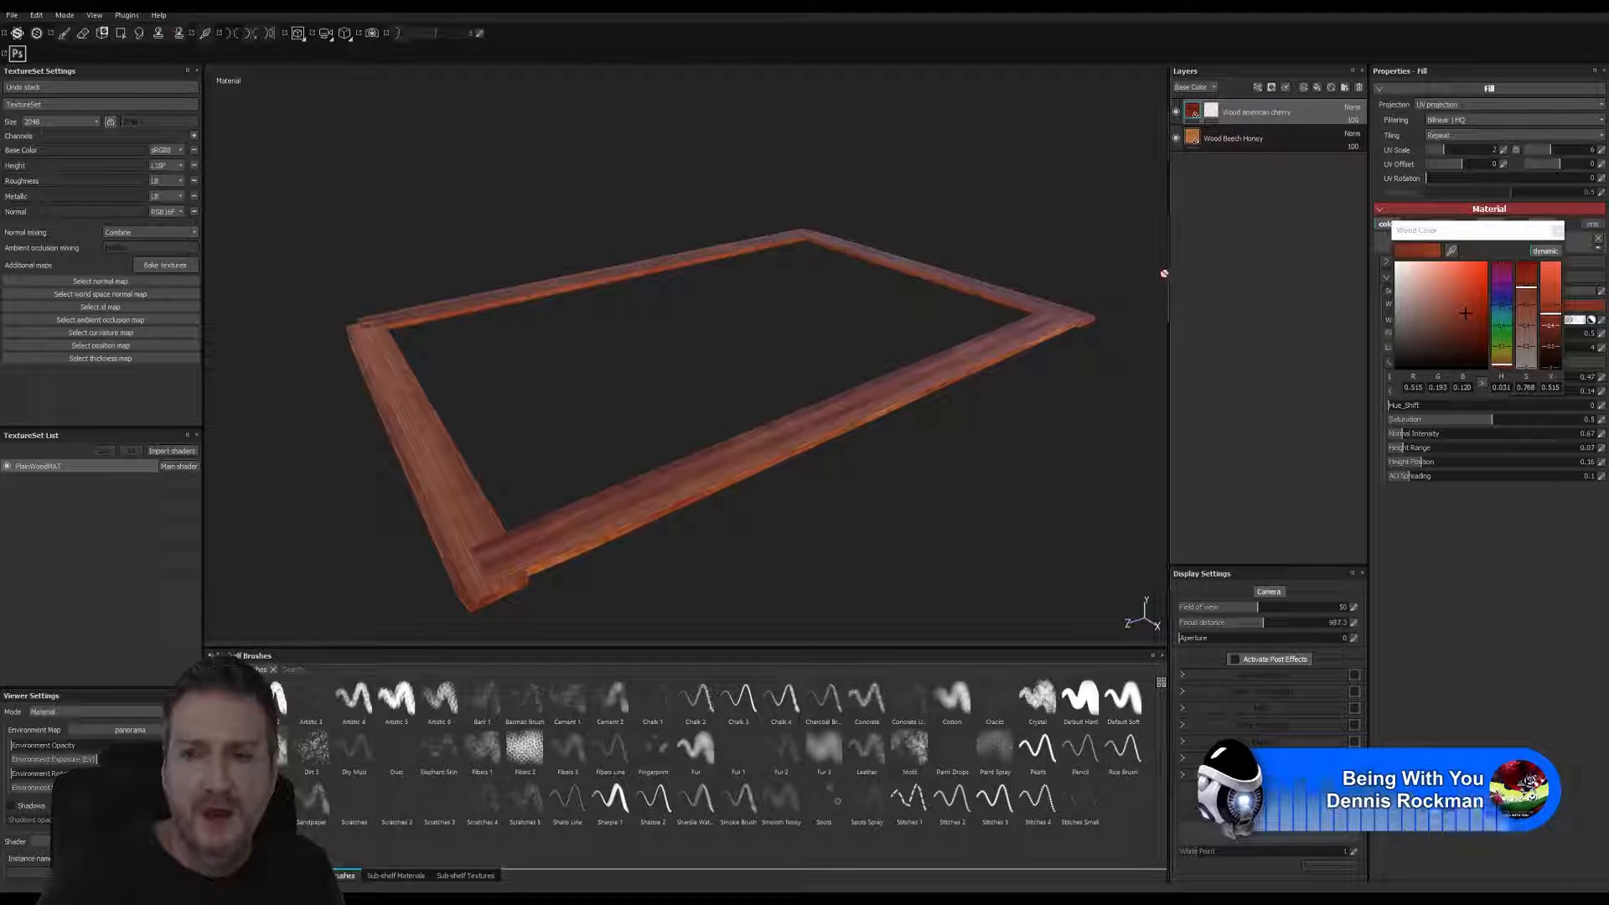
- Save the project as SqrBanisterBottom in the SqrBanister exports folder
{"action": "left_click", "coordinate": [11, 15]}
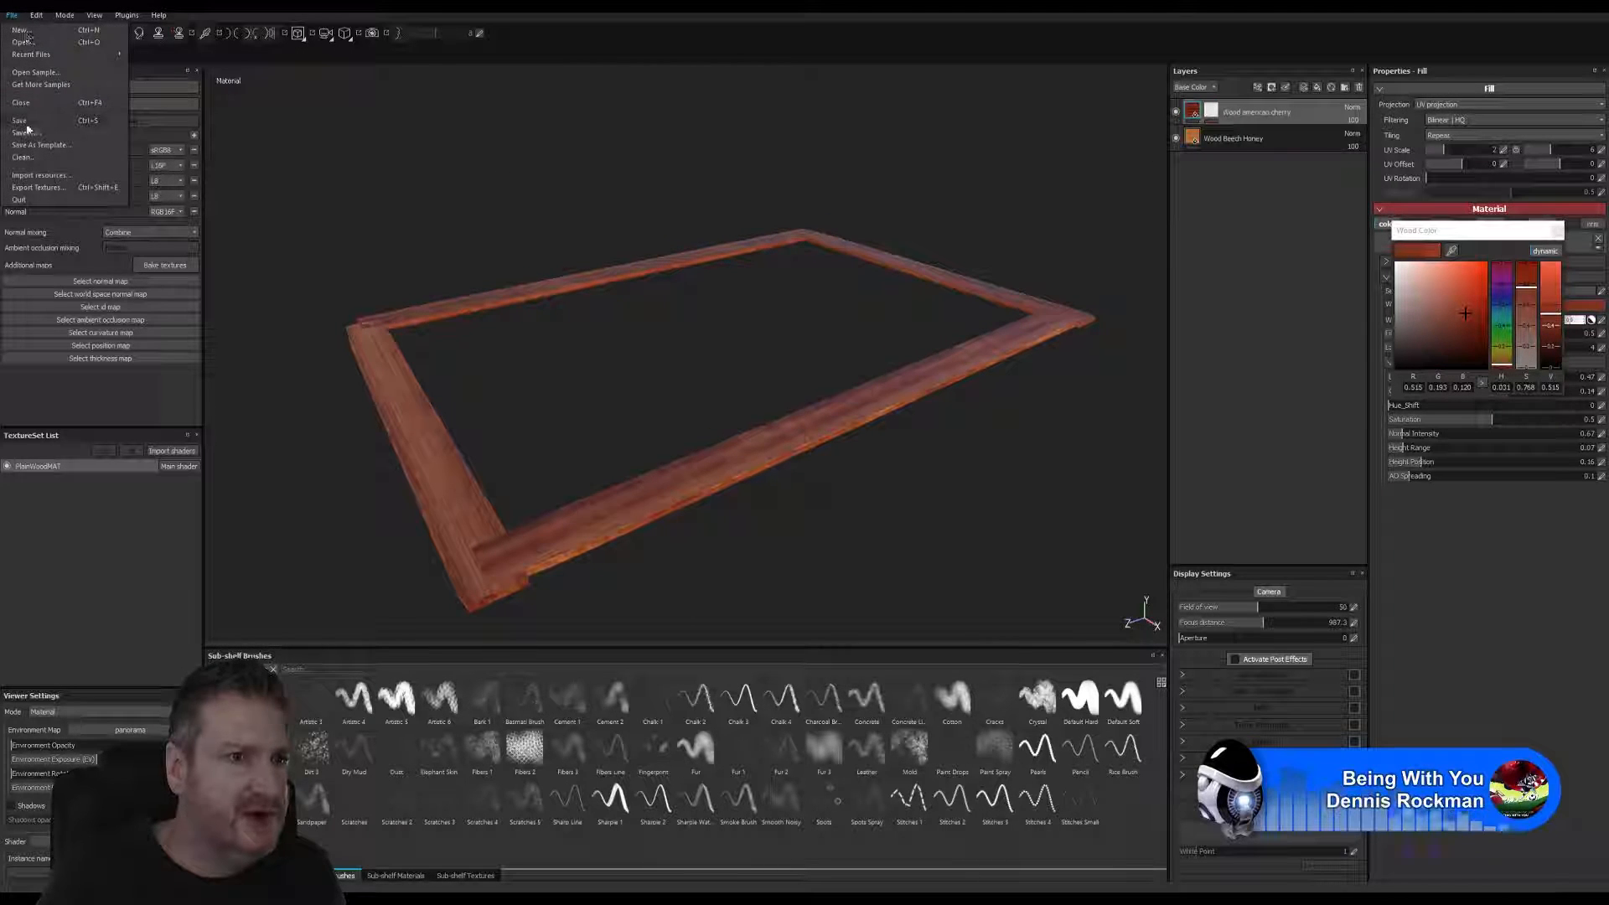
{"action": "left_click", "coordinate": [620, 297]}
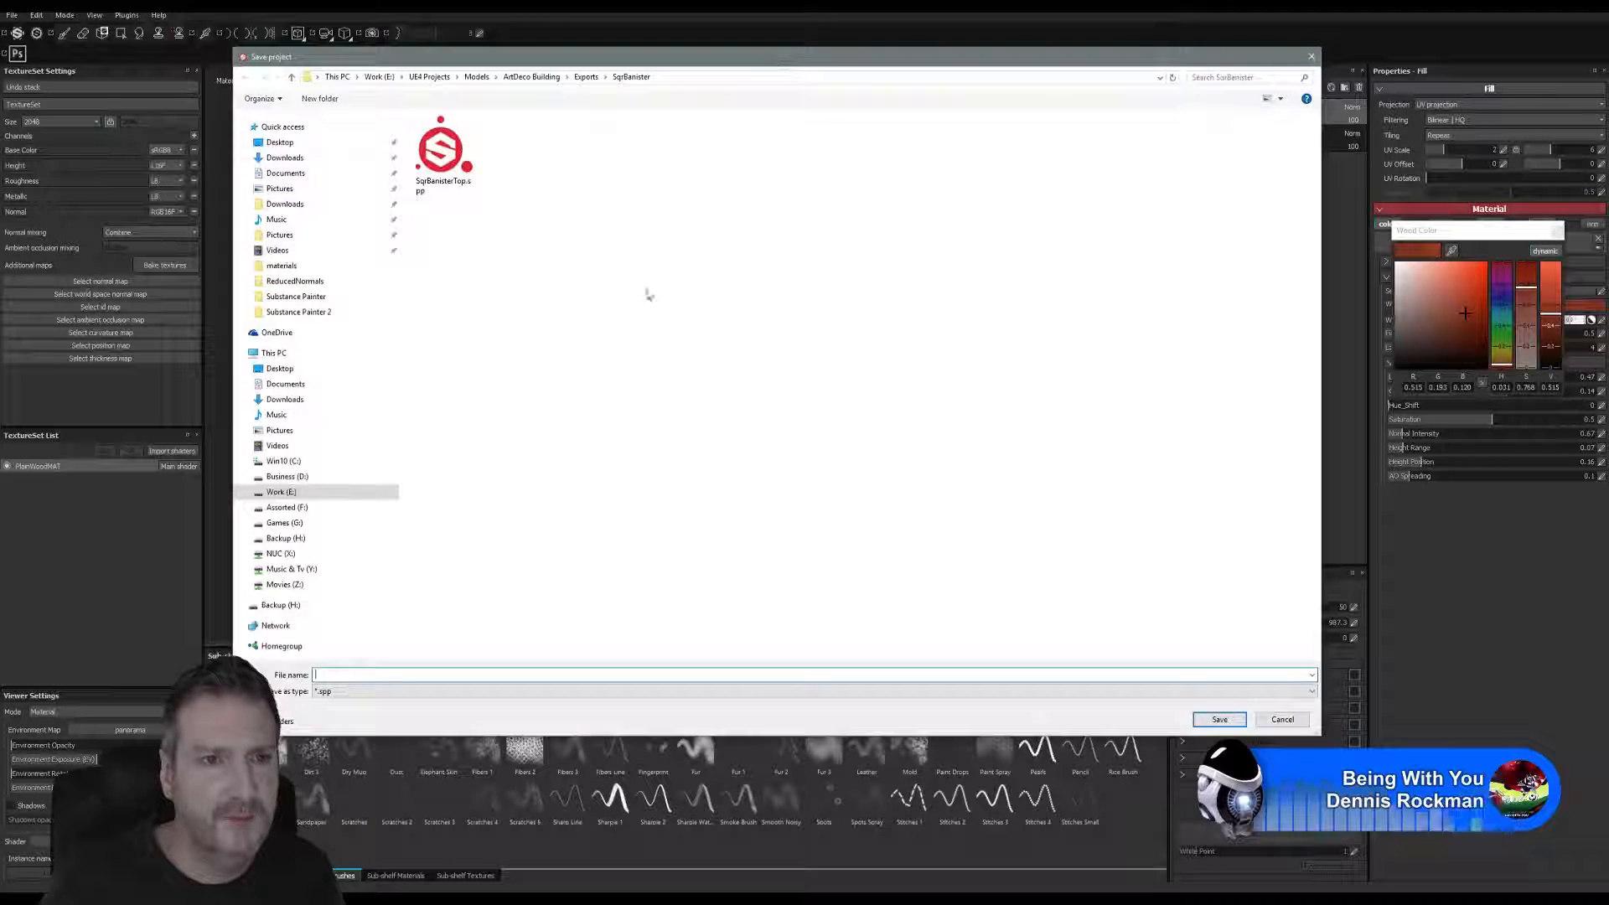
{"action": "type", "text": "S"}
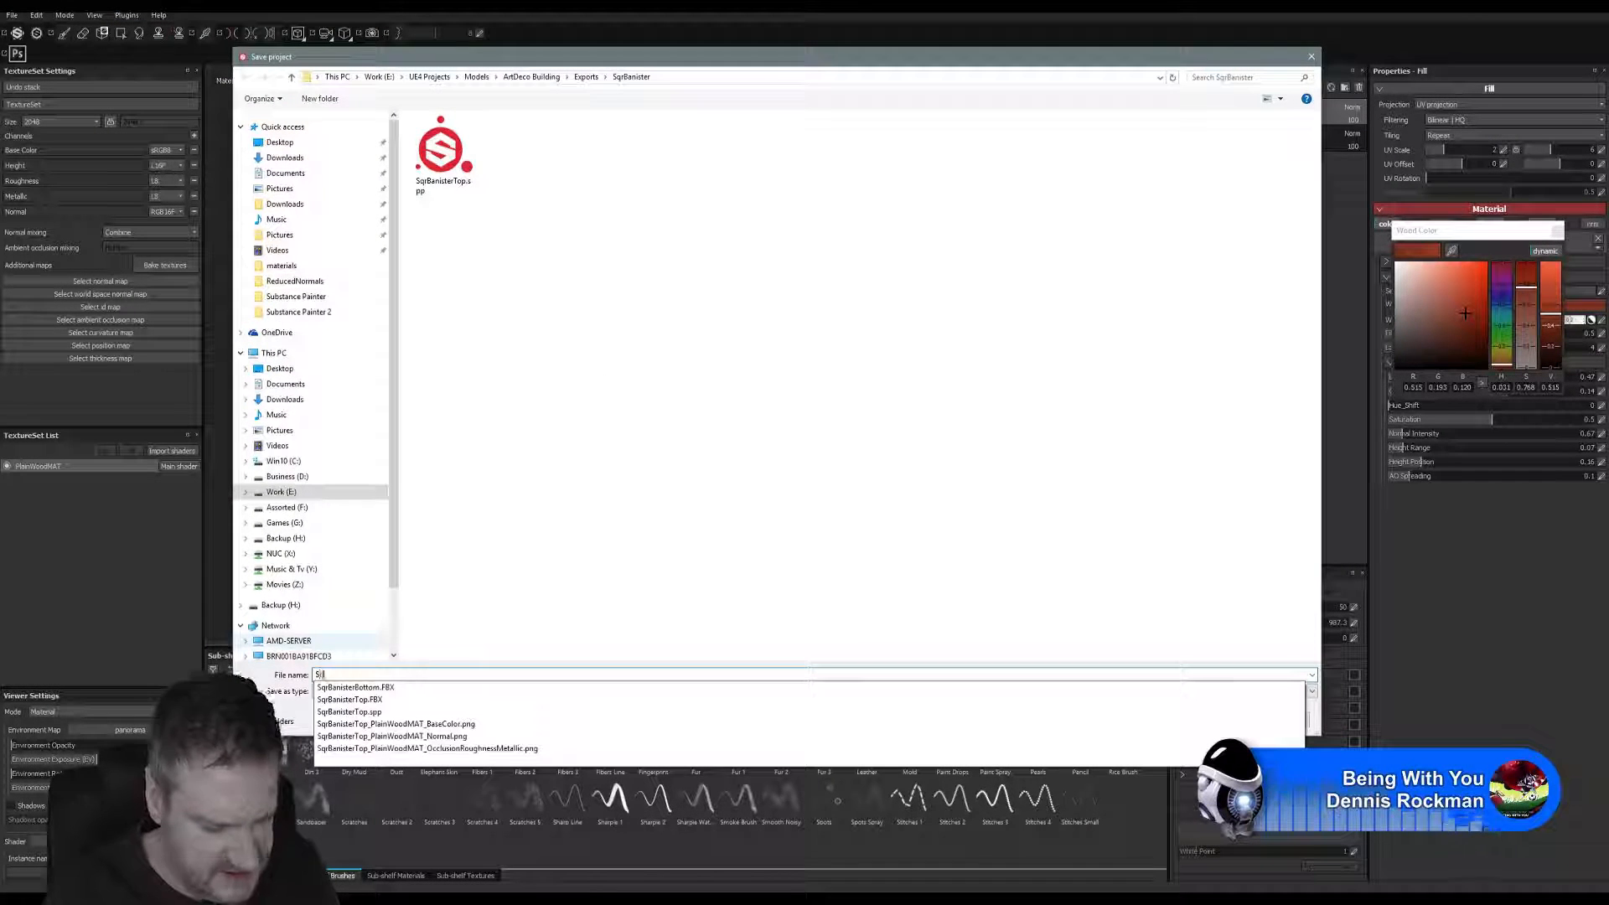
{"action": "type", "text": "qrBan"}
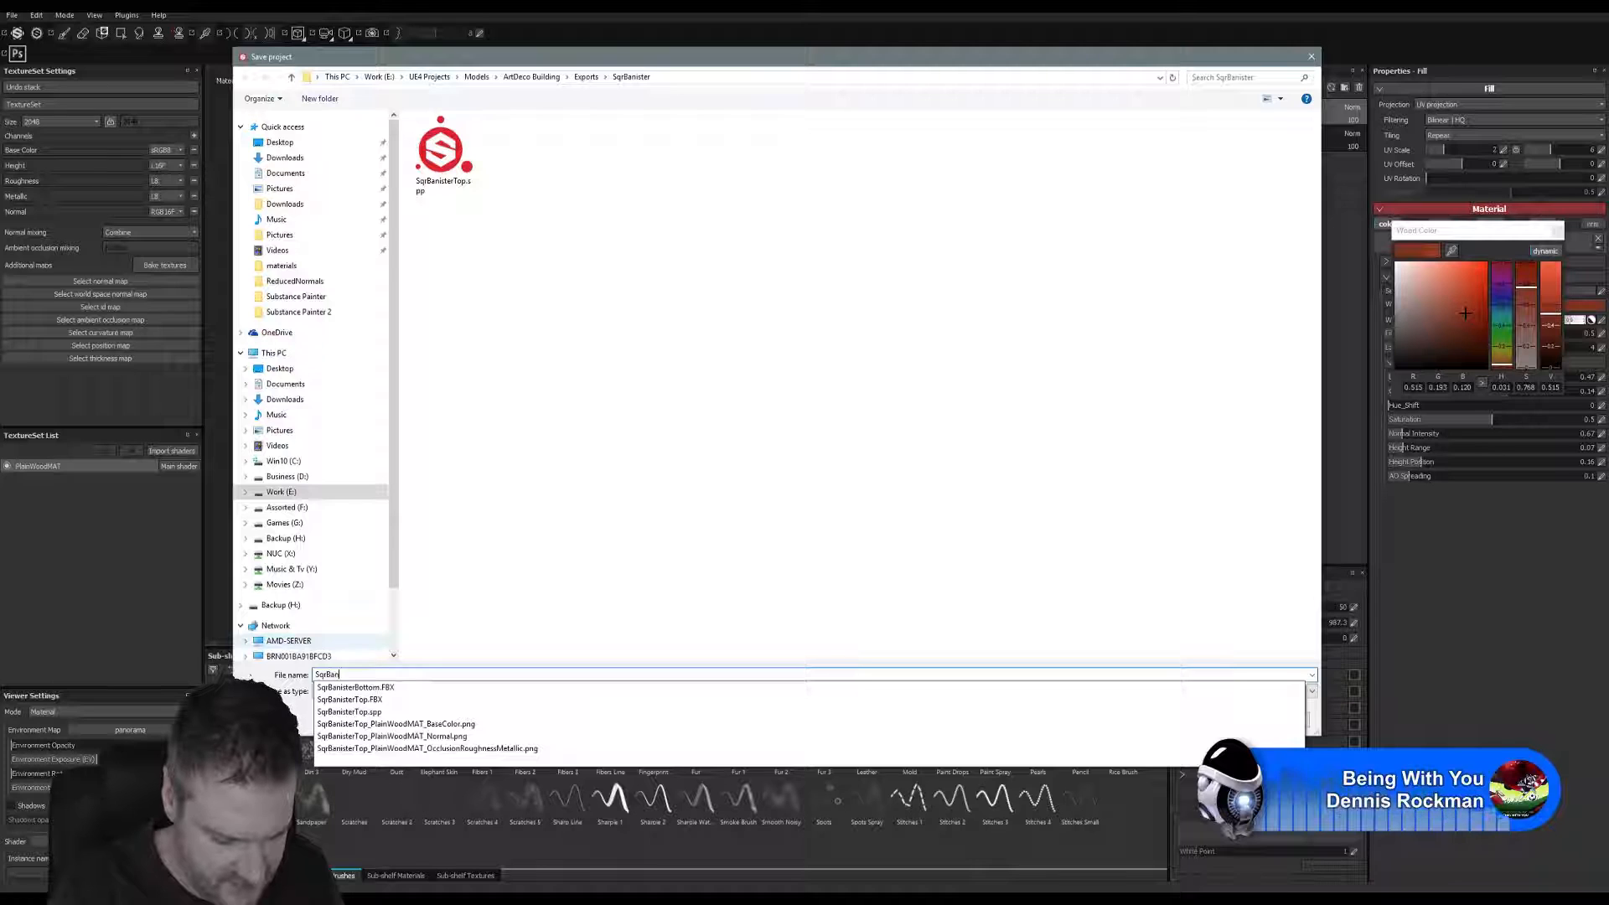
{"action": "type", "text": "isterNotto"}
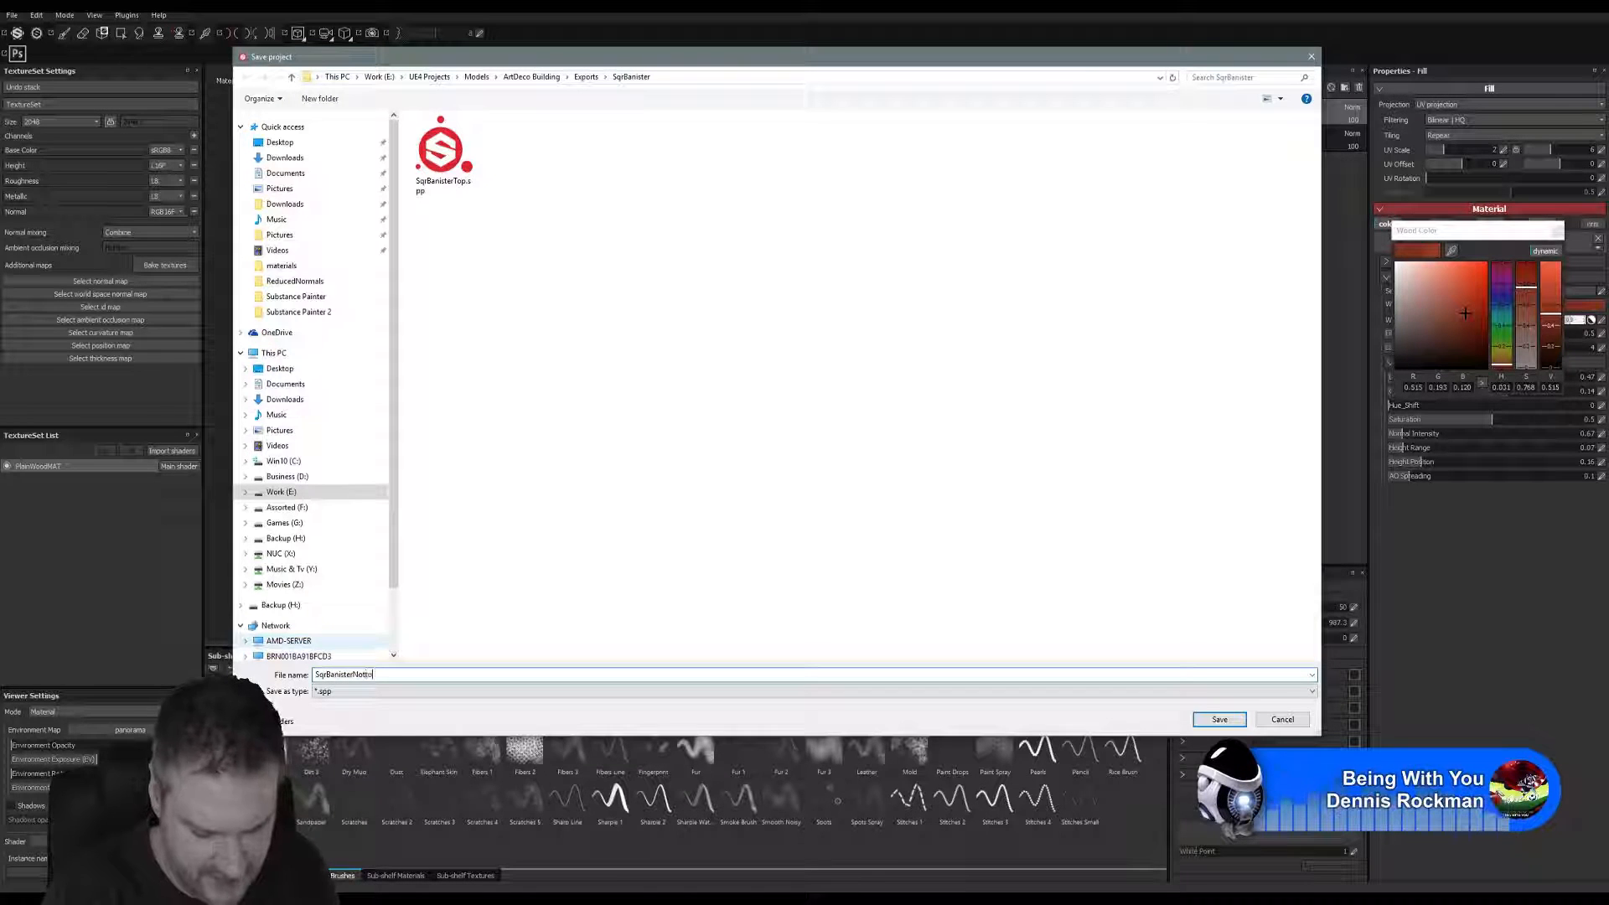
{"action": "type", "text": "m"}
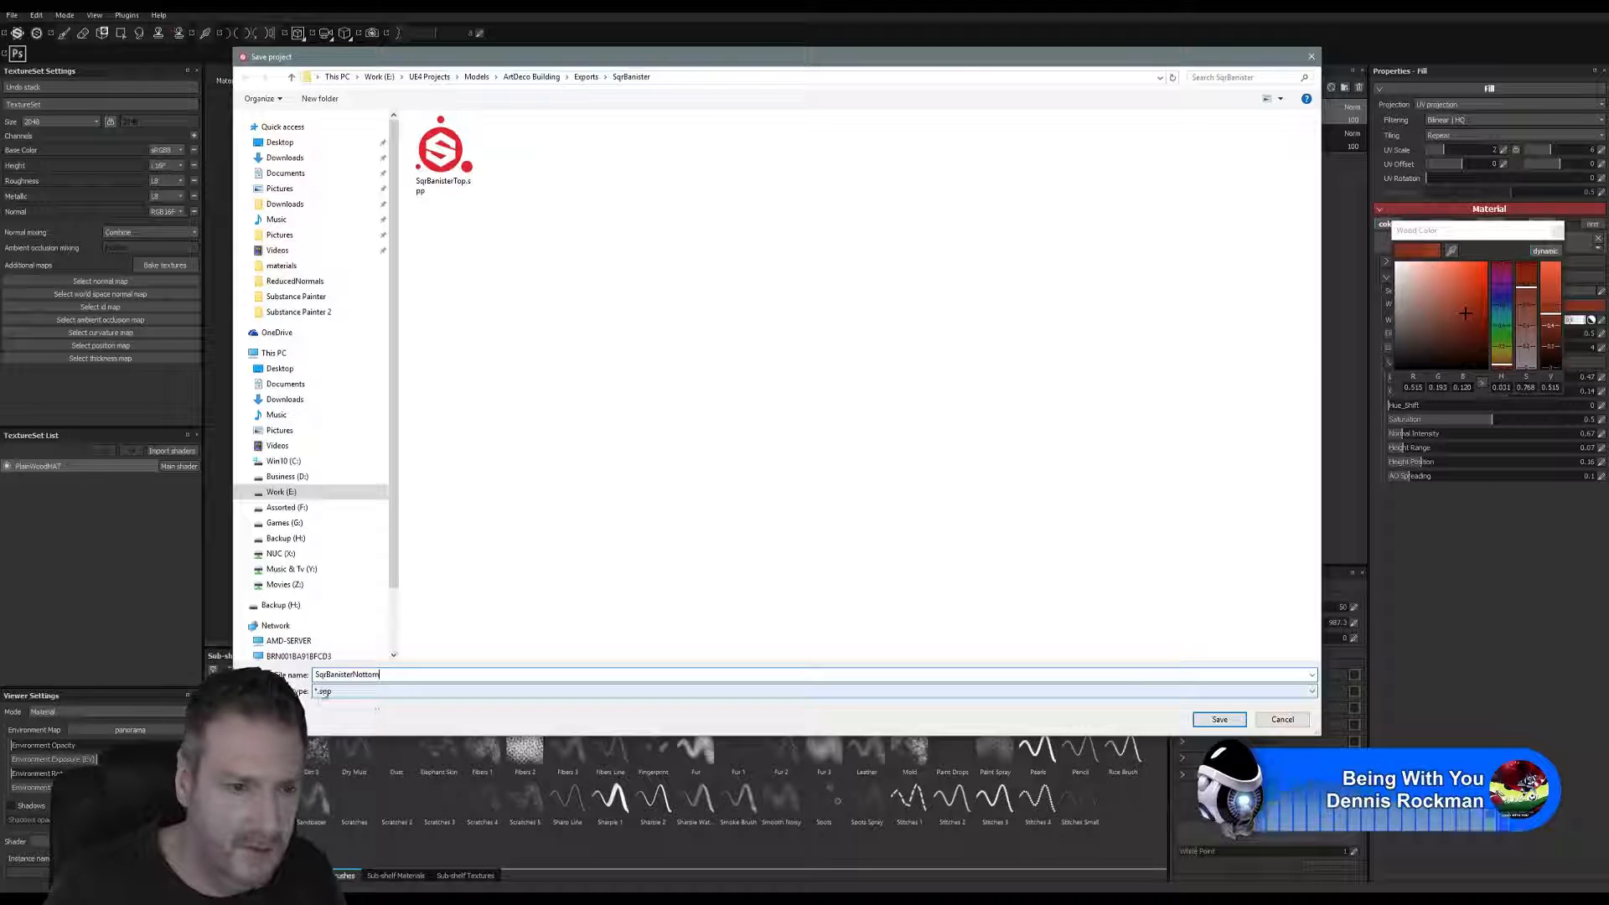
{"action": "left_click", "coordinate": [353, 675]}
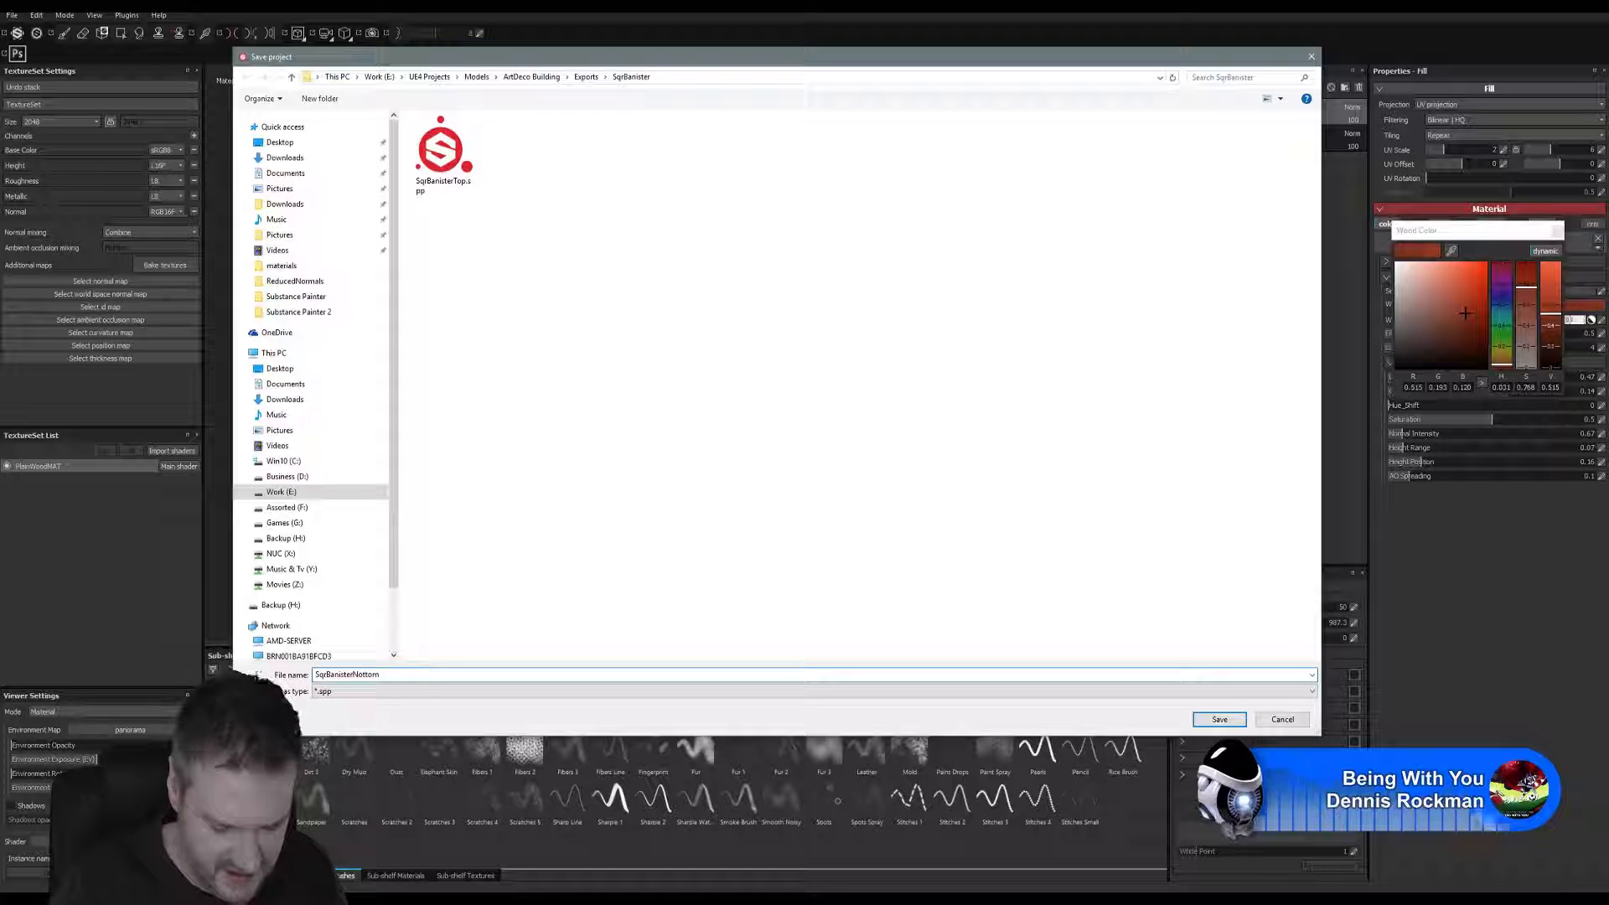
{"action": "key", "text": "Delete"}
{"action": "type", "text": "B"}
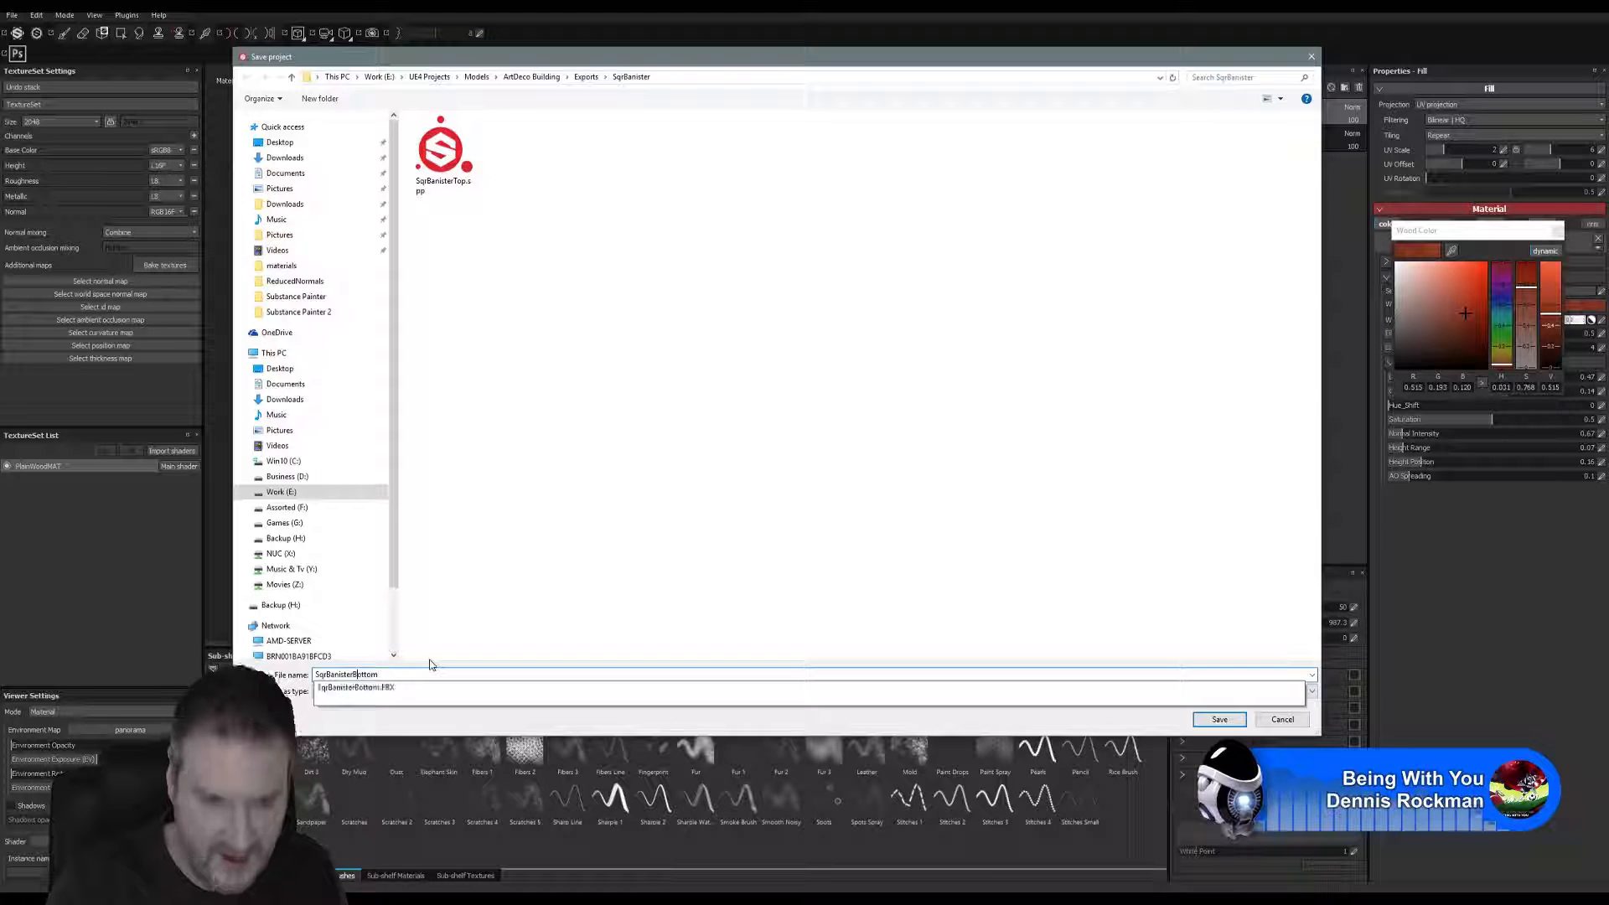
{"action": "left_click", "coordinate": [1238, 726]}
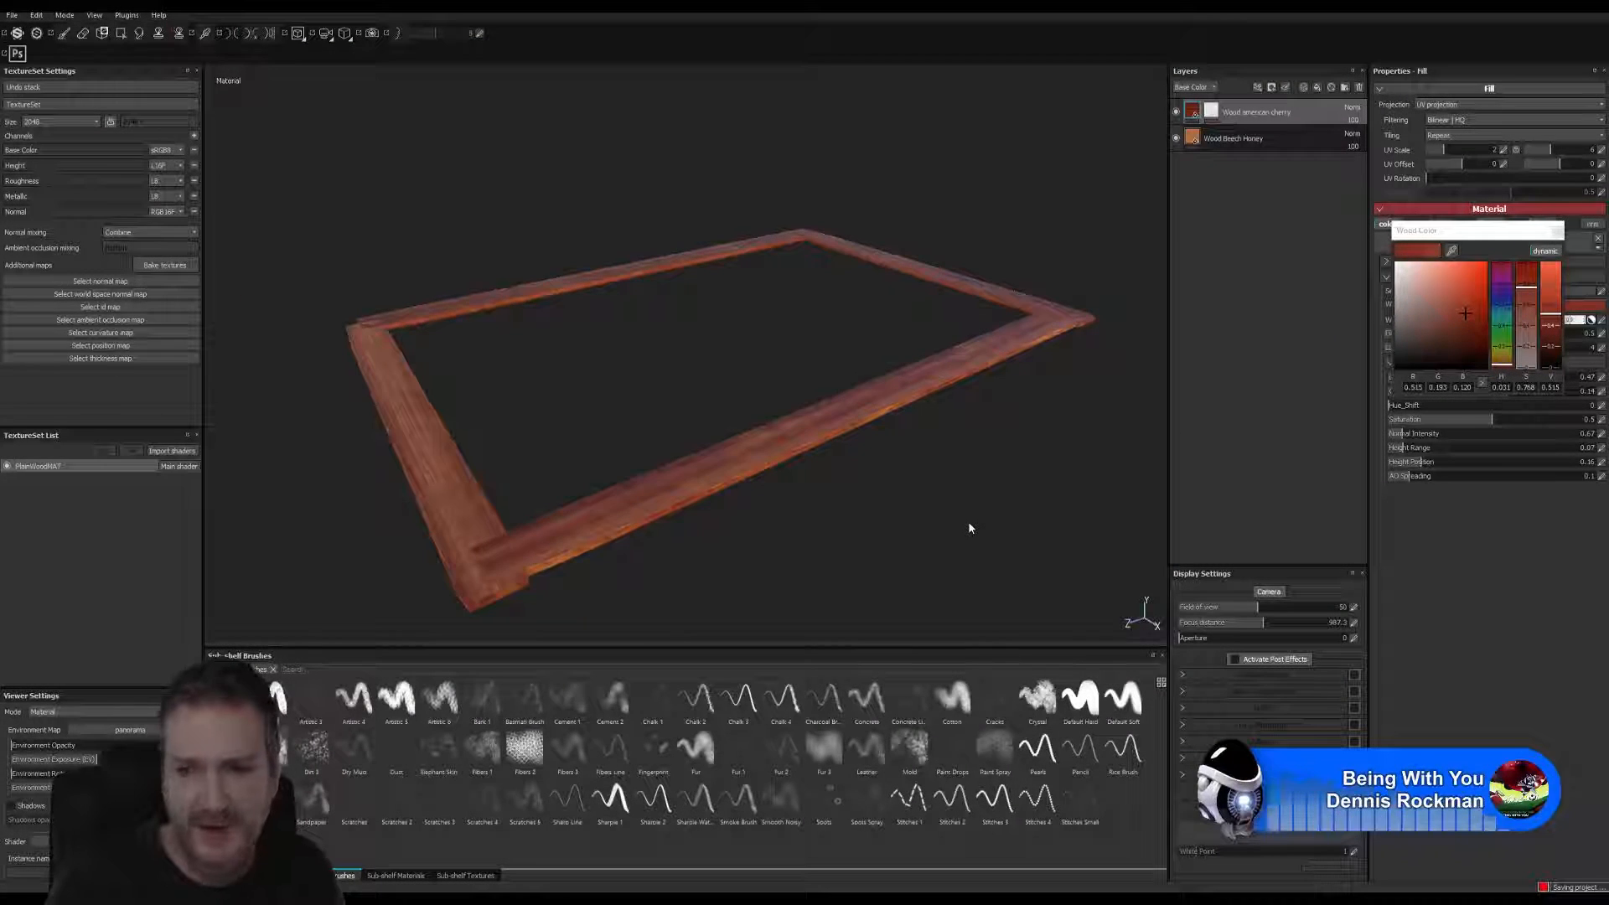
- Export the textures with the Unreal Engine 4 (Packed) configuration to the SqrBanister folder within the ArtDeco Building exports
{"action": "left_click", "coordinate": [10, 15]}
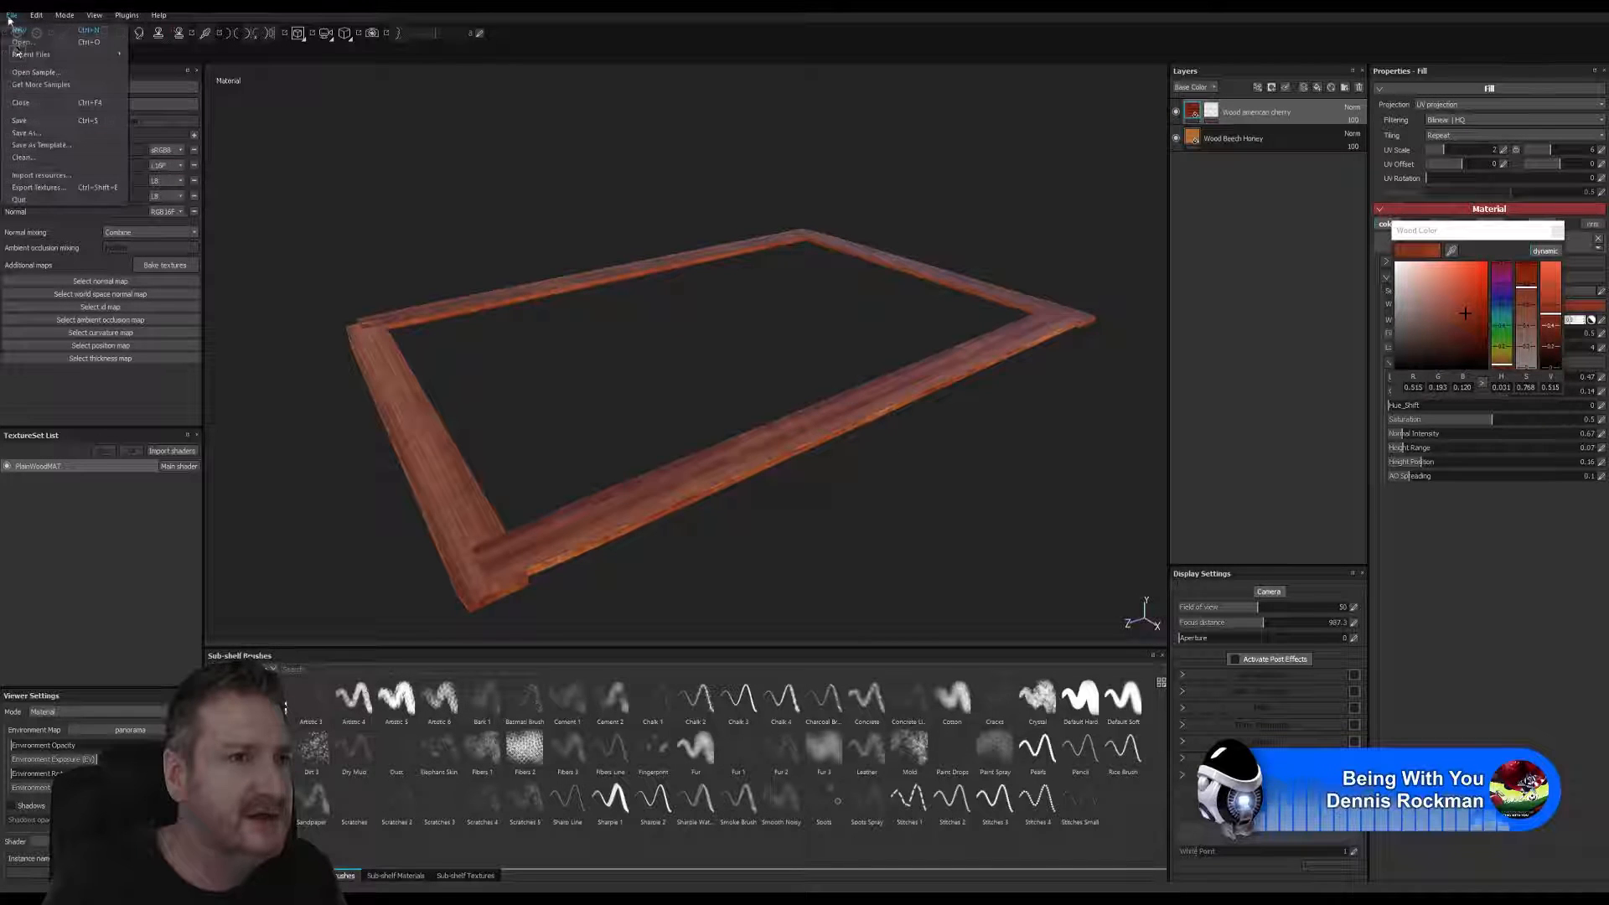
{"action": "key", "text": "Escape"}
{"action": "key", "text": "ctrl+shift+e"}
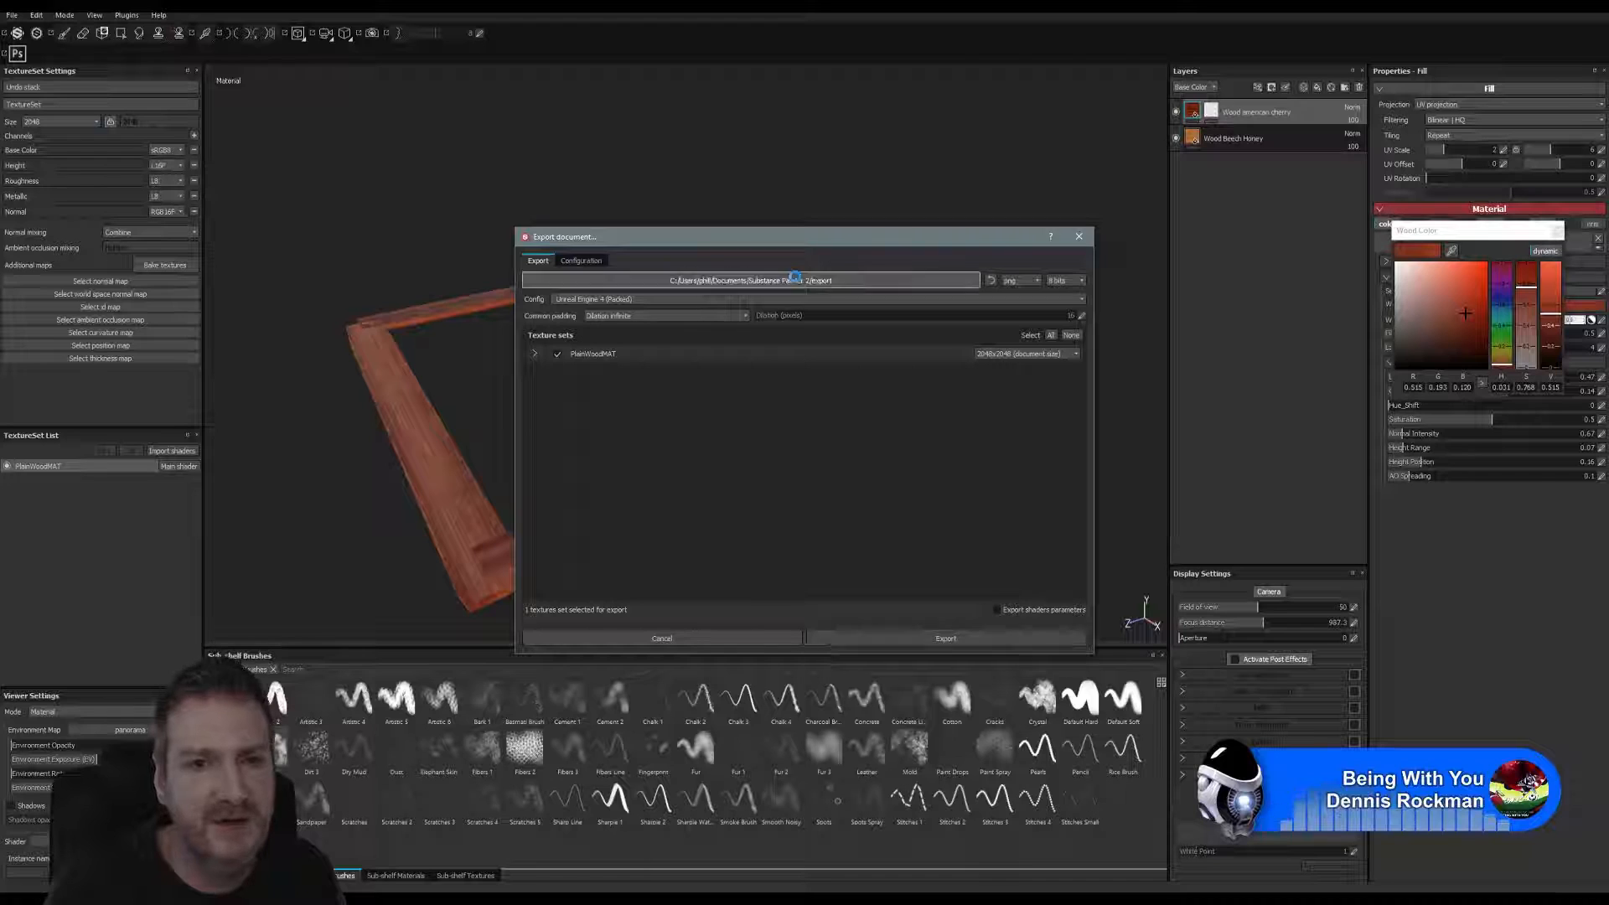
{"action": "left_click", "coordinate": [797, 280]}
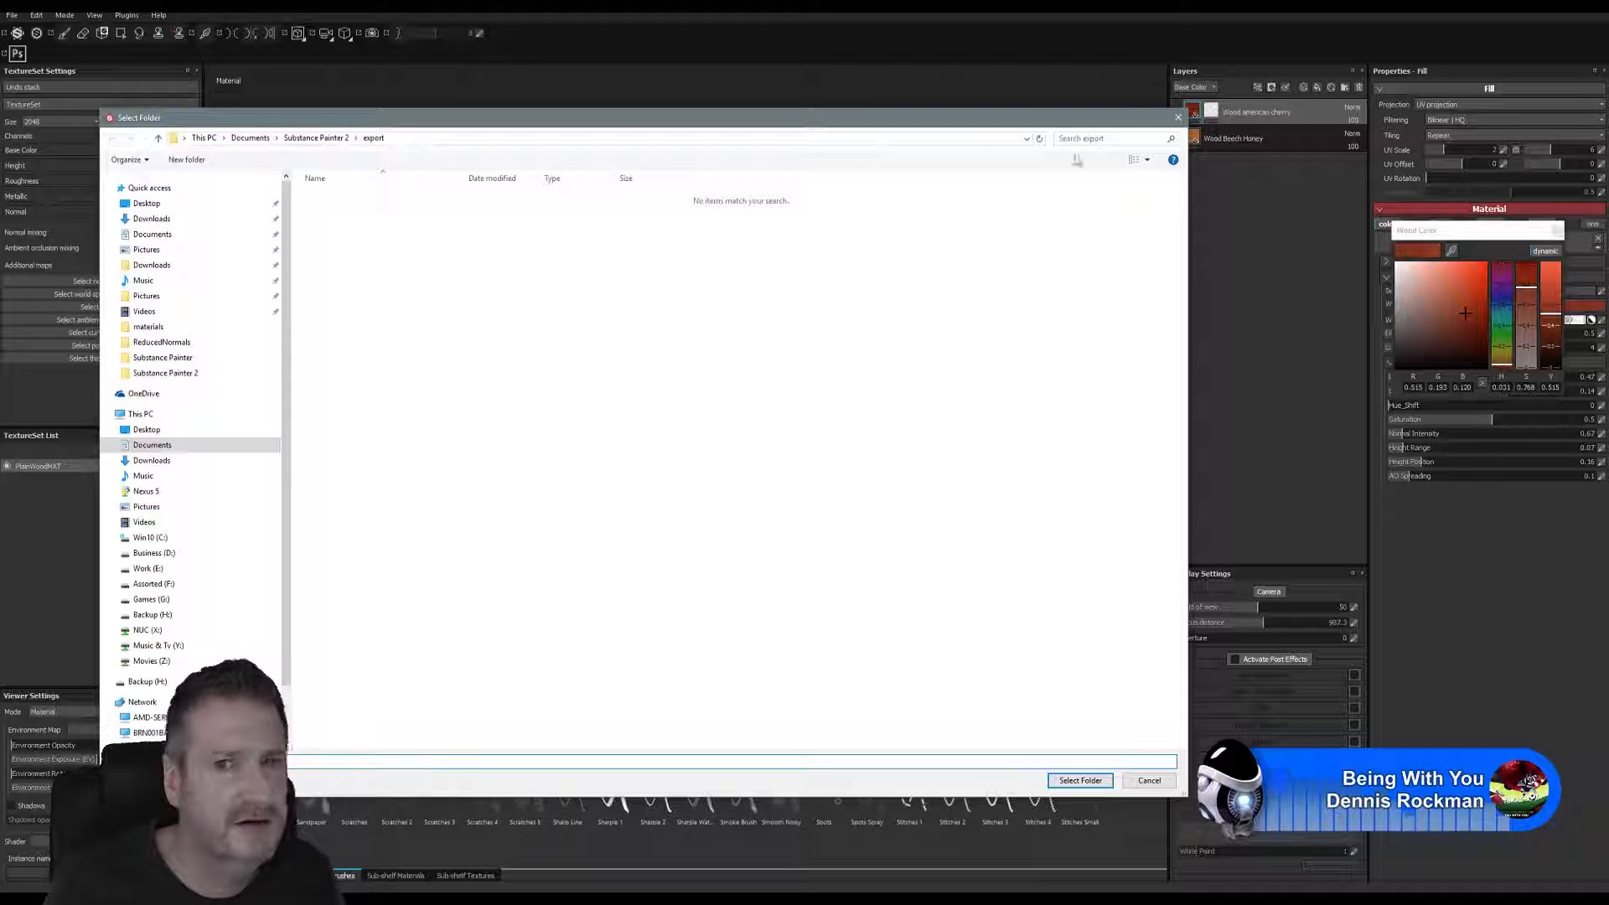
{"action": "left_click", "coordinate": [1028, 139]}
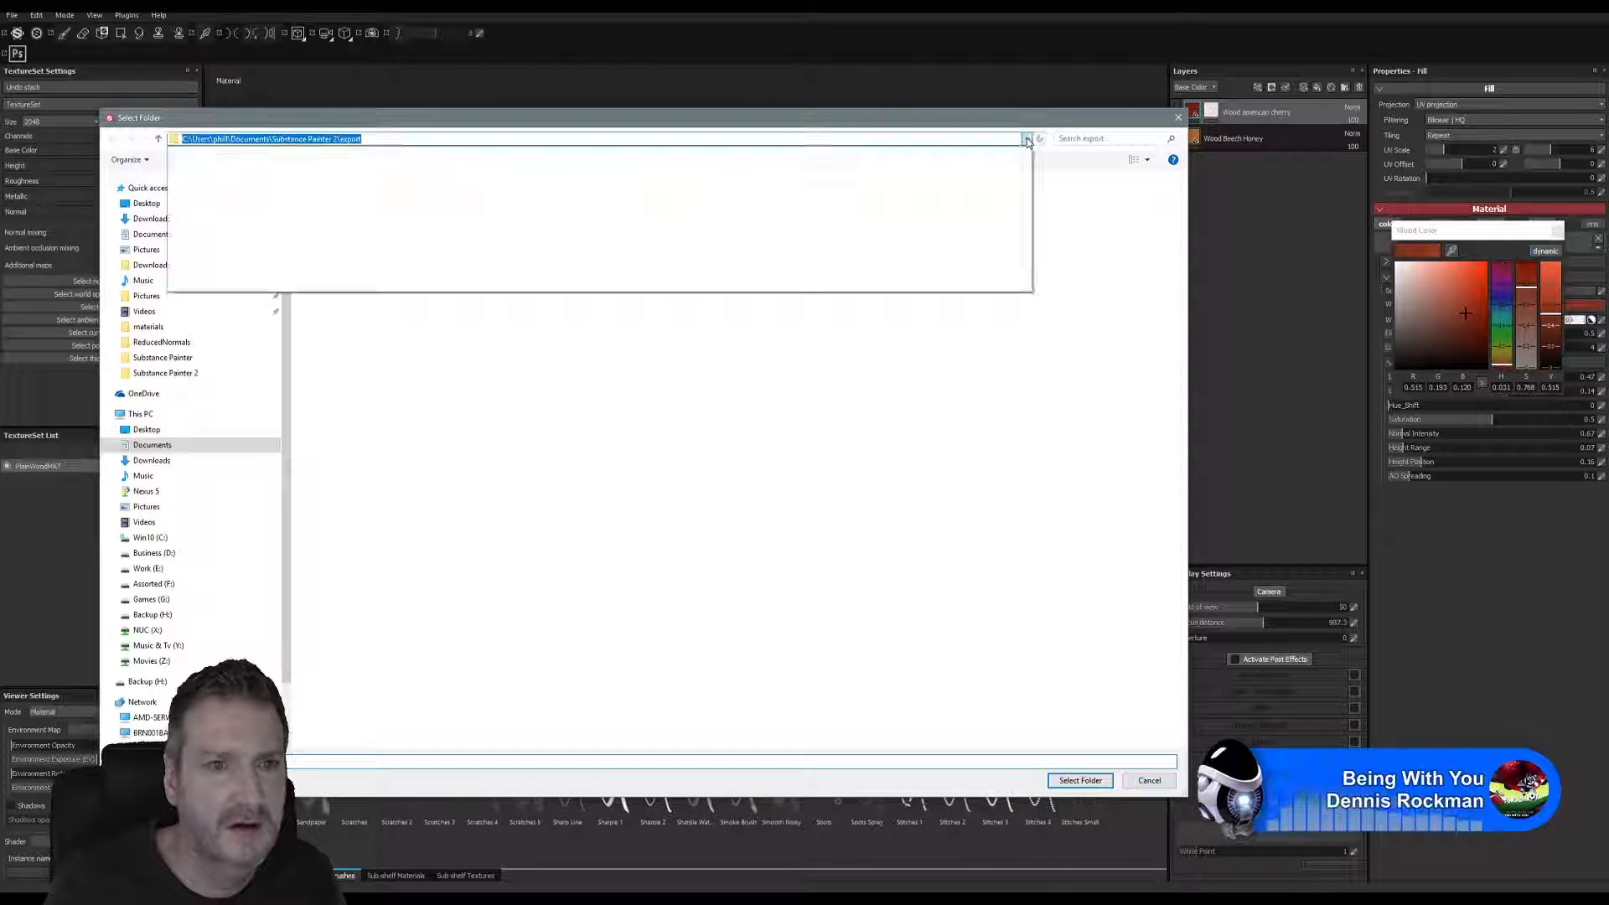
{"action": "left_click", "coordinate": [230, 569]}
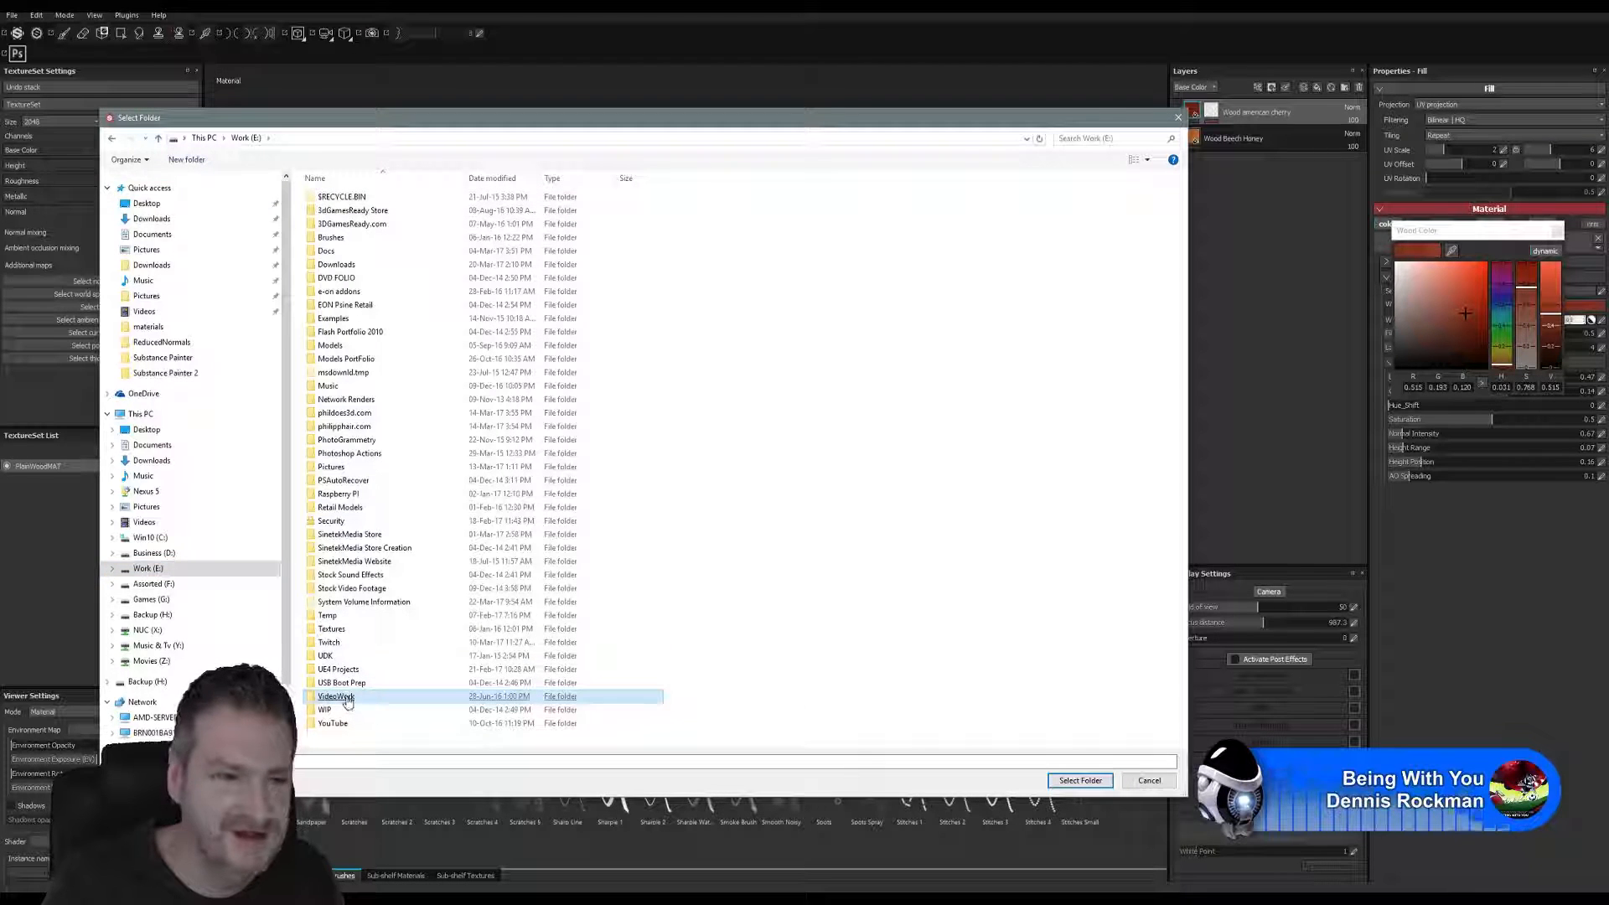
{"action": "double_click", "coordinate": [339, 669]}
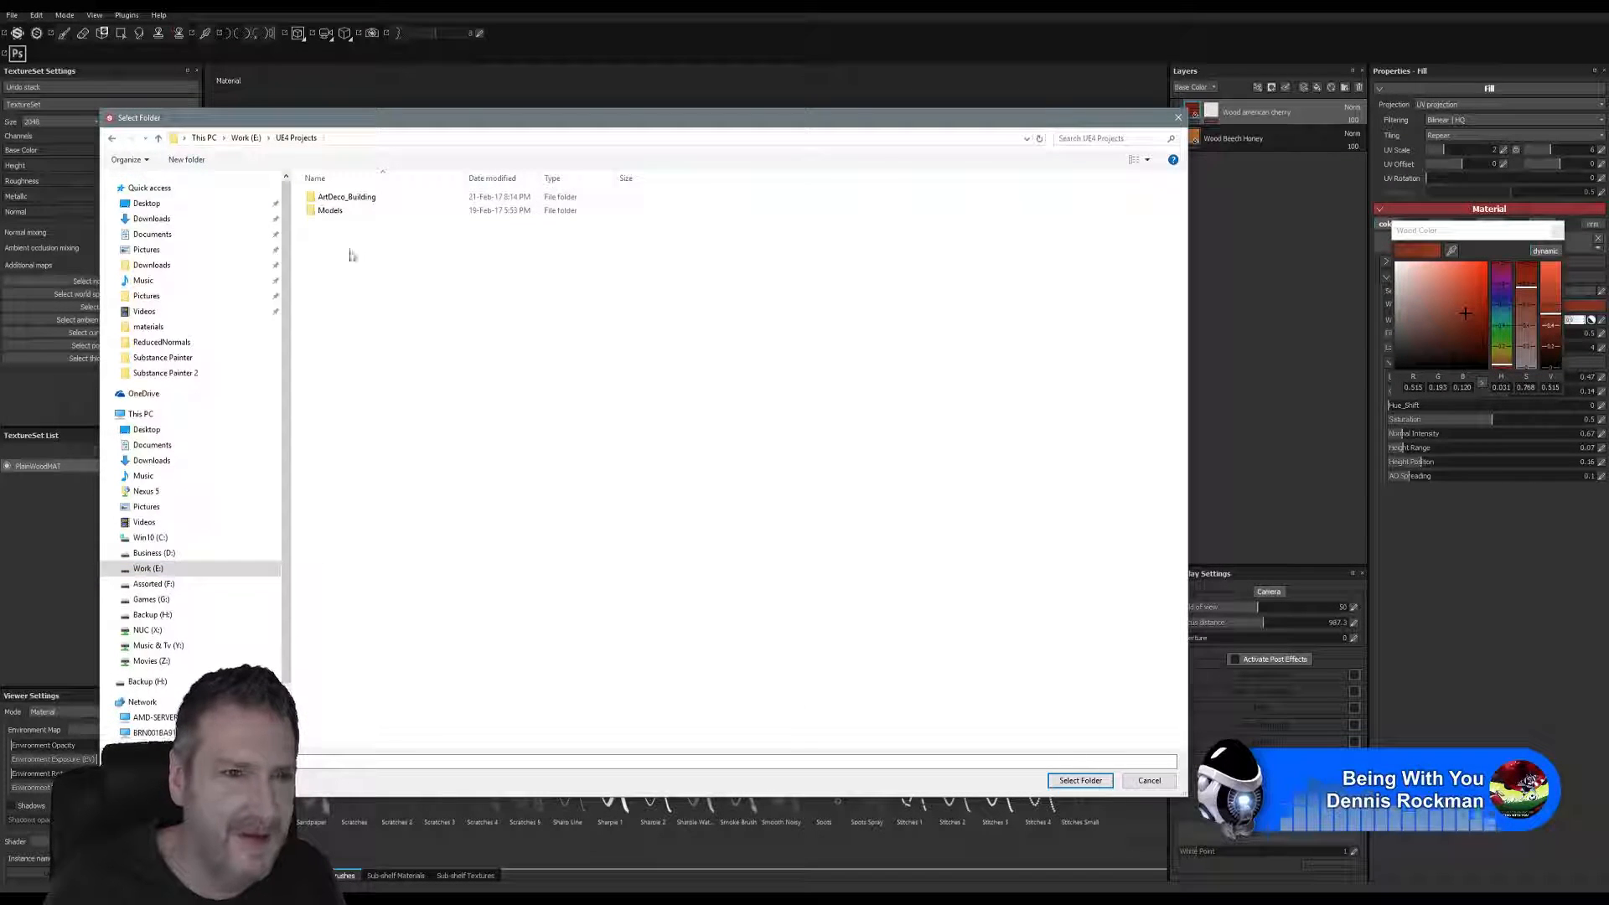
{"action": "double_click", "coordinate": [335, 211]}
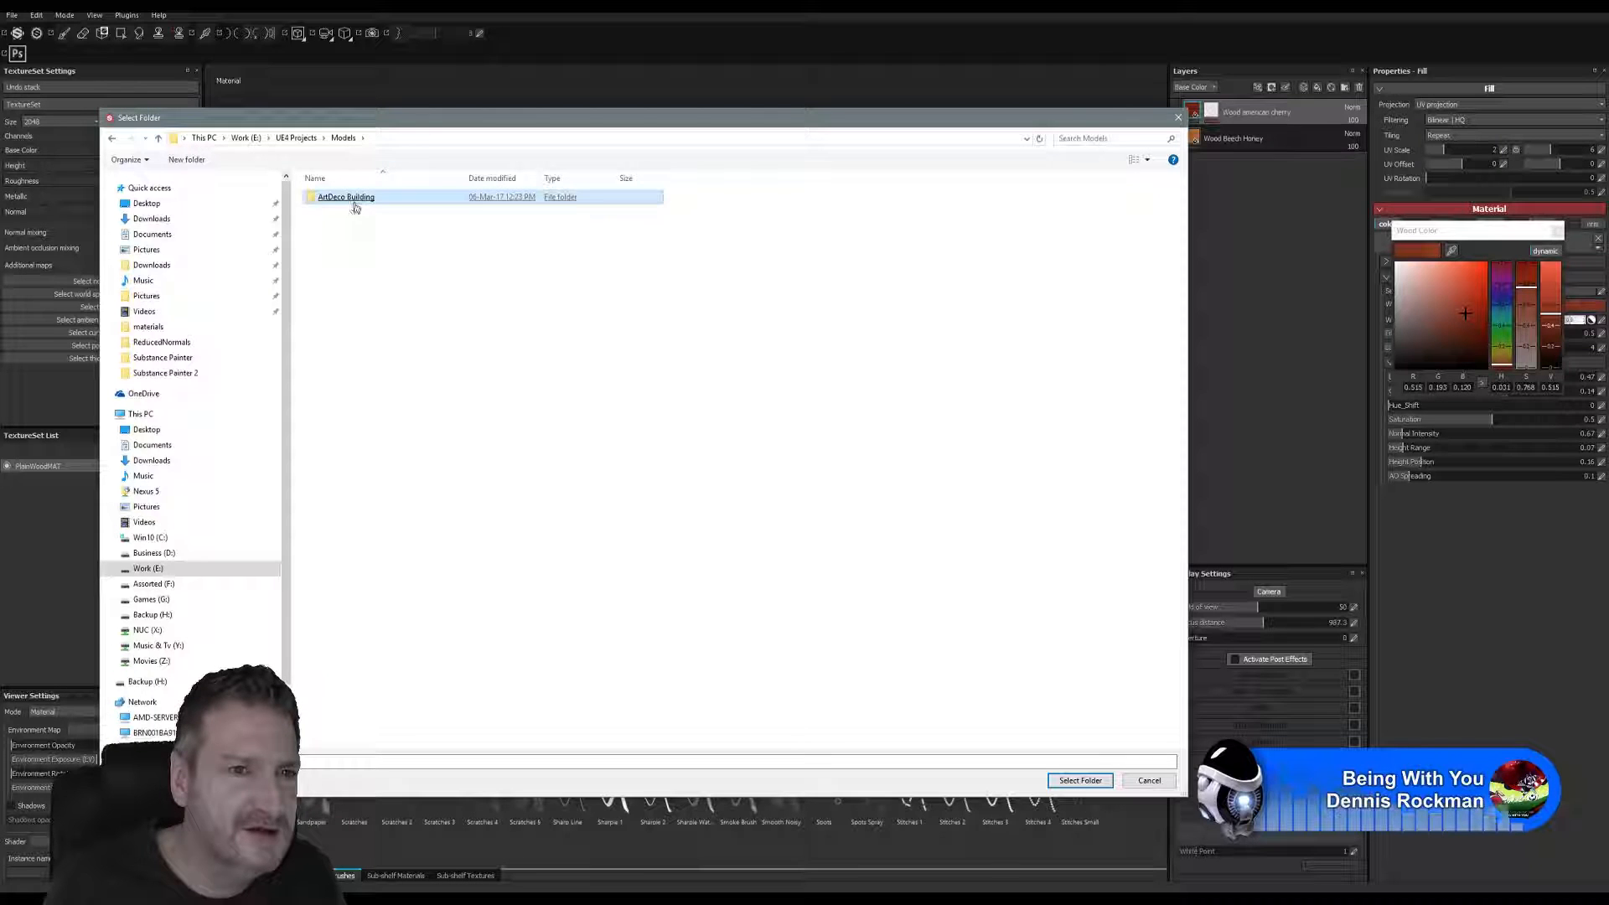
{"action": "double_click", "coordinate": [354, 208]}
{"action": "double_click", "coordinate": [352, 209]}
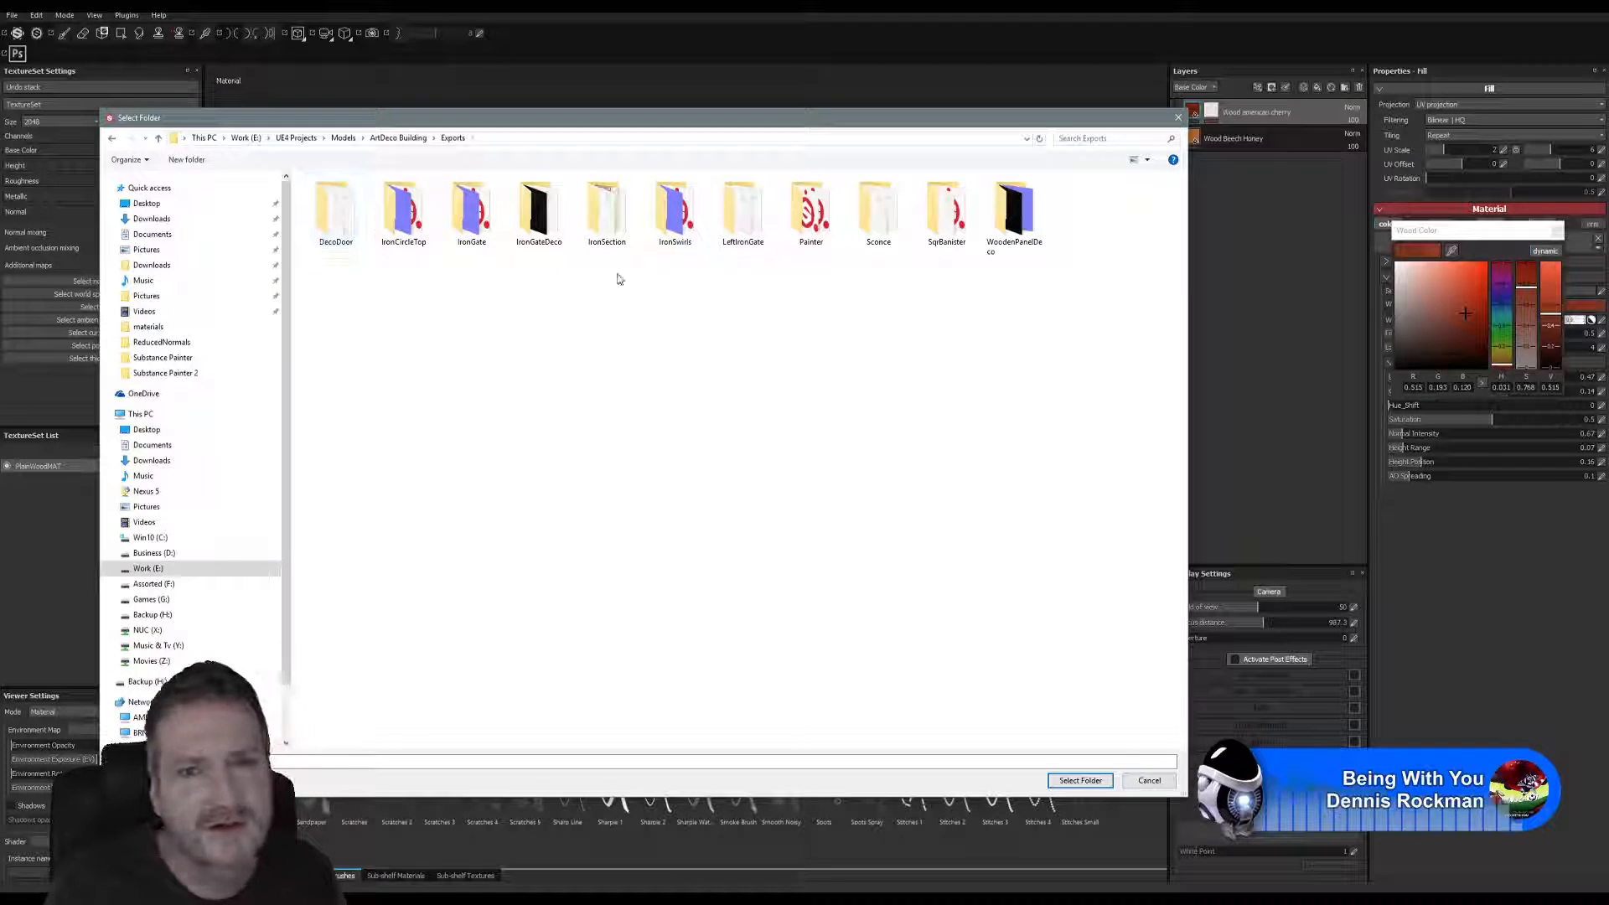
{"action": "double_click", "coordinate": [955, 254]}
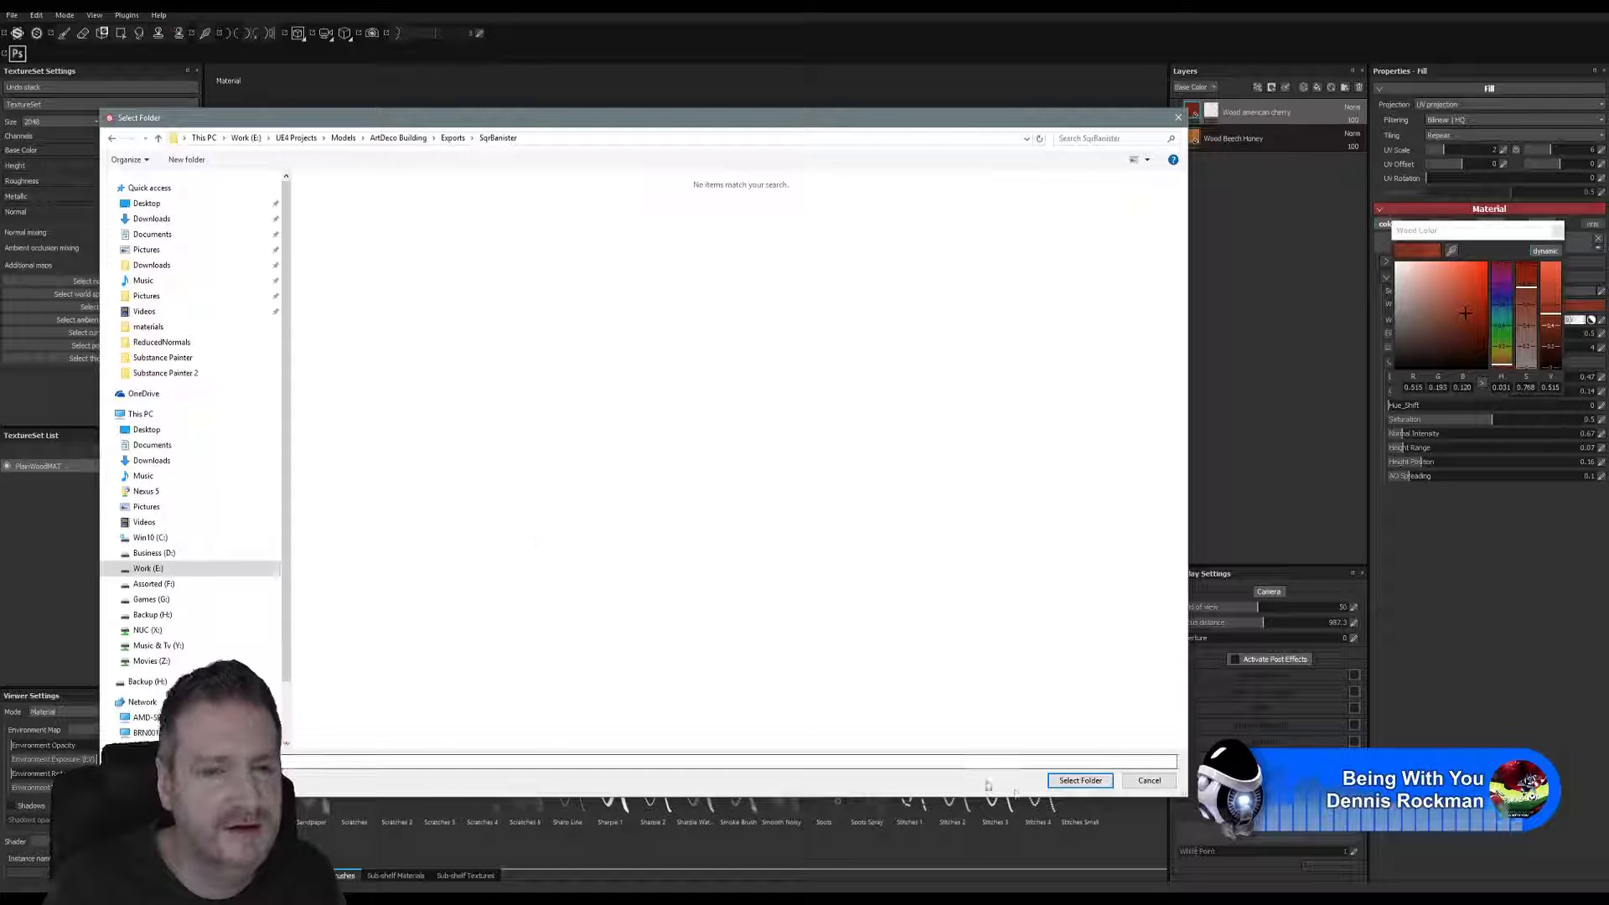
{"action": "left_click", "coordinate": [1080, 781]}
{"action": "left_click", "coordinate": [950, 640]}
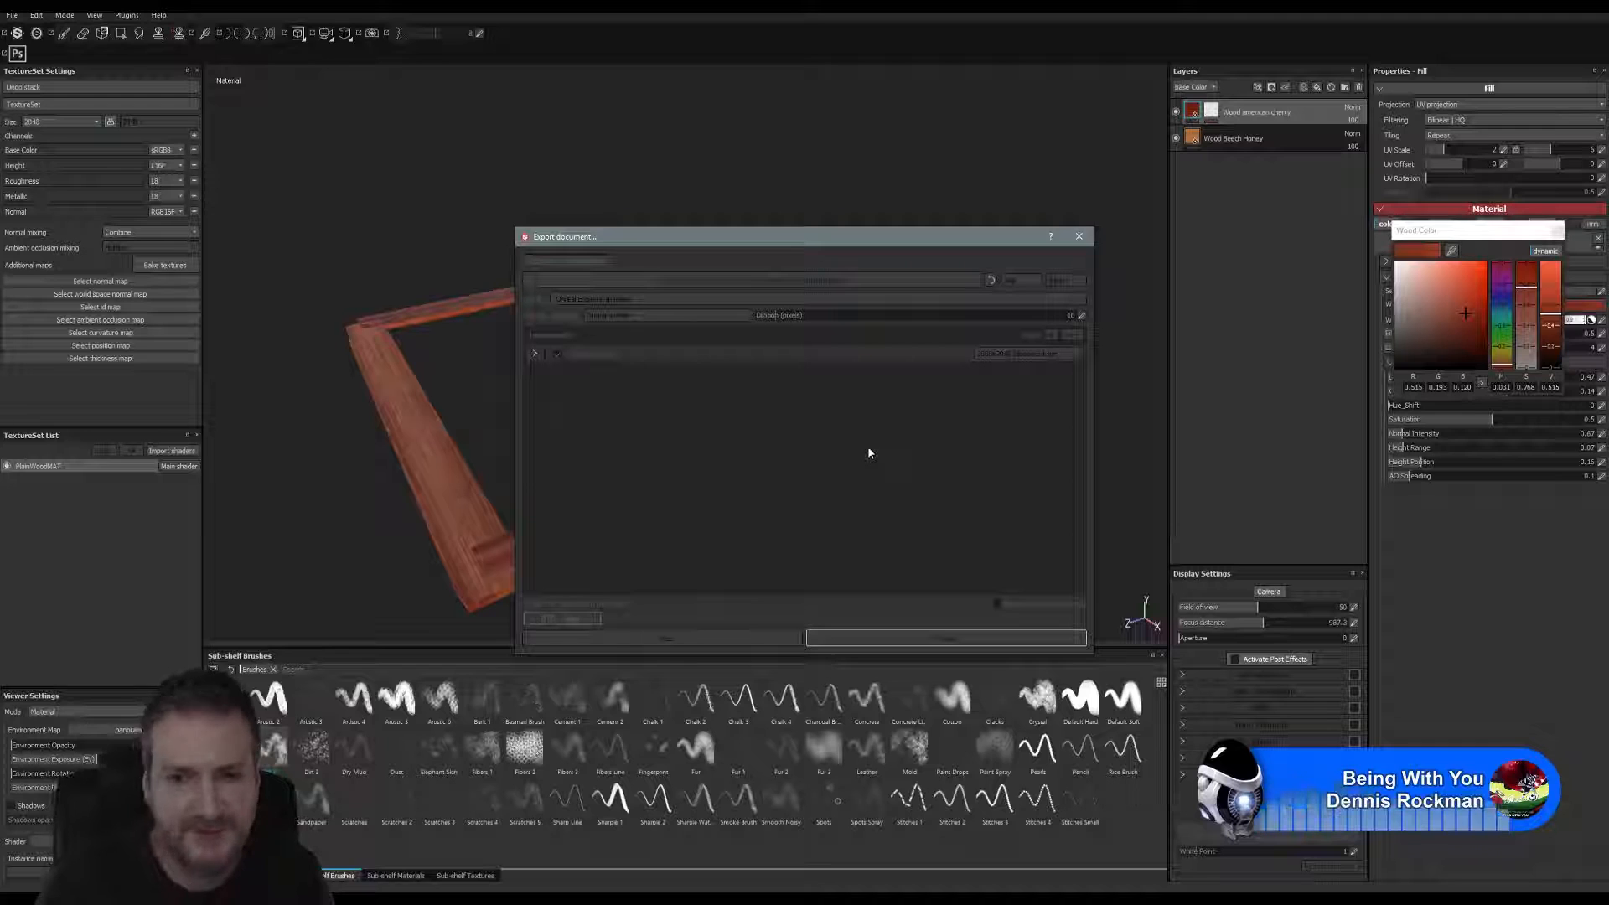
{"action": "left_click", "coordinate": [838, 457]}
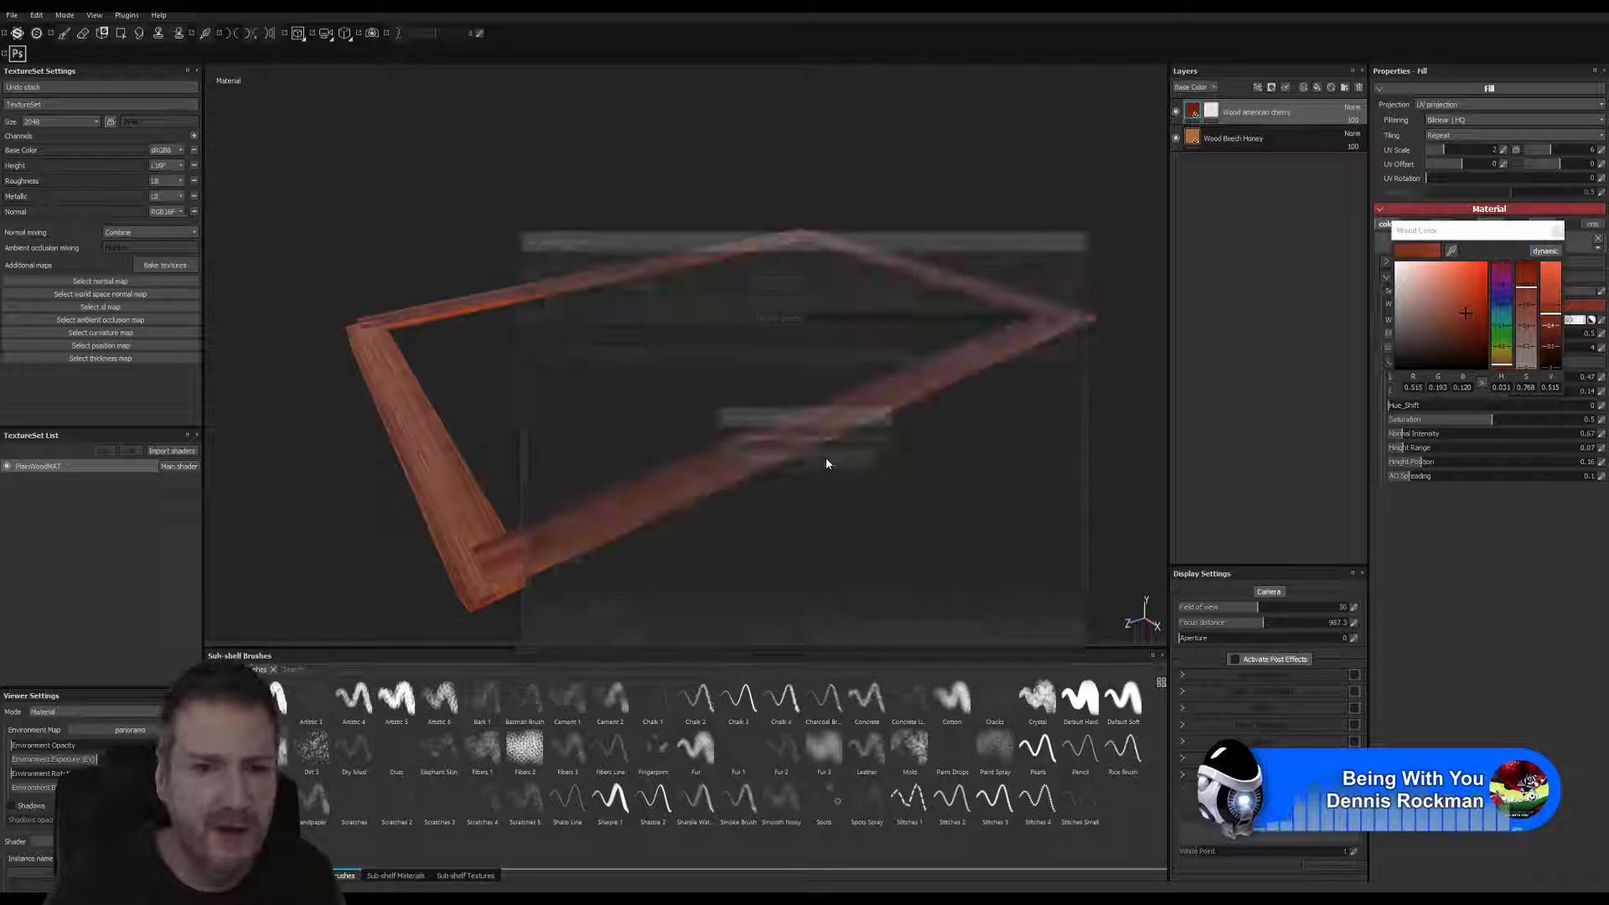
- Switch to 3ds Max and add a new Standard material in the Slate Material Editor
{"action": "left_click", "coordinate": [13, 15]}
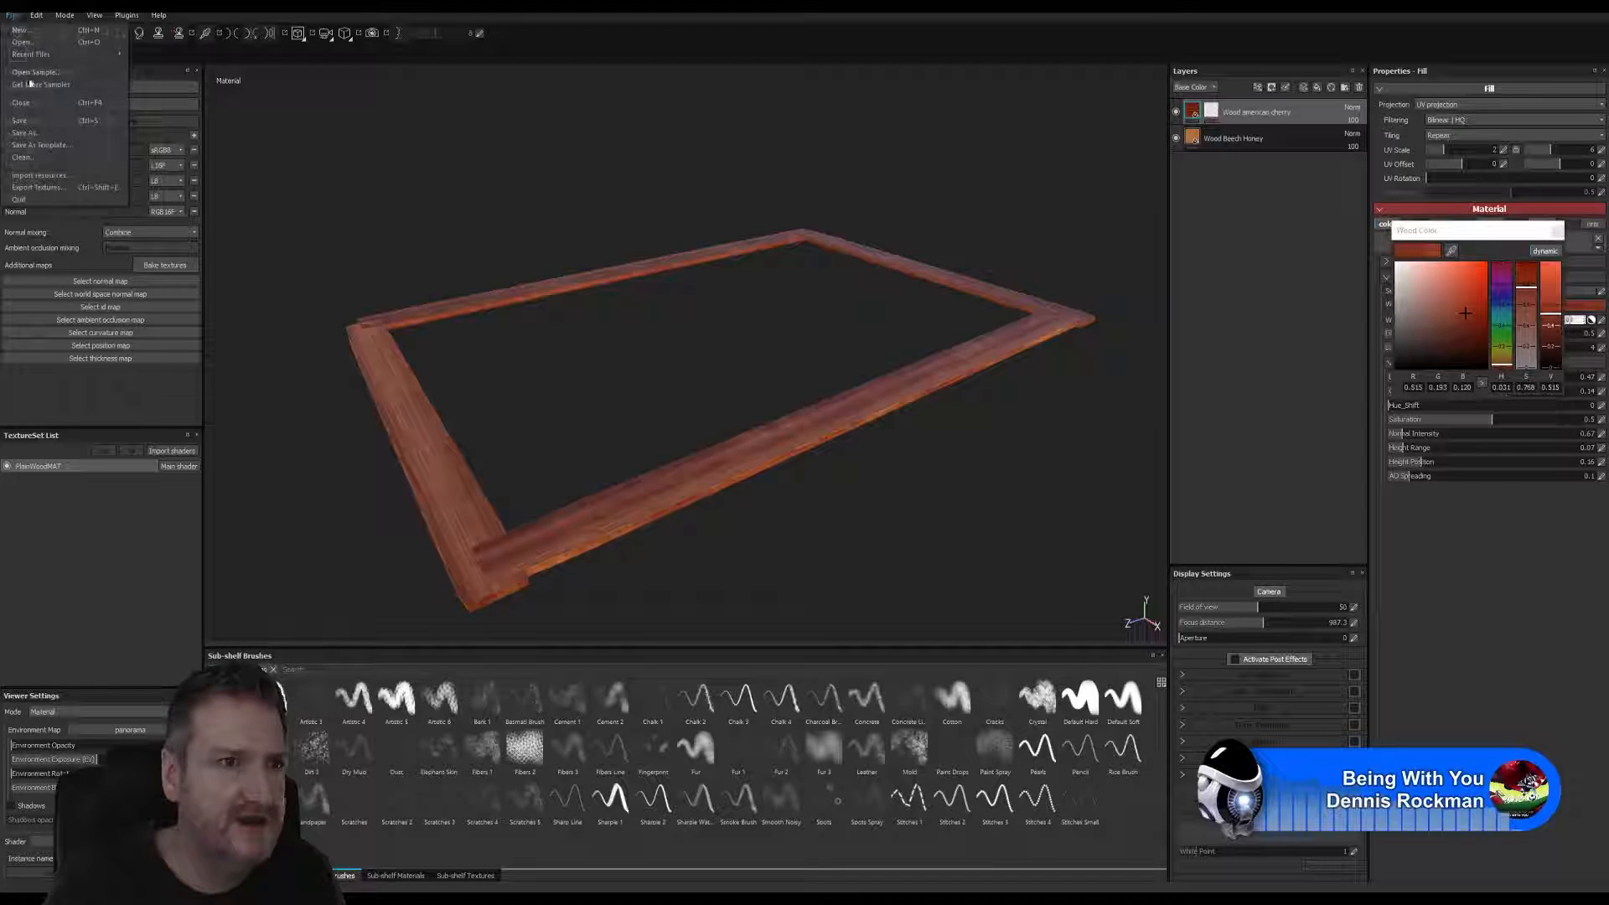
{"action": "left_click", "coordinate": [33, 113]}
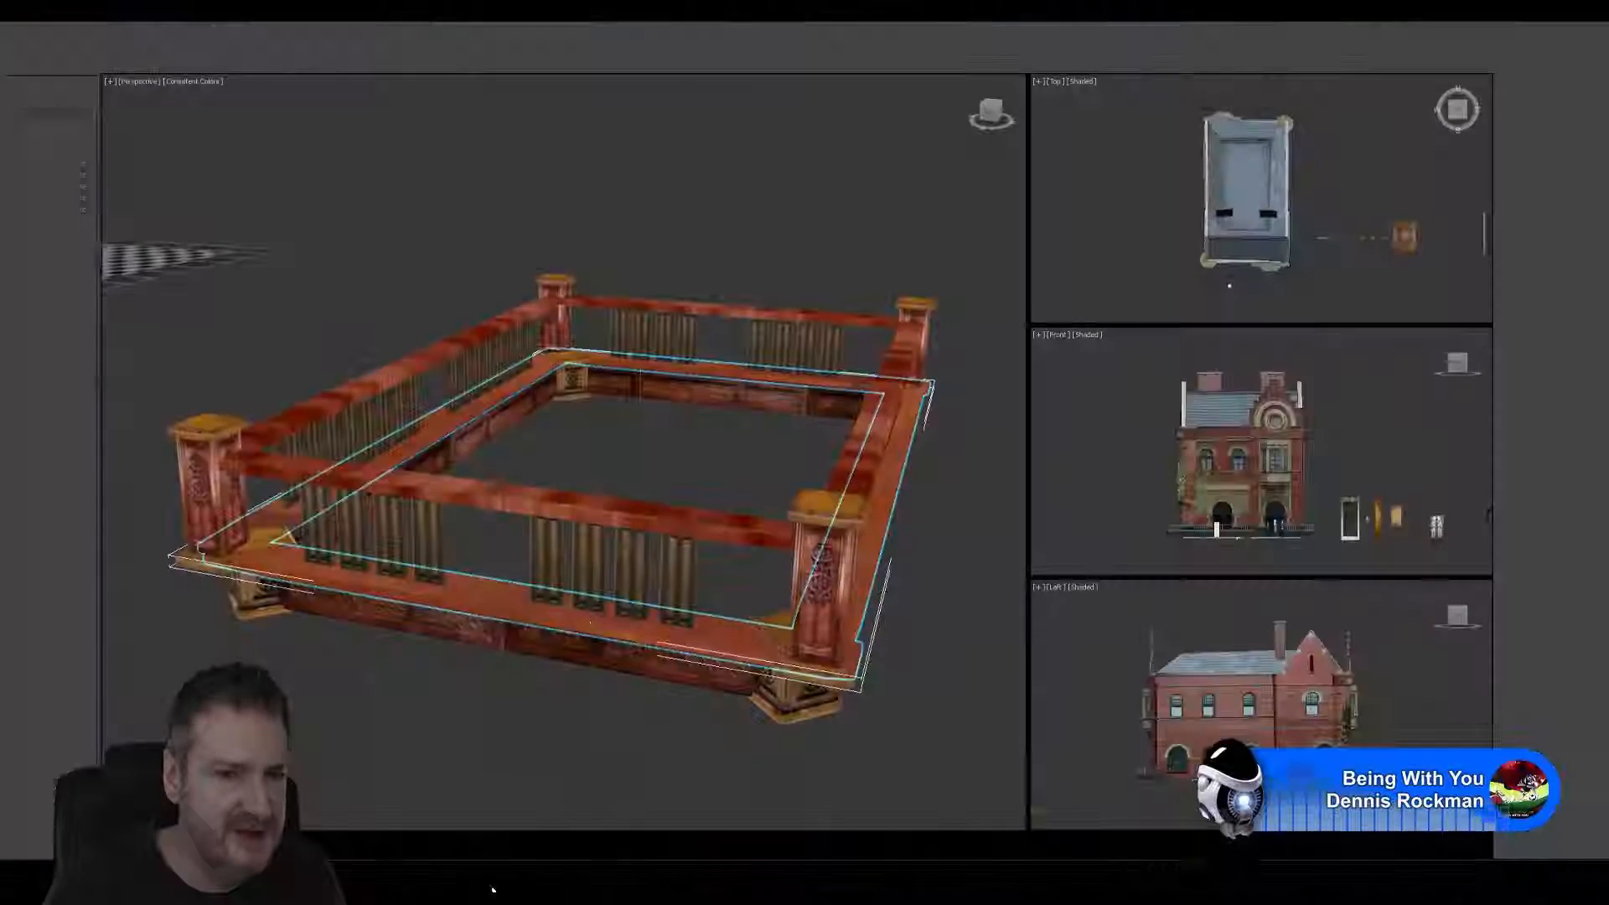
{"action": "middle_click_drag", "start_coordinate": [782, 238], "coordinate": [722, 226]}
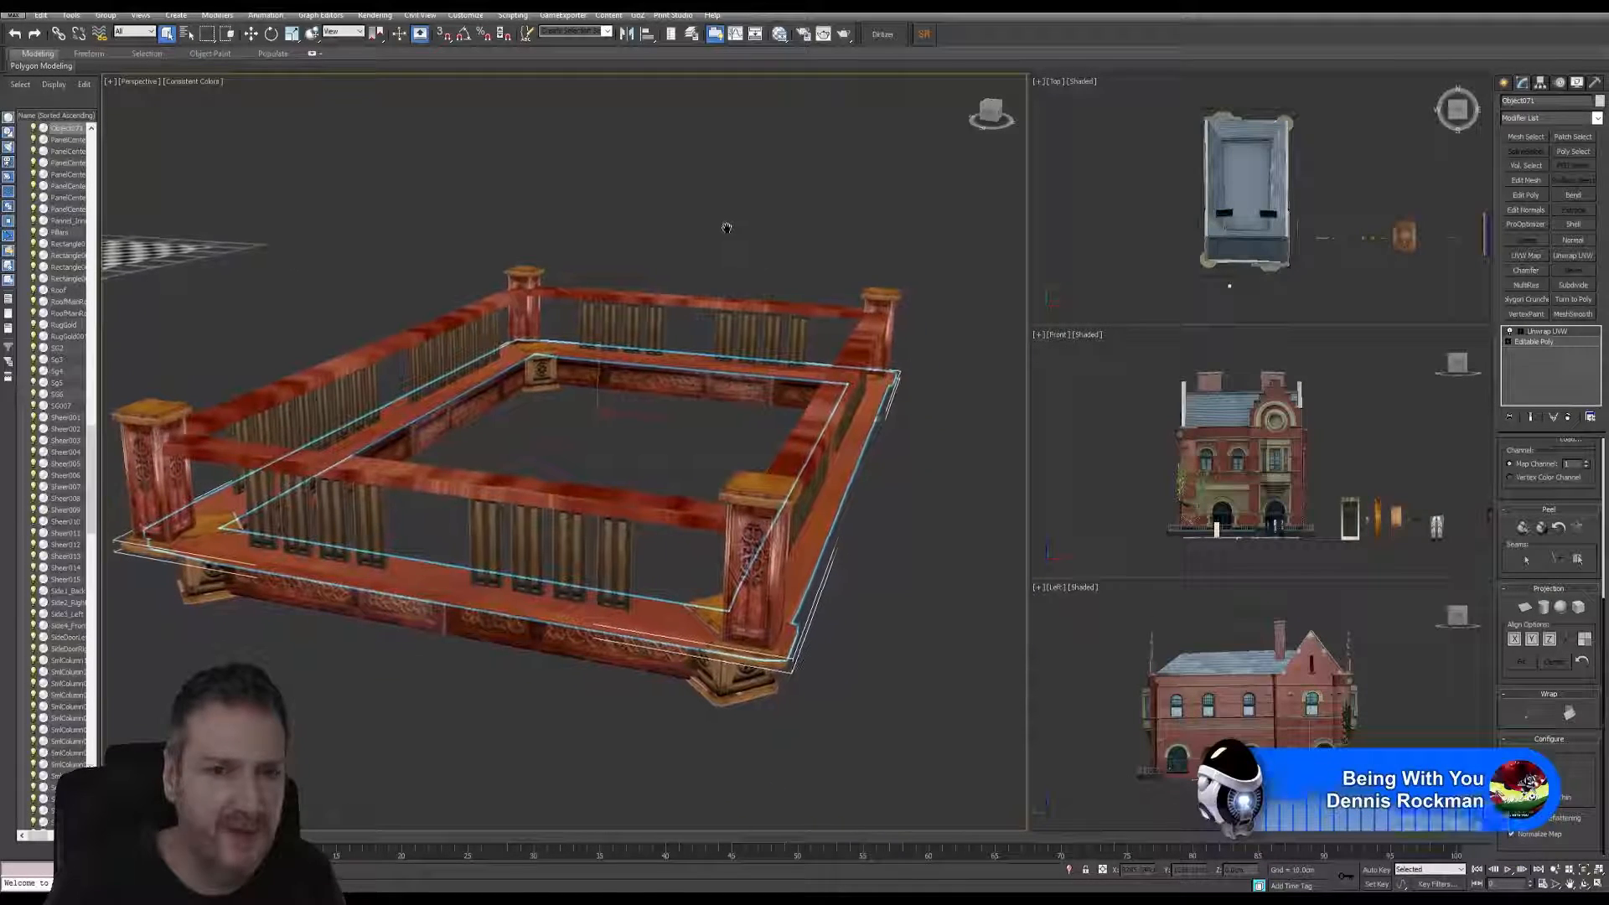
{"action": "left_click", "coordinate": [780, 34]}
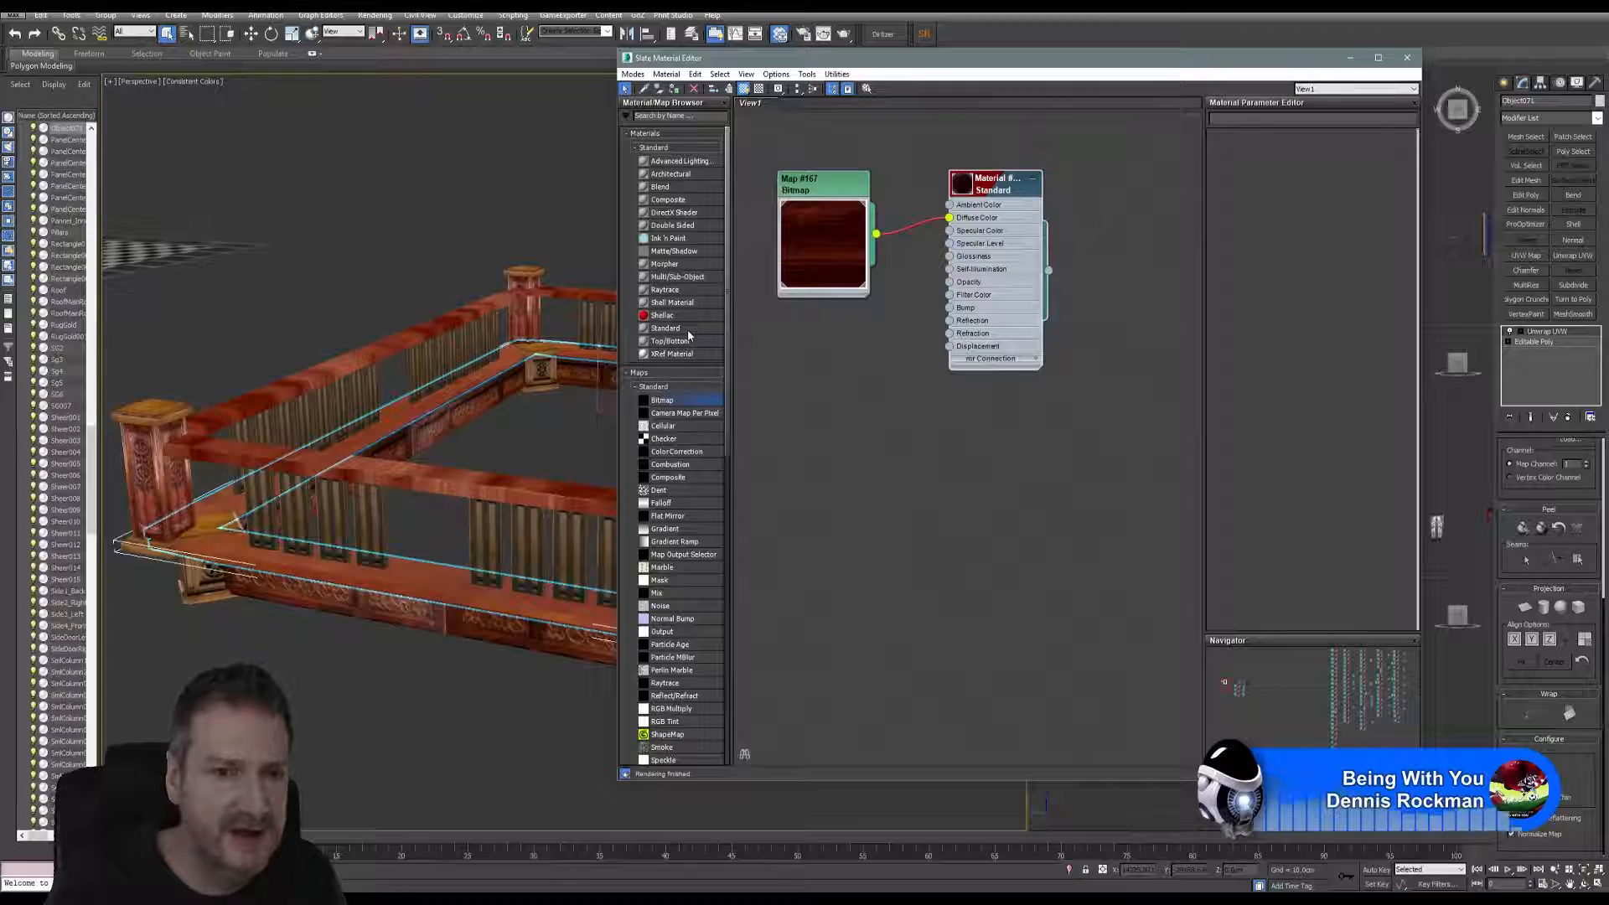
{"action": "left_click_drag", "start_coordinate": [689, 331], "coordinate": [981, 429]}
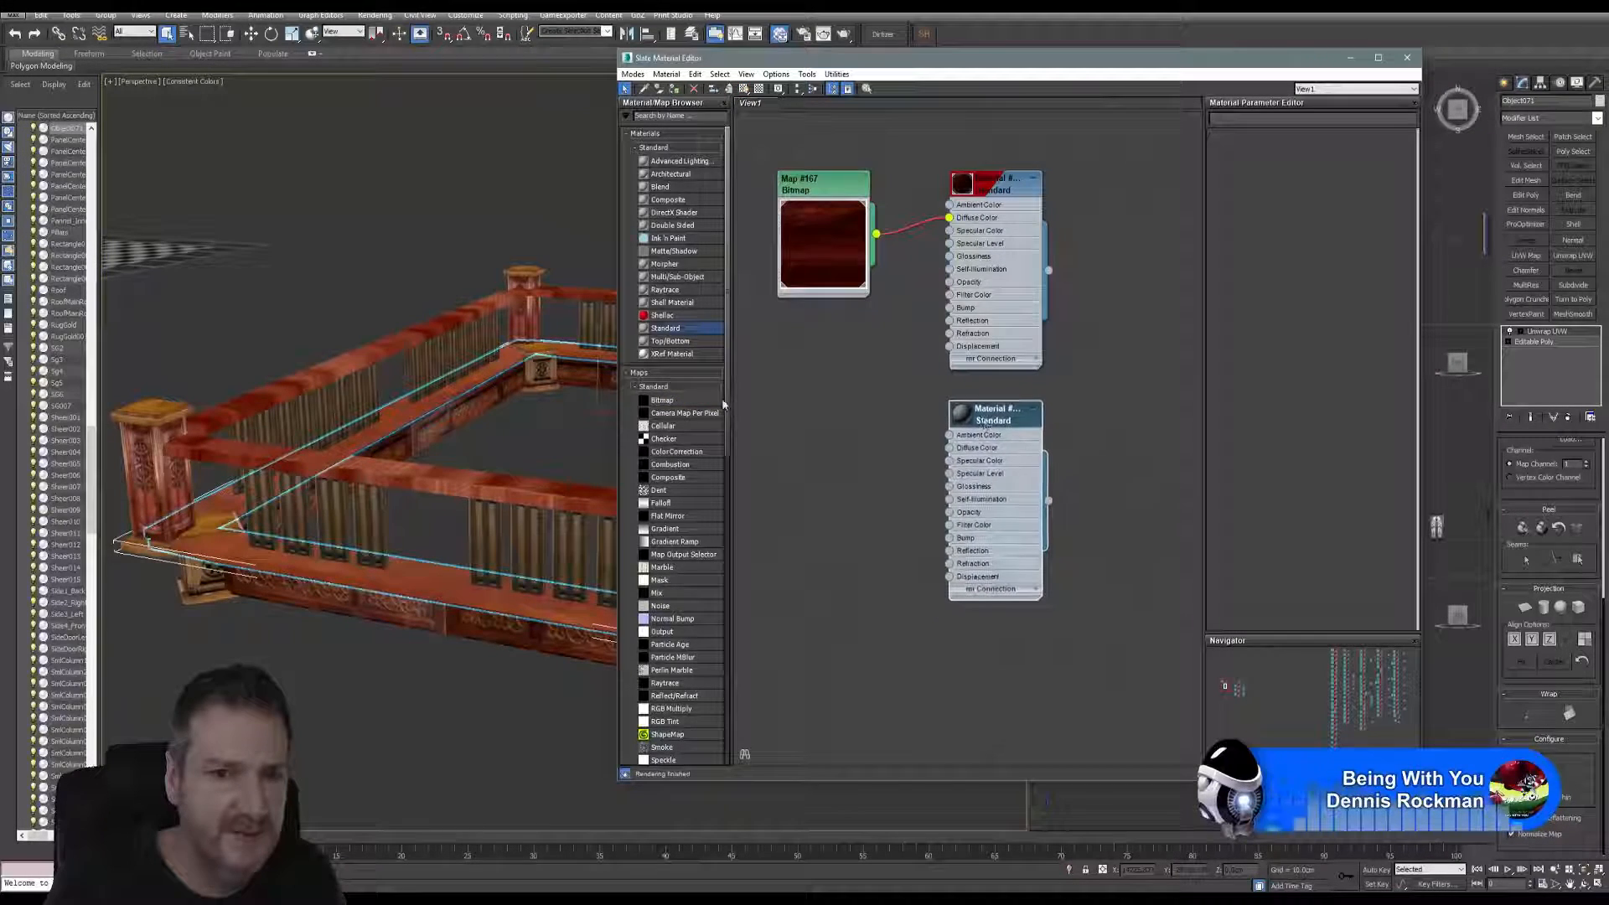
- Load SqrBanisterBottom_PlainWoodMAT_BaseColor.png as a Bitmap map and connect it to the new material's Diffuse Color
{"action": "left_click", "coordinate": [692, 404]}
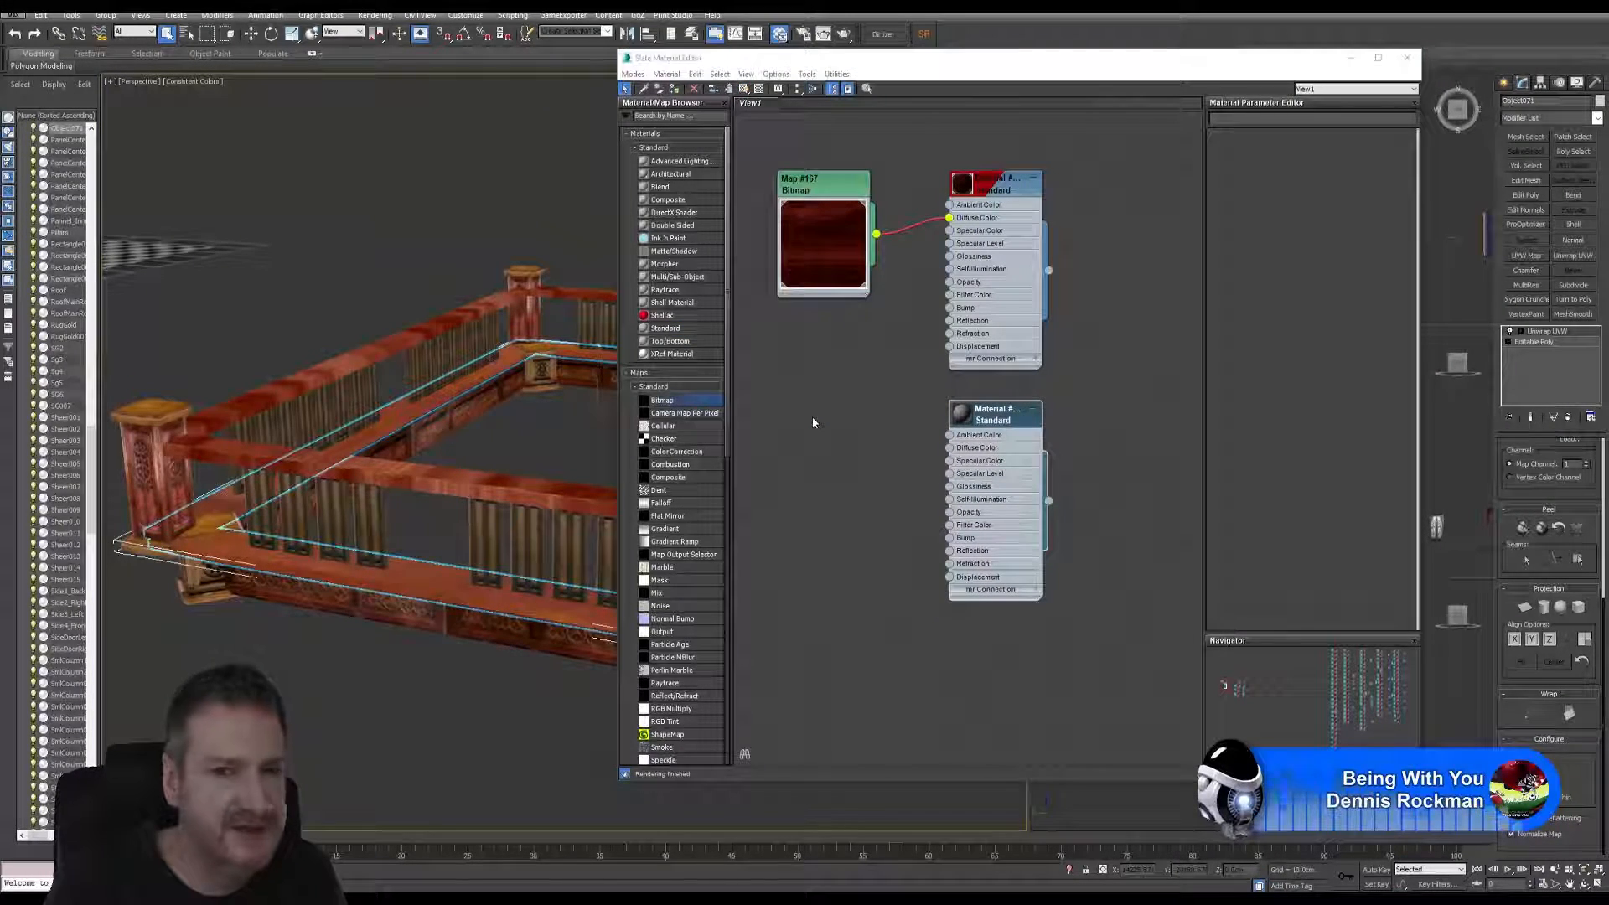
{"action": "left_click_drag", "start_coordinate": [812, 422], "coordinate": [812, 423]}
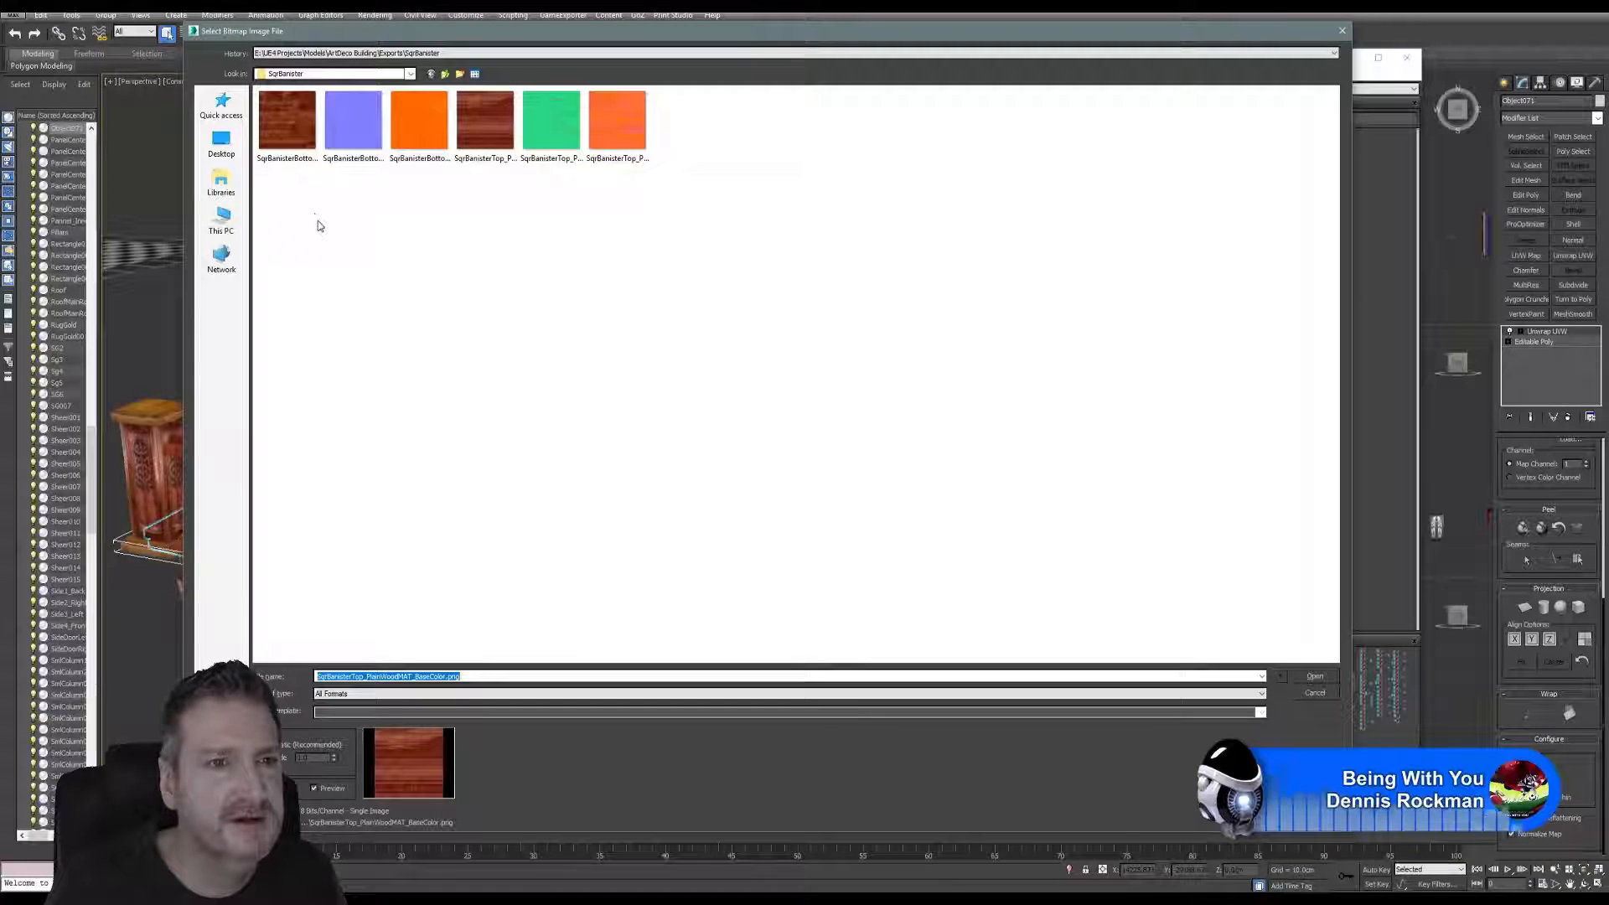
{"action": "left_click", "coordinate": [287, 121]}
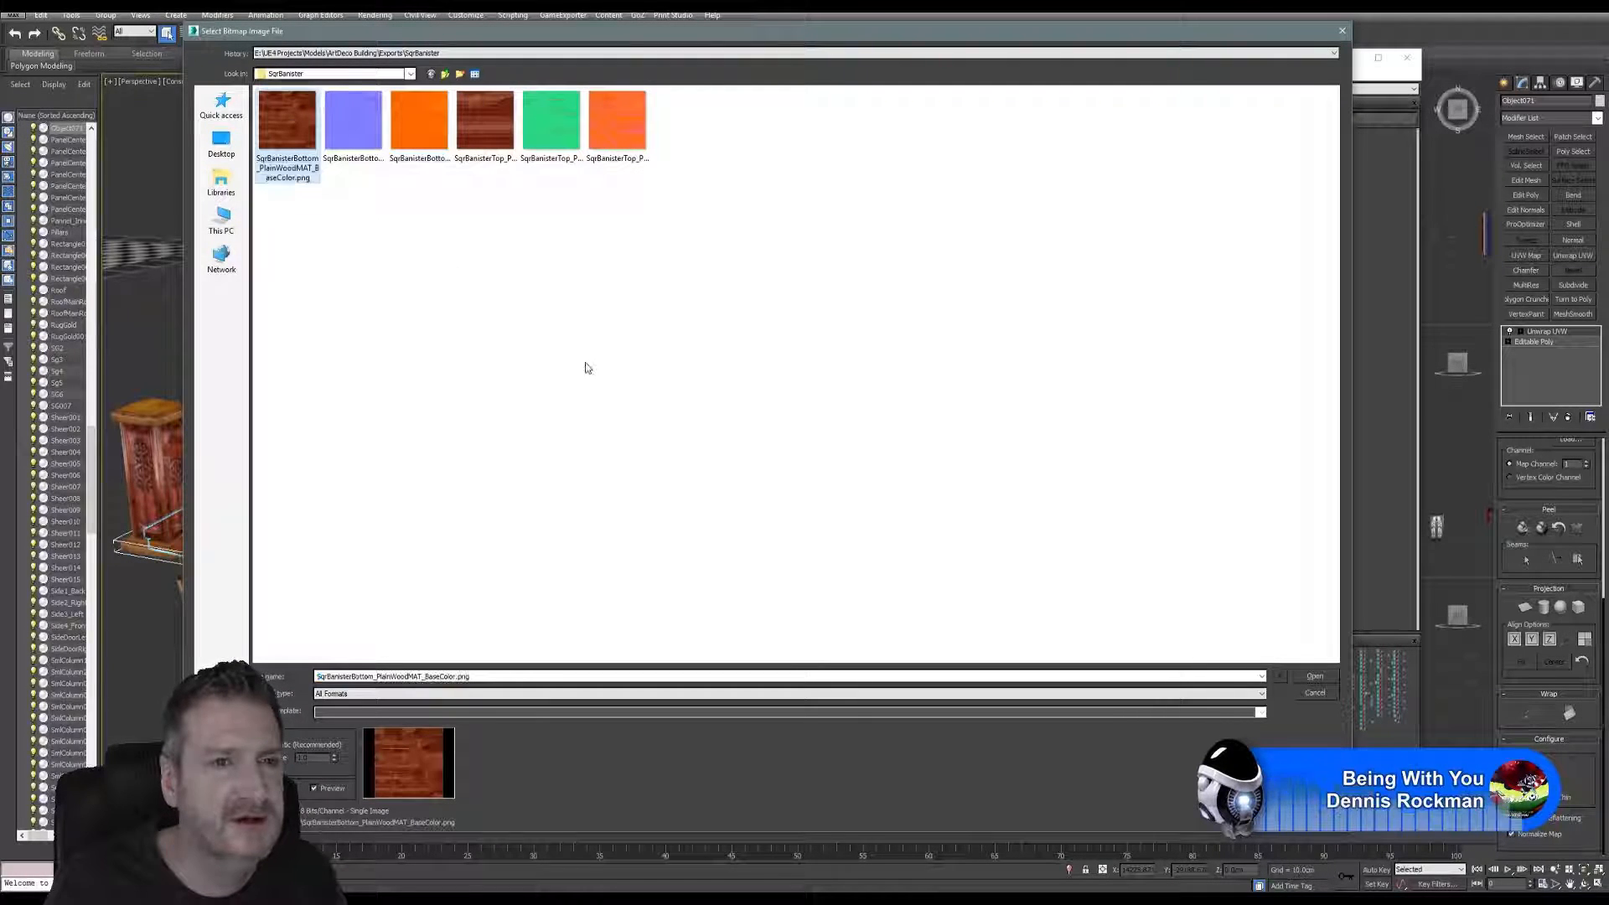
{"action": "key", "text": "Return"}
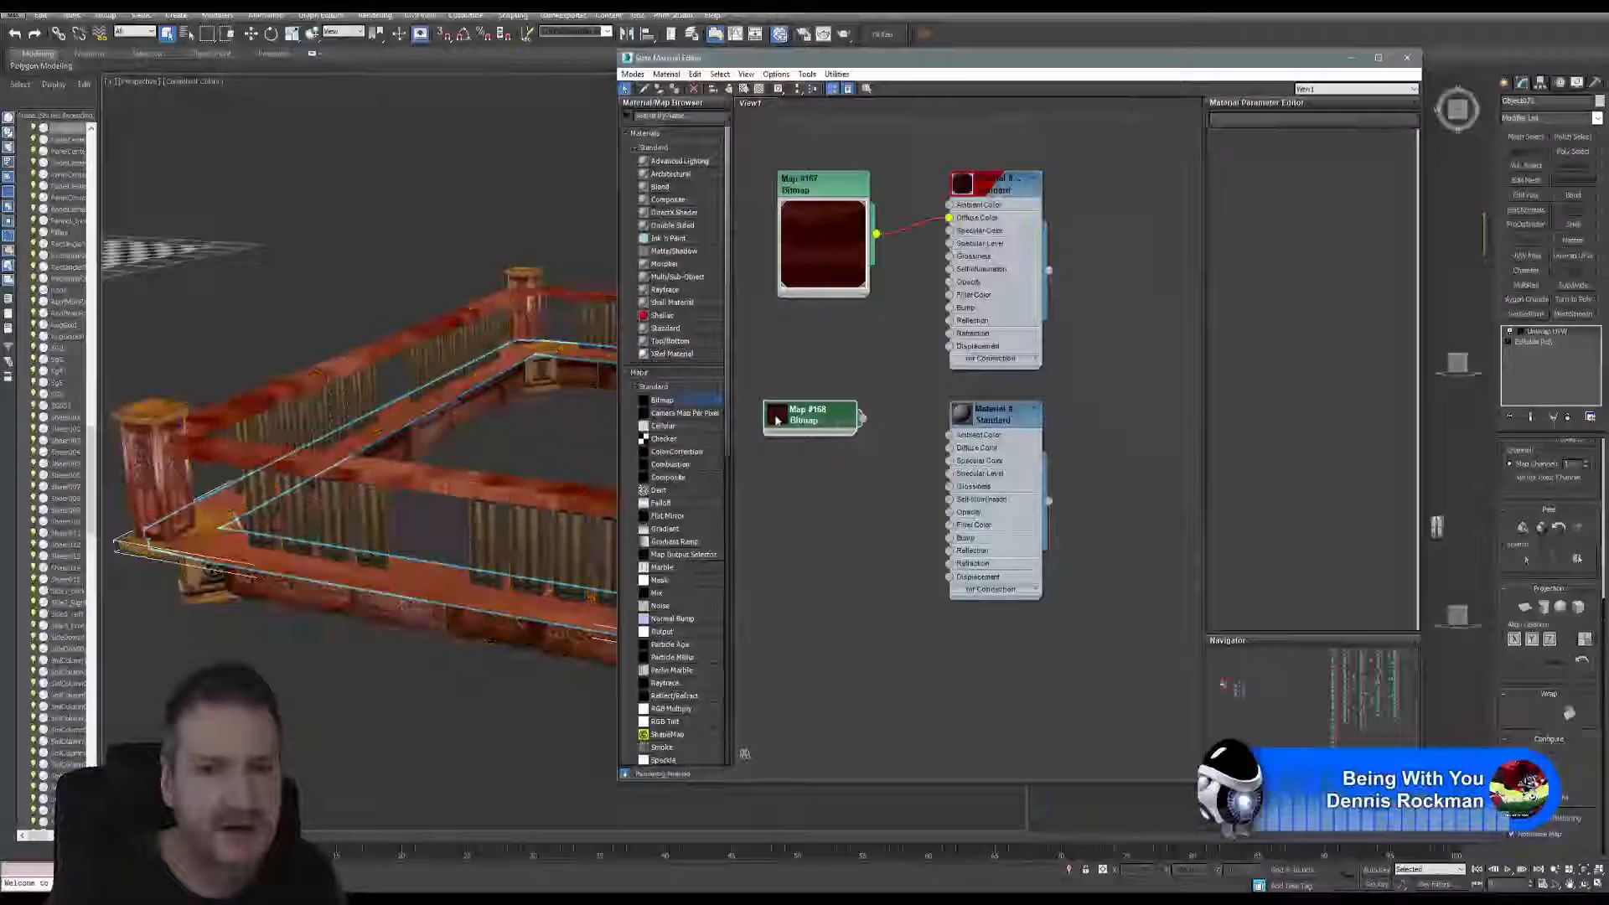
{"action": "left_click_drag", "start_coordinate": [863, 464], "coordinate": [950, 449]}
- Show the new material in the viewport and assign it to the selected base frame of the railing
{"action": "right_click", "coordinate": [1010, 419]}
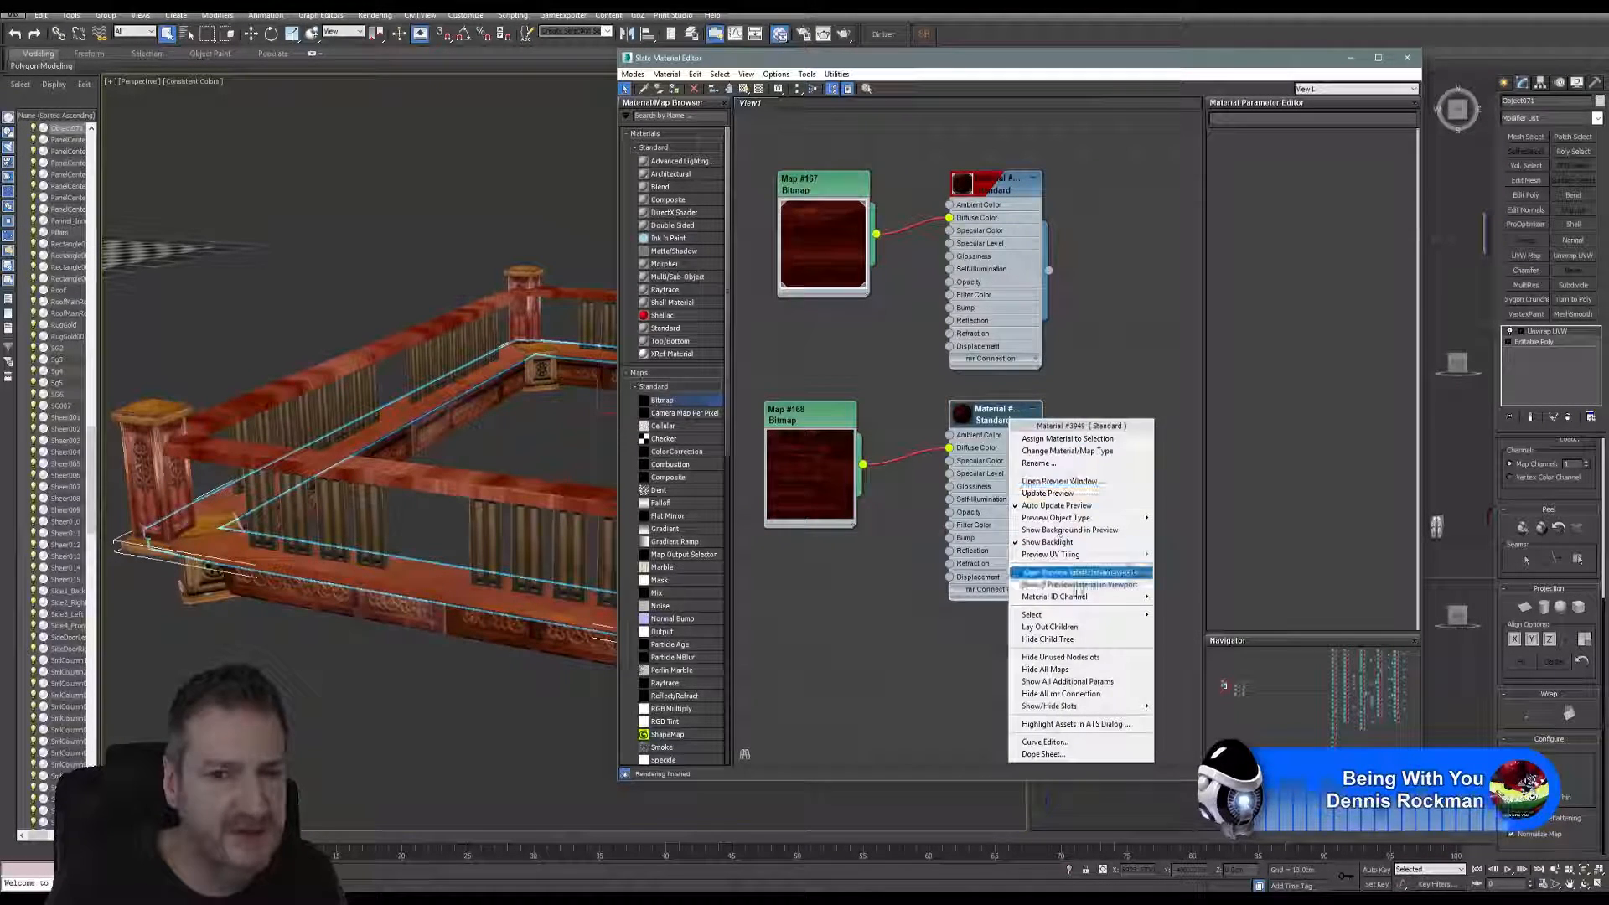
{"action": "left_click", "coordinate": [1063, 575]}
{"action": "right_click", "coordinate": [981, 417]}
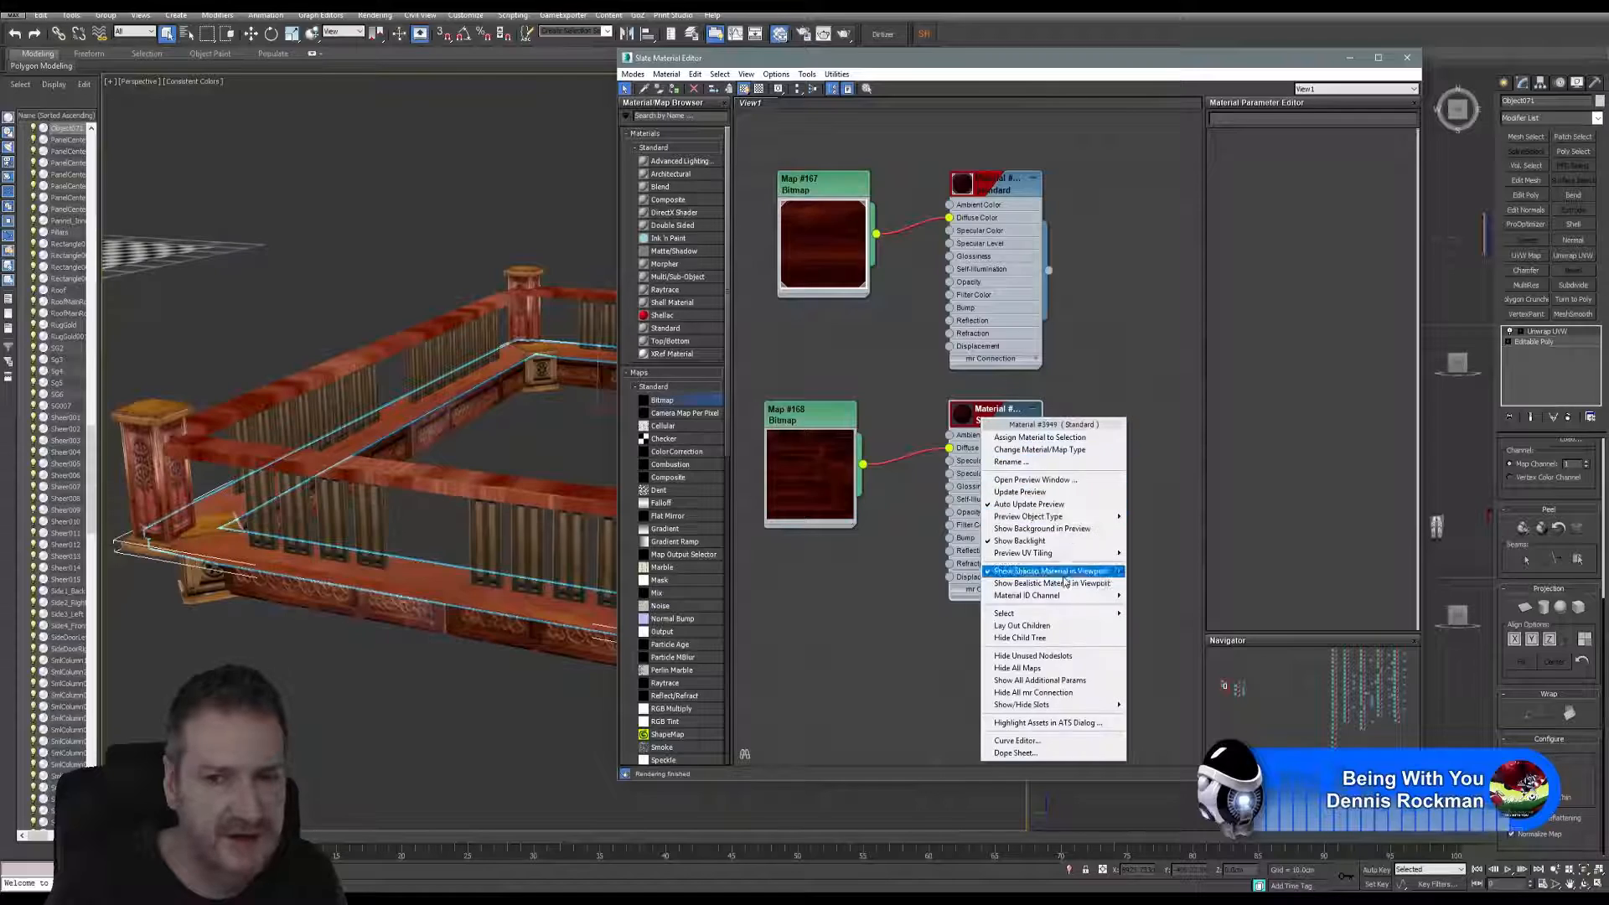
{"action": "left_click", "coordinate": [1063, 584]}
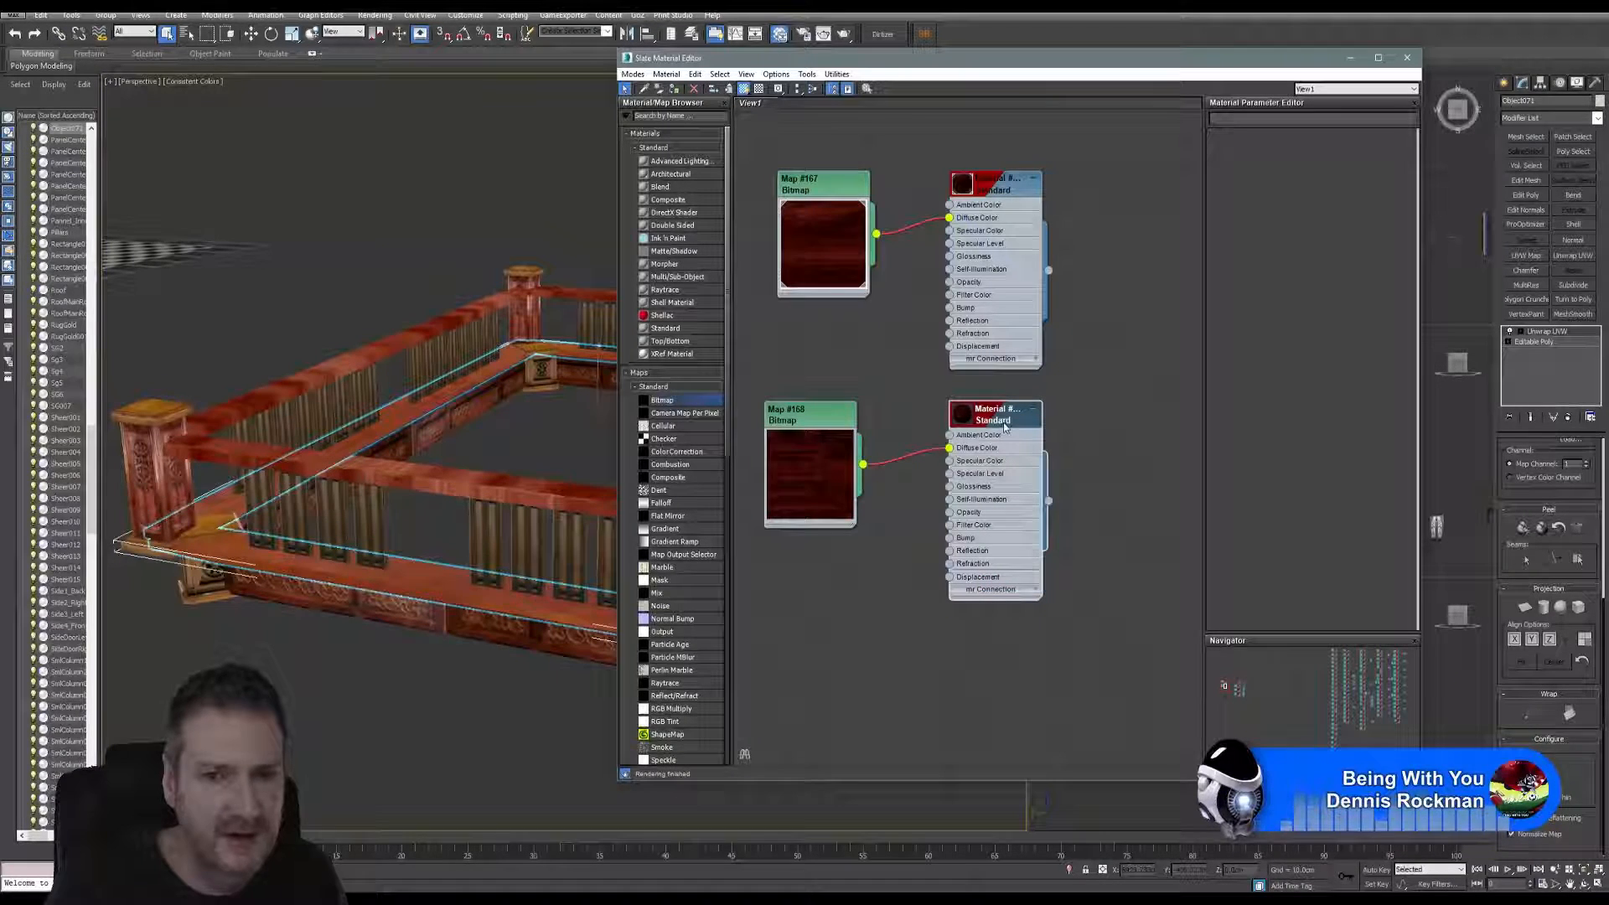
{"action": "right_click", "coordinate": [1005, 424]}
{"action": "left_click", "coordinate": [1029, 439]}
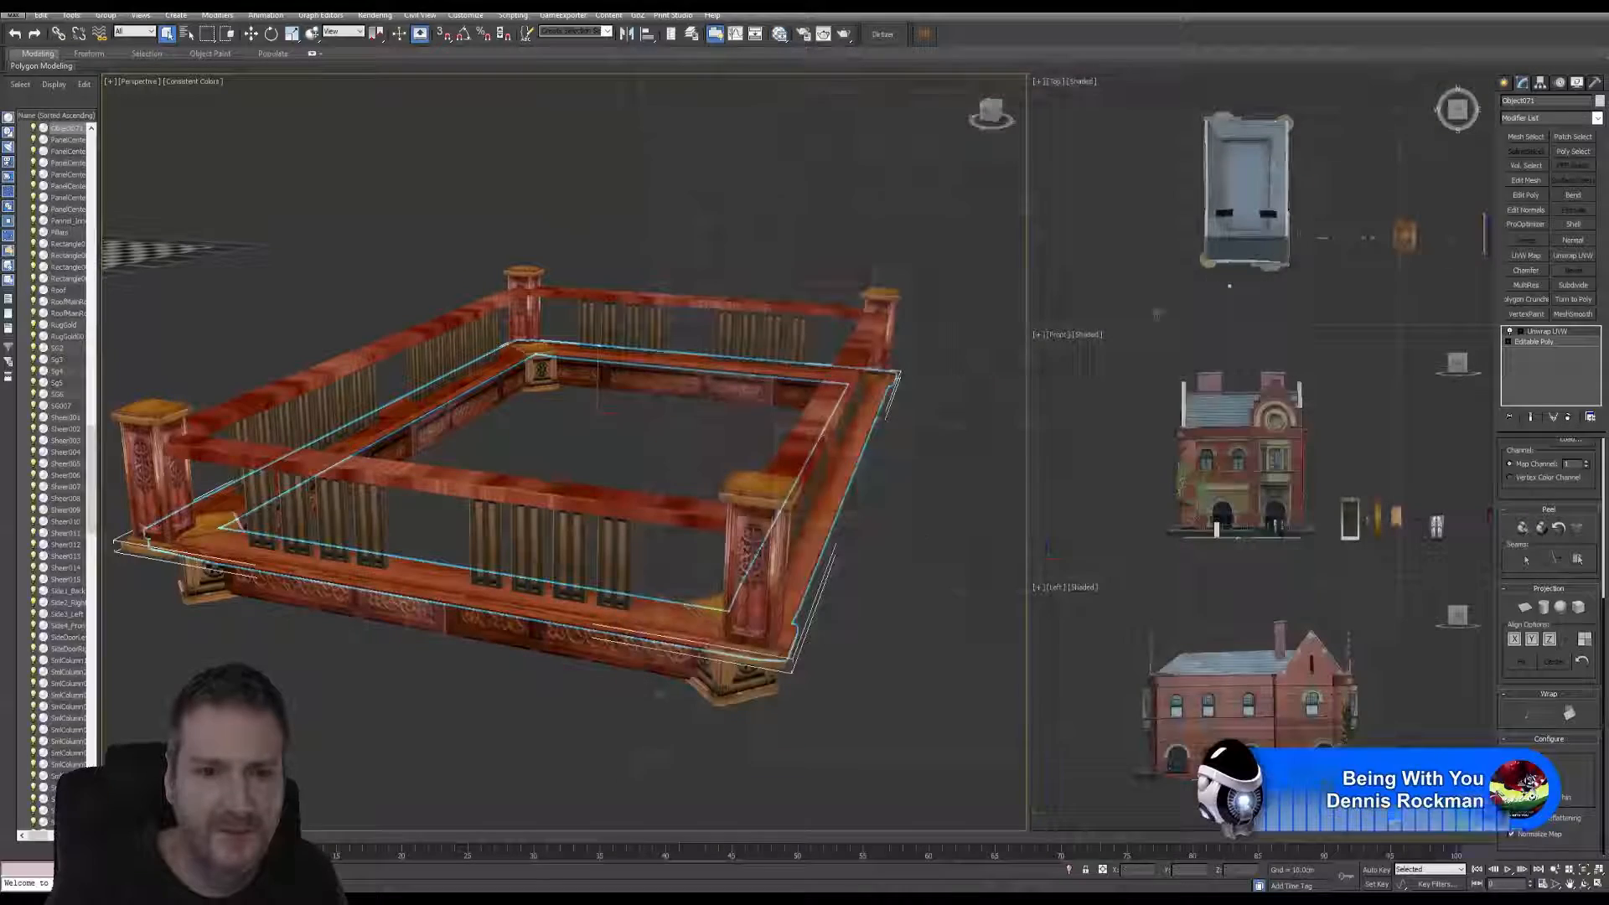
{"action": "left_click", "coordinate": [1408, 58]}
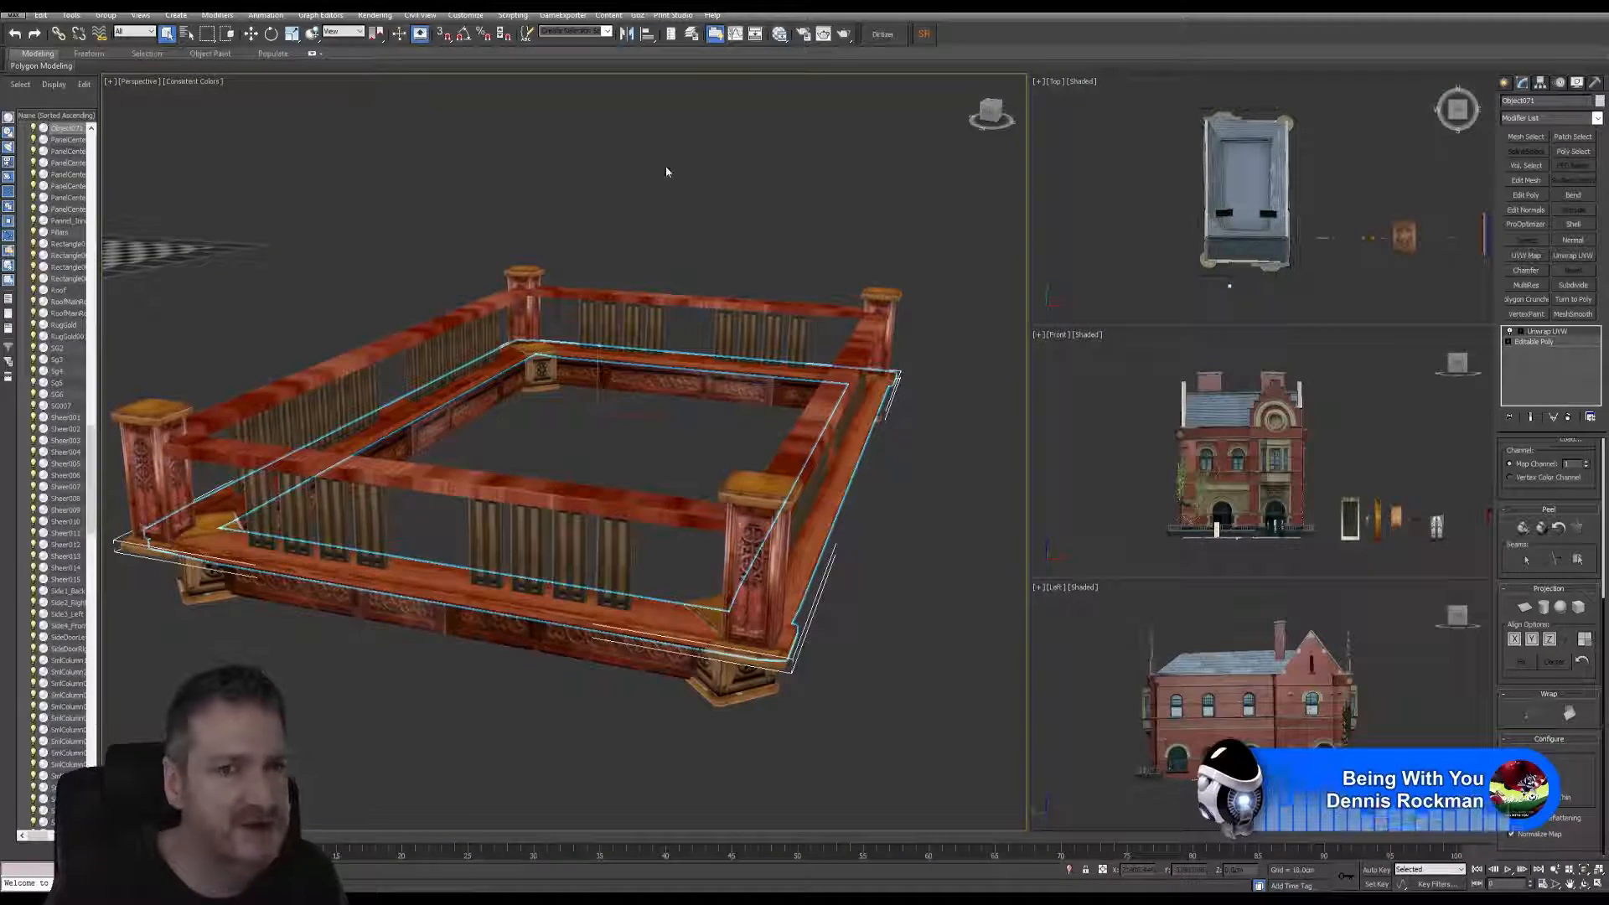
{"action": "left_click", "coordinate": [1591, 888]}
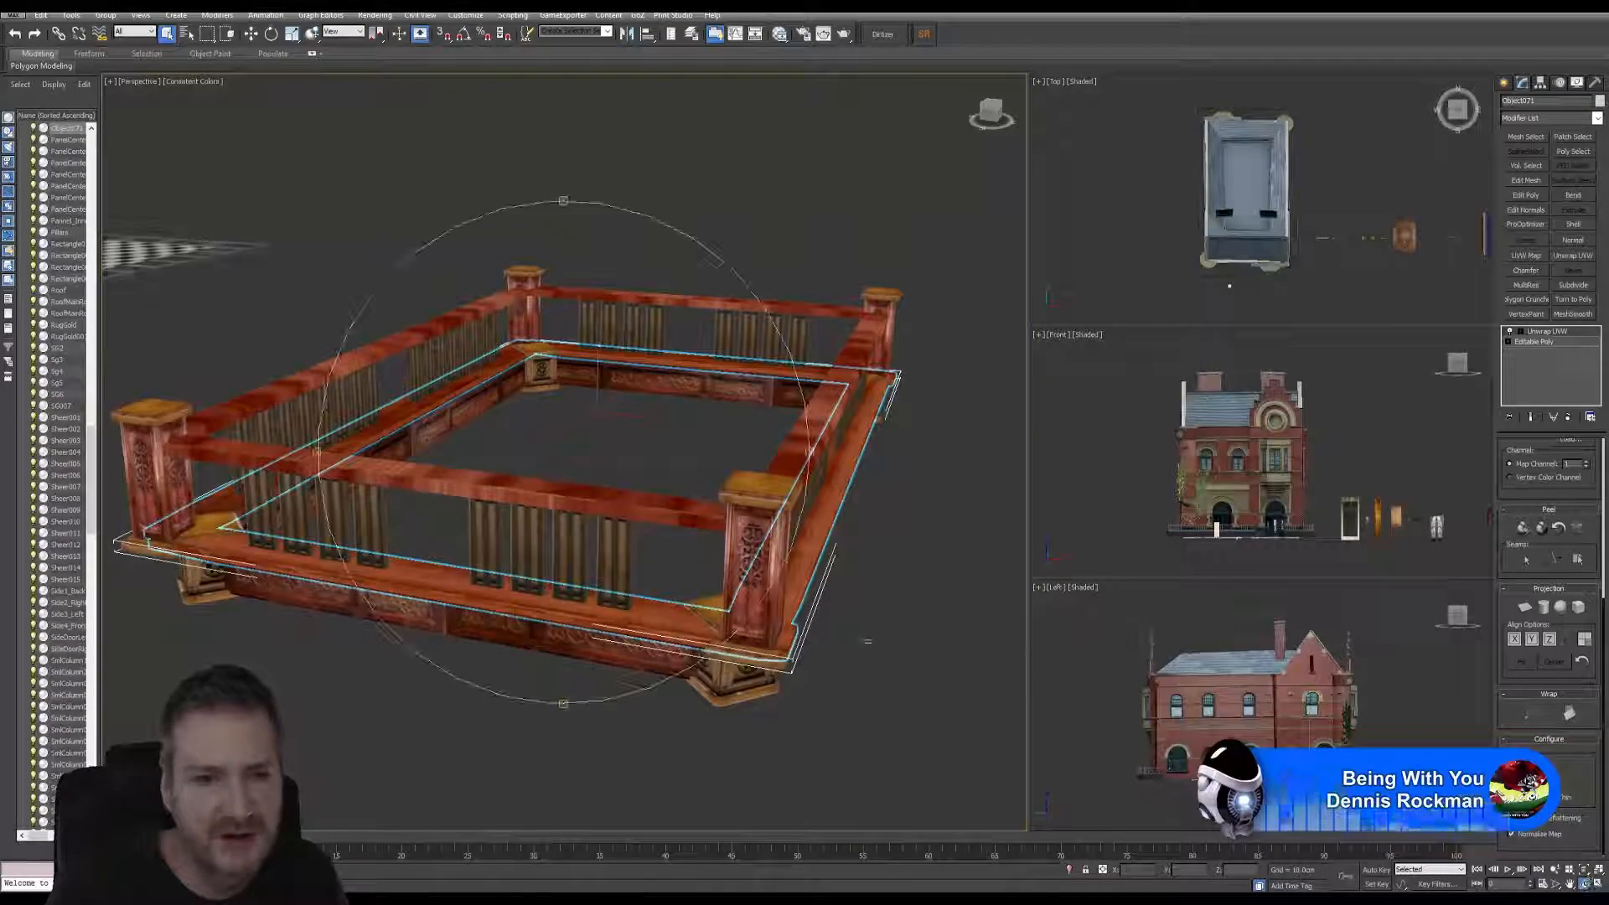
{"action": "left_click_drag", "start_coordinate": [649, 510], "coordinate": [600, 503]}
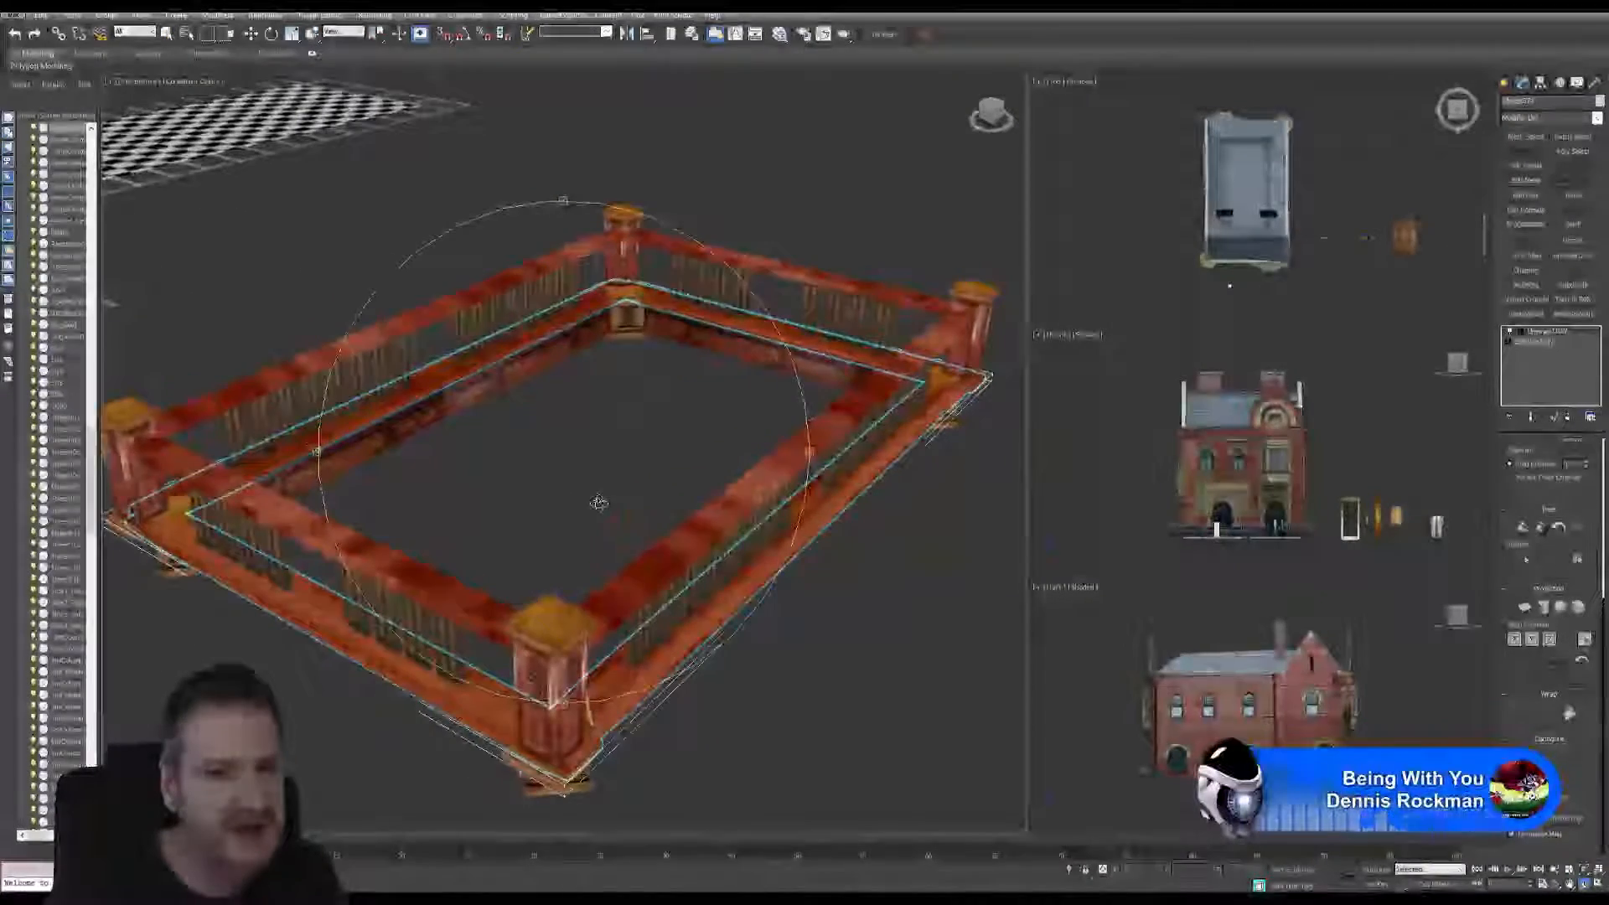
{"action": "left_click_drag", "start_coordinate": [475, 510], "coordinate": [505, 590]}
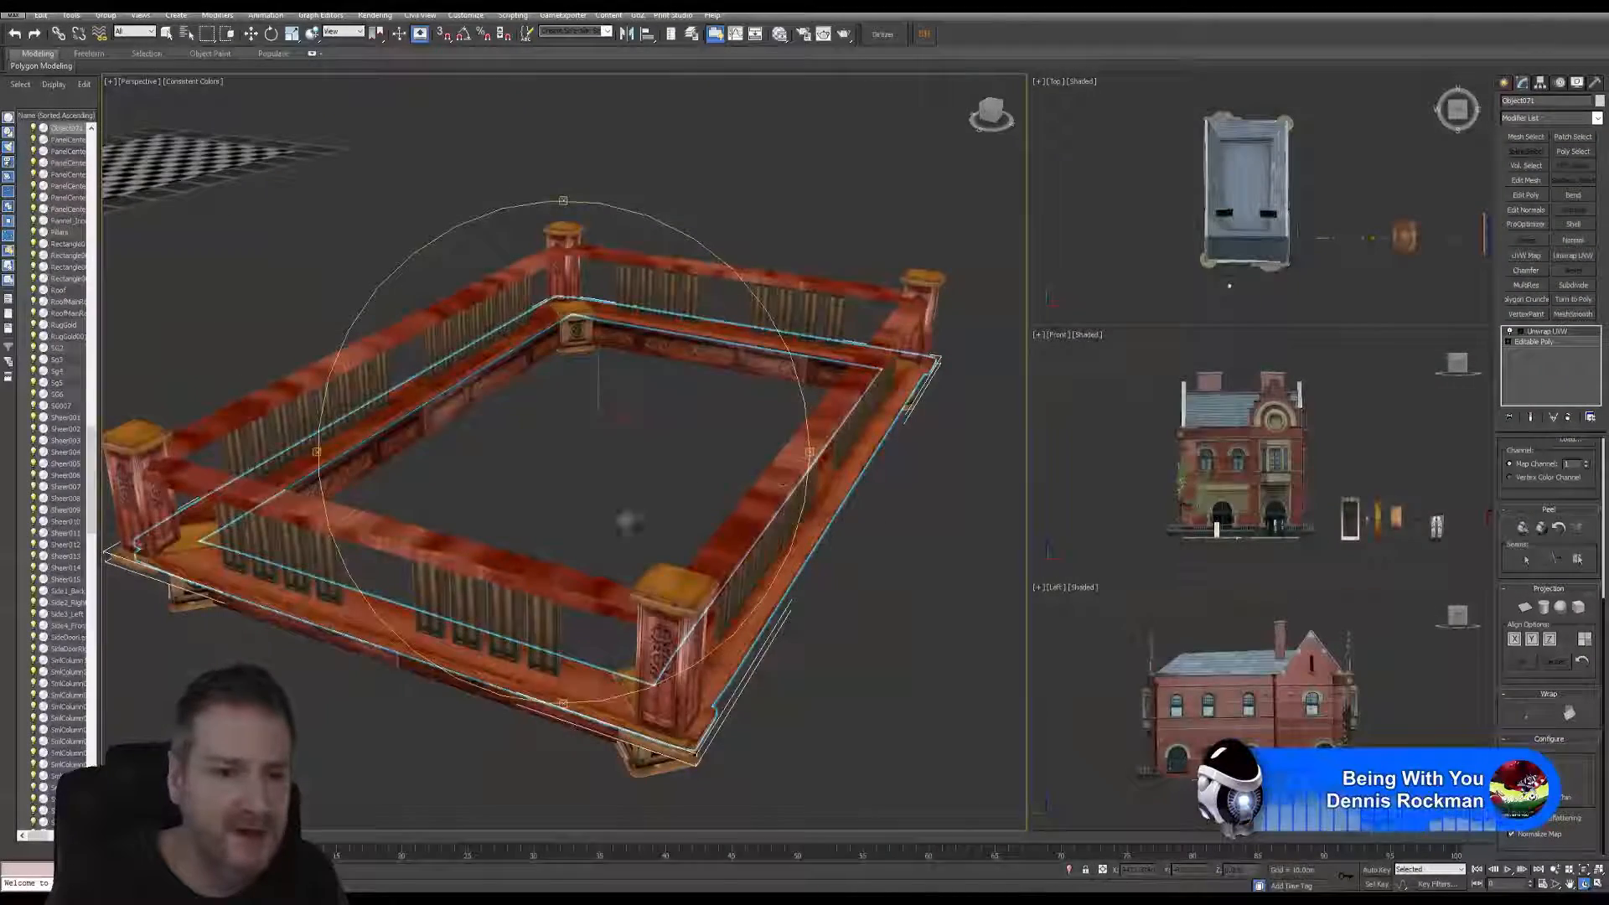
{"action": "mouse_move", "coordinate": [528, 490]}
{"action": "left_mouse_down"}
{"action": "mouse_move", "coordinate": [584, 487]}
{"action": "mouse_move", "coordinate": [565, 508]}
{"action": "mouse_move", "coordinate": [607, 506]}
{"action": "mouse_move", "coordinate": [587, 499]}
{"action": "left_mouse_up"}
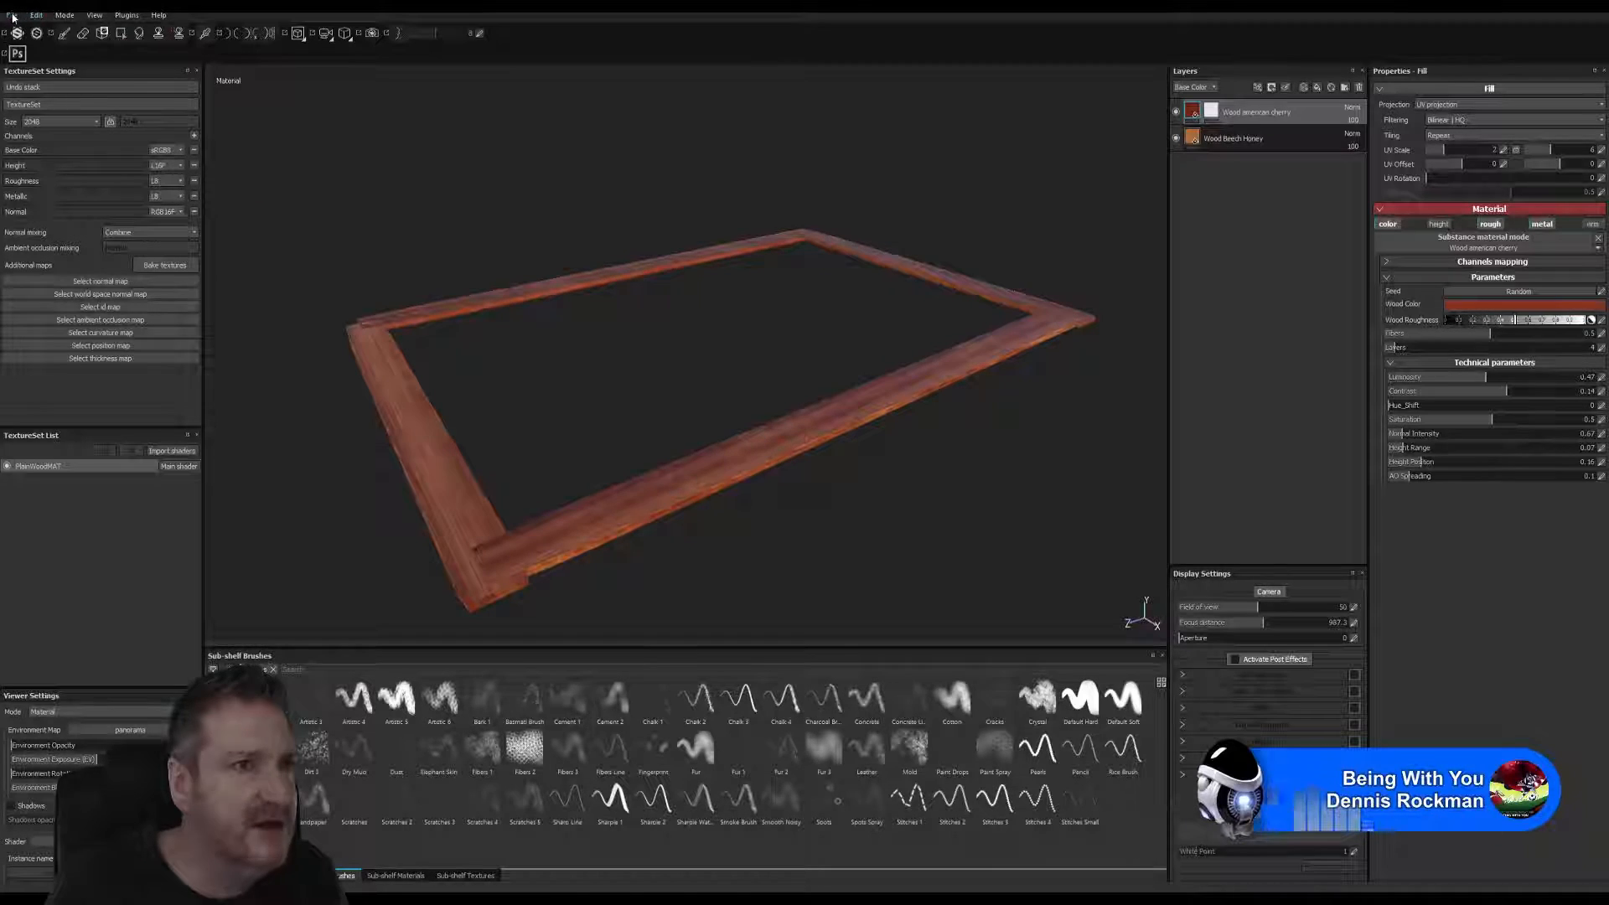
- Switch to Substance Painter and open the recent SqrBanisterTop.spp project
{"action": "left_click", "coordinate": [13, 16]}
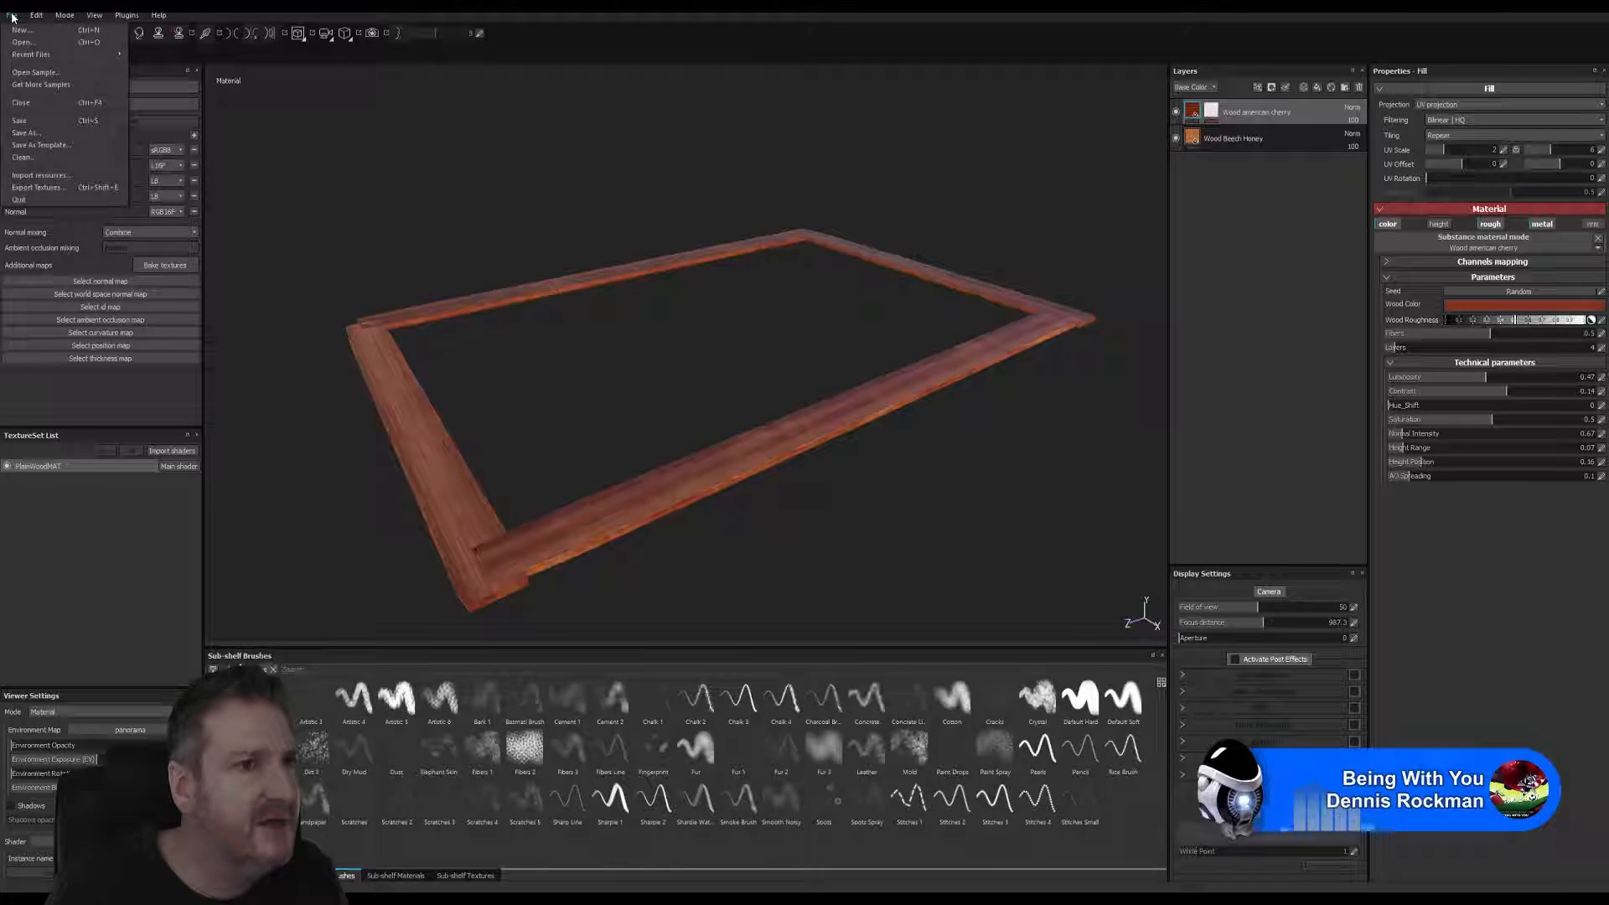
{"action": "mouse_move", "coordinate": [33, 53]}
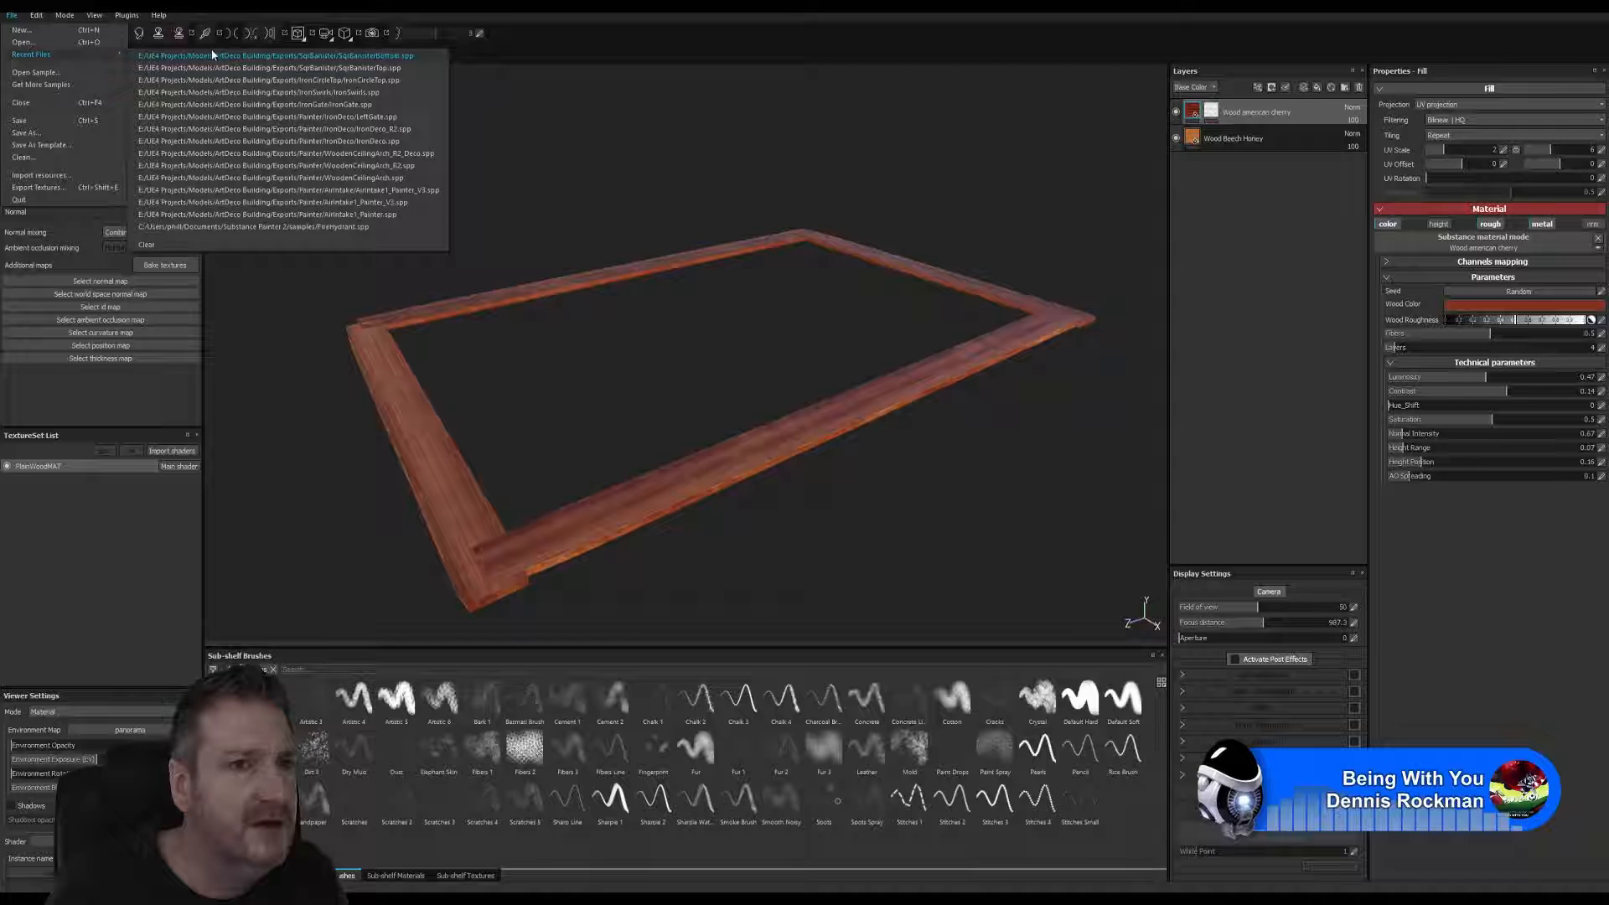
{"action": "left_click", "coordinate": [279, 62]}
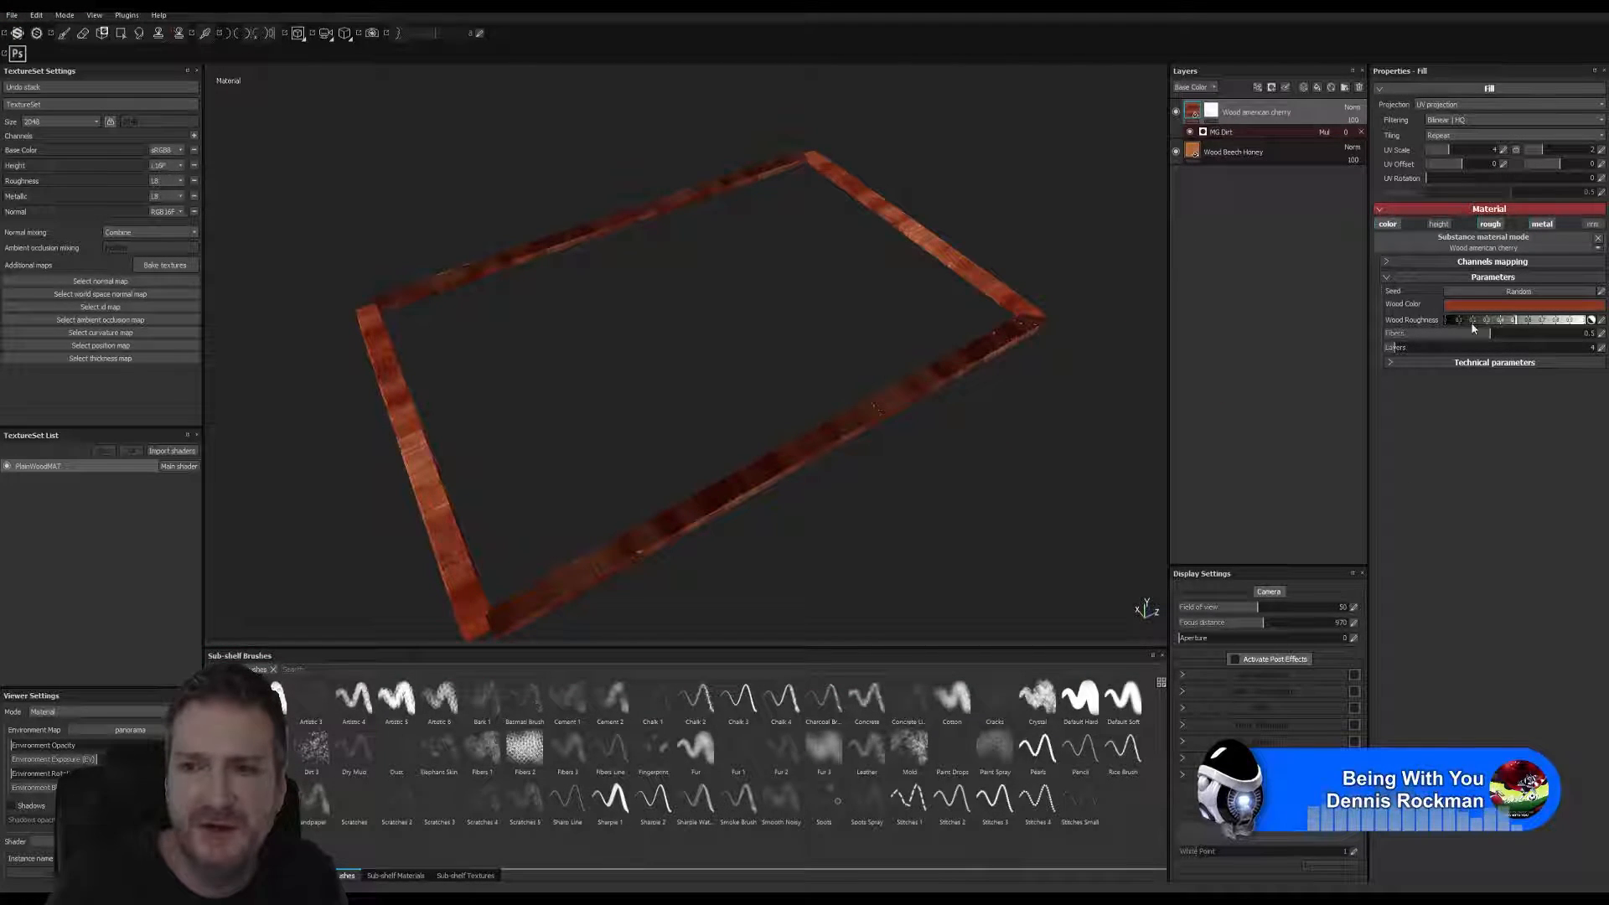
- Set the UV rotation of the Wood american cherry fill layer to 90 so its grain follows the frame
{"action": "left_click", "coordinate": [1440, 179]}
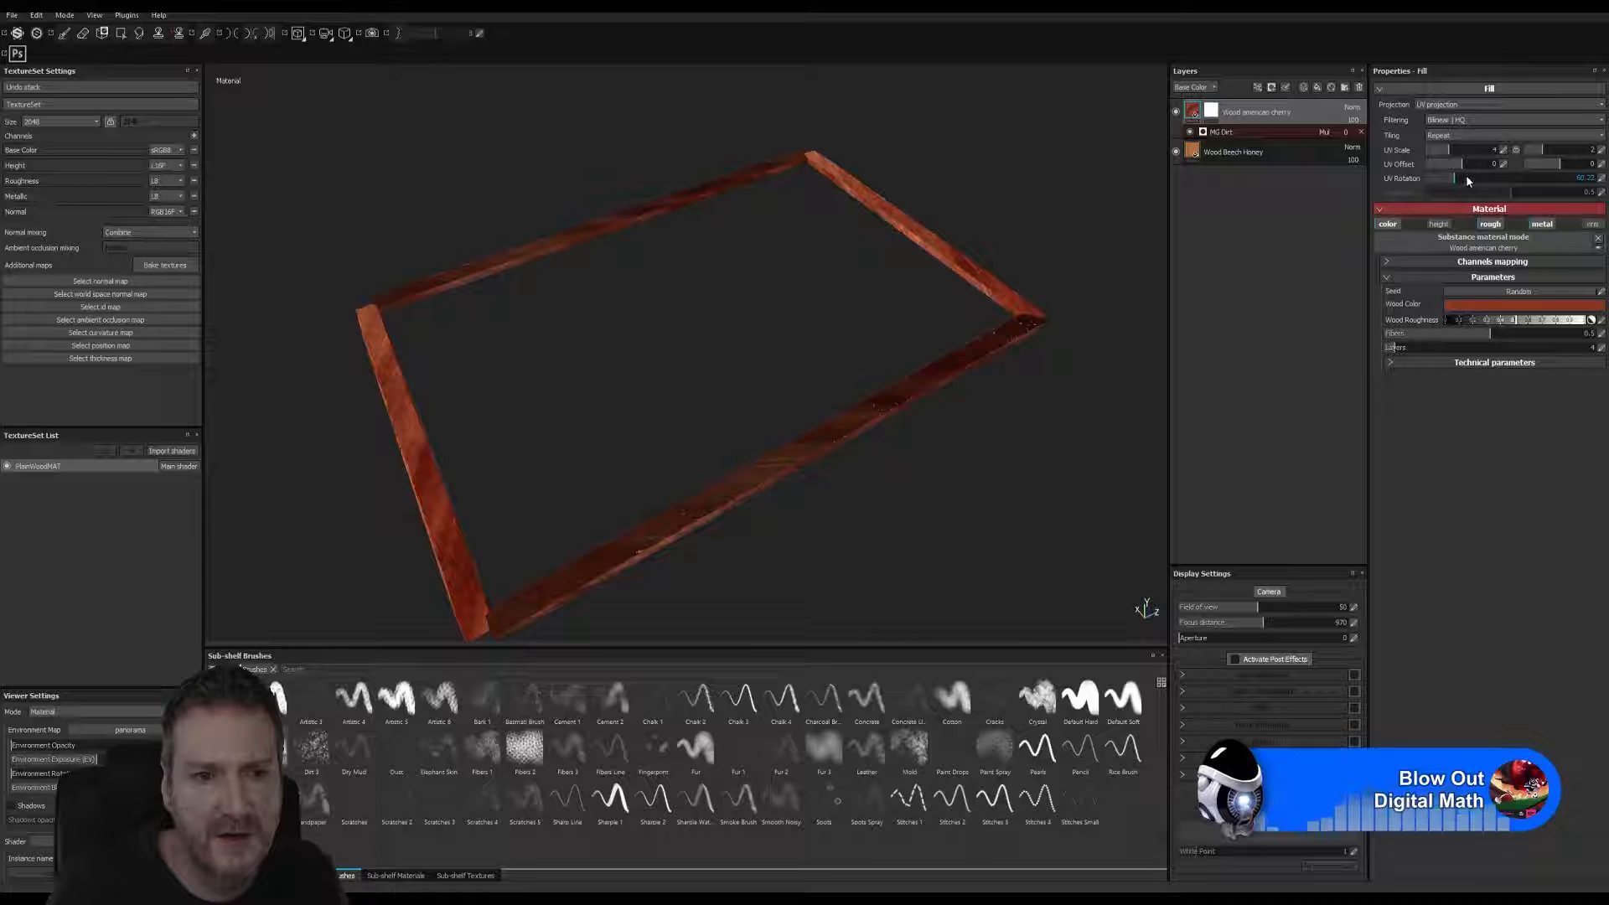
{"action": "left_click_drag", "start_coordinate": [1467, 179], "coordinate": [1473, 178]}
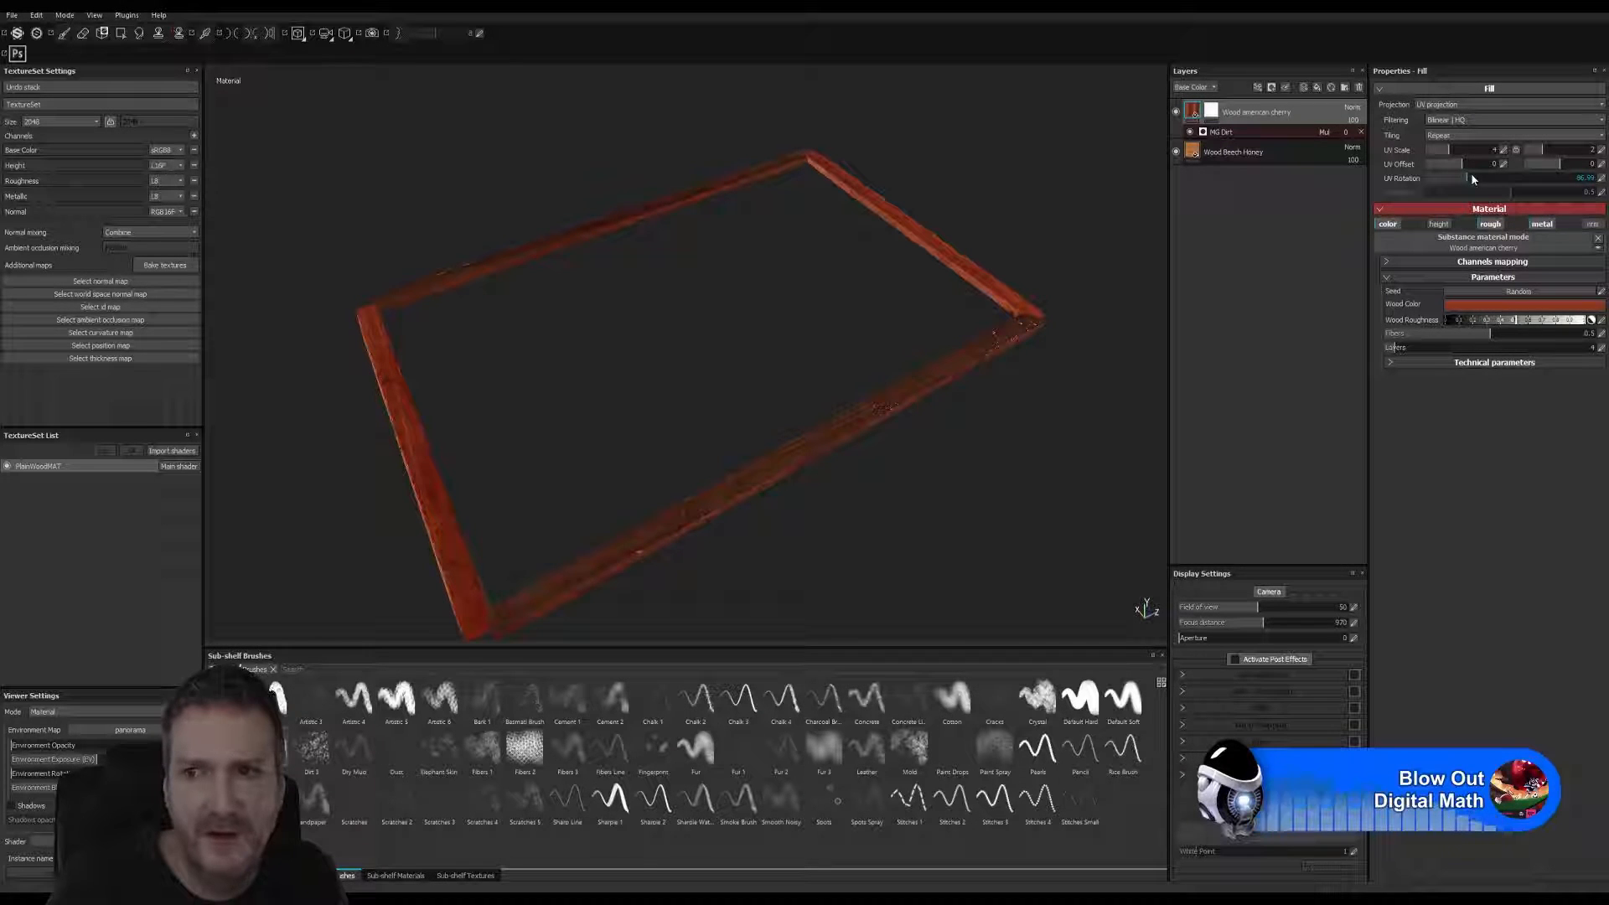
{"action": "left_click", "coordinate": [1585, 179]}
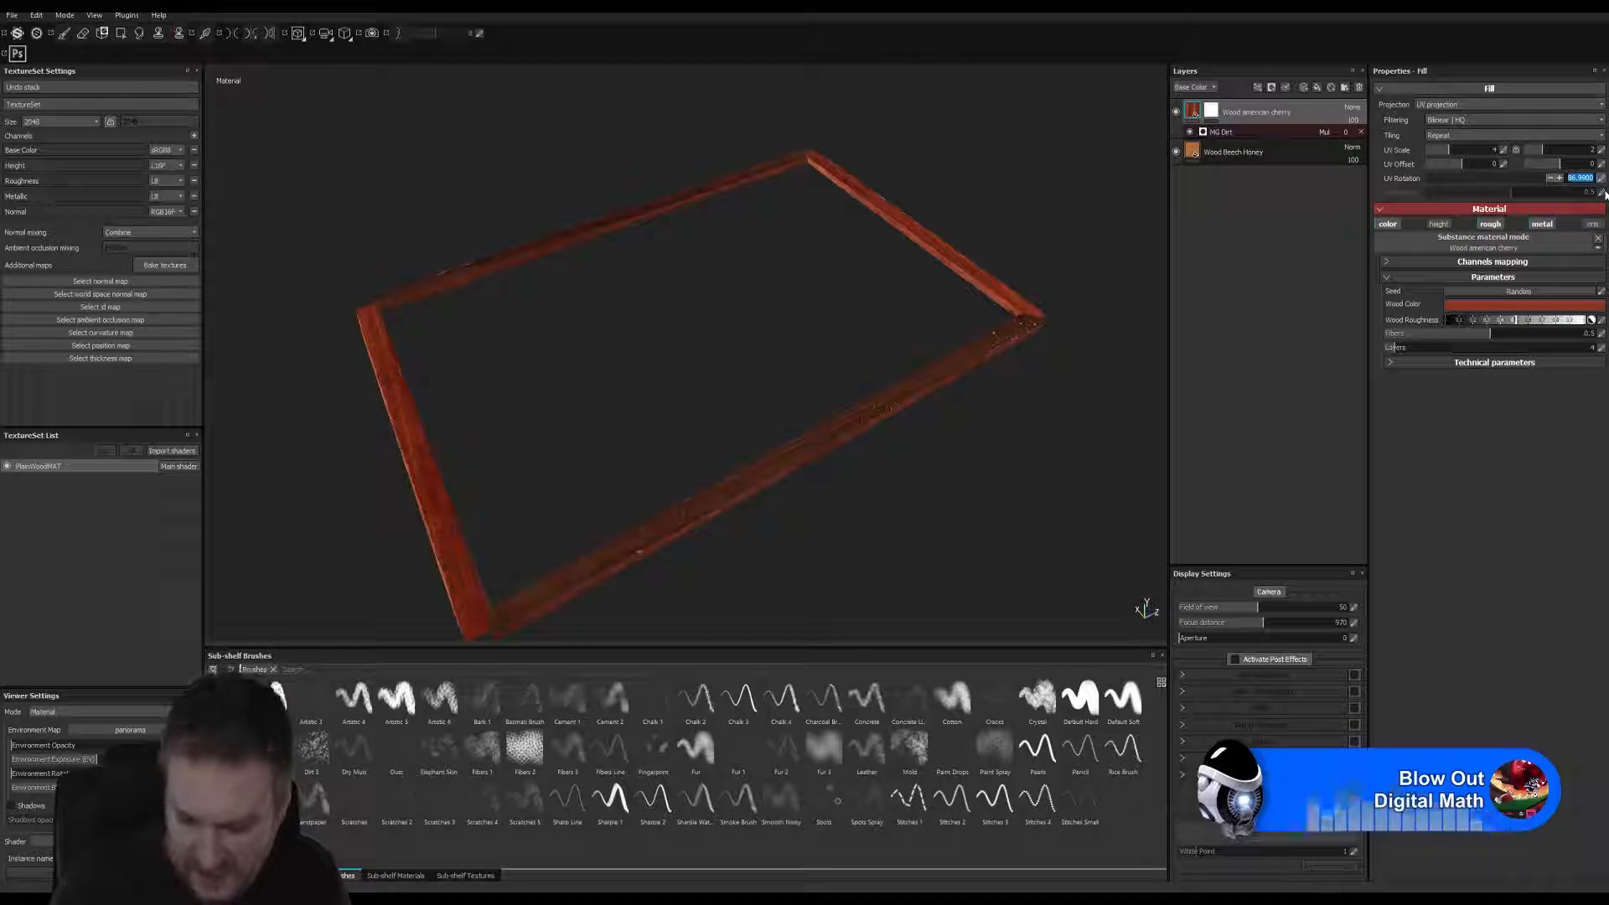
{"action": "key", "text": "Return"}
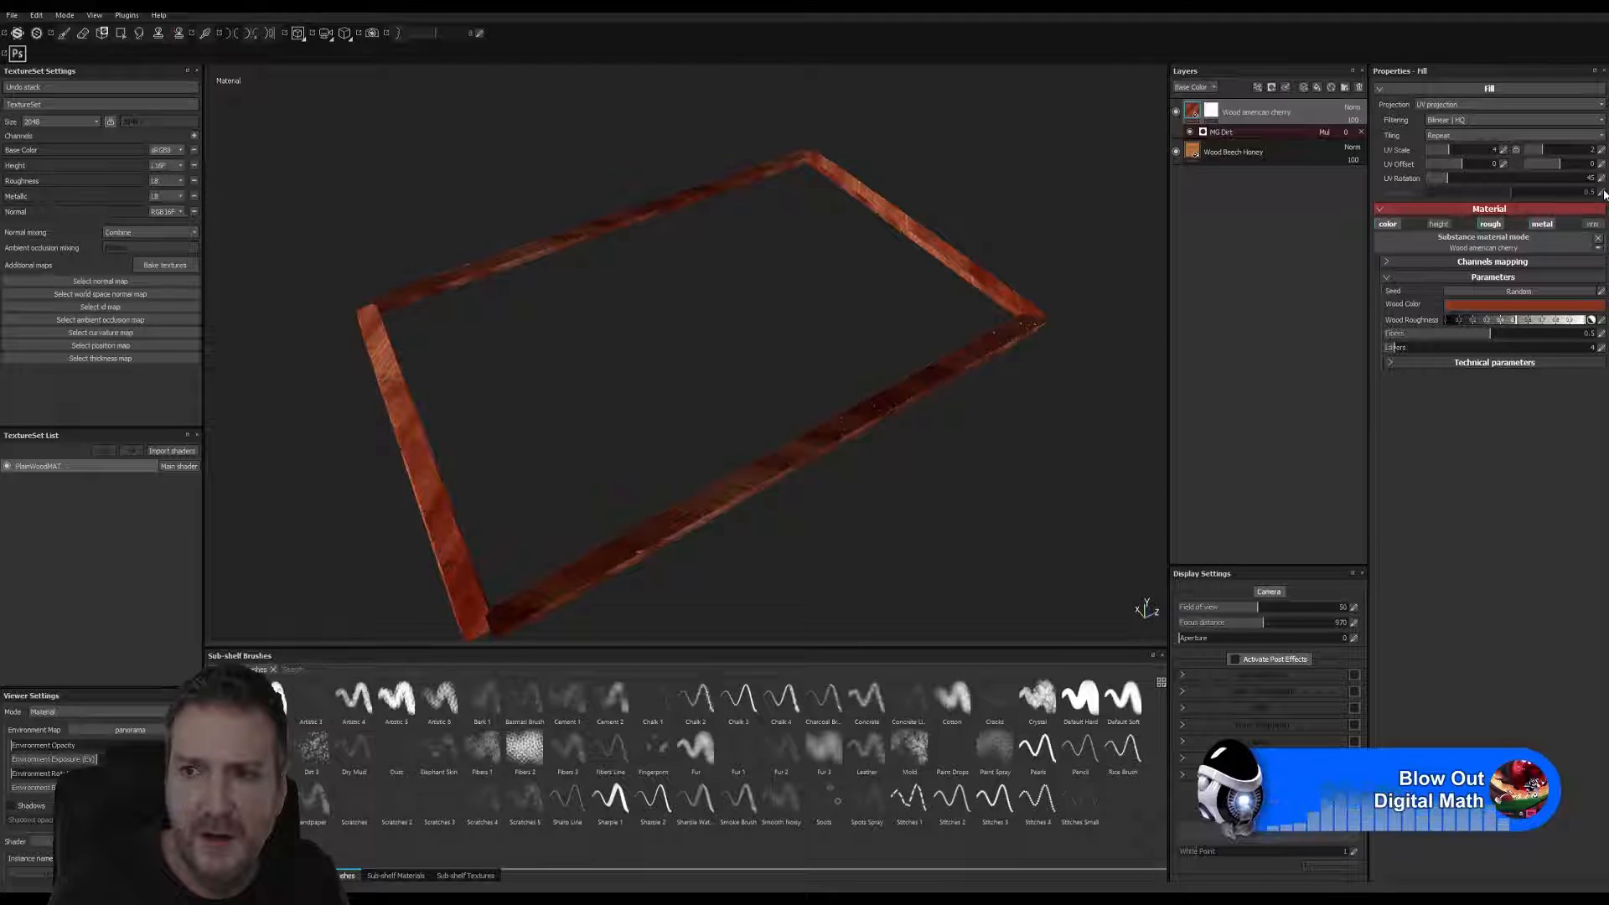
{"action": "left_click", "coordinate": [1603, 179]}
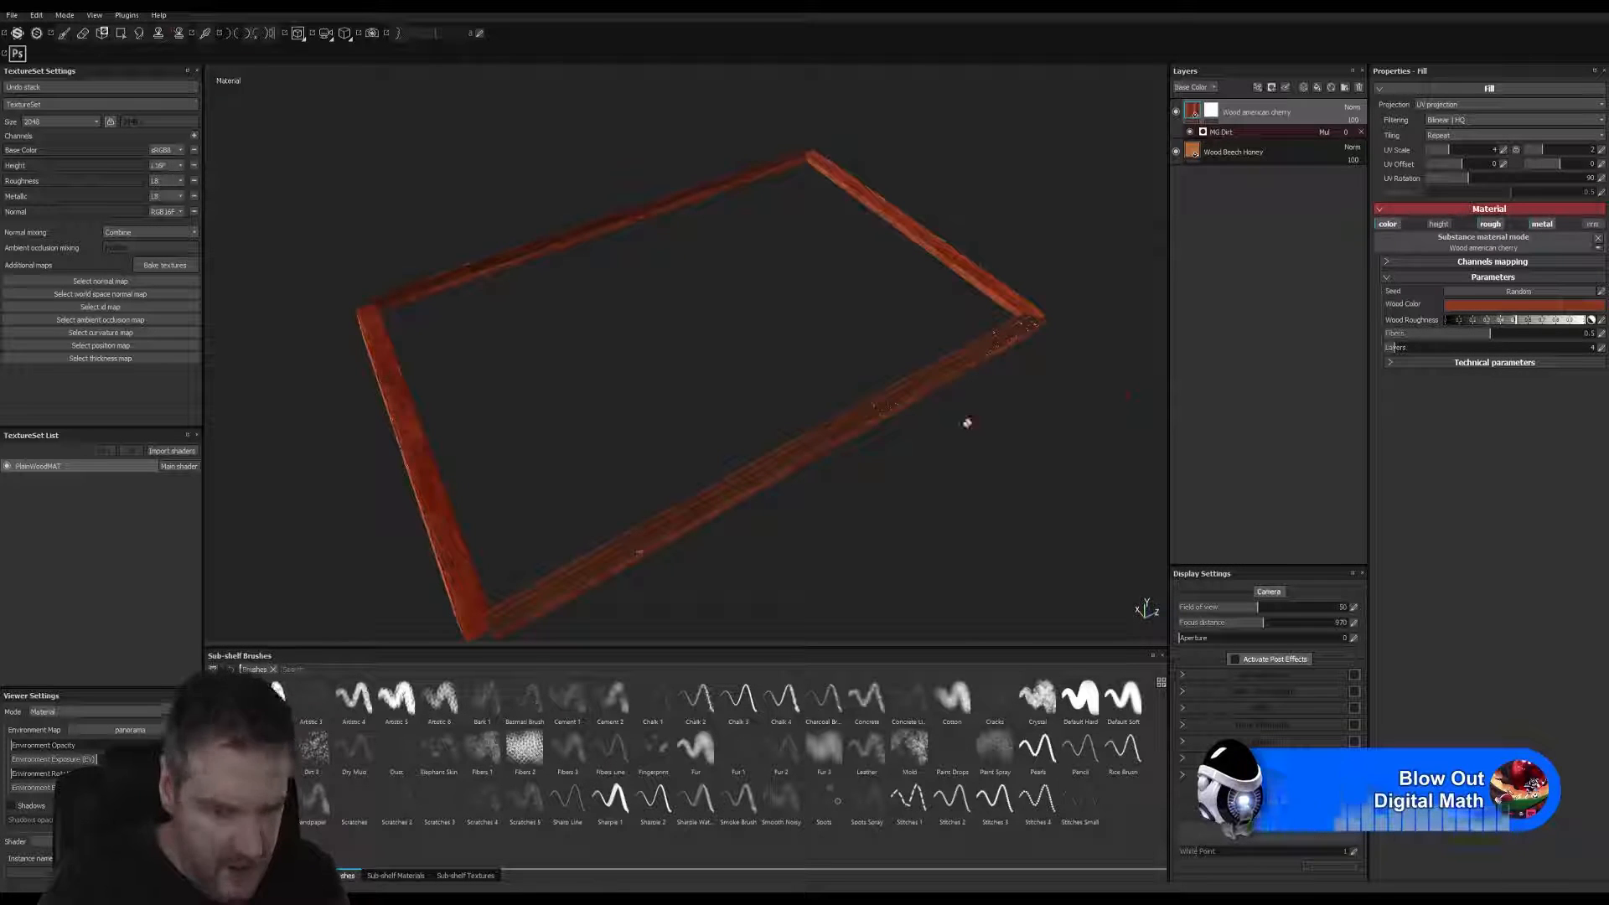
{"action": "left_click_drag", "start_coordinate": [966, 423], "coordinate": [677, 444], "text": "alt"}
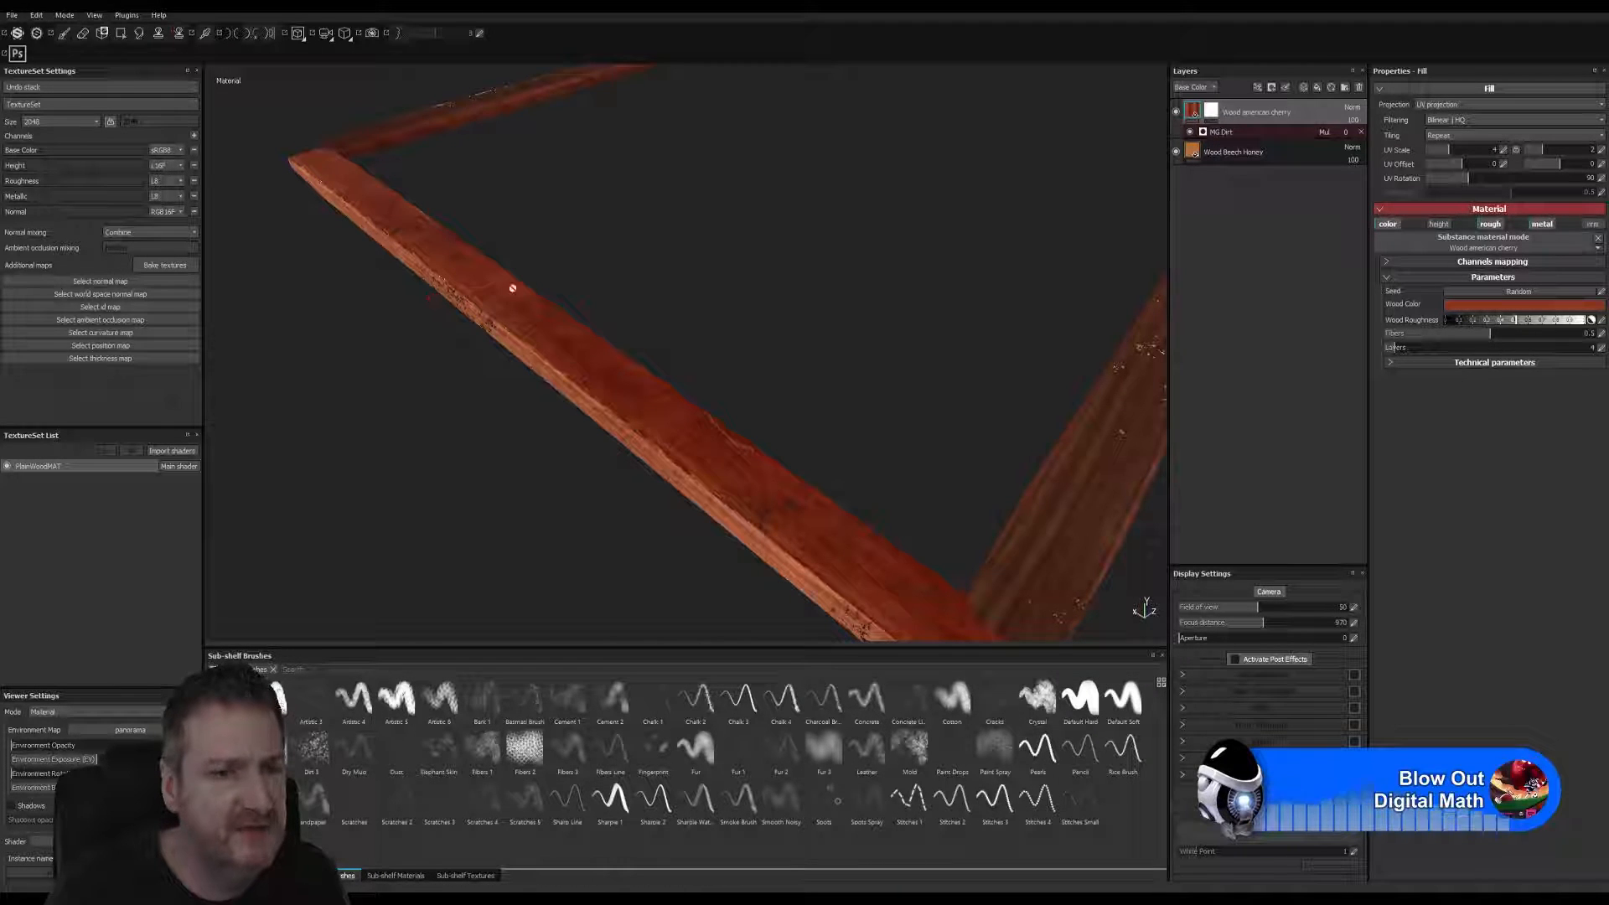
{"action": "left_click_drag", "start_coordinate": [512, 287], "coordinate": [897, 594], "text": "alt"}
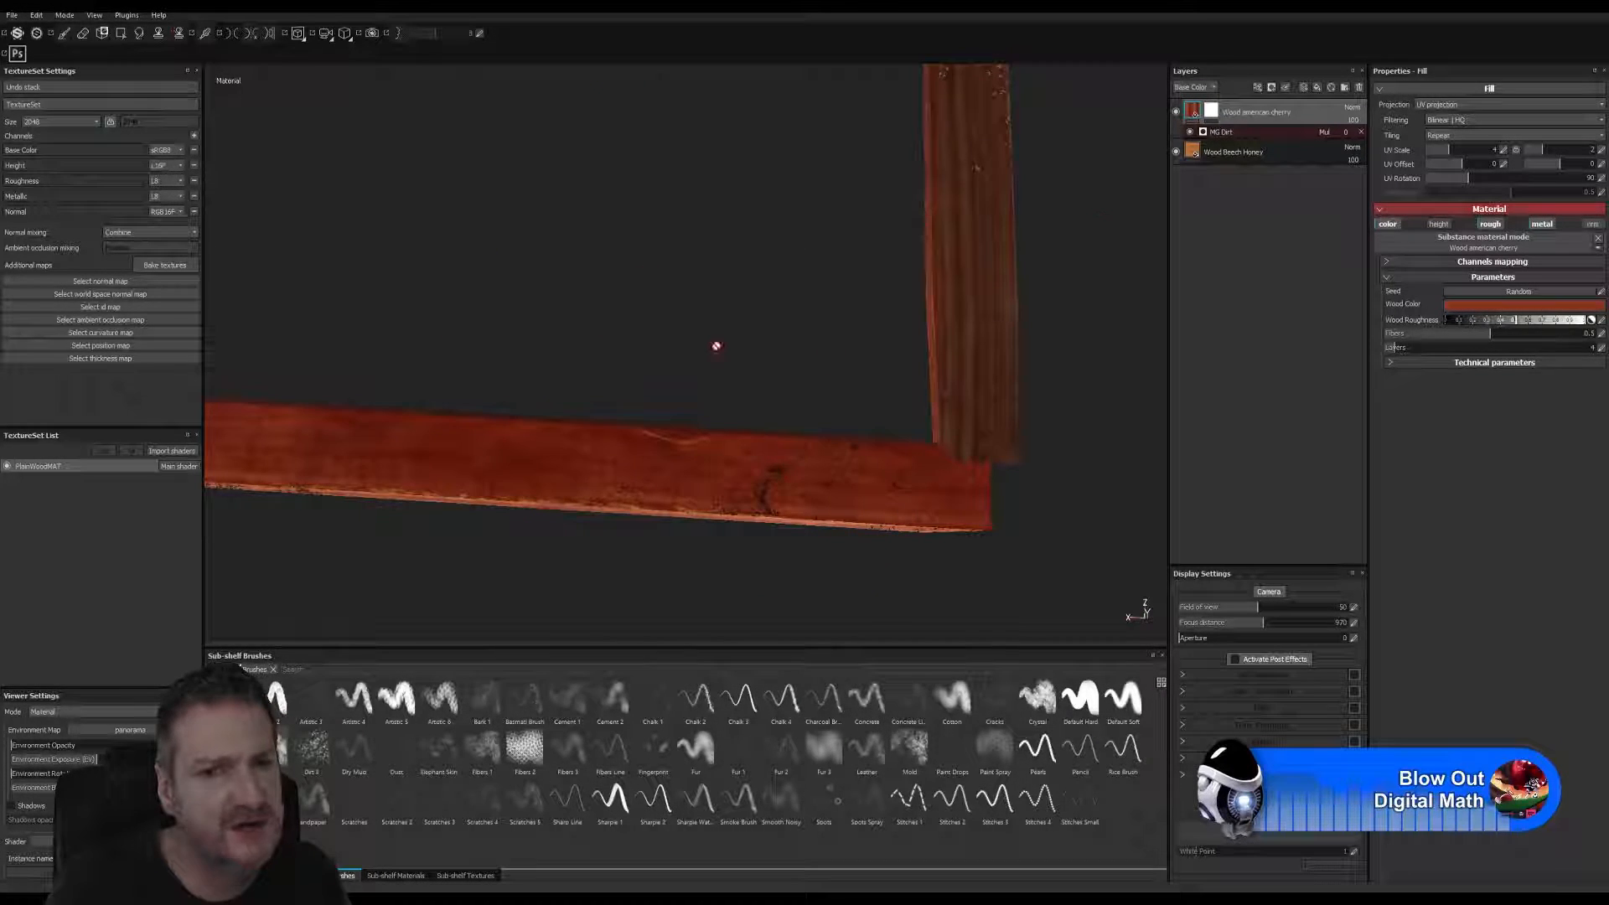
{"action": "left_click_drag", "start_coordinate": [716, 346], "coordinate": [694, 290], "text": "alt"}
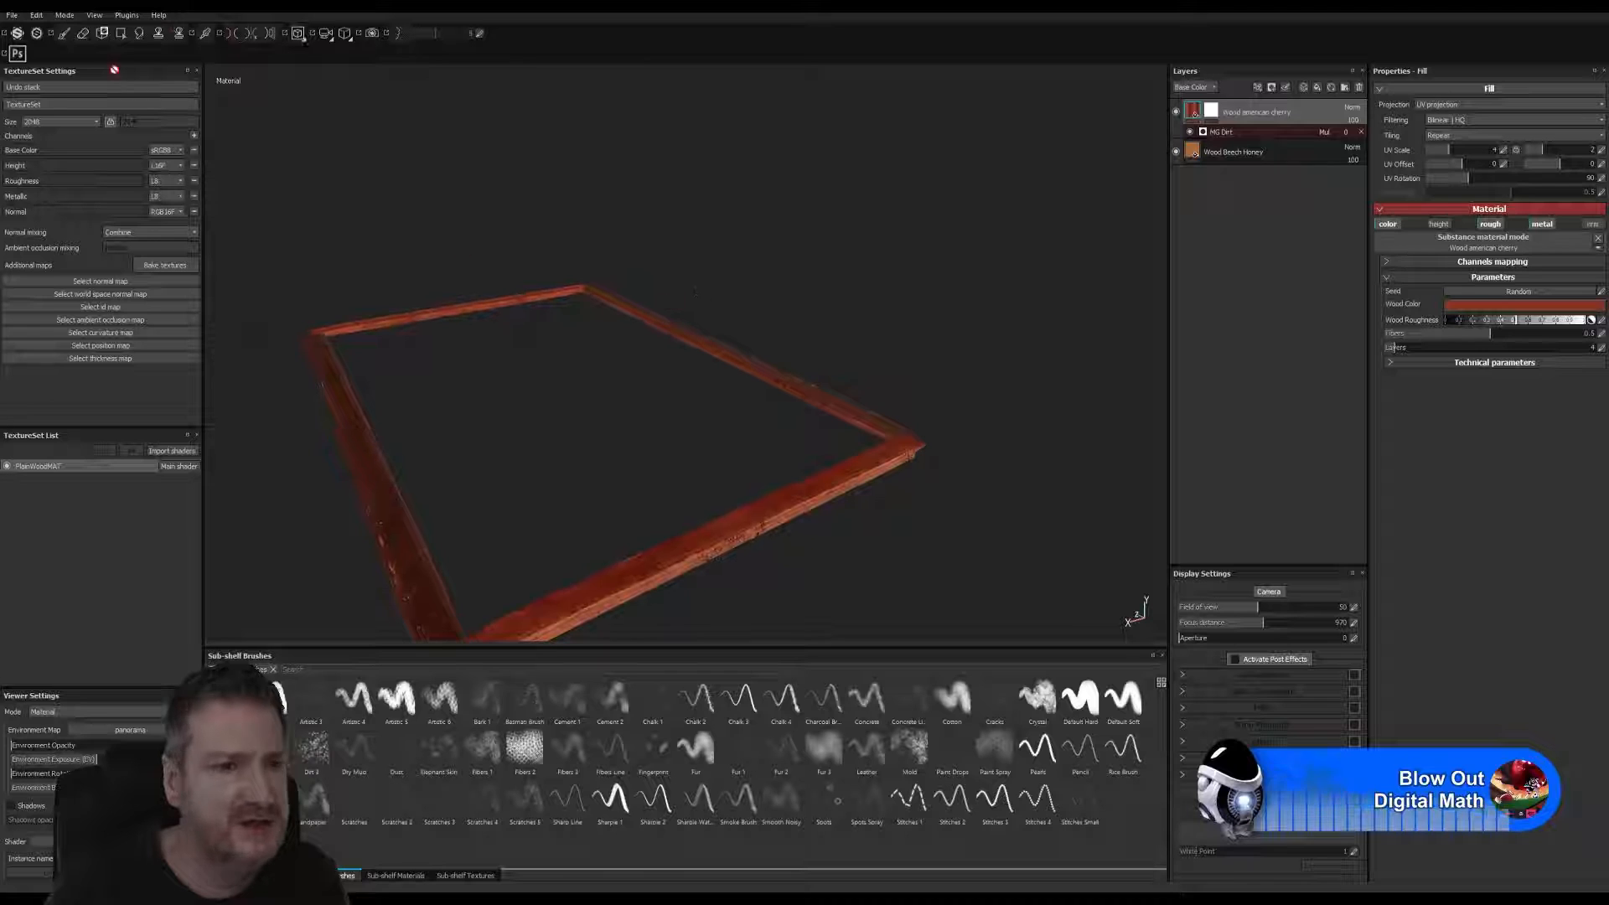
- Export the PlainWoodMAT textures as PNG with the Unreal Engine 4 (Packed) configuration and save the project
{"action": "left_click", "coordinate": [12, 15]}
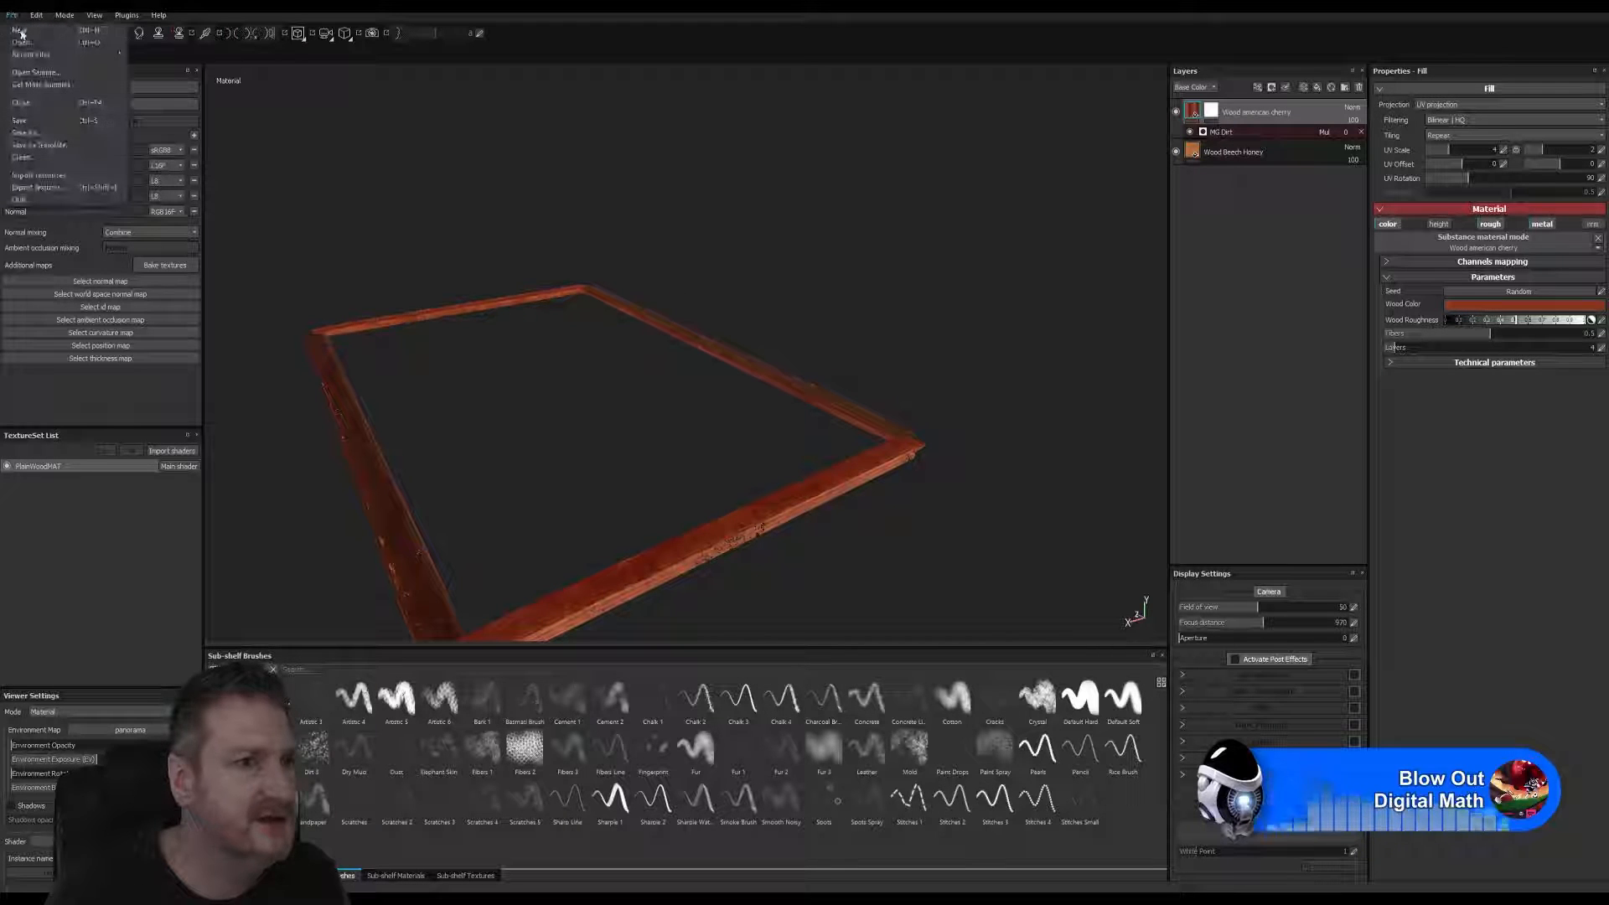
{"action": "left_click", "coordinate": [37, 186]}
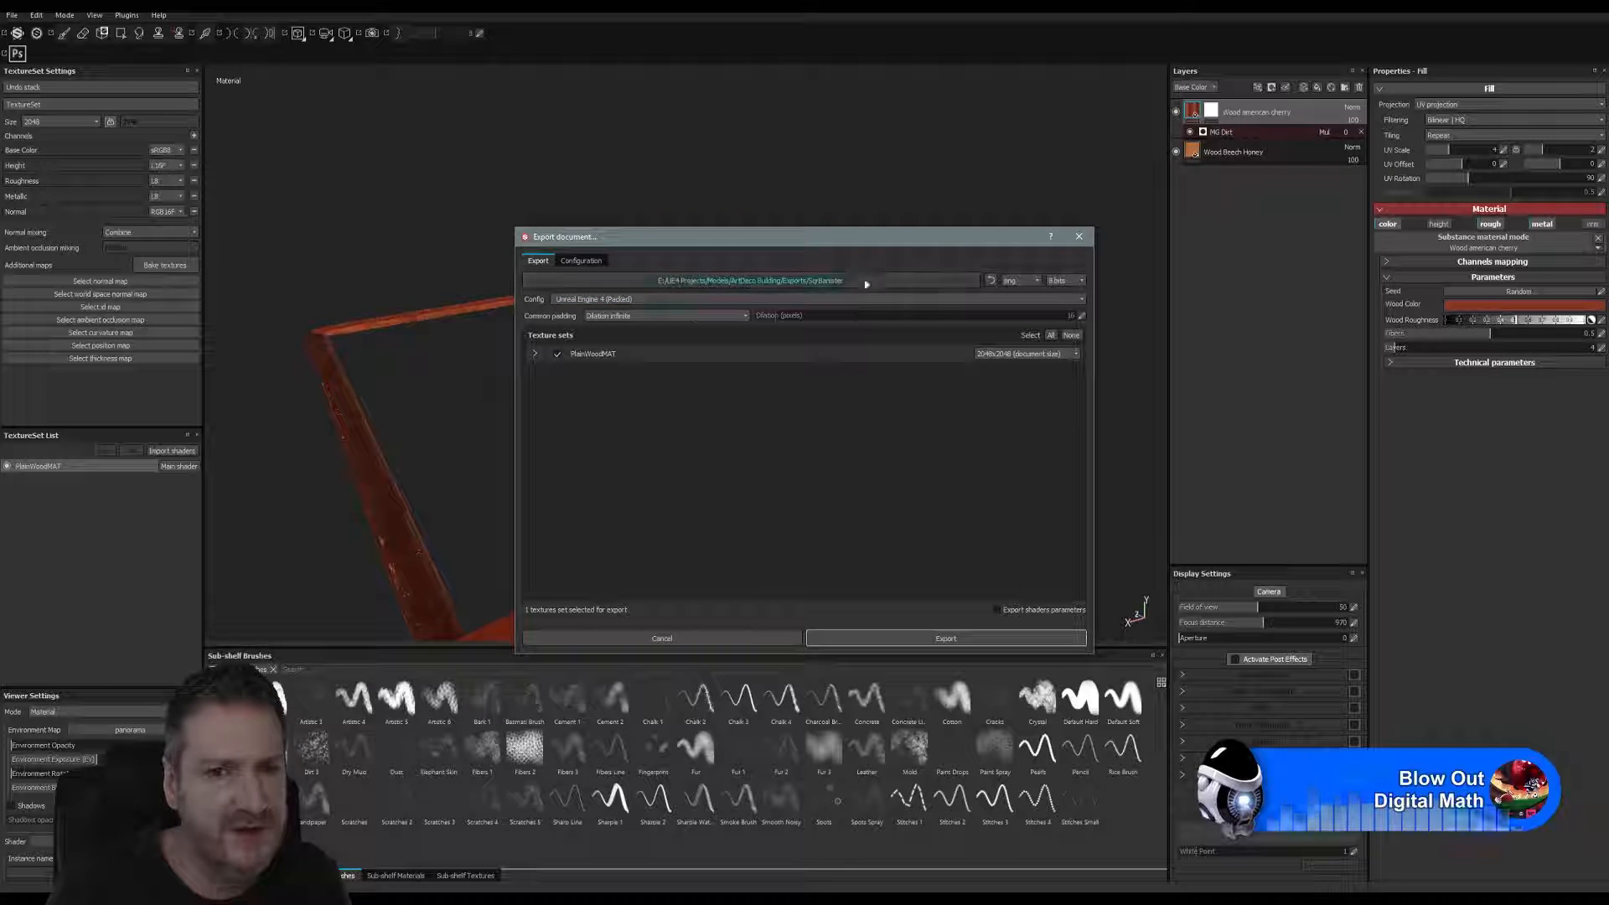
{"action": "left_click", "coordinate": [946, 639]}
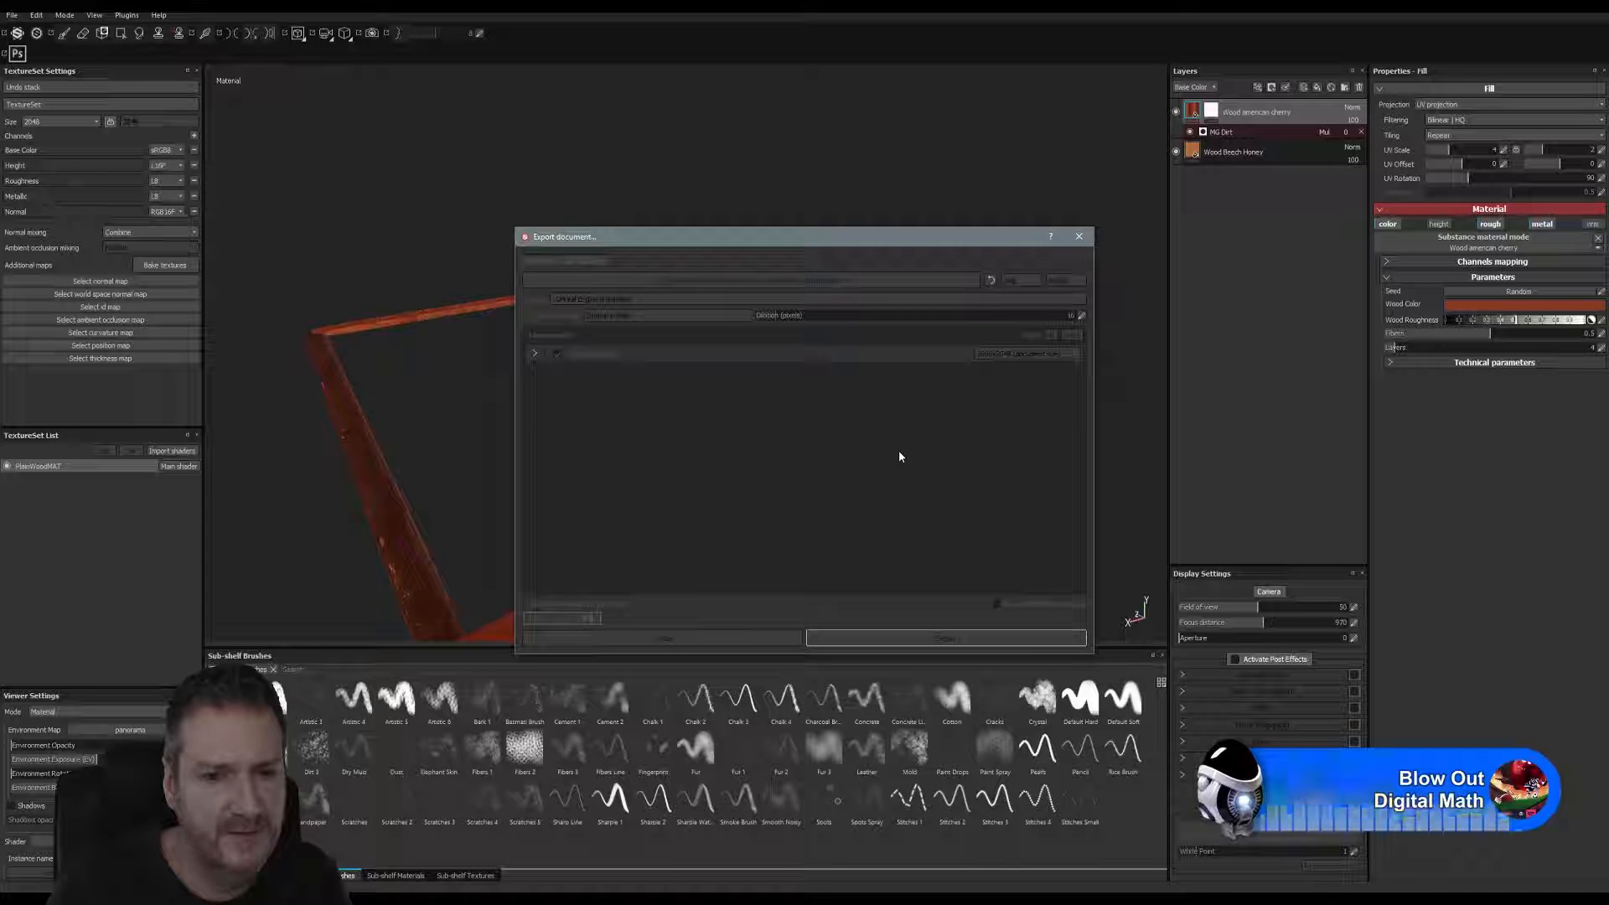
{"action": "left_click", "coordinate": [844, 456]}
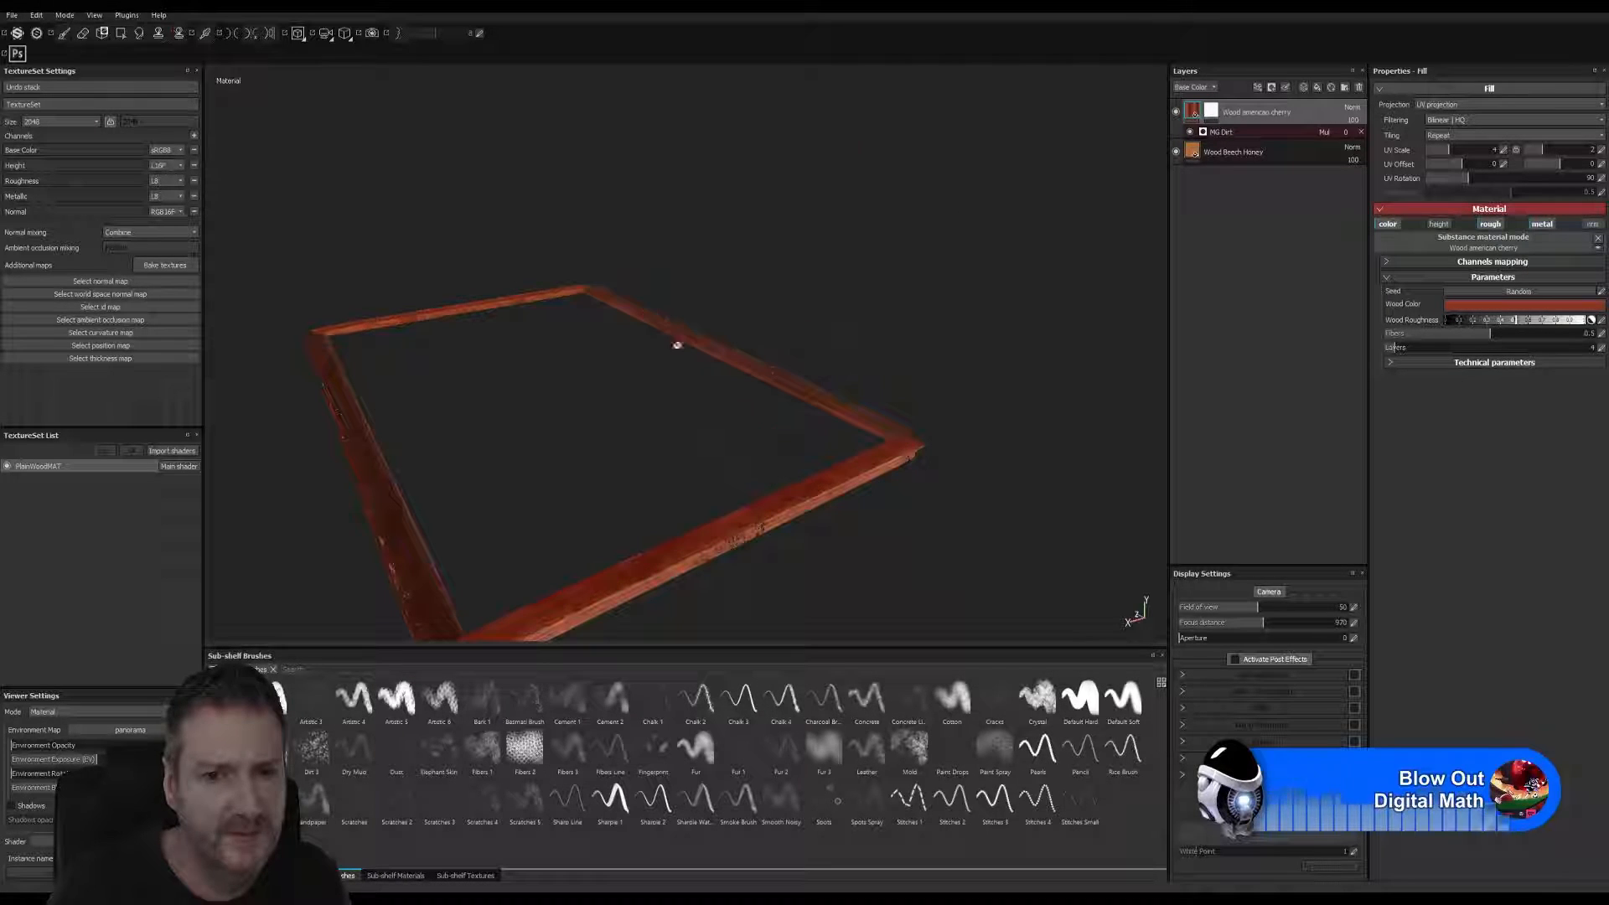
{"action": "left_click", "coordinate": [11, 15]}
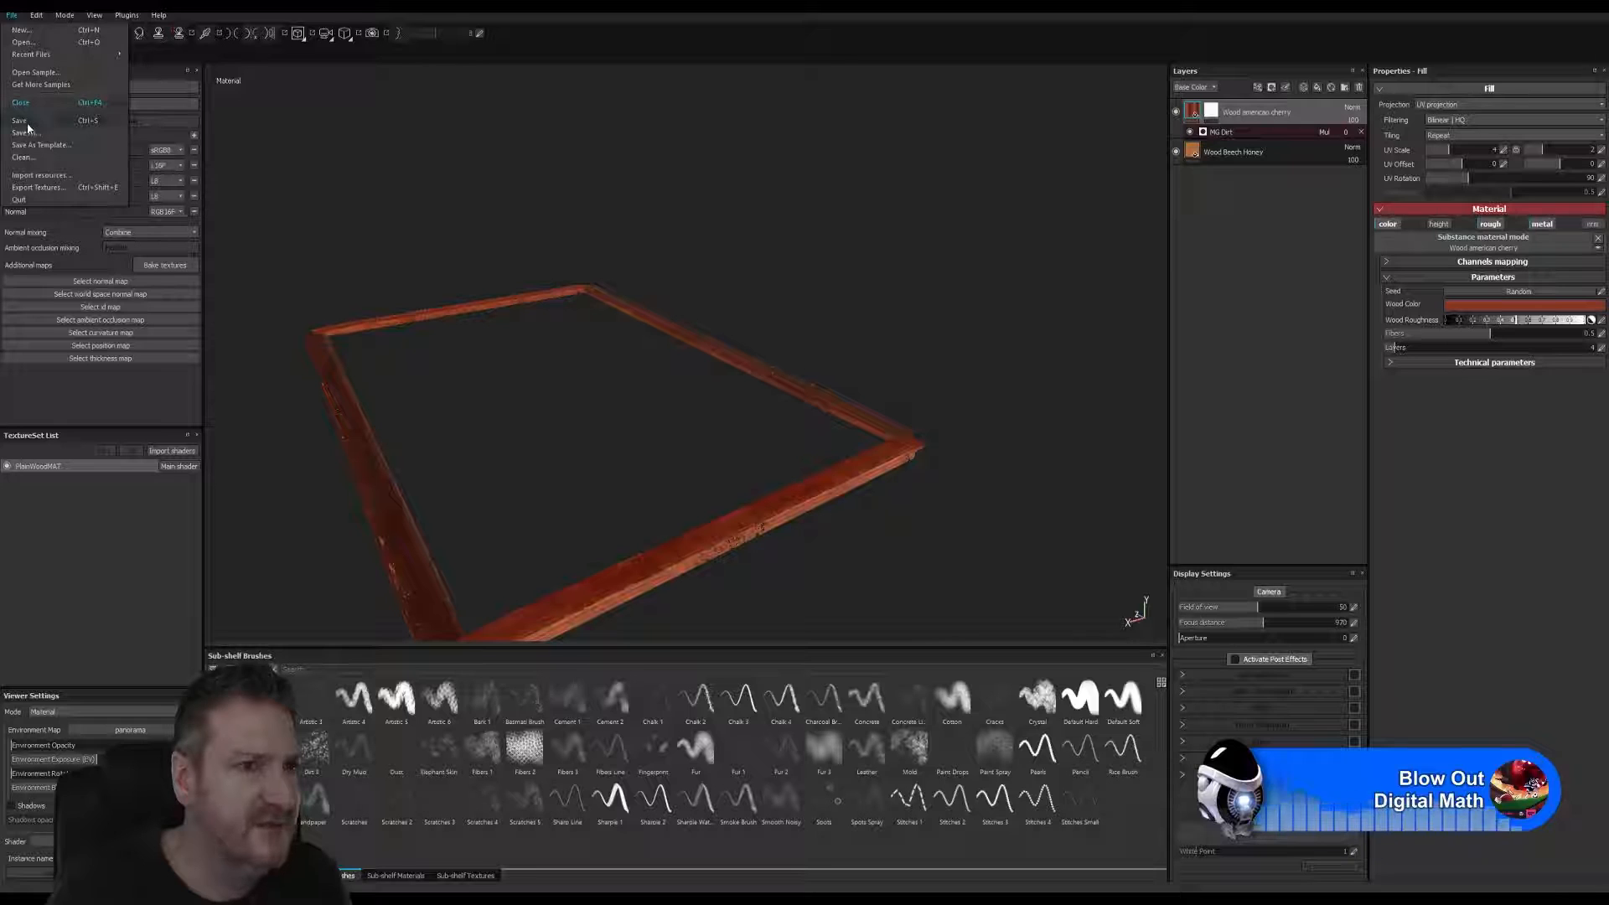
{"action": "left_click", "coordinate": [28, 124]}
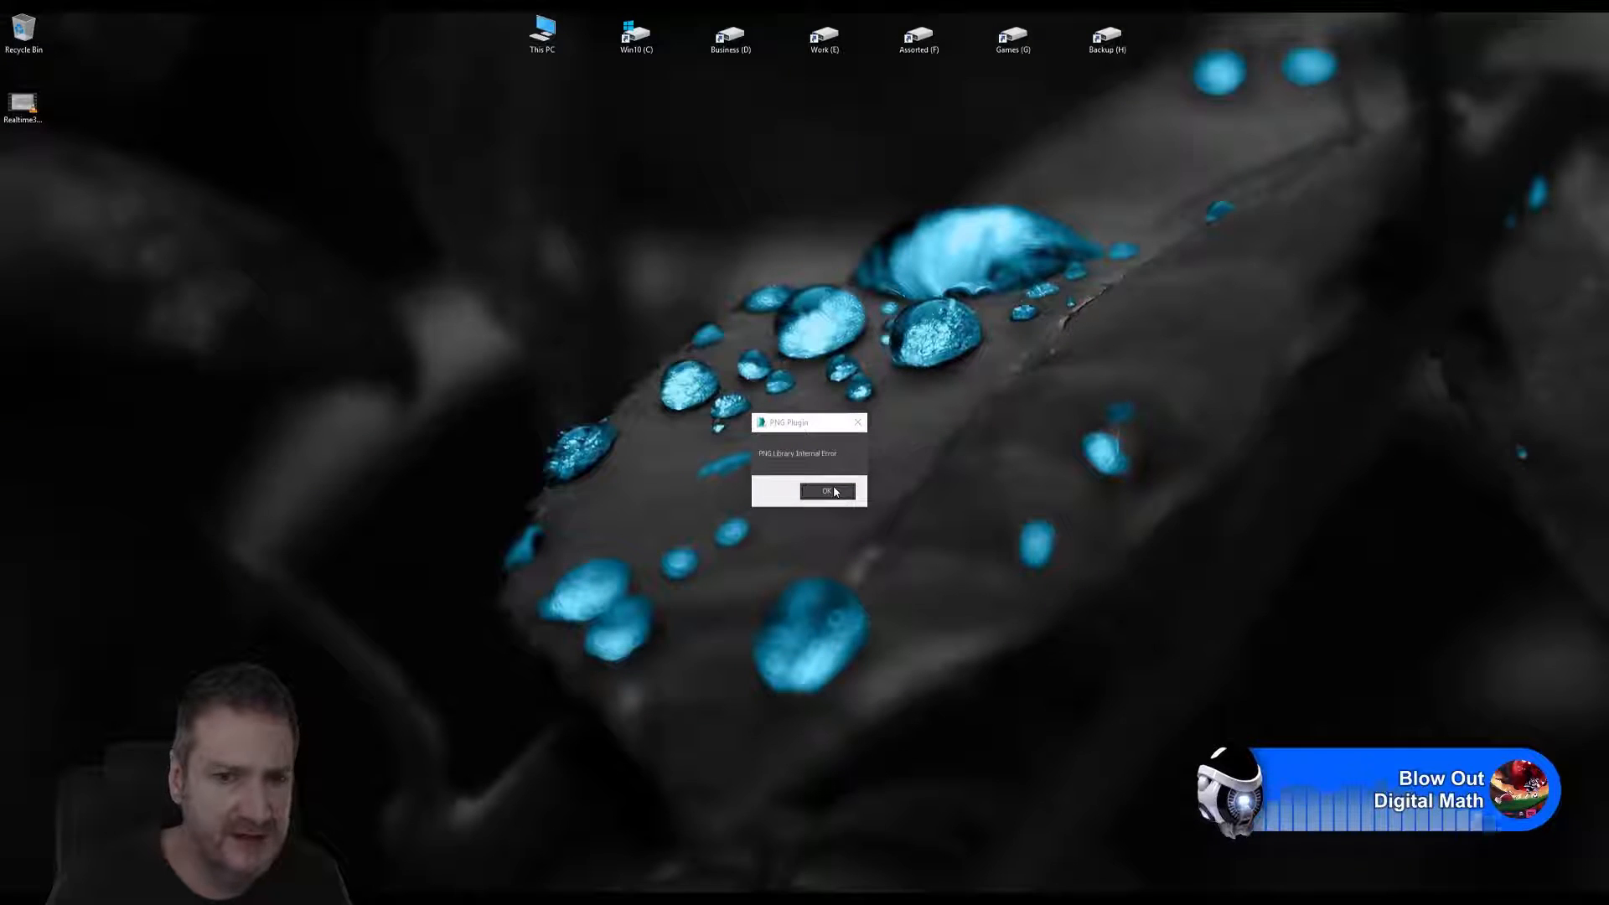
- Dismiss the PNG plugin error, switch to 3ds Max and examine the wood texture on the railing's upper and lower frames
{"action": "left_click", "coordinate": [828, 492]}
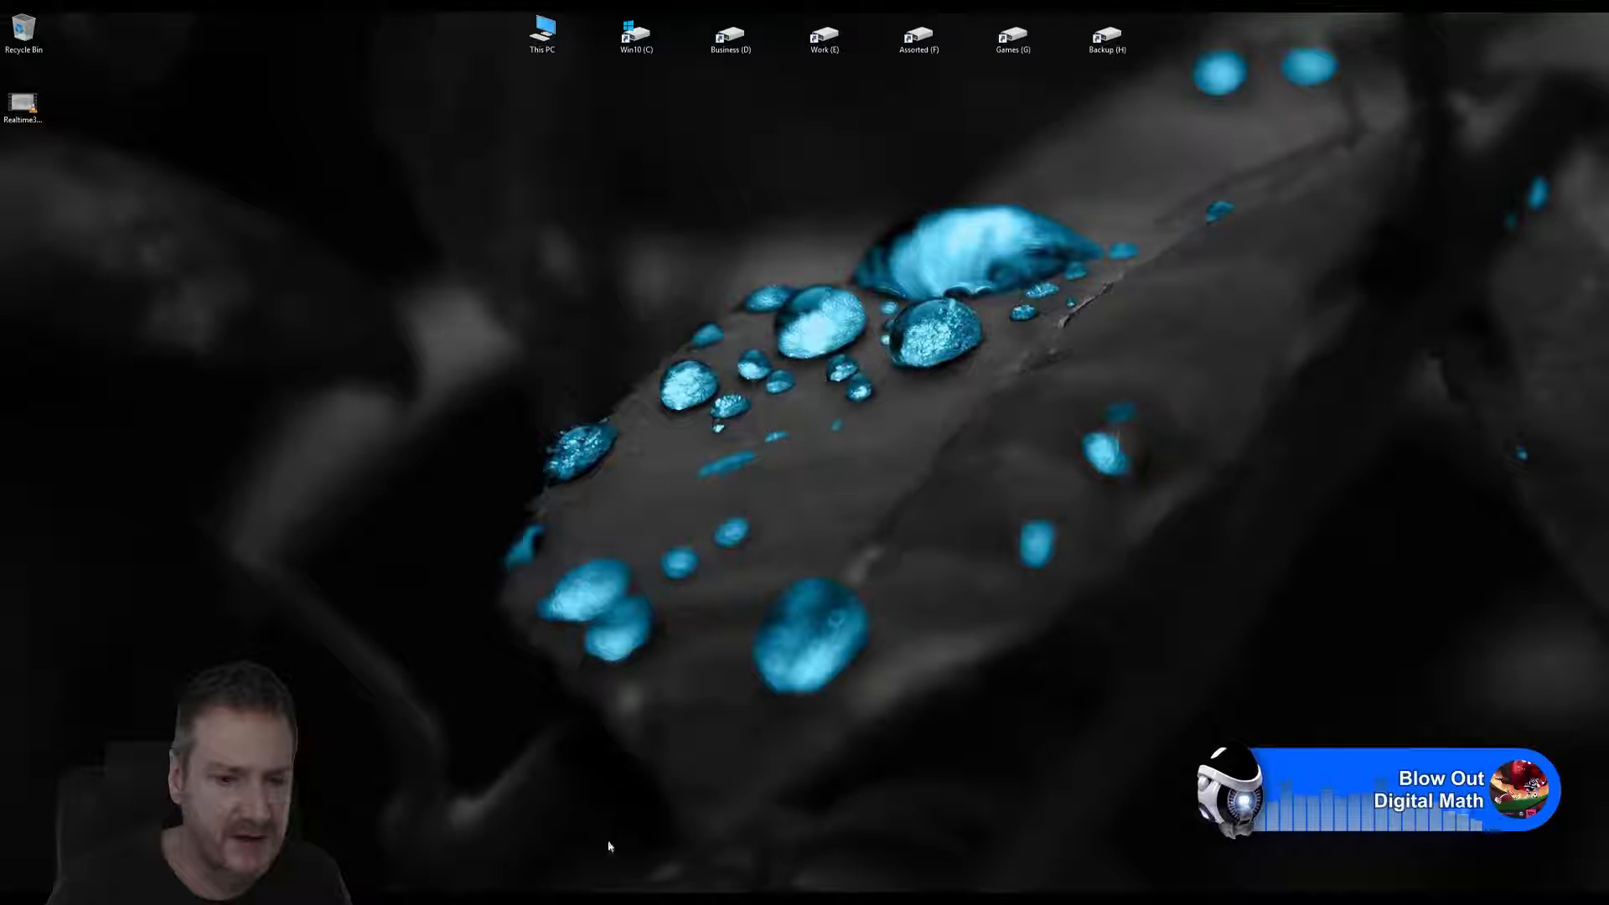
{"action": "key", "text": "alt+Tab"}
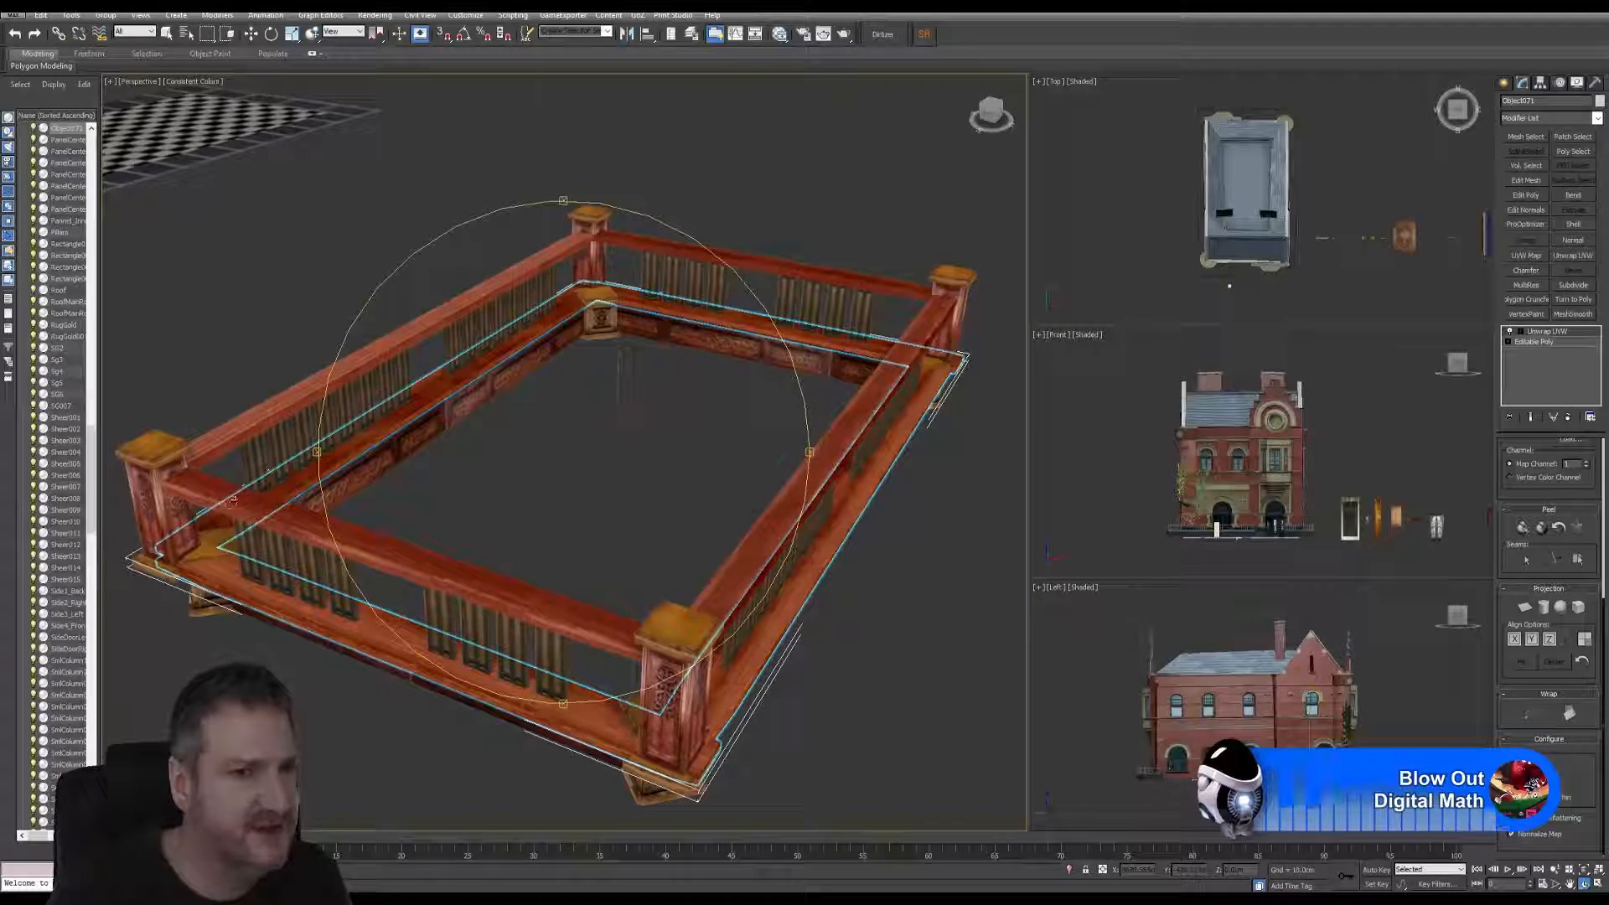
{"action": "middle_click_drag", "start_coordinate": [576, 507], "coordinate": [575, 466], "text": "alt"}
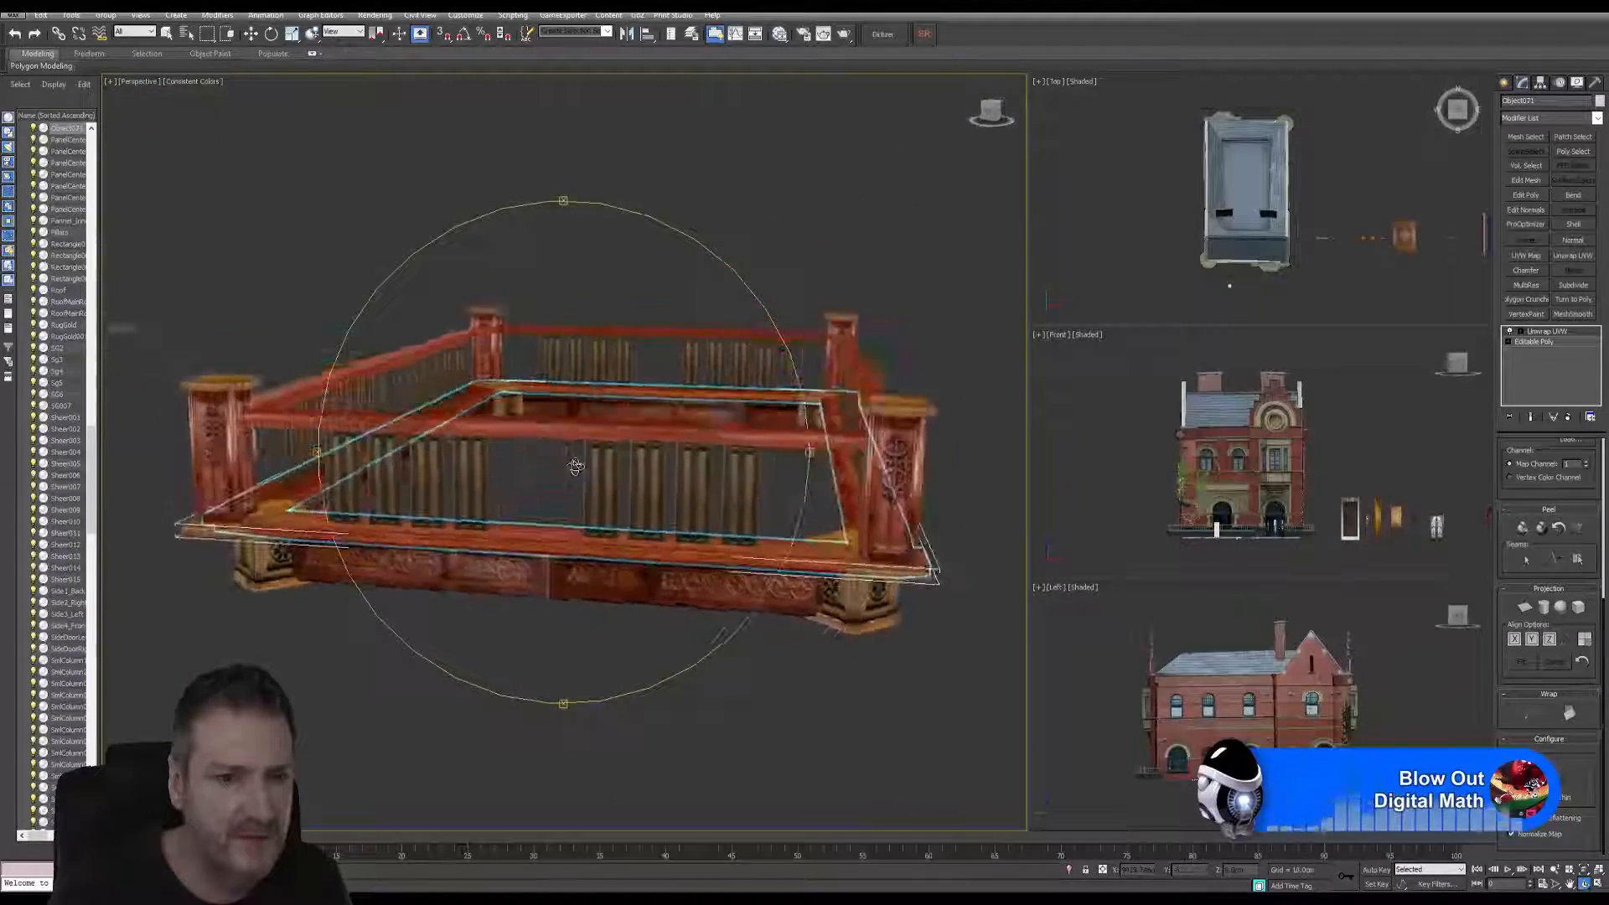
{"action": "left_click_drag", "start_coordinate": [576, 466], "coordinate": [551, 520]}
{"action": "scroll", "coordinate": [519, 576], "scroll_direction": "up", "scroll_amount": 1}
{"action": "scroll", "coordinate": [662, 519], "scroll_direction": "up", "scroll_amount": 1}
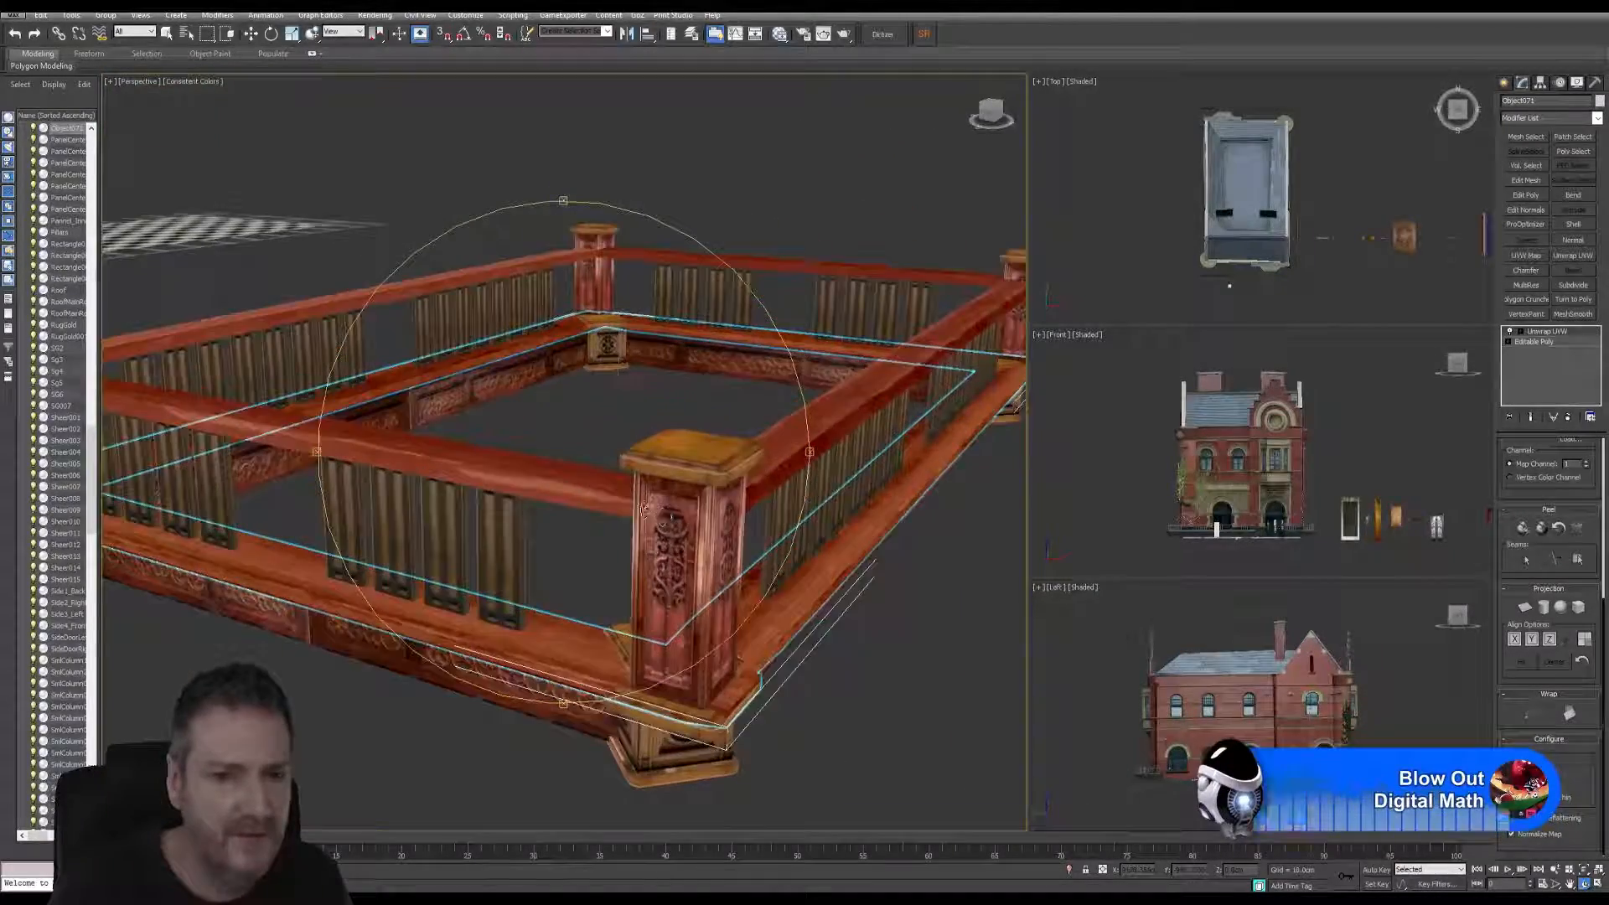
{"action": "scroll", "coordinate": [644, 510], "scroll_direction": "up", "scroll_amount": 1}
{"action": "middle_click_drag", "start_coordinate": [643, 510], "coordinate": [206, 565]}
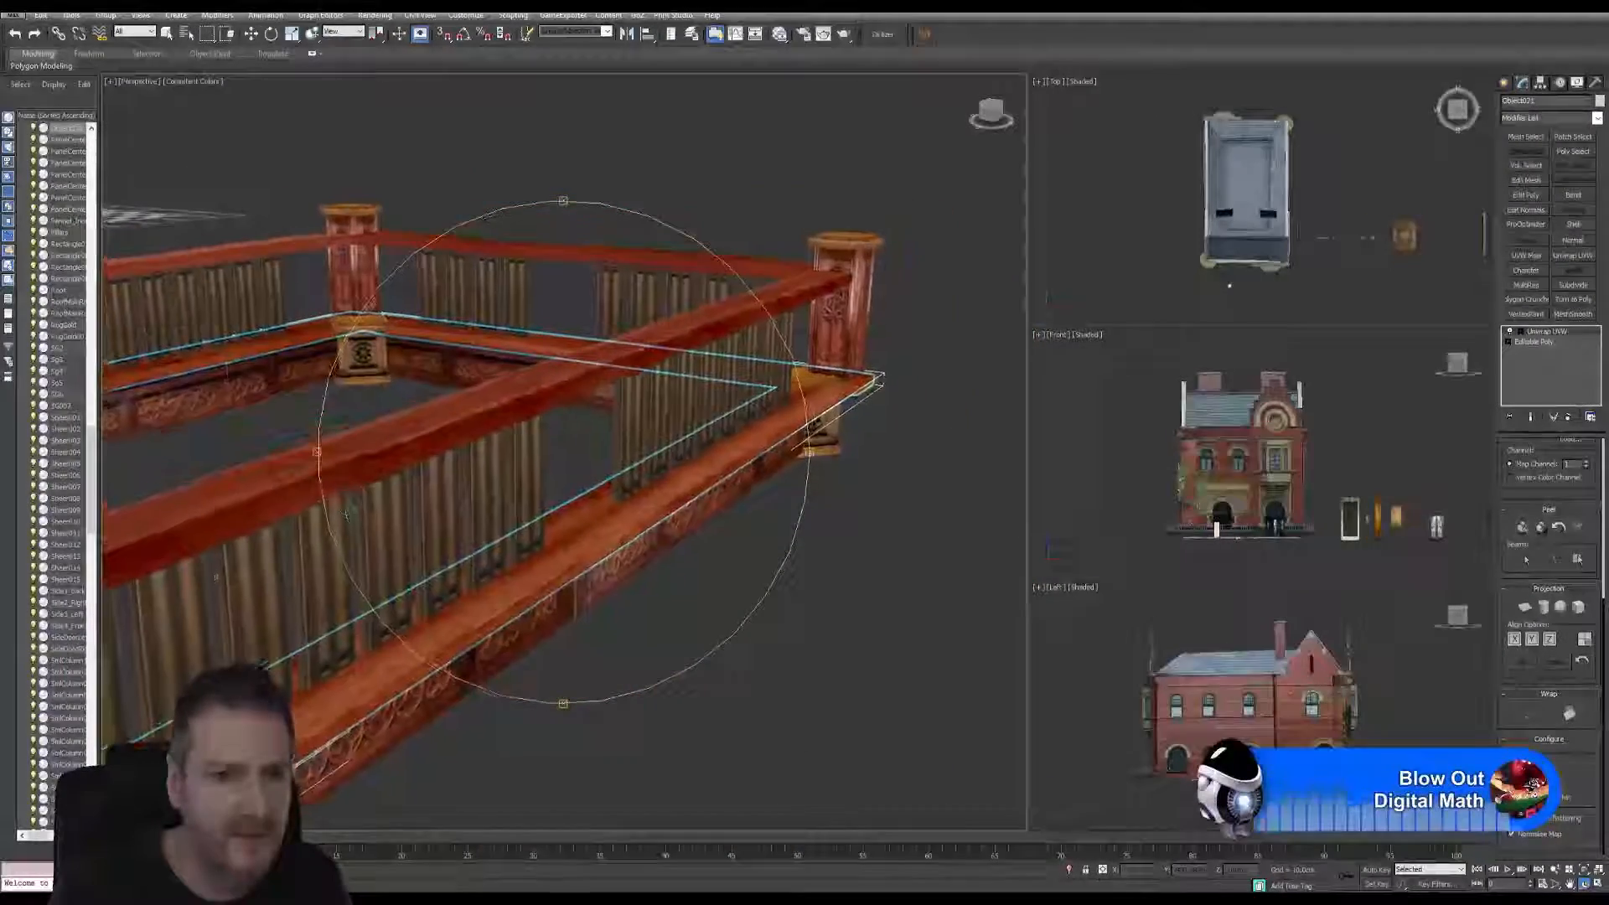
{"action": "scroll", "coordinate": [436, 411], "scroll_direction": "up", "scroll_amount": 4}
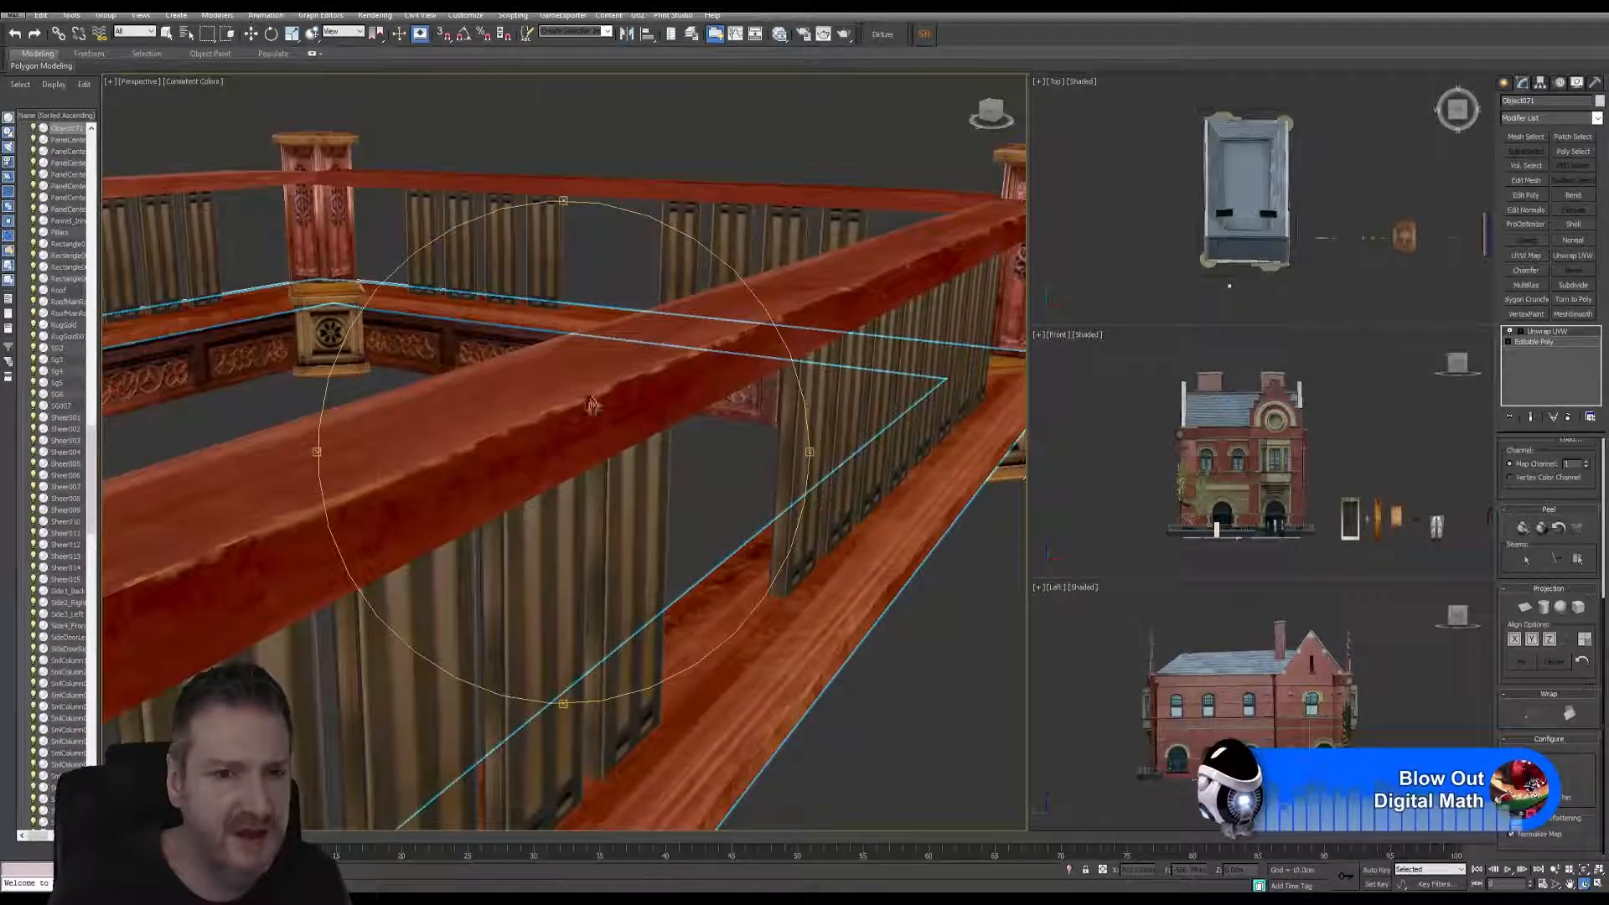
{"action": "scroll", "coordinate": [536, 469], "scroll_direction": "down", "scroll_amount": 3}
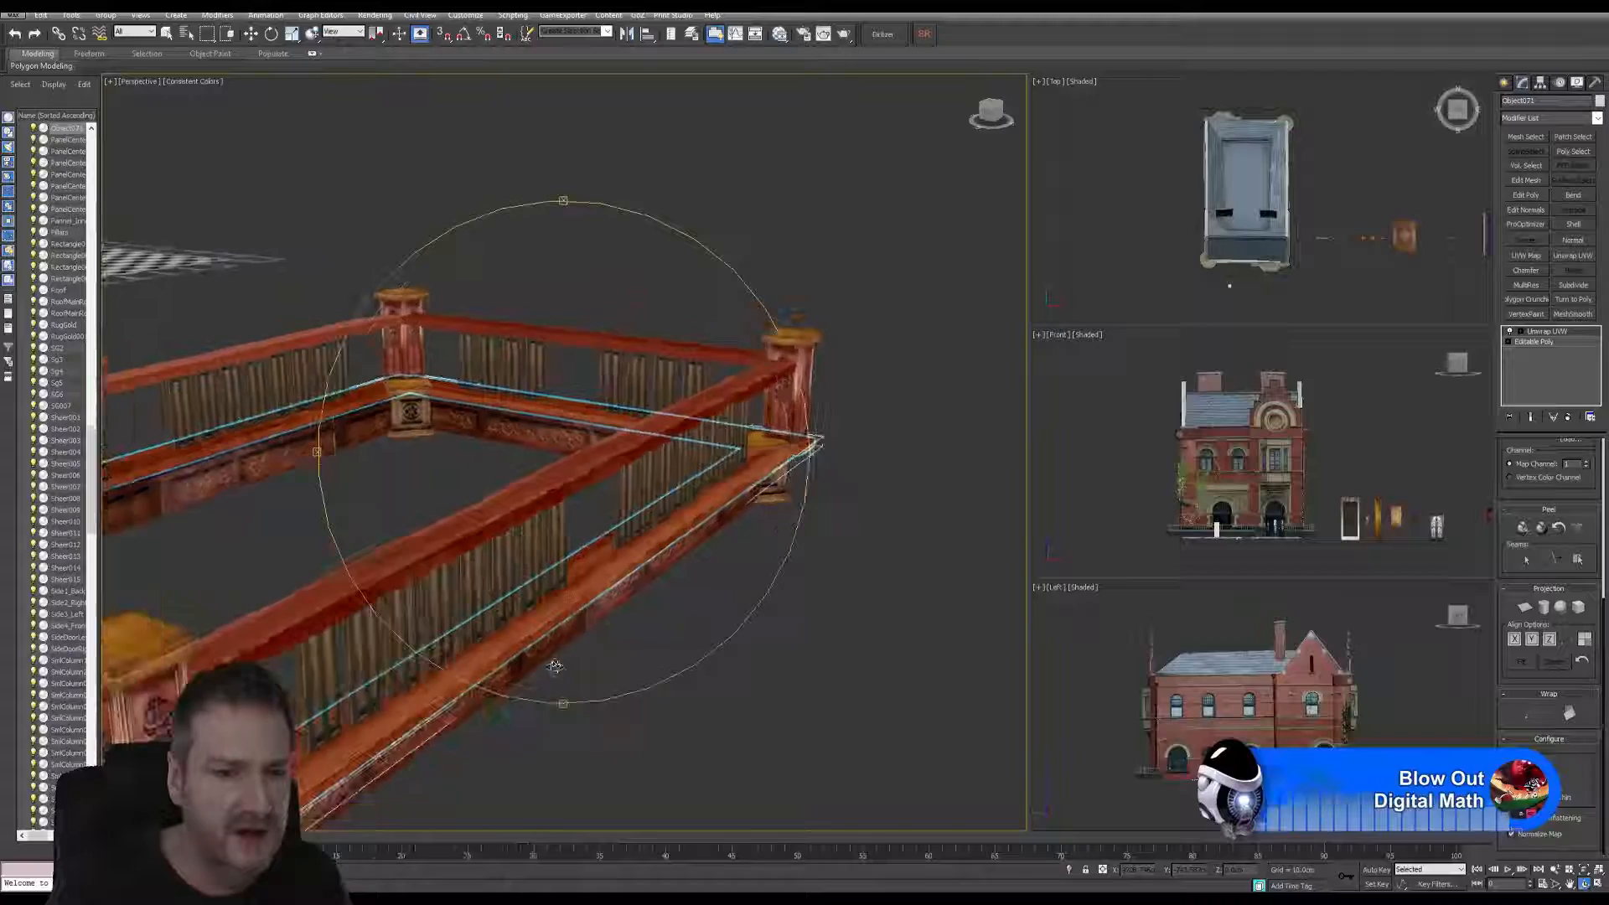
{"action": "scroll", "coordinate": [576, 647], "scroll_direction": "up", "scroll_amount": 1}
{"action": "left_click_drag", "start_coordinate": [577, 647], "coordinate": [547, 254]}
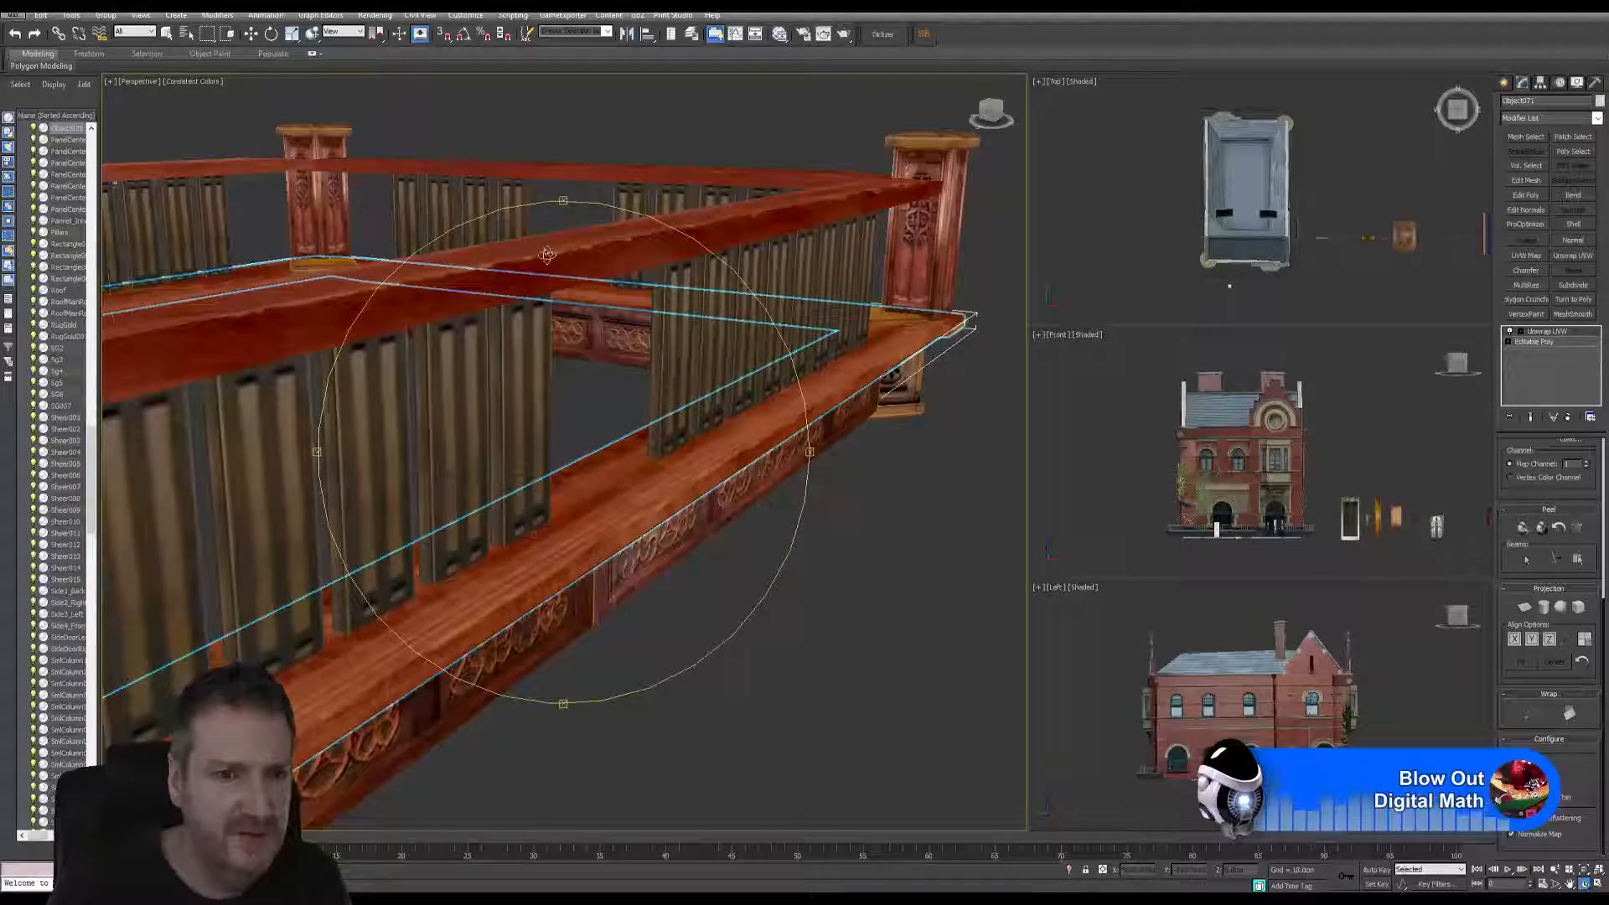
{"action": "scroll", "coordinate": [553, 457], "scroll_direction": "down", "scroll_amount": 5}
{"action": "left_click_drag", "start_coordinate": [544, 486], "coordinate": [689, 457]}
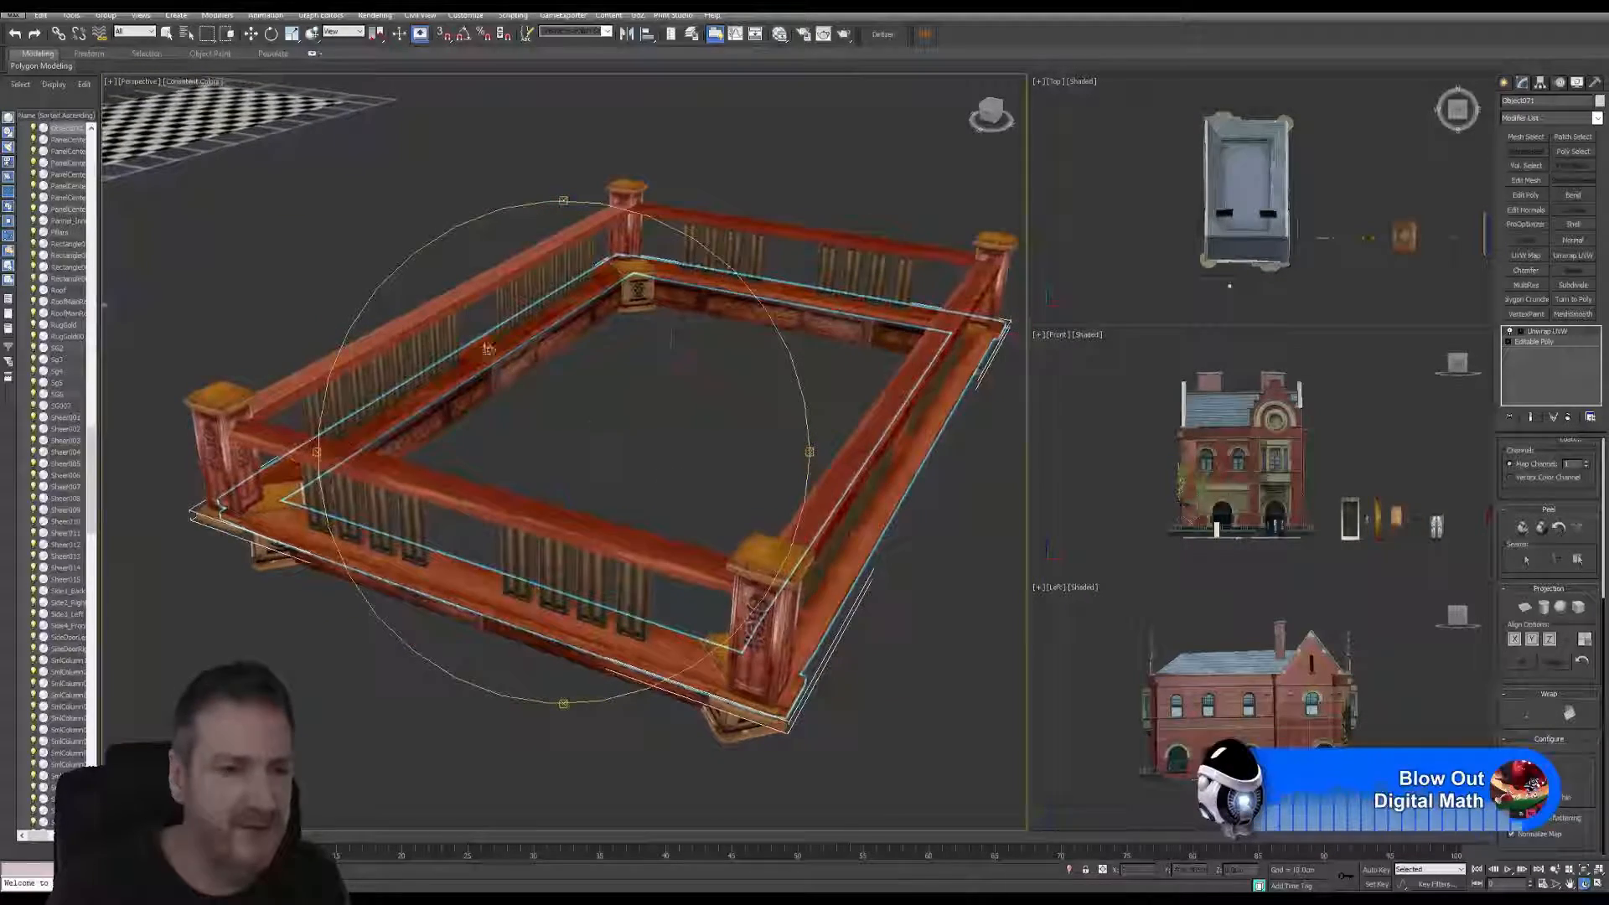
{"action": "left_click", "coordinate": [14, 13]}
{"action": "left_click", "coordinate": [433, 133]}
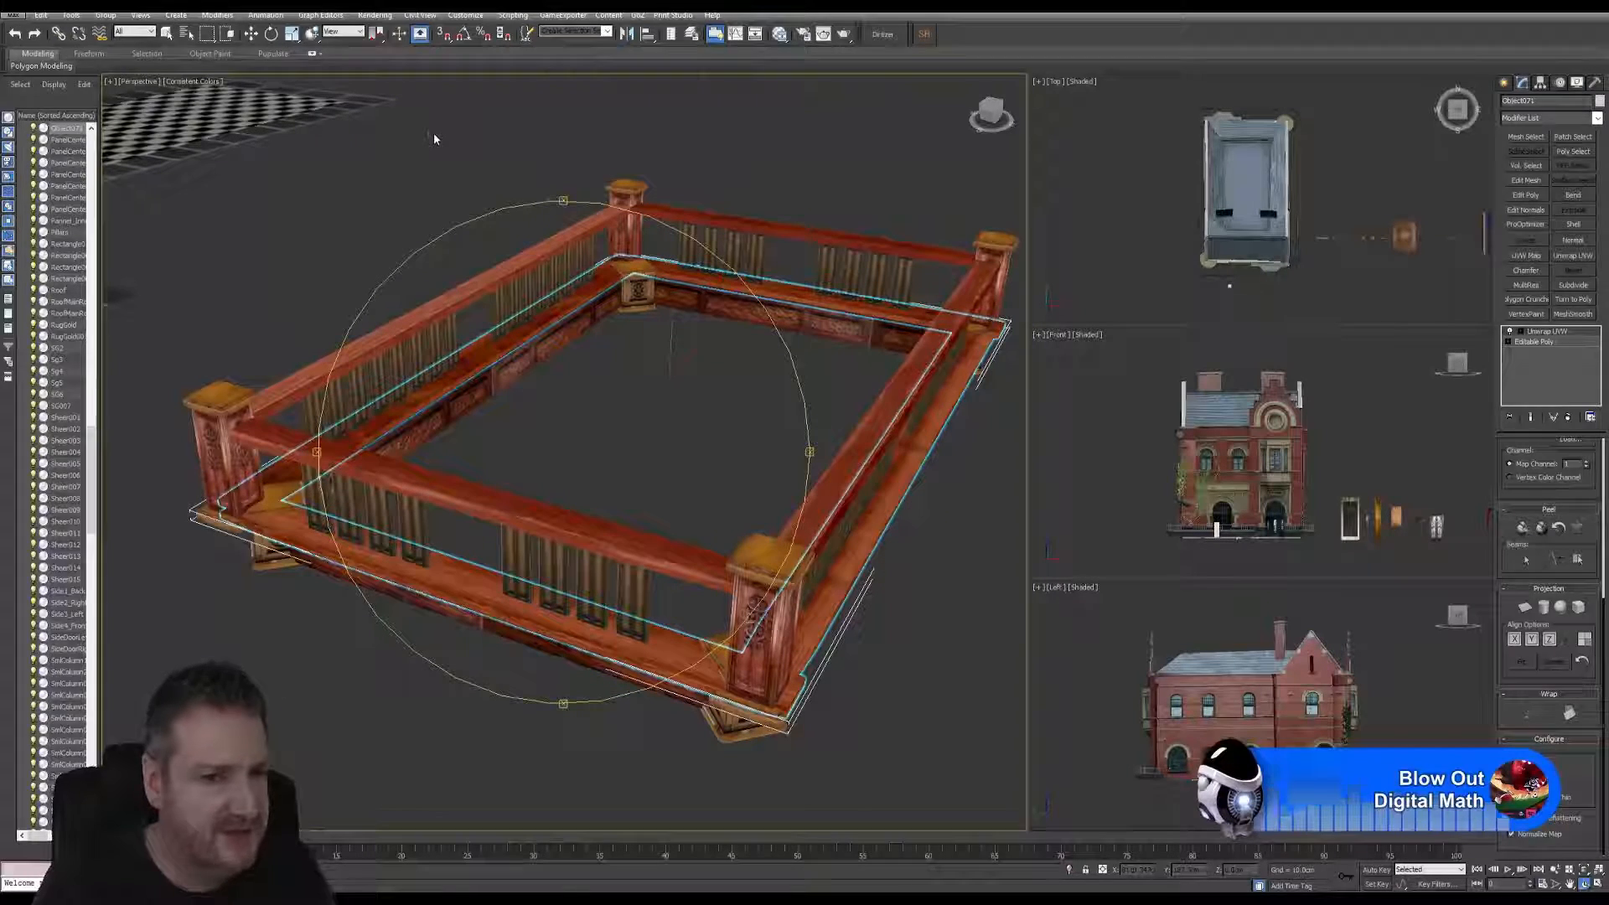
- Select the corner post's cap, the angled corner plate and the base trim as elements of the railing mesh
{"action": "left_click", "coordinate": [166, 32]}
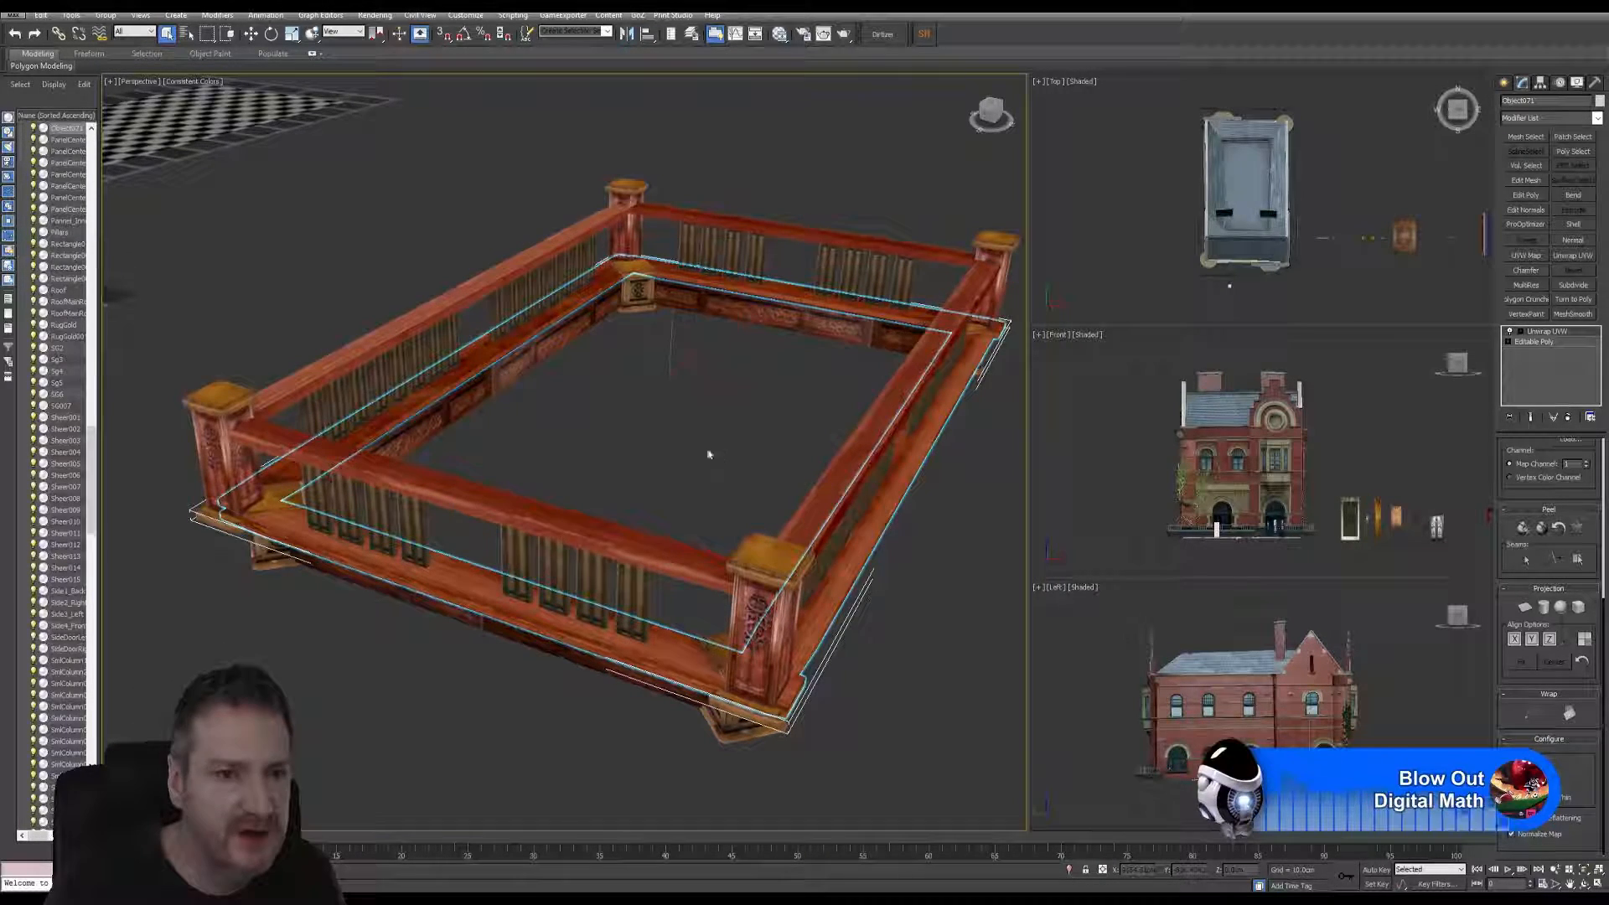
{"action": "scroll", "coordinate": [662, 312], "scroll_direction": "up", "scroll_amount": 5}
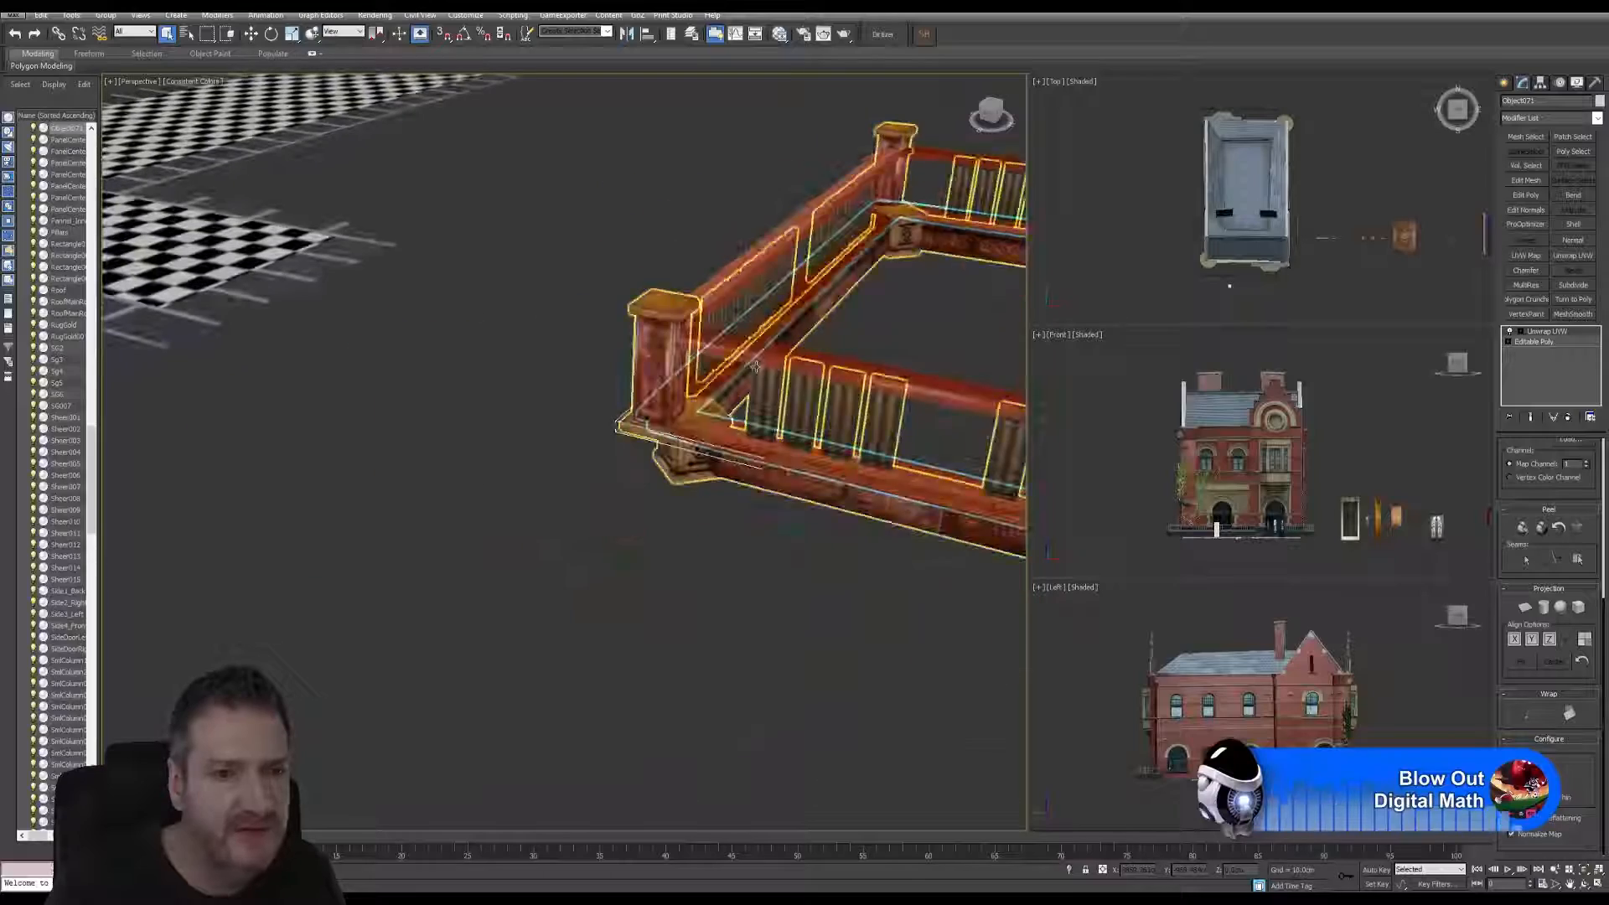
{"action": "scroll", "coordinate": [667, 309], "scroll_direction": "up", "scroll_amount": 4}
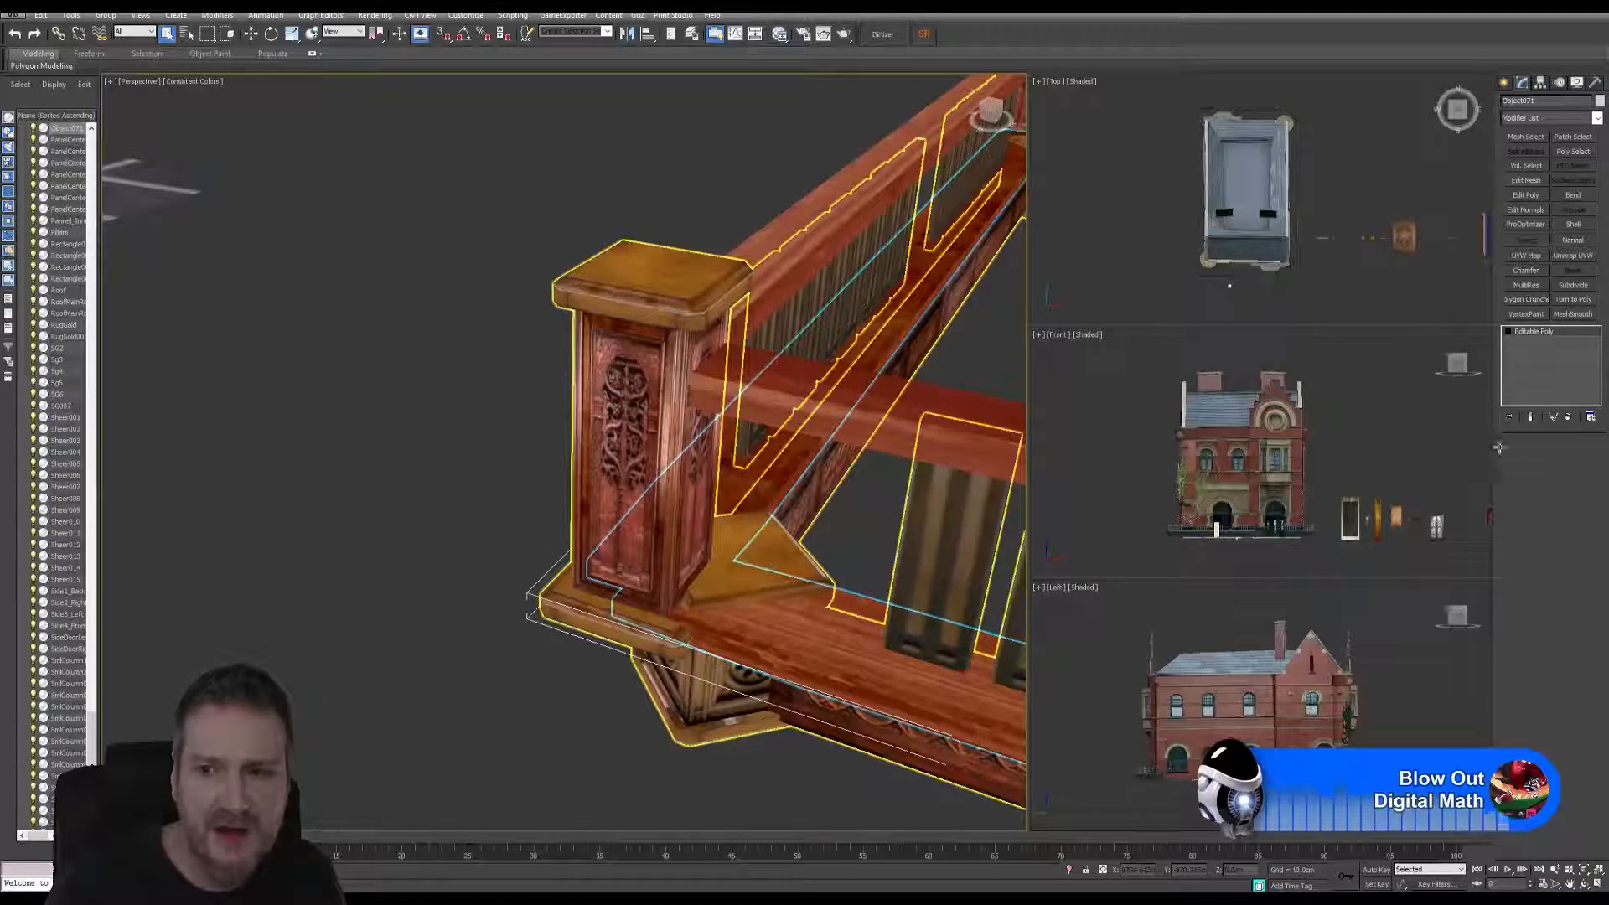
{"action": "left_click", "coordinate": [623, 286]}
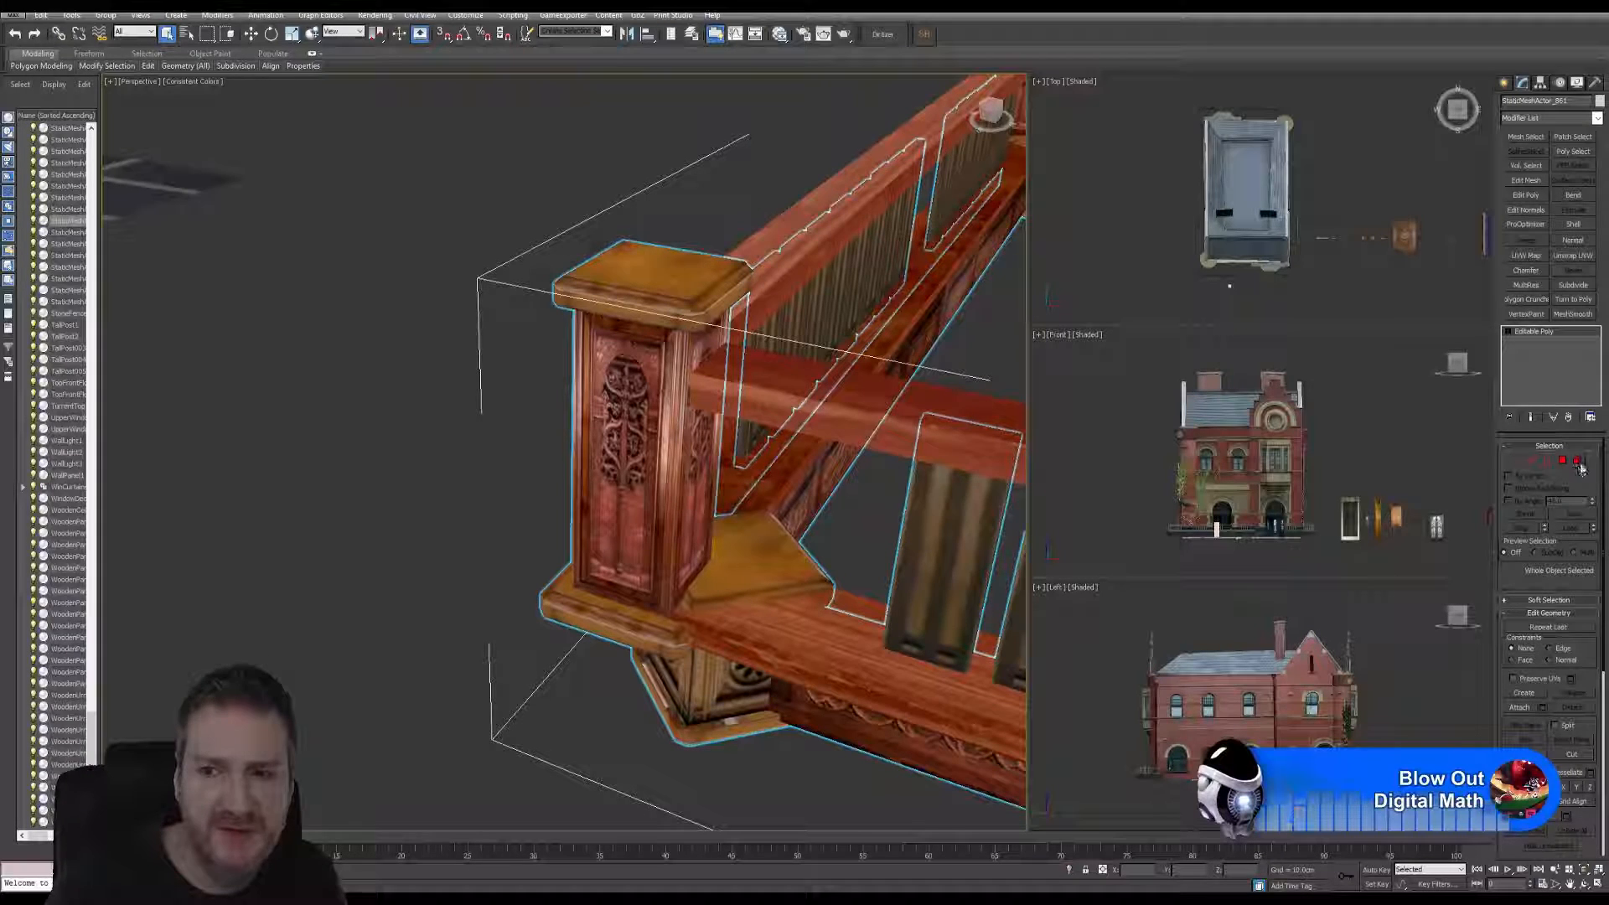
{"action": "key", "text": "5"}
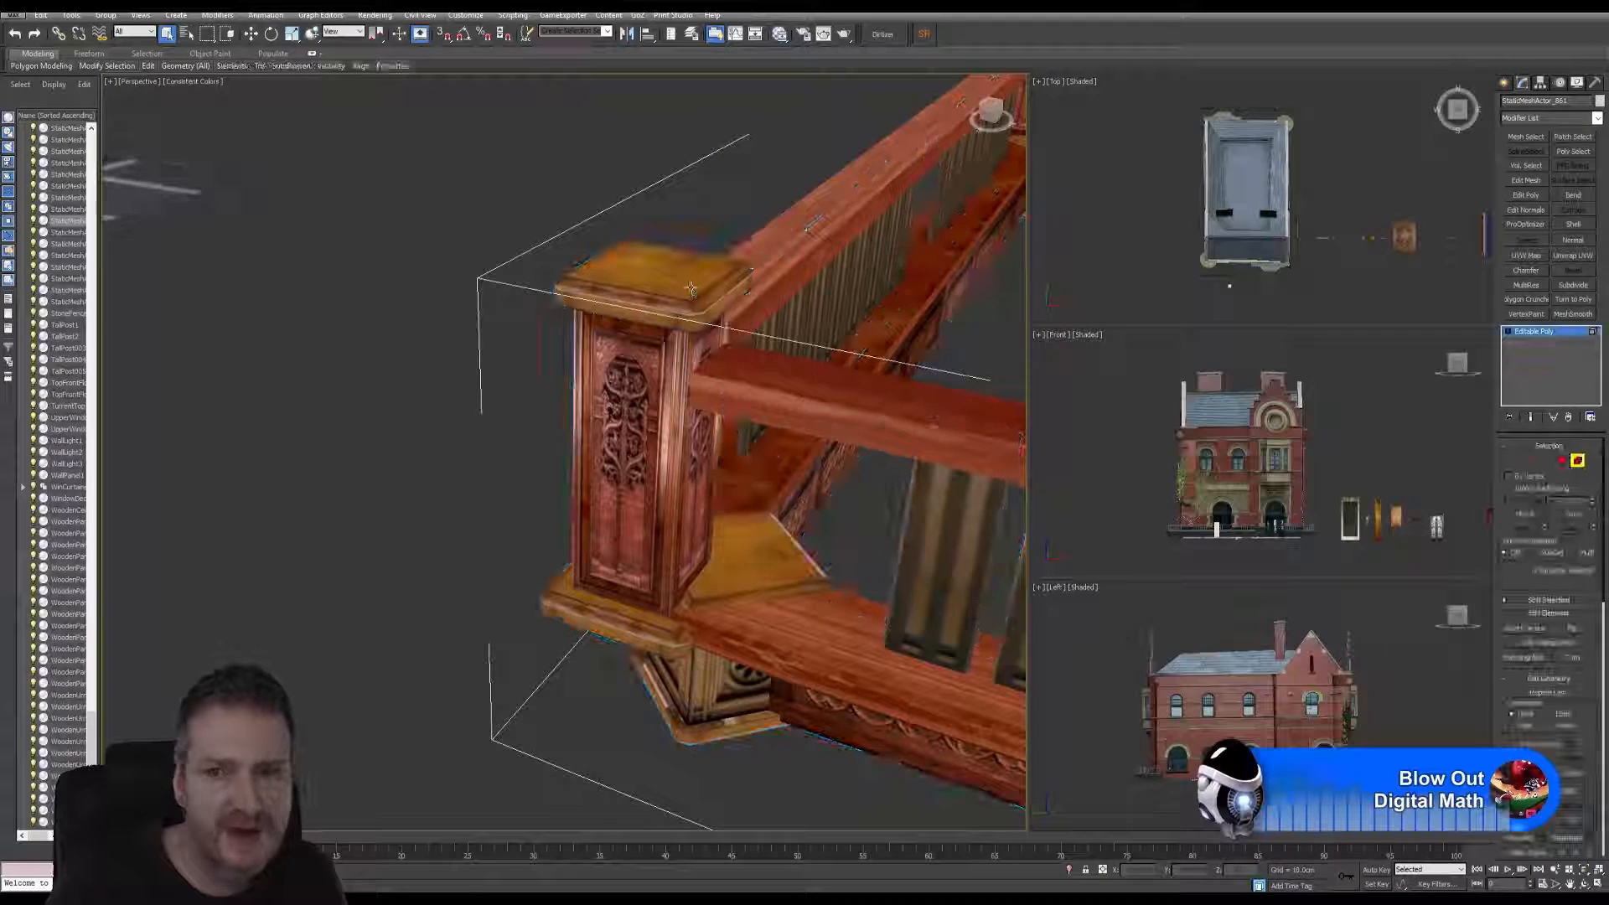
{"action": "left_click", "coordinate": [668, 298]}
{"action": "left_click", "coordinate": [764, 555], "text": "ctrl"}
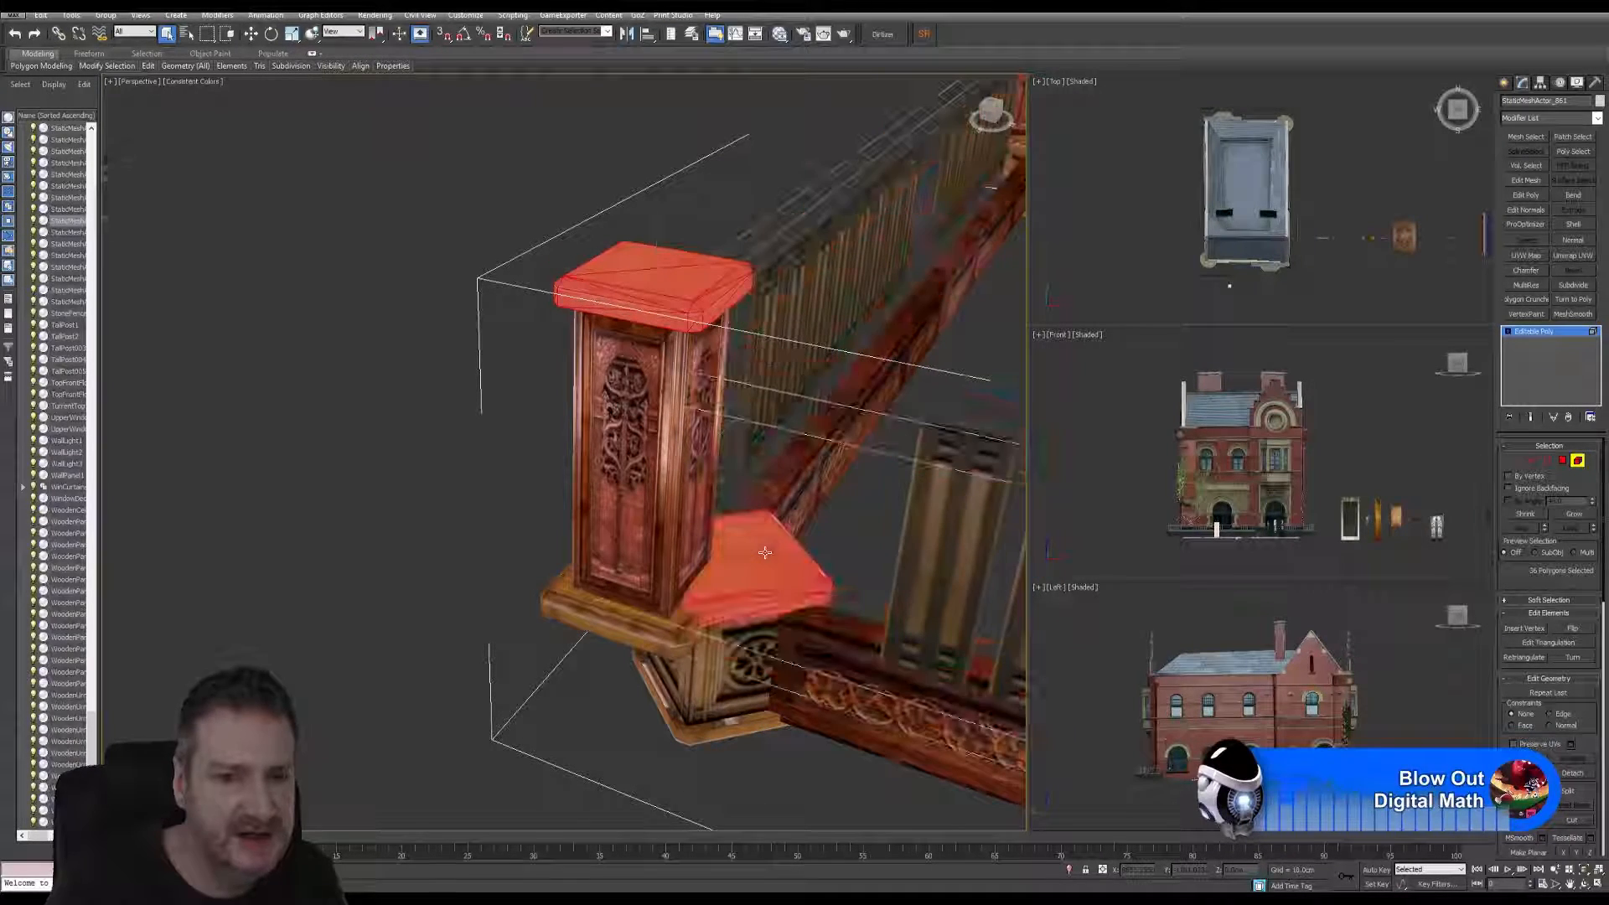
{"action": "left_click", "coordinate": [654, 628], "text": "ctrl"}
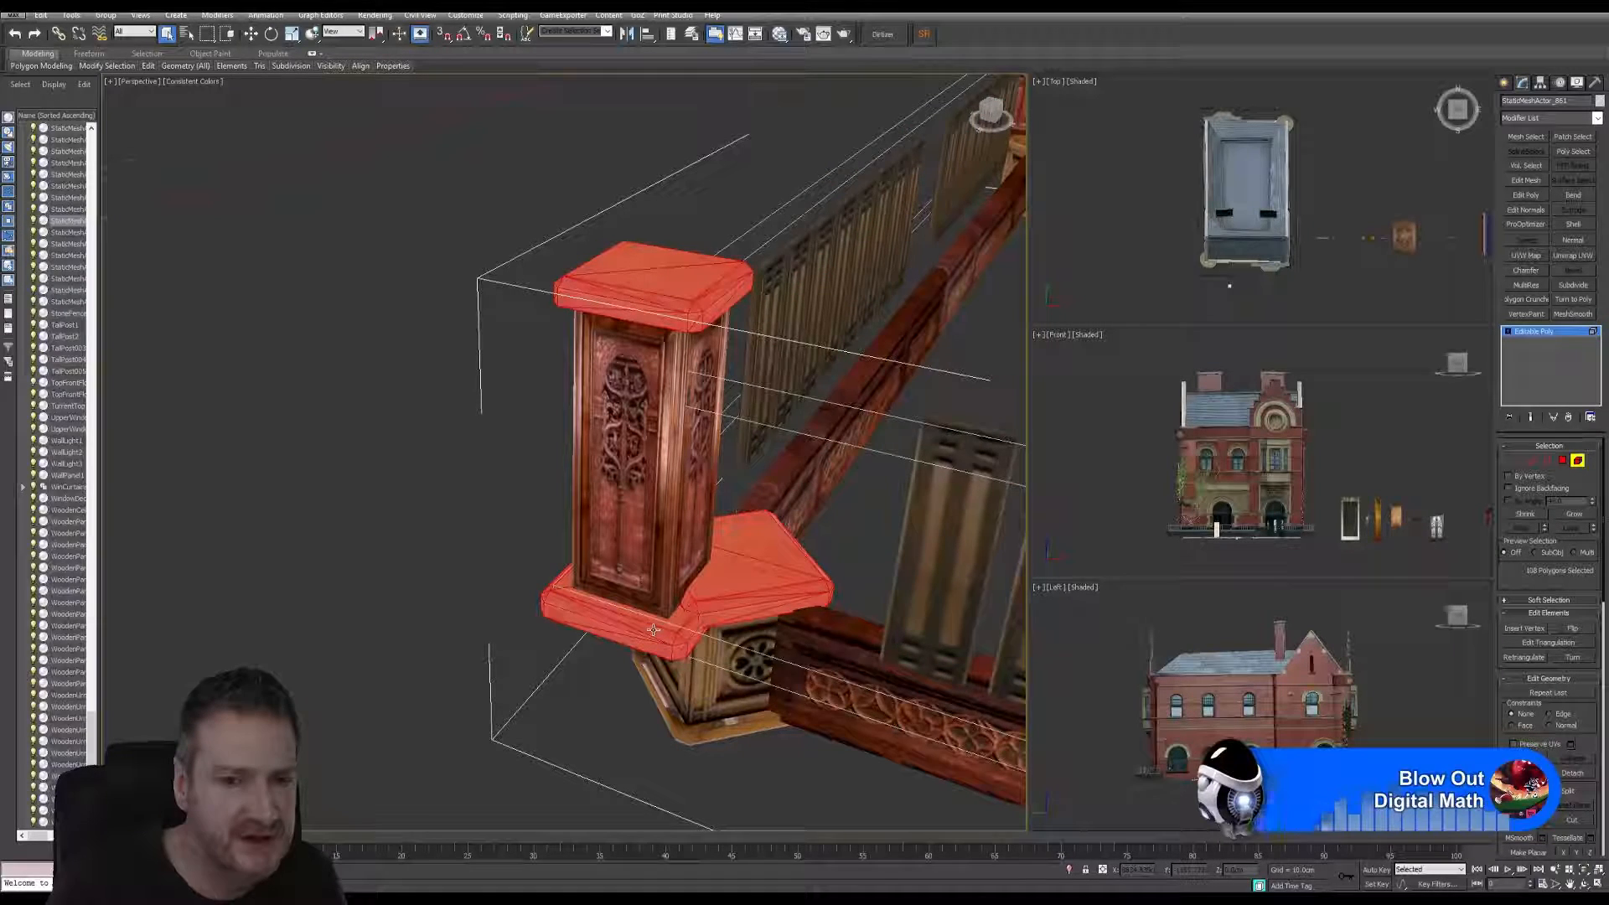